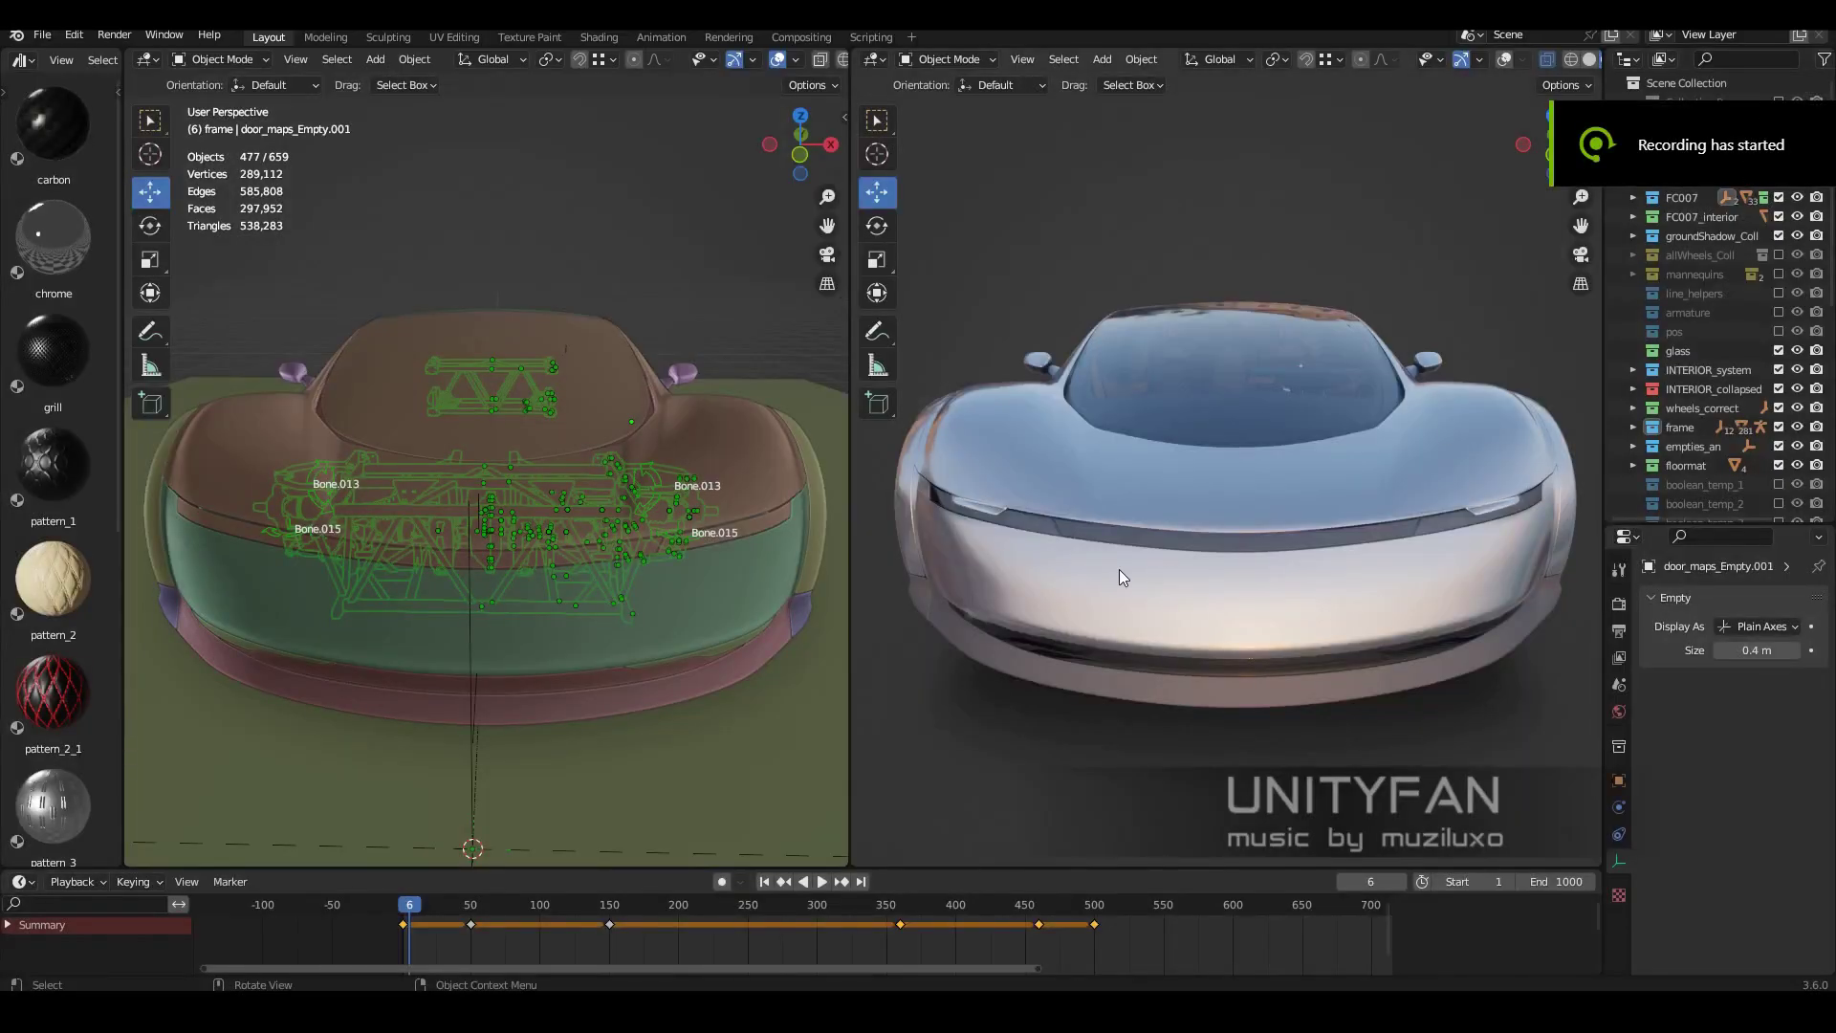
# Orbit the split views and play the animation ahead to frame 113.
pyautogui.moveTo(874, 715); pyautogui.dragTo(1060, 698, button='middle')
pyautogui.moveTo(670, 631); pyautogui.dragTo(532, 616, button='middle')
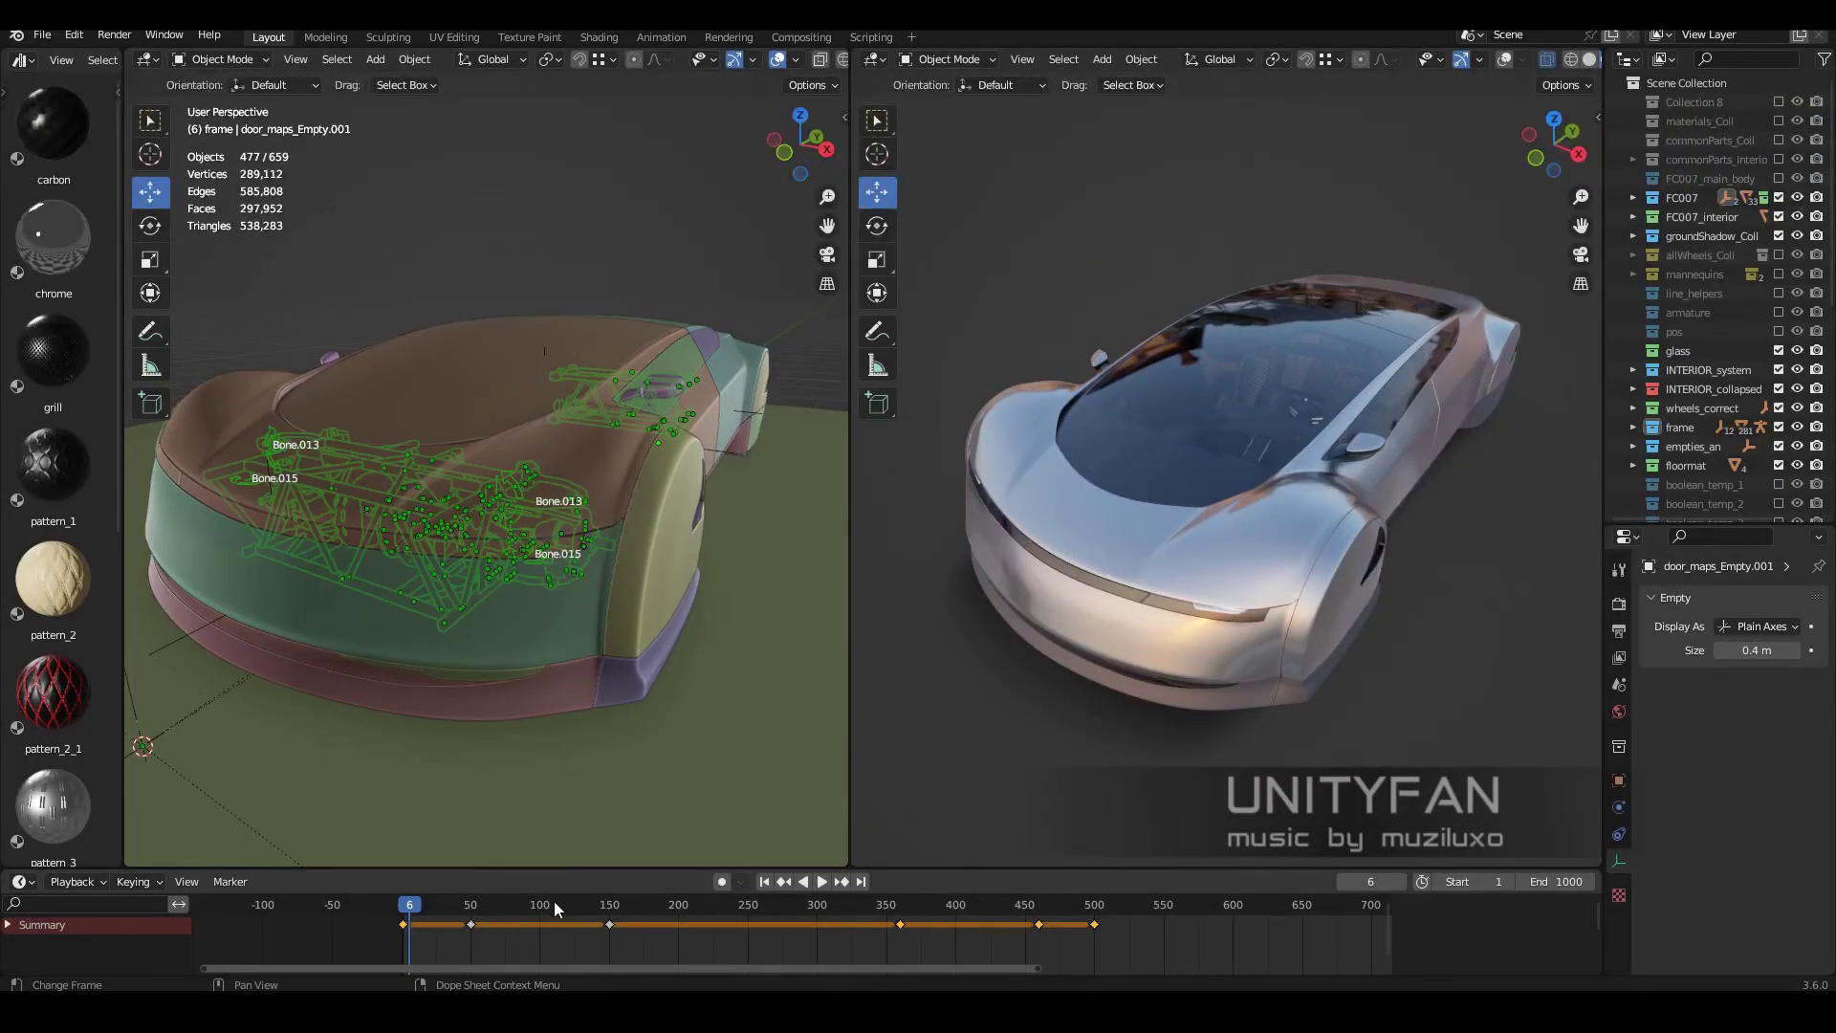
pyautogui.press('space')
pyautogui.moveTo(554, 907); pyautogui.dragTo(560, 907)
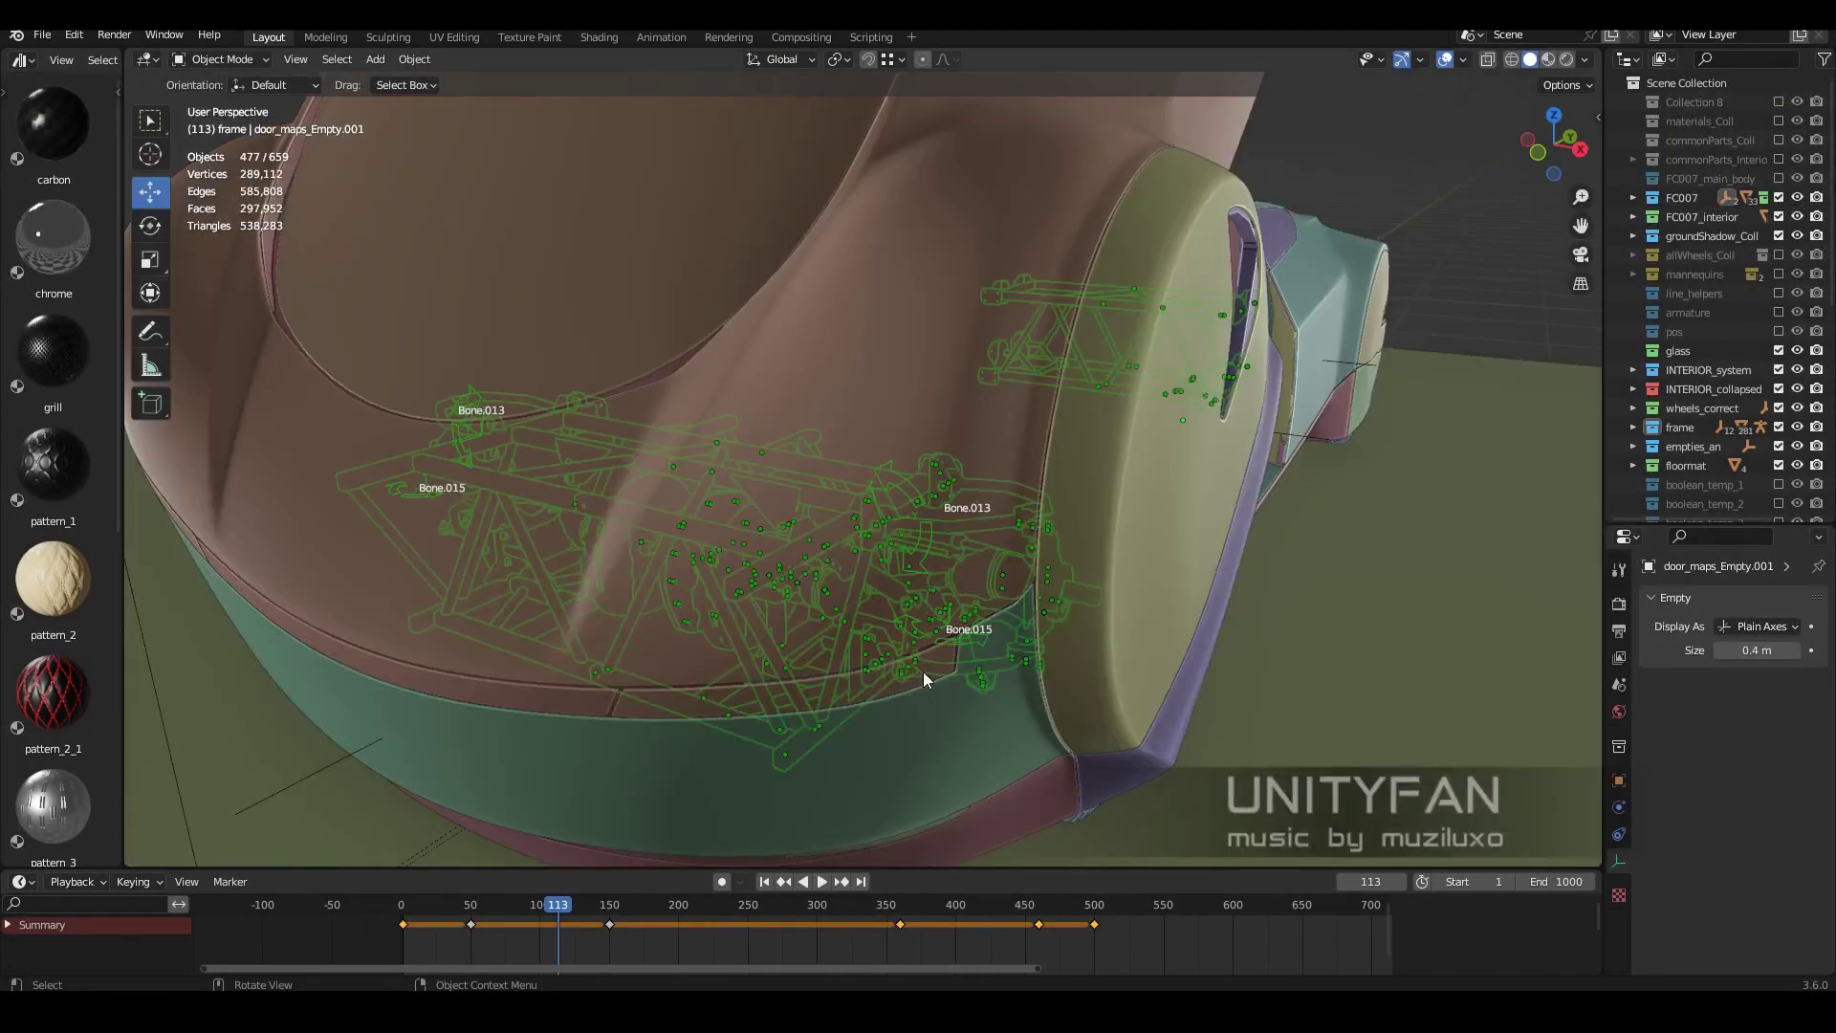
# Join the split views into one full-width 3D view and clear the selection.
pyautogui.moveTo(922, 672)
pyautogui.mouseDown(button='middle')
pyautogui.moveTo(949, 340)
pyautogui.moveTo(967, 423)
pyautogui.mouseUp(button='middle')
pyautogui.click(967, 423)
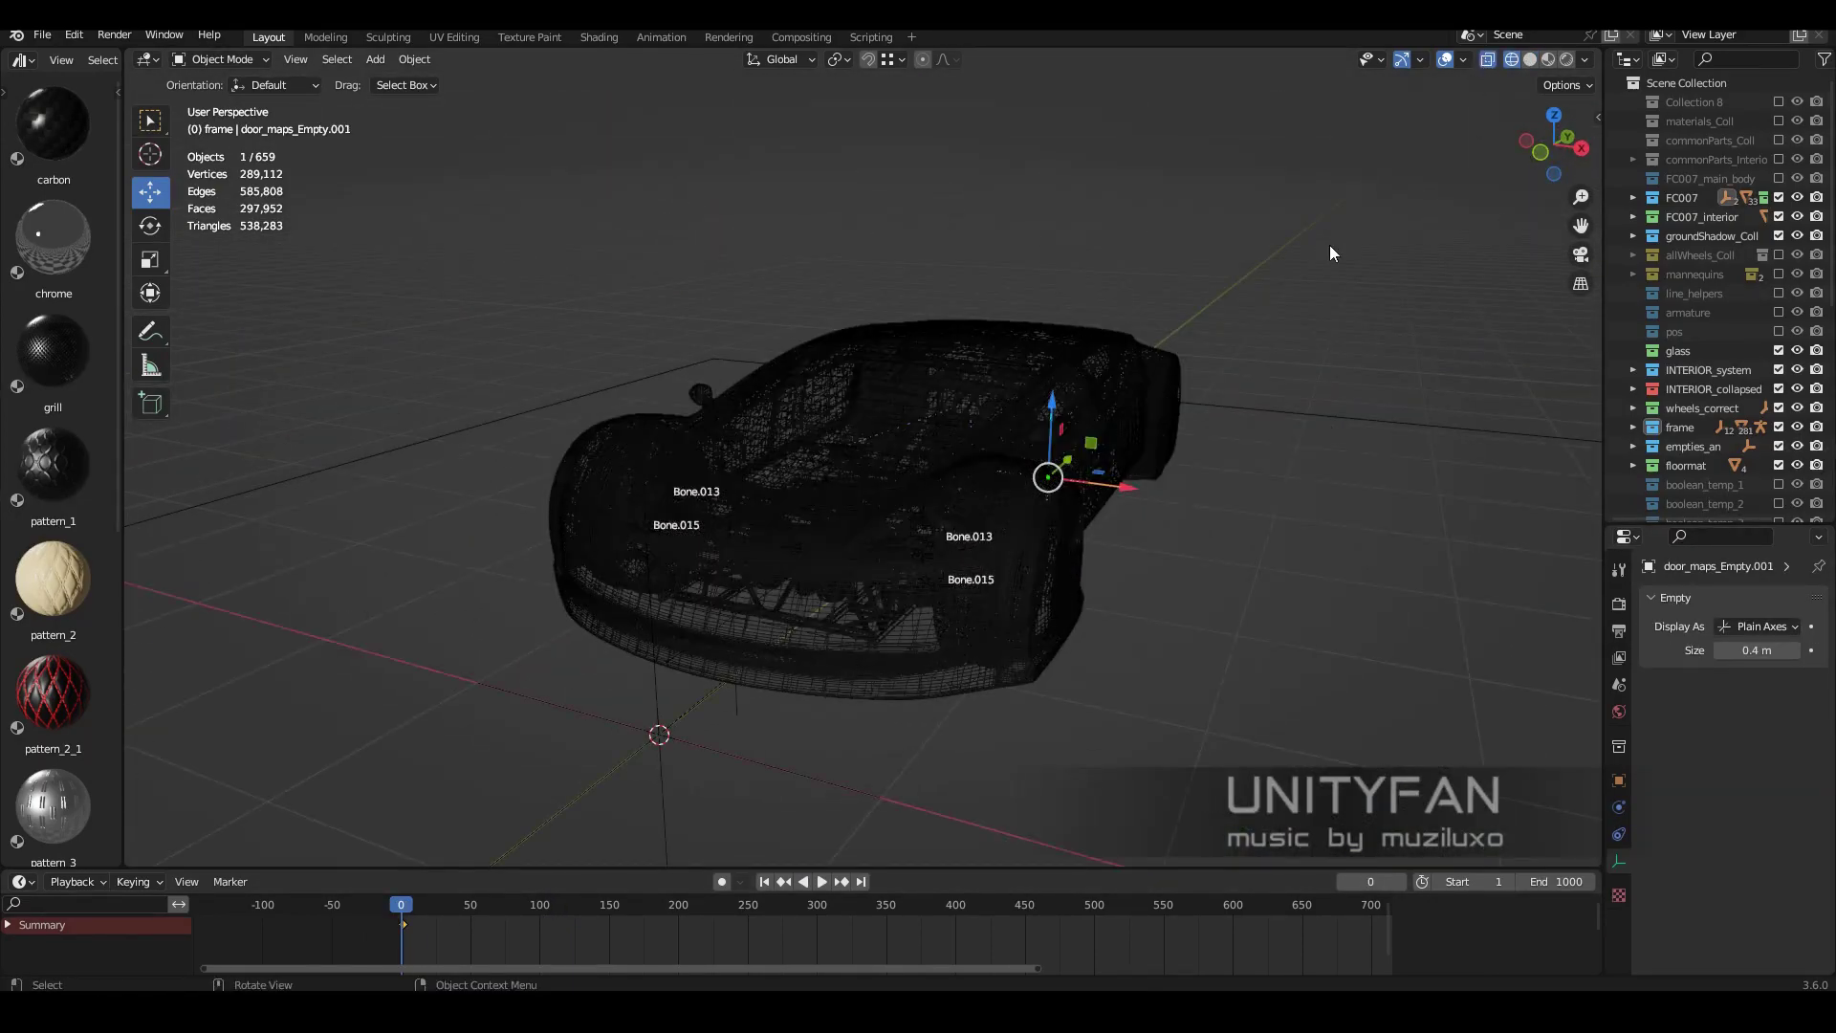
pyautogui.moveTo(1330, 246)
pyautogui.mouseDown(button='middle')
pyautogui.moveTo(1287, 117)
pyautogui.moveTo(1413, 516)
pyautogui.mouseUp(button='middle')
pyautogui.click(1414, 516)
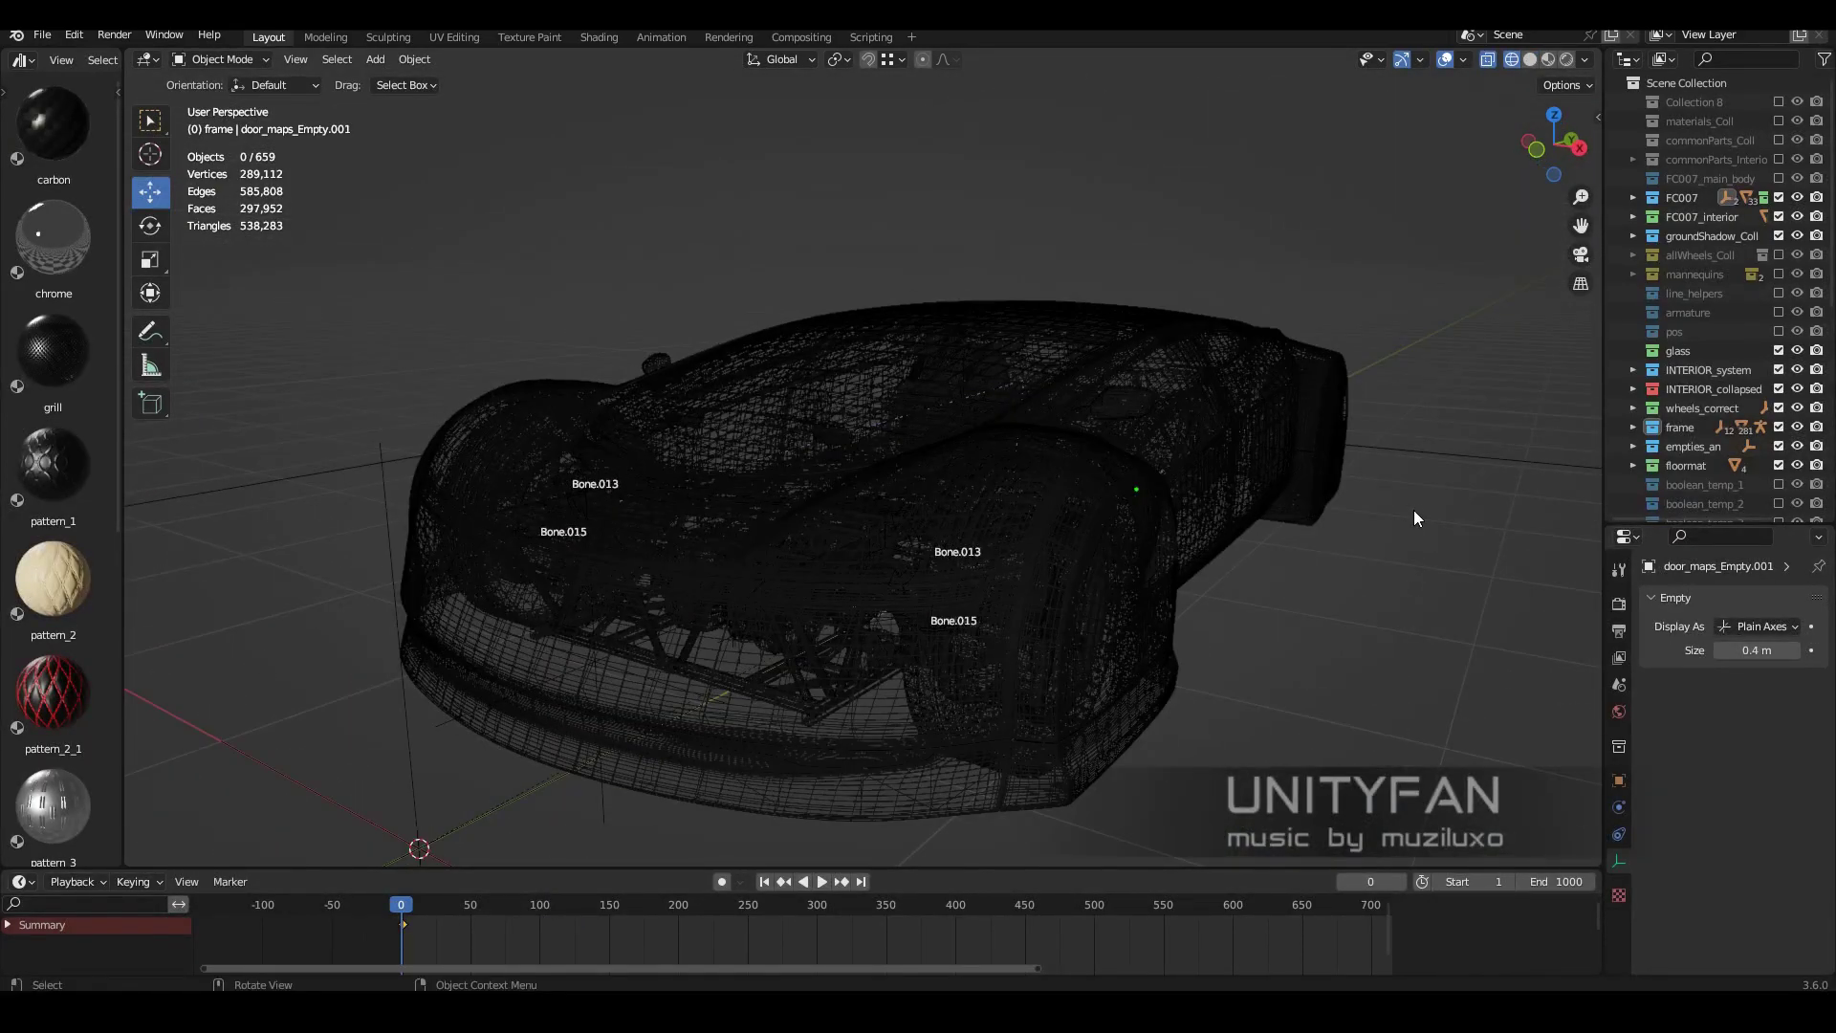
# Select the front door collection's objects and inspect interior.010 and door_maps_Empty.001.
pyautogui.rightClick(1693, 232)
pyautogui.click(1647, 225)
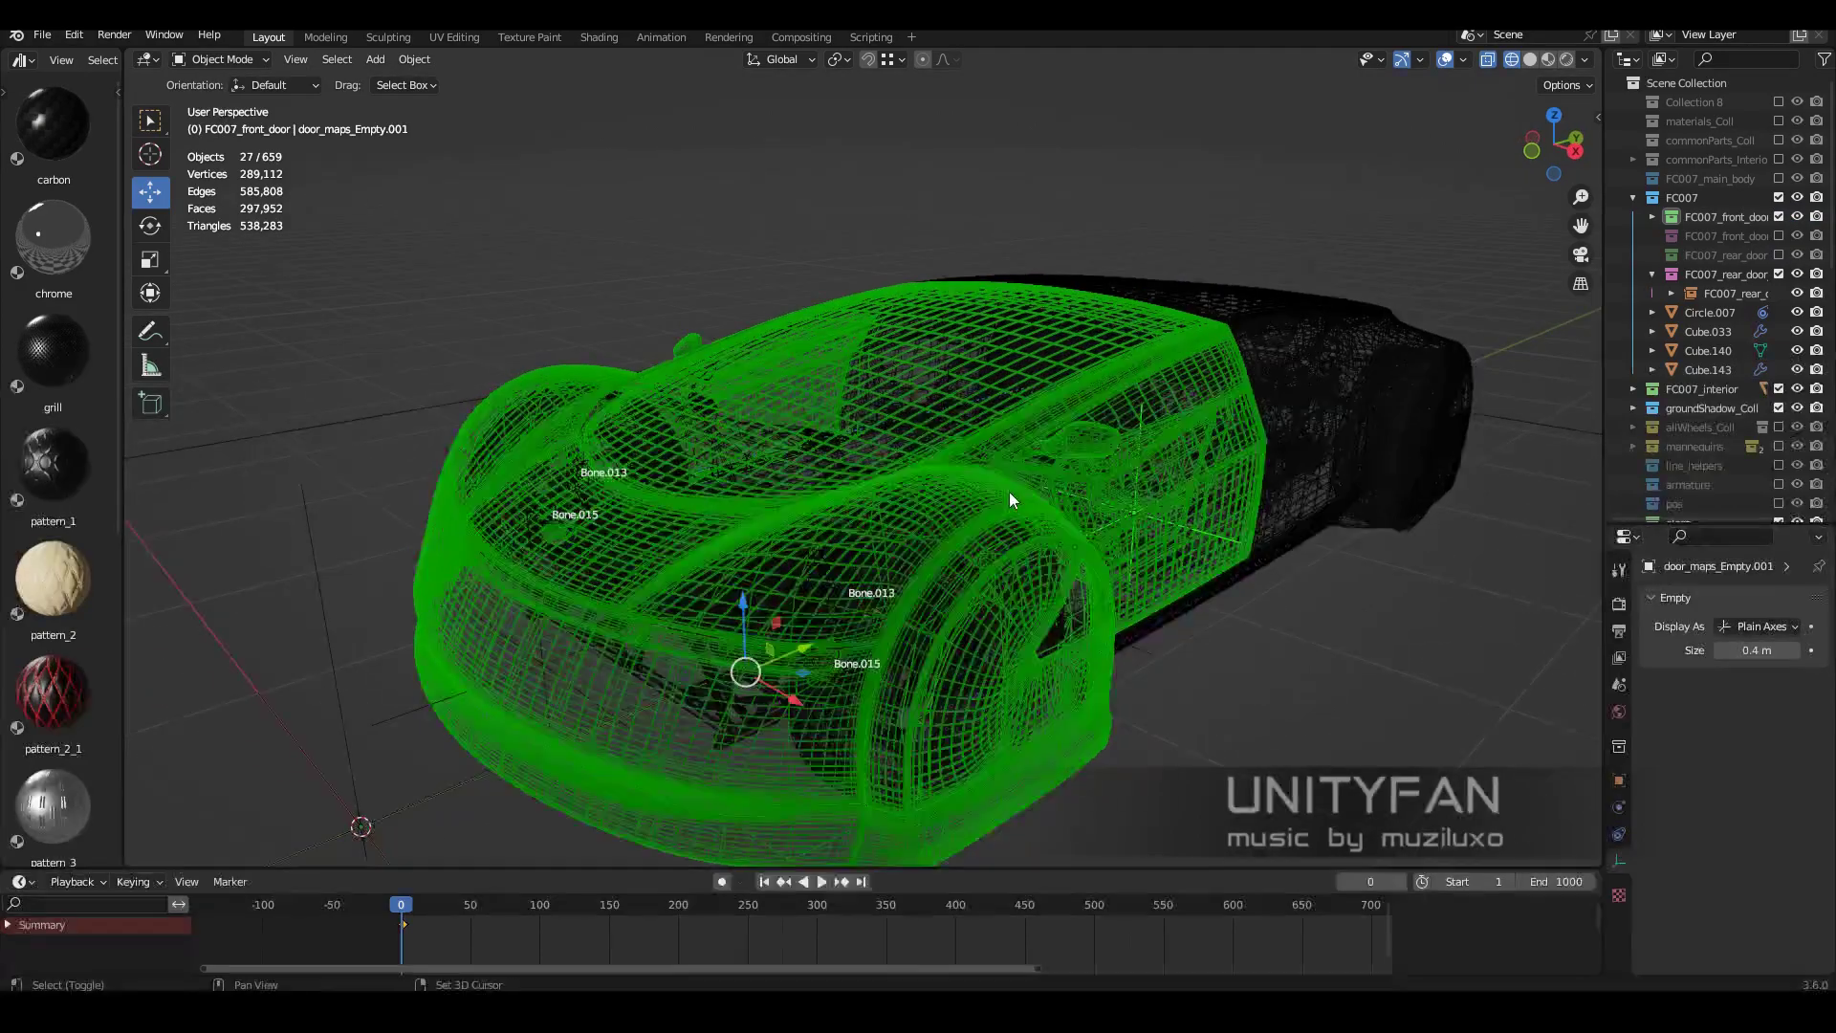
pyautogui.click(892, 534)
pyautogui.moveTo(899, 528)
pyautogui.mouseDown(button='middle')
pyautogui.moveTo(1168, 551)
pyautogui.moveTo(713, 538)
pyautogui.mouseUp(button='middle')
pyautogui.click(714, 537)
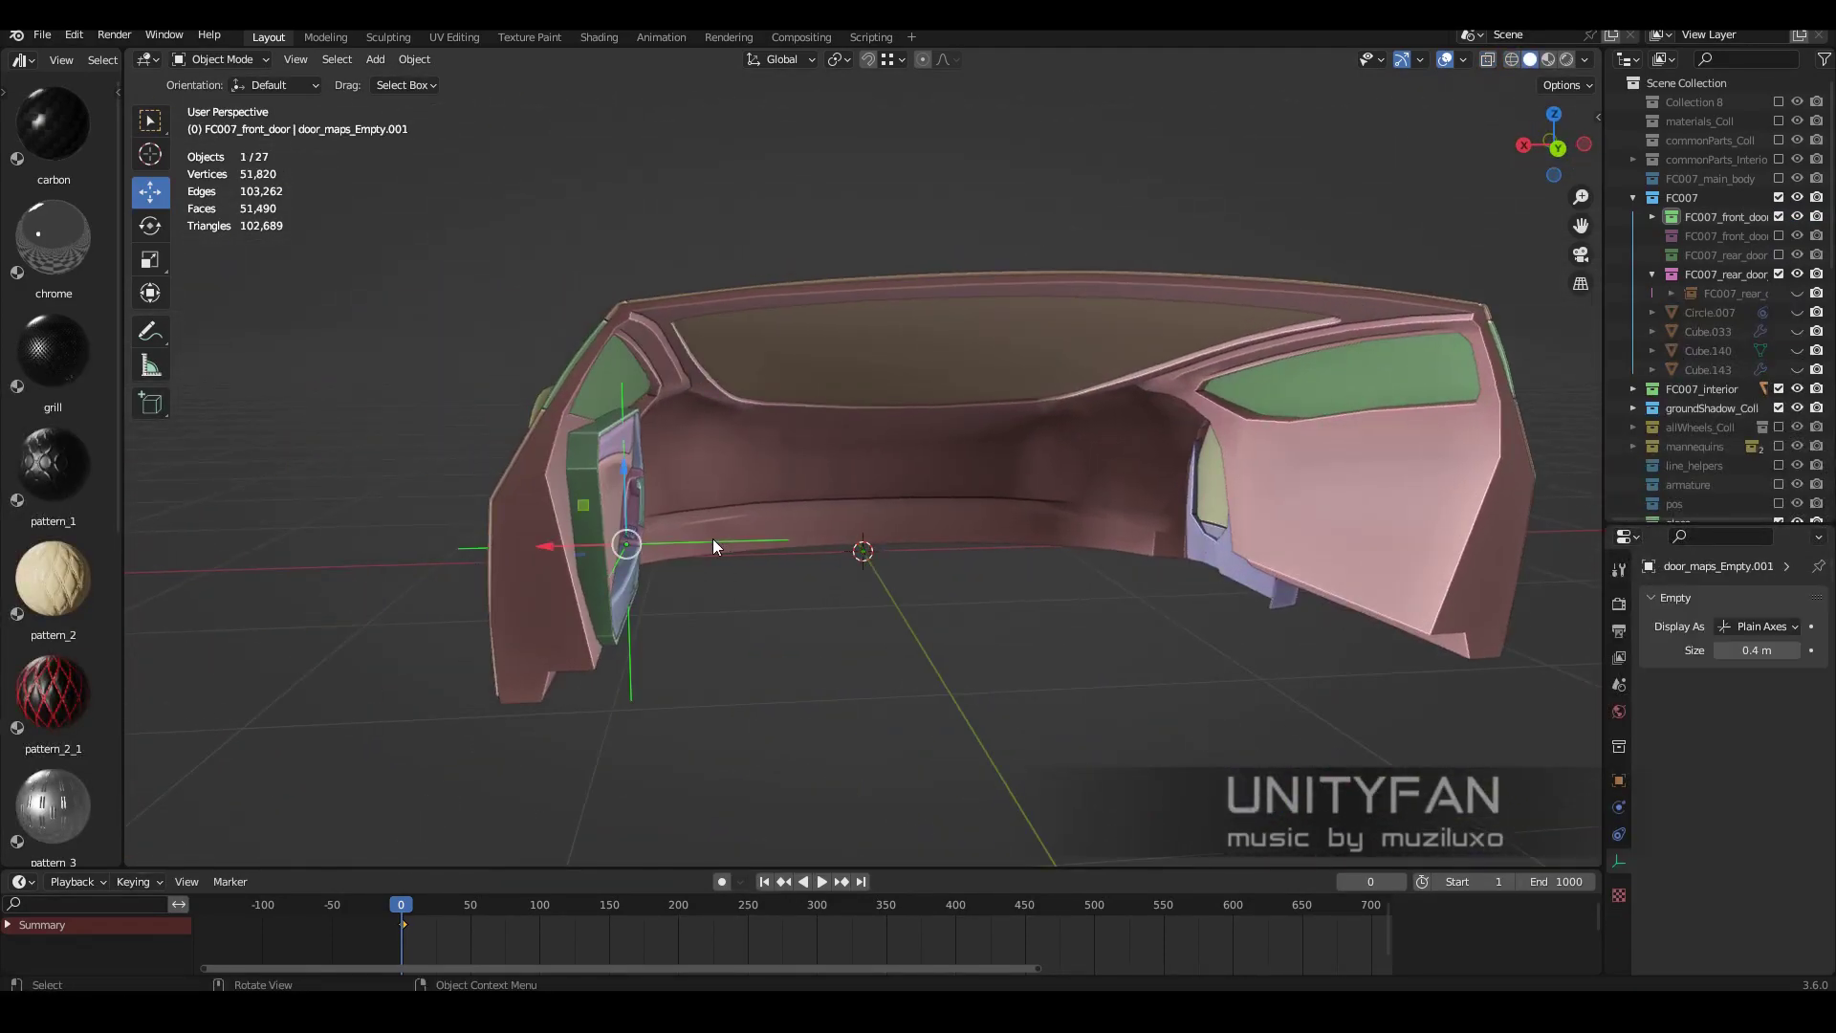
pyautogui.moveTo(1052, 667)
pyautogui.mouseDown(button='middle')
pyautogui.moveTo(846, 666)
pyautogui.moveTo(1012, 668)
pyautogui.moveTo(881, 687)
pyautogui.moveTo(868, 676)
pyautogui.moveTo(908, 688)
pyautogui.moveTo(874, 650)
pyautogui.mouseUp(button='middle')
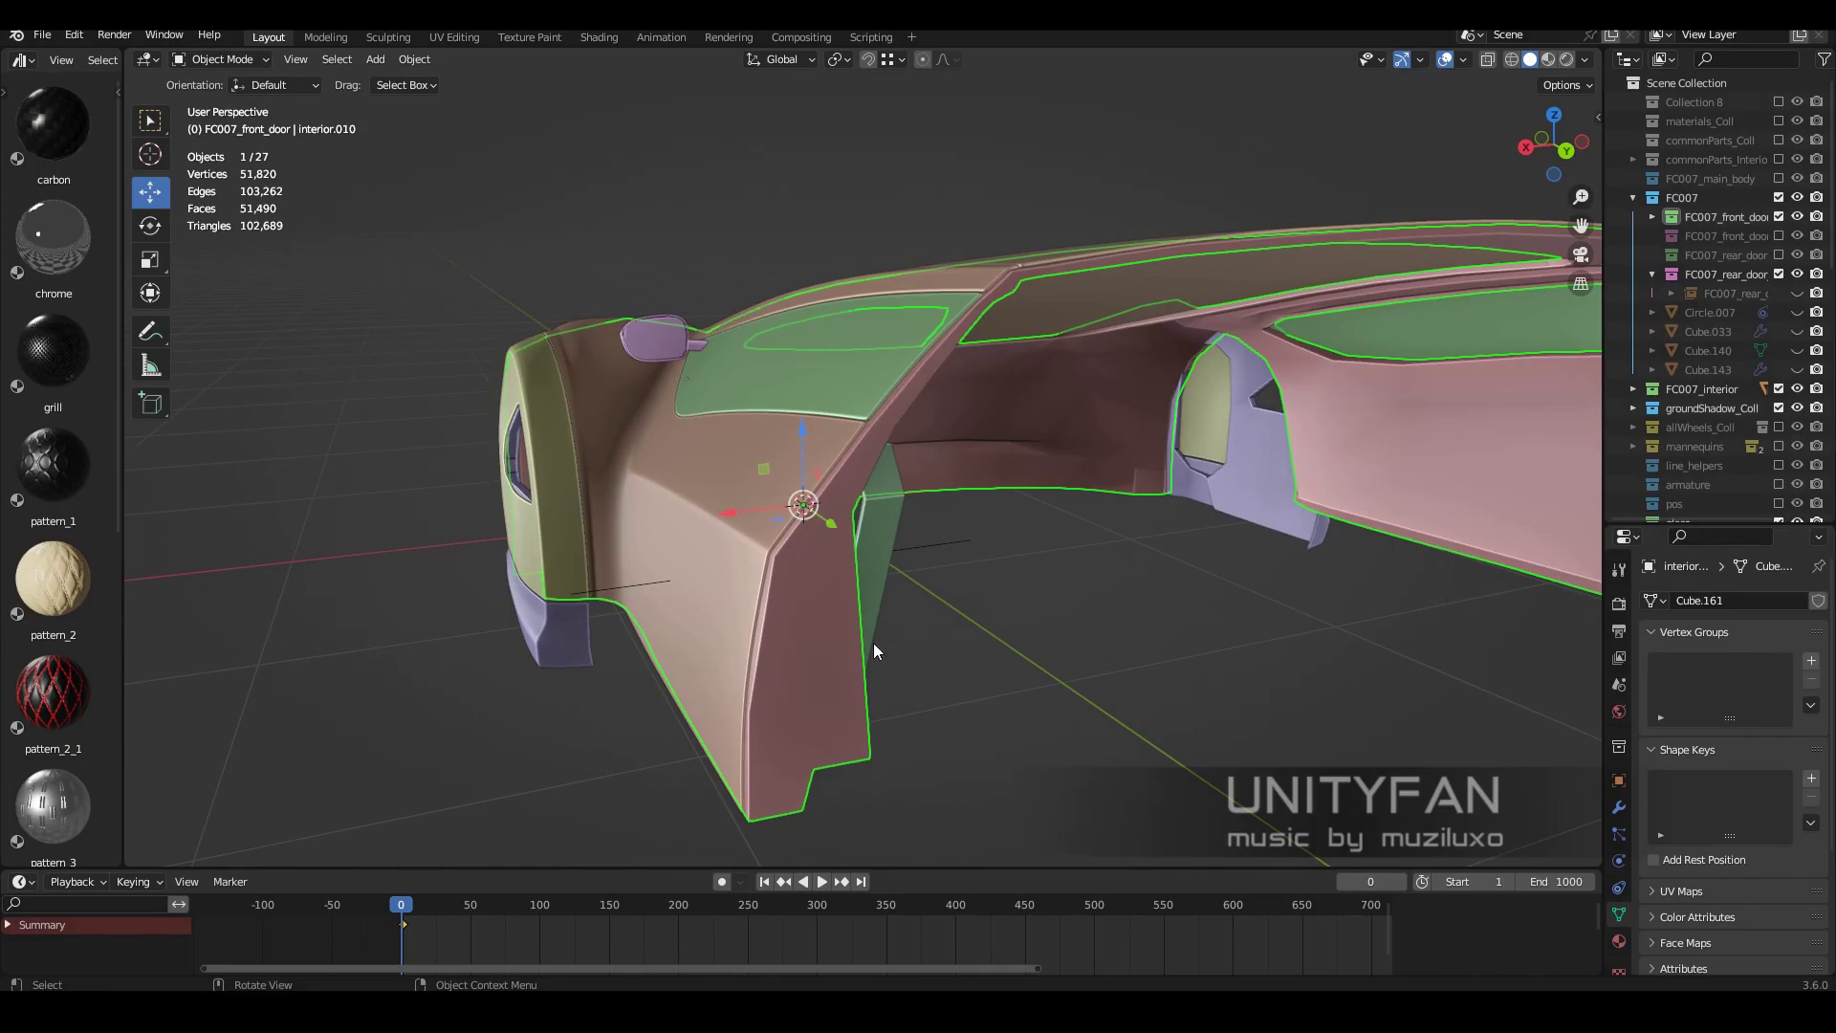
# Hide the door parts one by one, including Cube.027, then reveal everything with Alt+H.
pyautogui.press('h')
pyautogui.click(926, 379)
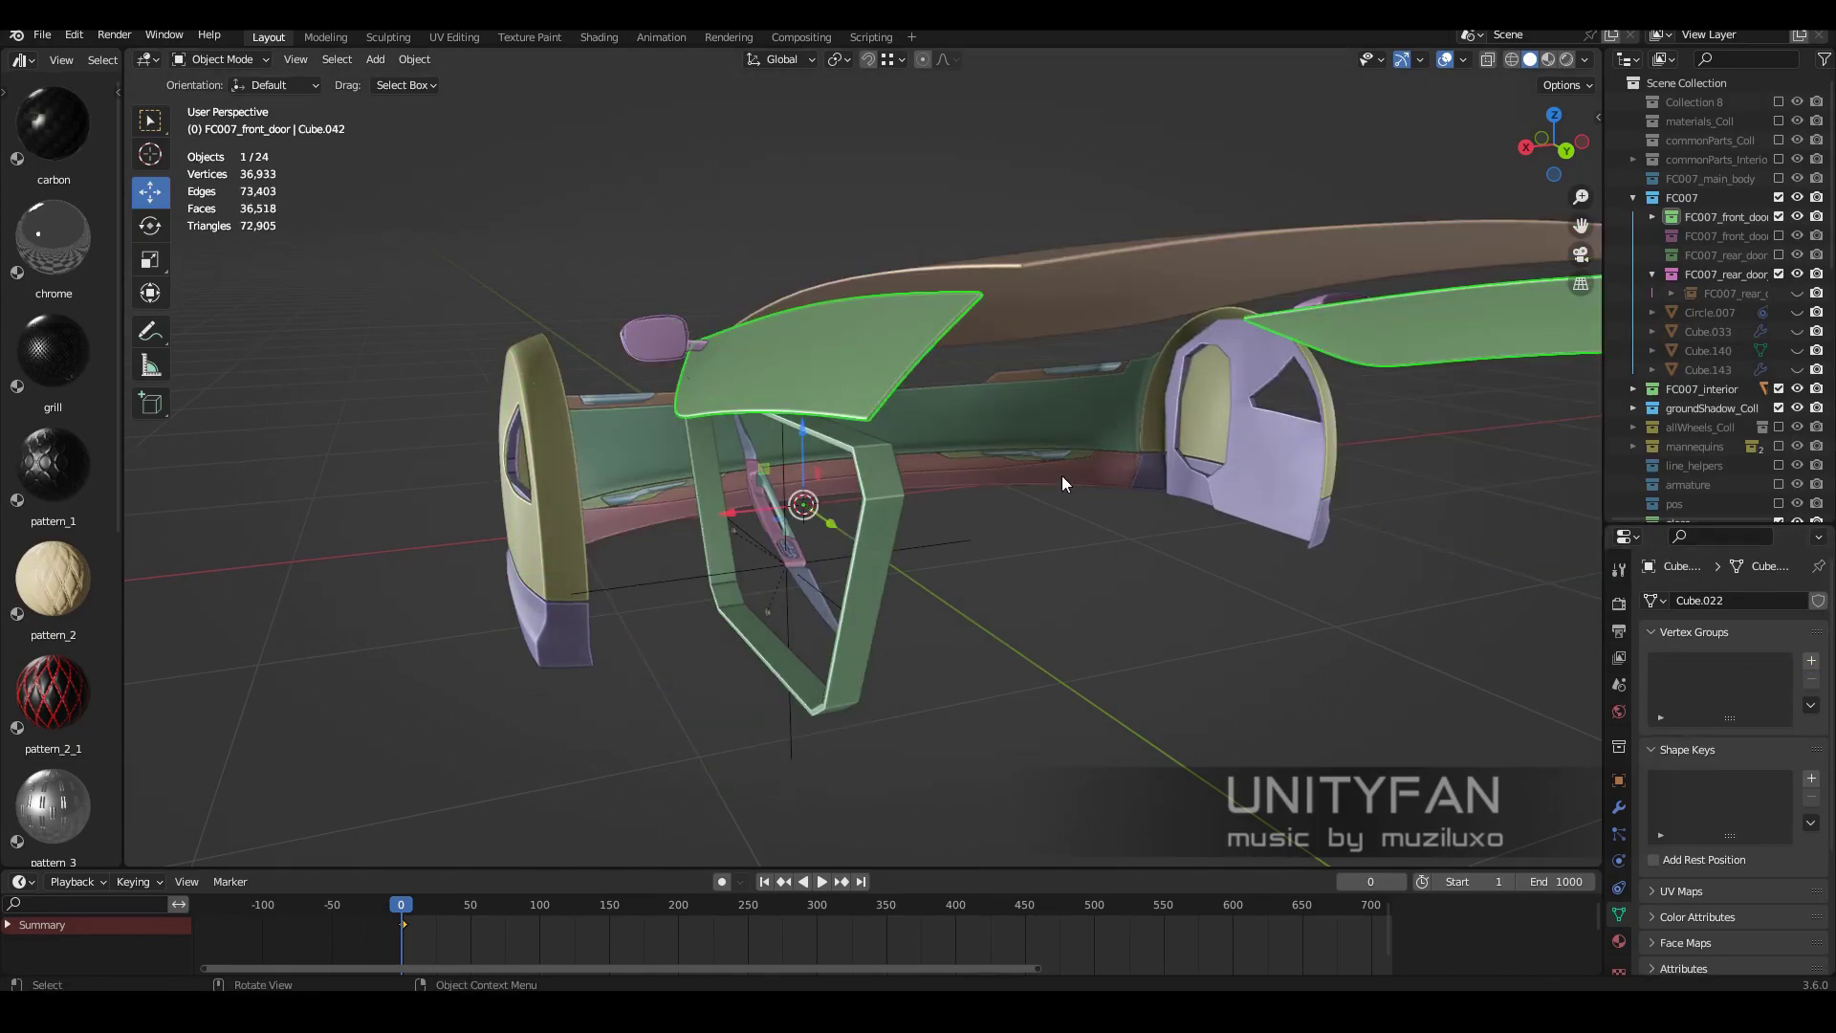
pyautogui.press('h')
pyautogui.press('h')
pyautogui.moveTo(1070, 567); pyautogui.dragTo(530, 587, button='middle')
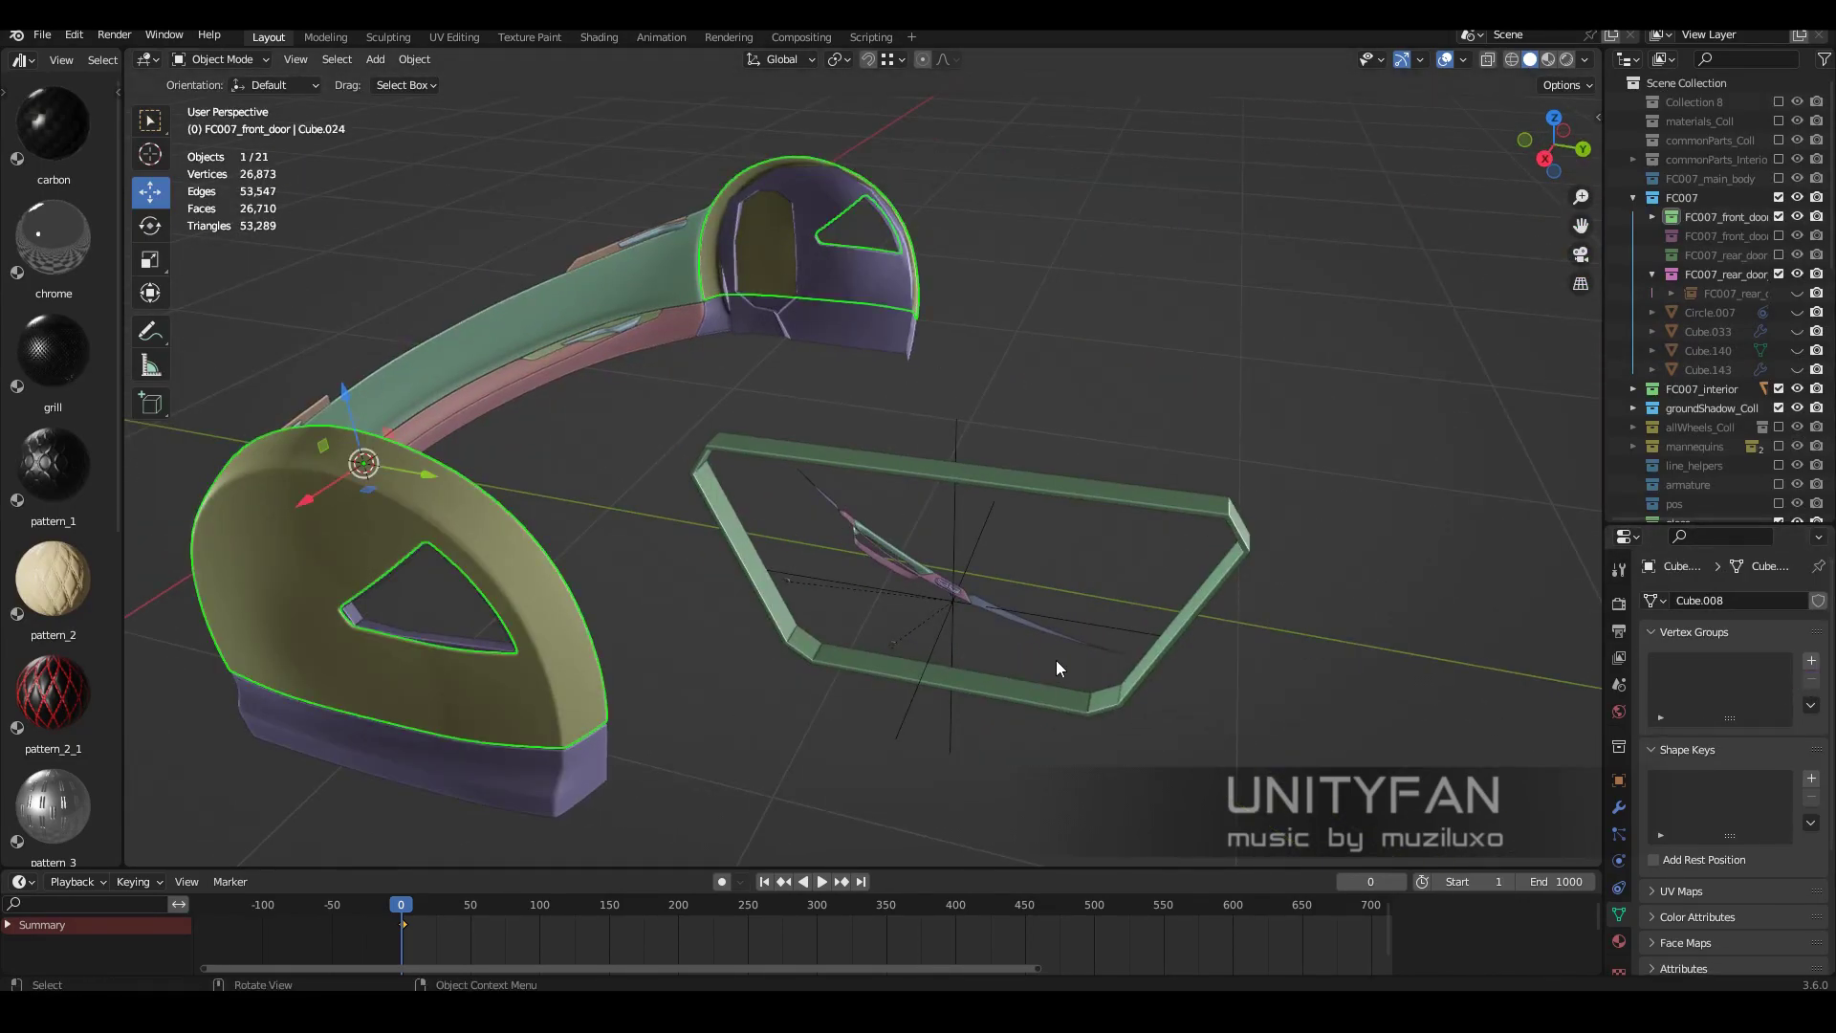
pyautogui.press('h')
pyautogui.moveTo(1056, 660); pyautogui.dragTo(760, 662, button='middle')
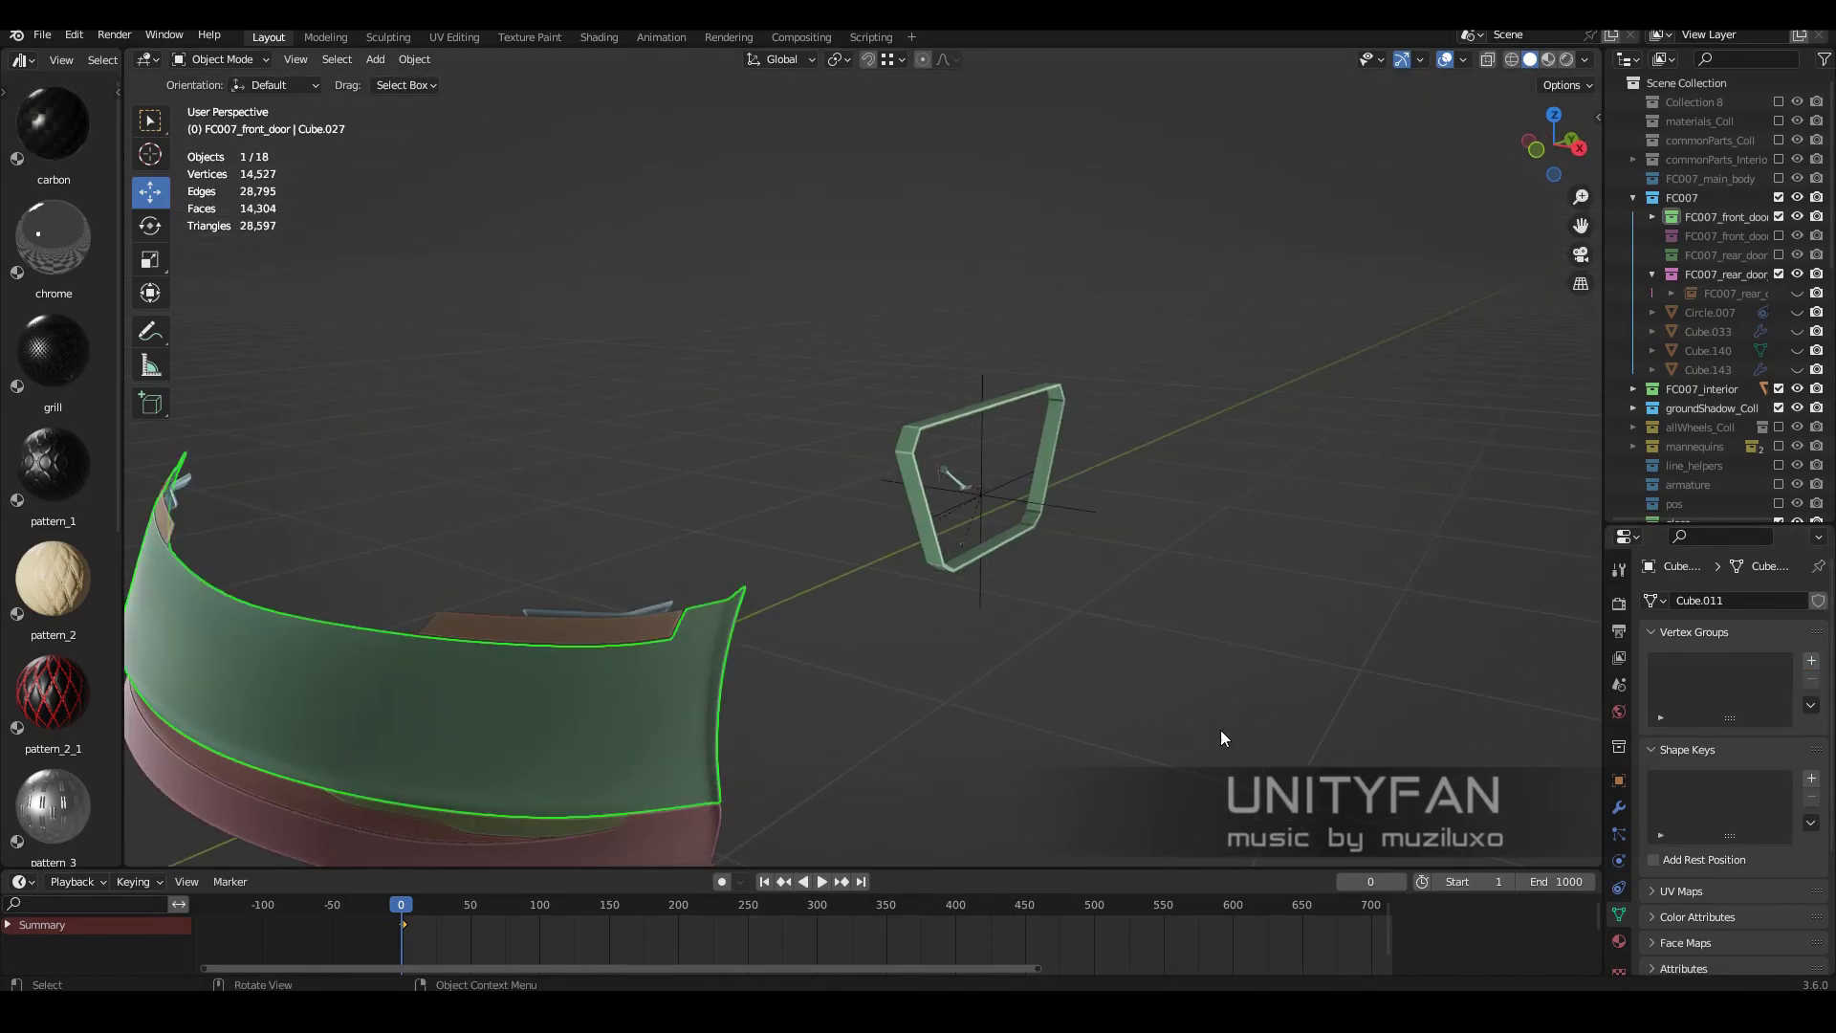
pyautogui.press('h')
pyautogui.click(550, 627)
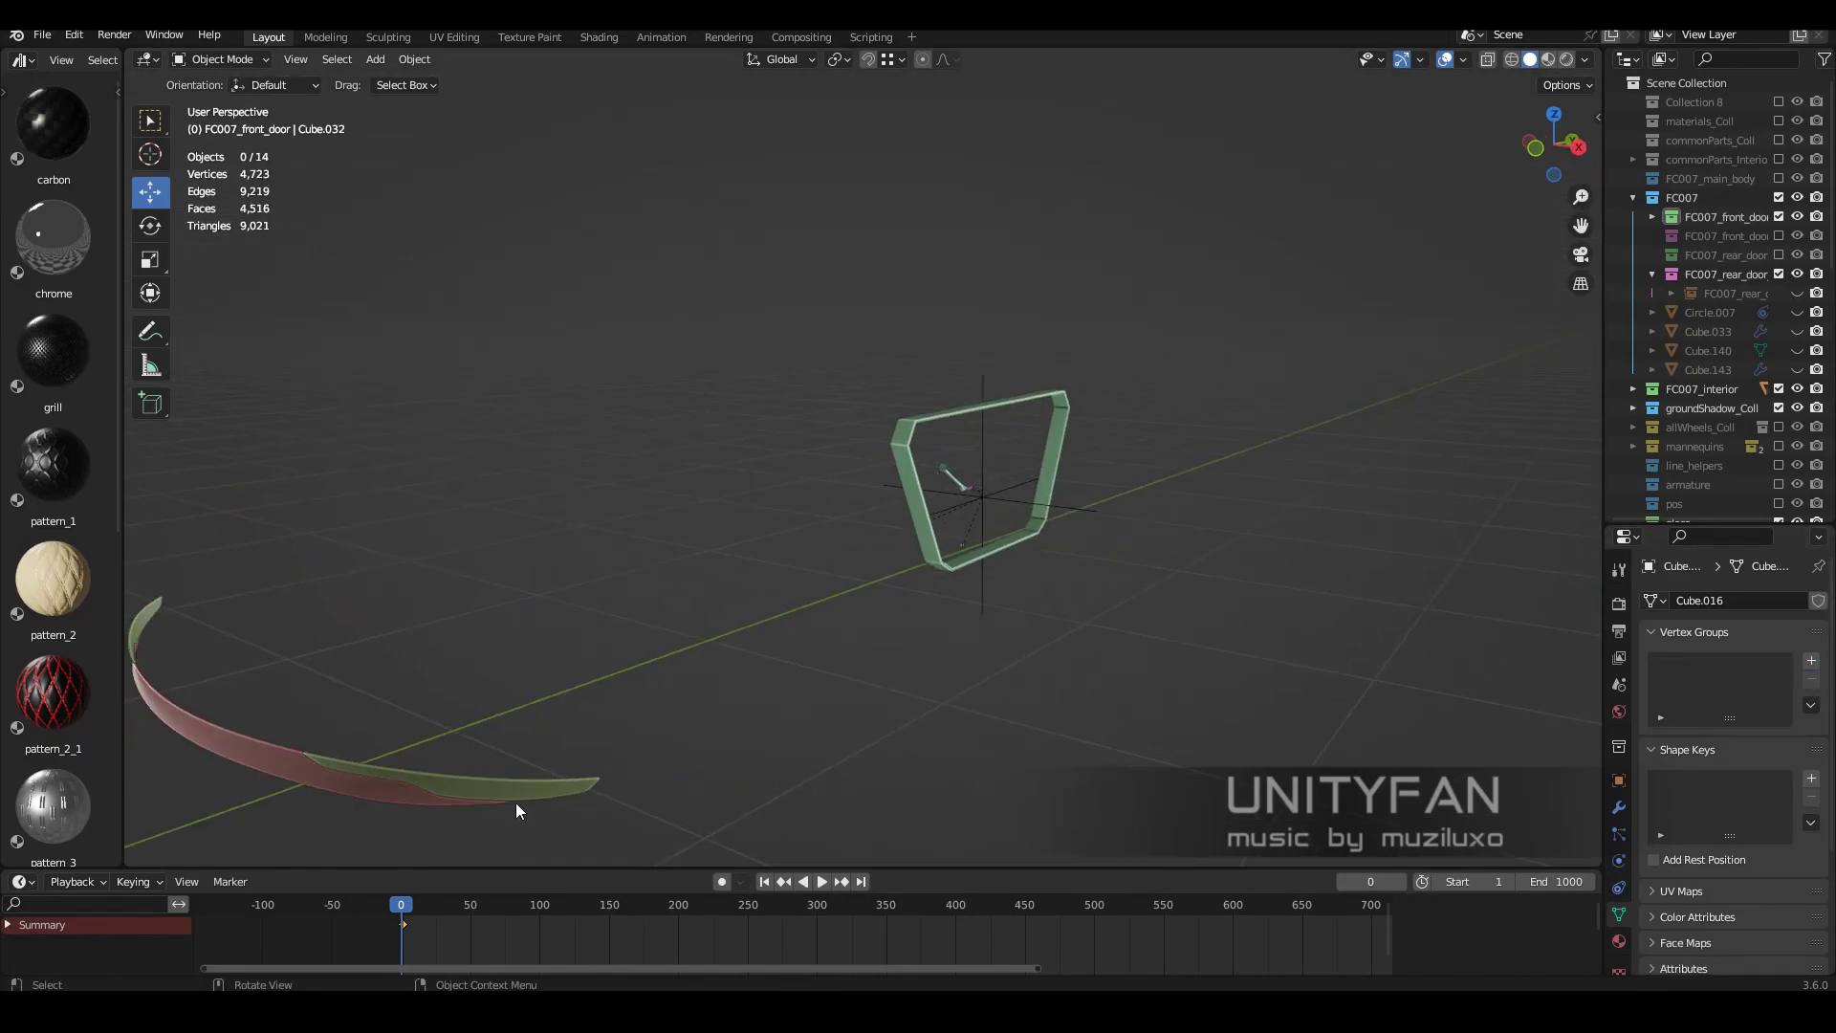
pyautogui.hotkey('alt', 'h')
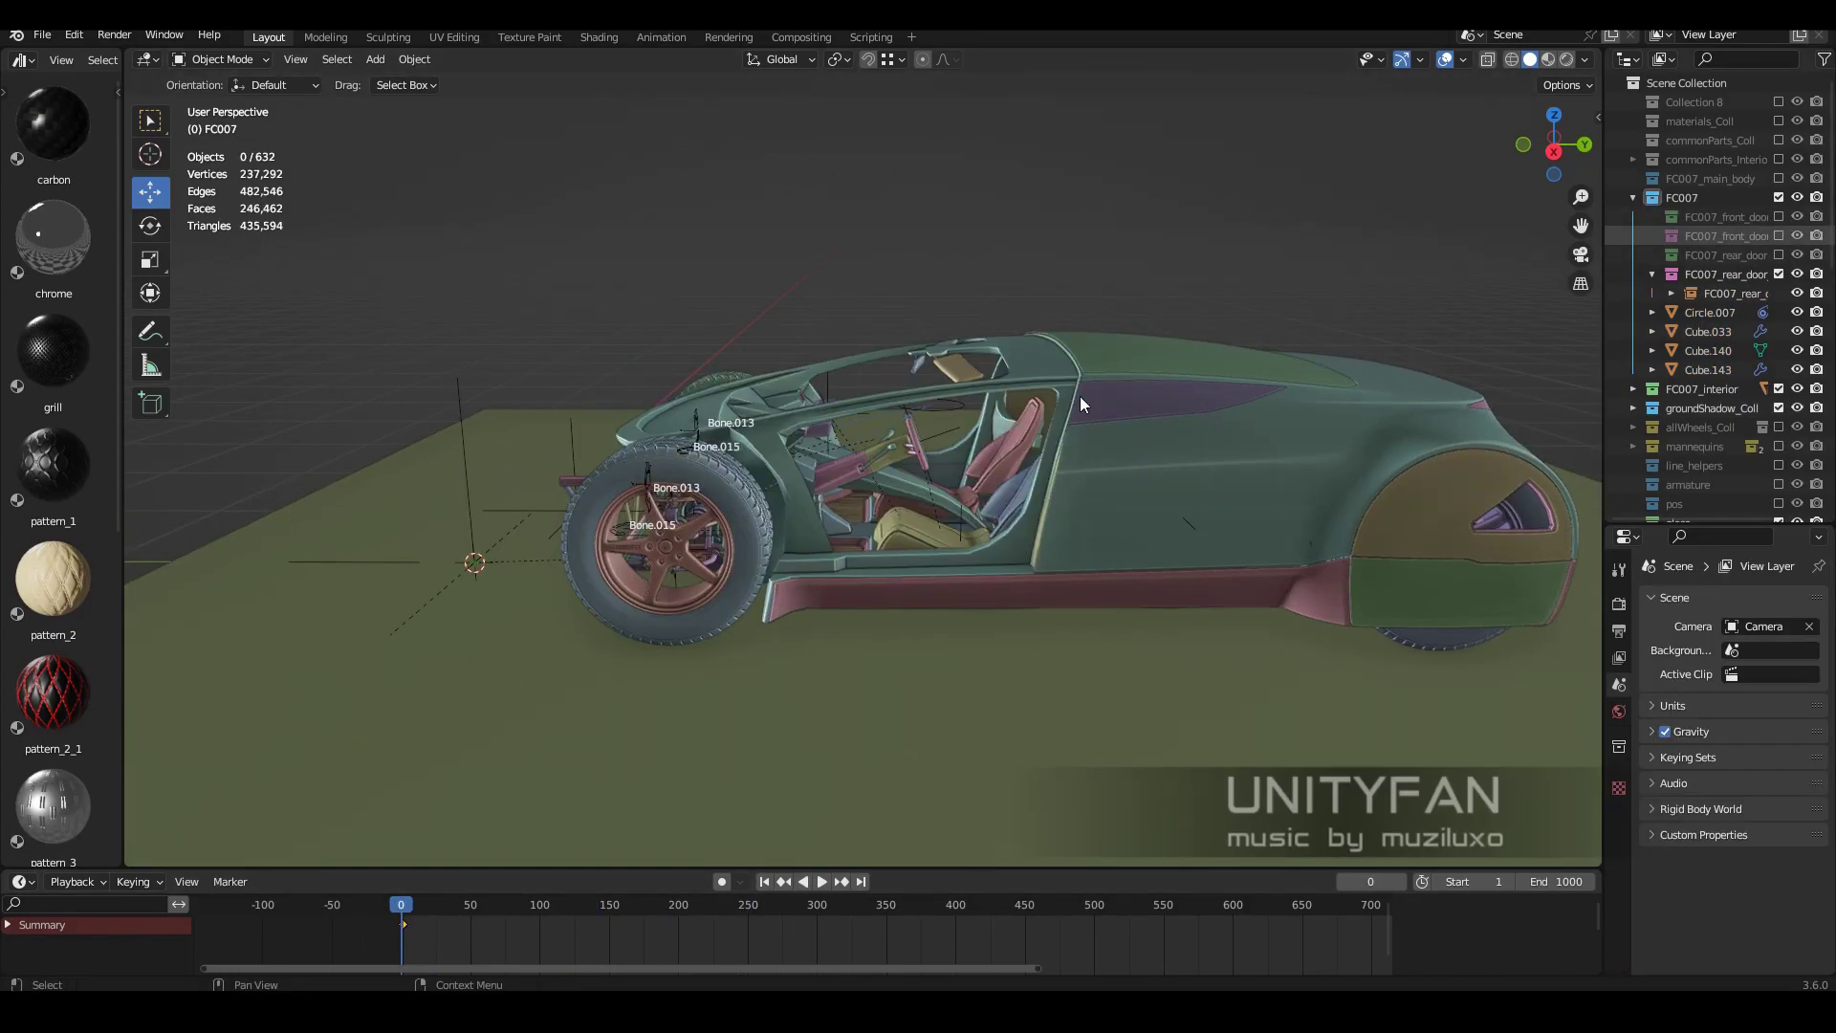
# Widen the side panels and switch to the Move tool, framing the door.
pyautogui.moveTo(668, 490)
pyautogui.mouseDown(button='middle')
pyautogui.moveTo(674, 618)
pyautogui.moveTo(909, 578)
pyautogui.moveTo(761, 568)
pyautogui.moveTo(812, 568)
pyautogui.mouseUp(button='middle')
pyautogui.scroll(3, 812, 568)
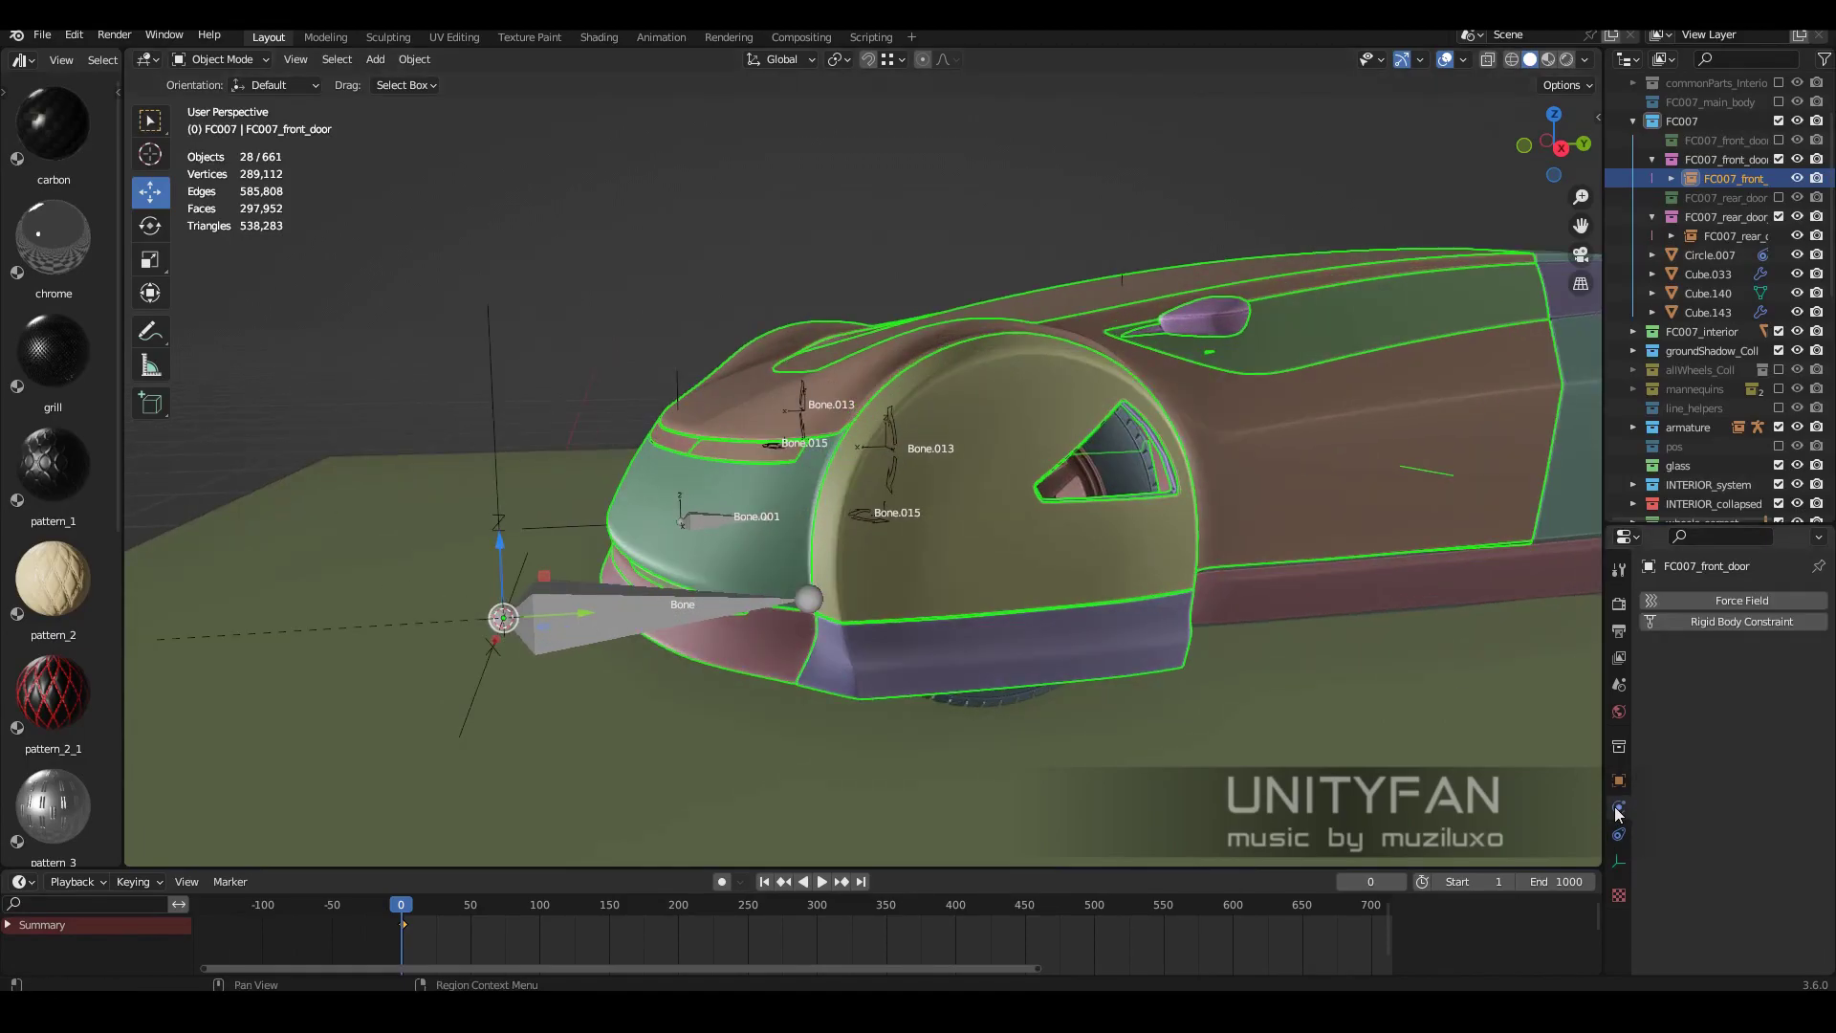
pyautogui.moveTo(1606, 813); pyautogui.dragTo(1536, 813)
pyautogui.moveTo(956, 574); pyautogui.dragTo(905, 508, button='middle')
pyautogui.click(145, 60)
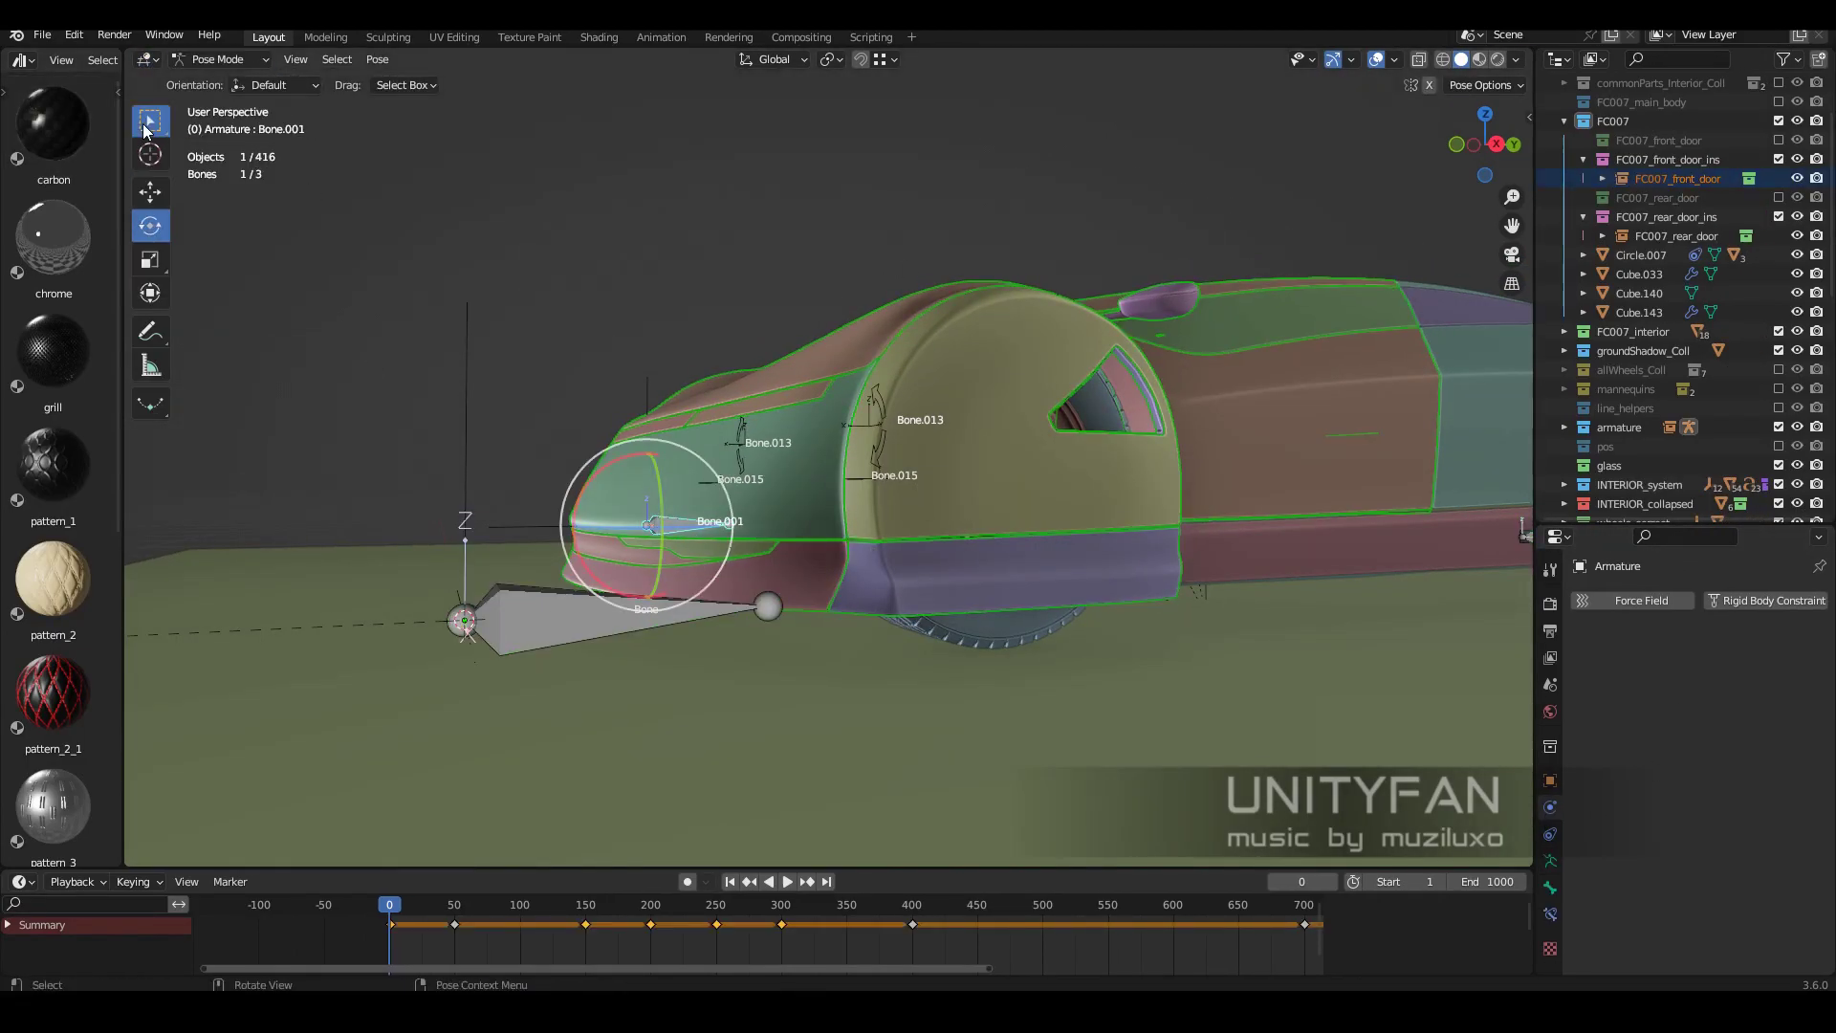
pyautogui.click(151, 191)
pyautogui.moveTo(727, 450); pyautogui.dragTo(812, 517, button='middle')
# Parent the front door to the armature bone, confirm it swings open, scrubbing to frame 173.
pyautogui.hotkey('ctrl', 'p')
pyautogui.click(765, 653)
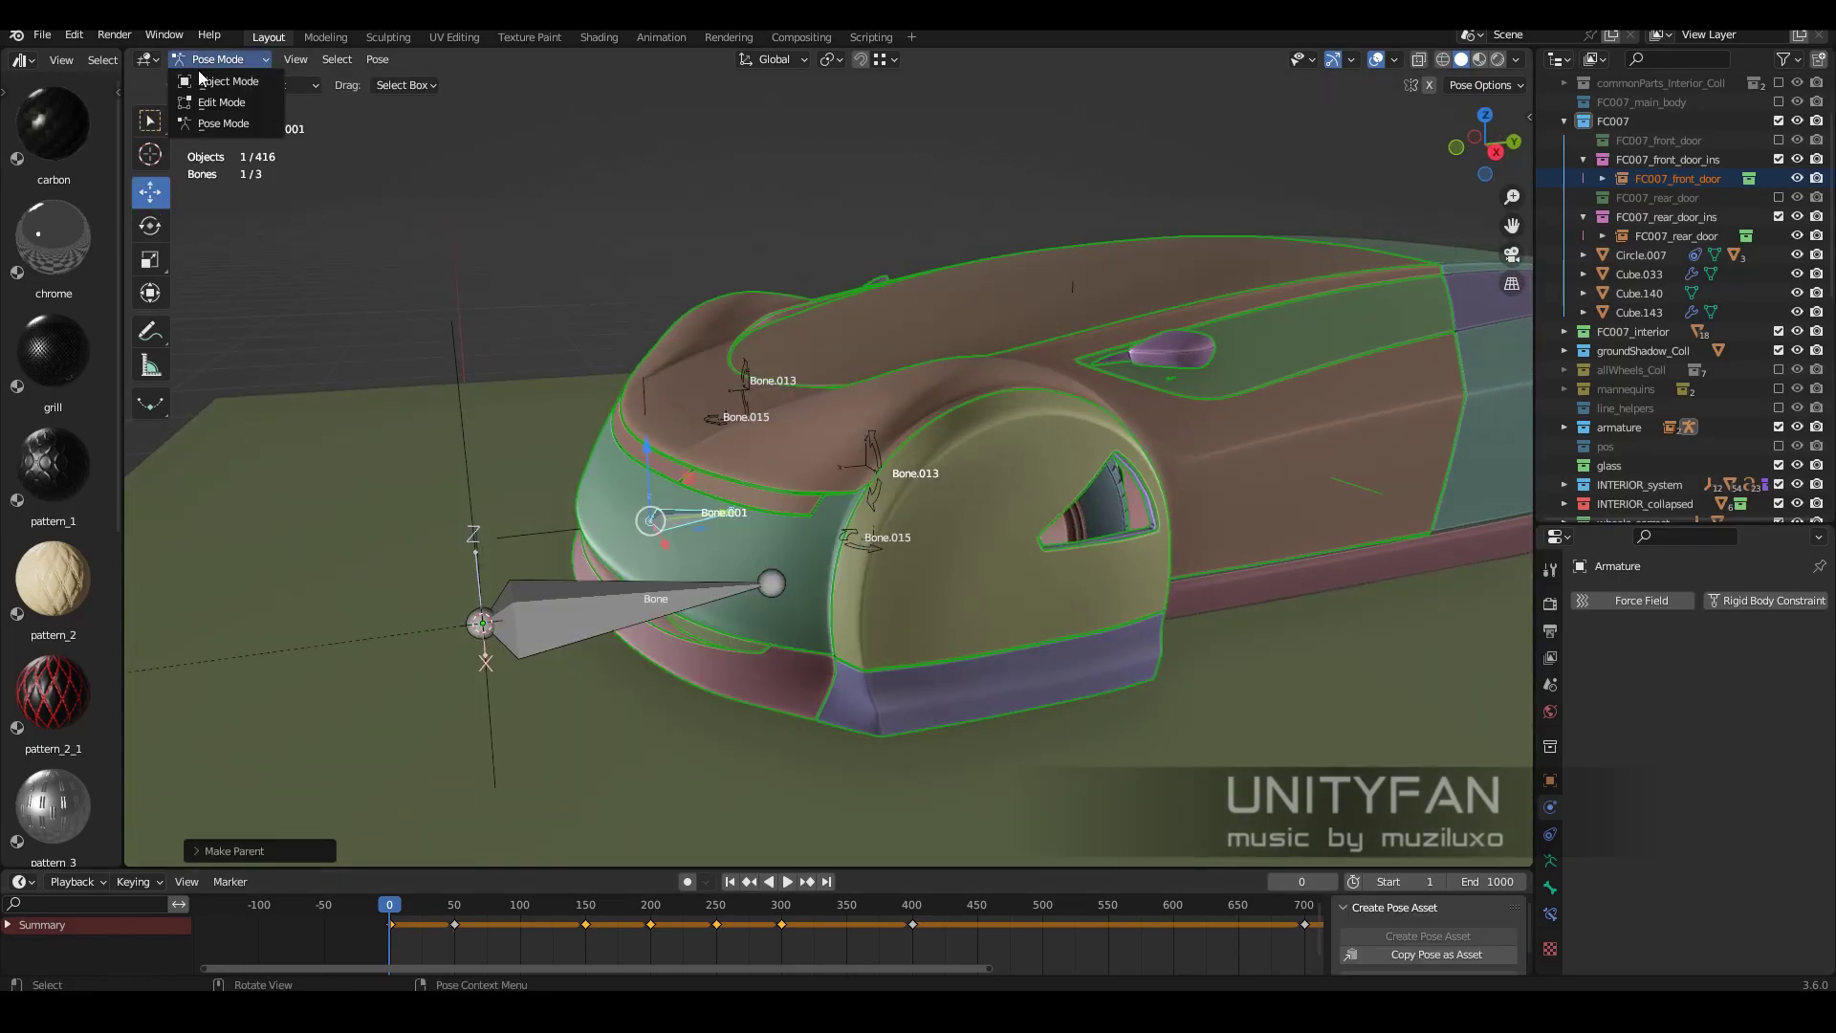
pyautogui.press('space')
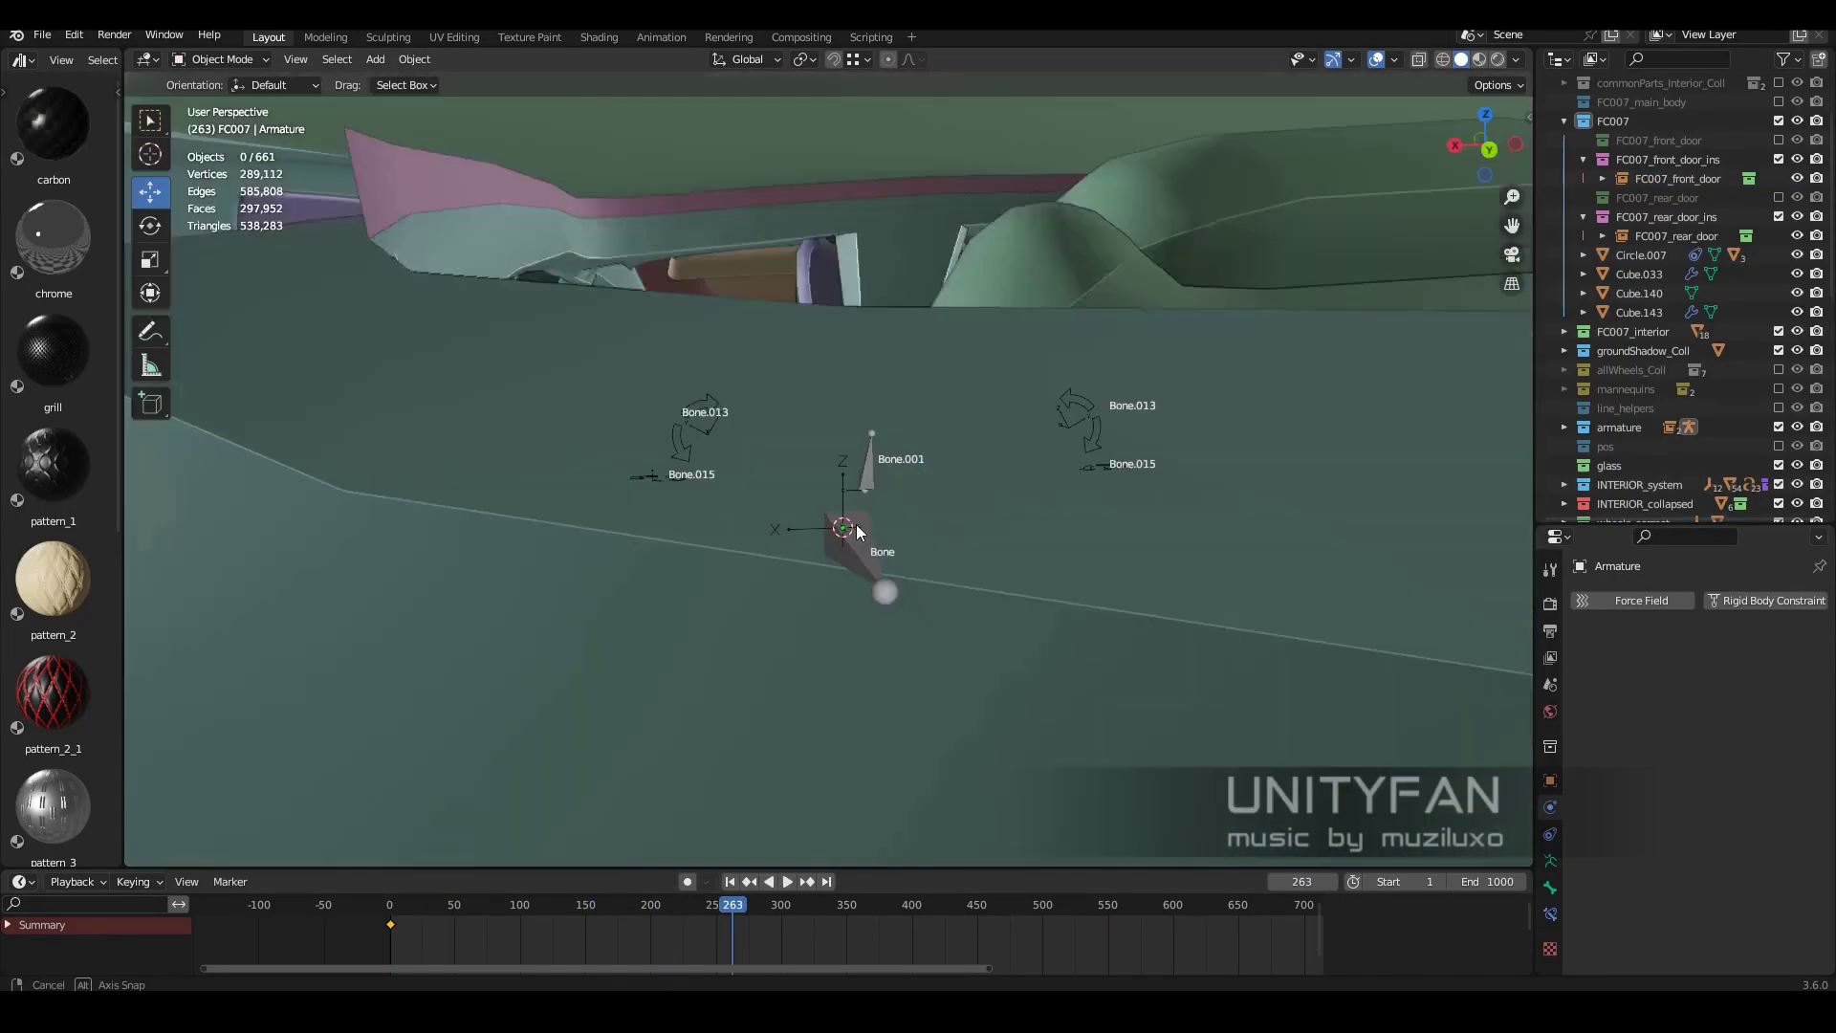
pyautogui.moveTo(857, 525)
pyautogui.mouseDown(button='middle')
pyautogui.moveTo(915, 616)
pyautogui.moveTo(1092, 610)
pyautogui.moveTo(976, 644)
pyautogui.moveTo(1083, 583)
pyautogui.moveTo(748, 905)
pyautogui.mouseUp(button='middle')
pyautogui.moveTo(748, 904)
pyautogui.mouseDown()
pyautogui.moveTo(417, 914)
pyautogui.moveTo(615, 904)
pyautogui.mouseUp()
pyautogui.scroll(5, 755, 651)
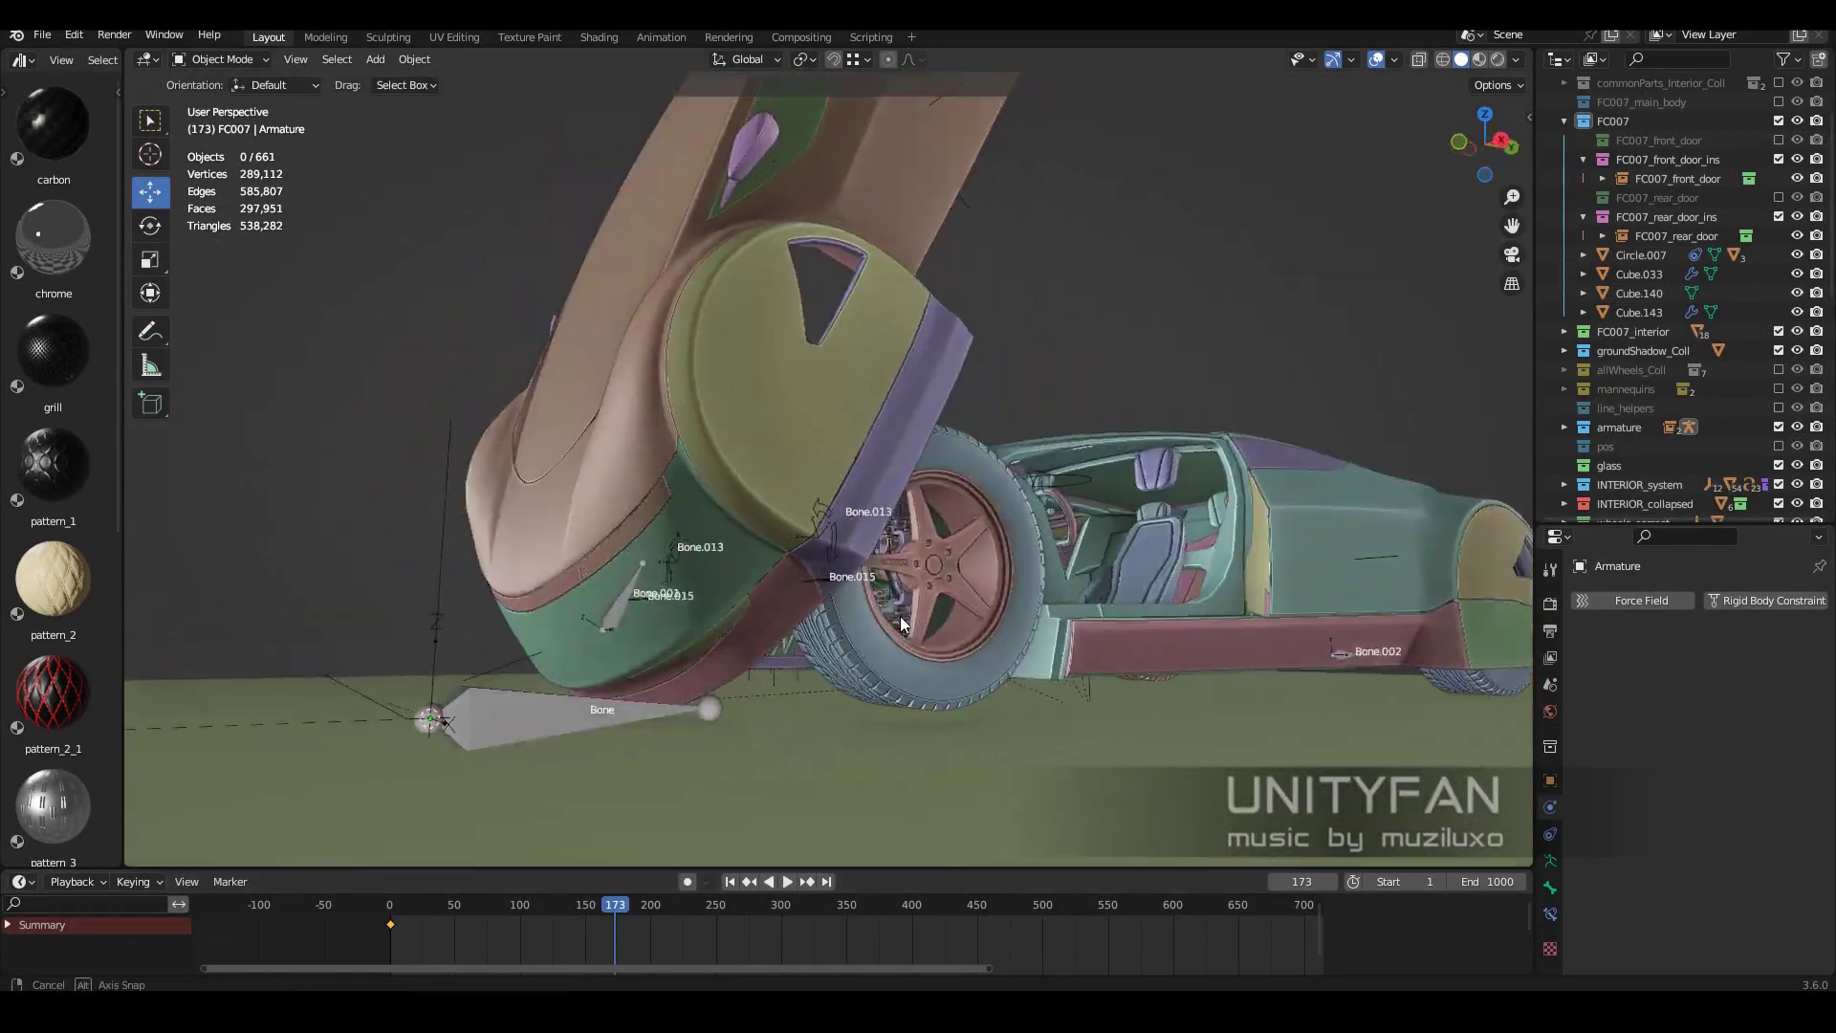
pyautogui.scroll(3, 899, 616)
# Hide the armature collection, check frames 1 and 301, then hide the front door collection.
pyautogui.click(1779, 427)
pyautogui.press('Down')
pyautogui.scroll(-5, 932, 566)
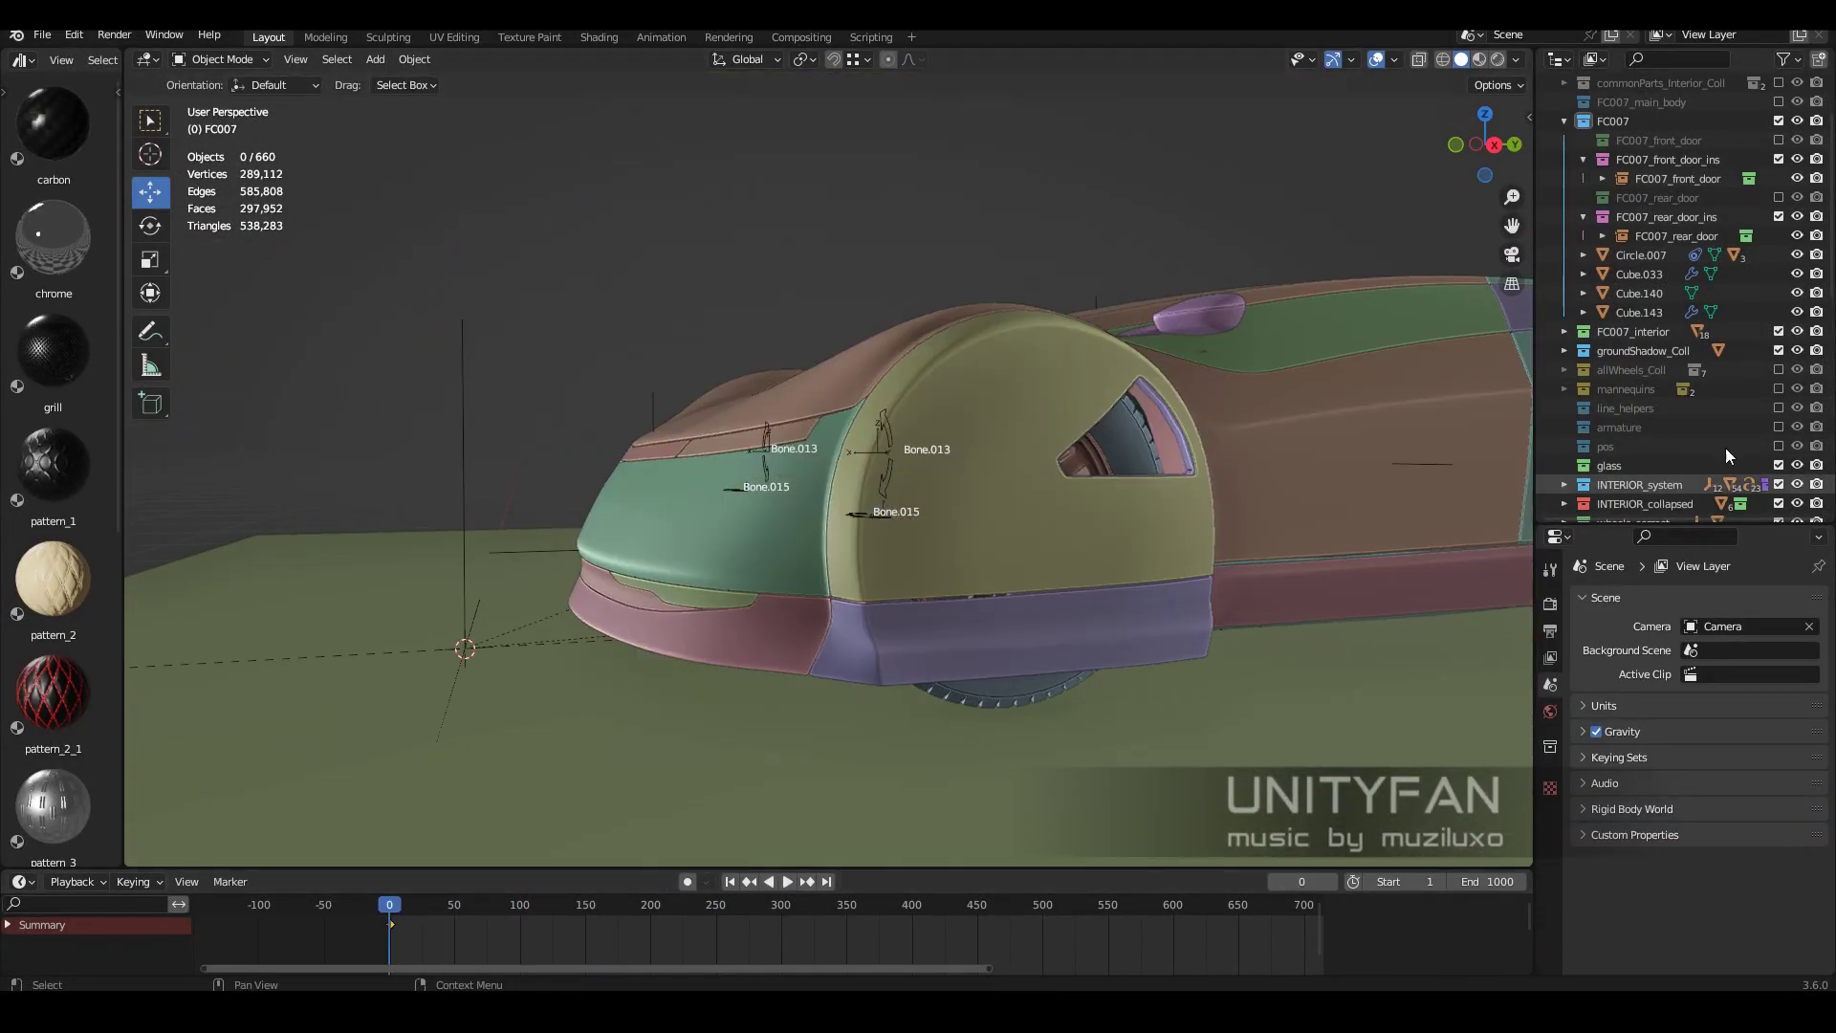
pyautogui.moveTo(860, 536); pyautogui.dragTo(932, 566, button='middle')
pyautogui.press('Up')
pyautogui.moveTo(851, 818)
pyautogui.mouseDown(button='middle')
pyautogui.moveTo(867, 608)
pyautogui.moveTo(1077, 604)
pyautogui.mouseUp(button='middle')
pyautogui.click(1779, 159)
# Enter Edit Mode on the Cube.032 trim and confirm a vertex move in solid shading.
pyautogui.click(957, 516)
pyautogui.press('Tab')
pyautogui.scroll(4, 582, 480)
pyautogui.scroll(3, 483, 514)
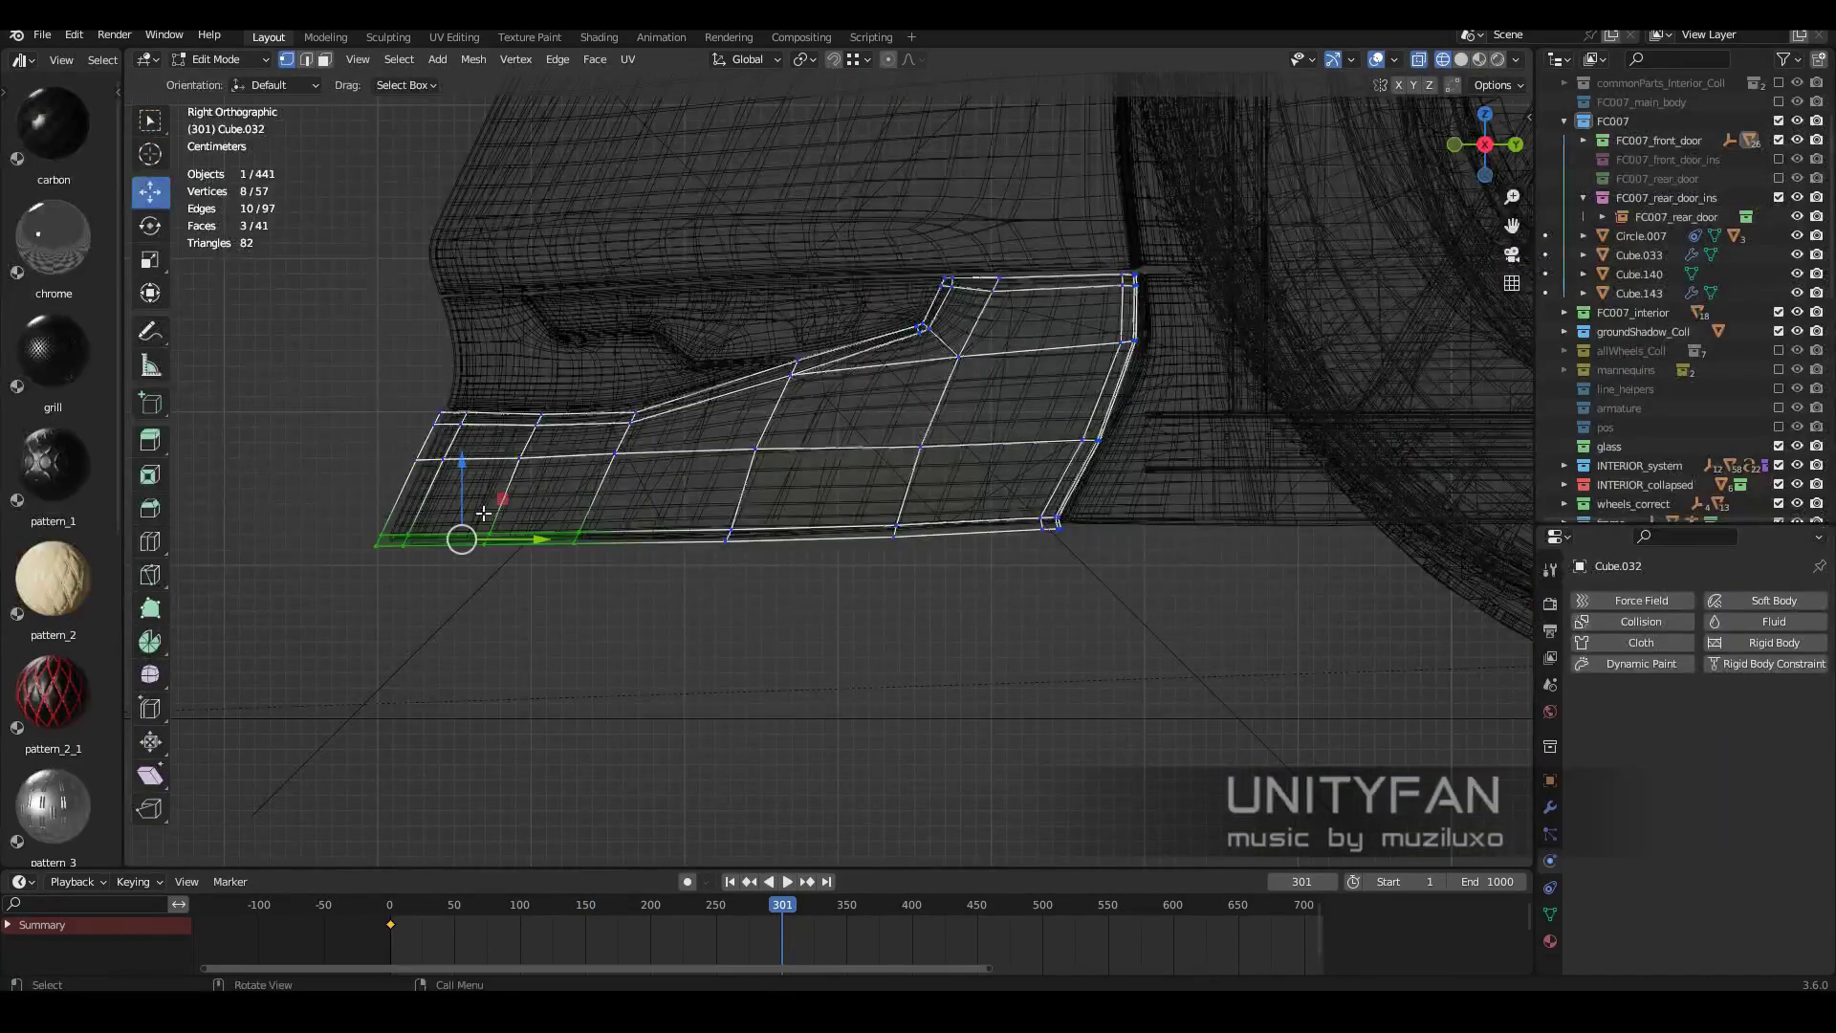
pyautogui.click(529, 456)
pyautogui.hotkey('shift', 'z')
pyautogui.moveTo(529, 455)
pyautogui.mouseDown(button='middle')
pyautogui.moveTo(900, 574)
pyautogui.moveTo(880, 507)
pyautogui.moveTo(1151, 557)
pyautogui.moveTo(723, 468)
pyautogui.moveTo(822, 477)
pyautogui.mouseUp(button='middle')
# Select trim edges and faces, then bring interior.010's geometry into the edit in wireframe.
pyautogui.click(723, 469)
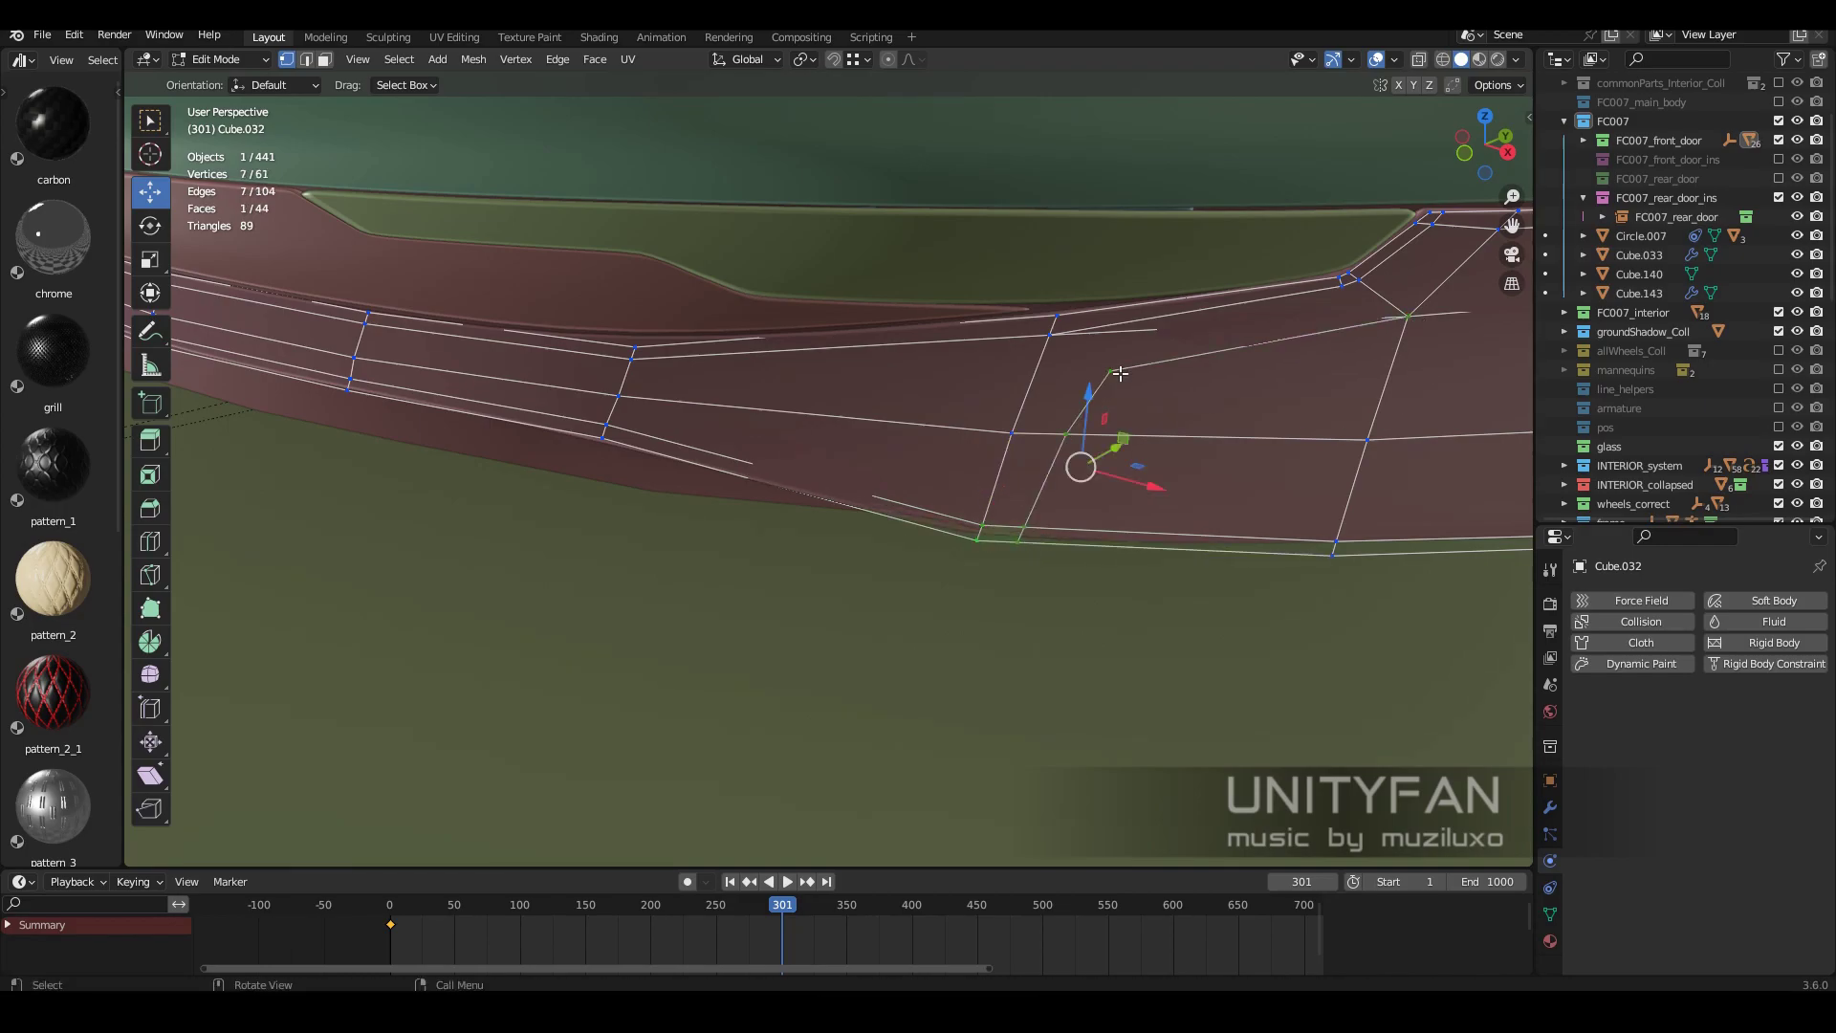
pyautogui.click(1135, 361)
pyautogui.moveTo(1136, 360)
pyautogui.mouseDown(button='middle')
pyautogui.moveTo(1163, 330)
pyautogui.moveTo(881, 442)
pyautogui.moveTo(574, 440)
pyautogui.moveTo(464, 419)
pyautogui.moveTo(911, 565)
pyautogui.moveTo(957, 535)
pyautogui.moveTo(1145, 604)
pyautogui.moveTo(492, 565)
pyautogui.moveTo(1054, 475)
pyautogui.moveTo(769, 473)
pyautogui.moveTo(1064, 450)
pyautogui.moveTo(980, 533)
pyautogui.mouseUp(button='middle')
pyautogui.hotkey('alt', 'q')
pyautogui.hotkey('shift', 'z')
# Grow a vertex selection, move it along Z, and return to solid shading.
pyautogui.click(464, 419)
pyautogui.press('ctrl+KP_Add')
pyautogui.press('g')
pyautogui.press('z')
pyautogui.click(956, 536)
pyautogui.hotkey('shift', 'z')
# Switch to Material Preview in Object Mode and jump to frame 252 with doors open.
pyautogui.press('z')
pyautogui.click(1012, 638)
pyautogui.press('Tab')
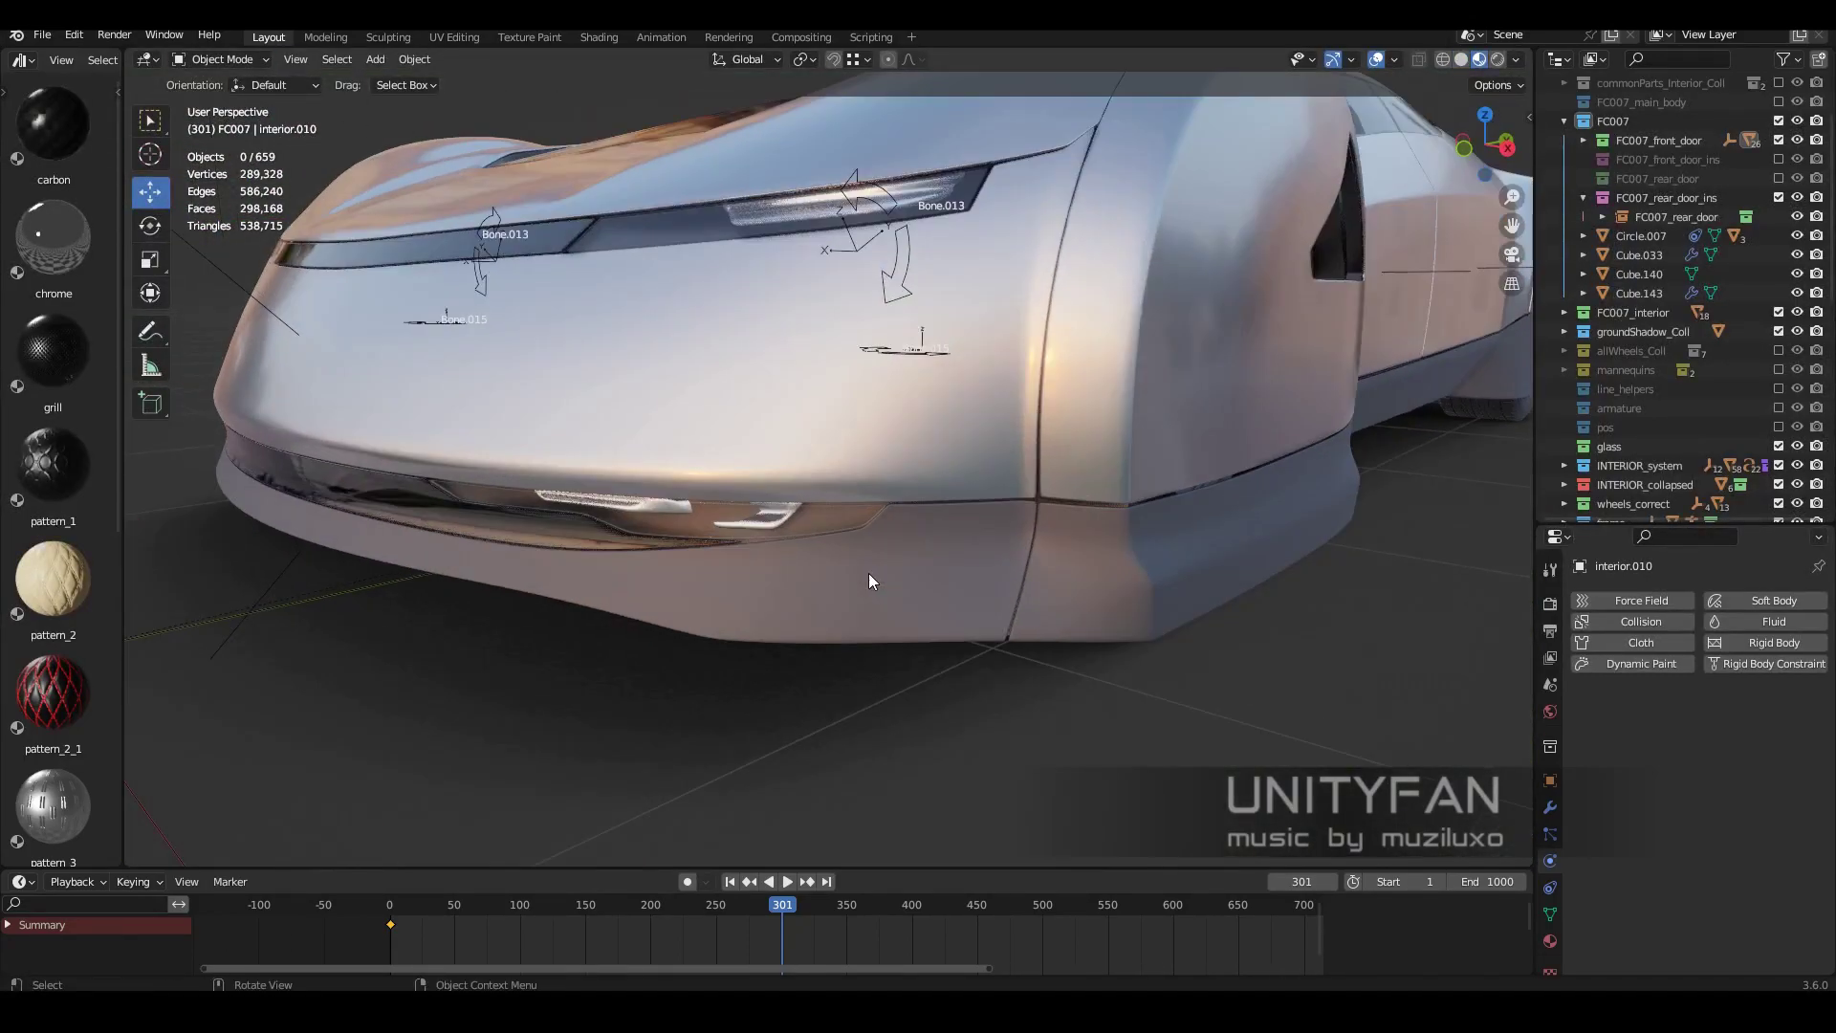
pyautogui.scroll(-5, 1442, 342)
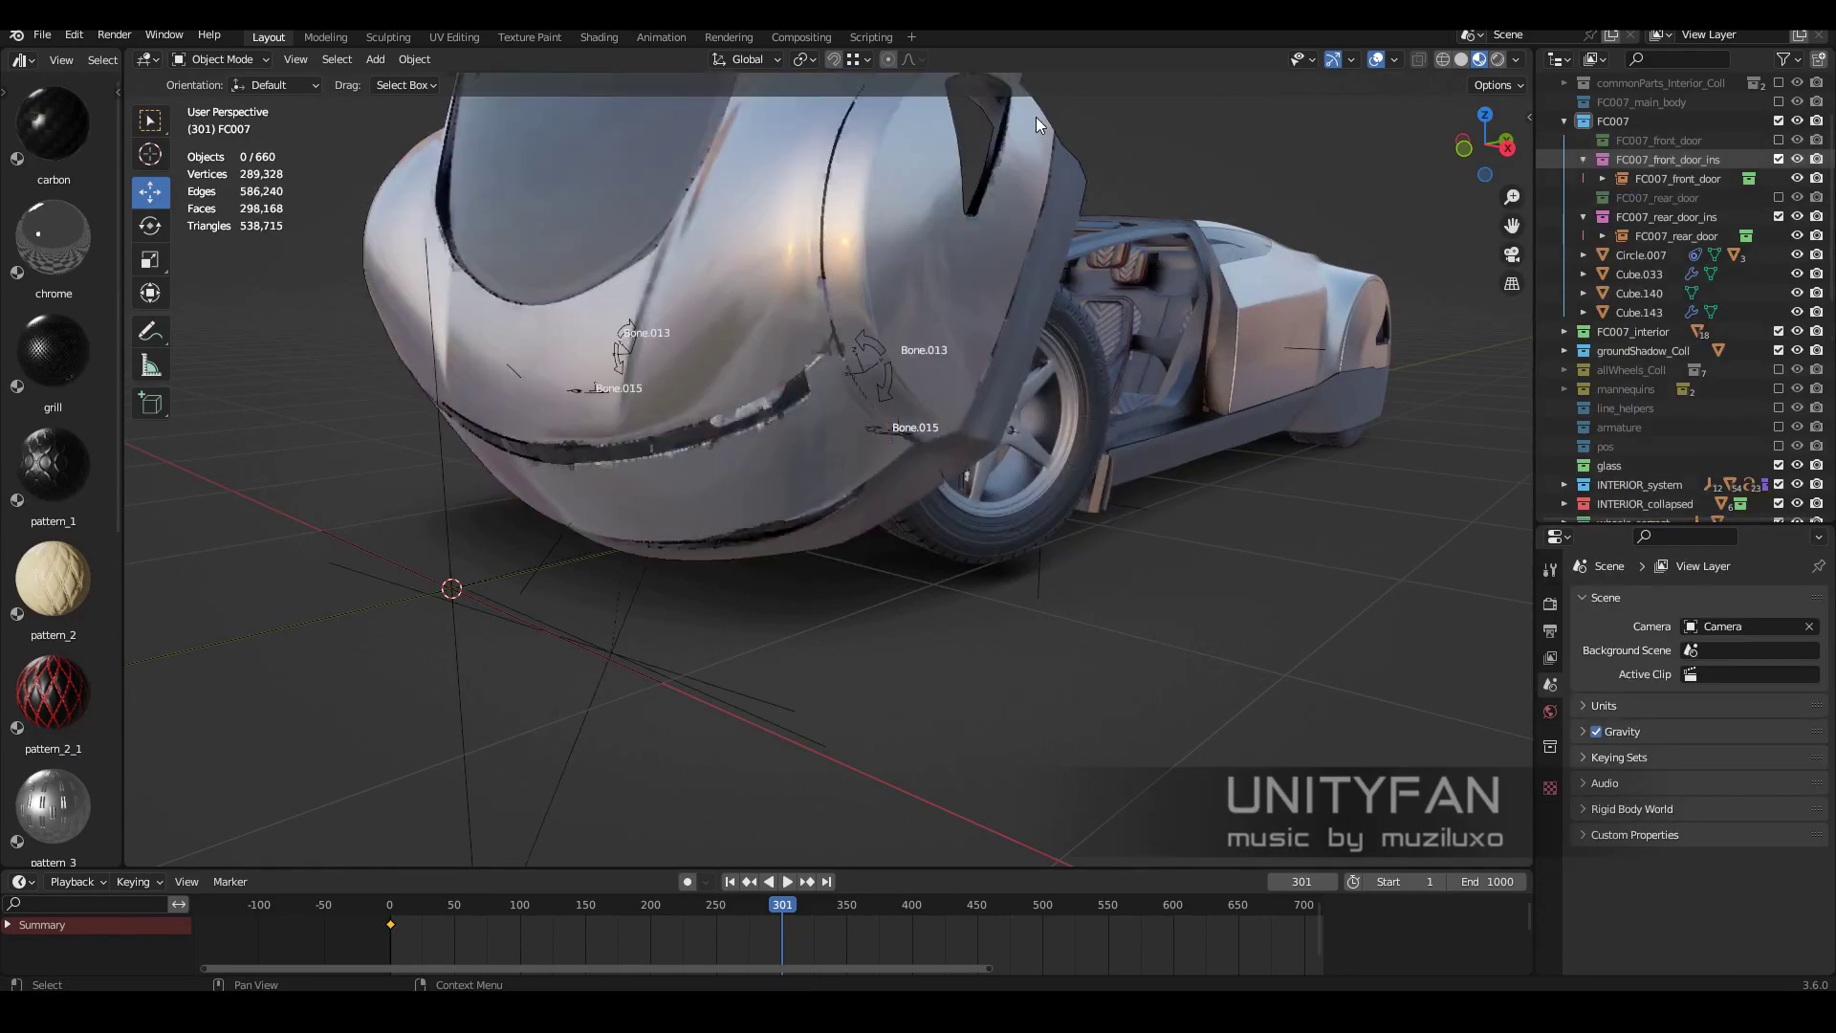
pyautogui.moveTo(1036, 117)
pyautogui.mouseDown(button='middle')
pyautogui.moveTo(1040, 639)
pyautogui.moveTo(618, 909)
pyautogui.mouseUp(button='middle')
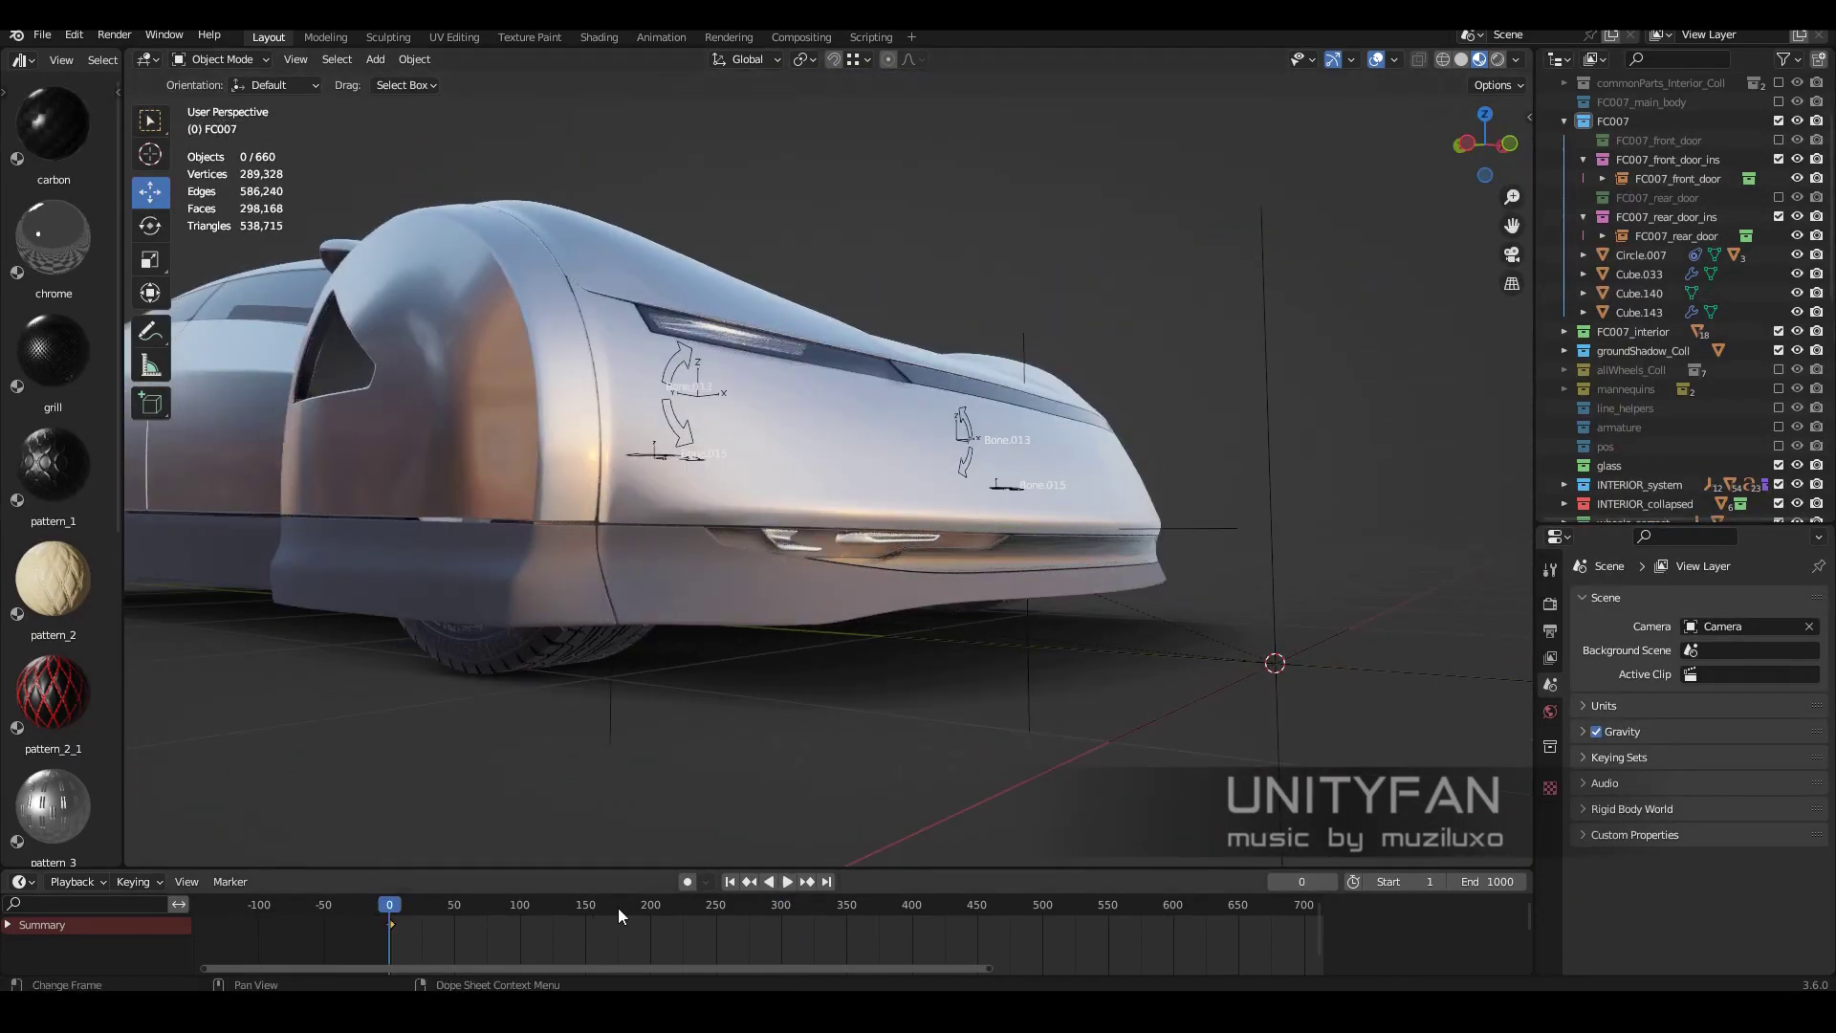
pyautogui.click(719, 904)
pyautogui.moveTo(972, 693)
pyautogui.mouseDown(button='middle')
pyautogui.moveTo(766, 696)
pyautogui.moveTo(898, 639)
pyautogui.mouseUp(button='middle')
pyautogui.scroll(2, 898, 639)
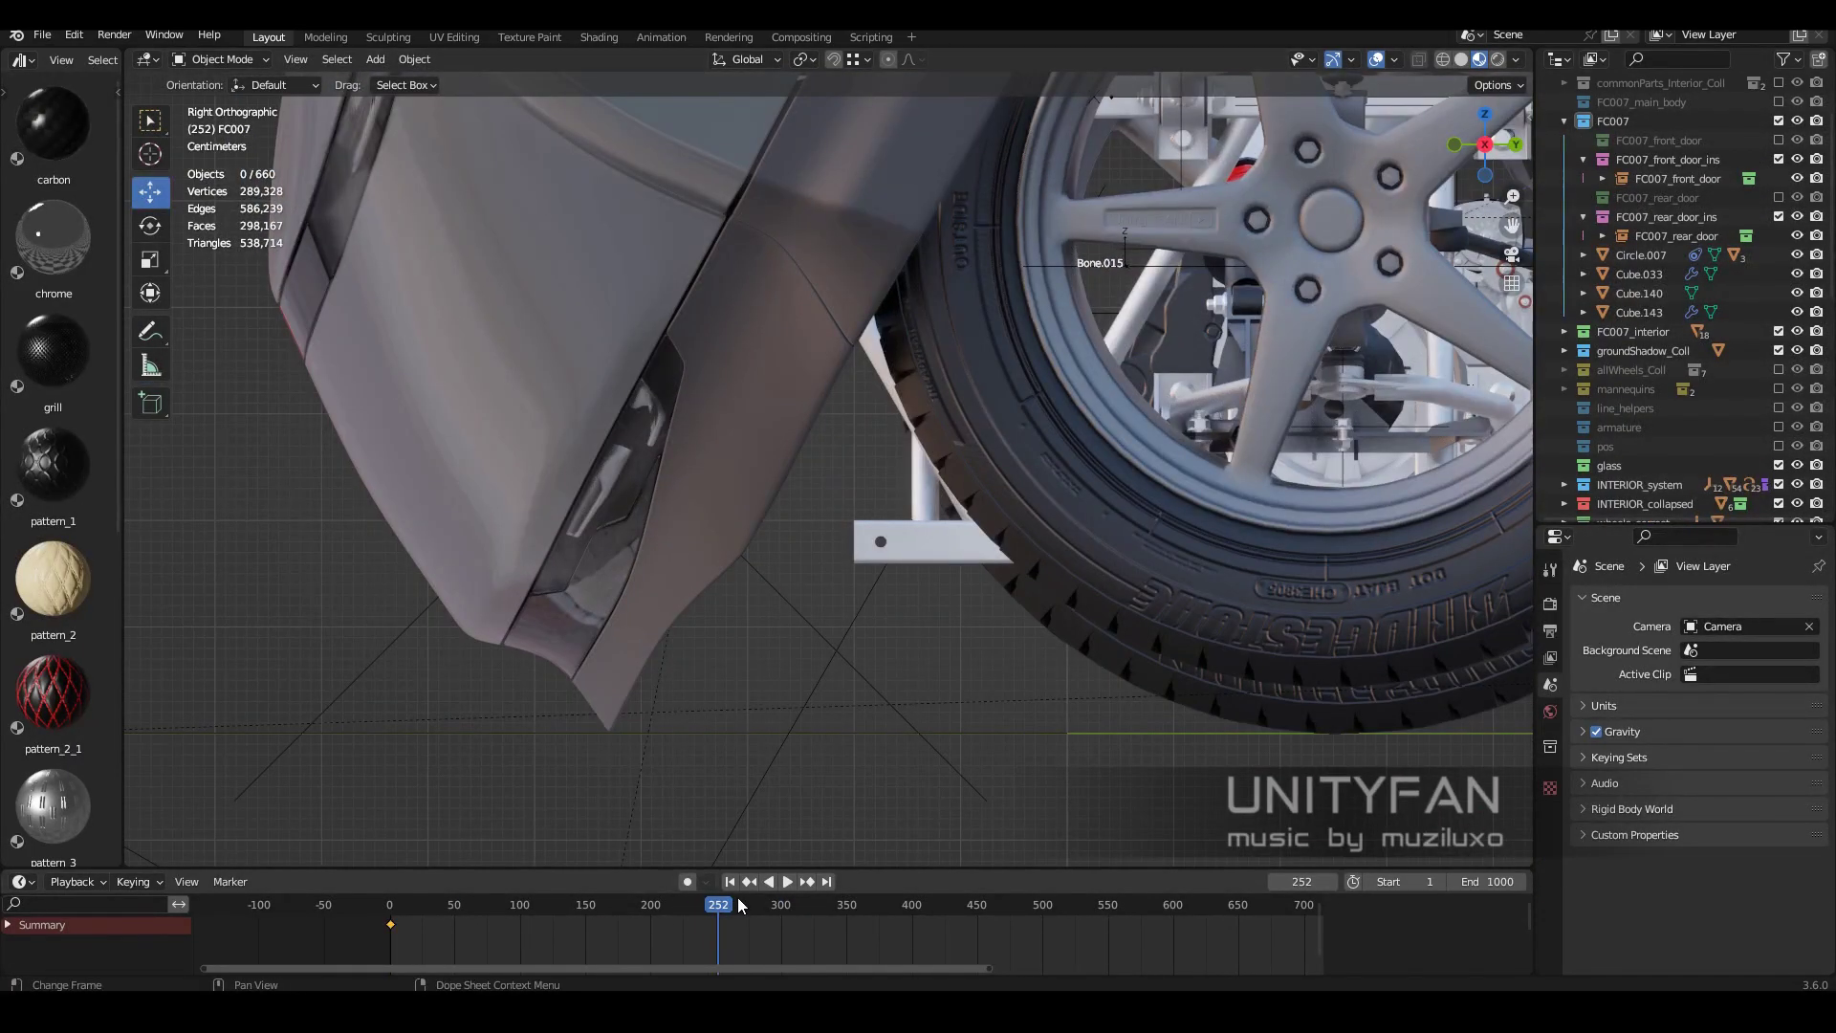
# Show the front door collection and box-select Cube.032's lower vertices in see-through mode.
pyautogui.click(1779, 160)
pyautogui.click(728, 593)
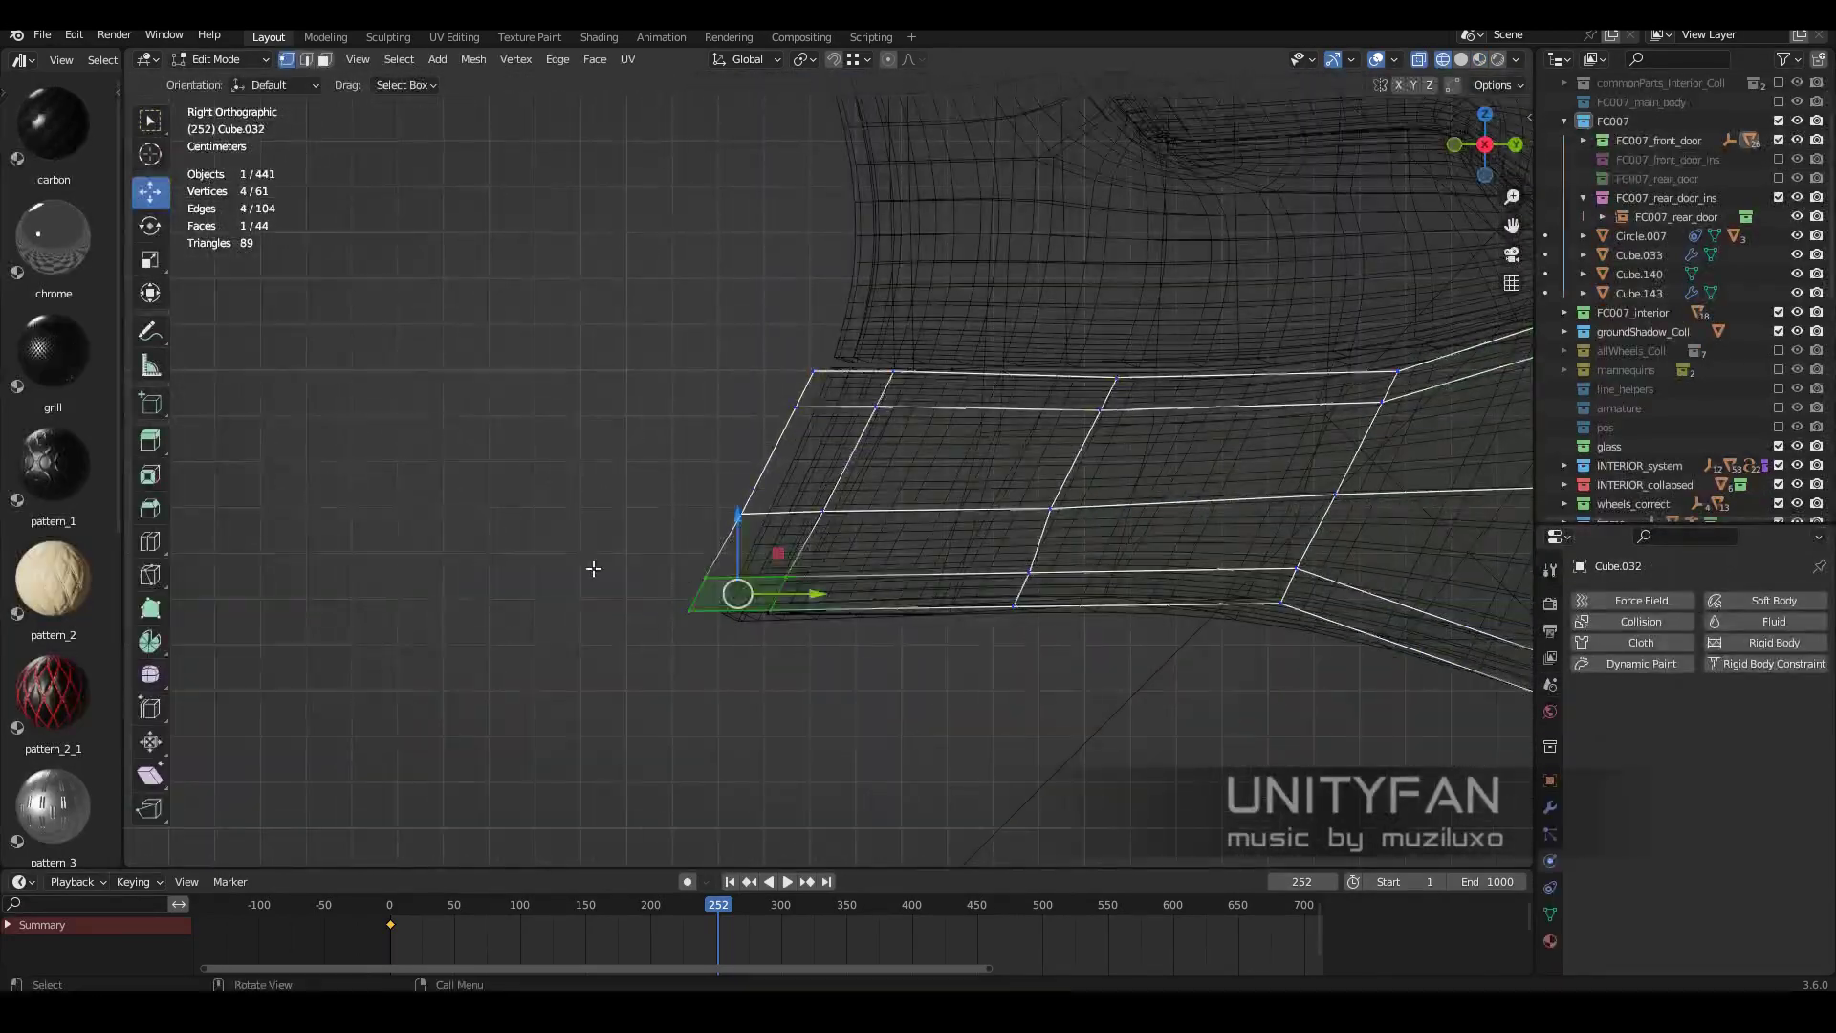
pyautogui.keyDown('shift'); pyautogui.moveTo(1248, 488); pyautogui.dragTo(1042, 712, button='middle'); pyautogui.keyUp('shift')
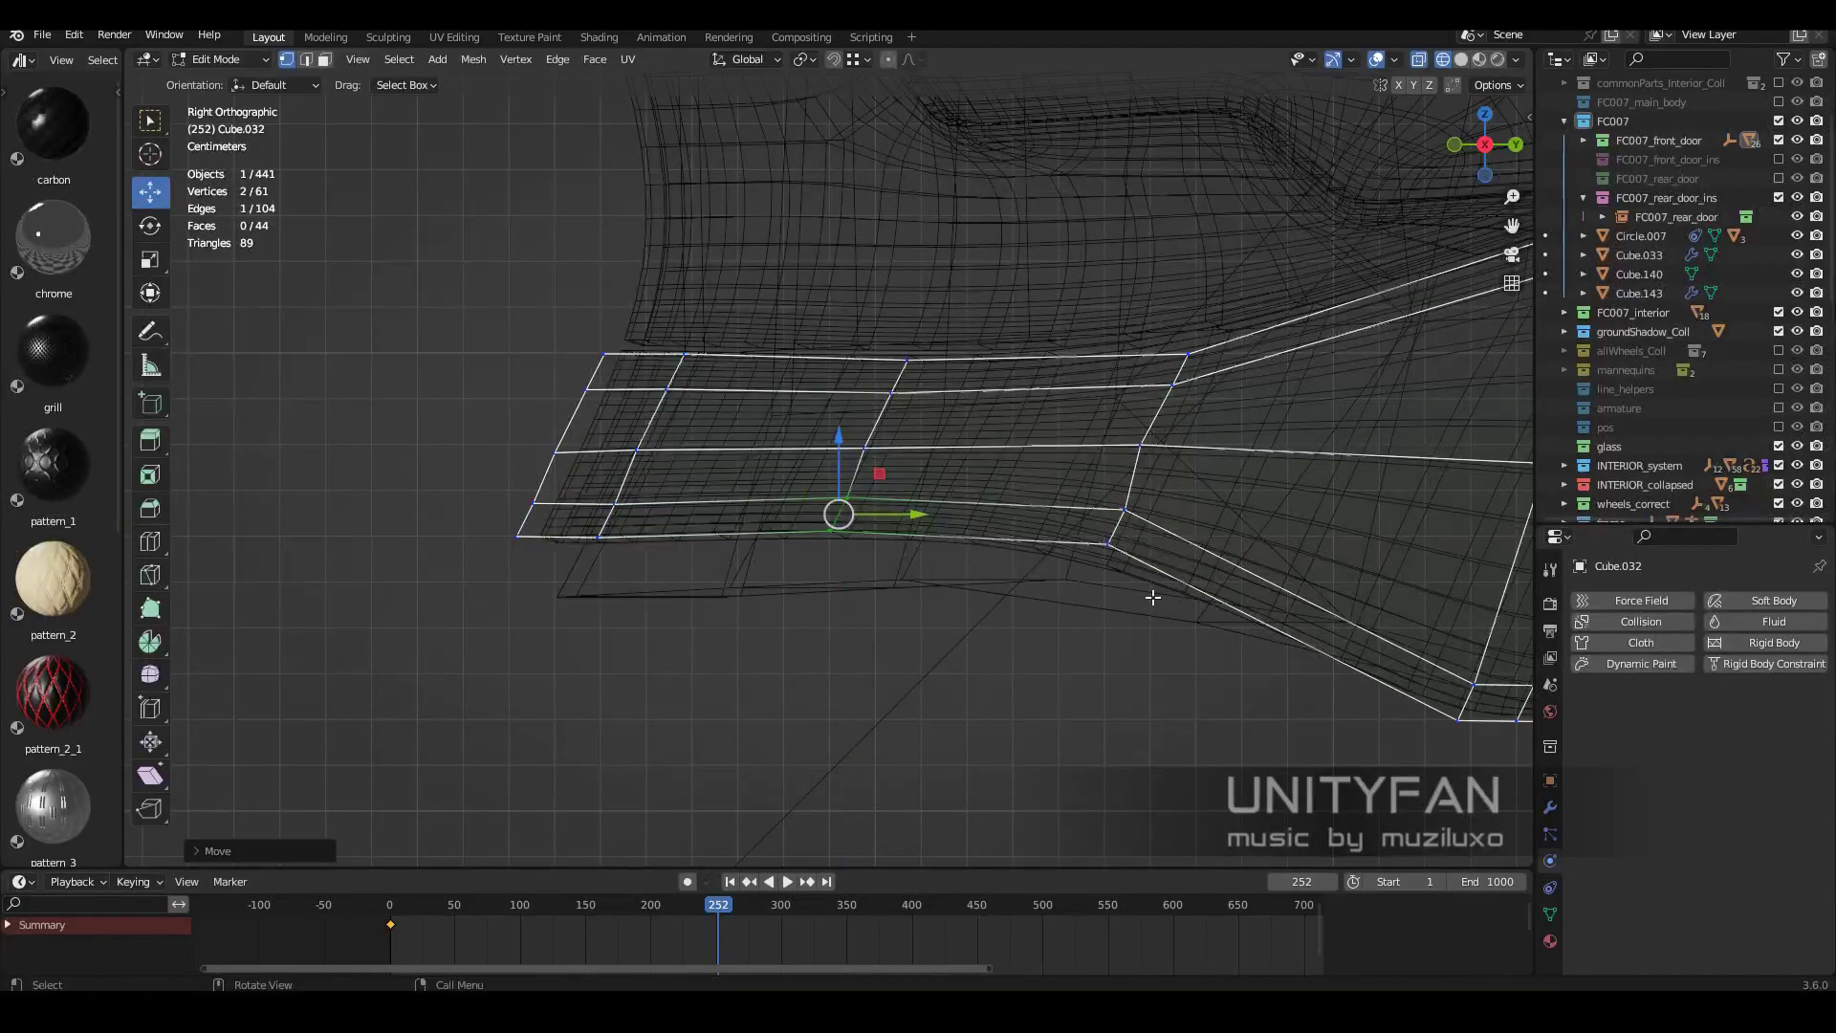
pyautogui.hotkey('alt', 'z')
pyautogui.scroll(-2, 956, 478)
pyautogui.hotkey('alt', 'z')
pyautogui.moveTo(867, 526); pyautogui.dragTo(428, 462)
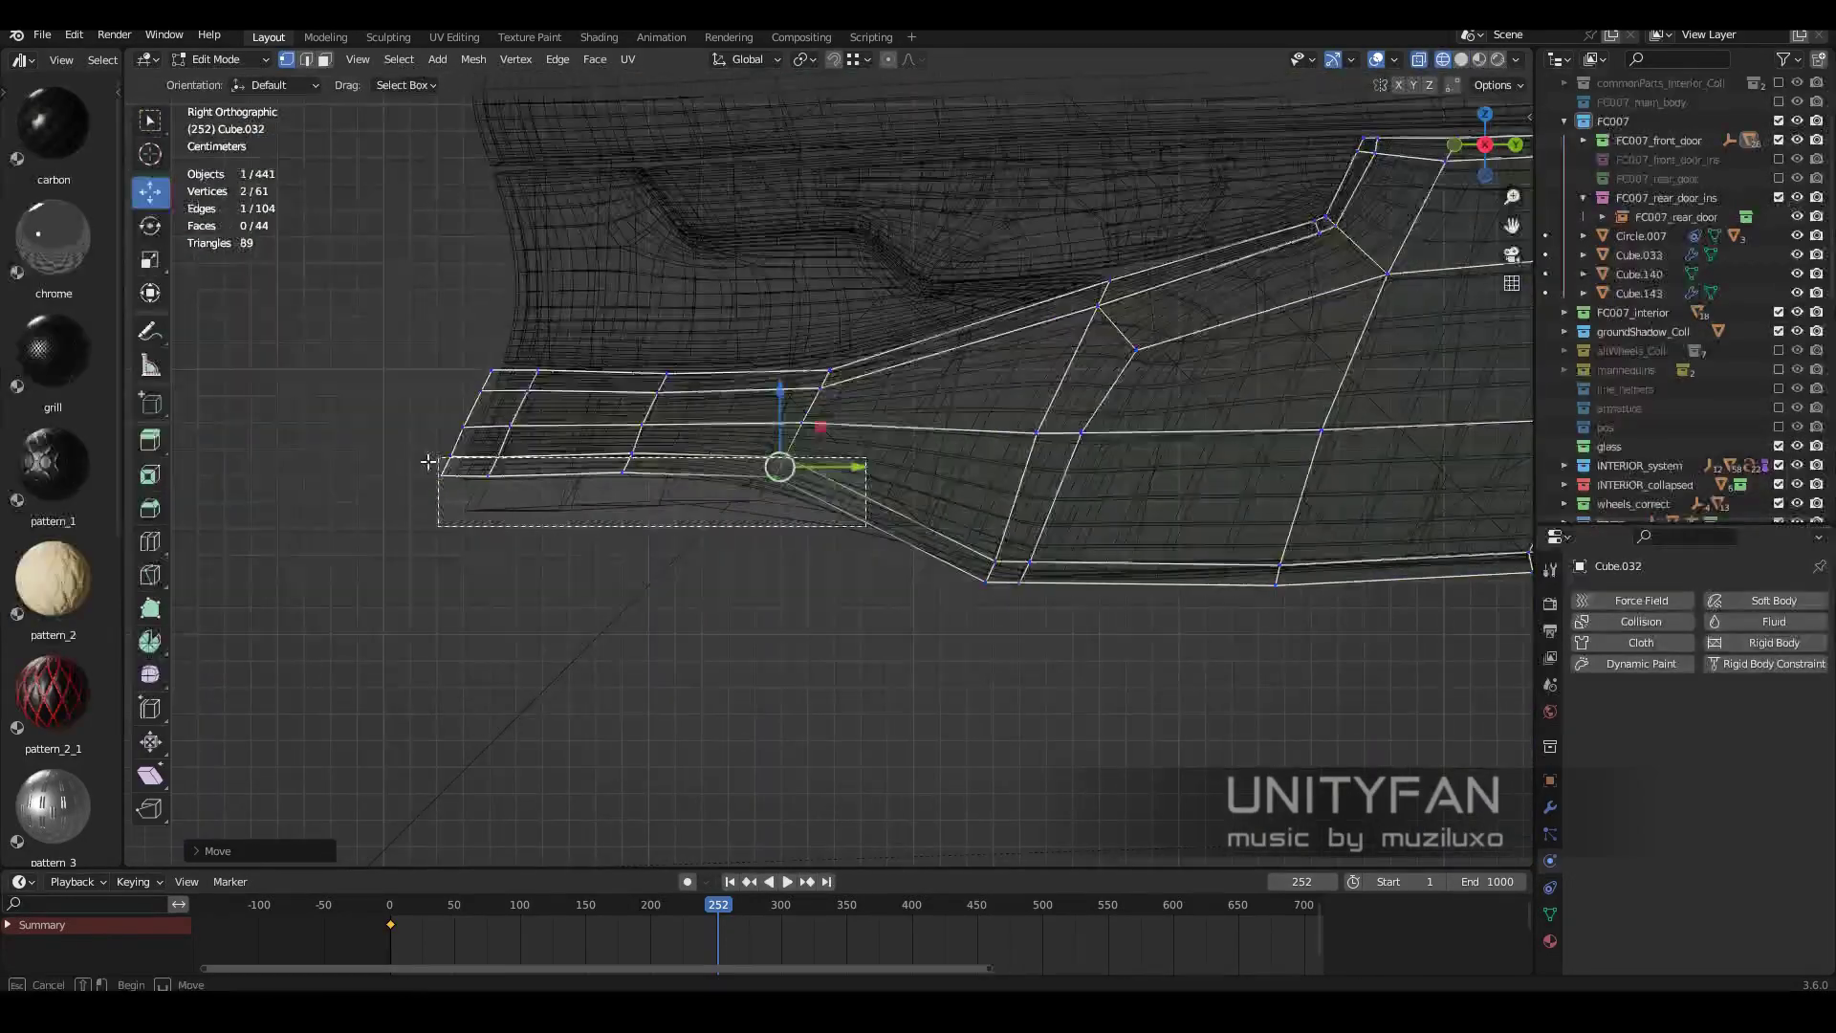
# Move interior.010's lower-edge vertices in right side view, then return to Object Mode.
pyautogui.hotkey('alt', 'q')
pyautogui.click(595, 512)
pyautogui.moveTo(595, 512); pyautogui.dragTo(881, 603, button='middle')
pyautogui.moveTo(585, 549); pyautogui.dragTo(484, 492)
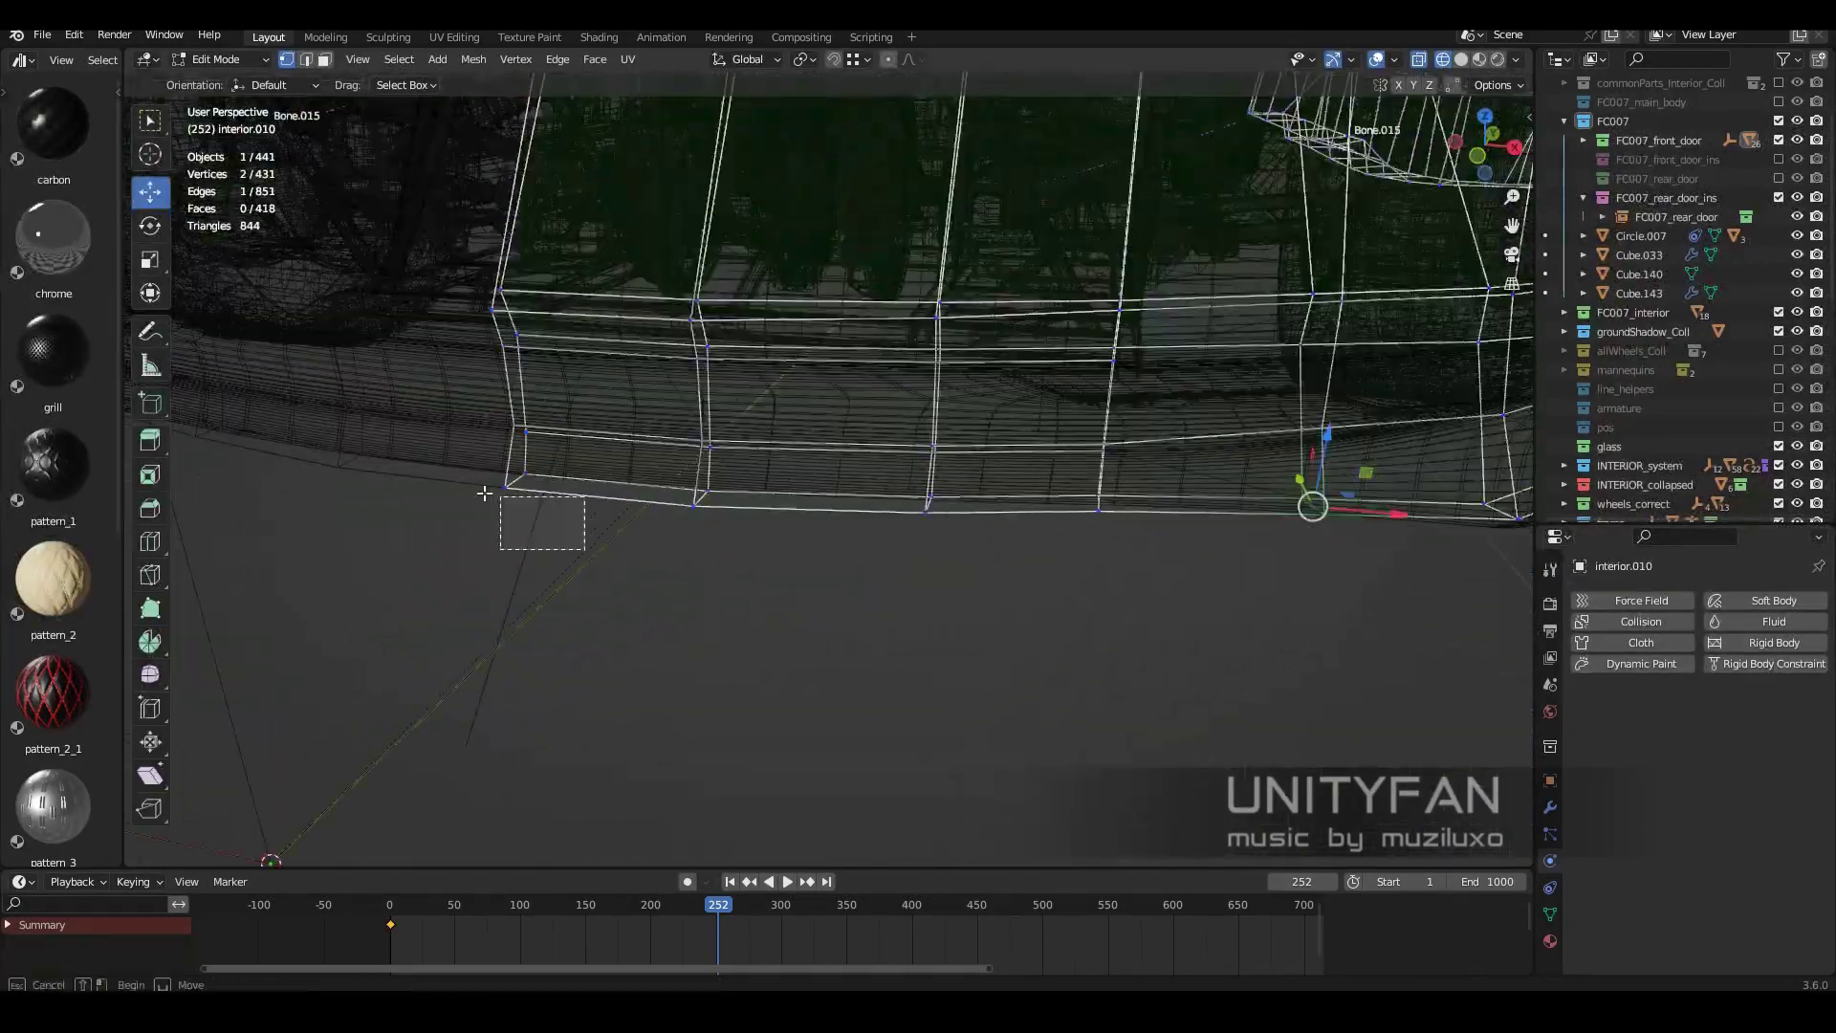
pyautogui.press('KP_3')
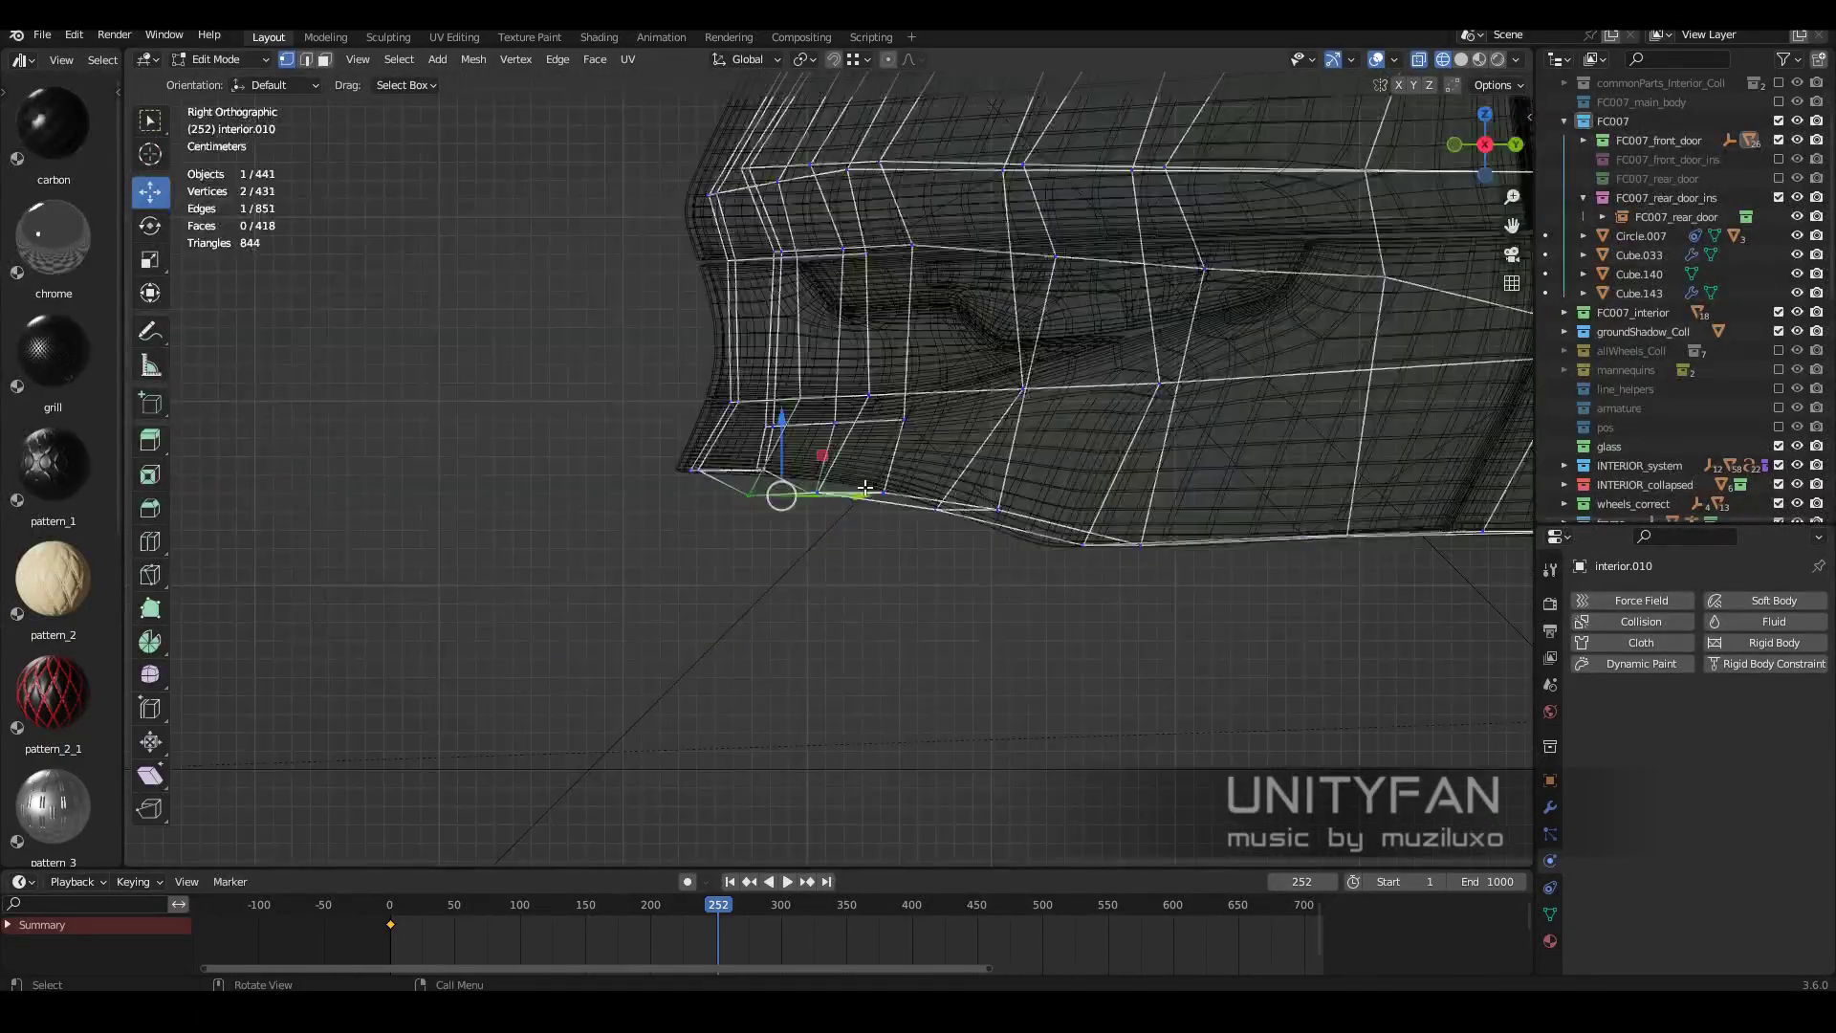
pyautogui.press('g')
pyautogui.click(947, 457)
pyautogui.press('Tab')
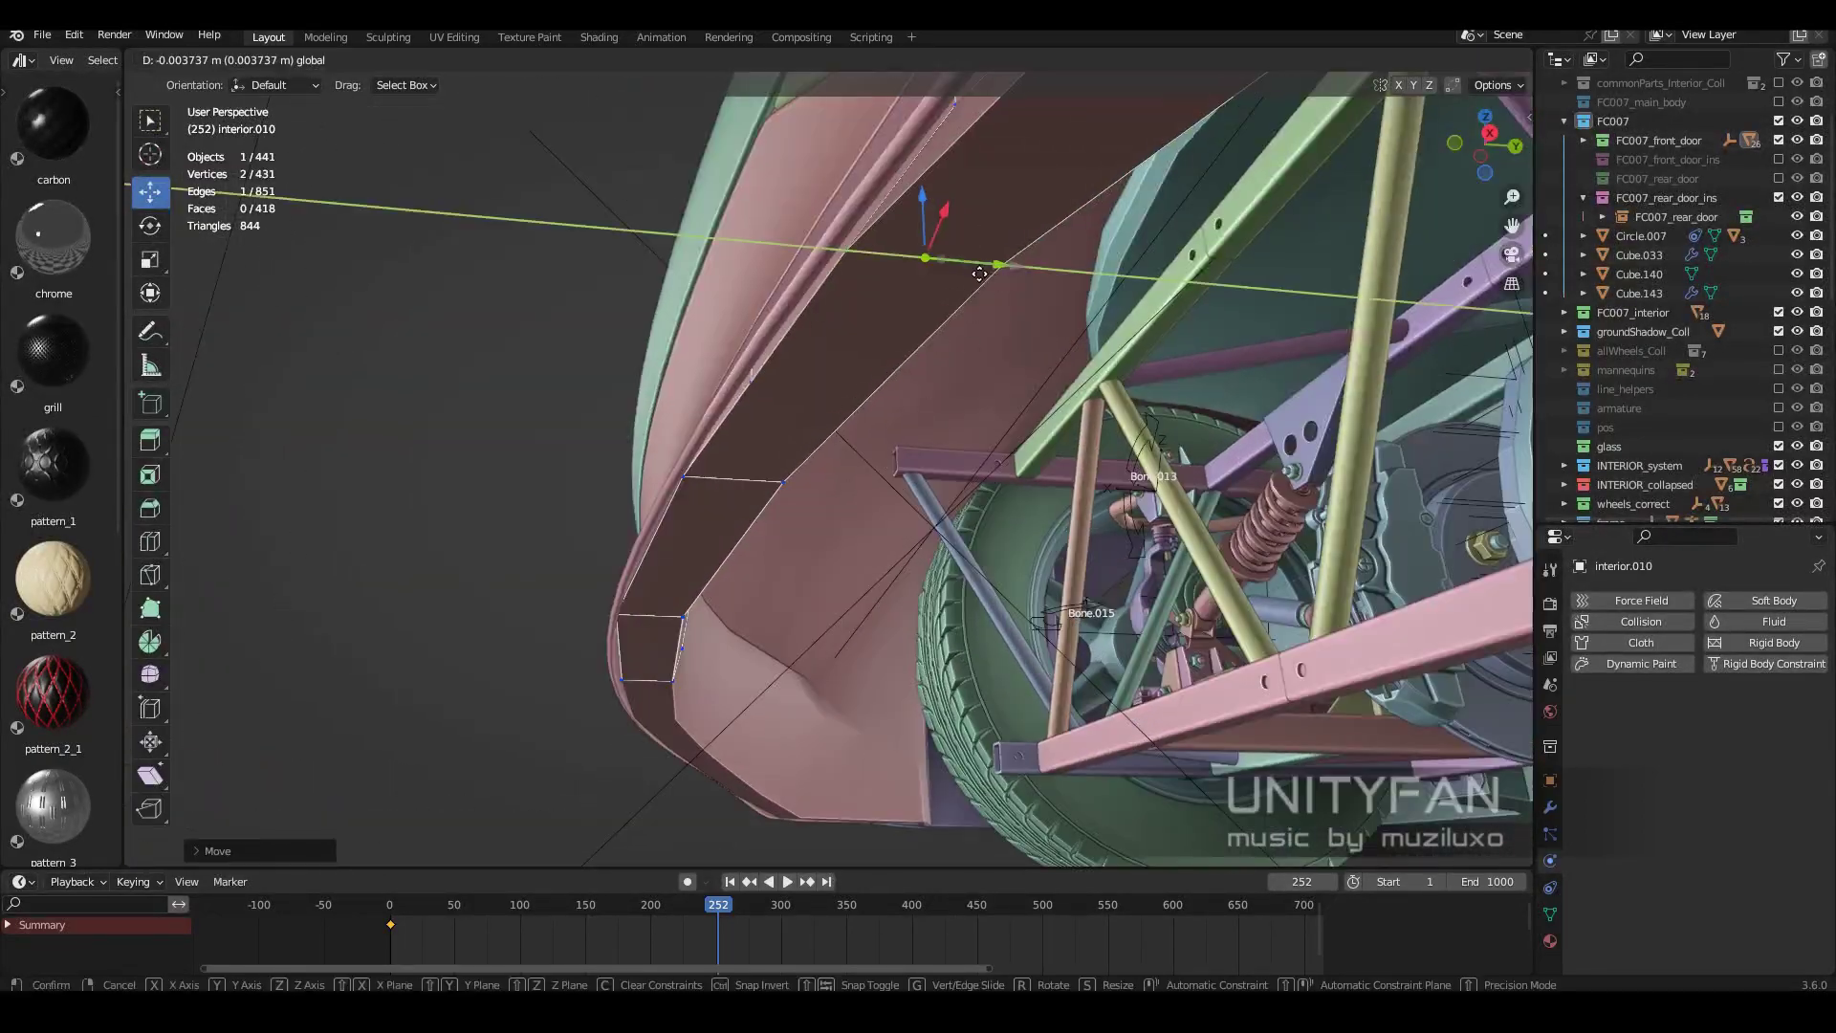
# Clear the selection and show the car with materials at frame 152.
pyautogui.moveTo(947, 457)
pyautogui.mouseDown(button='middle')
pyautogui.moveTo(877, 558)
pyautogui.moveTo(978, 507)
pyautogui.moveTo(861, 670)
pyautogui.mouseUp(button='middle')
pyautogui.hotkey('alt', 'a')
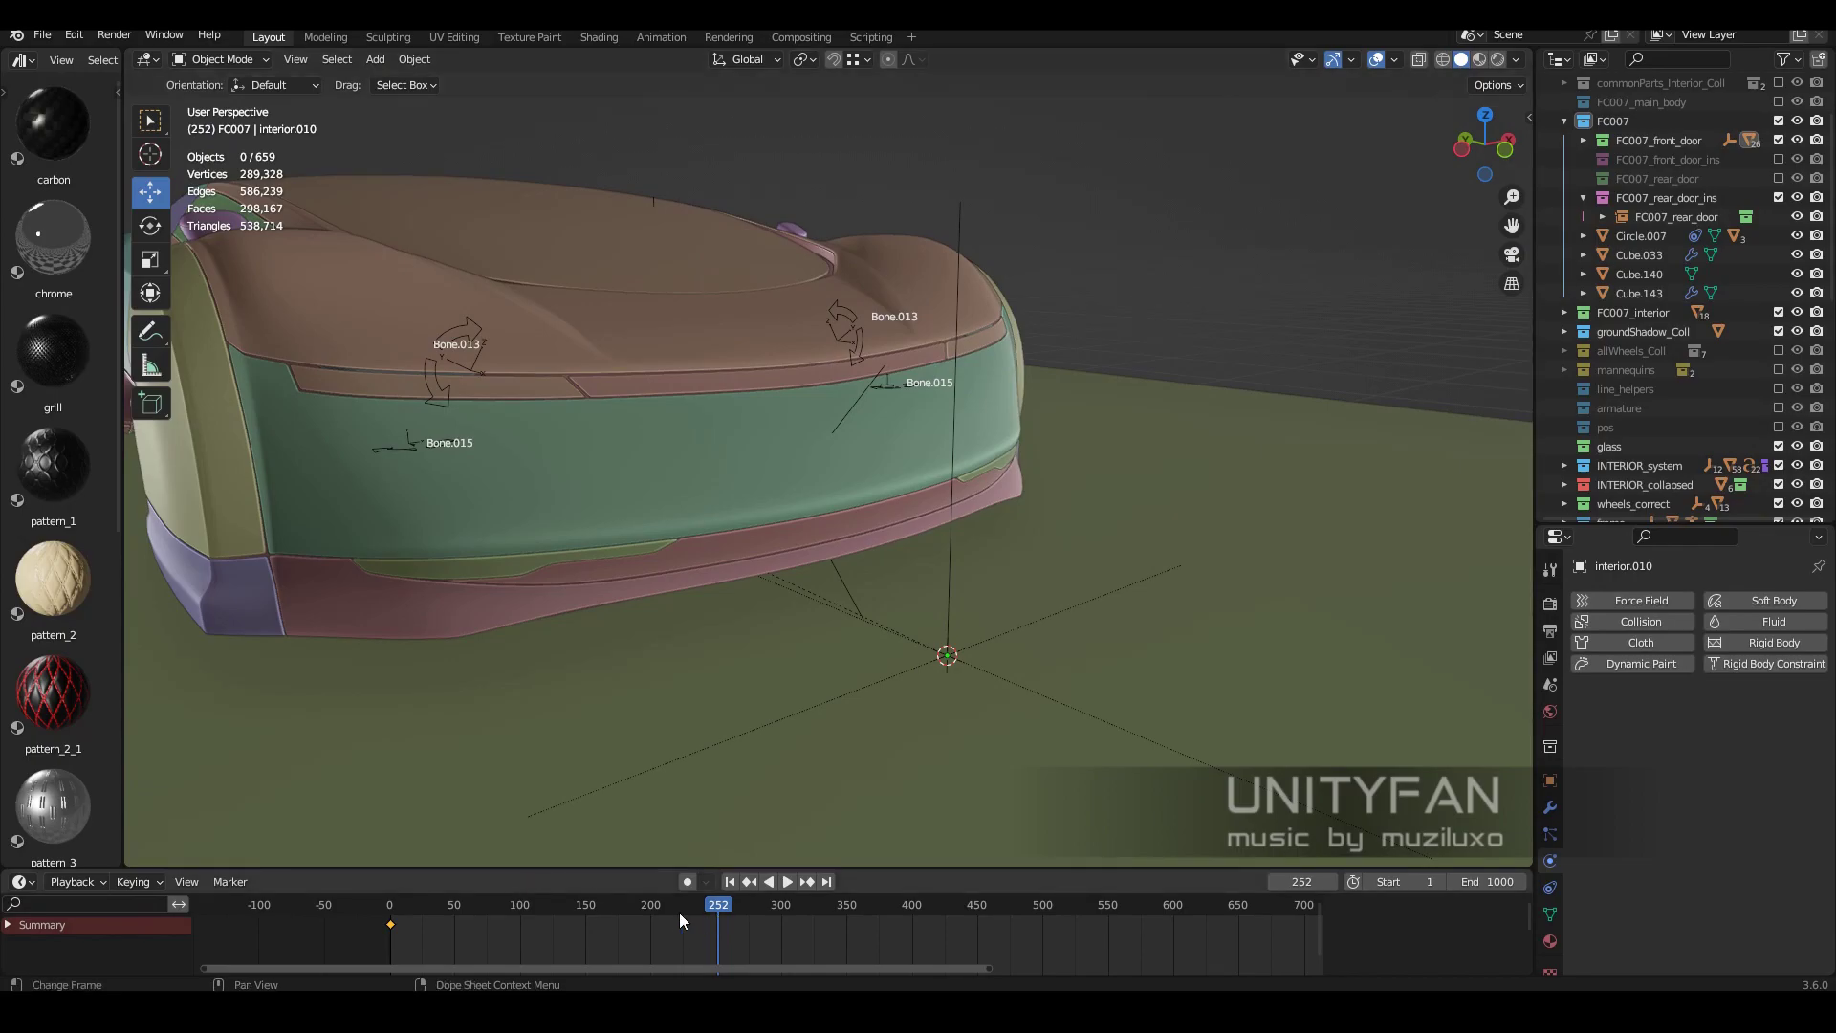
pyautogui.press('Escape')
pyautogui.moveTo(950, 567)
pyautogui.mouseDown(button='middle')
pyautogui.moveTo(870, 639)
pyautogui.moveTo(915, 689)
pyautogui.moveTo(851, 627)
pyautogui.moveTo(881, 640)
pyautogui.mouseUp(button='middle')
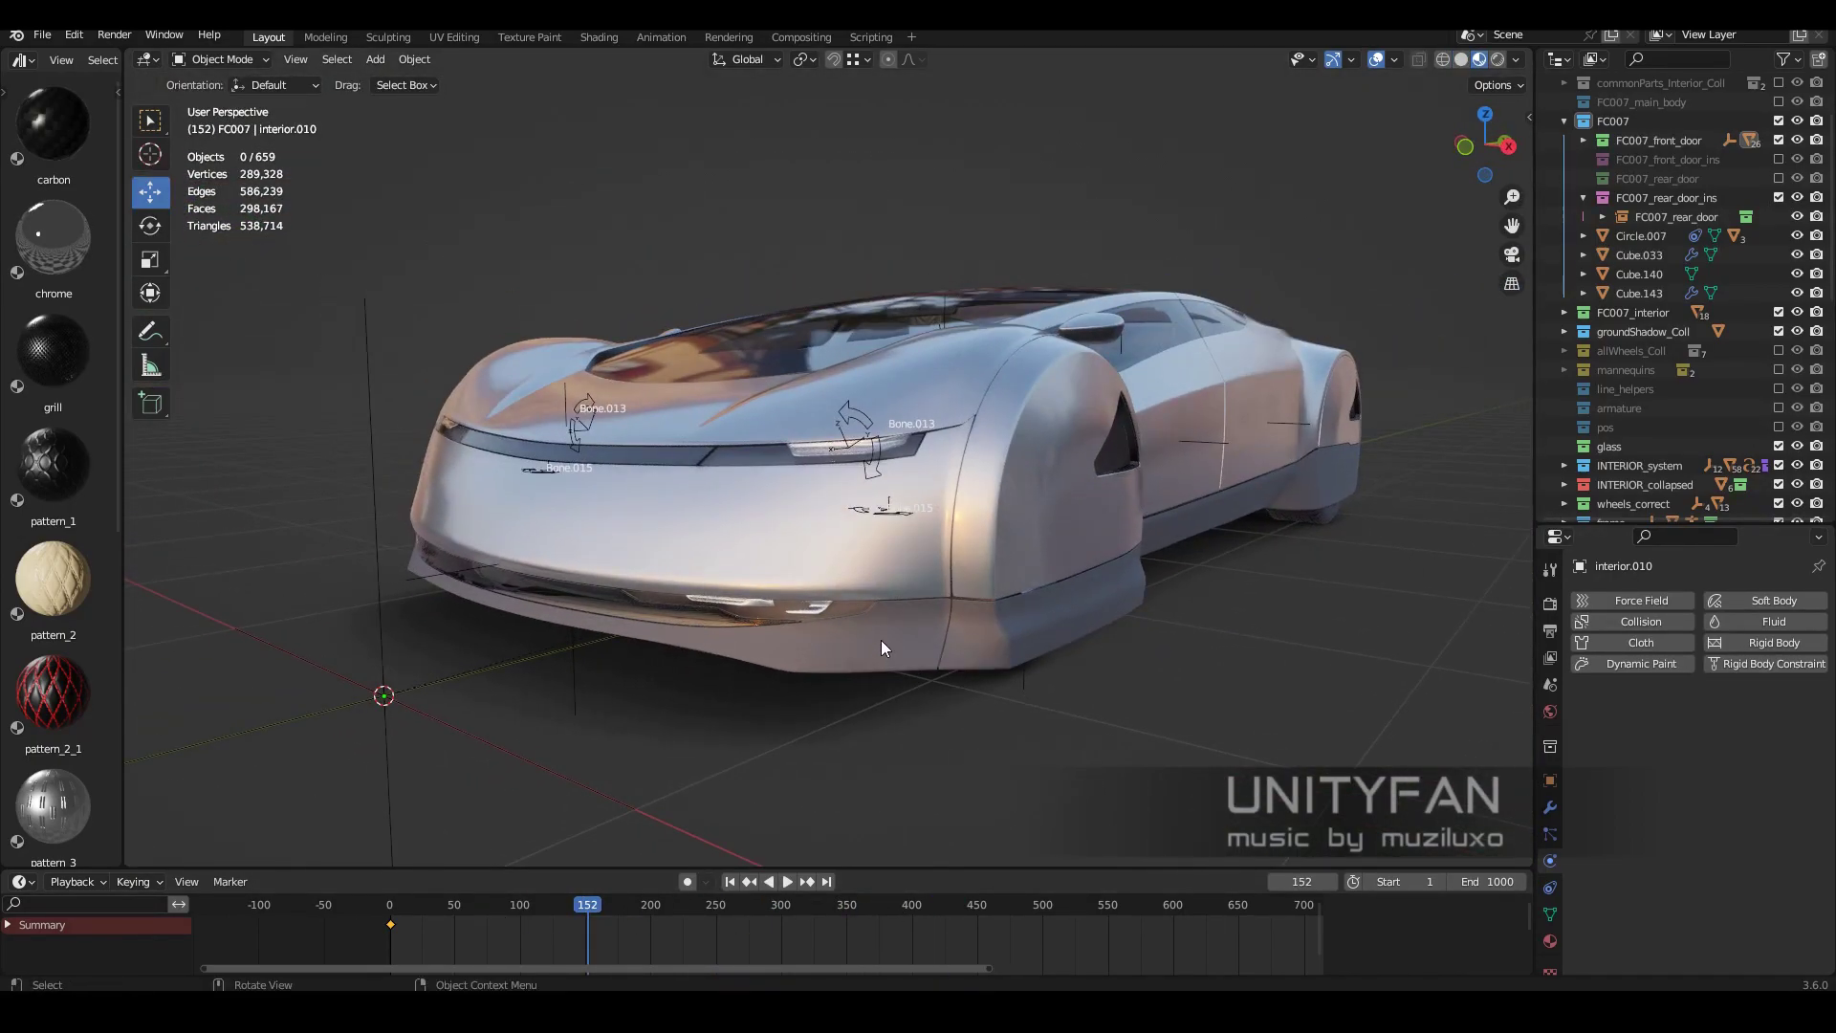
# Inspect the car's inner structure in wireframe and frame the wheel suspension.
pyautogui.moveTo(761, 905); pyautogui.dragTo(872, 905)
pyautogui.hotkey('shift', 'z')
pyautogui.scroll(5, 907, 565)
pyautogui.moveTo(907, 564)
pyautogui.mouseDown(button='middle')
pyautogui.moveTo(750, 705)
pyautogui.moveTo(757, 623)
pyautogui.moveTo(676, 490)
pyautogui.moveTo(865, 536)
pyautogui.moveTo(1097, 537)
pyautogui.moveTo(1119, 426)
pyautogui.mouseUp(button='middle')
pyautogui.scroll(3, 1096, 536)
pyautogui.hotkey('shift', 'z')
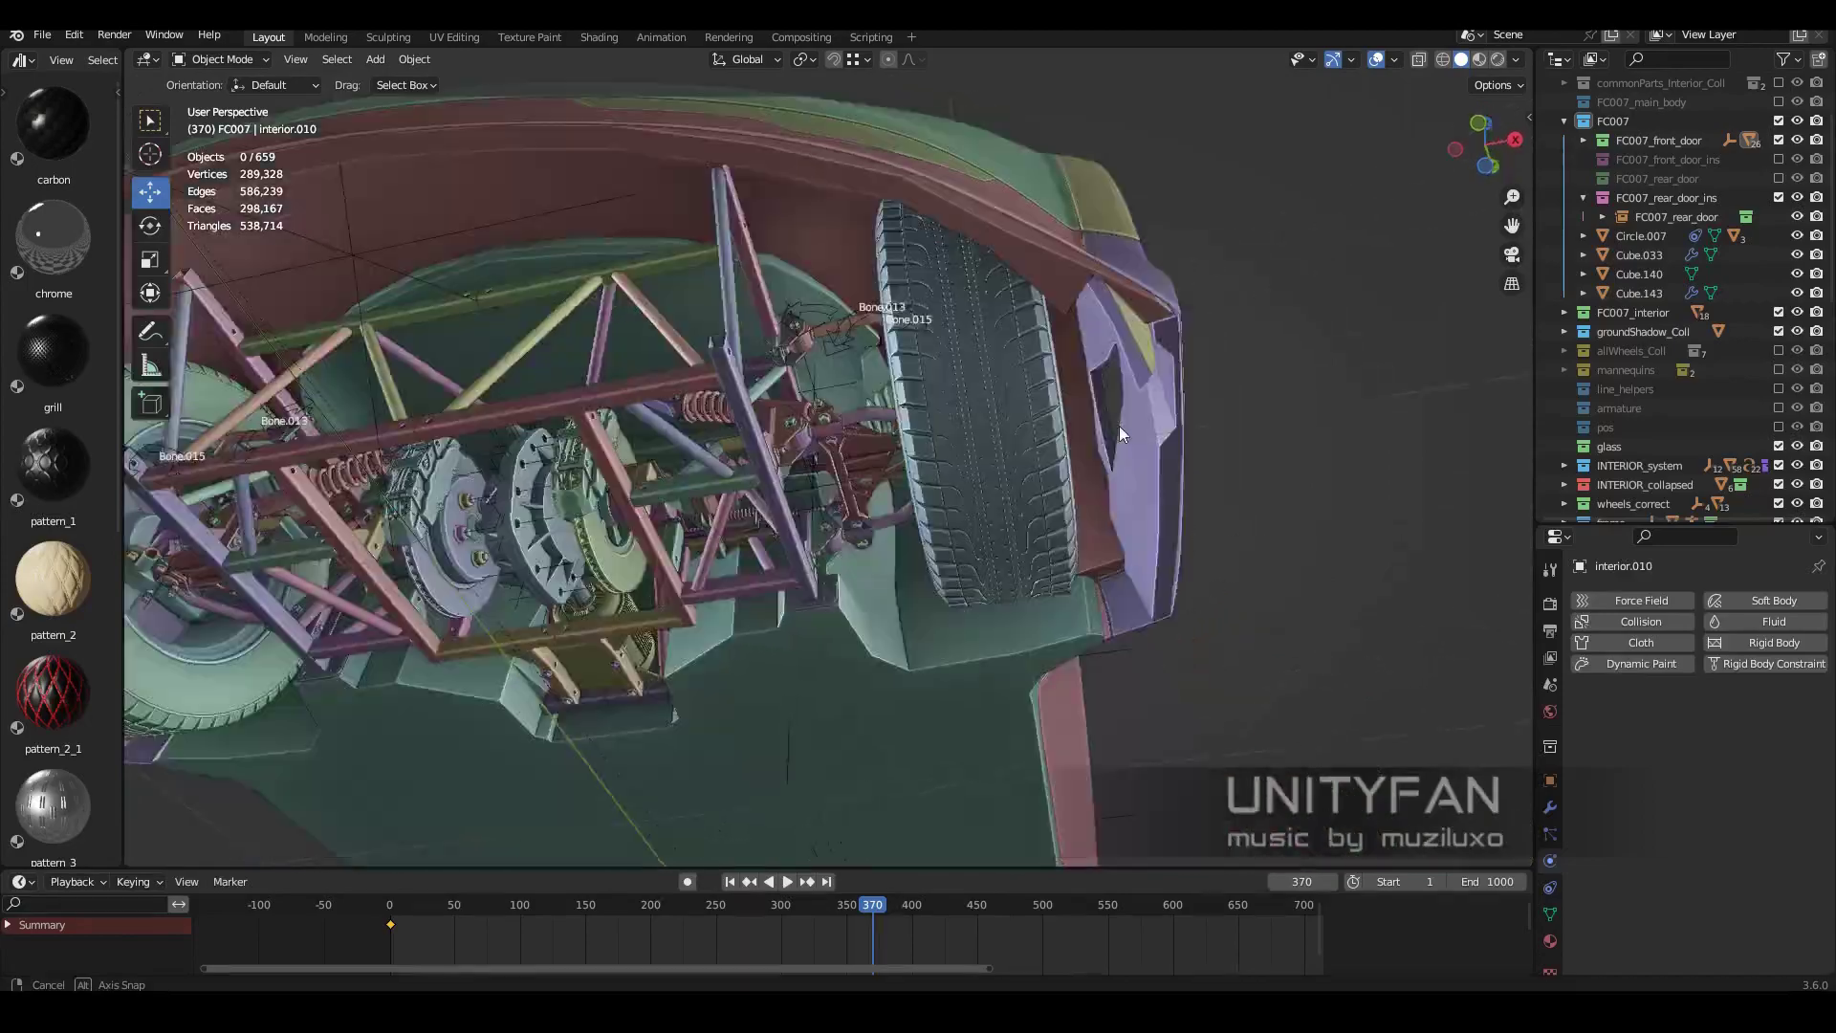
pyautogui.scroll(3, 1119, 427)
pyautogui.moveTo(1052, 480)
pyautogui.mouseDown(button='middle')
pyautogui.moveTo(1029, 512)
pyautogui.moveTo(1014, 782)
pyautogui.mouseUp(button='middle')
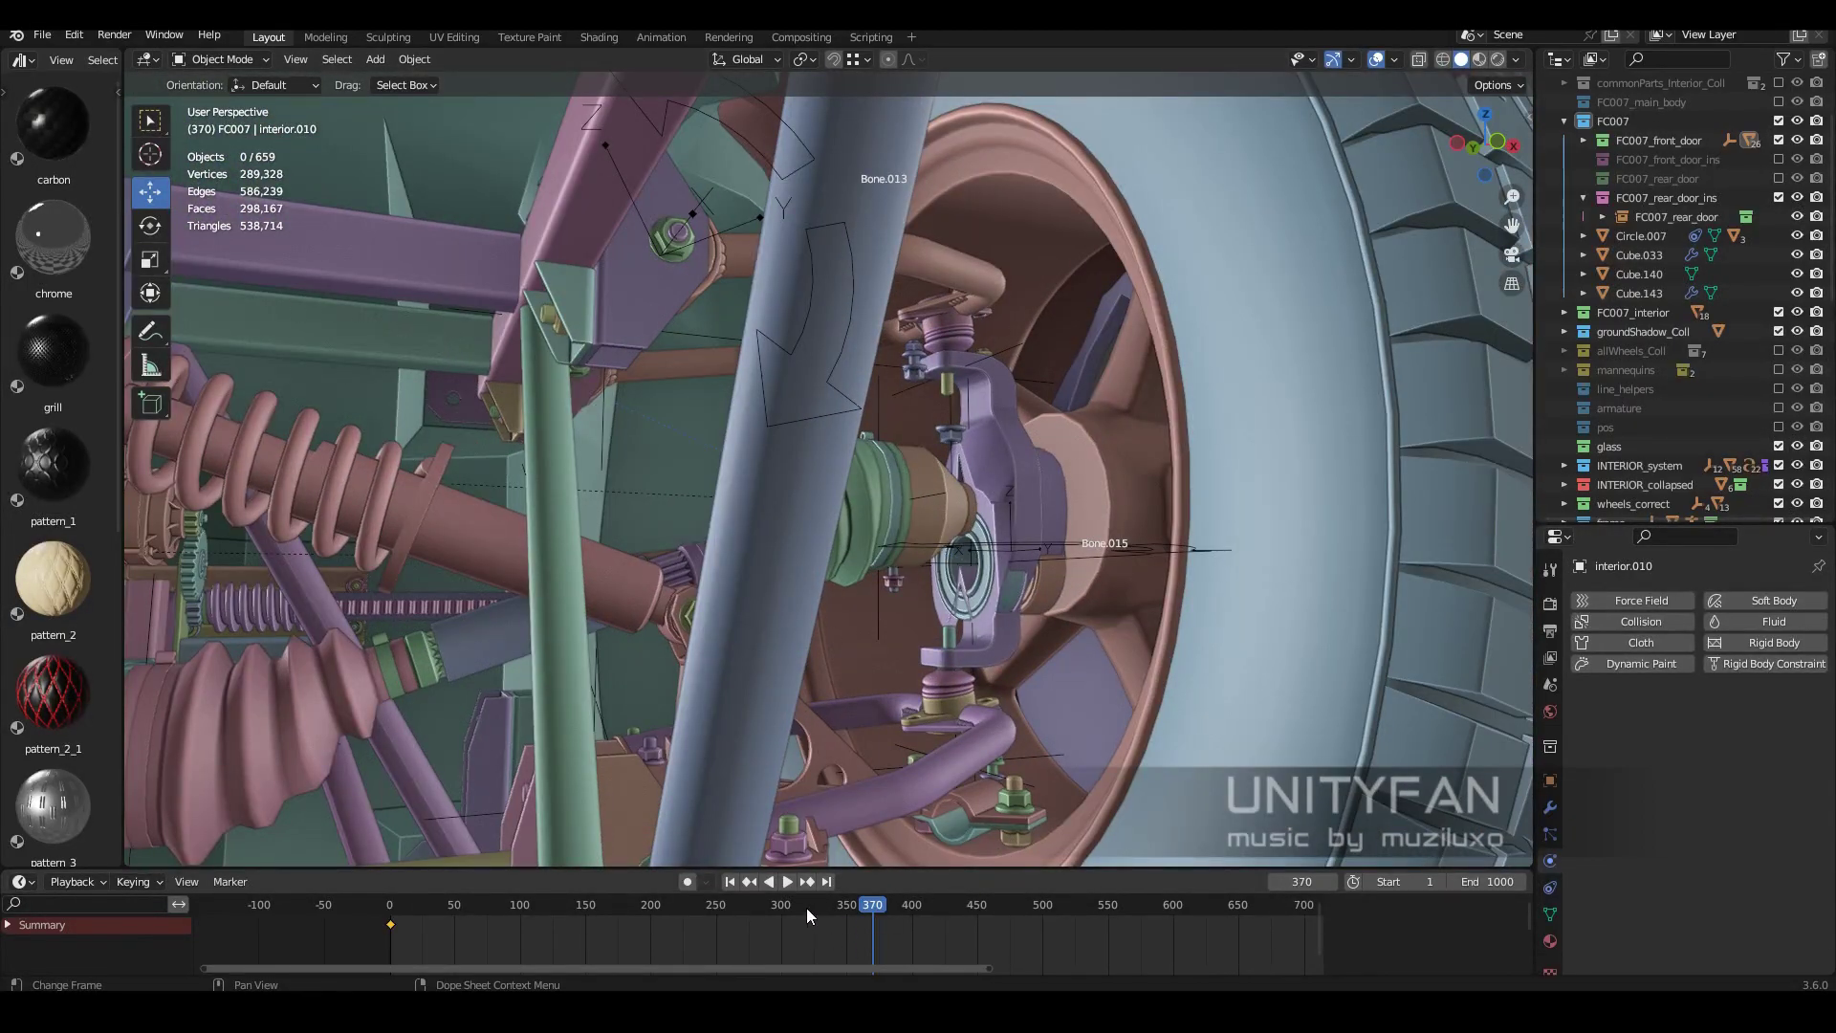
# Assign the steering knuckle's selected vertices to the Bone.014 vertex group.
pyautogui.hotkey('shift', 'Left')
pyautogui.press('space')
pyautogui.press('Tab')
pyautogui.press('KP_Decimal')
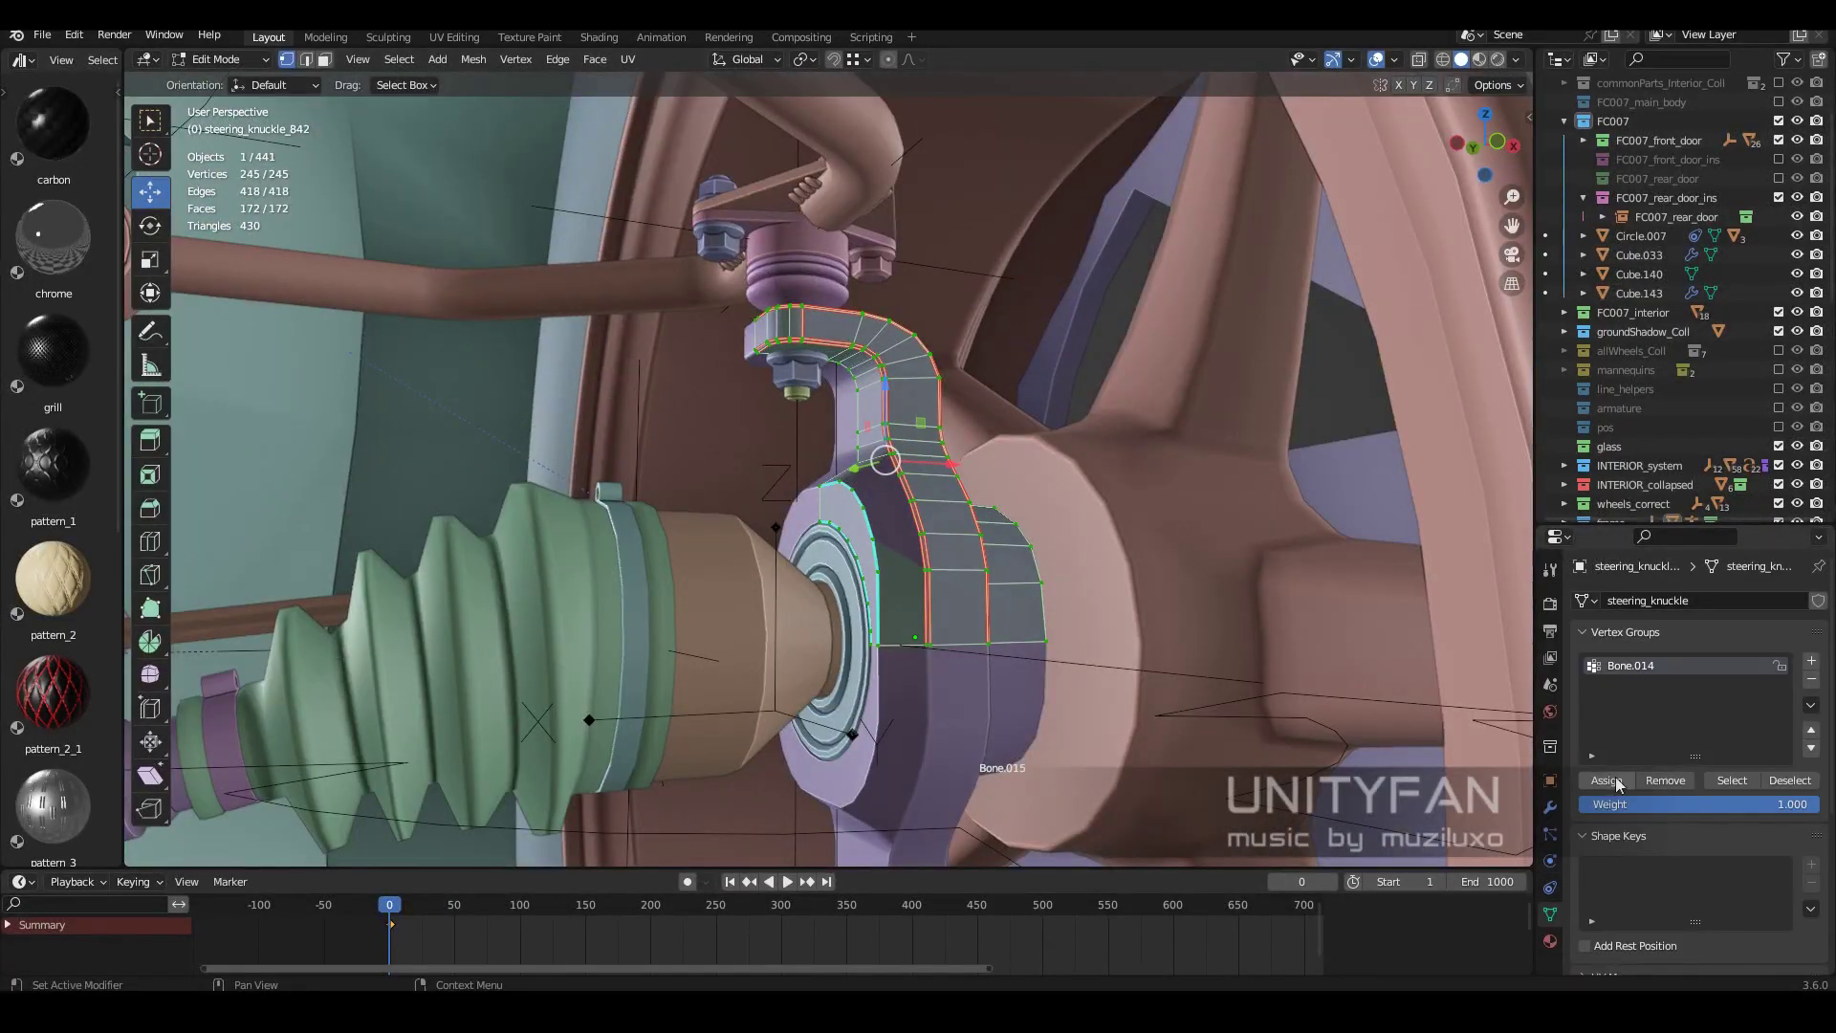
pyautogui.click(1616, 784)
pyautogui.press('Tab')
# Play and scrub the suspension animation, then stop back at frame 0.
pyautogui.press('space')
pyautogui.click(692, 937)
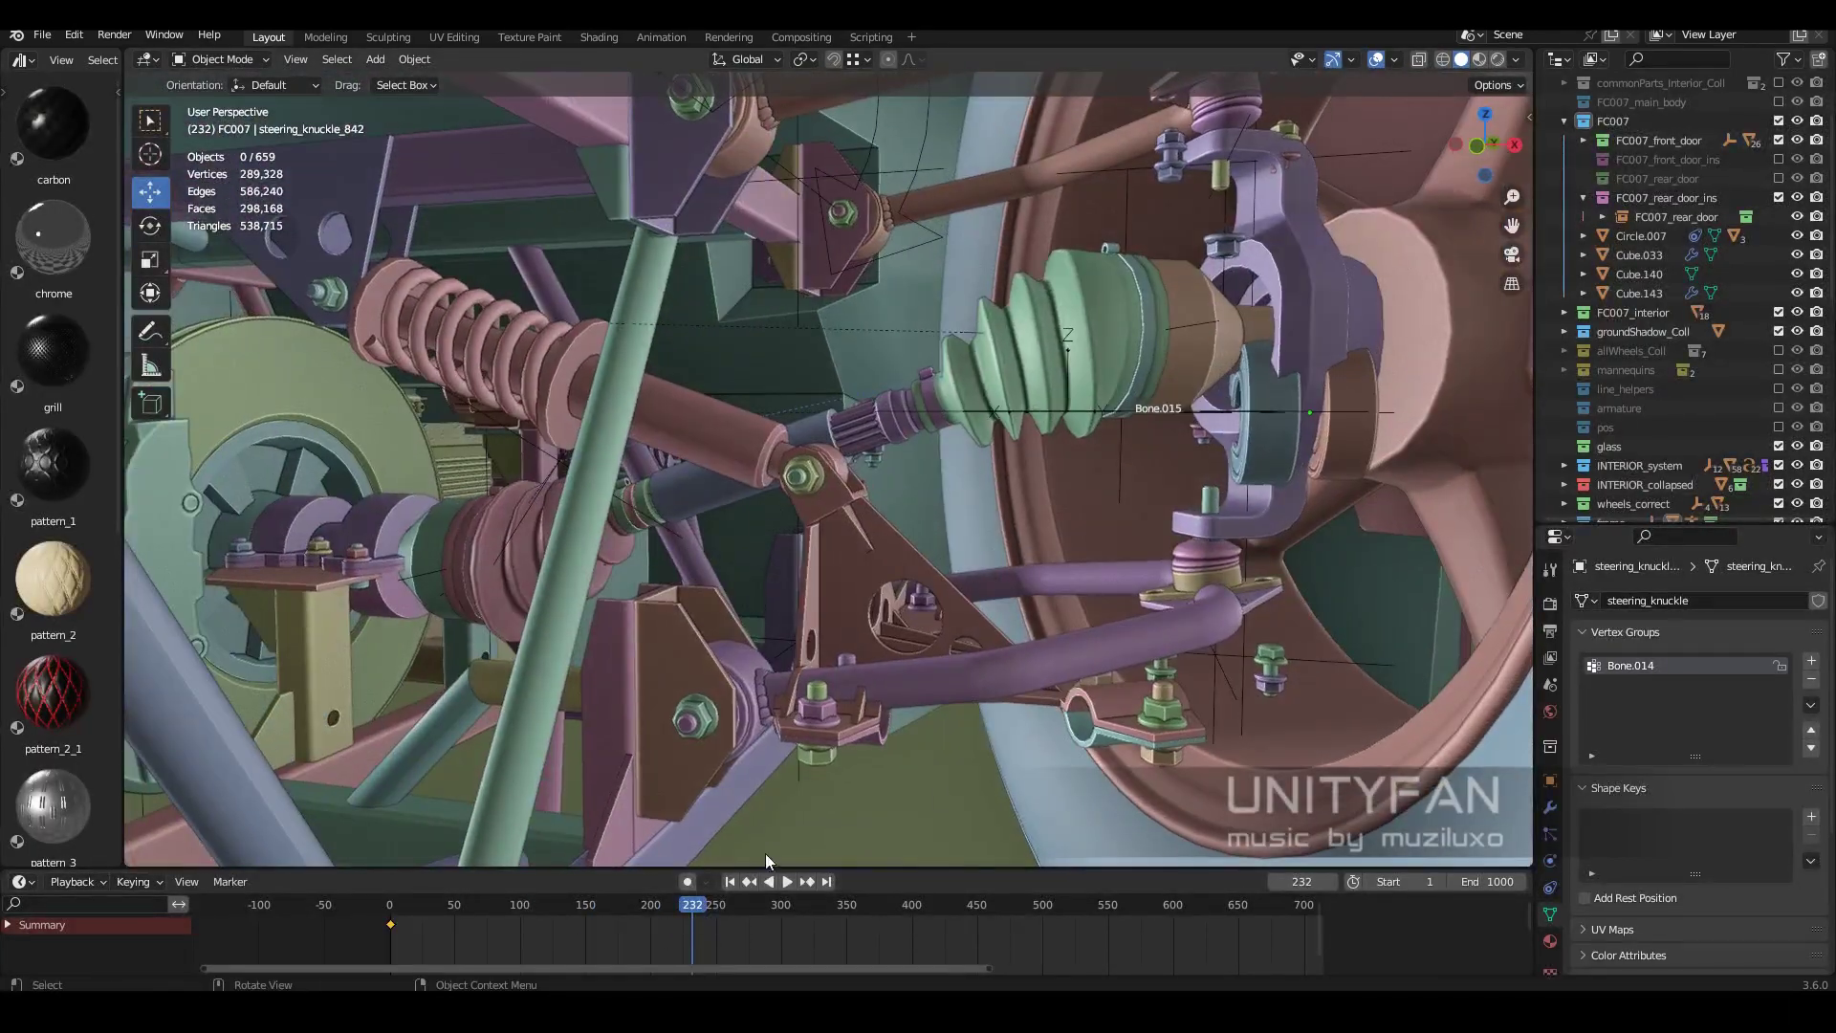
pyautogui.click(472, 909)
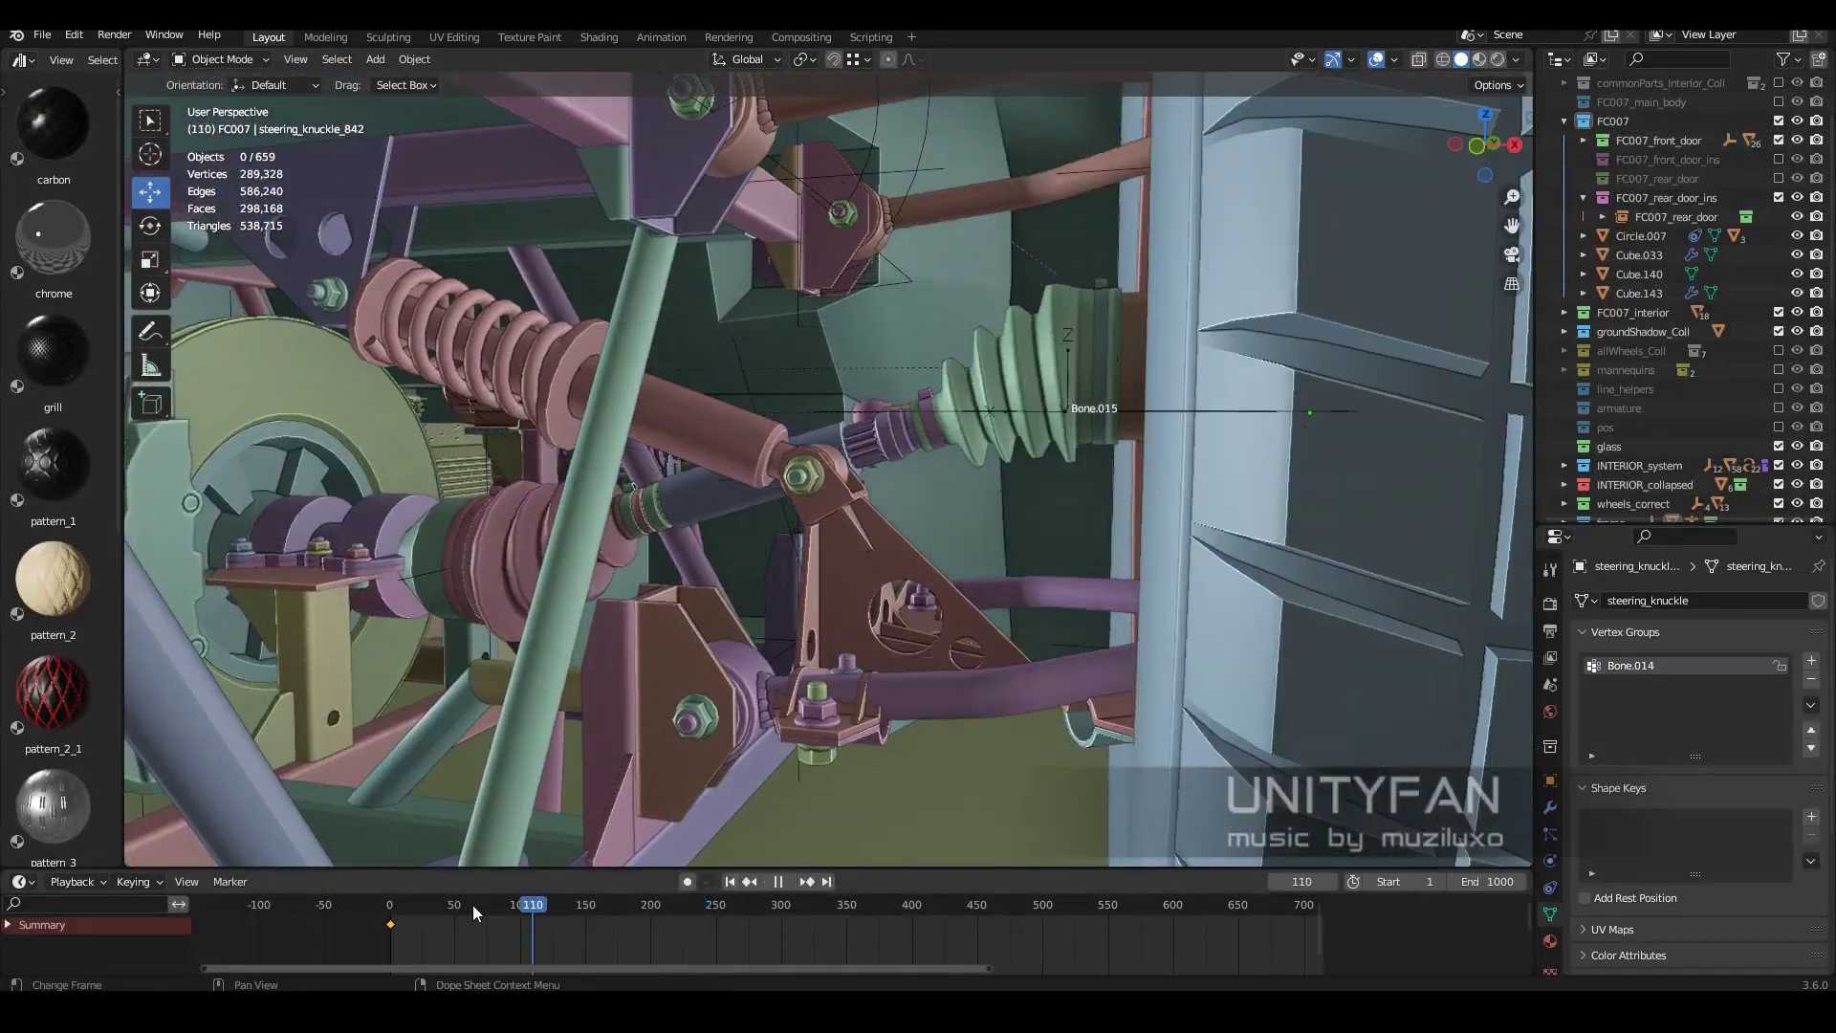
pyautogui.press('Escape')
# Give the triangular suspension arm an Armature modifier bound to the Armature_CV rig.
pyautogui.click(857, 593)
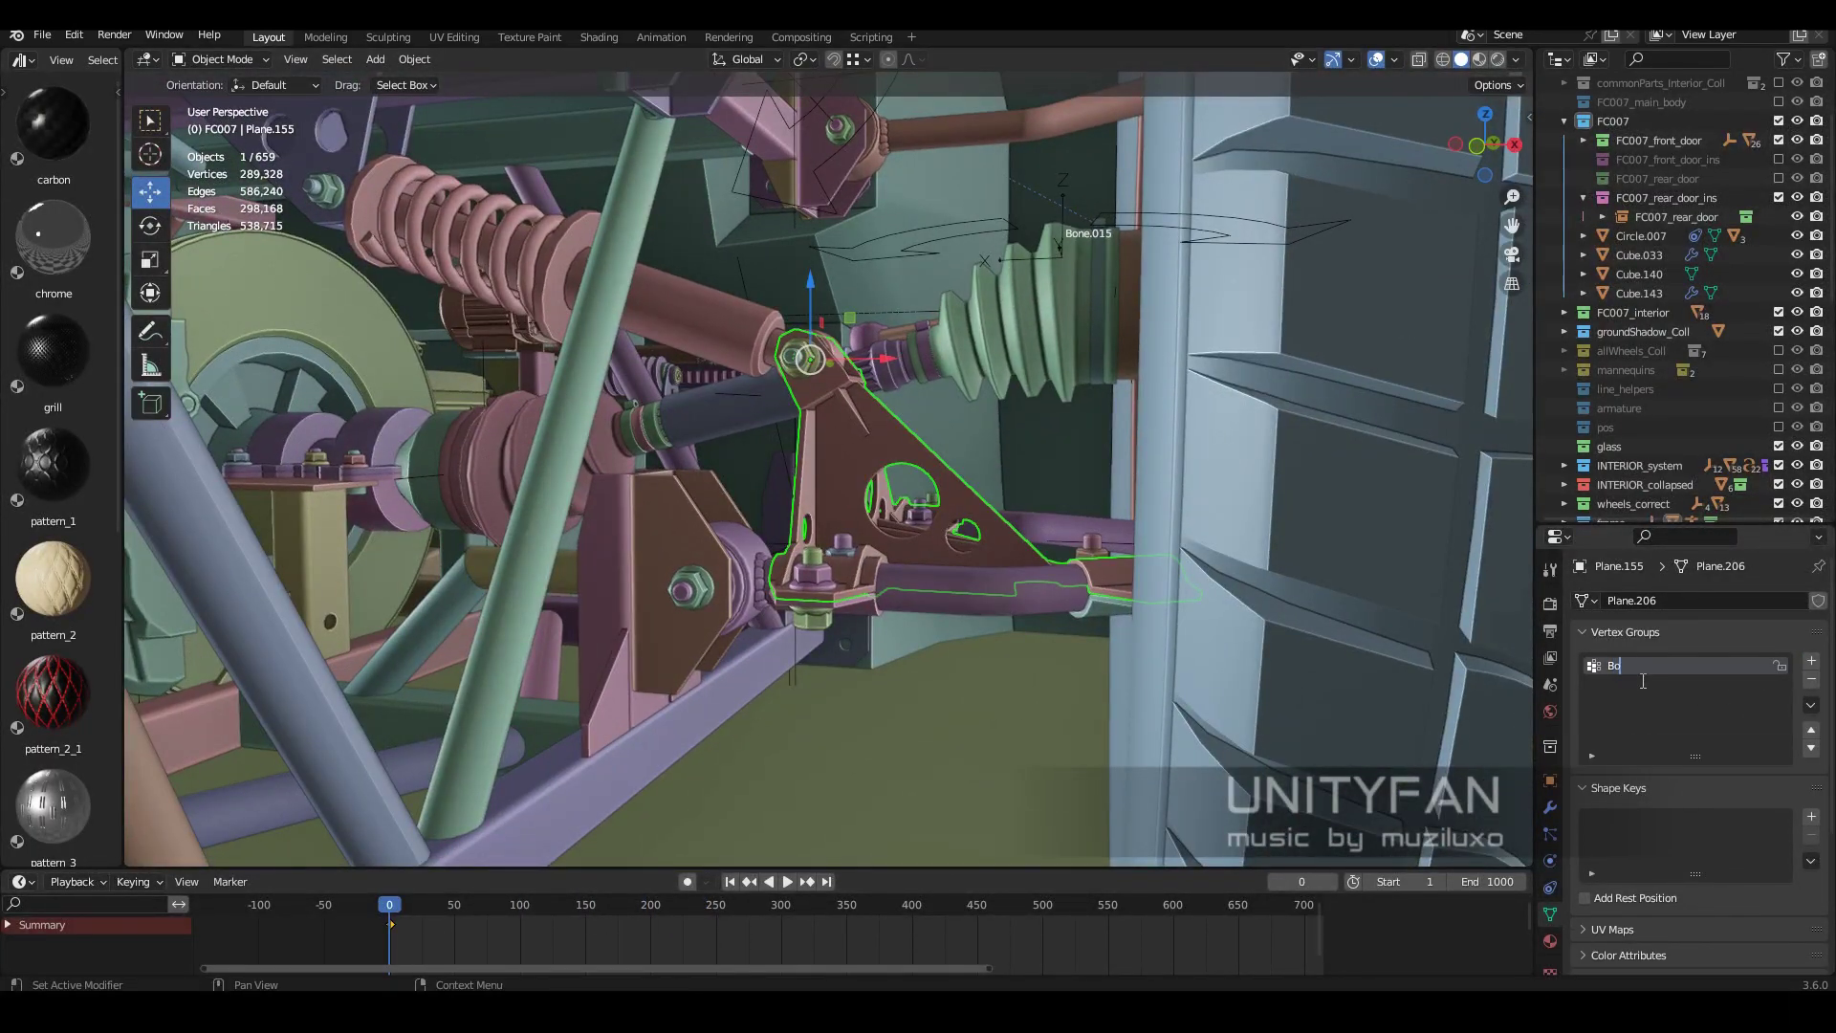
pyautogui.moveTo(956, 573); pyautogui.dragTo(1098, 636, button='middle')
pyautogui.click(1550, 806)
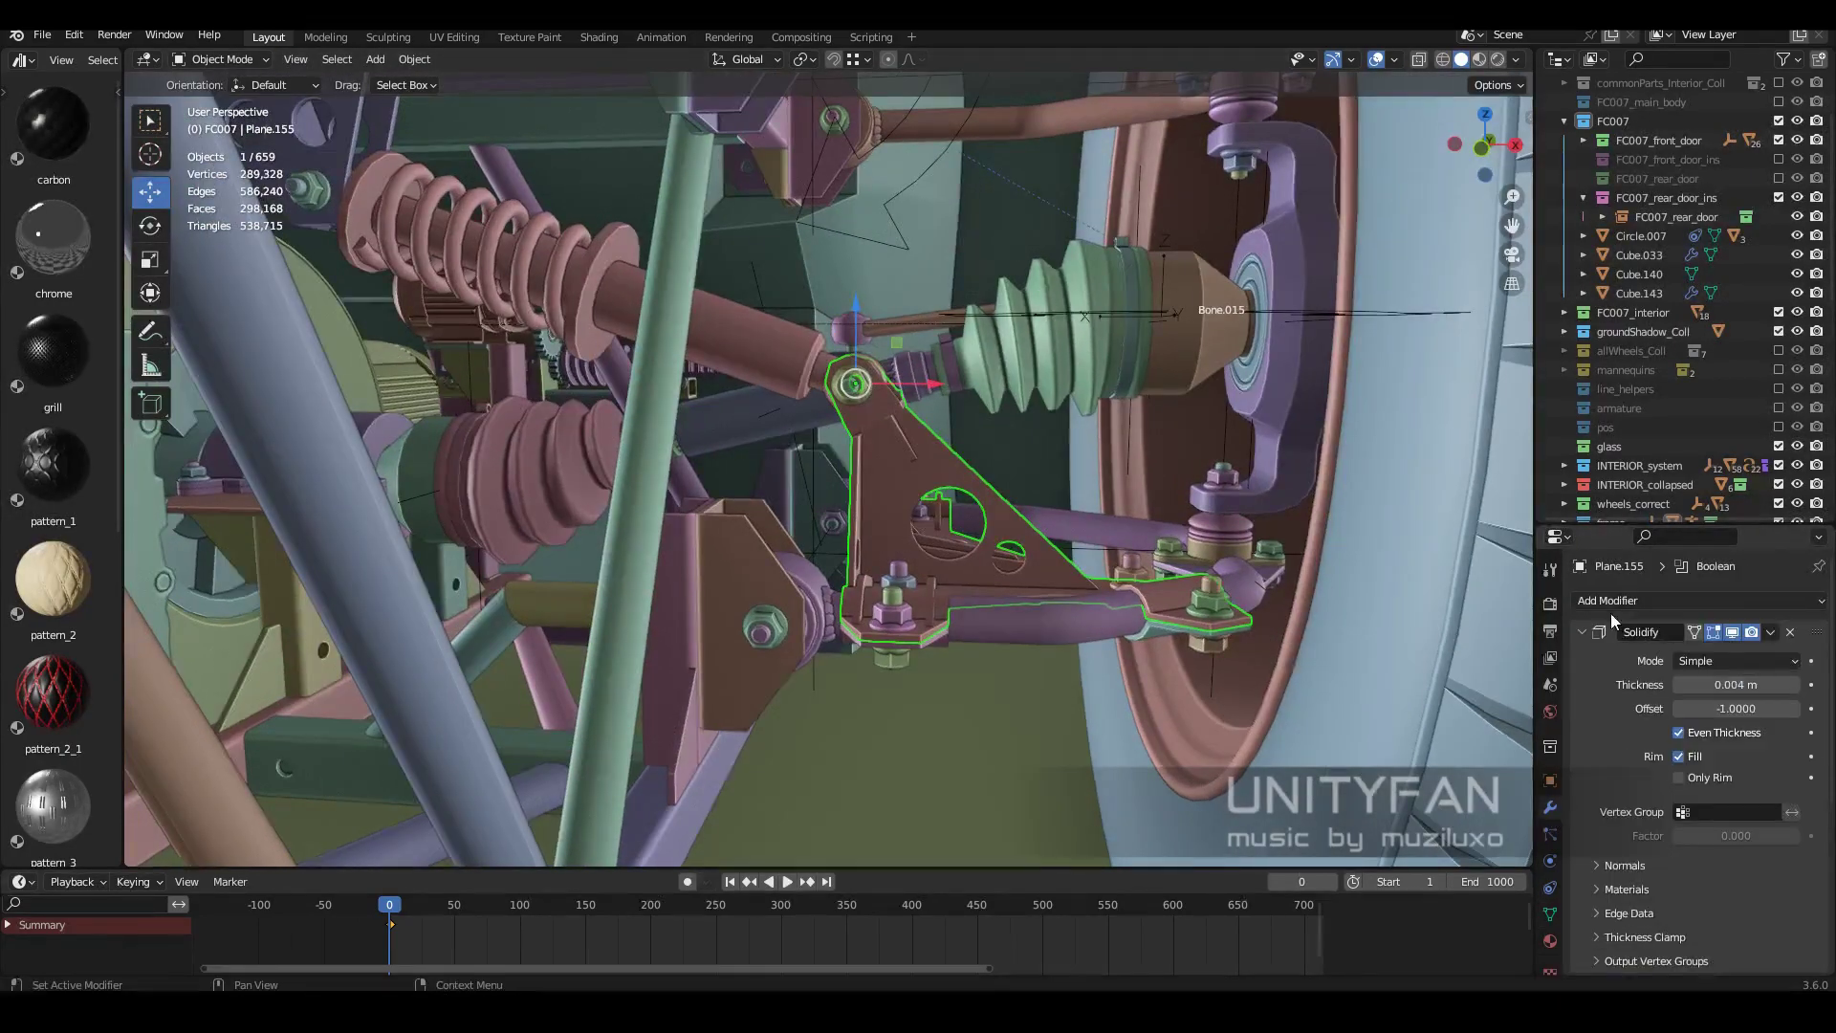
pyautogui.click(1626, 601)
pyautogui.click(1596, 199)
pyautogui.press('space')
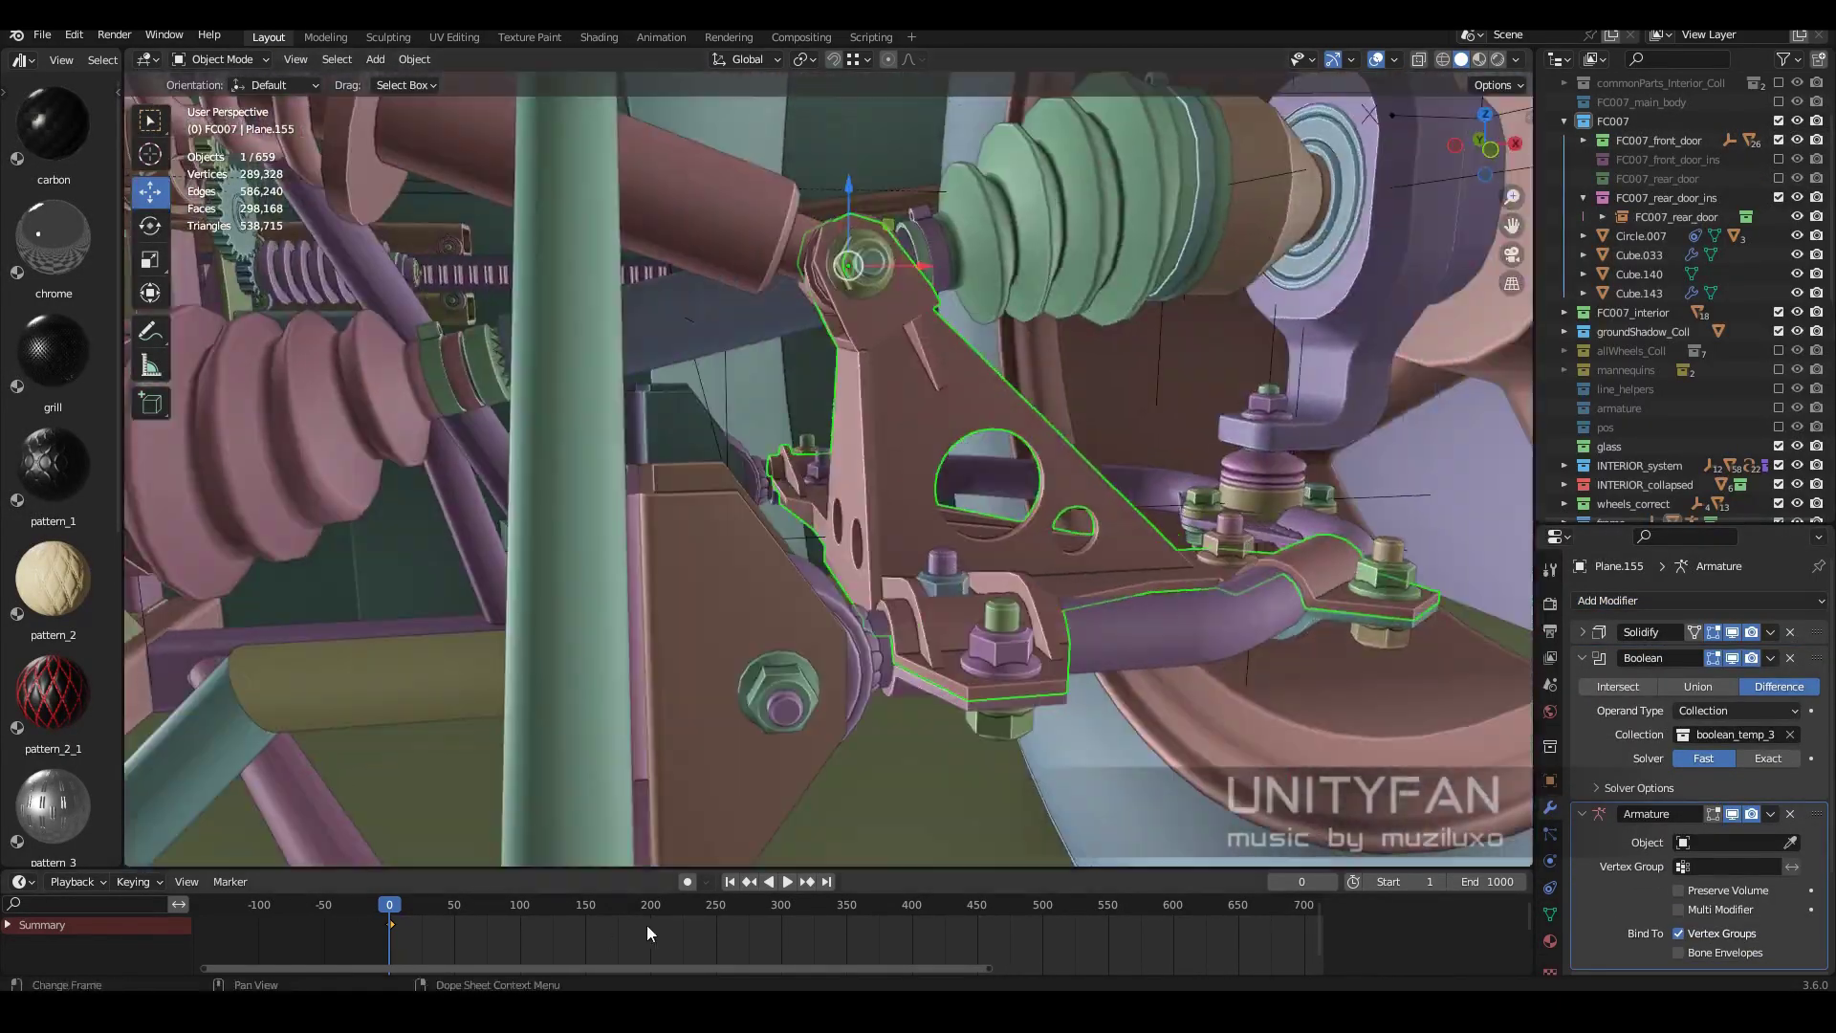
pyautogui.click(1732, 842)
pyautogui.click(1684, 646)
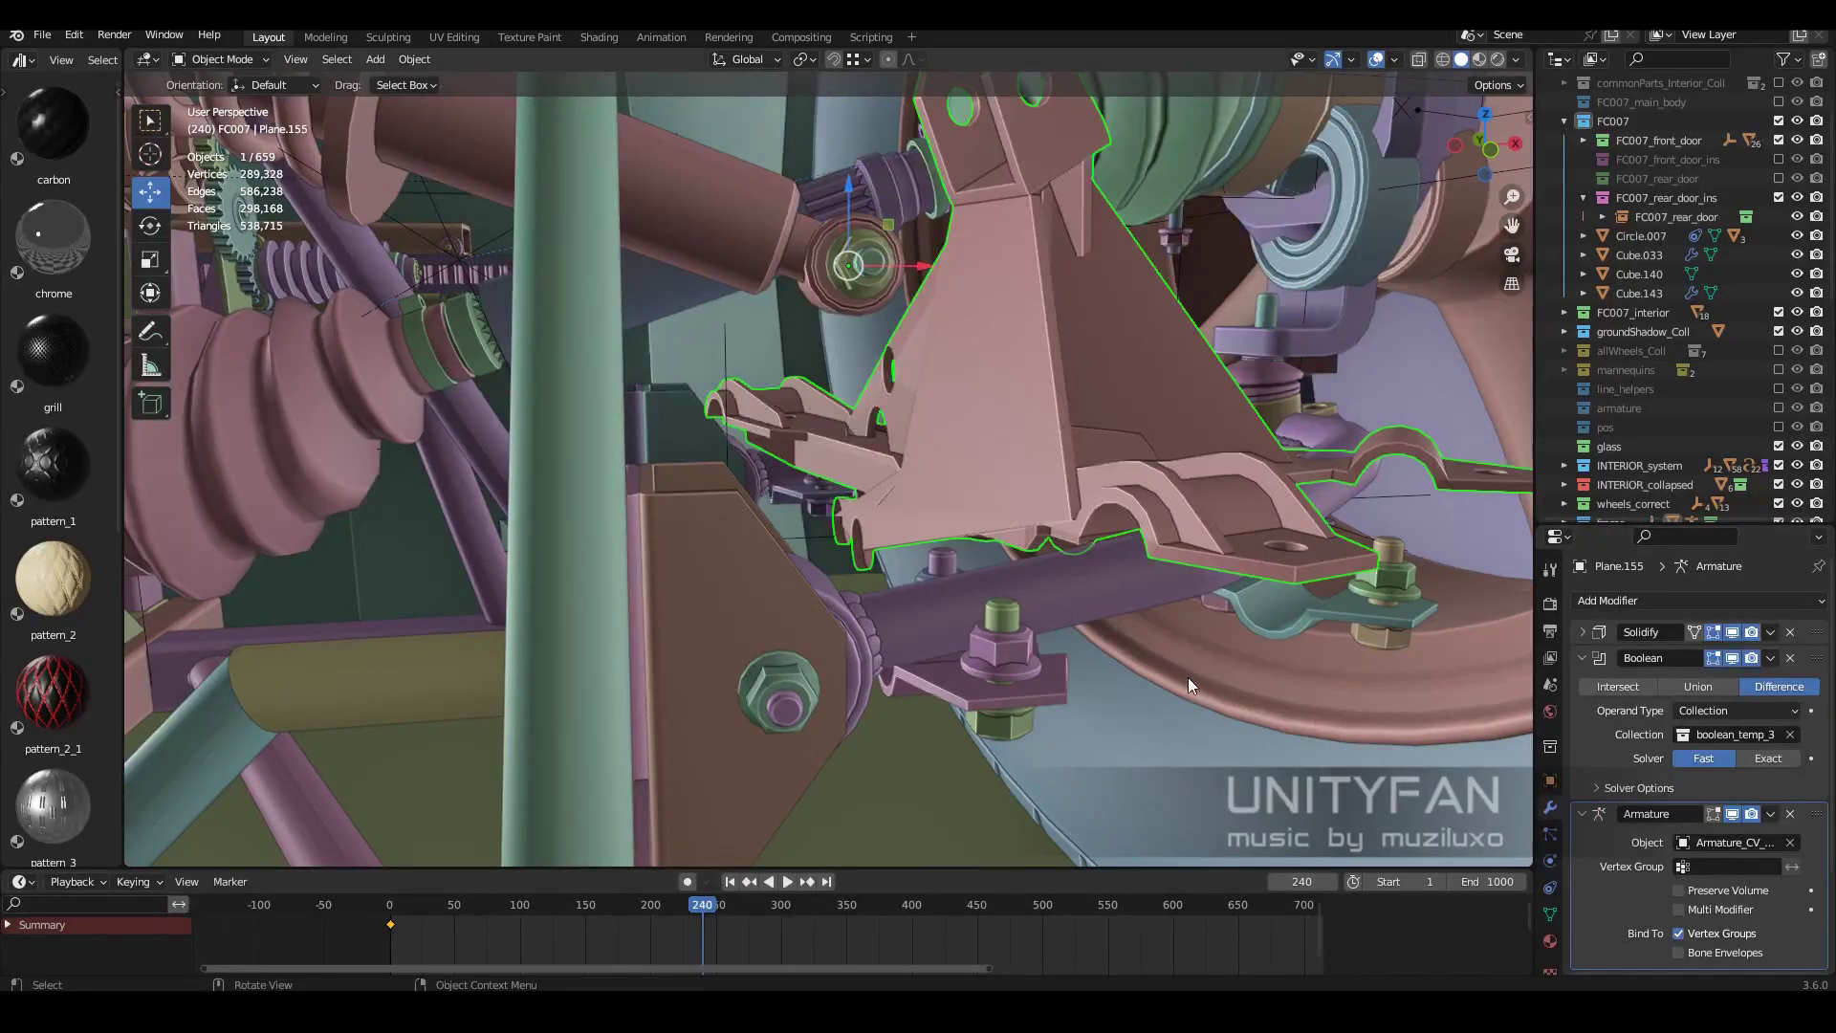
pyautogui.press('space')
# Apply the arm's Solidify and Boolean modifiers with Ctrl+A and check its vertex groups.
pyautogui.moveTo(1188, 677); pyautogui.dragTo(1125, 669, button='middle')
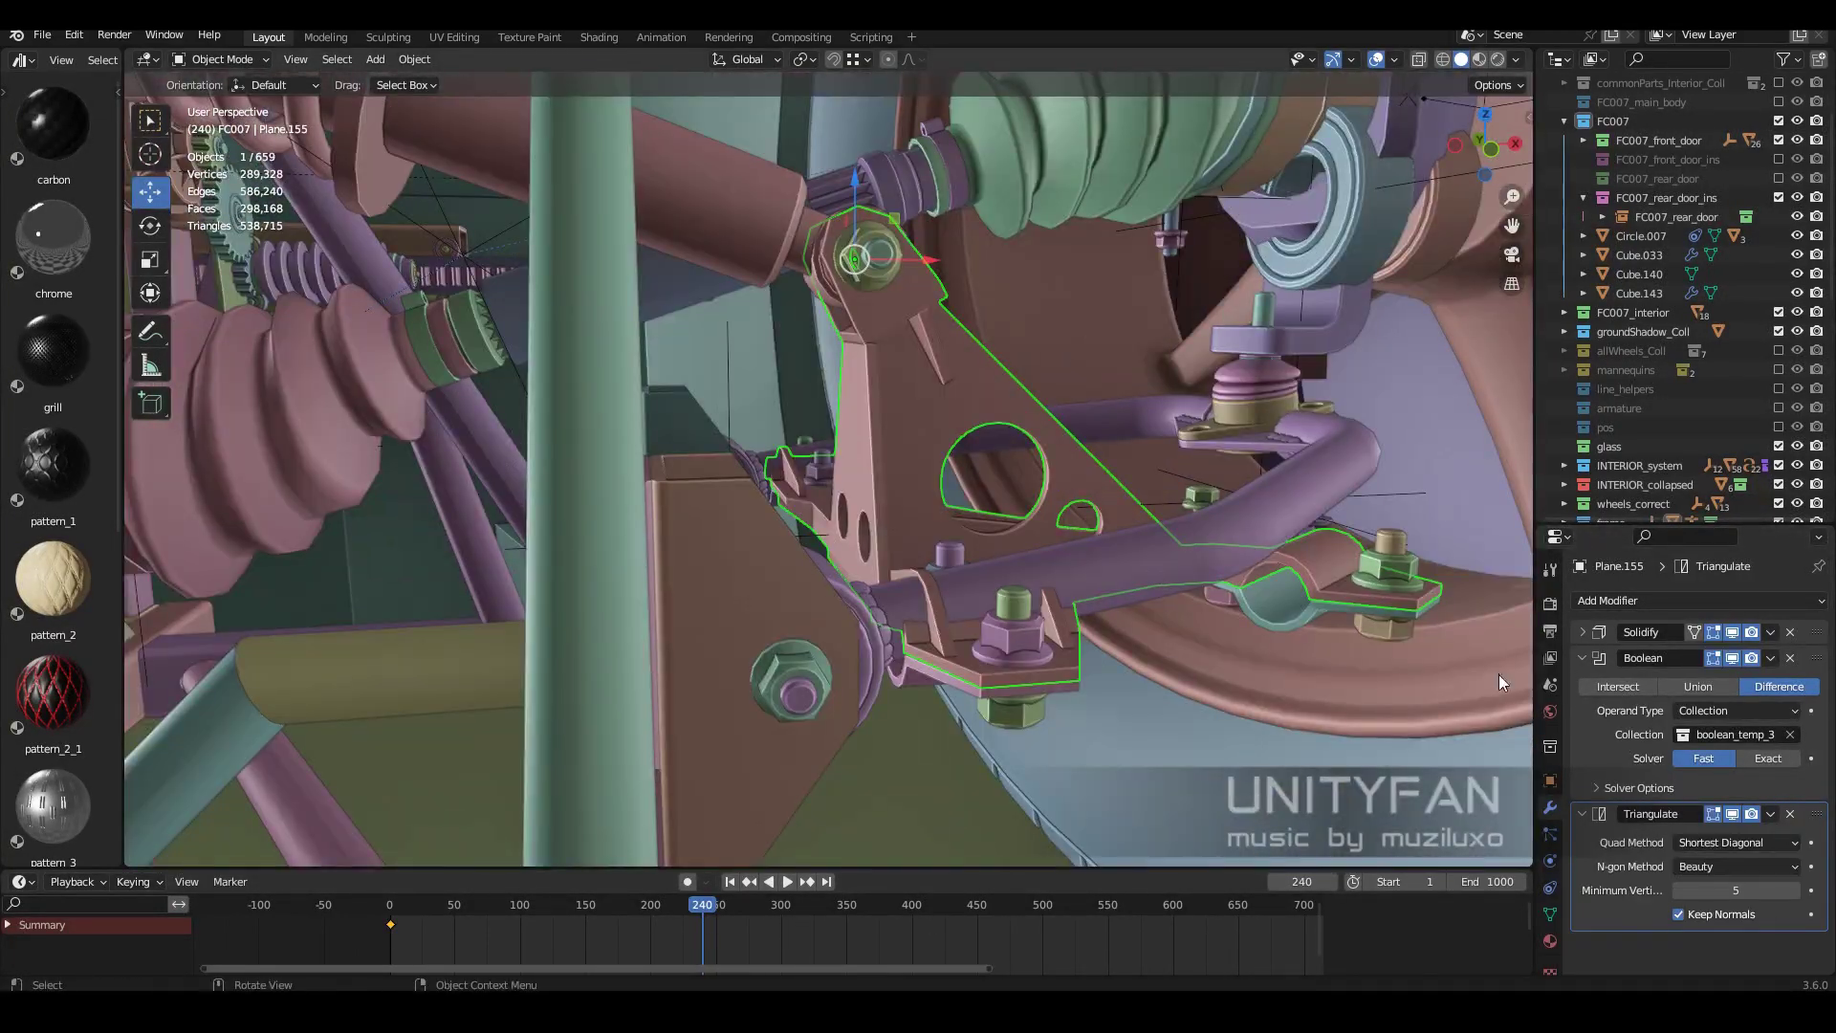
pyautogui.moveTo(1500, 674); pyautogui.dragTo(928, 567, button='middle')
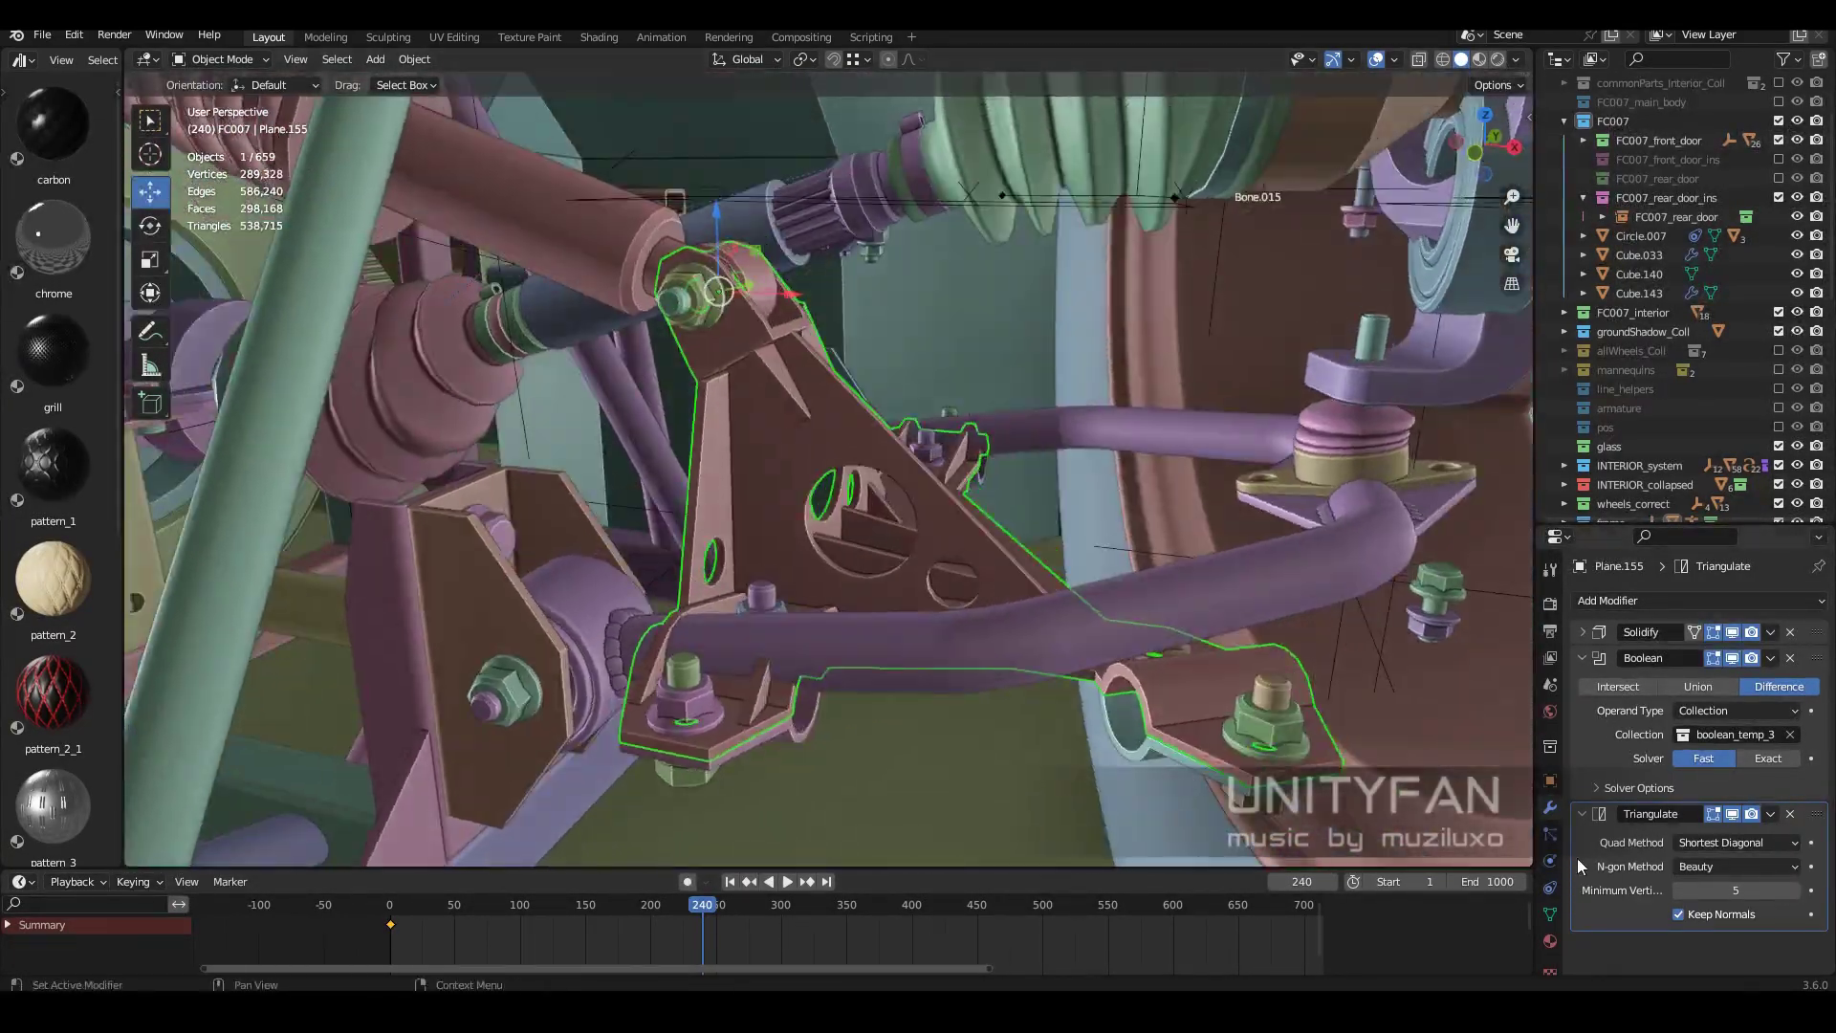
pyautogui.hotkey('ctrl', 'a')
pyautogui.hotkey('ctrl', 'a')
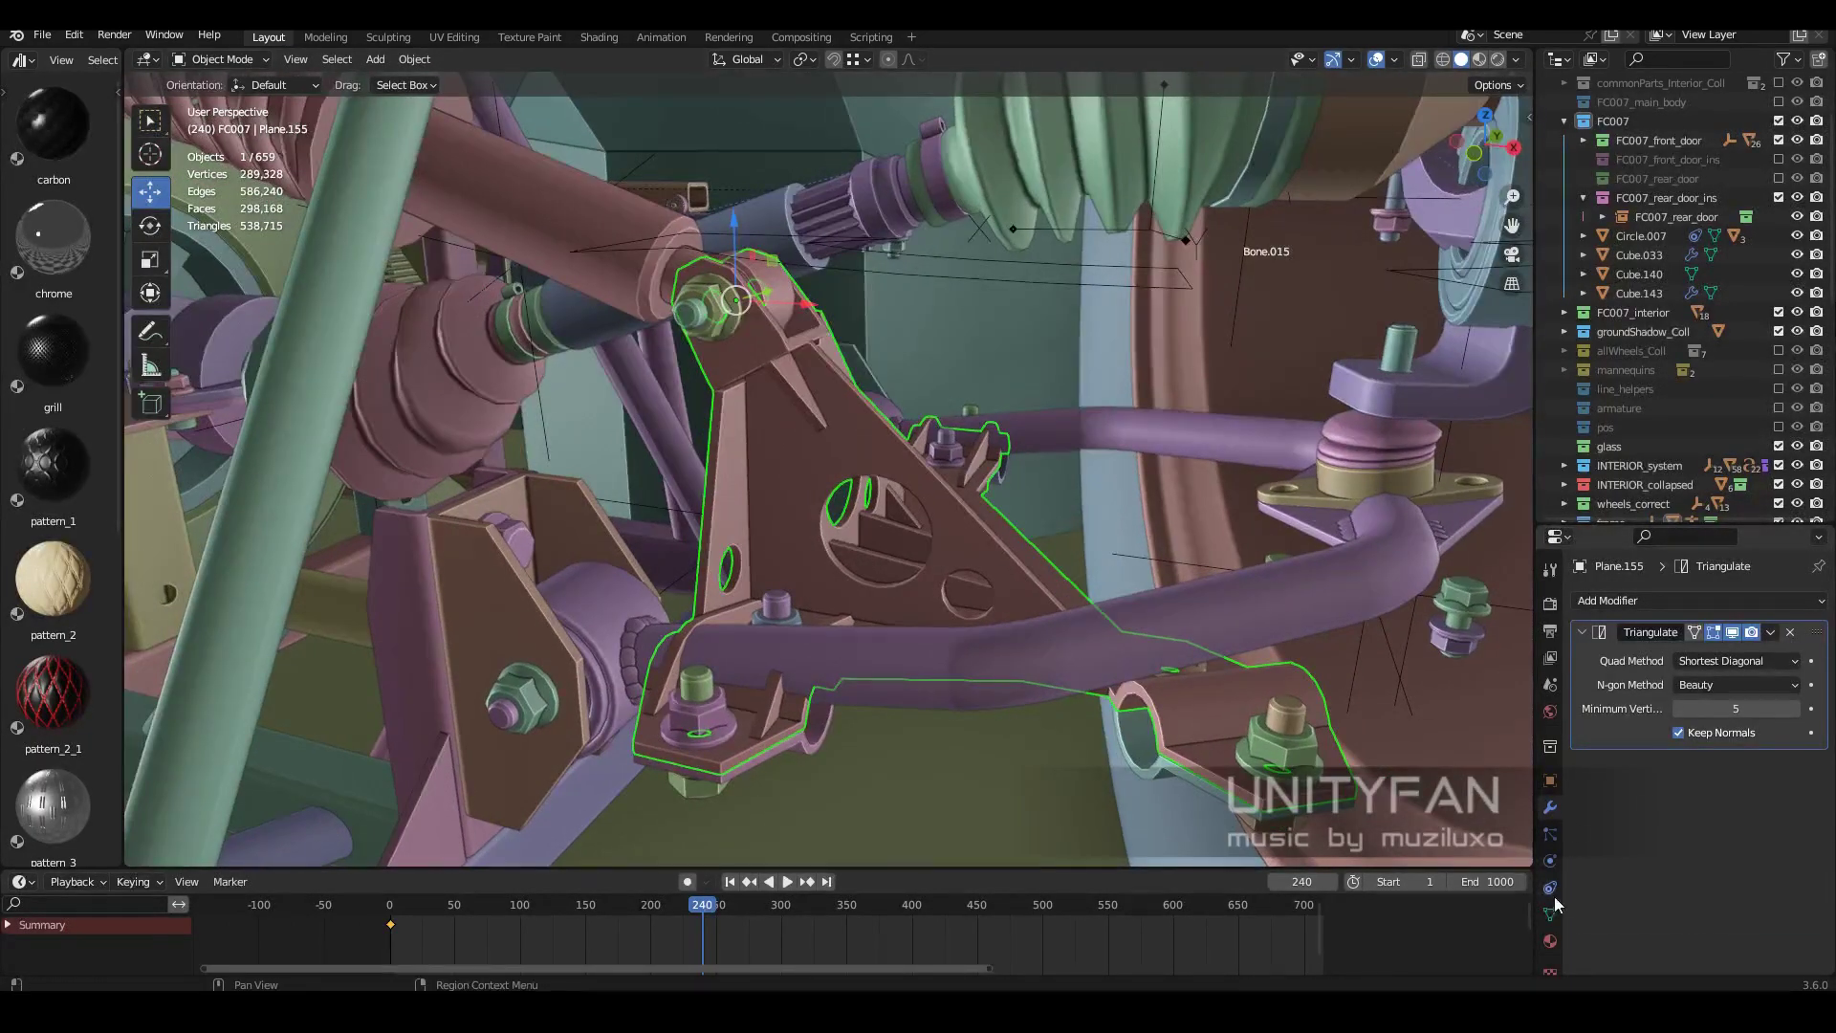
pyautogui.click(1551, 913)
pyautogui.press('Tab')
pyautogui.press('Tab')
# Add an Armature modifier below Triangulate using the Armature_CV rig.
pyautogui.click(1550, 806)
pyautogui.click(1607, 600)
pyautogui.click(1575, 204)
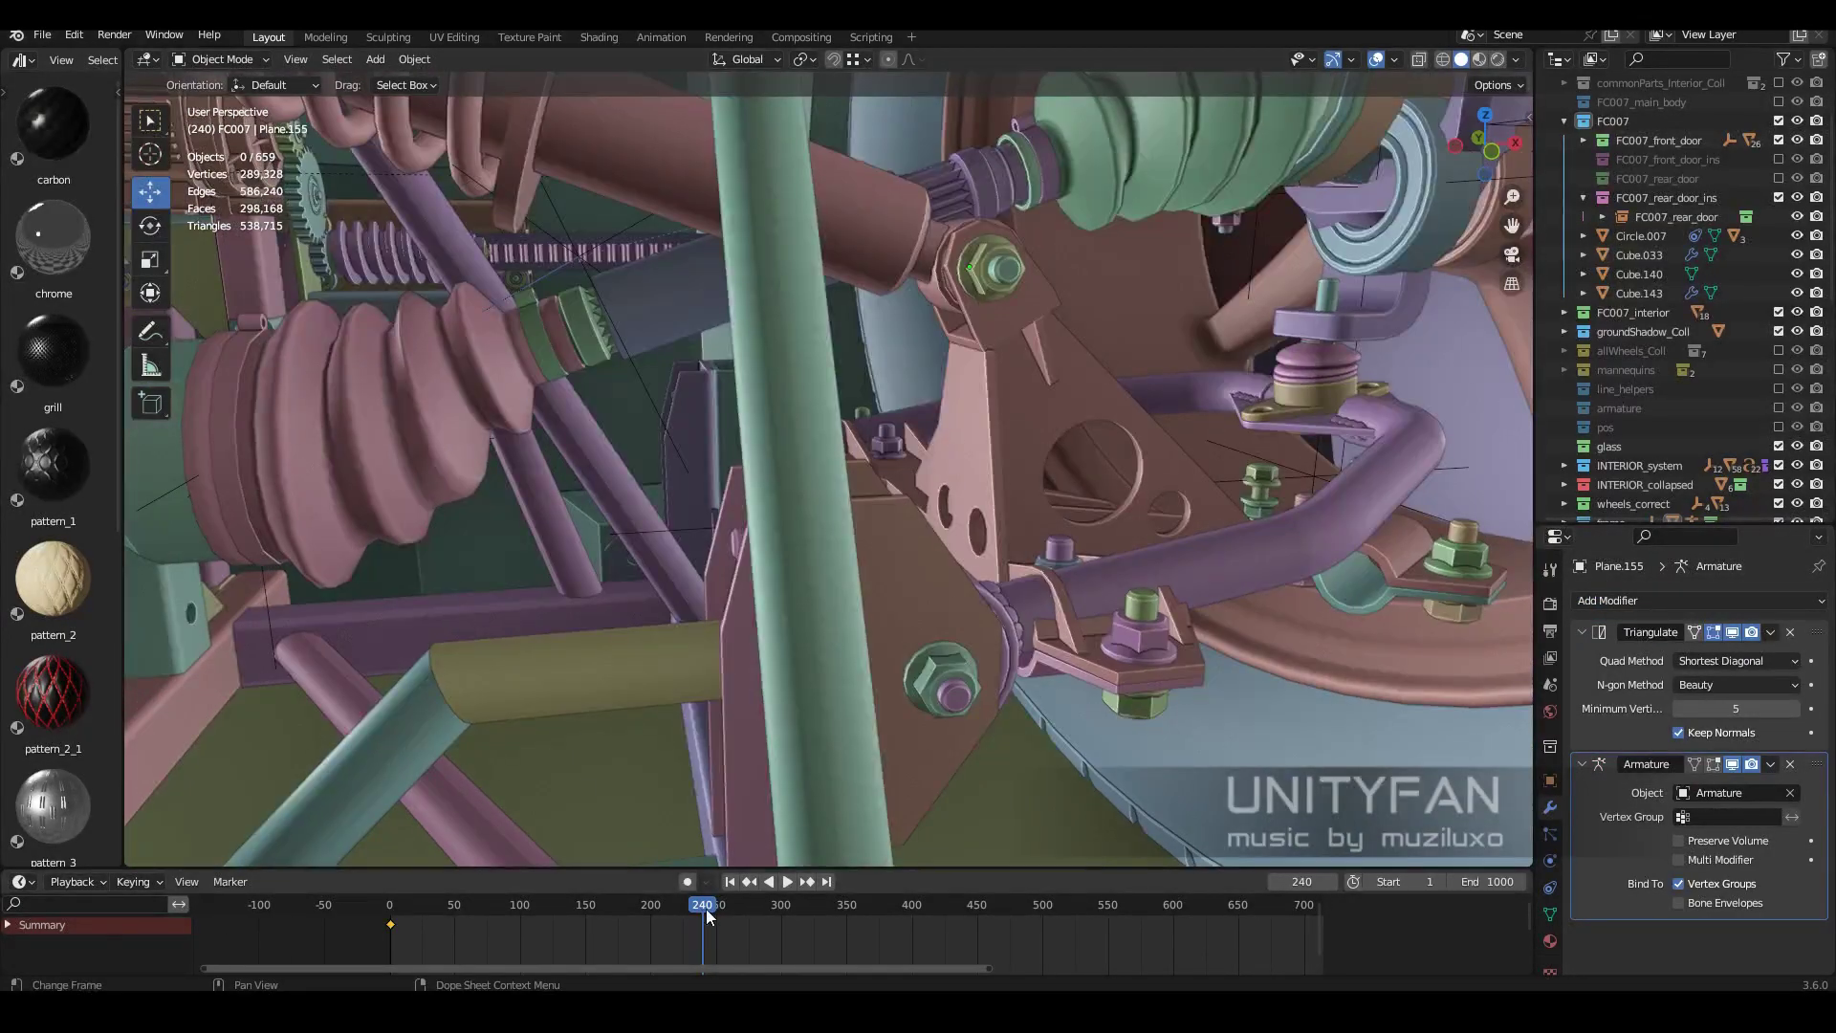
pyautogui.click(1731, 793)
pyautogui.click(1666, 612)
# Scrub and play the animation to confirm the arm follows the rig.
pyautogui.moveTo(643, 910); pyautogui.dragTo(401, 907)
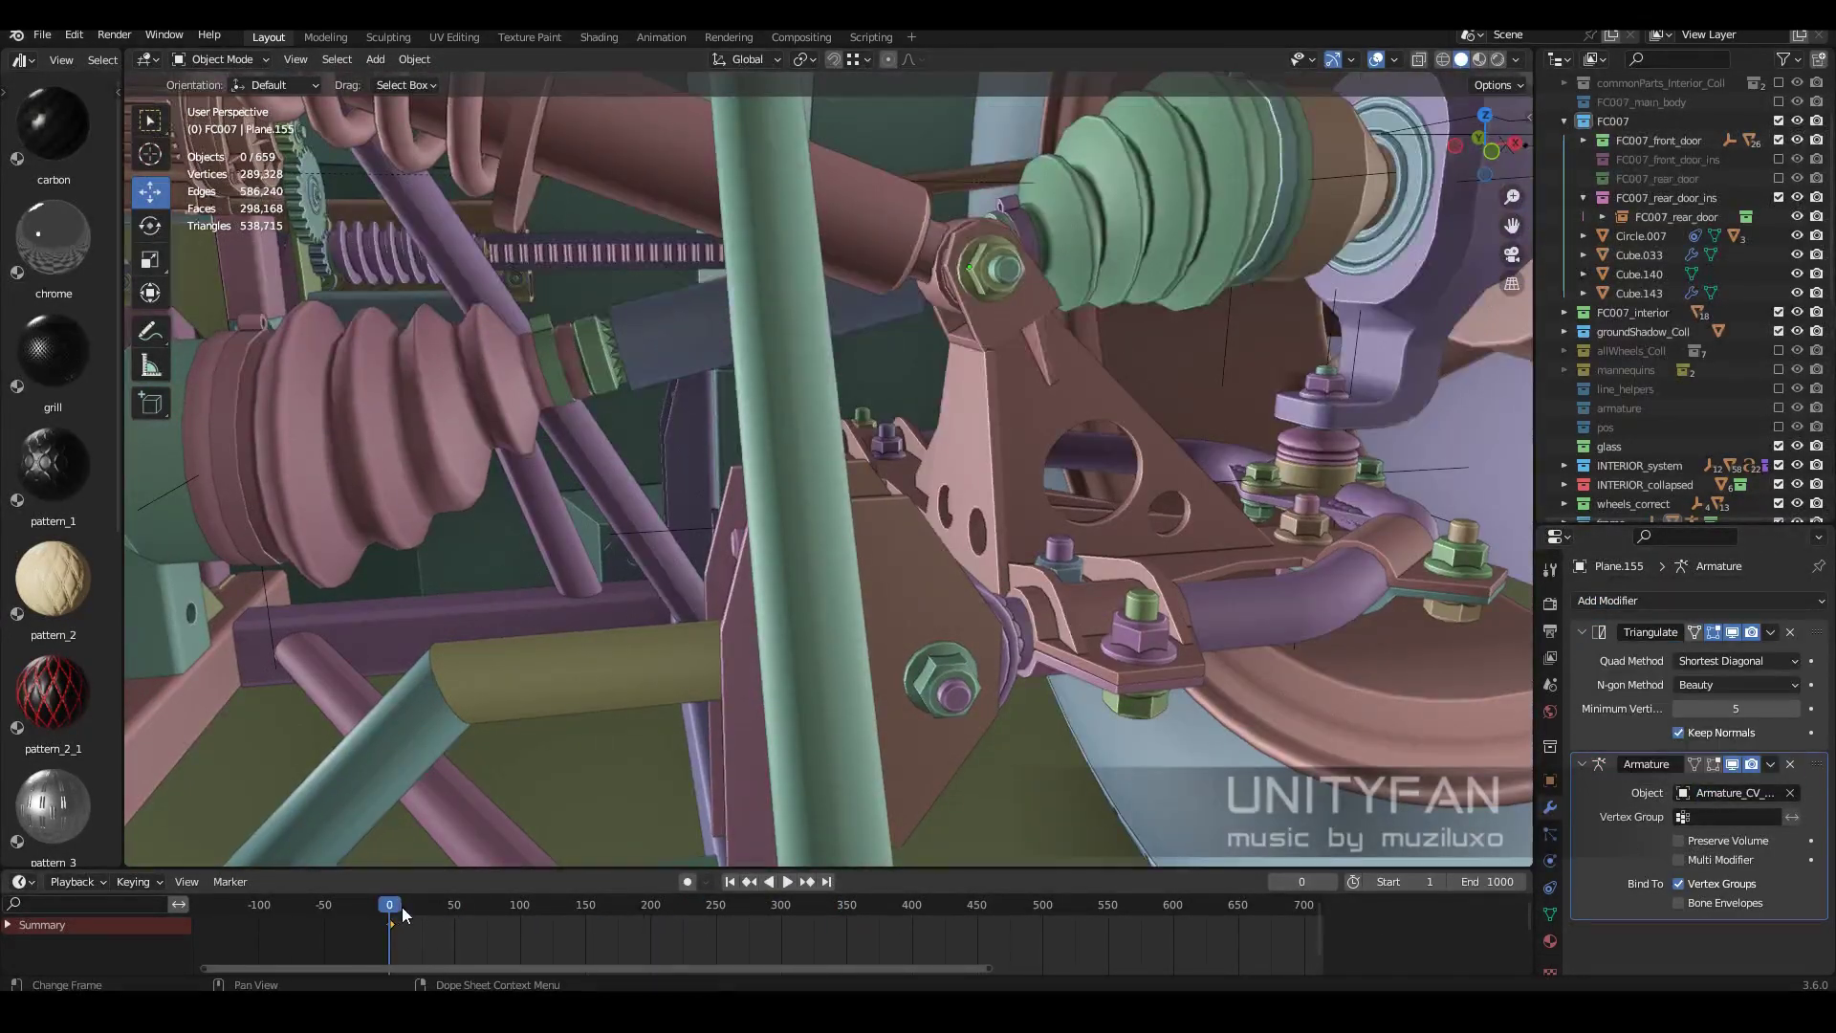
pyautogui.press('space')
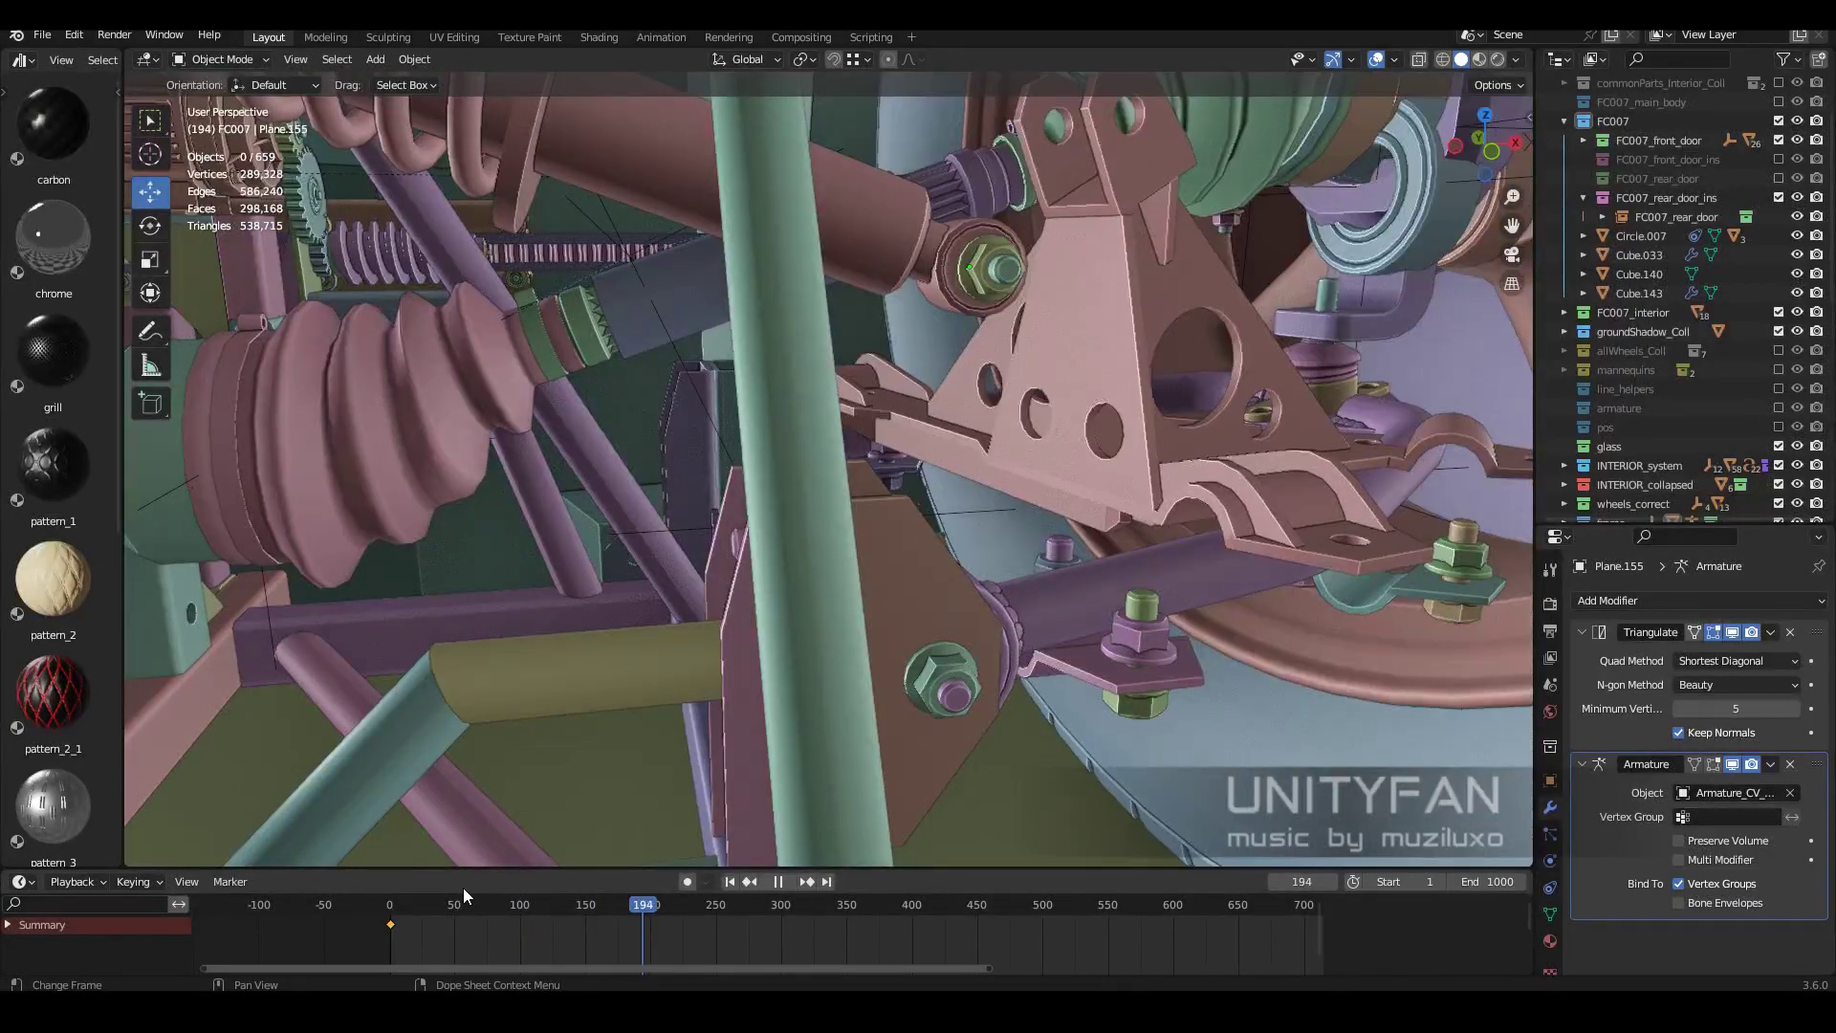
pyautogui.press('Escape')
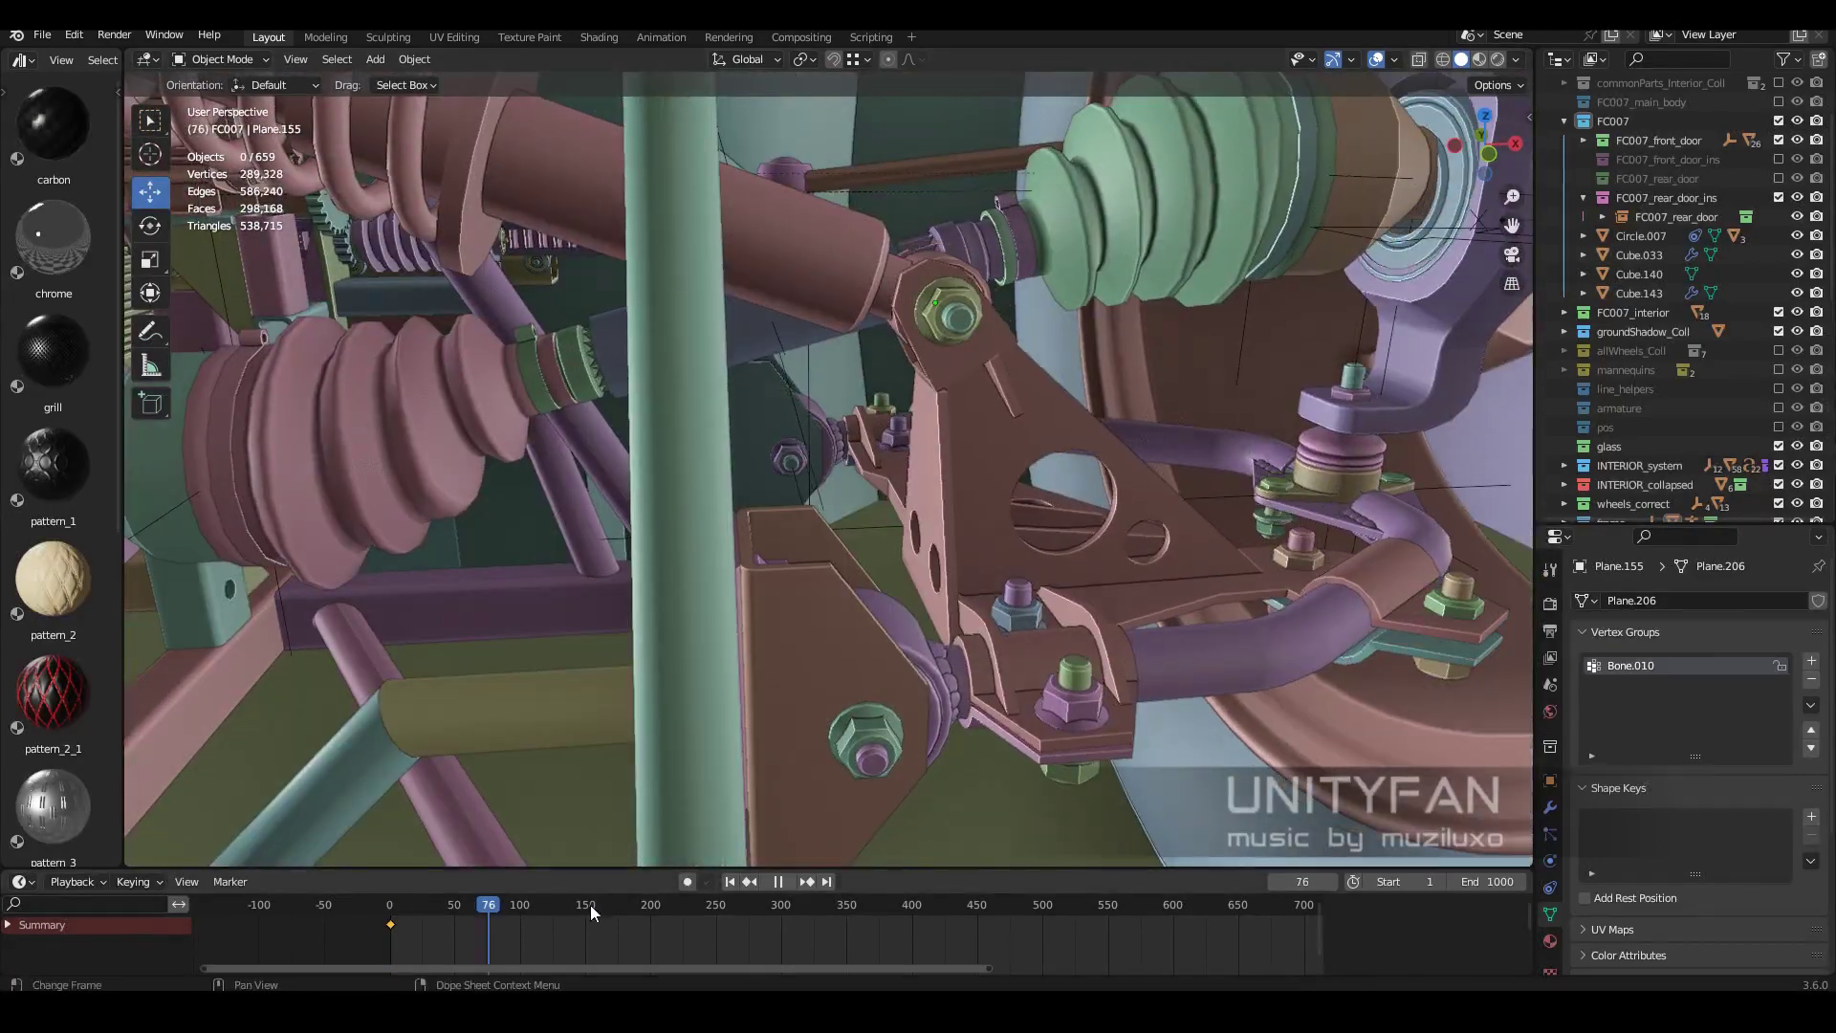
pyautogui.press('space')
pyautogui.moveTo(799, 779)
pyautogui.mouseDown(button='middle')
pyautogui.moveTo(1025, 651)
pyautogui.moveTo(813, 614)
pyautogui.mouseUp(button='middle')
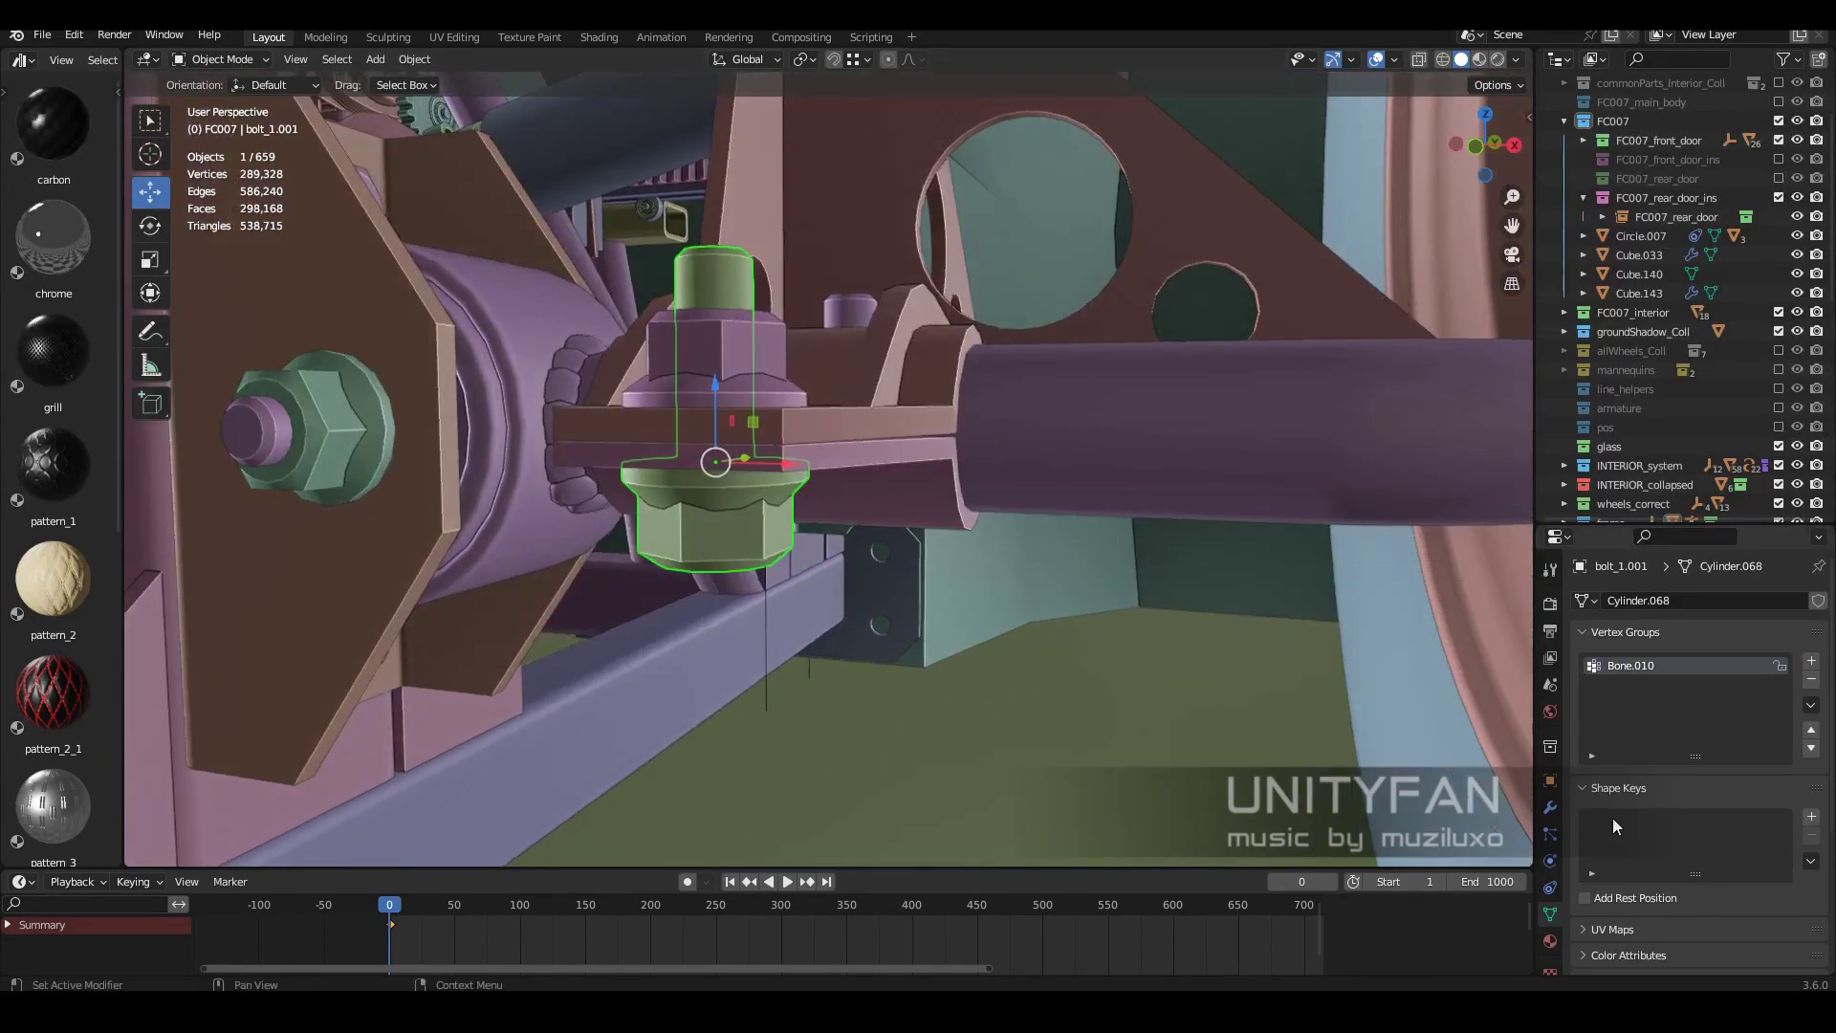
# Stop playback and add an Armature modifier to Cylinder.040.
pyautogui.click(1550, 807)
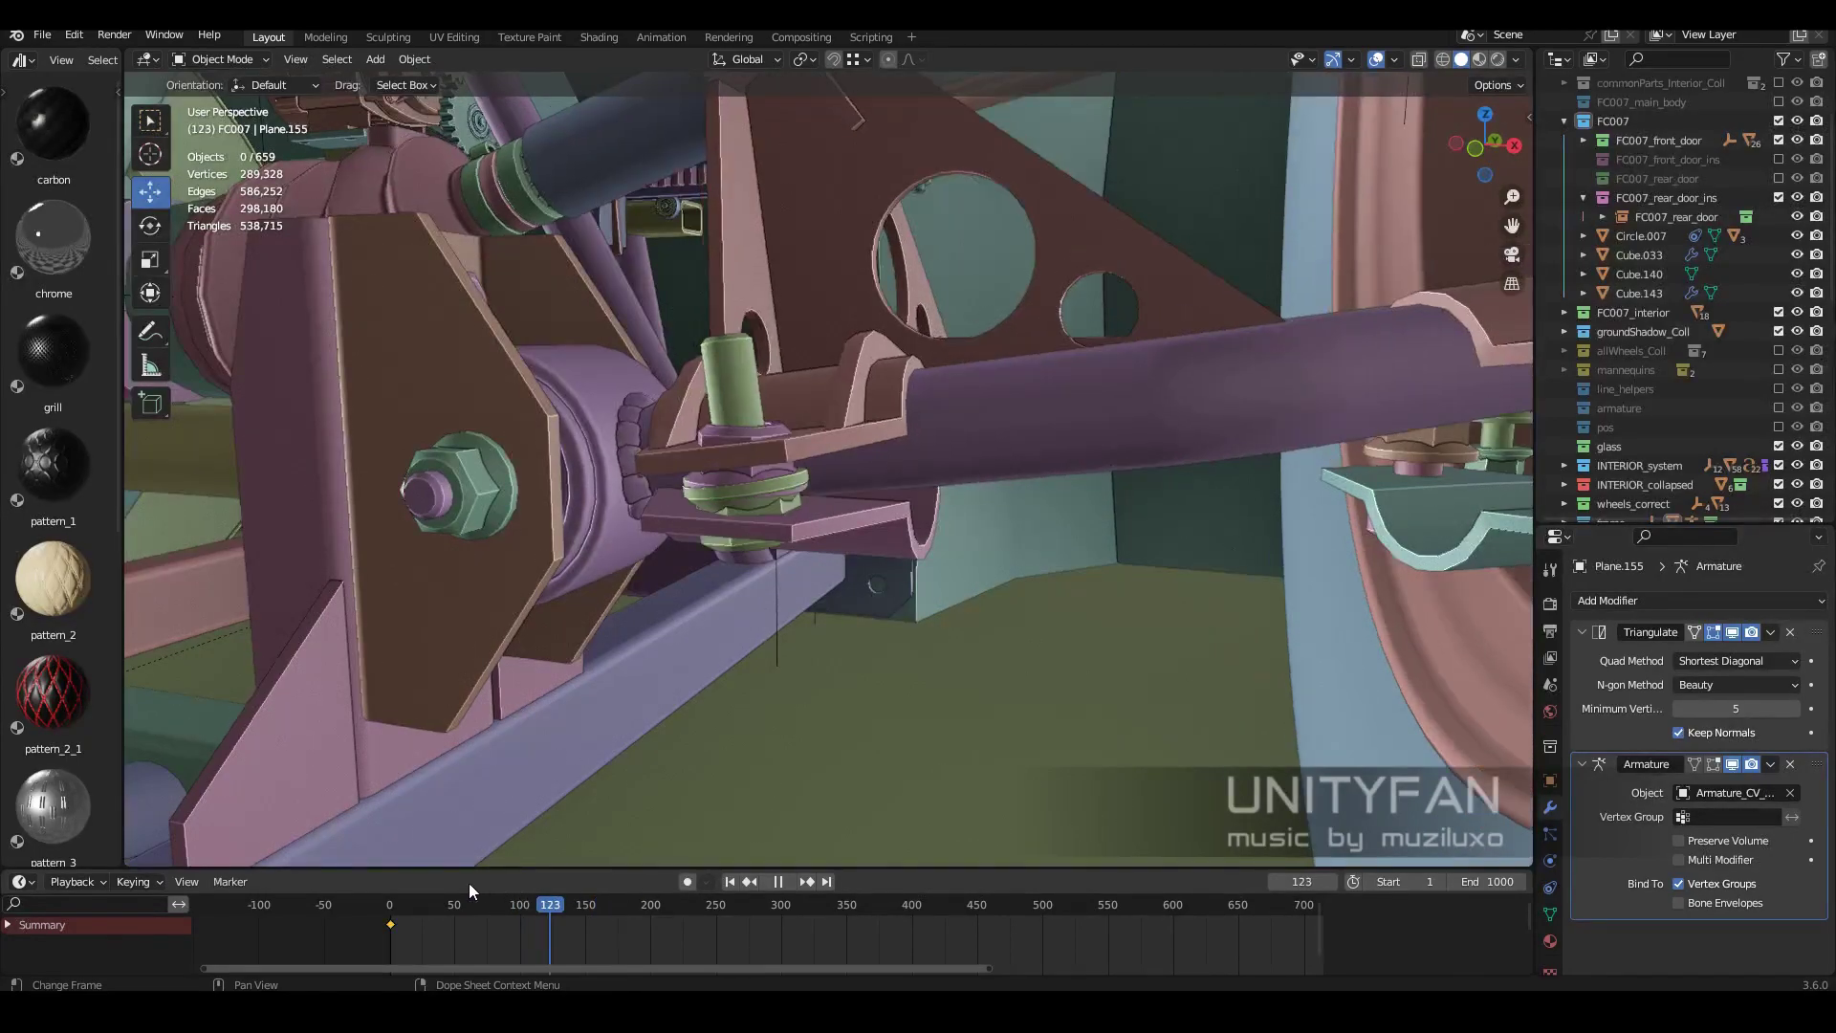
pyautogui.press('Escape')
pyautogui.moveTo(818, 554); pyautogui.dragTo(847, 469, button='middle')
pyautogui.write('Bone.010')
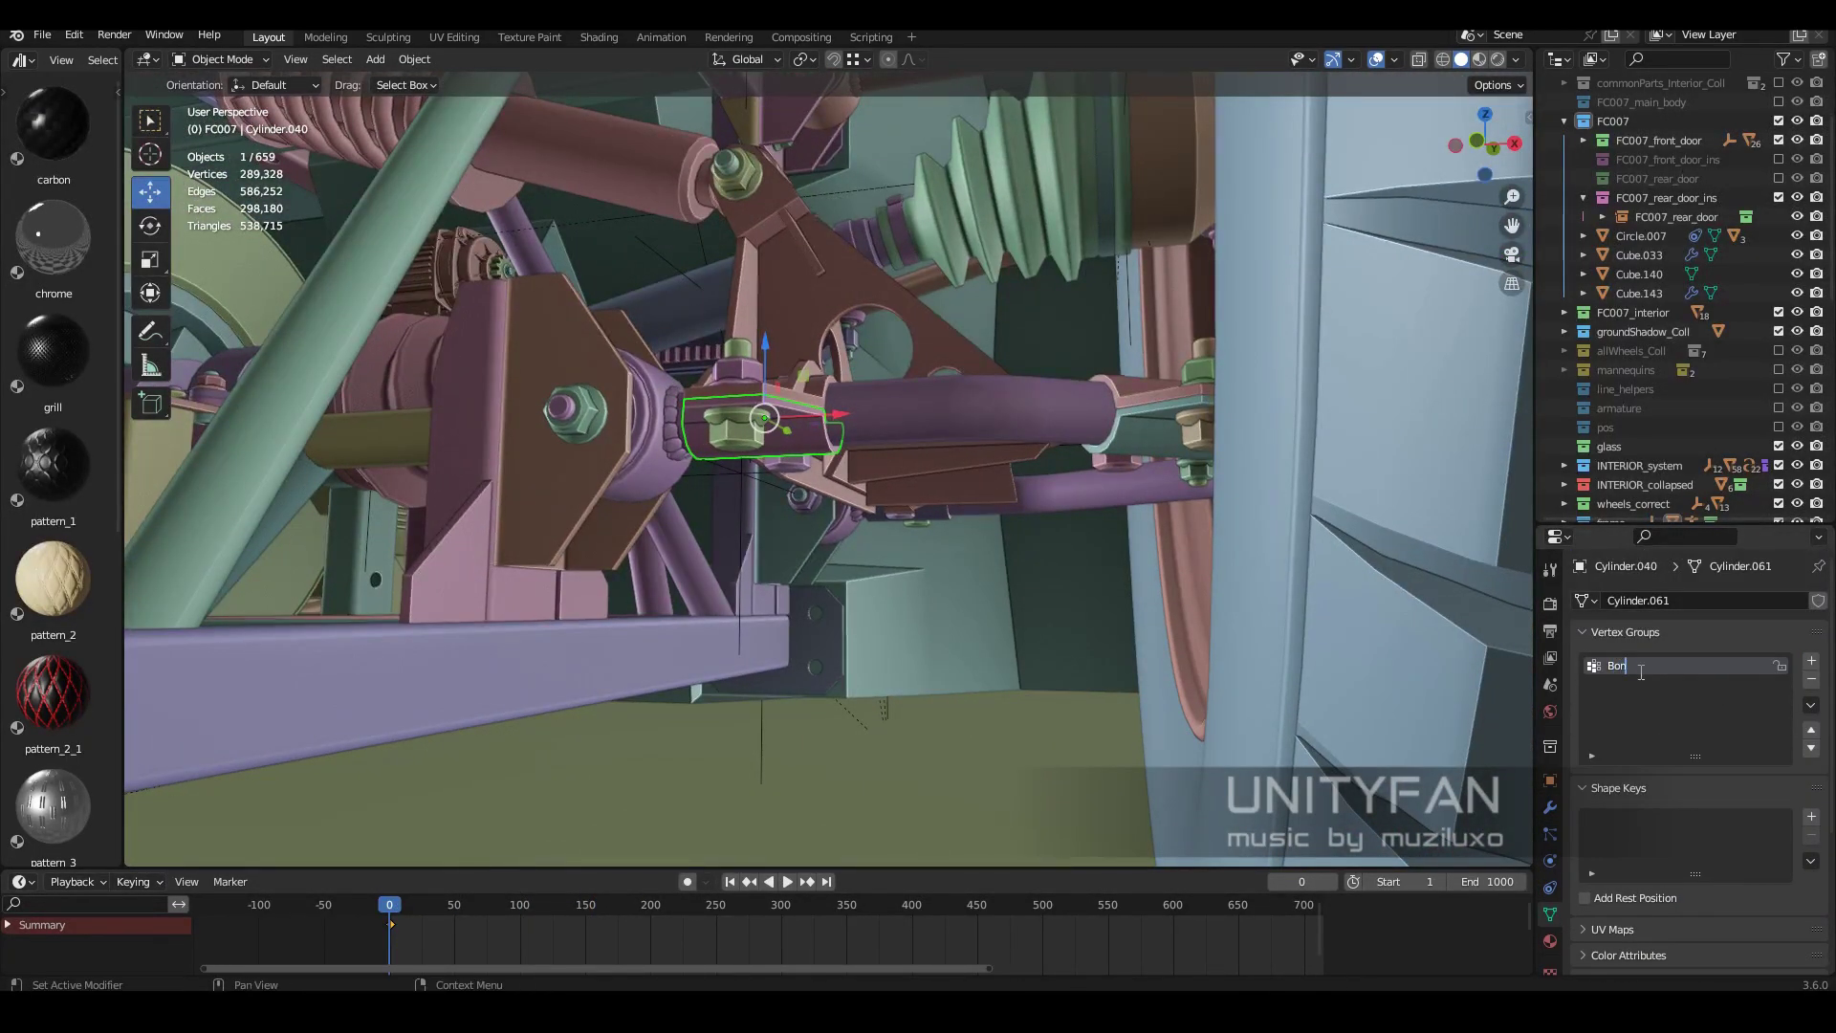
pyautogui.press('Tab')
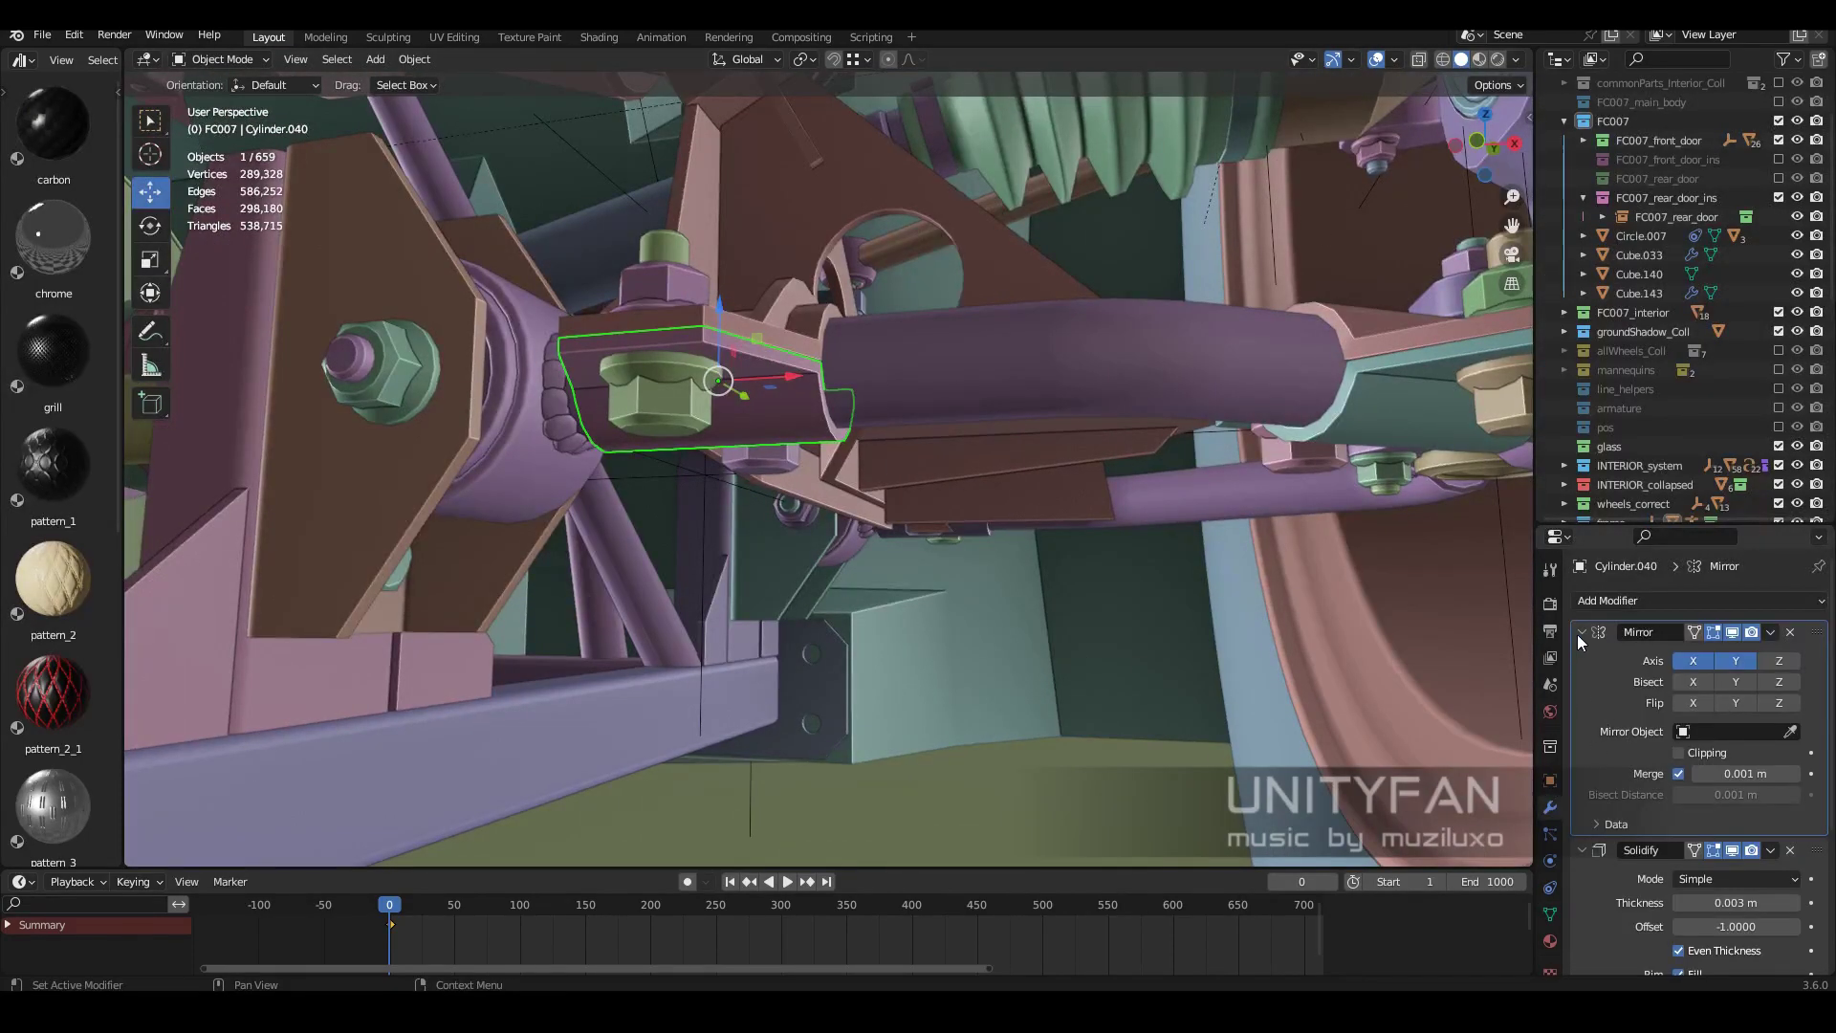
pyautogui.click(1626, 601)
pyautogui.click(1573, 182)
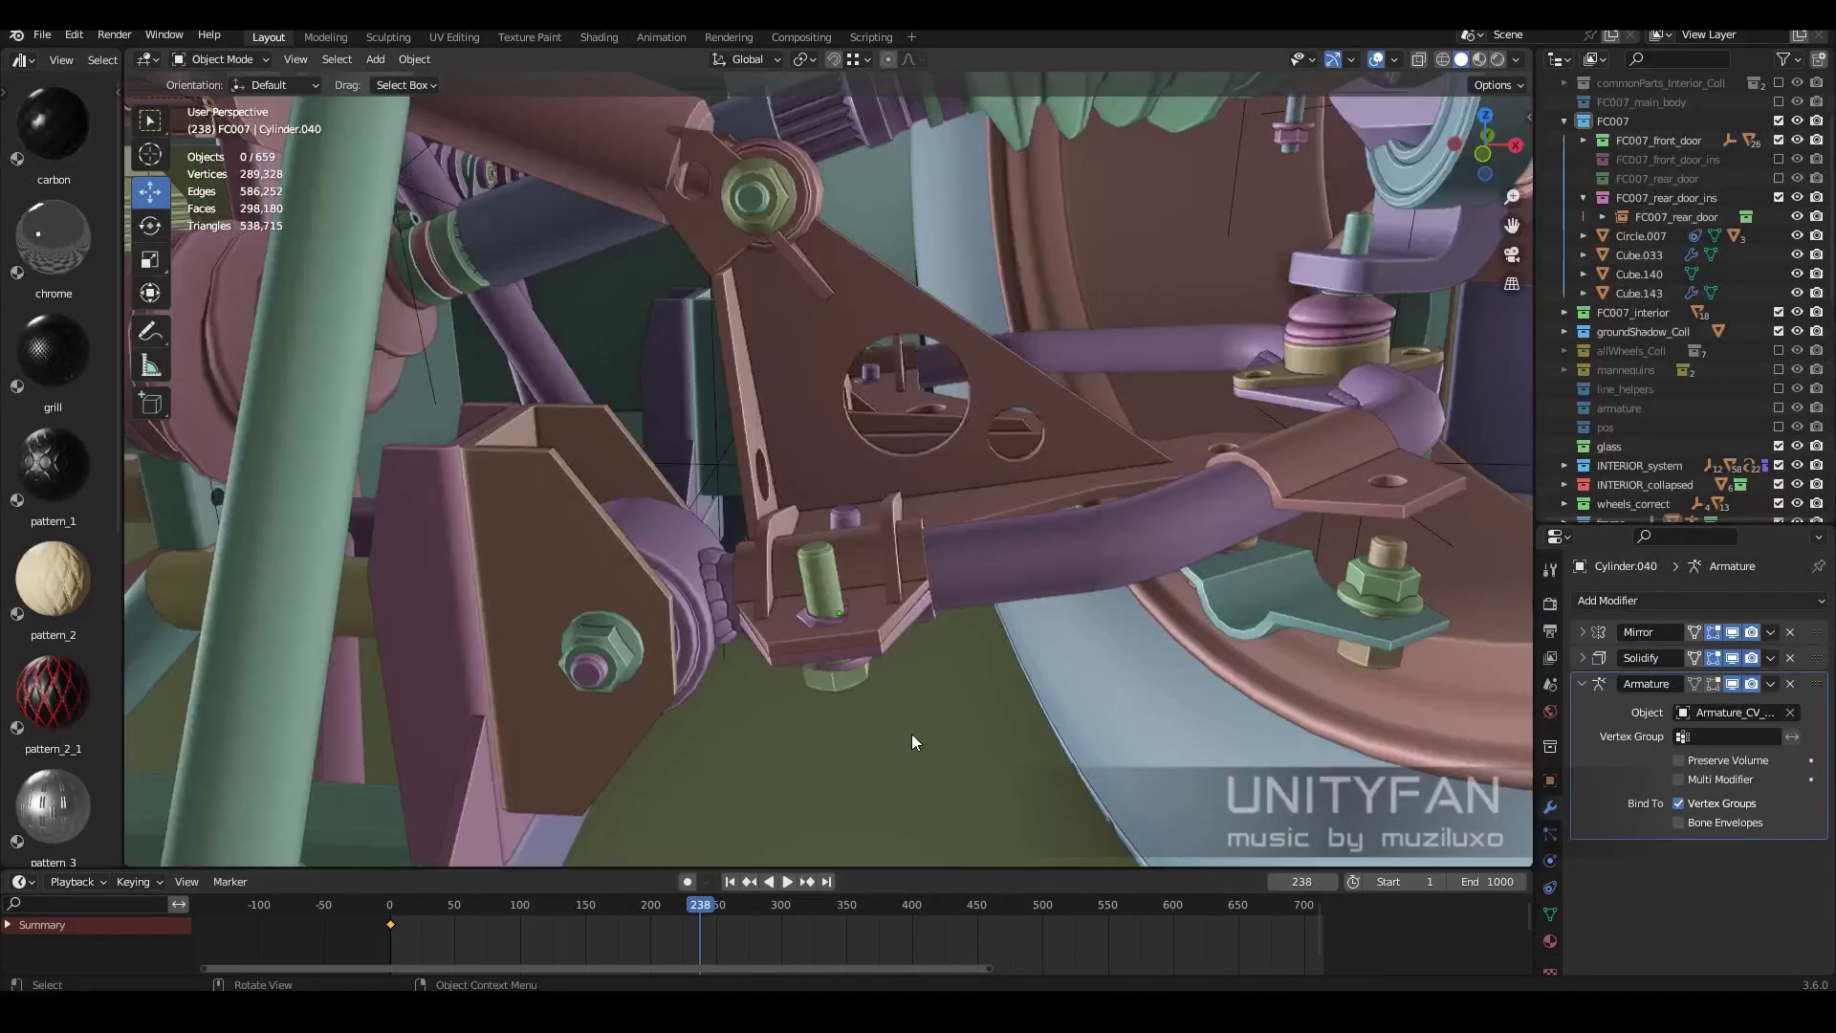
# Play from the first frame, then bind the nut to Armature_CV_joint with an Armature modifier.
pyautogui.click(389, 909)
pyautogui.press('space')
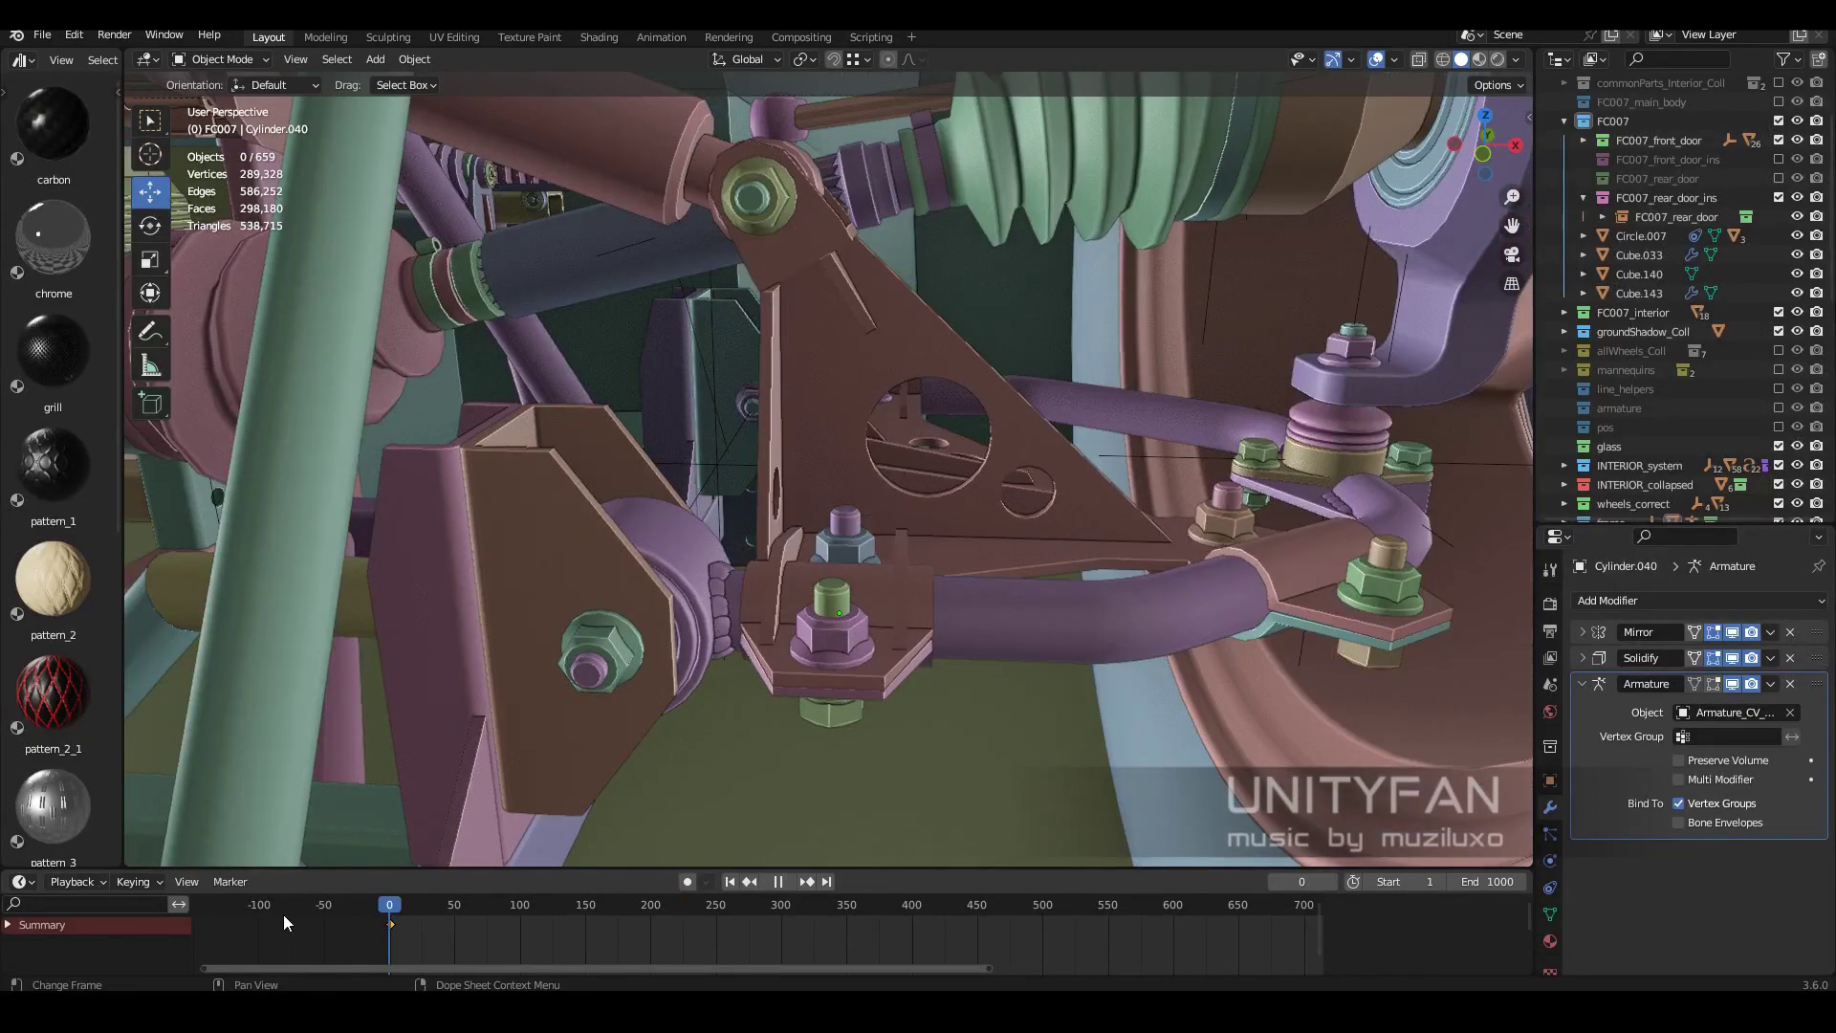
pyautogui.click(1550, 910)
pyautogui.write('Bone.010')
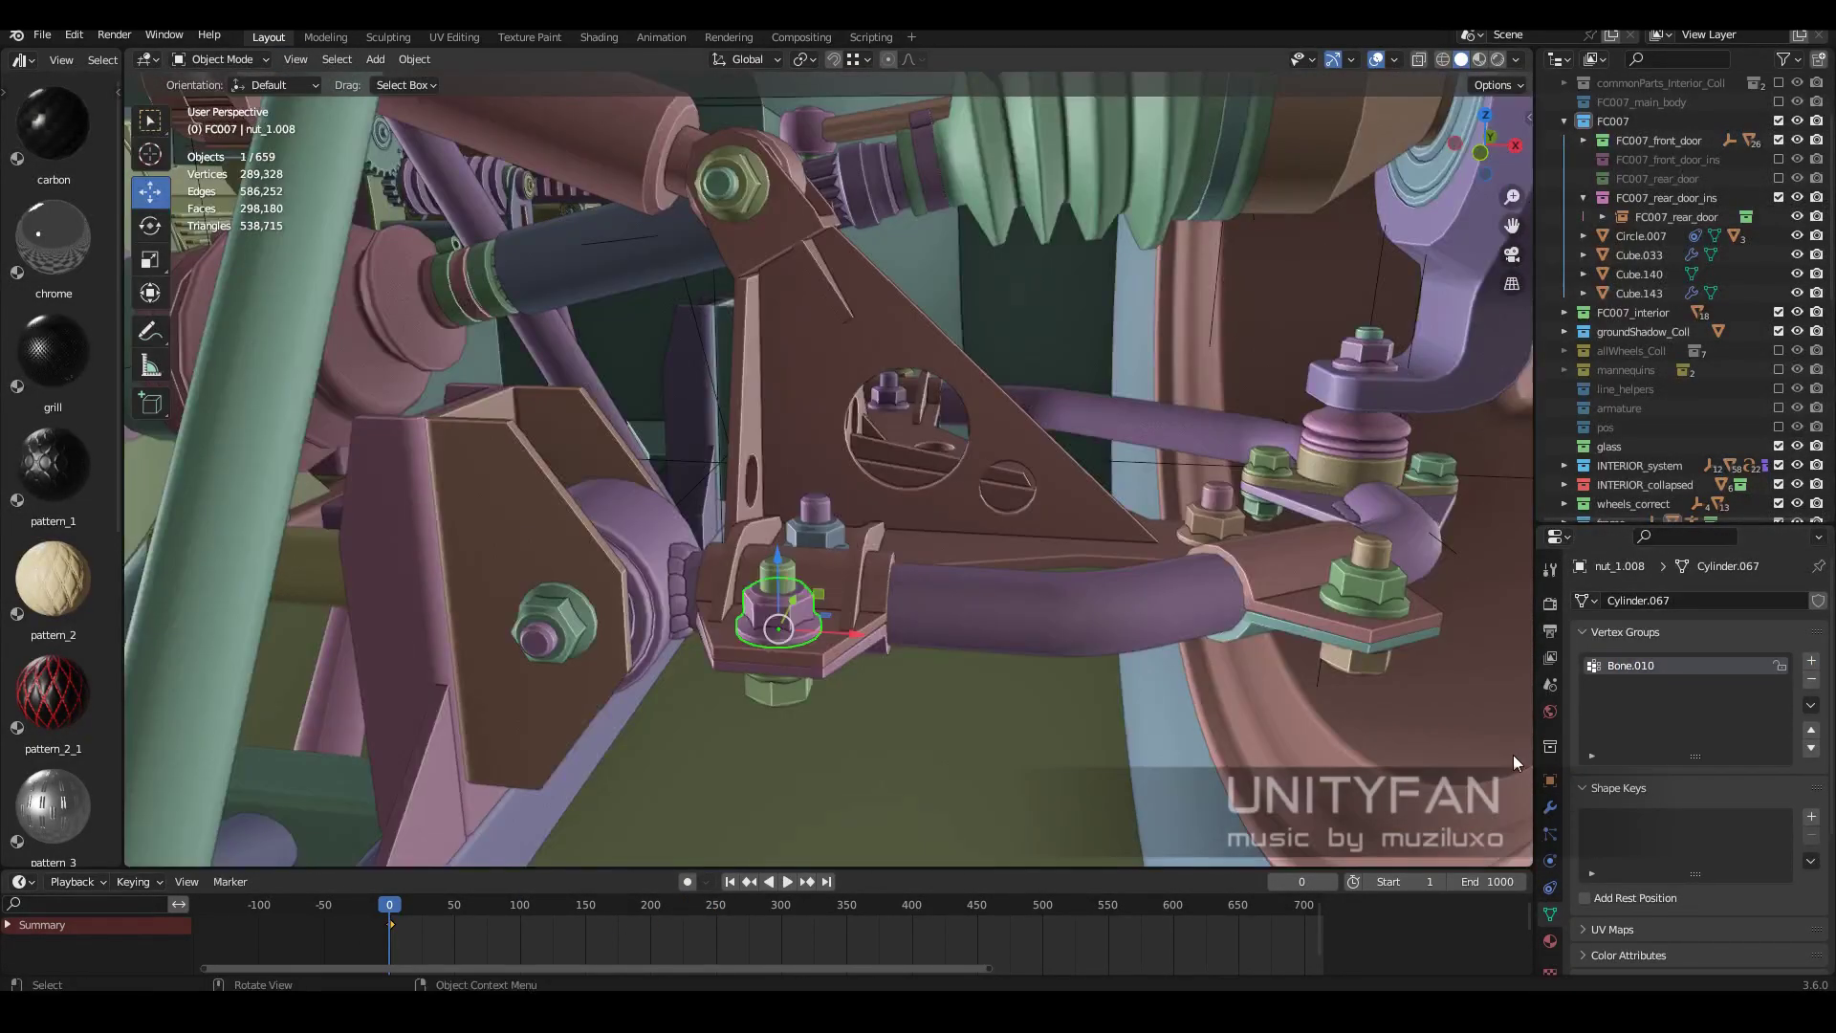
pyautogui.click(1549, 807)
pyautogui.click(1626, 601)
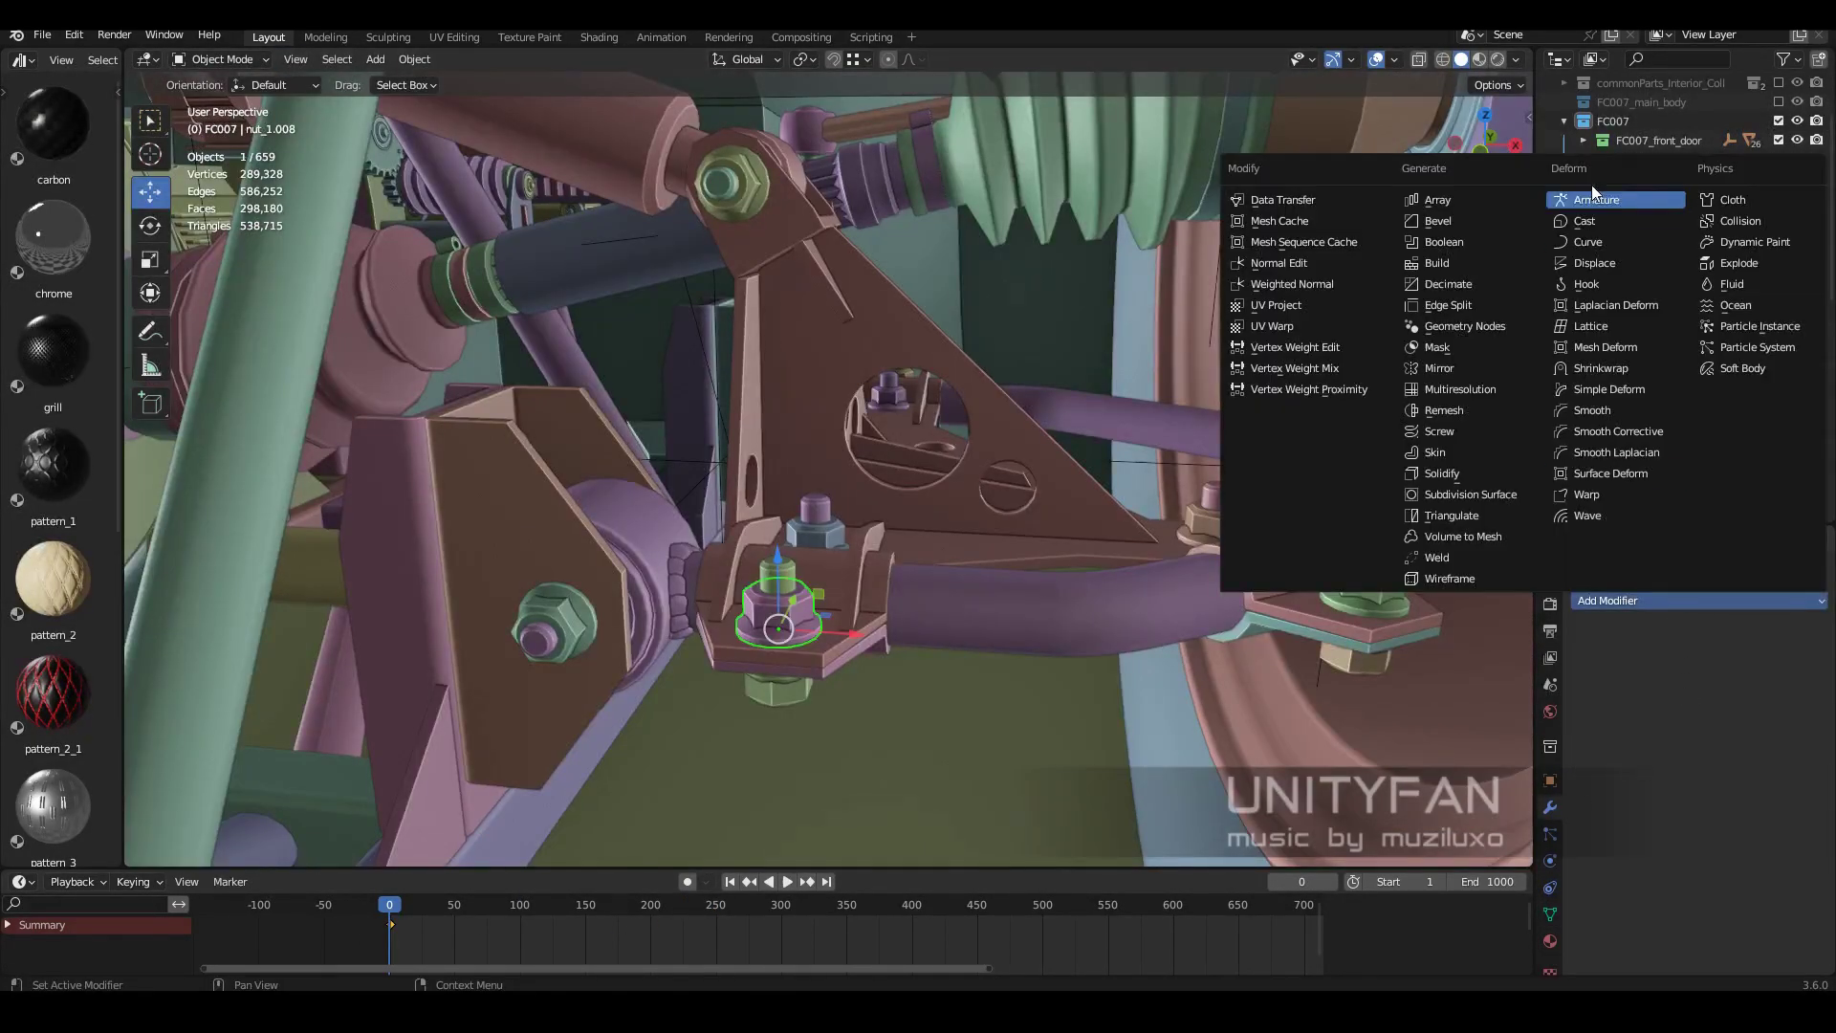
pyautogui.click(1617, 192)
pyautogui.click(1727, 661)
pyautogui.click(1668, 710)
# Play the animation to check the nut follows the rig, then return to frame 0.
pyautogui.press('space')
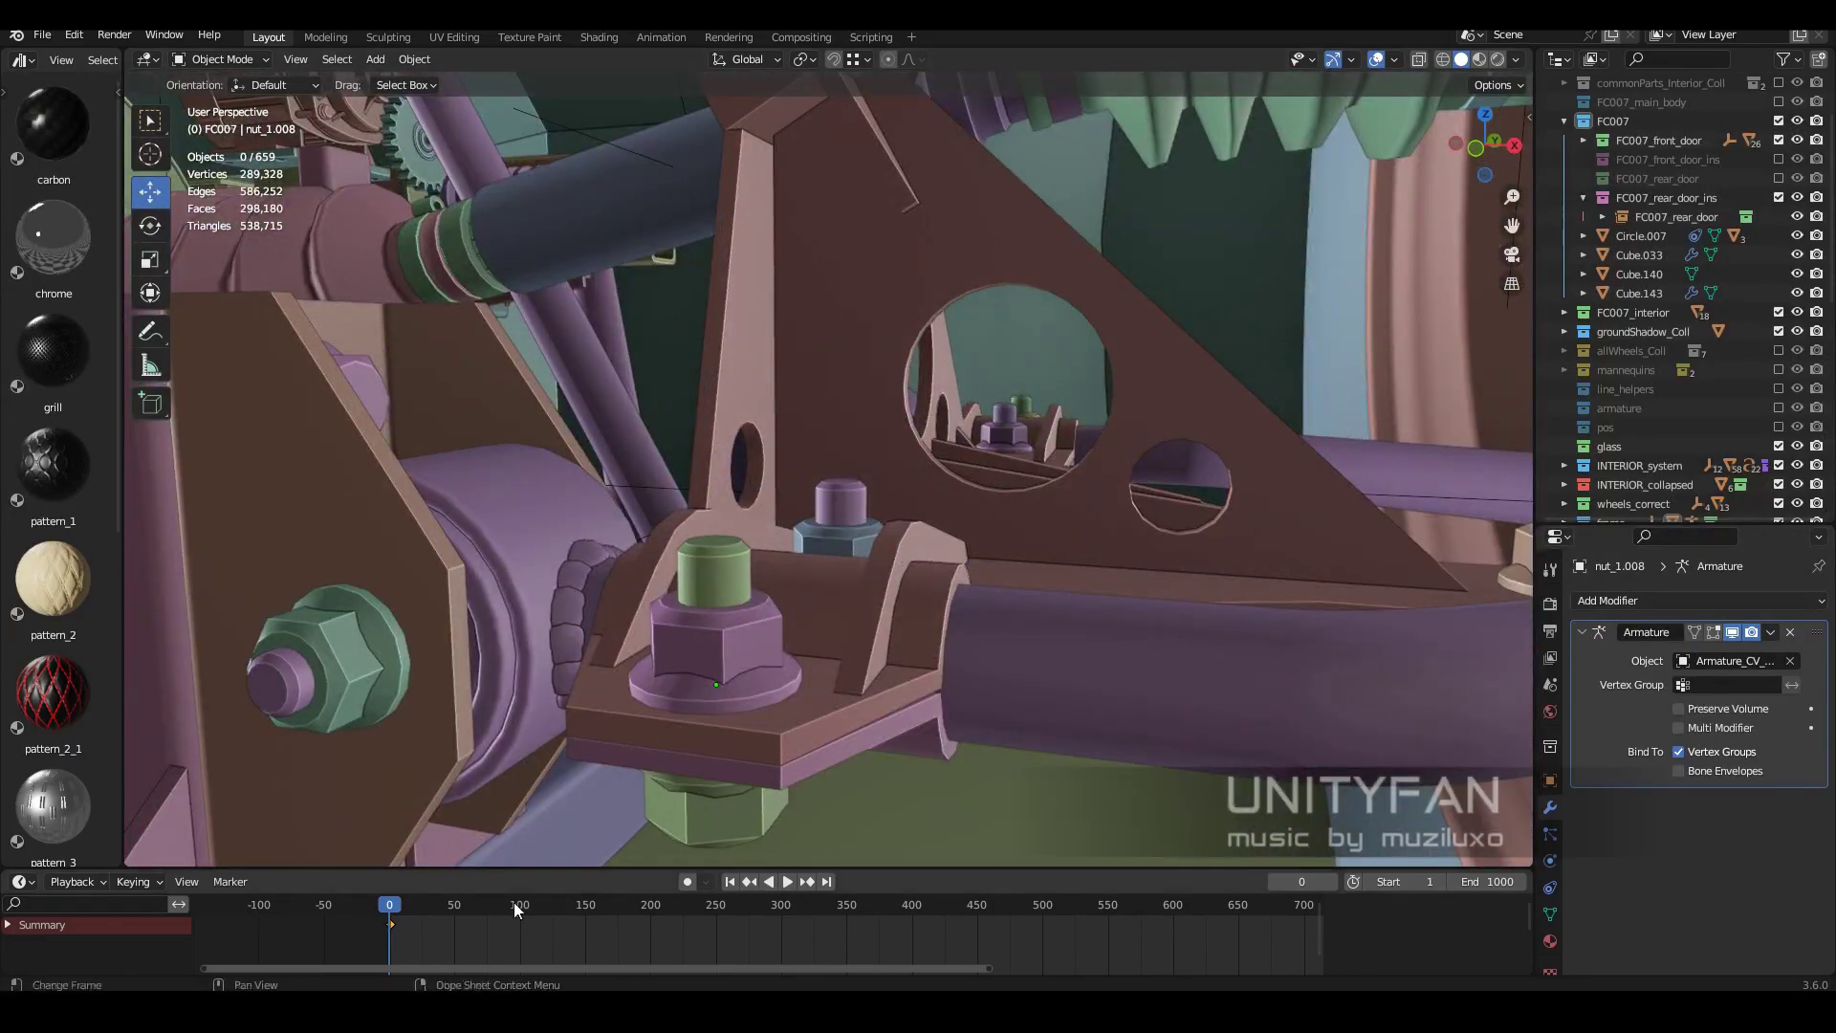
pyautogui.press('space')
pyautogui.moveTo(1040, 631)
pyautogui.mouseDown(button='middle')
pyautogui.moveTo(967, 660)
pyautogui.moveTo(1033, 593)
pyautogui.mouseUp(button='middle')
pyautogui.hotkey('shift', 'Left')
# Select Cylinder.041 and rename its vertex group to Bone.010.
pyautogui.click(1138, 517)
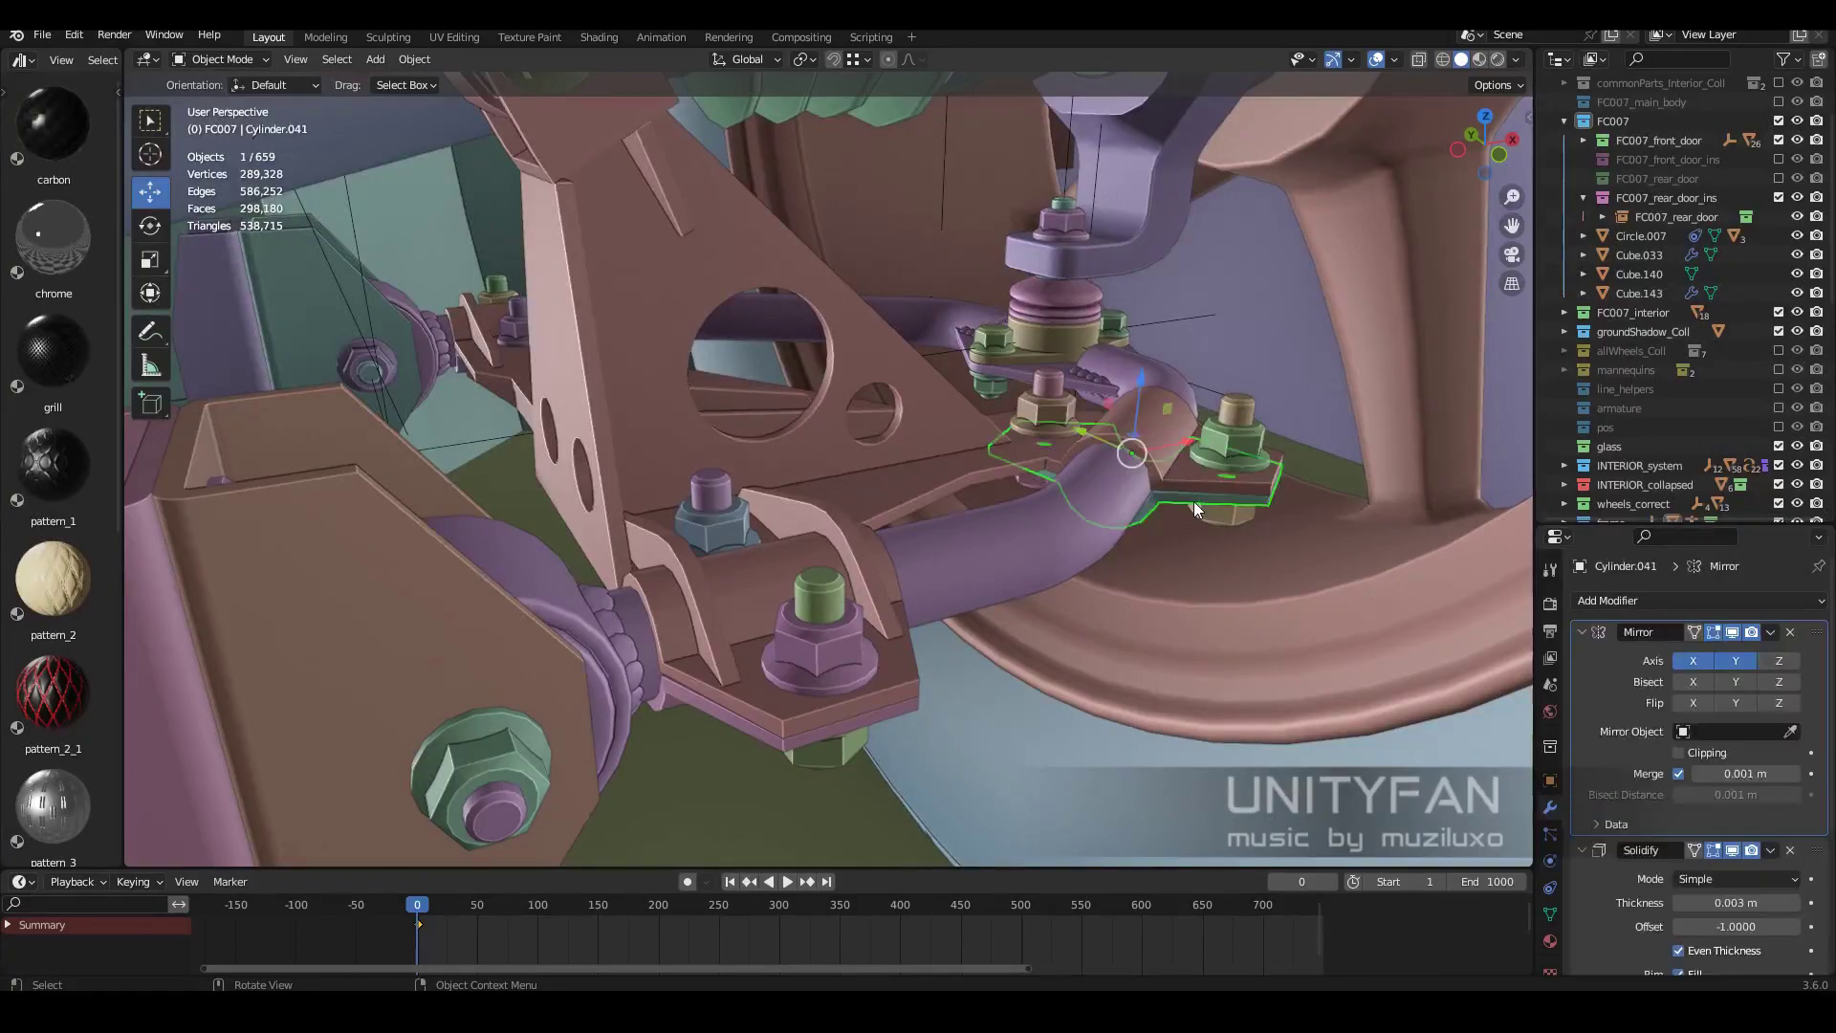
pyautogui.moveTo(1194, 501)
pyautogui.mouseDown(button='middle')
pyautogui.moveTo(1175, 526)
pyautogui.moveTo(1195, 521)
pyautogui.mouseUp(button='middle')
pyautogui.click(1550, 914)
pyautogui.doubleClick(1652, 665)
pyautogui.write('Bone.010')
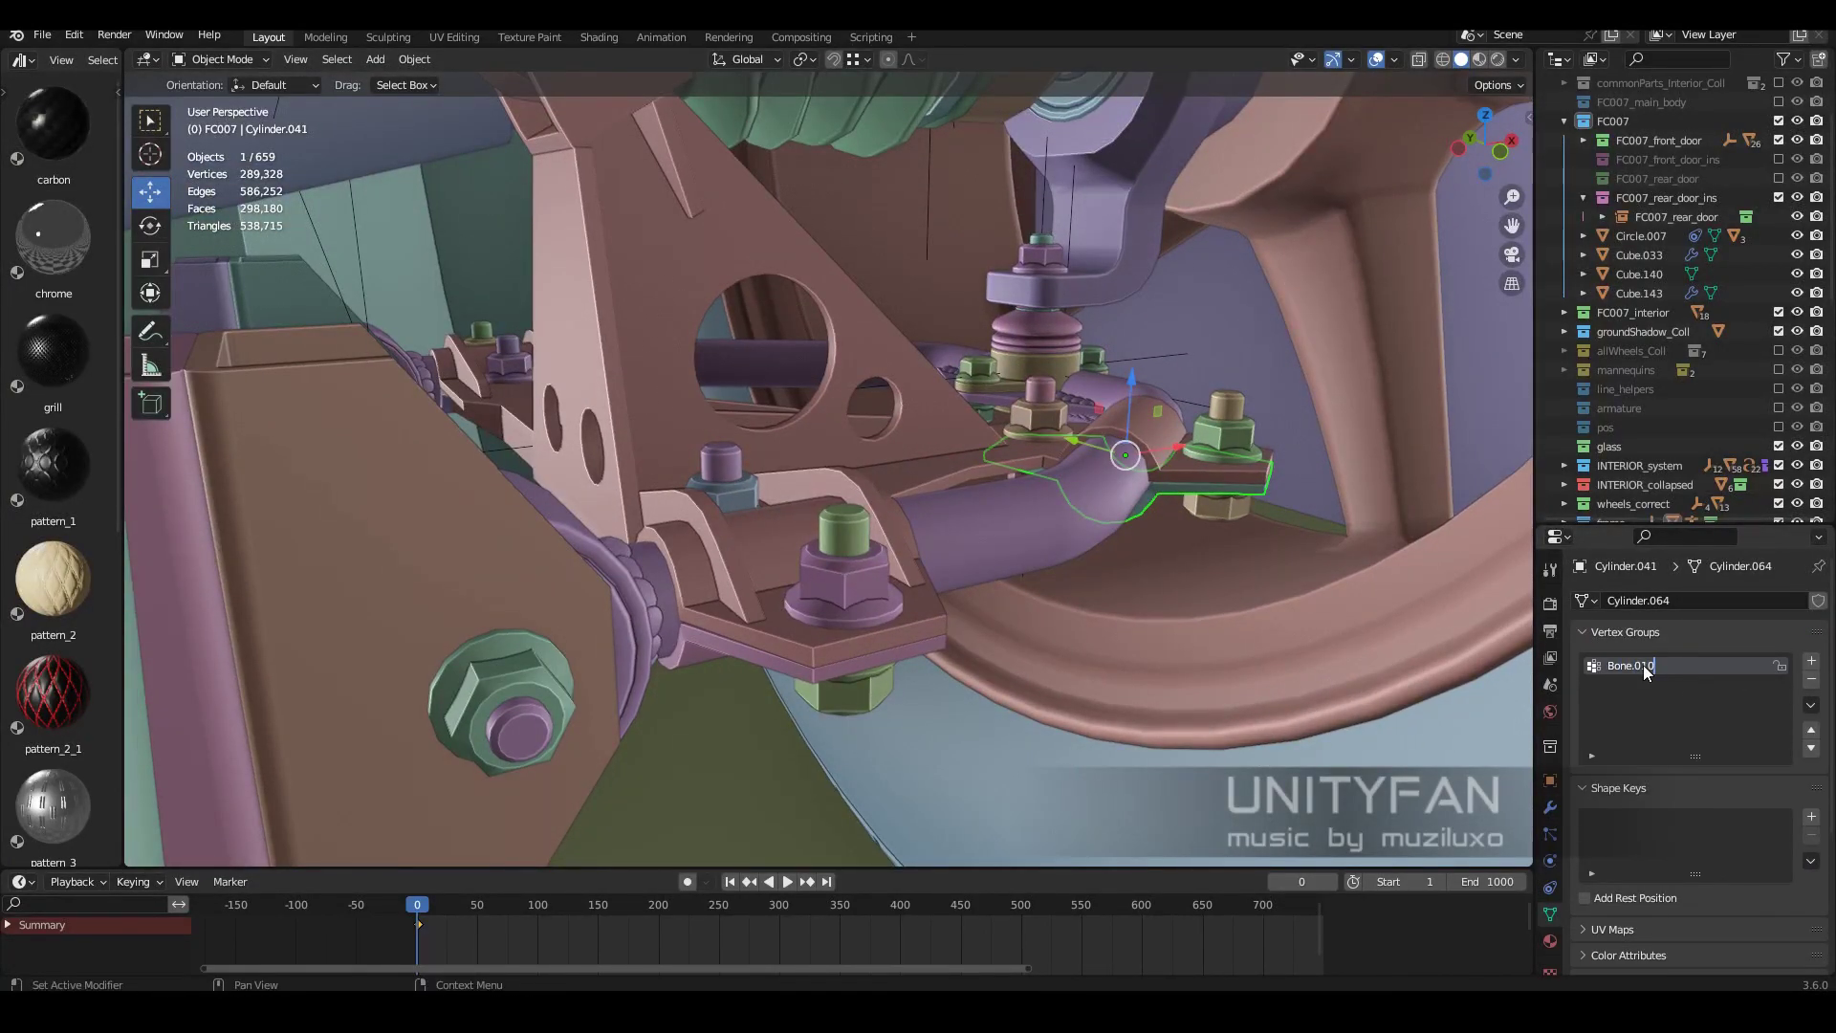
pyautogui.press('Return')
pyautogui.moveTo(1387, 765); pyautogui.dragTo(1470, 806, button='middle')
# Add an Armature modifier to the curved link Cylinder.041.
pyautogui.click(1607, 601)
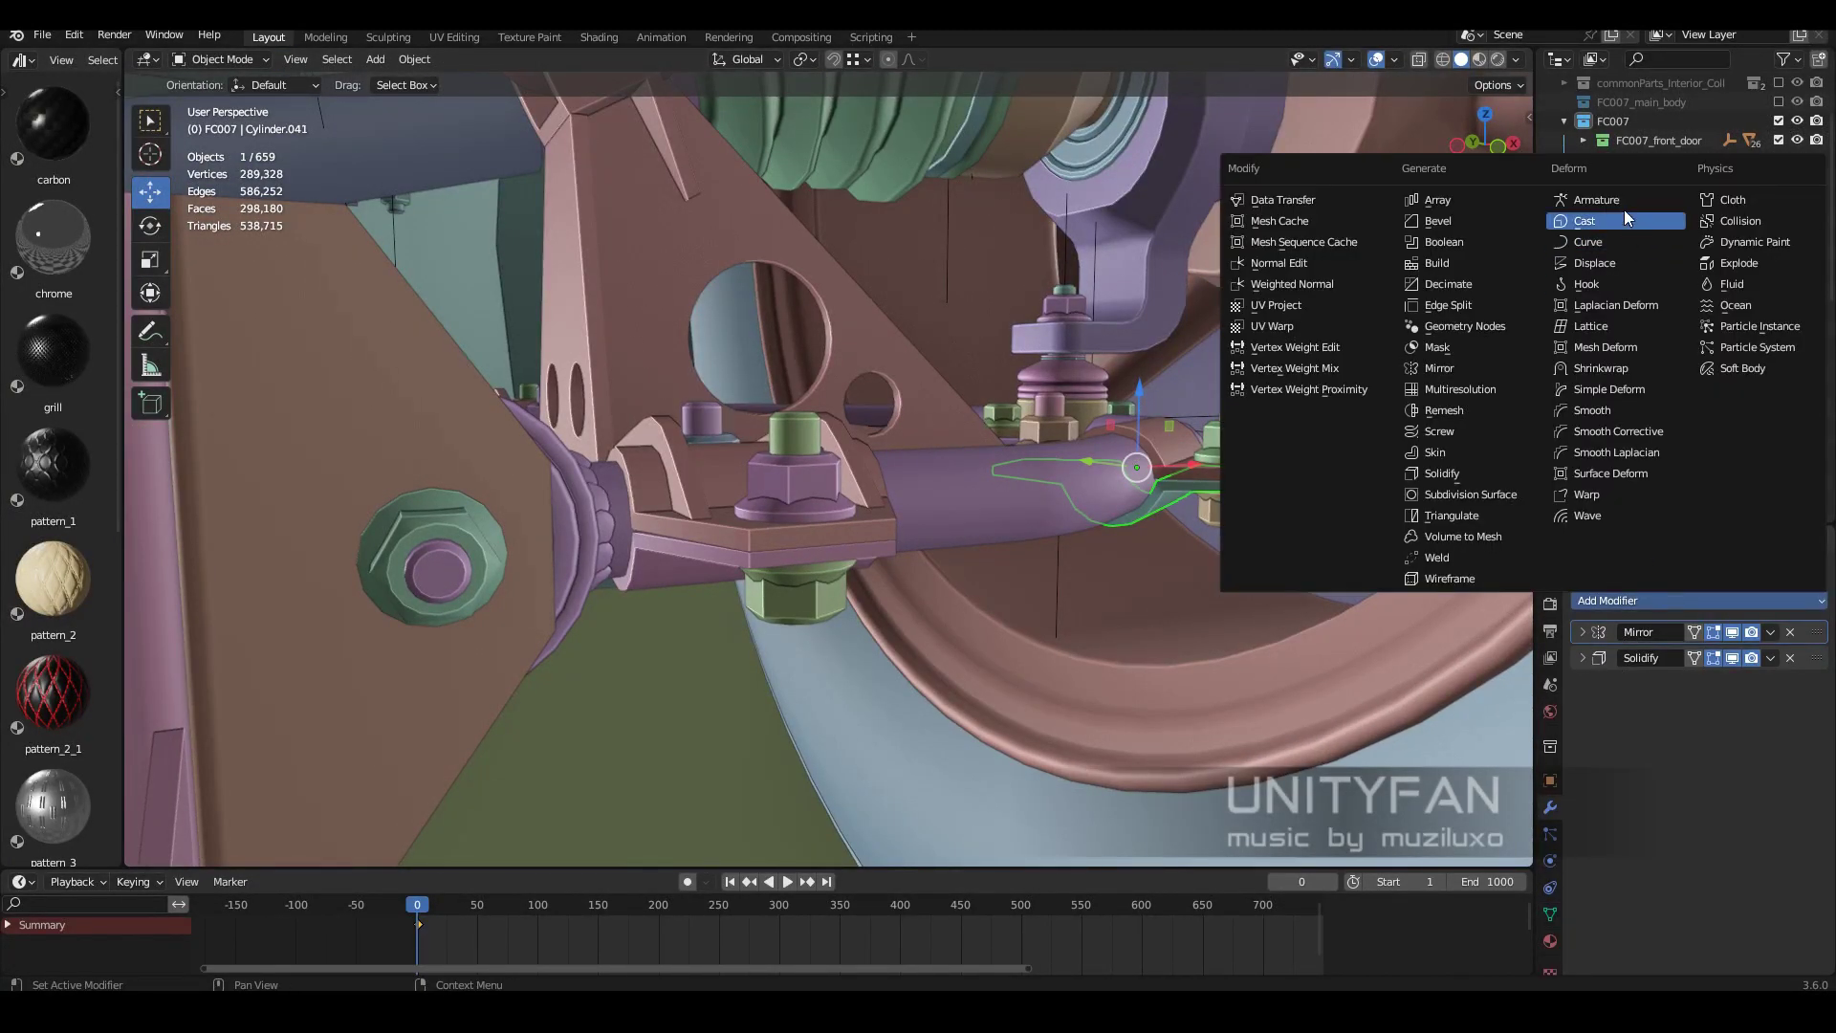
pyautogui.click(1573, 196)
pyautogui.click(1712, 713)
pyautogui.press('Tab')
pyautogui.moveTo(1205, 622); pyautogui.dragTo(1160, 601, button='middle')
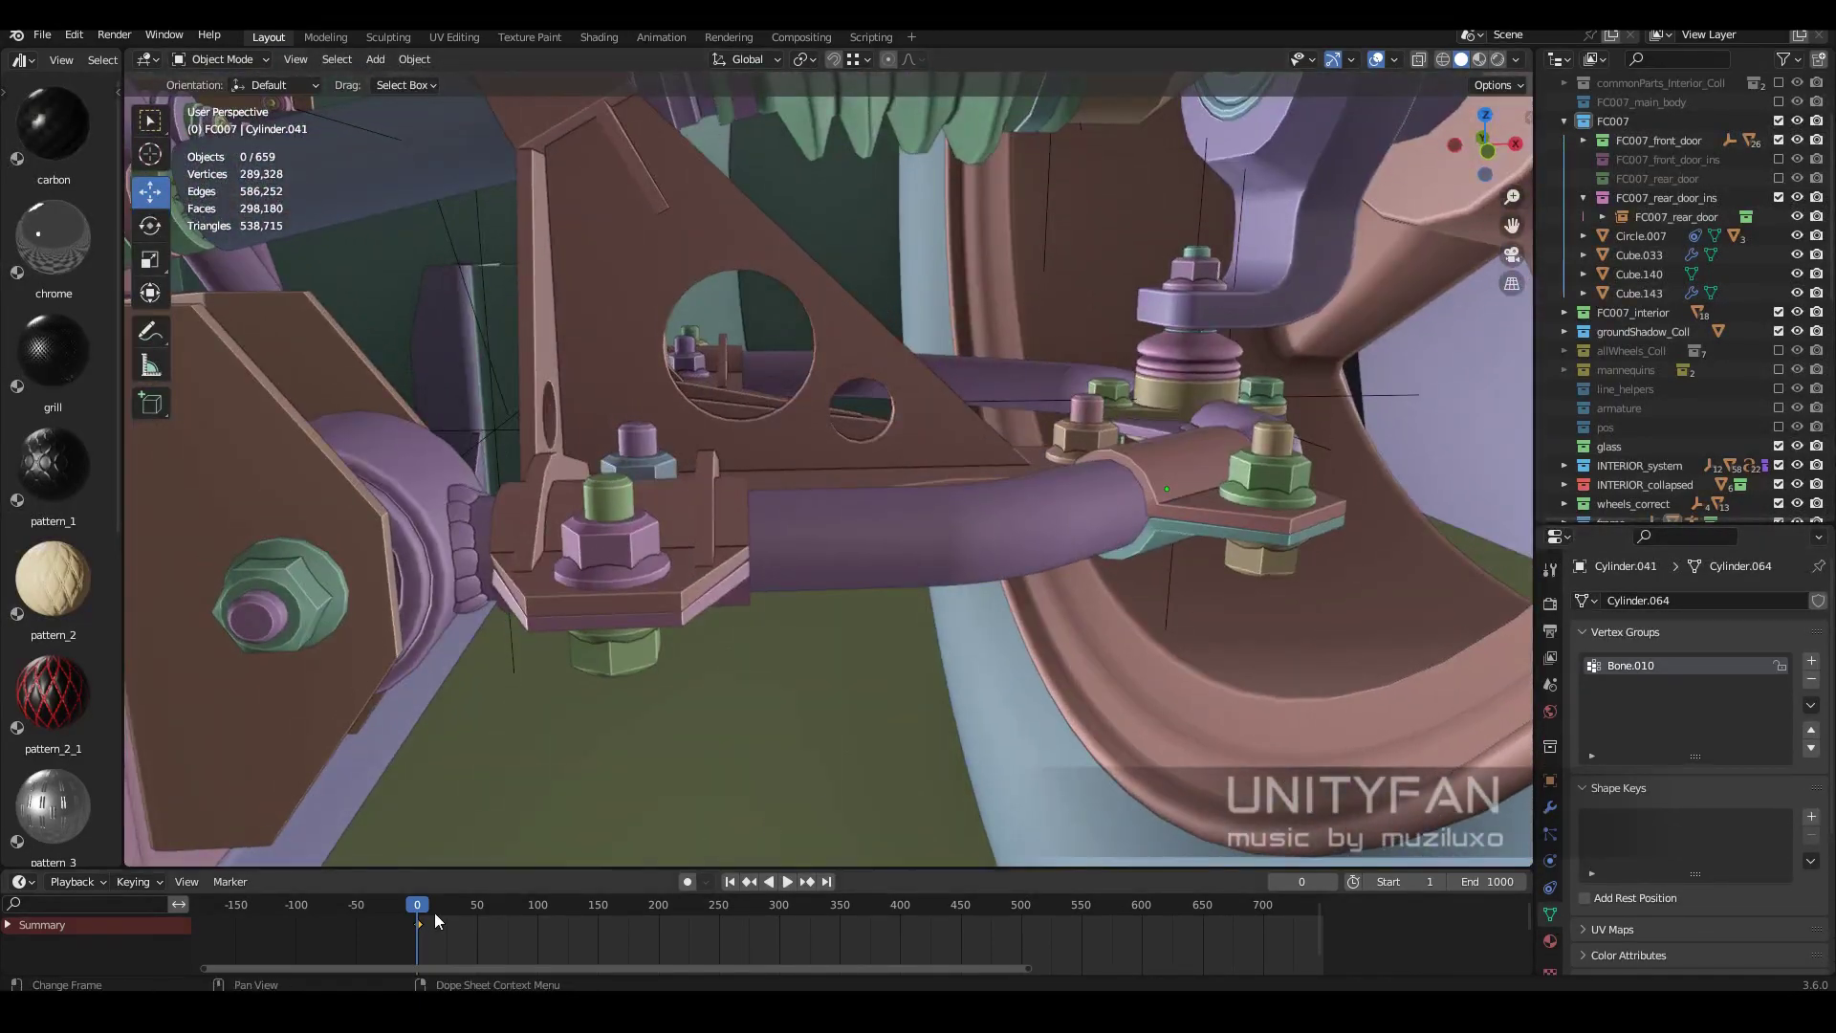
# Play and scrub the animation to test the rig, then select nut_1.007.
pyautogui.click(703, 913)
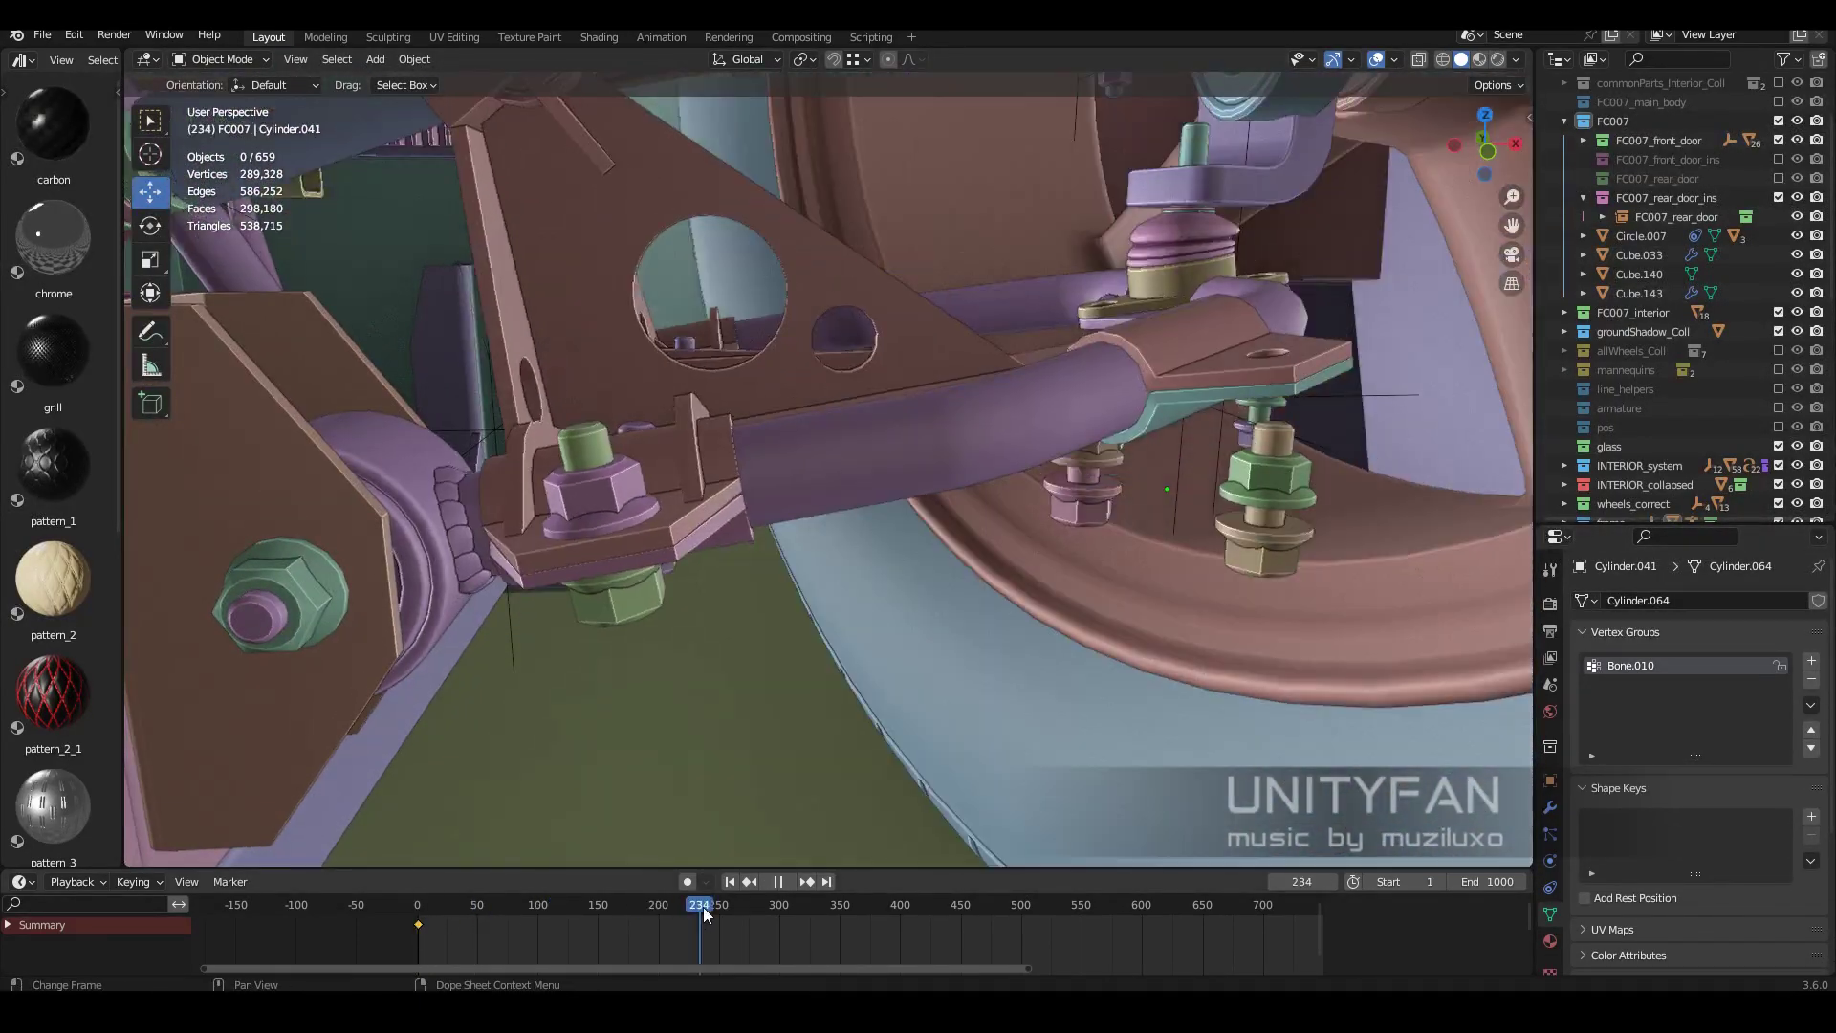
pyautogui.moveTo(703, 913); pyautogui.dragTo(379, 918)
pyautogui.press('Escape')
pyautogui.click(626, 522)
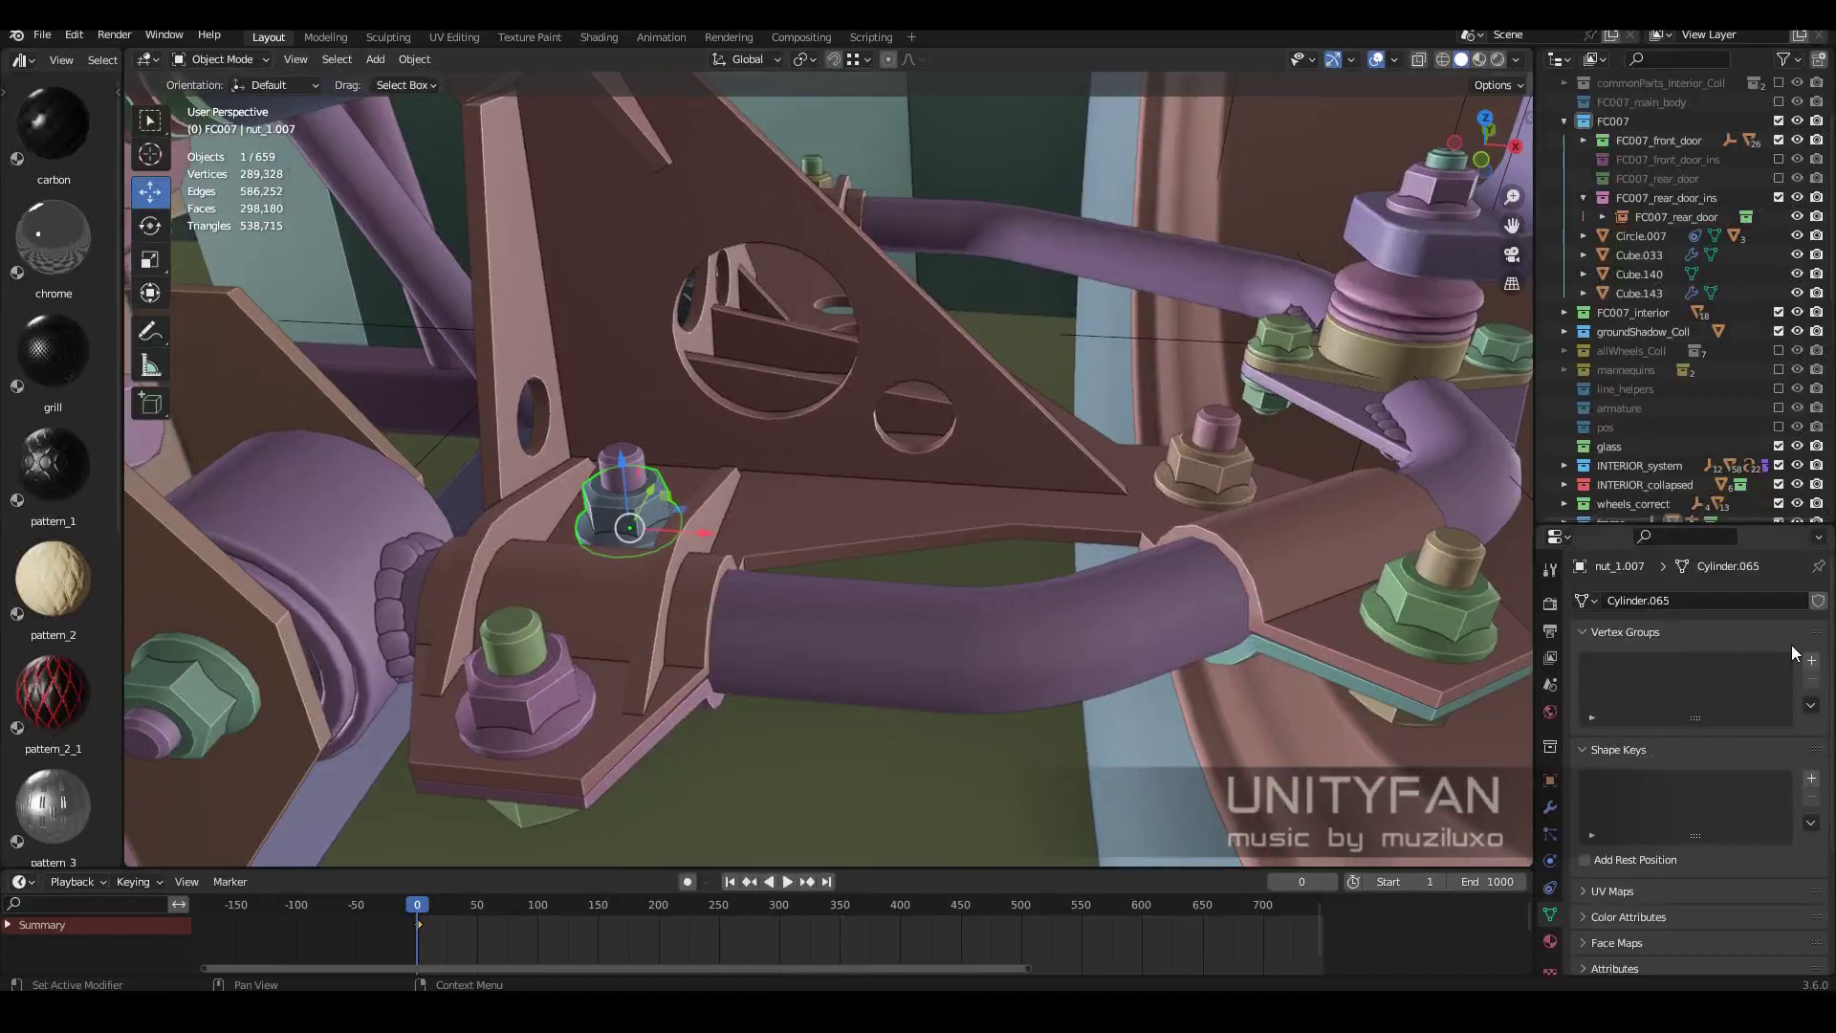
# Add an Armature modifier to nut_1.007.
pyautogui.moveTo(928, 710)
pyautogui.mouseDown(button='middle')
pyautogui.moveTo(1156, 676)
pyautogui.moveTo(1243, 689)
pyautogui.mouseUp(button='middle')
pyautogui.click(1551, 807)
pyautogui.click(1636, 600)
pyautogui.click(1588, 573)
# Add an Armature modifier to bolt_1.
pyautogui.click(1551, 913)
pyautogui.moveTo(951, 521); pyautogui.dragTo(861, 498, button='middle')
pyautogui.click(751, 478)
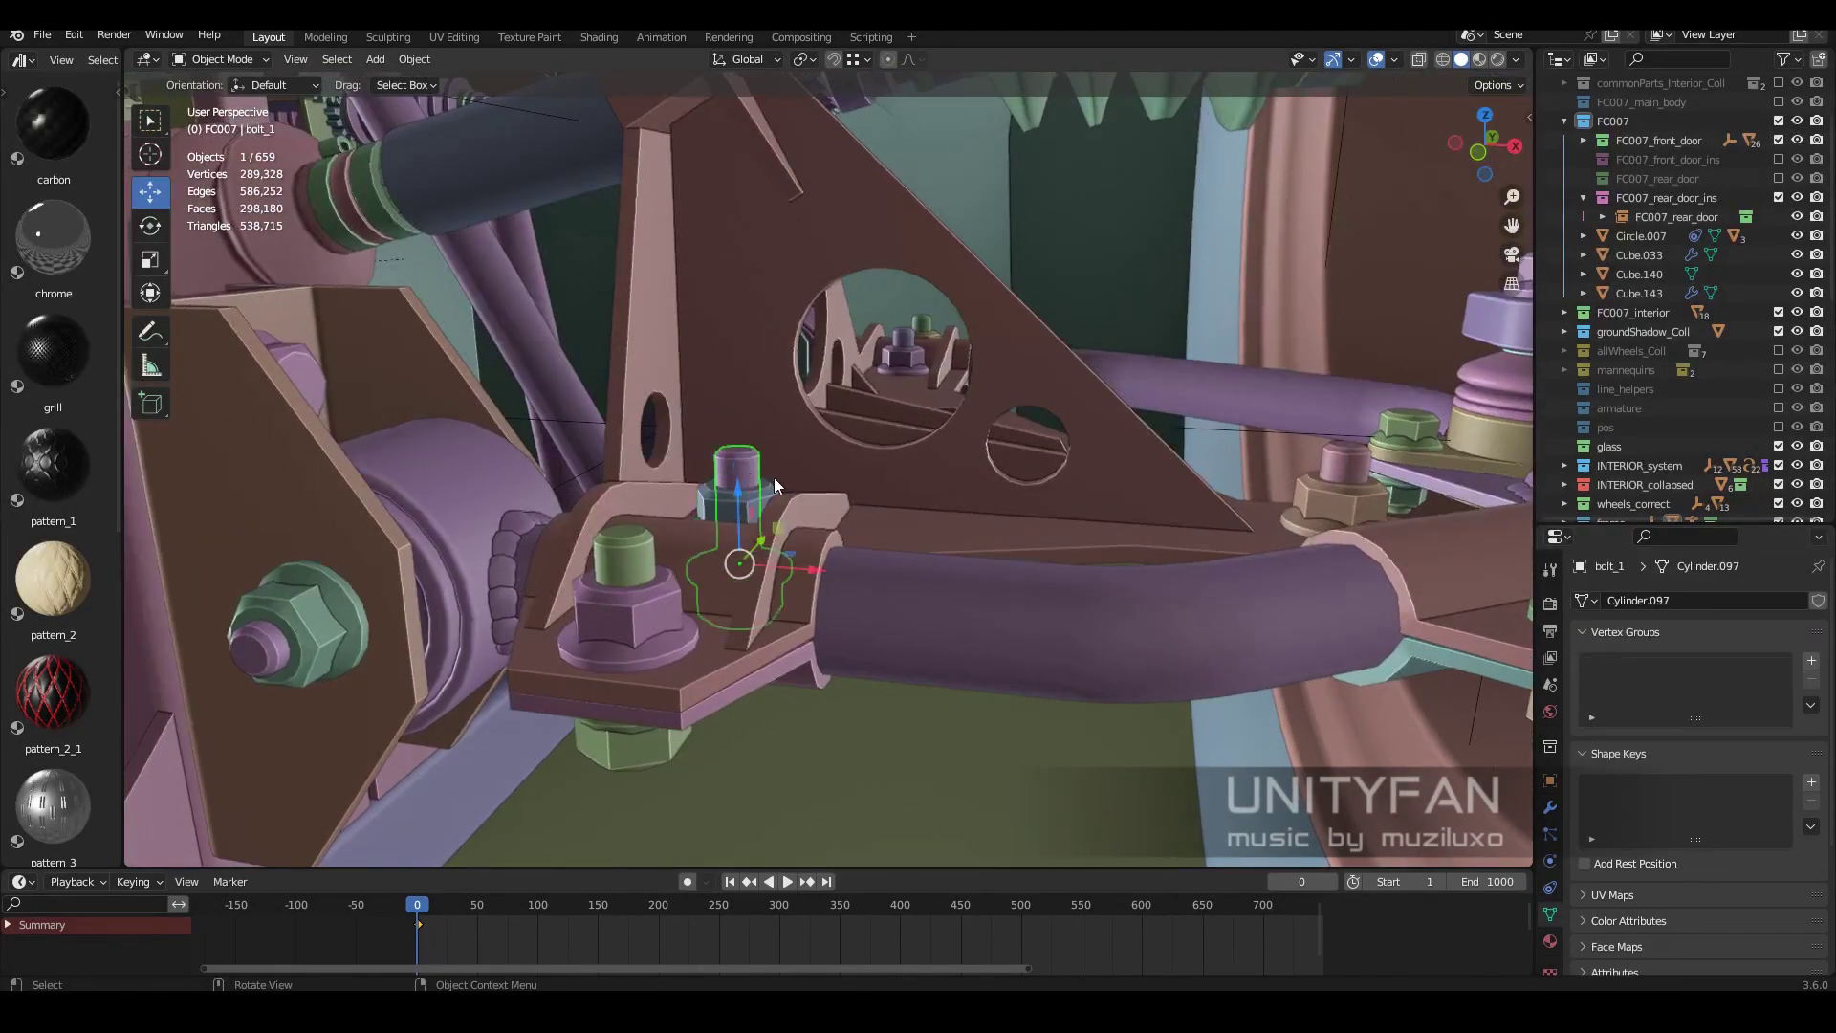
pyautogui.moveTo(1107, 636); pyautogui.dragTo(724, 544, button='middle')
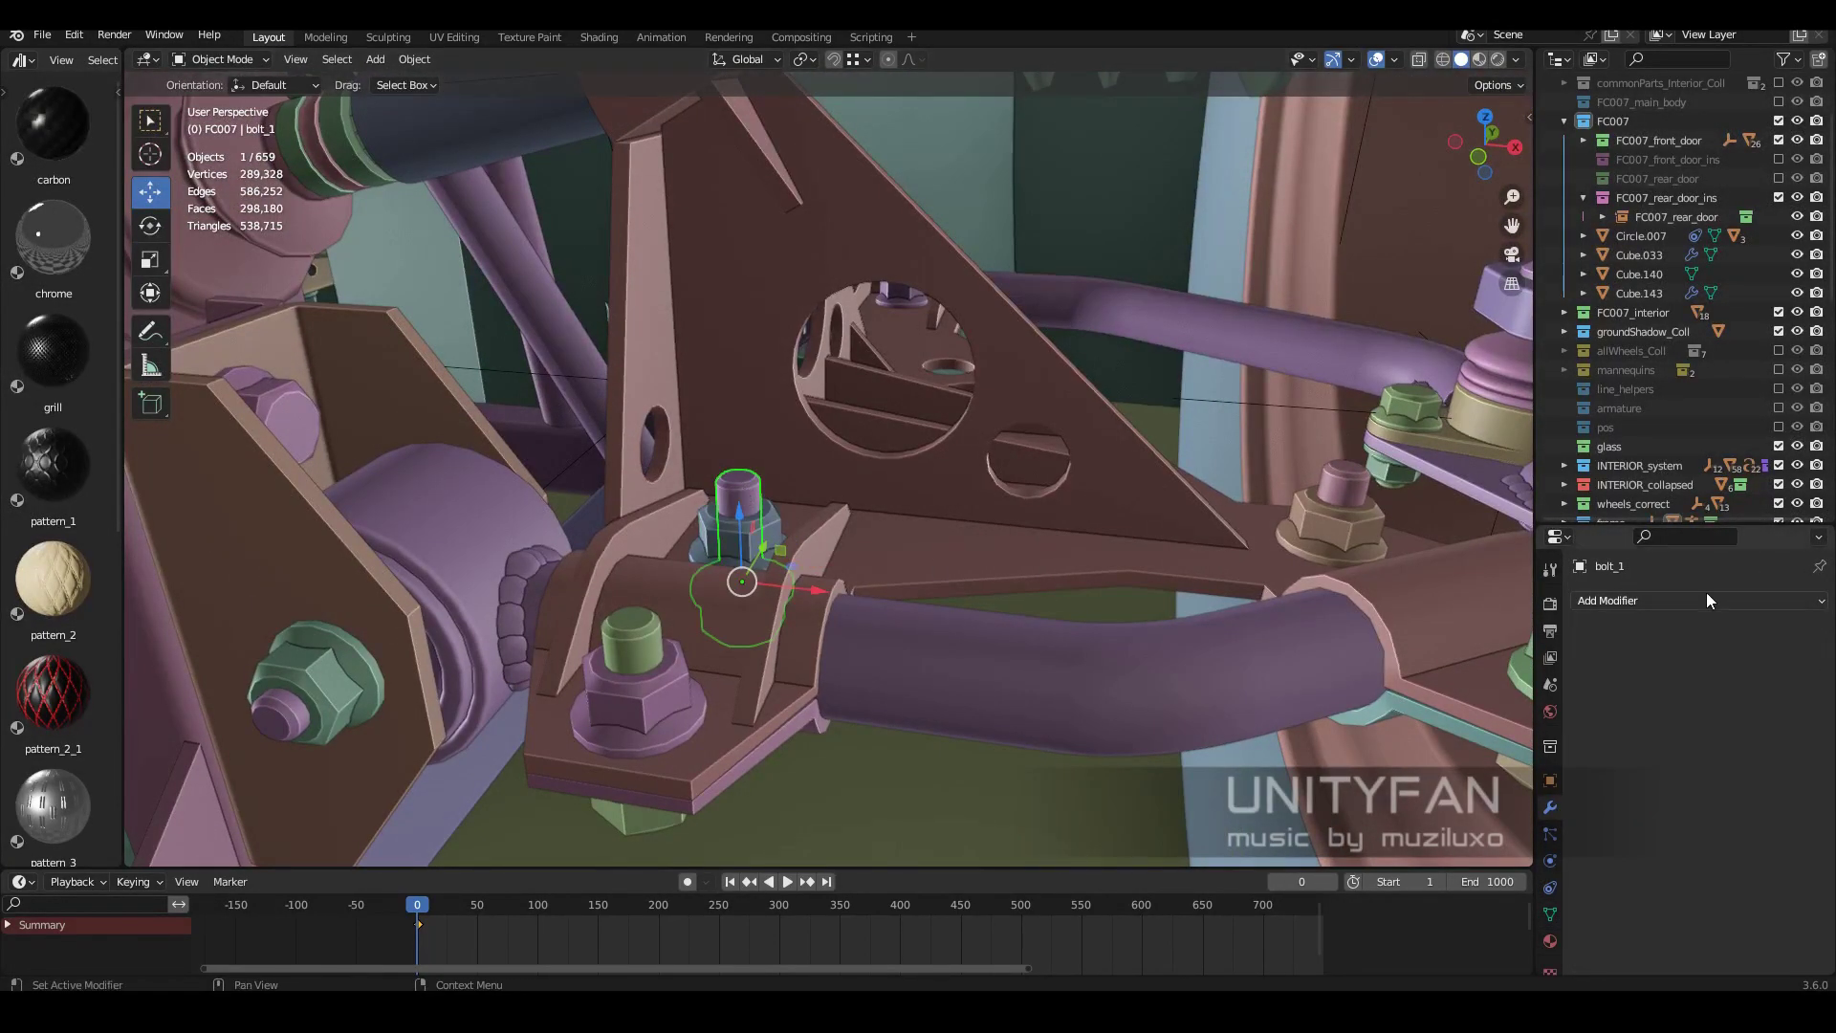
pyautogui.click(1698, 600)
pyautogui.click(1607, 196)
pyautogui.moveTo(956, 536); pyautogui.dragTo(885, 520, button='middle')
# Play the animation to check the rig and narrow the selection to the bolt.
pyautogui.press('space')
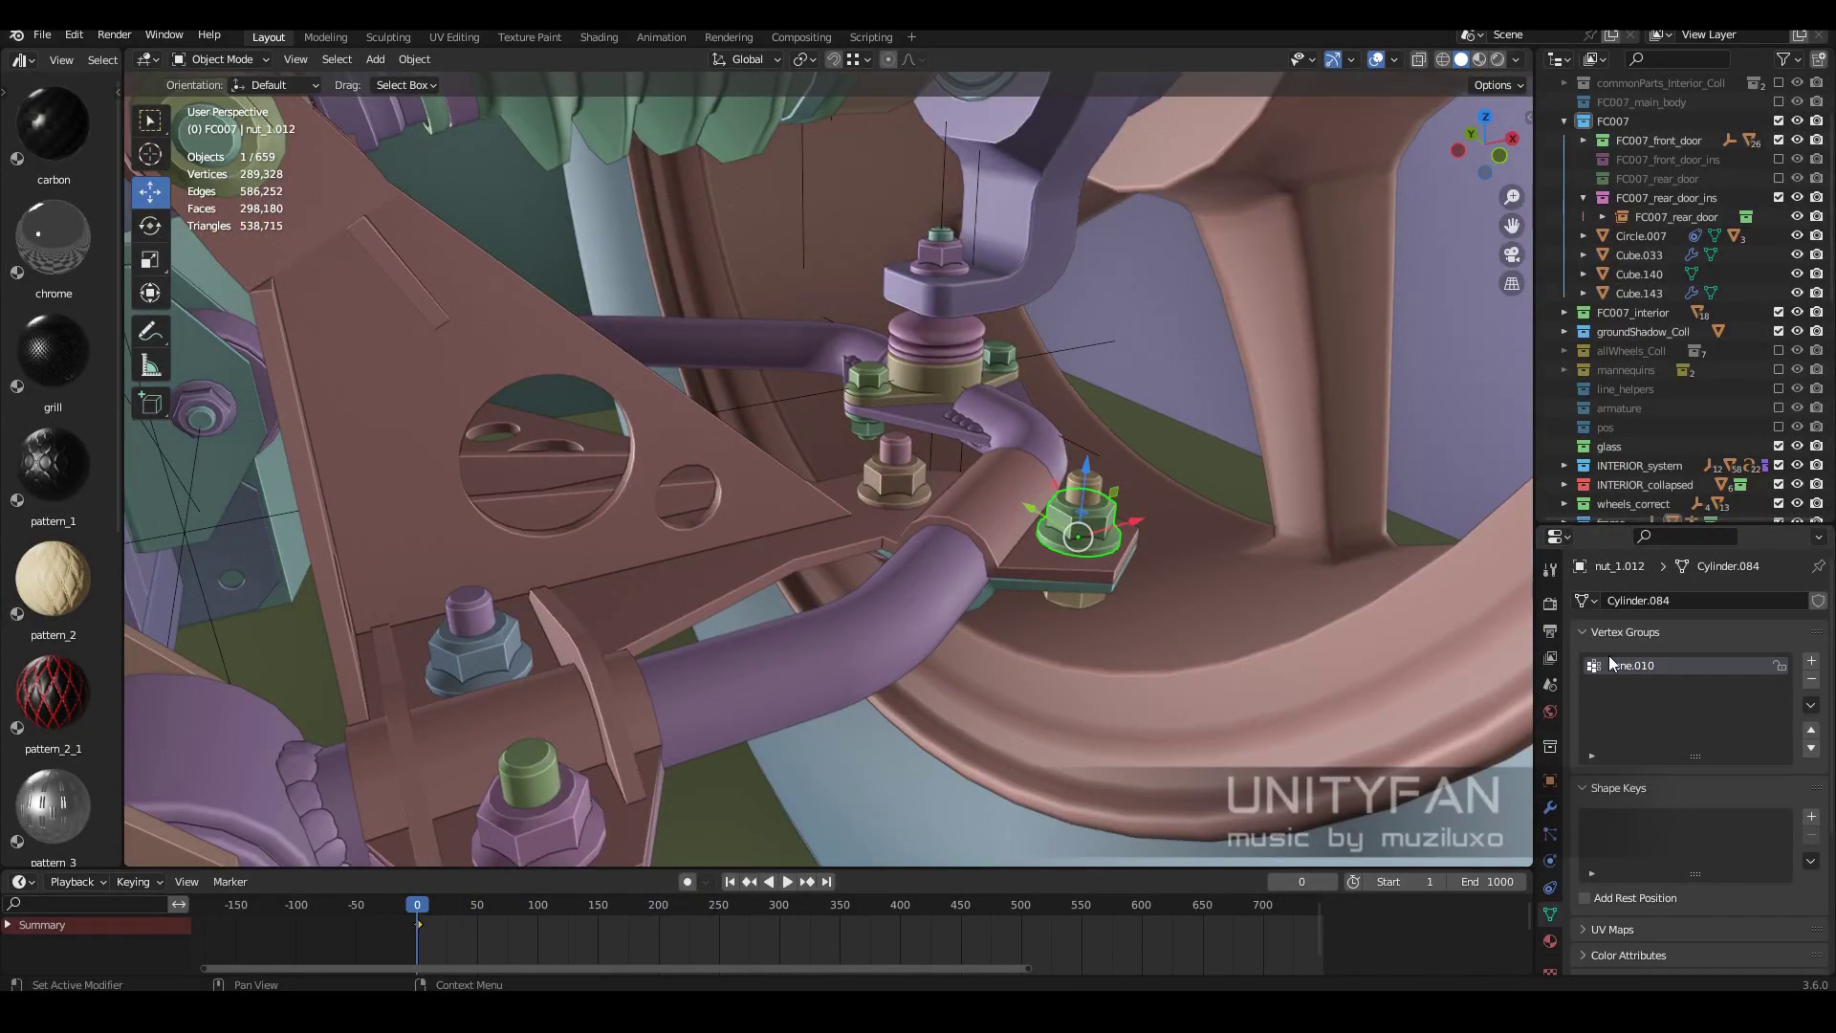
pyautogui.press('Tab')
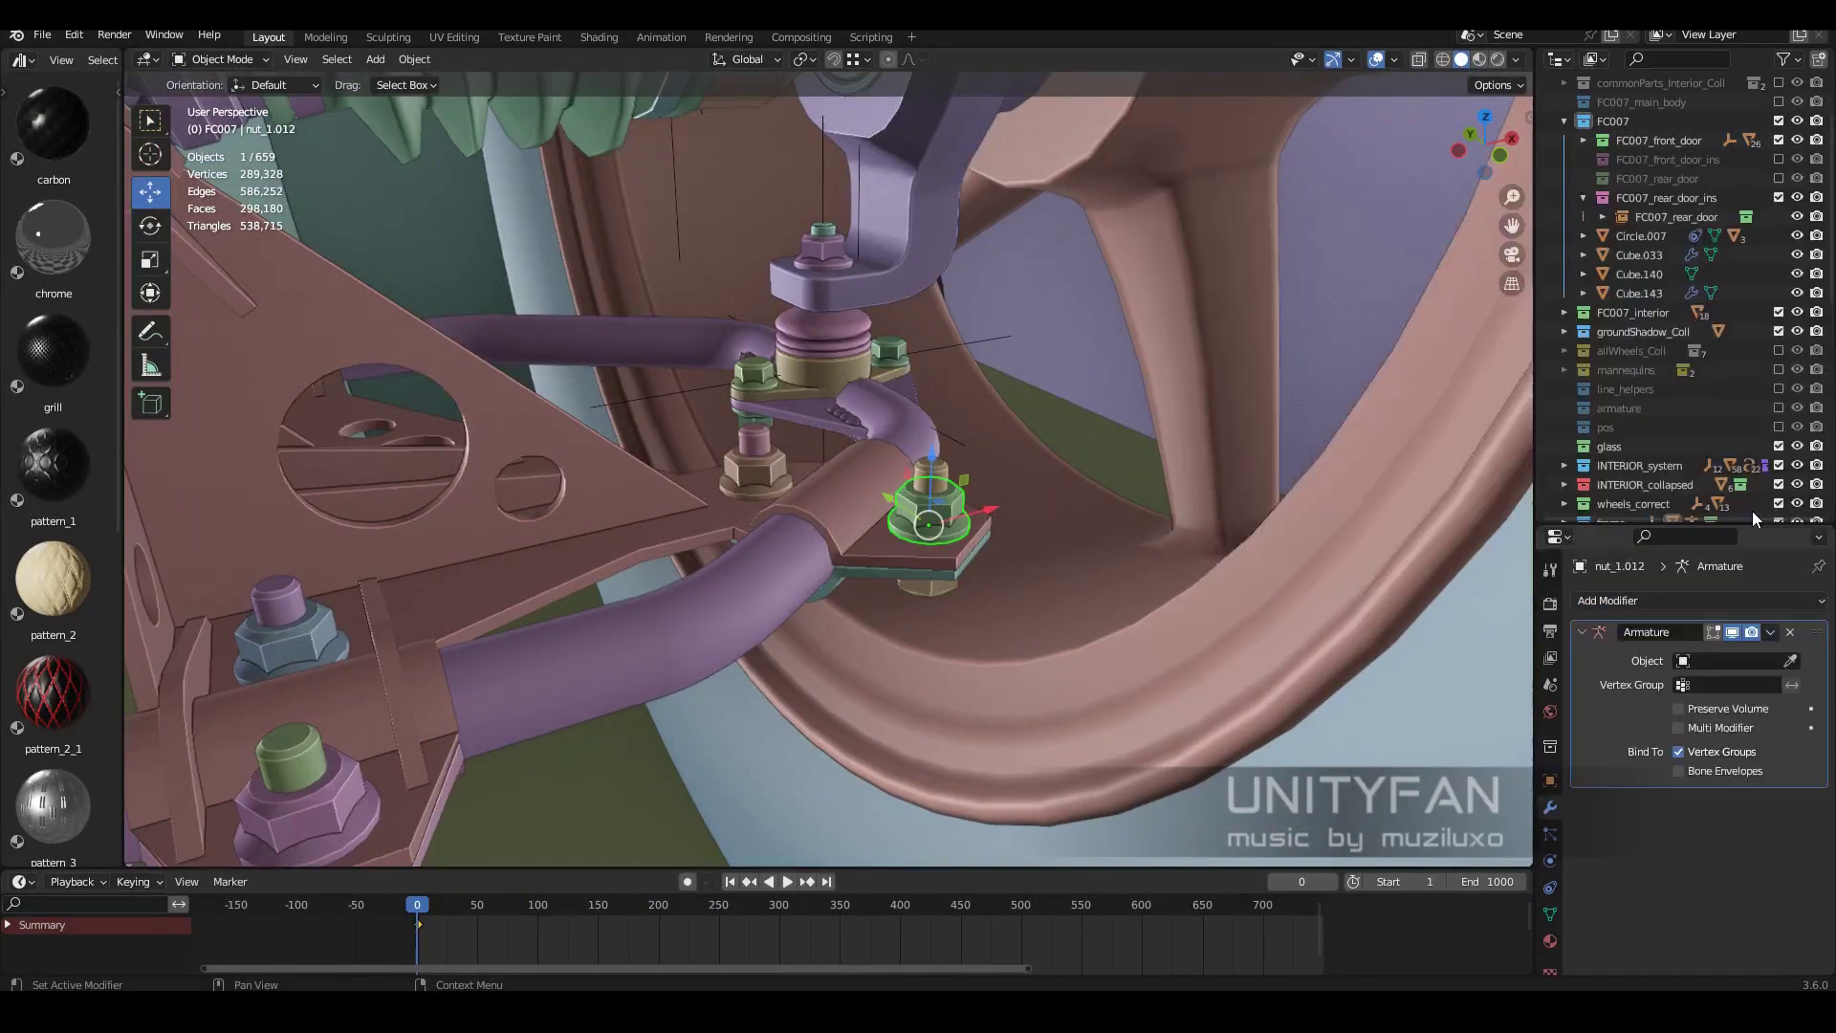
pyautogui.scroll(2, 1078, 583)
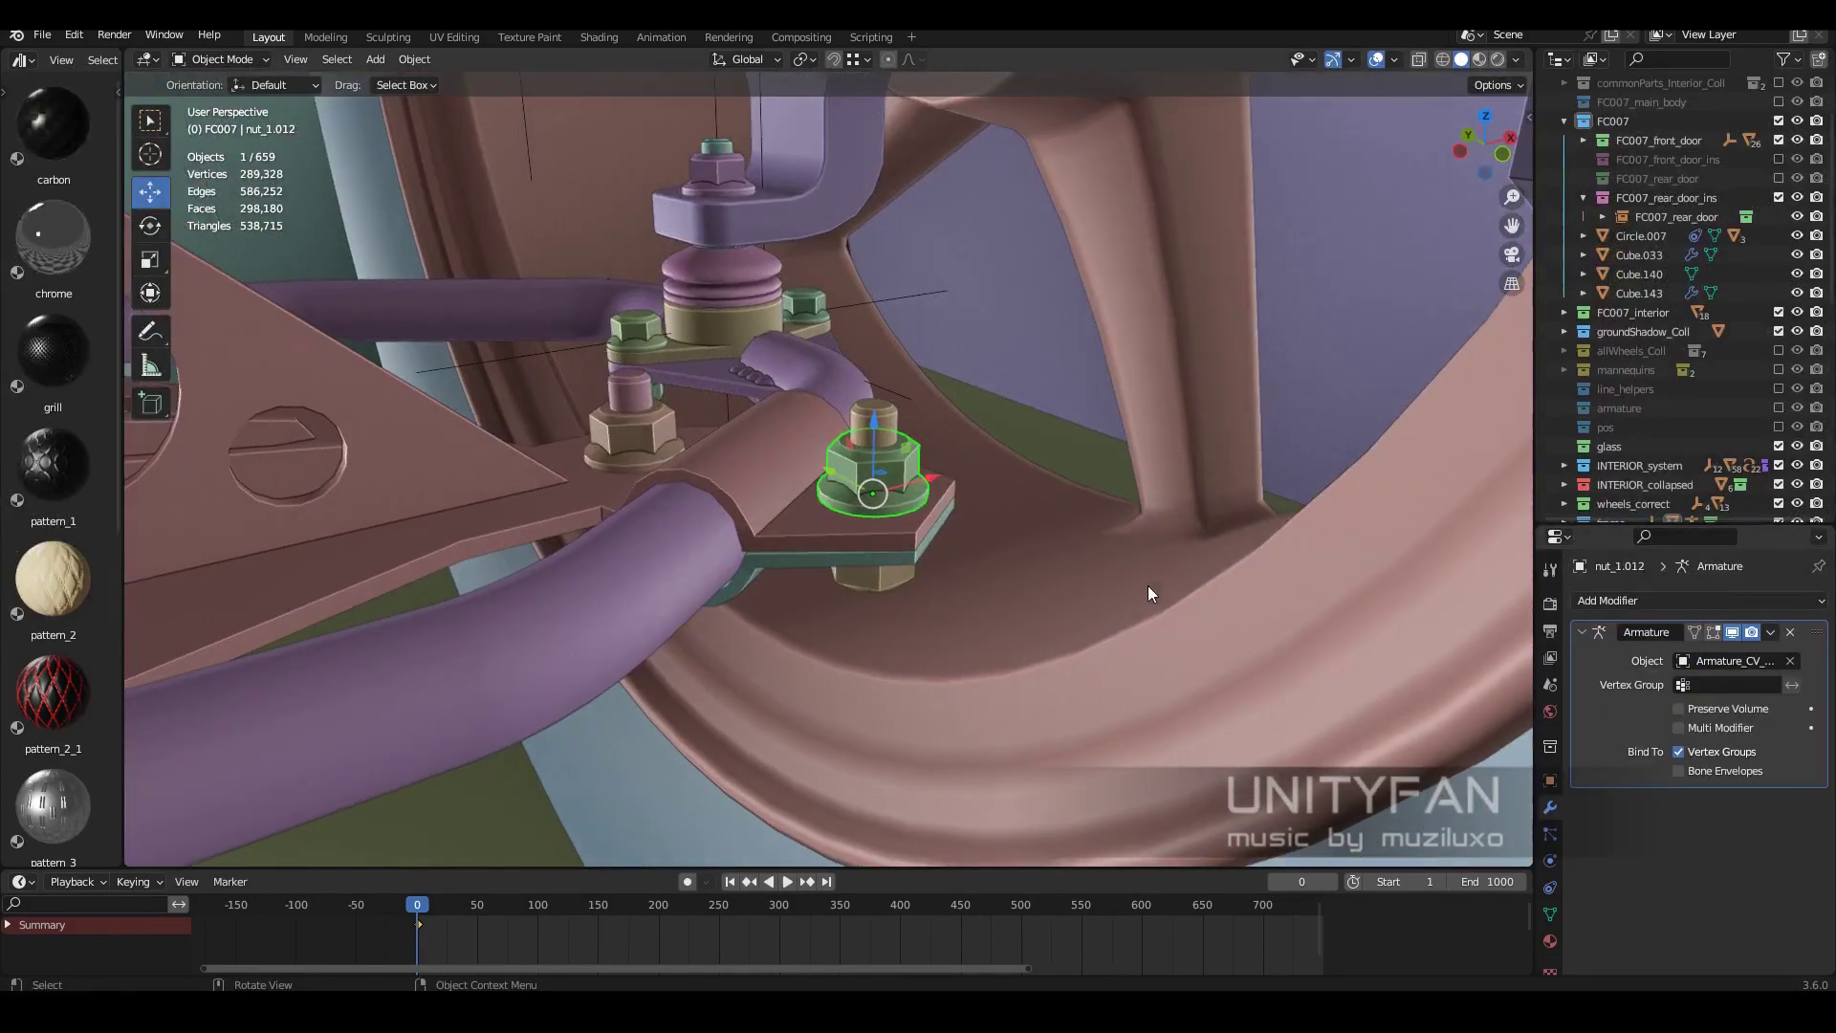
pyautogui.click(878, 591)
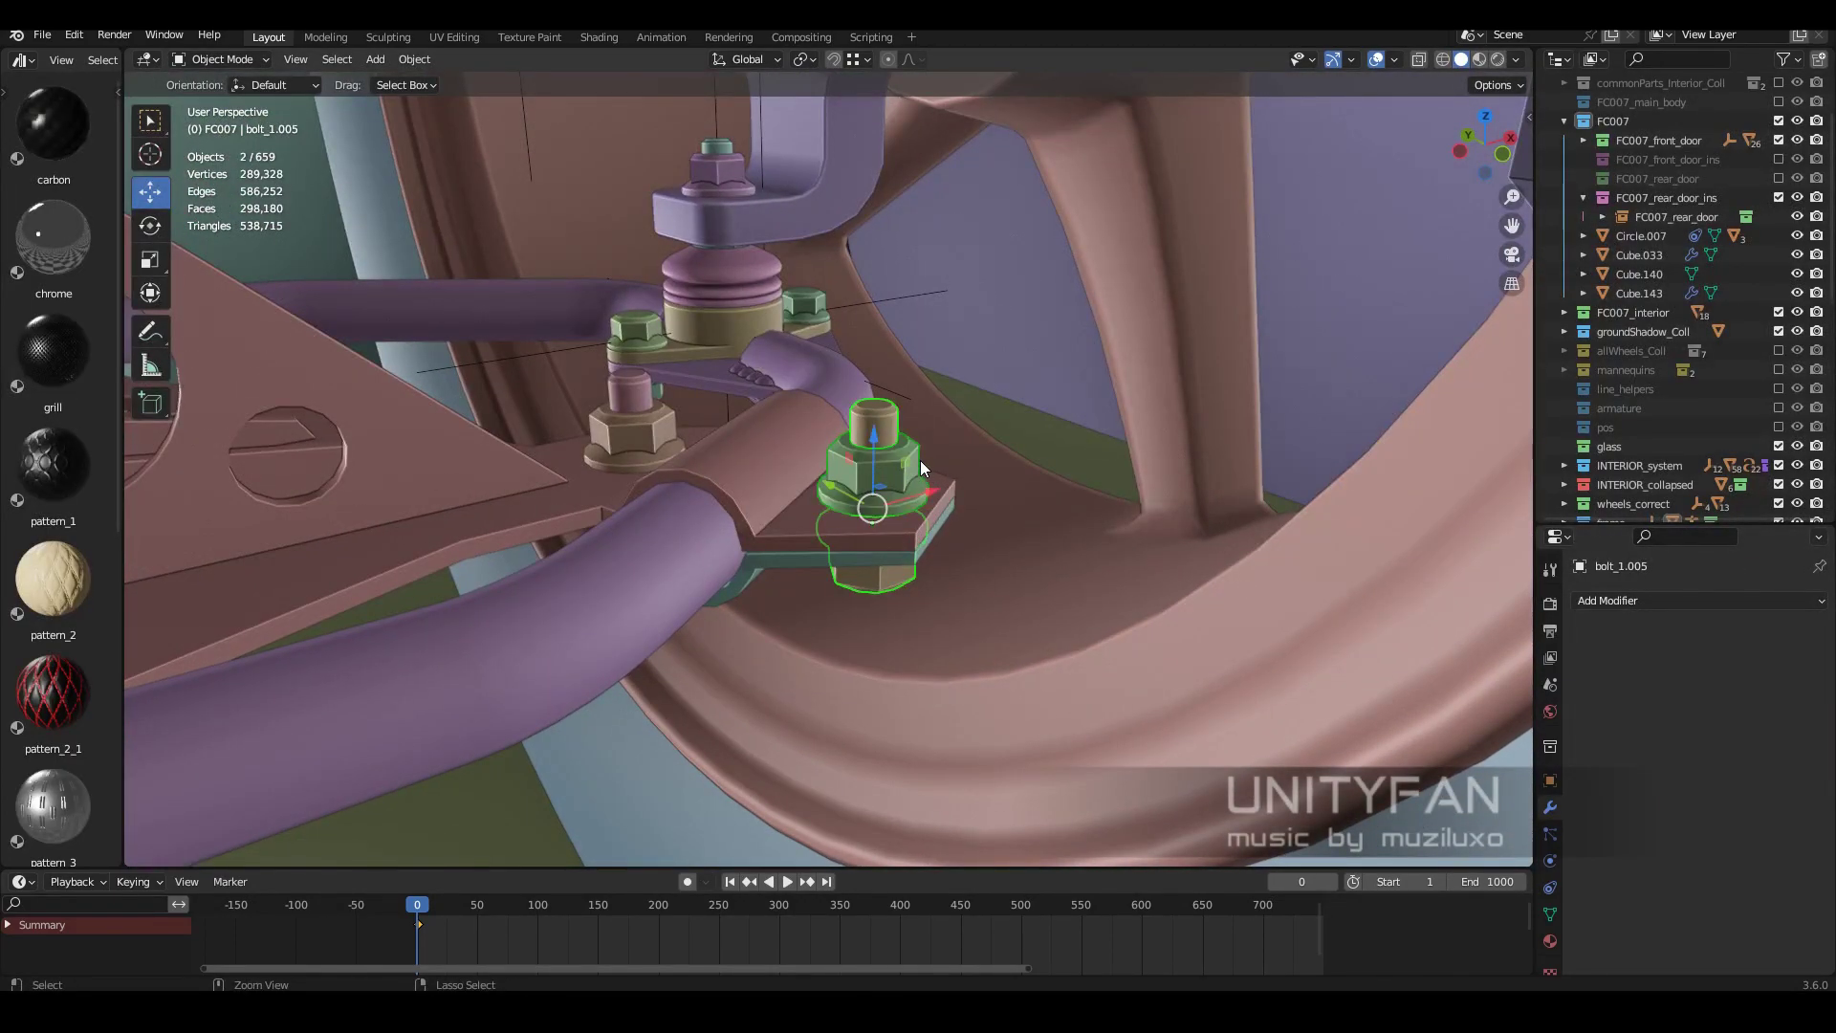
# Add a new vertex group named Bone.010 to bolt_1.005.
pyautogui.click(890, 449)
pyautogui.click(1550, 916)
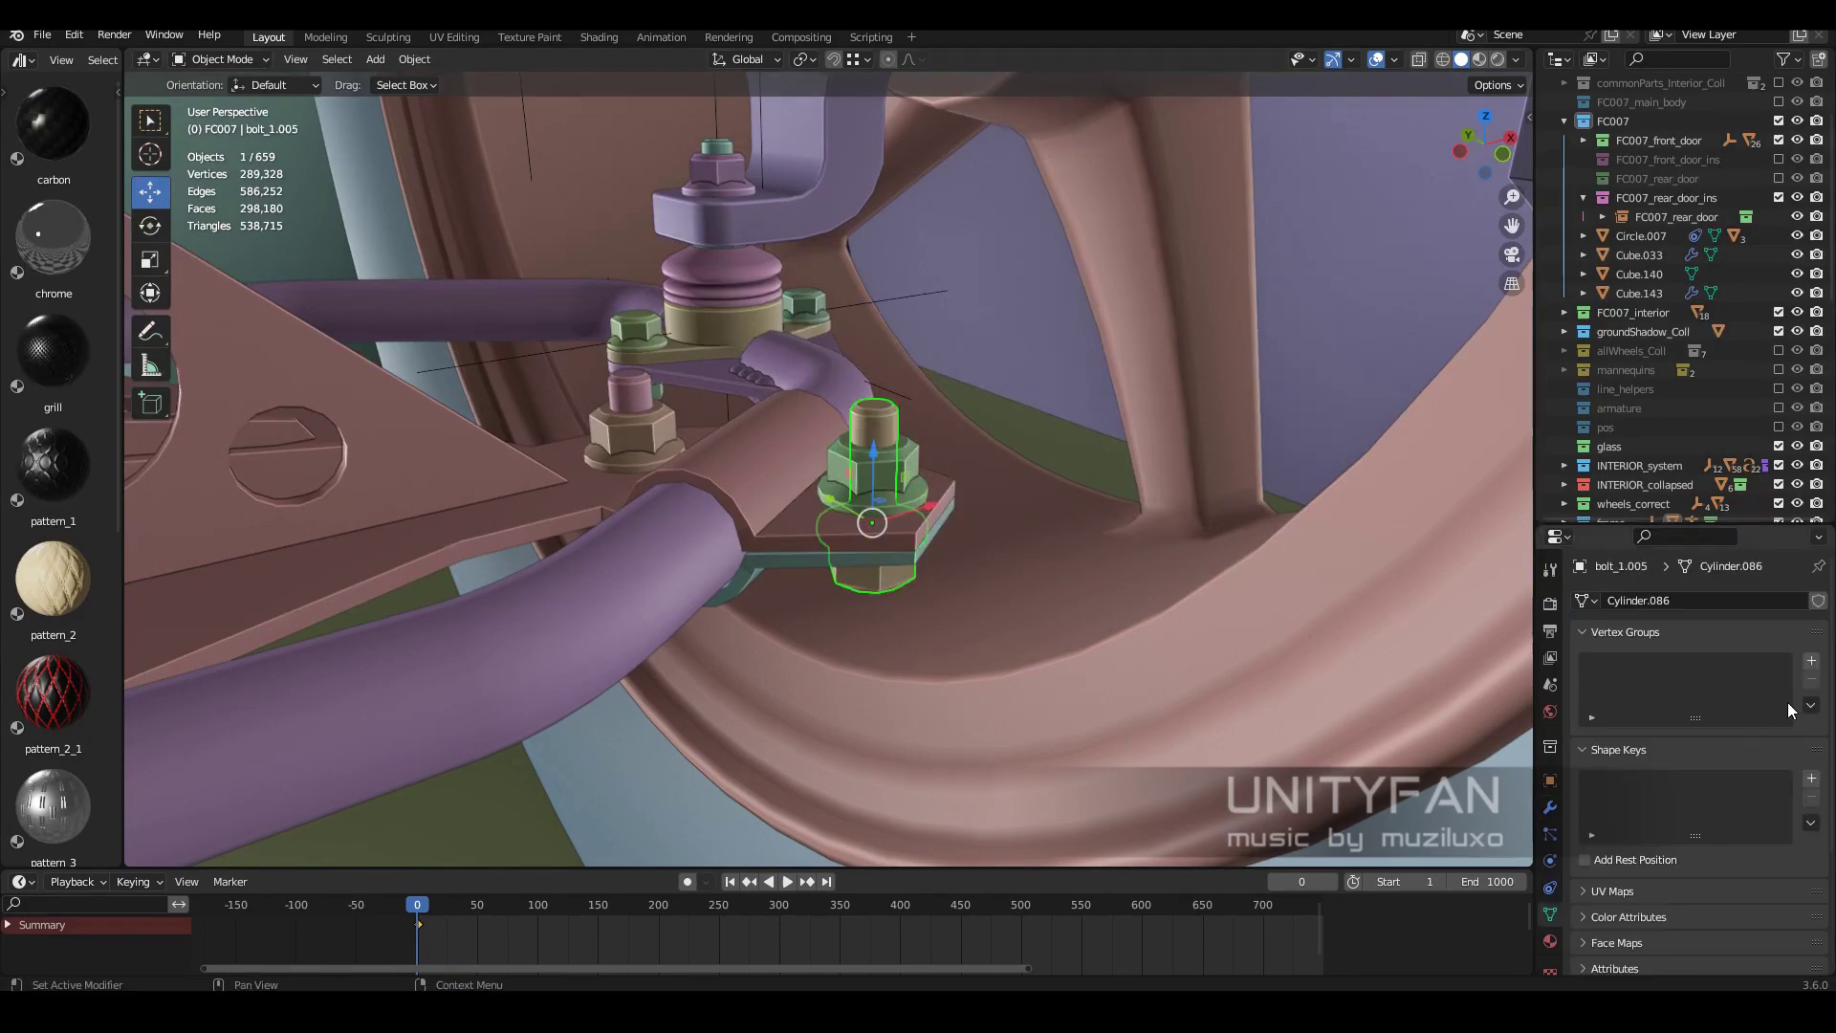
pyautogui.click(1812, 661)
pyautogui.doubleClick(1638, 667)
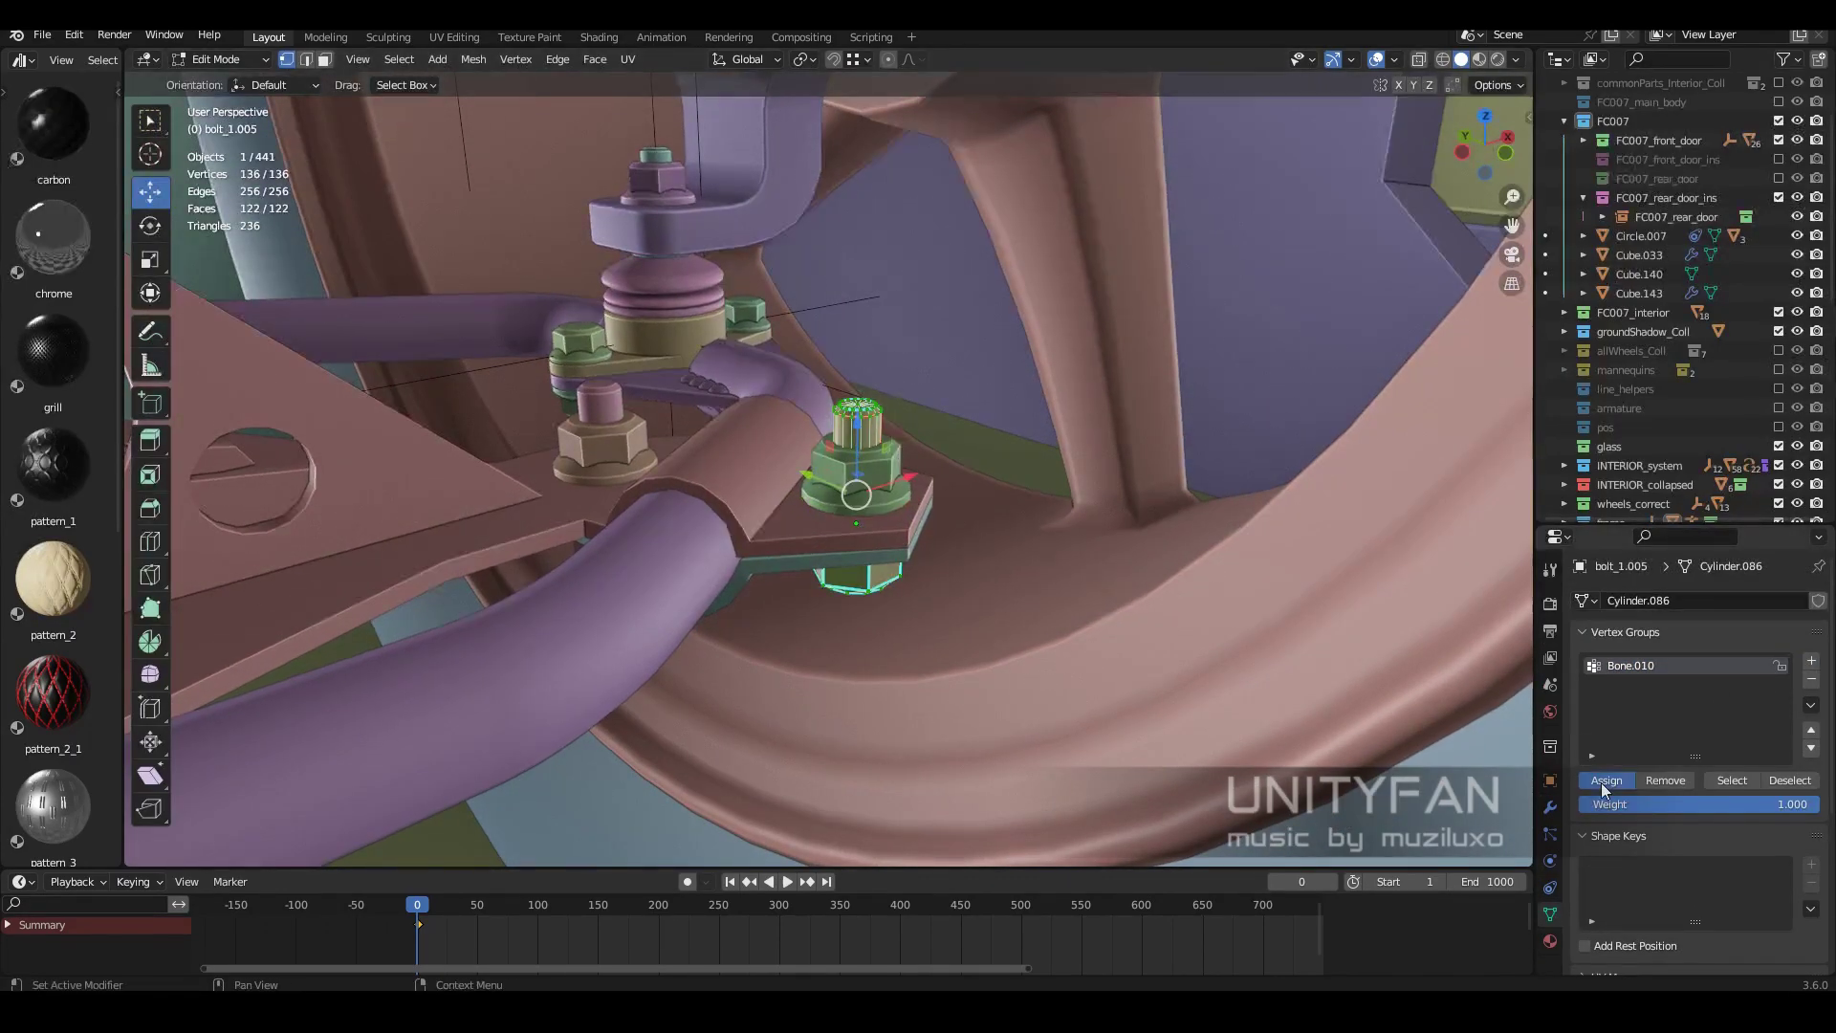
pyautogui.moveTo(901, 486)
pyautogui.mouseDown(button='middle')
pyautogui.moveTo(1008, 398)
pyautogui.moveTo(988, 393)
pyautogui.moveTo(1178, 402)
pyautogui.moveTo(958, 501)
pyautogui.moveTo(1010, 579)
pyautogui.moveTo(874, 610)
pyautogui.mouseUp(button='middle')
pyautogui.hotkey('ctrl', 'z')
pyautogui.hotkey('ctrl', 'shift', 'z')
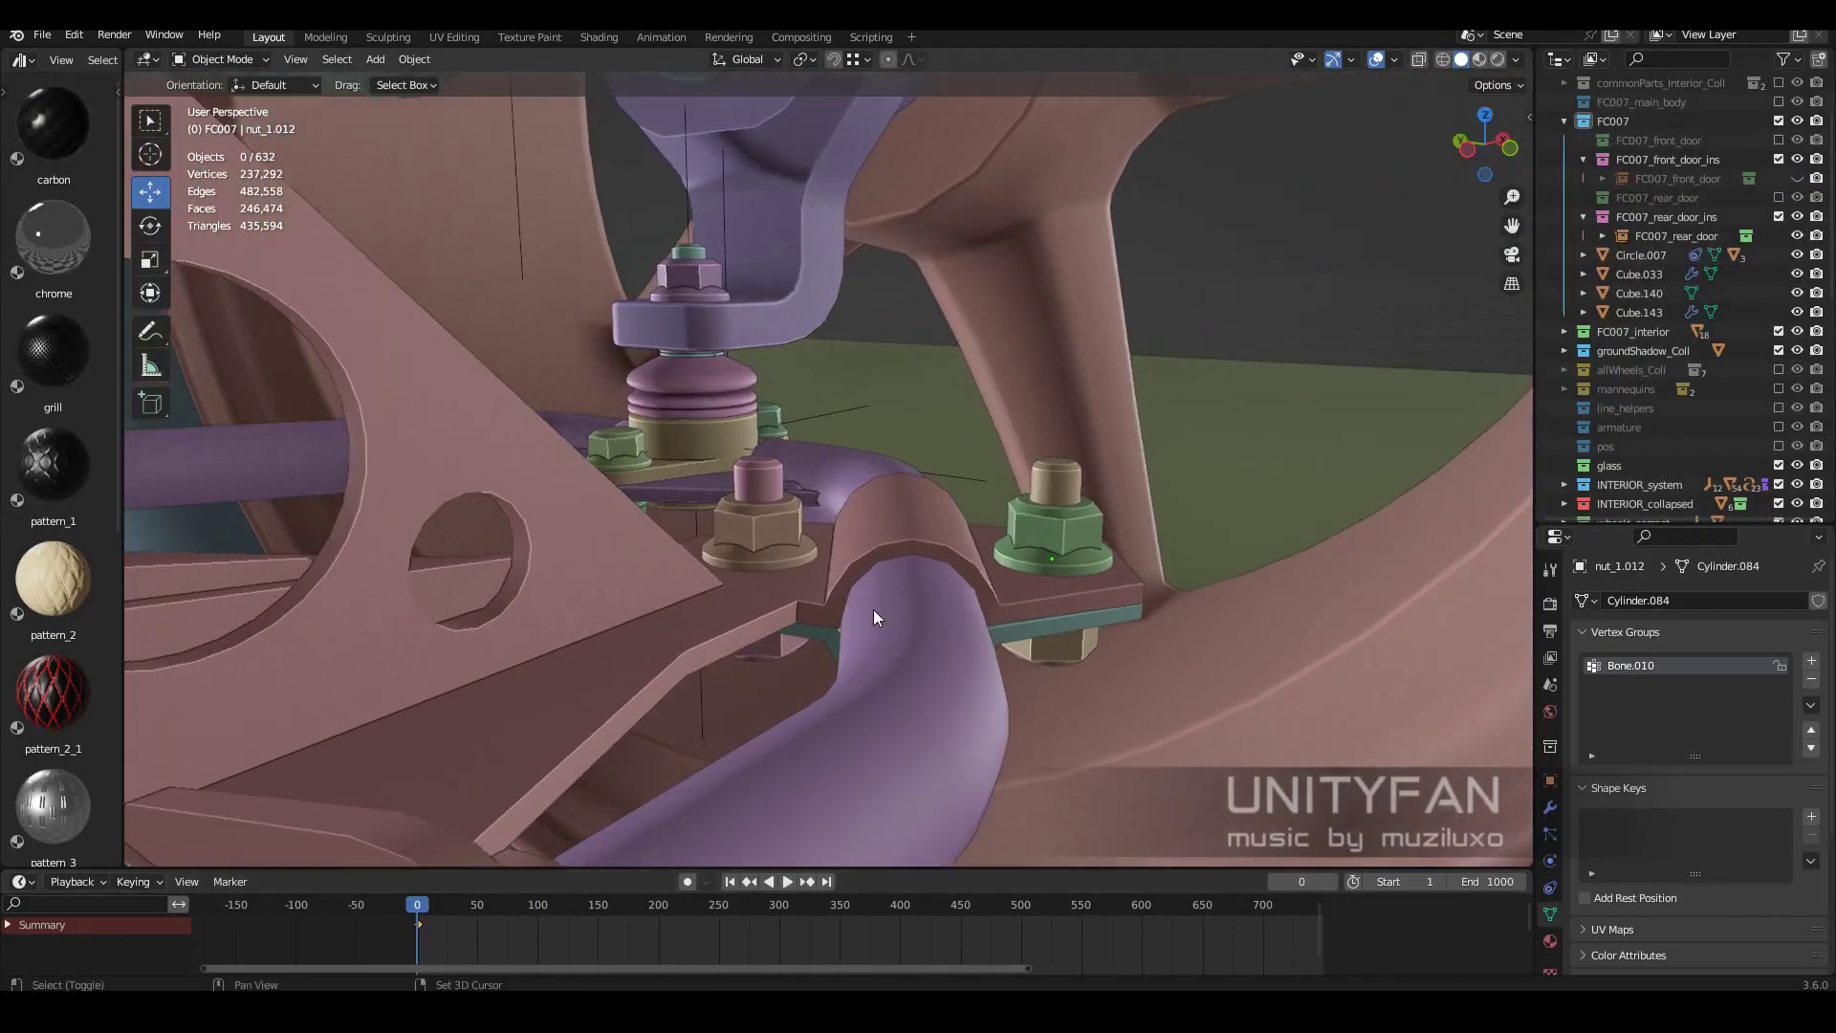
# Select nut_1.011 together with nut_1.012 and bring up the Ctrl+L link menu.
pyautogui.click(756, 535)
pyautogui.click(1810, 662)
pyautogui.moveTo(957, 536); pyautogui.dragTo(1071, 546, button='middle')
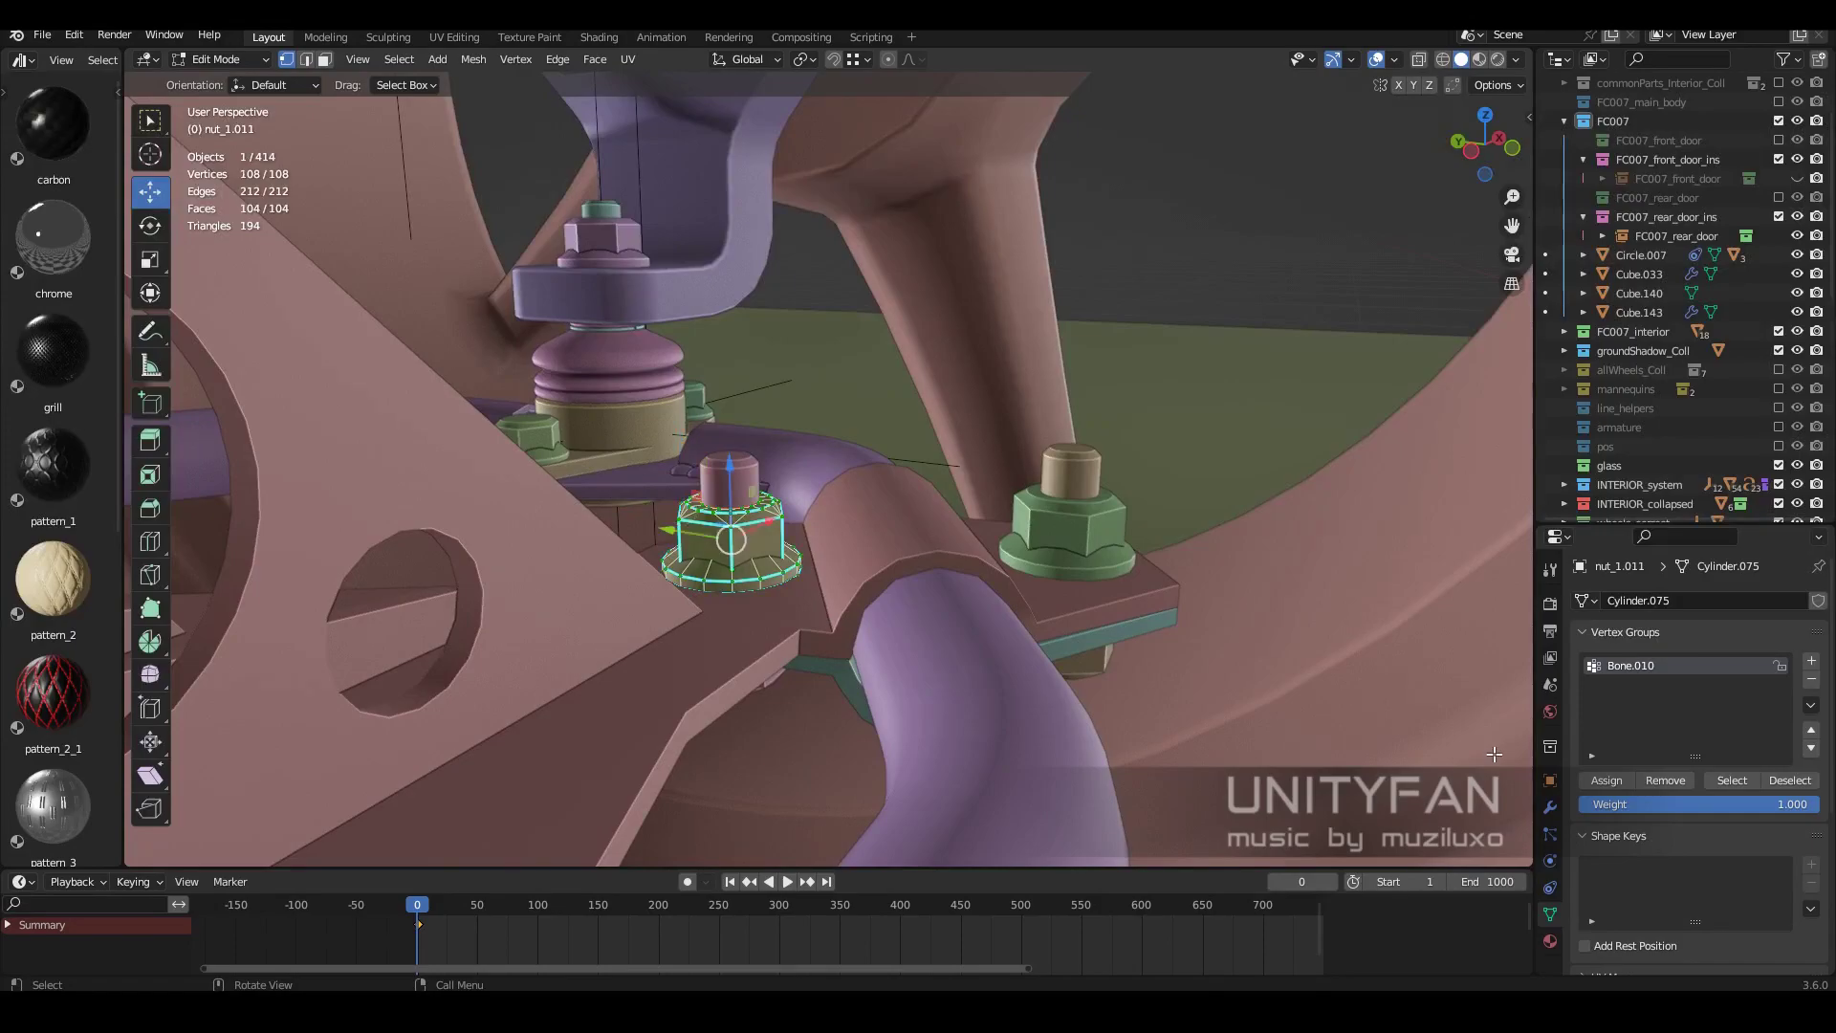
pyautogui.keyDown('shift'); pyautogui.click(1092, 543); pyautogui.keyUp('shift')
pyautogui.hotkey('ctrl', 'l')
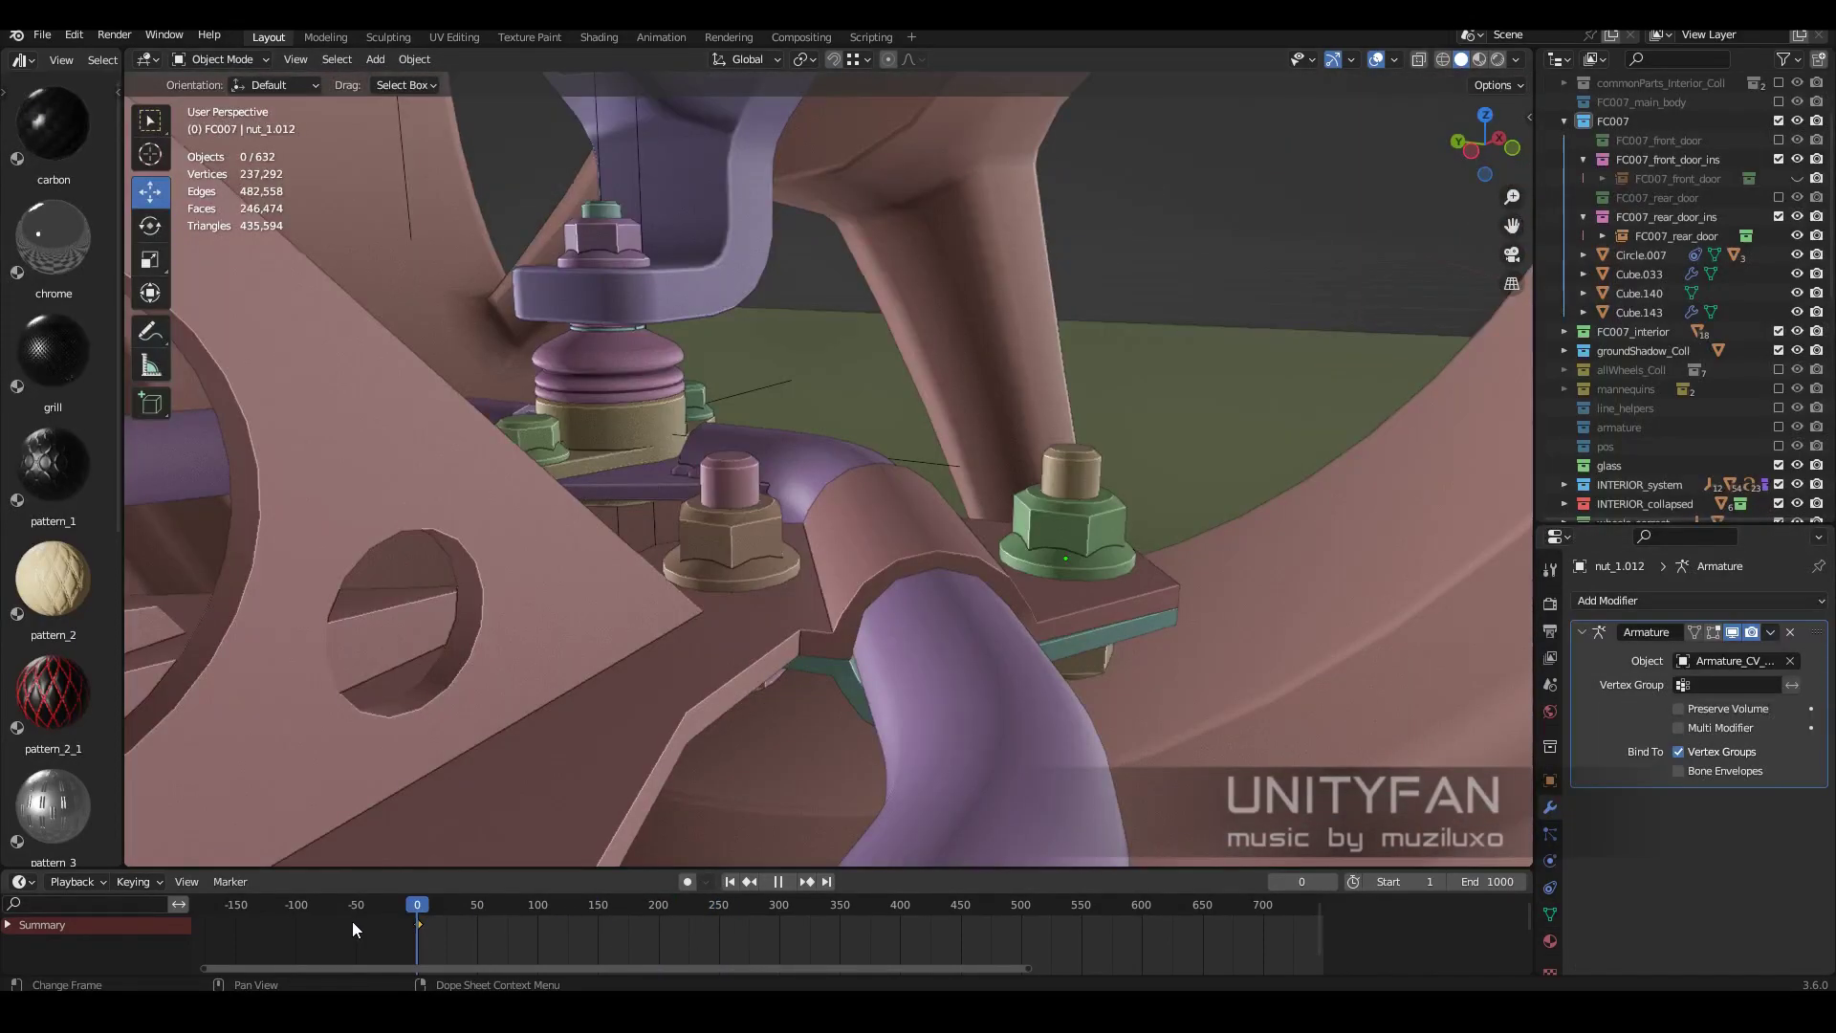
pyautogui.moveTo(860, 574)
pyautogui.mouseDown(button='middle')
pyautogui.moveTo(926, 630)
pyautogui.moveTo(957, 622)
pyautogui.moveTo(766, 583)
pyautogui.mouseUp(button='middle')
# Copy nut_1.012's Armature modifier onto nut_1.011 and scrub to frame 259.
pyautogui.click(1551, 914)
pyautogui.keyDown('shift'); pyautogui.click(754, 578); pyautogui.keyUp('shift')
pyautogui.click(1550, 807)
pyautogui.hotkey('ctrl', 'l')
pyautogui.click(754, 578)
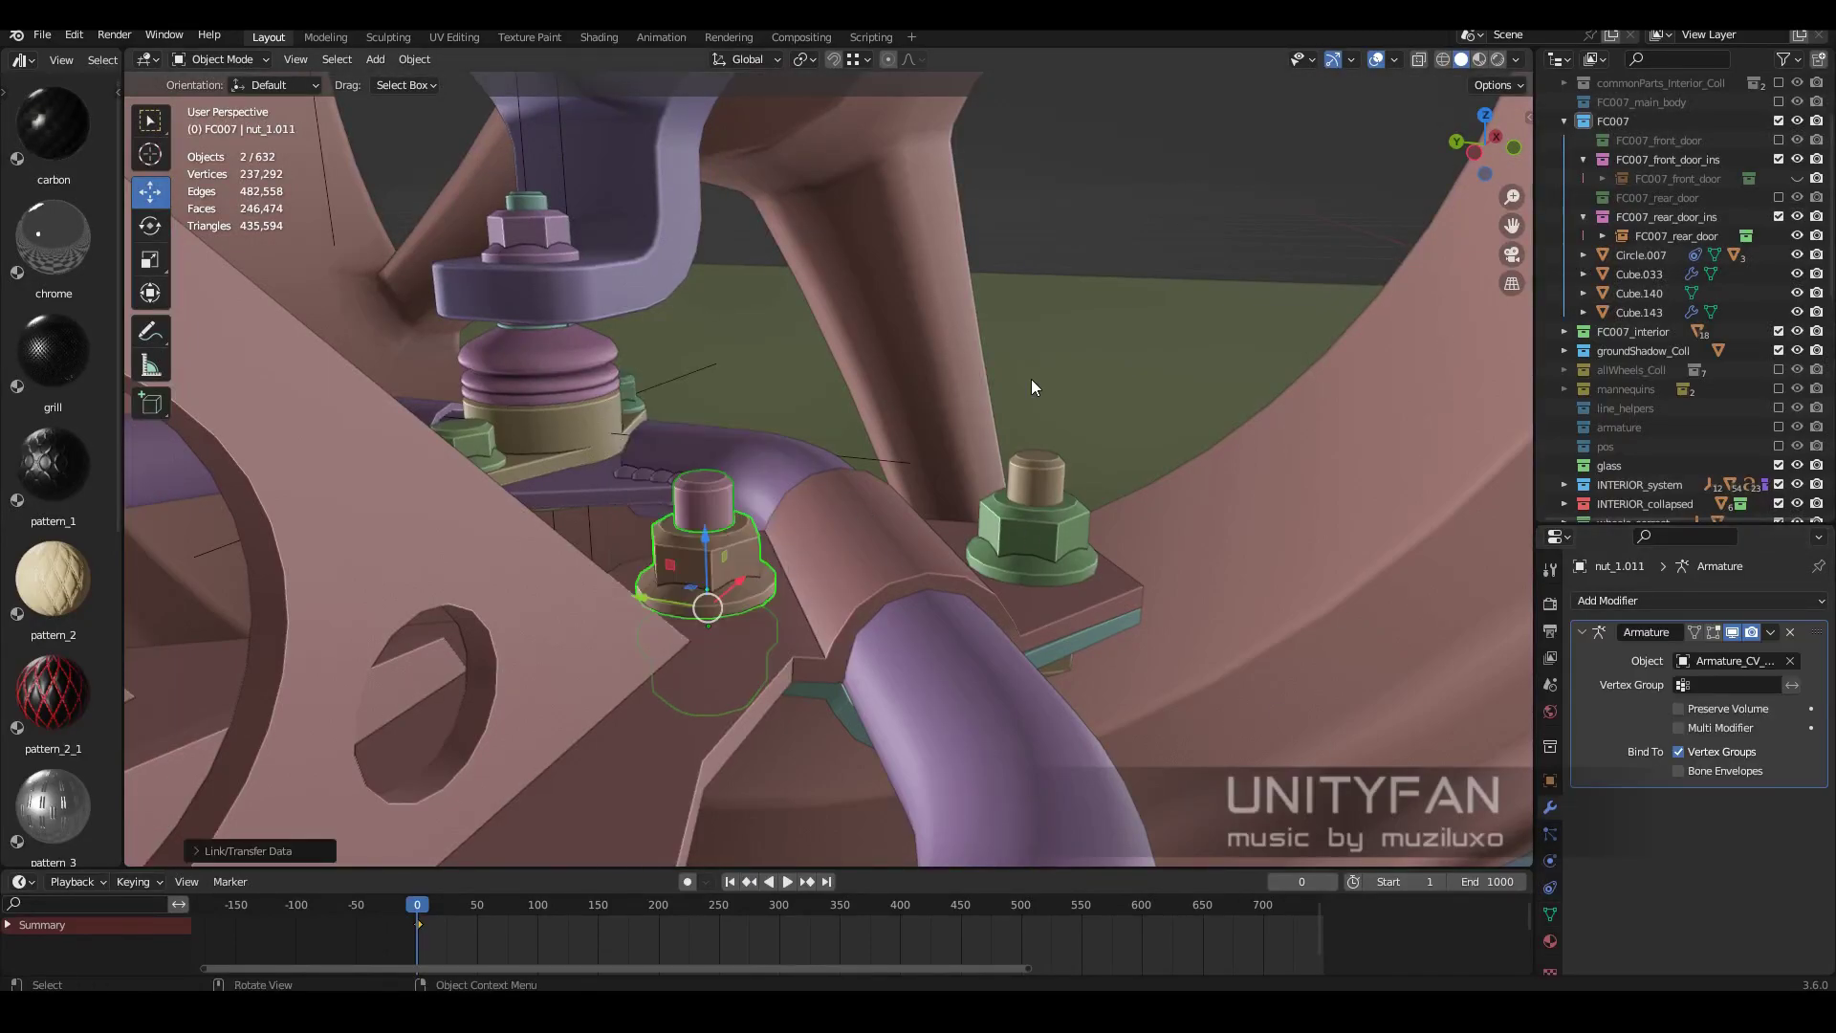
pyautogui.moveTo(490, 902); pyautogui.dragTo(720, 909)
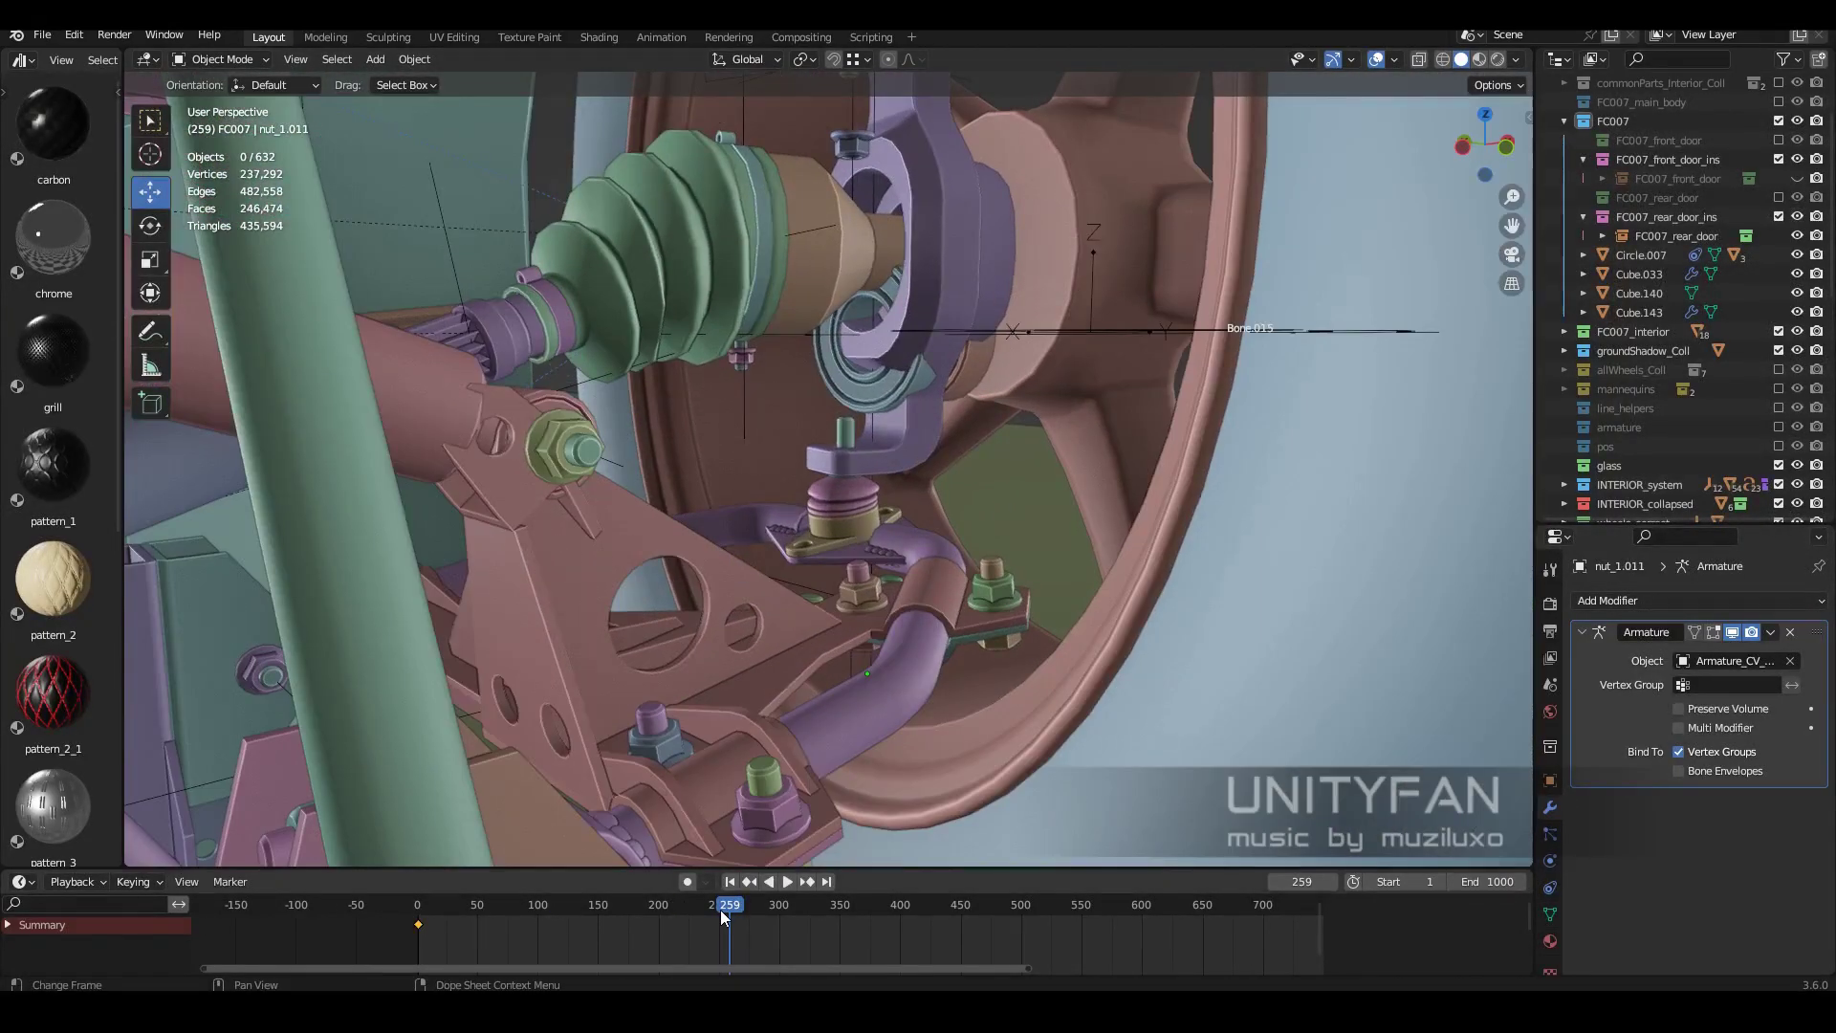
# Give the steering knuckle Plane.145 a new vertex group named after the bone.
pyautogui.moveTo(720, 910); pyautogui.dragTo(417, 904)
pyautogui.scroll(4, 999, 341)
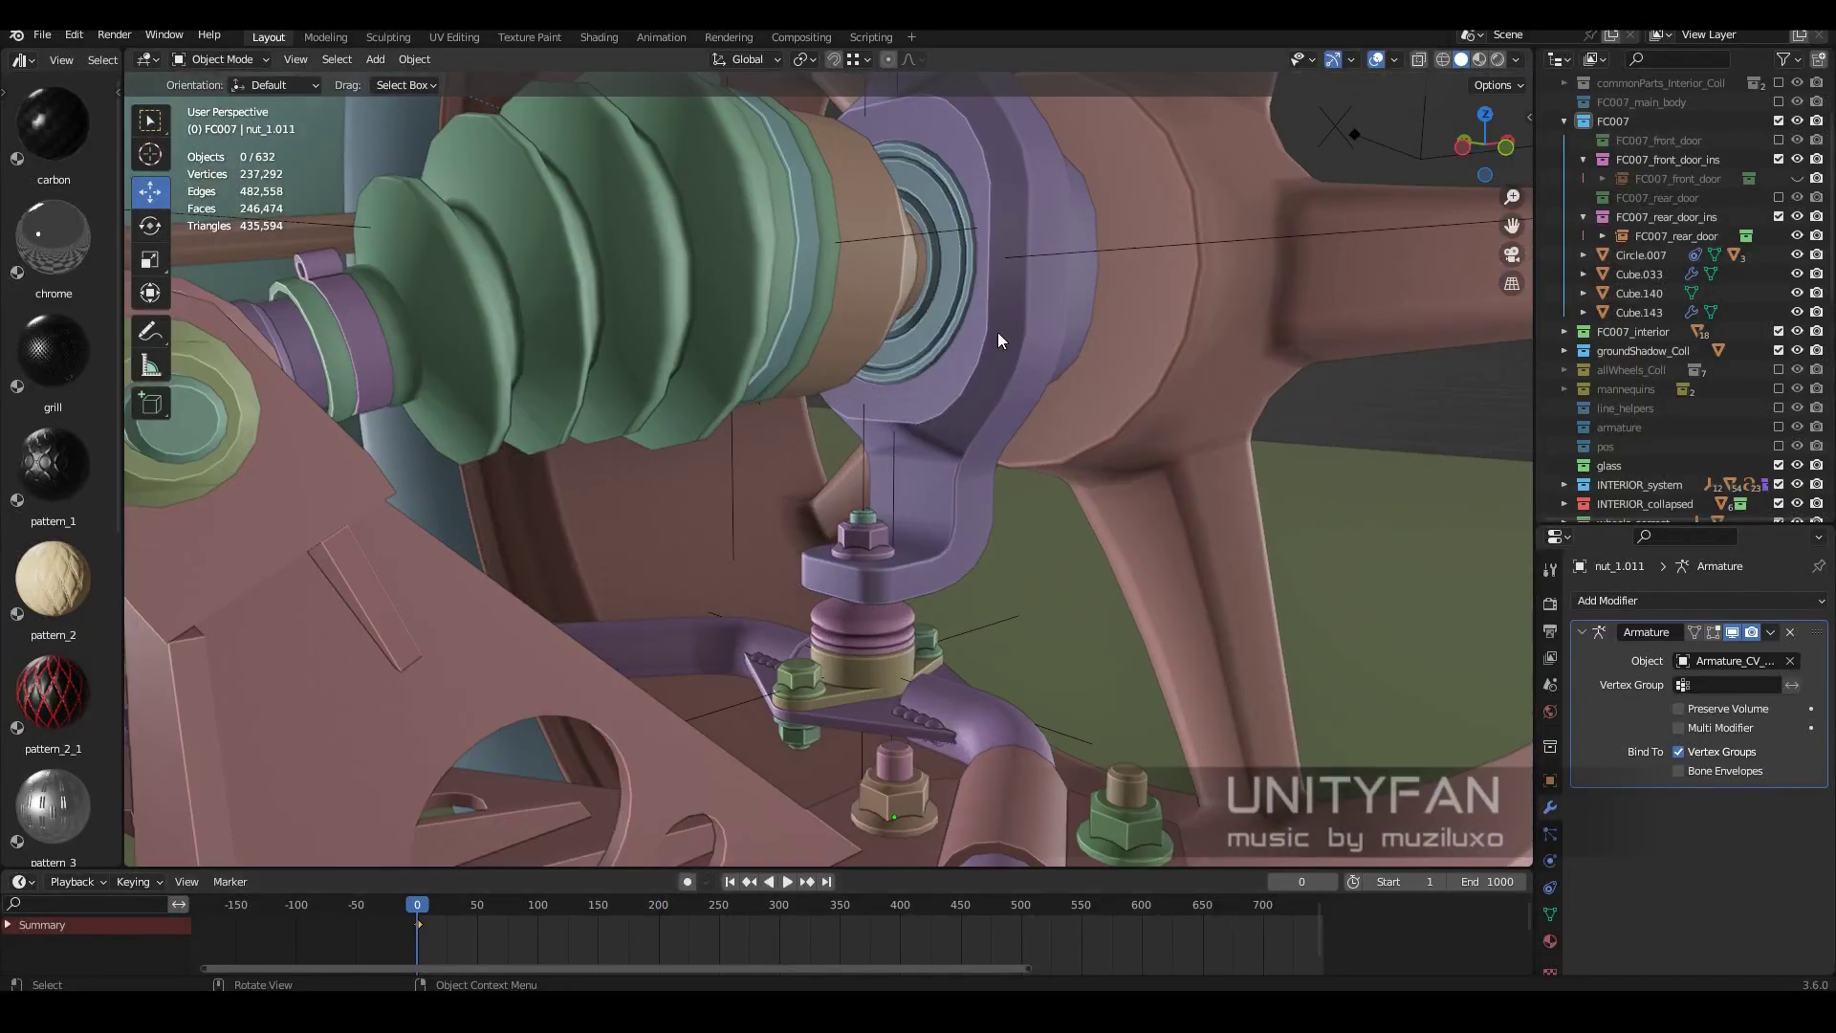
pyautogui.click(999, 340)
pyautogui.click(1550, 916)
pyautogui.click(1812, 660)
pyautogui.doubleClick(1633, 666)
pyautogui.write('Bone')
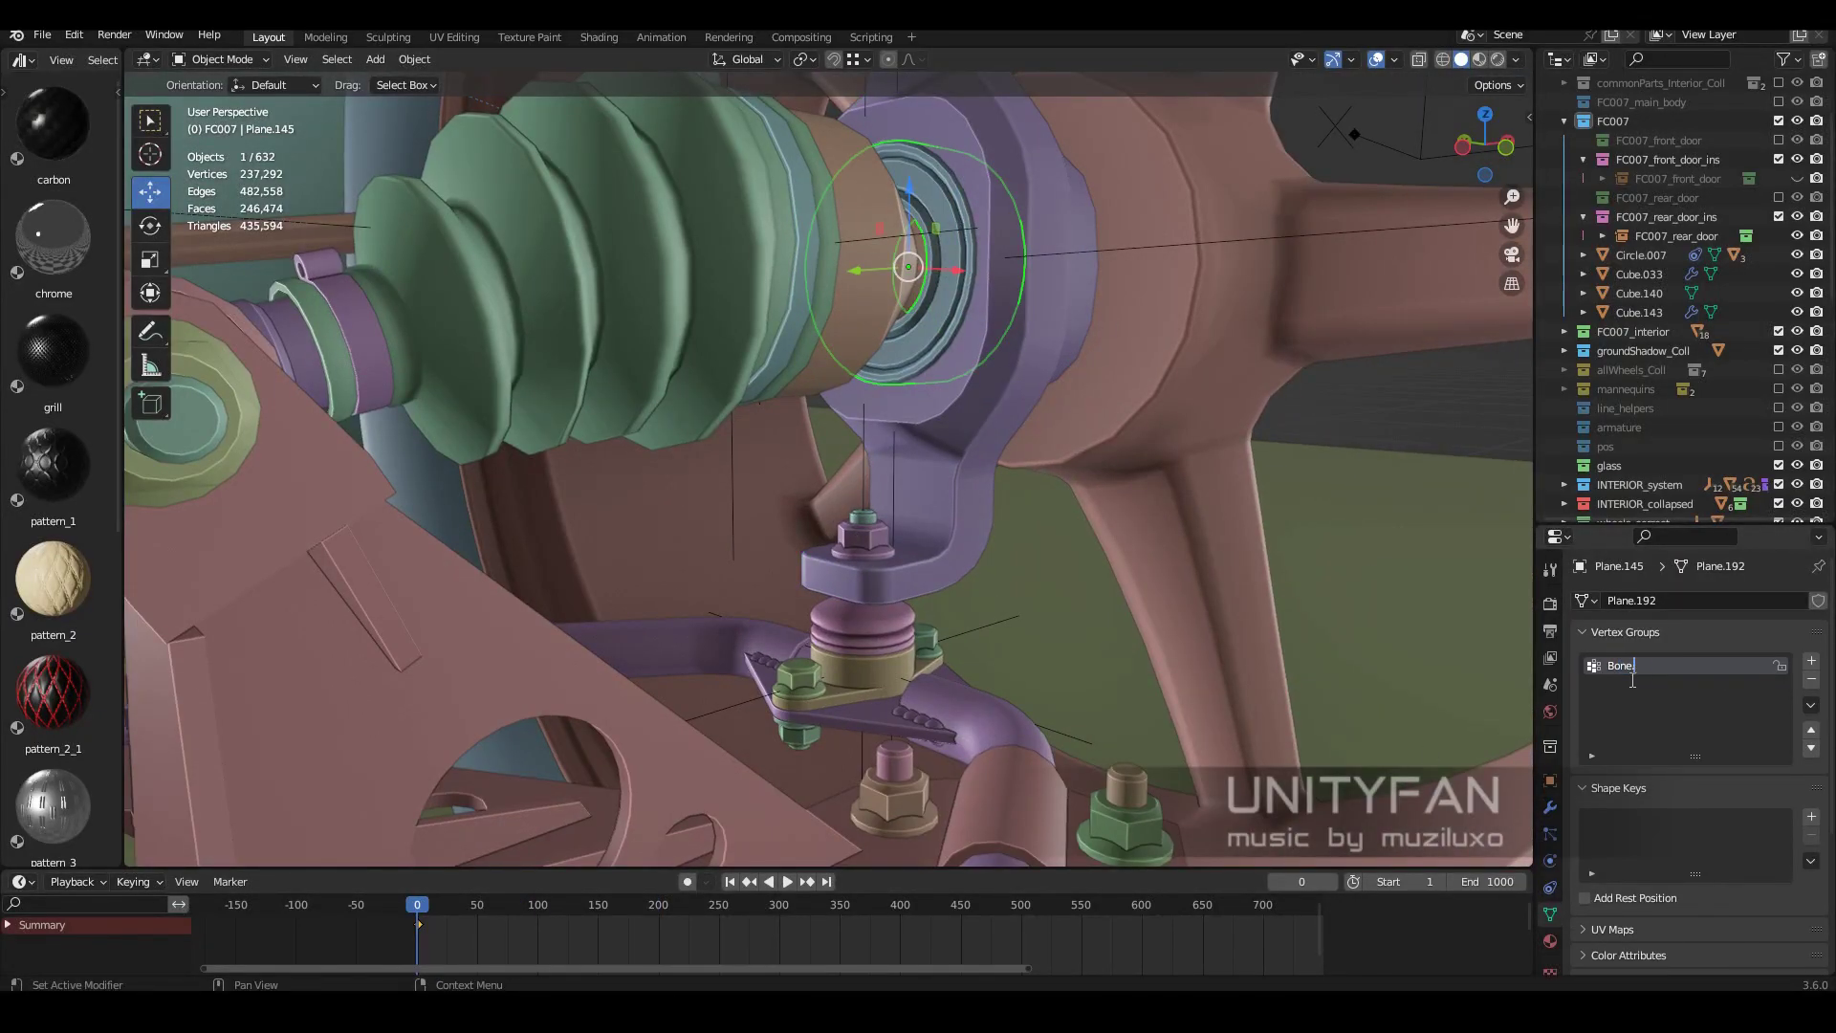
pyautogui.press('Return')
# Point the knuckle's Armature modifier at the suspension armature.
pyautogui.click(1551, 806)
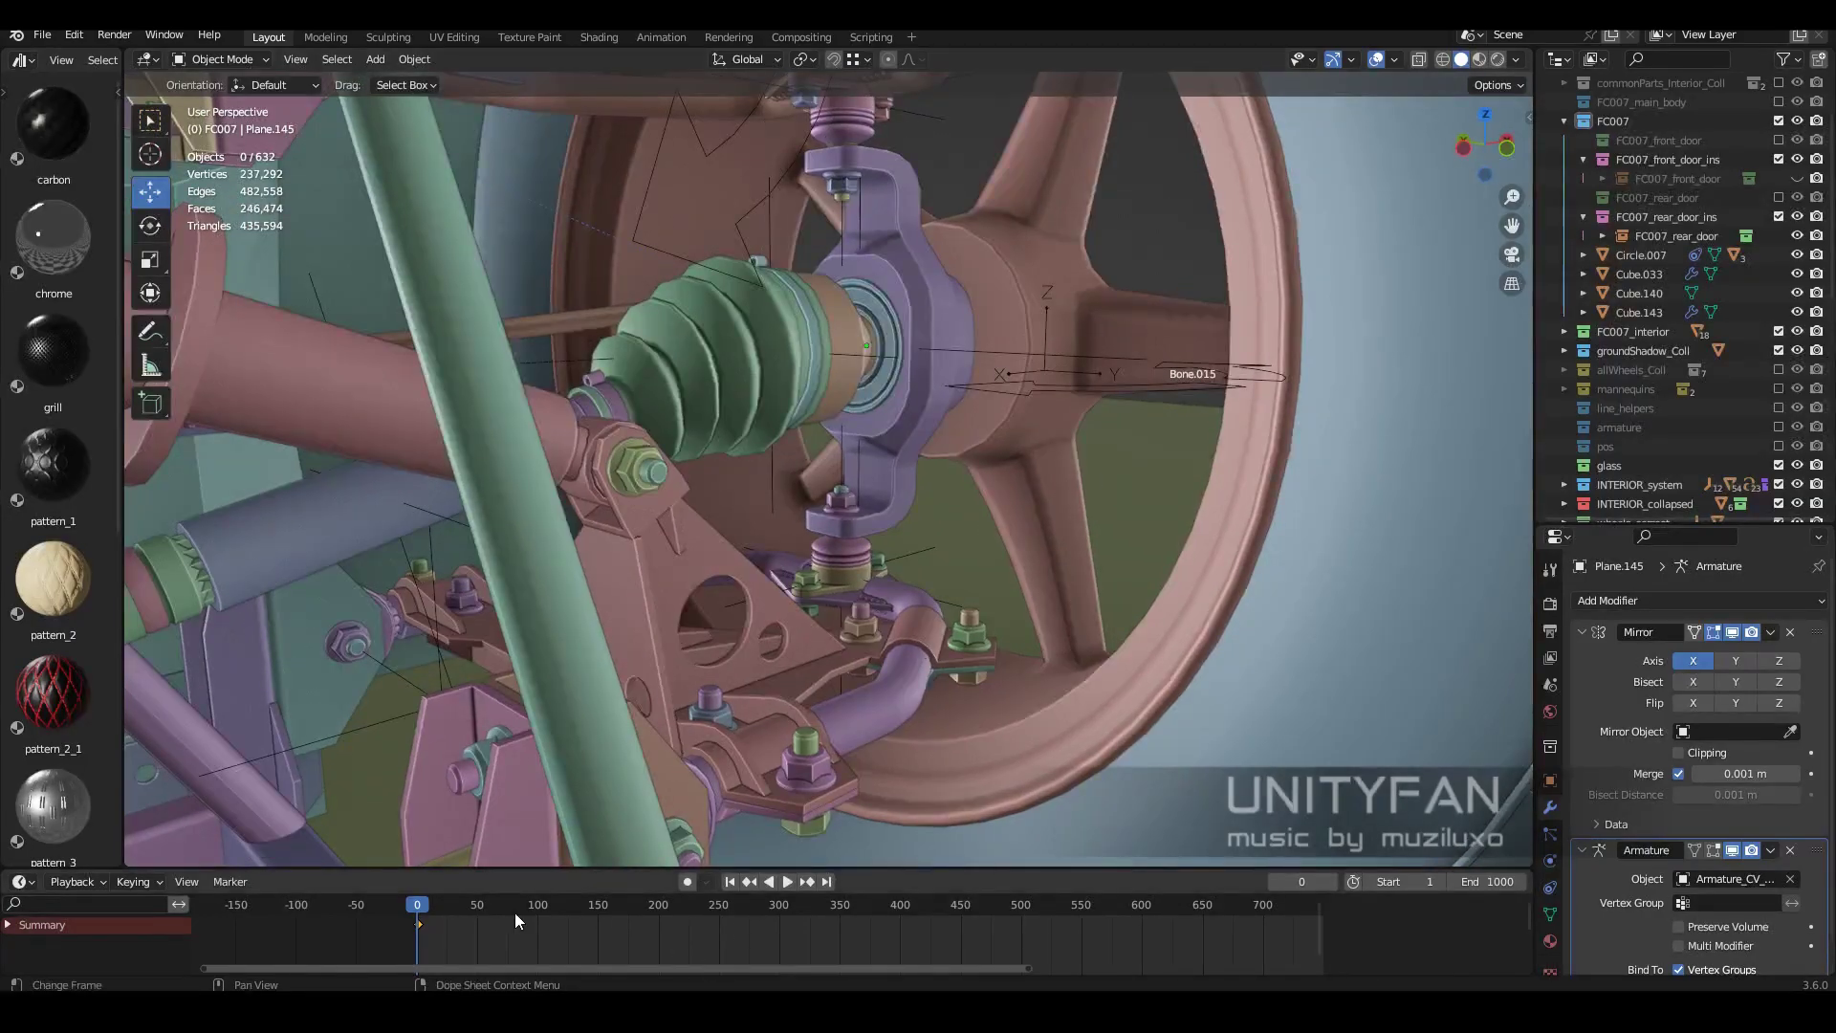
pyautogui.moveTo(515, 909); pyautogui.dragTo(685, 904)
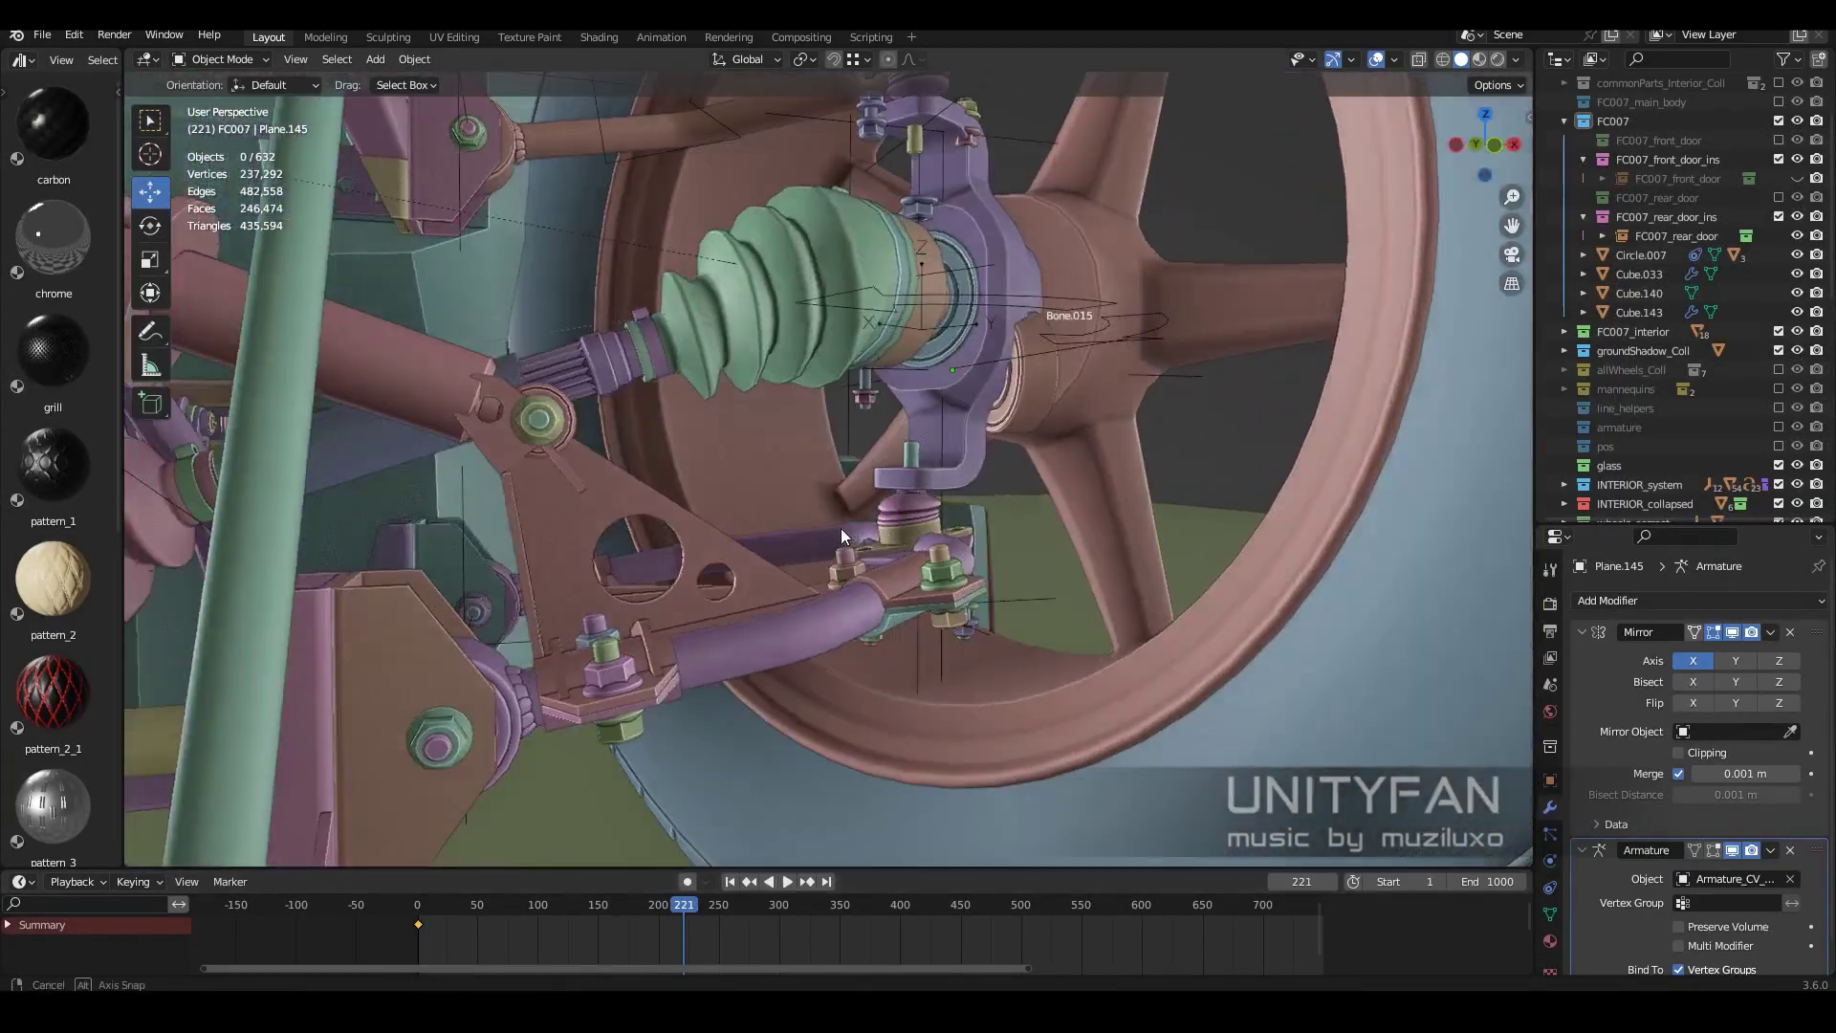
pyautogui.moveTo(843, 529)
pyautogui.mouseDown(button='middle')
pyautogui.moveTo(849, 653)
pyautogui.moveTo(828, 602)
pyautogui.moveTo(922, 606)
pyautogui.mouseUp(button='middle')
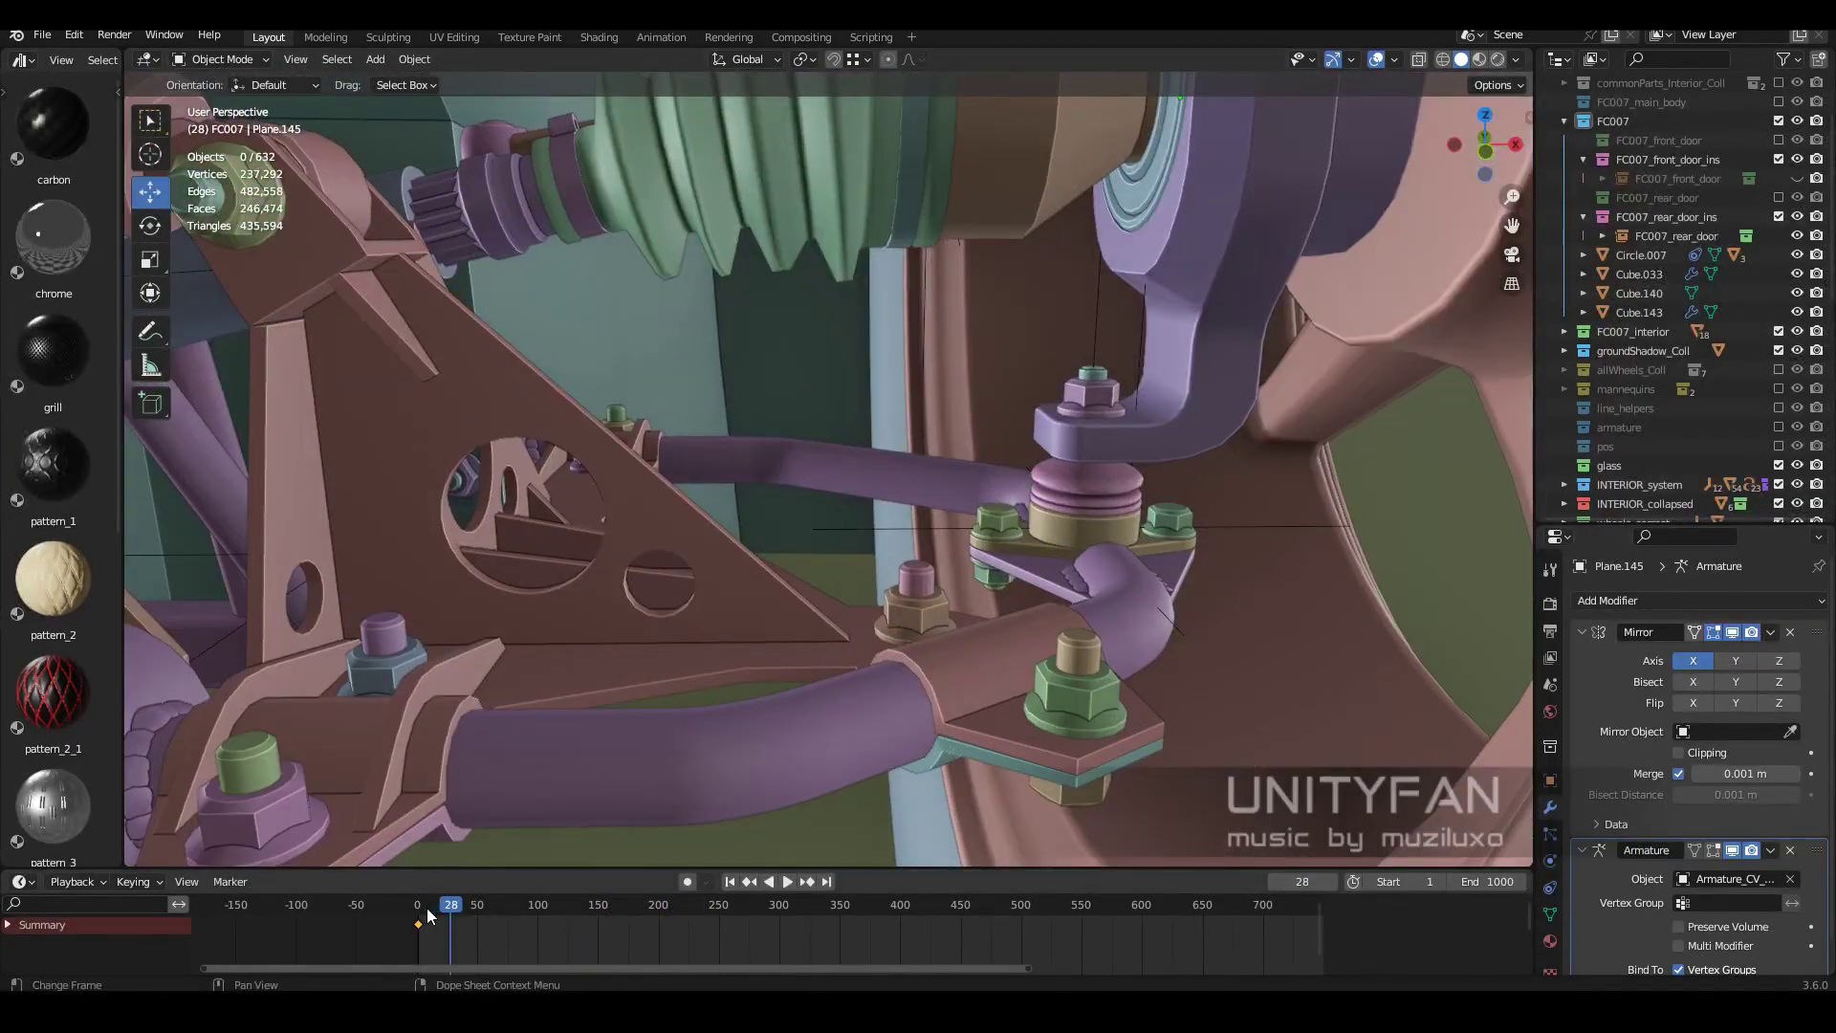
# Stop playback and copy nut_1.012's modifiers onto nut_1.037.
pyautogui.click(978, 614)
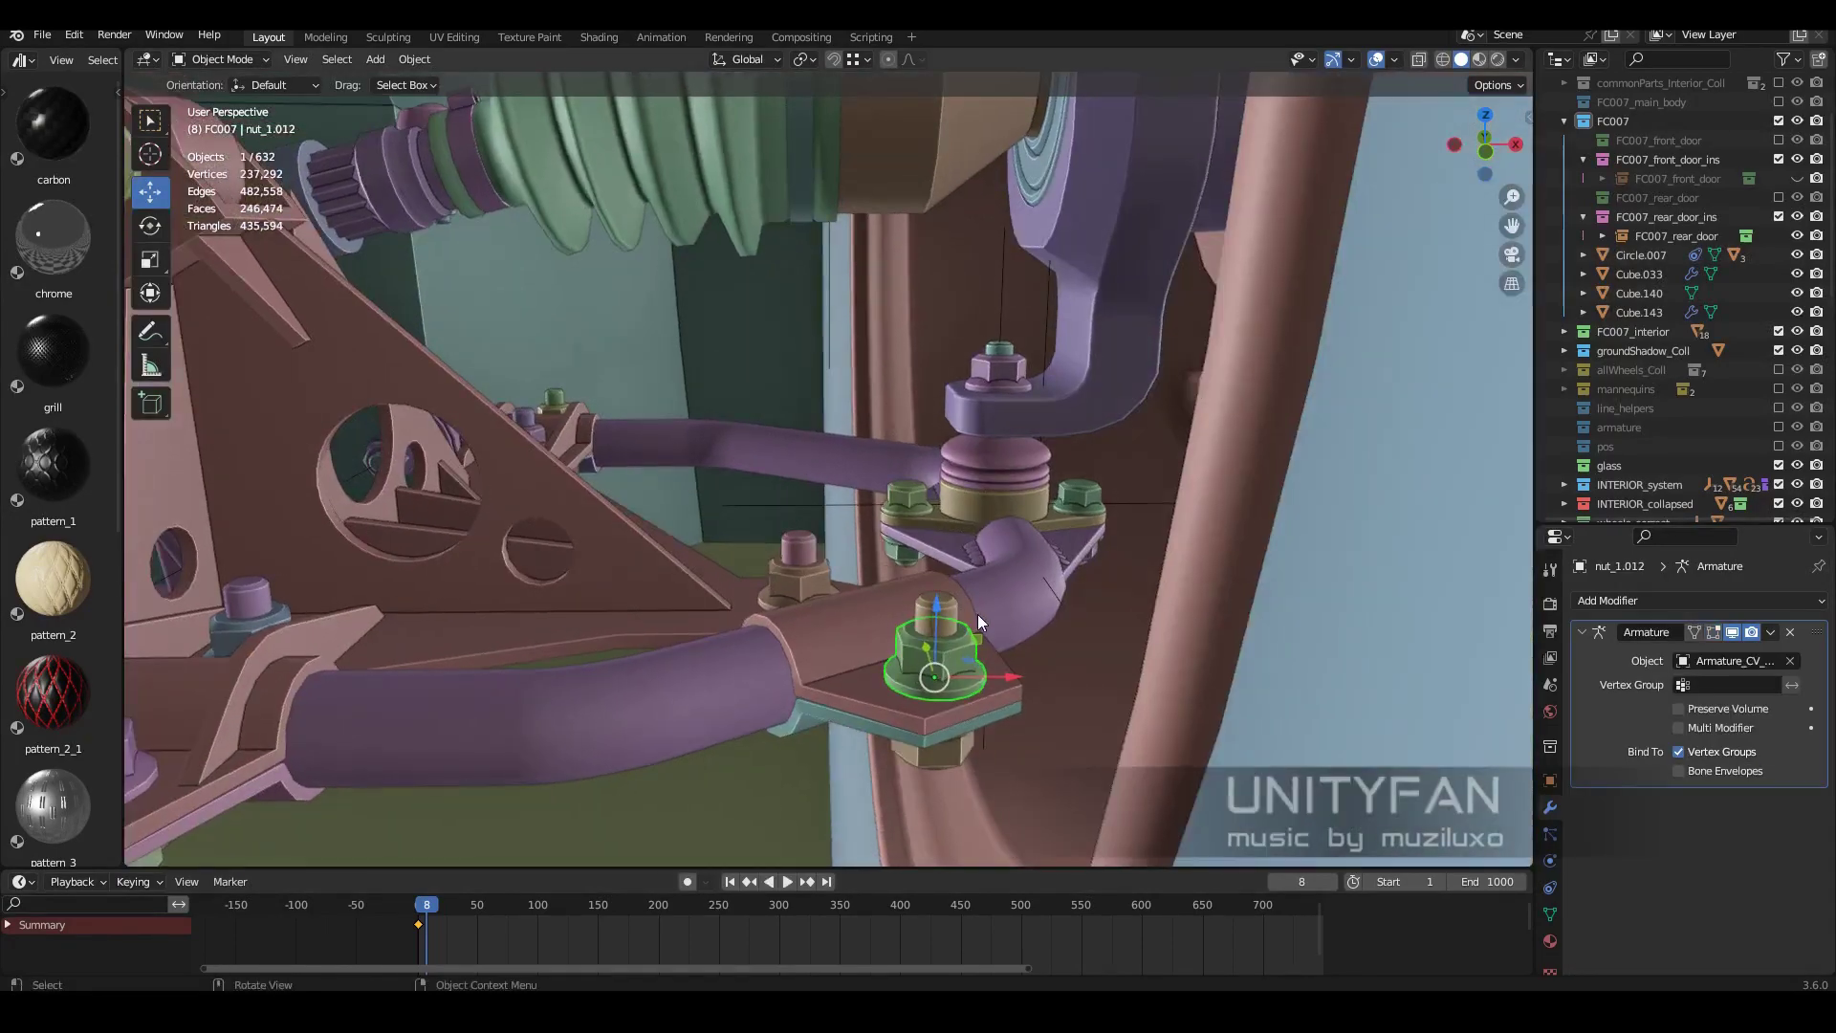
pyautogui.press('Escape')
pyautogui.click(1550, 942)
pyautogui.click(699, 486)
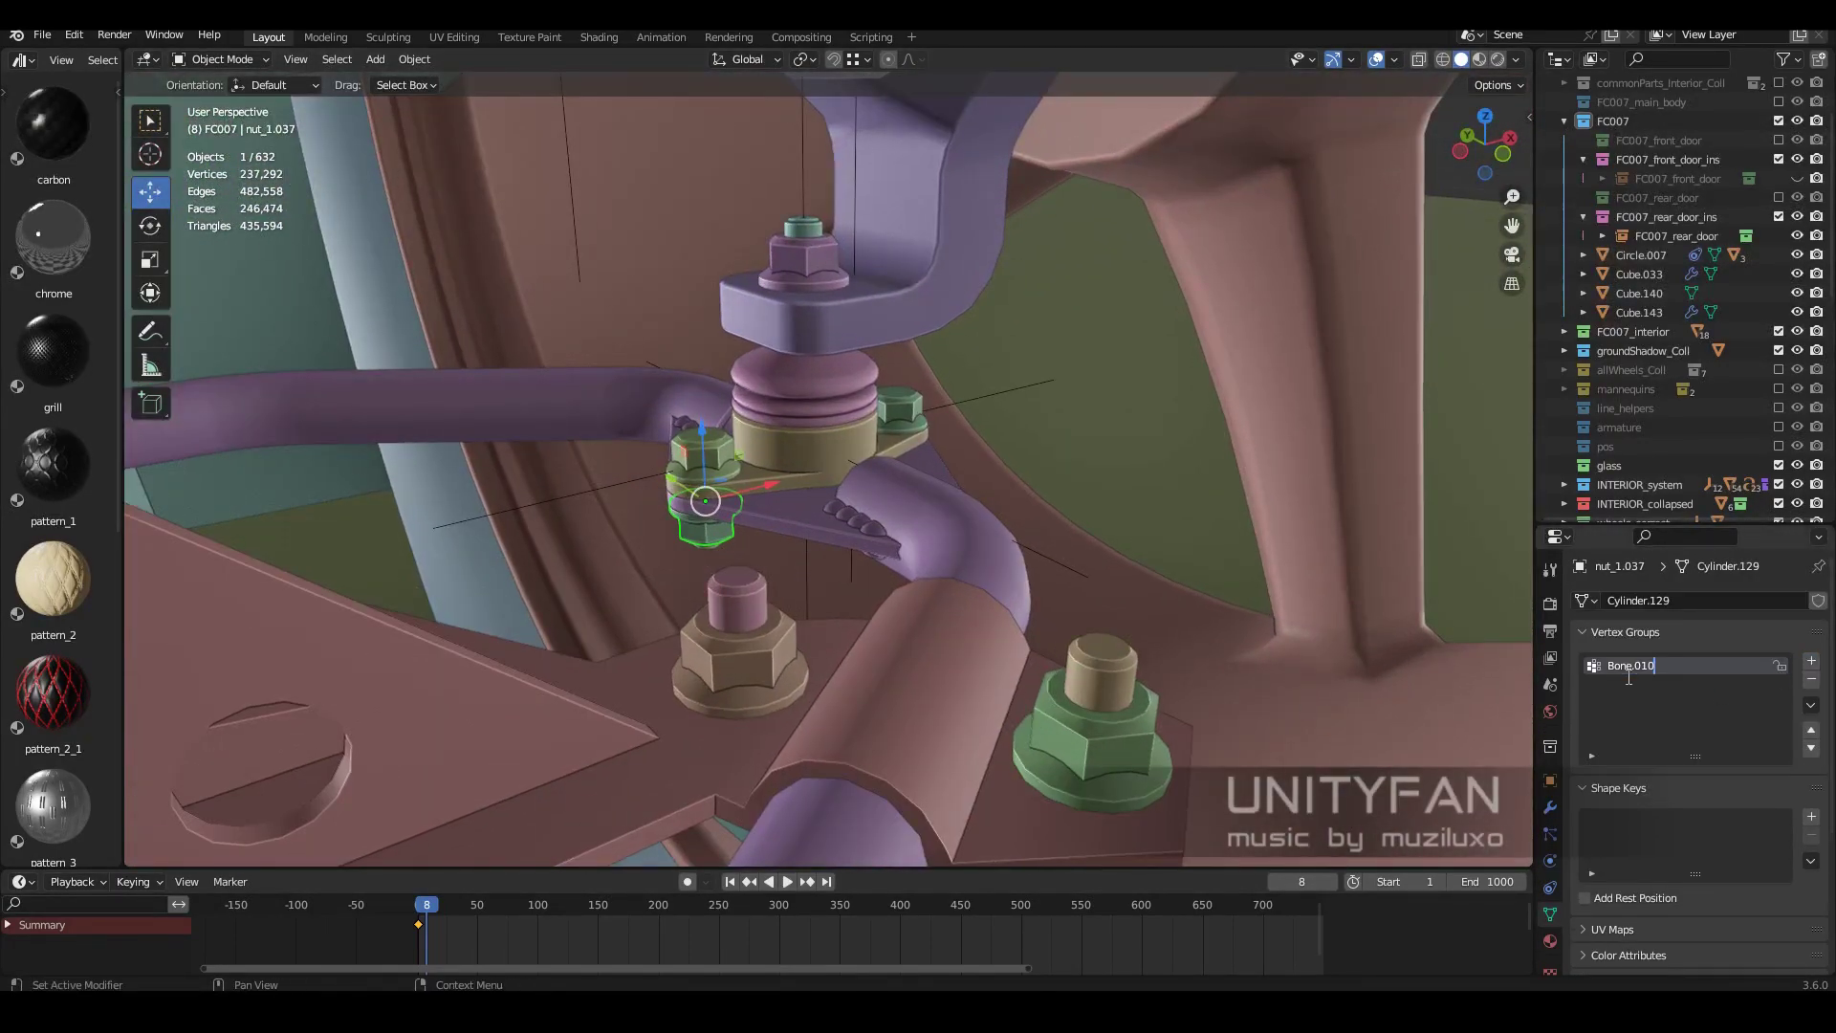
pyautogui.press('Tab')
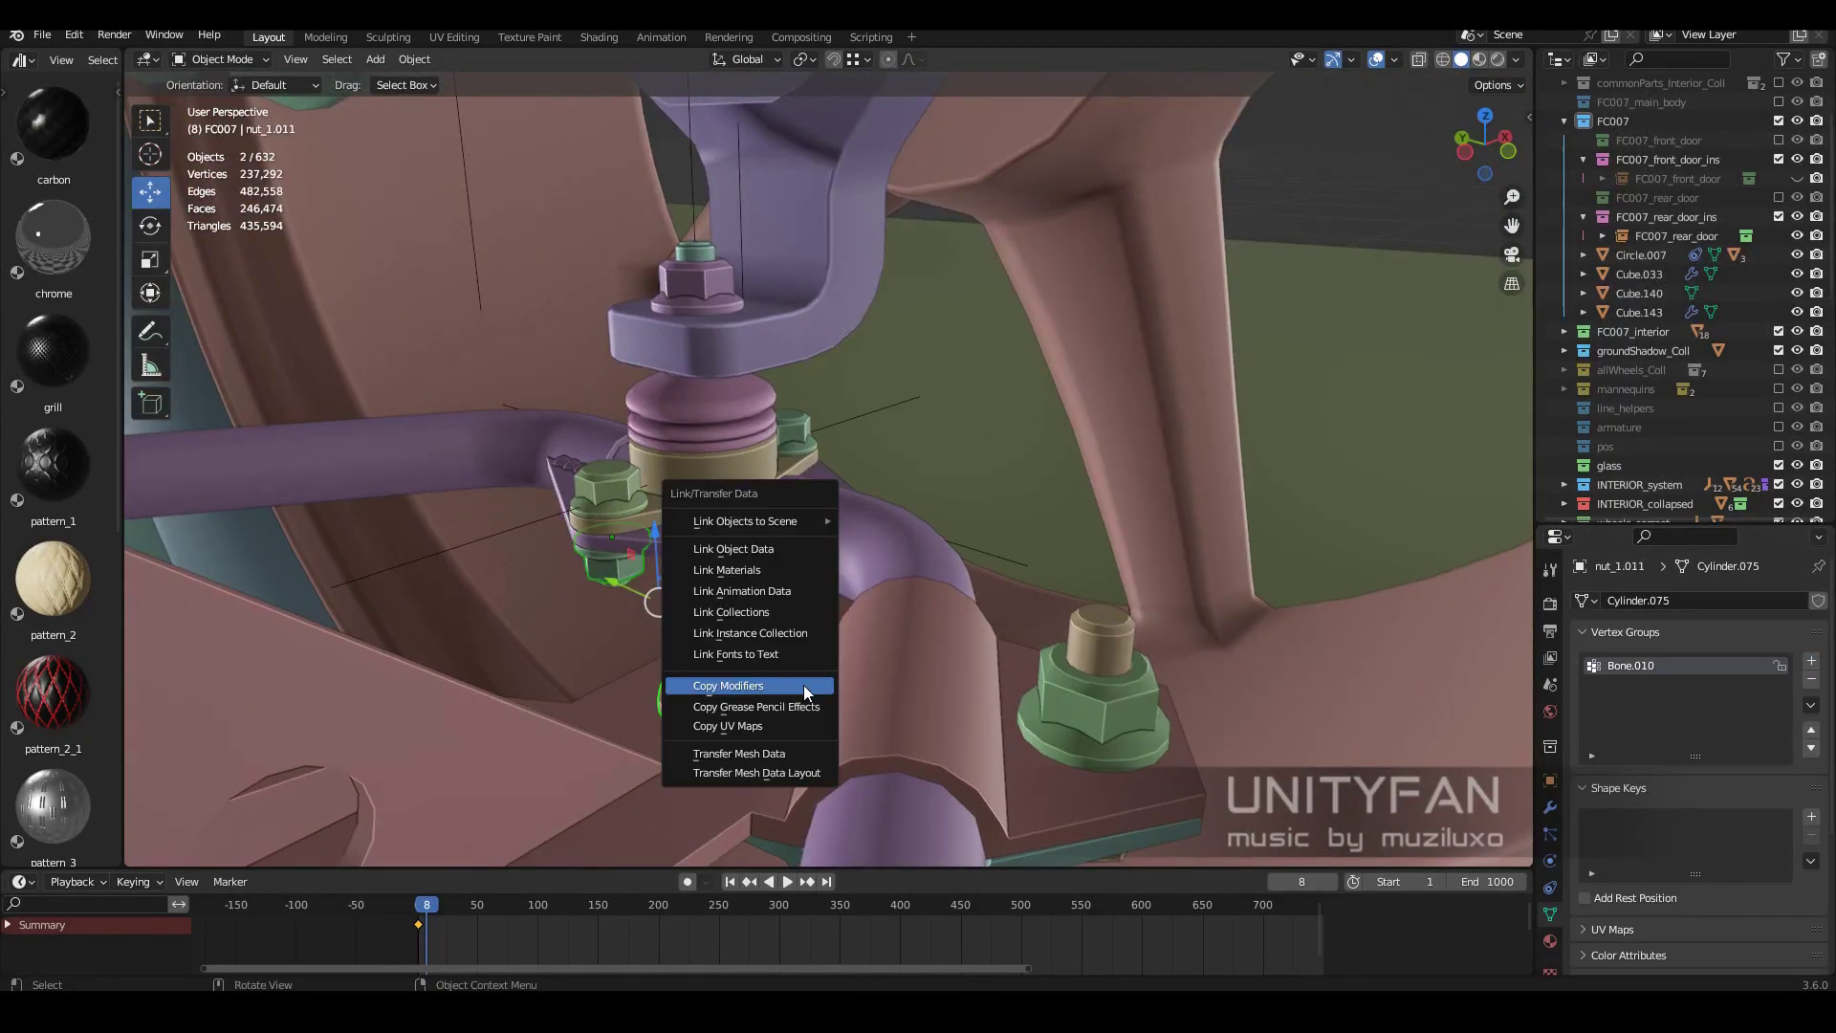
pyautogui.click(806, 685)
# Add an Armature modifier to bolt_1.016.
pyautogui.click(1551, 807)
pyautogui.scroll(3, 725, 469)
pyautogui.click(645, 530)
pyautogui.click(1674, 601)
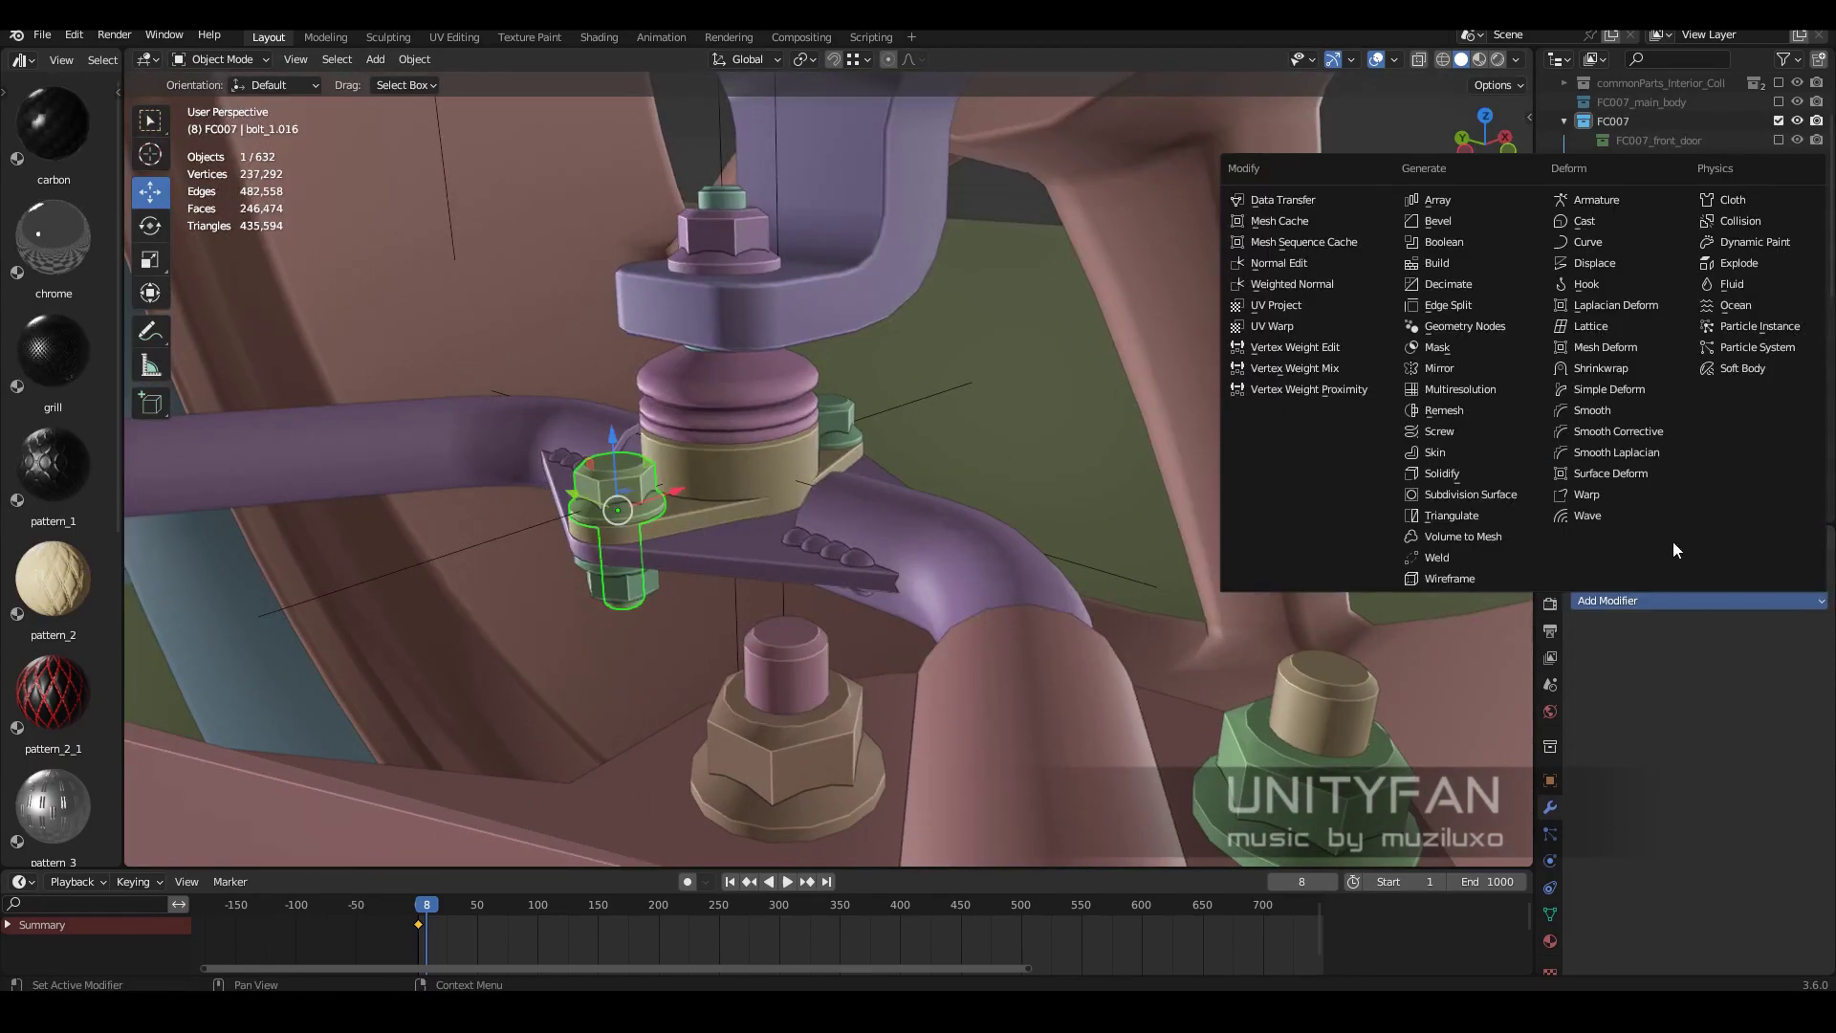
pyautogui.click(1550, 915)
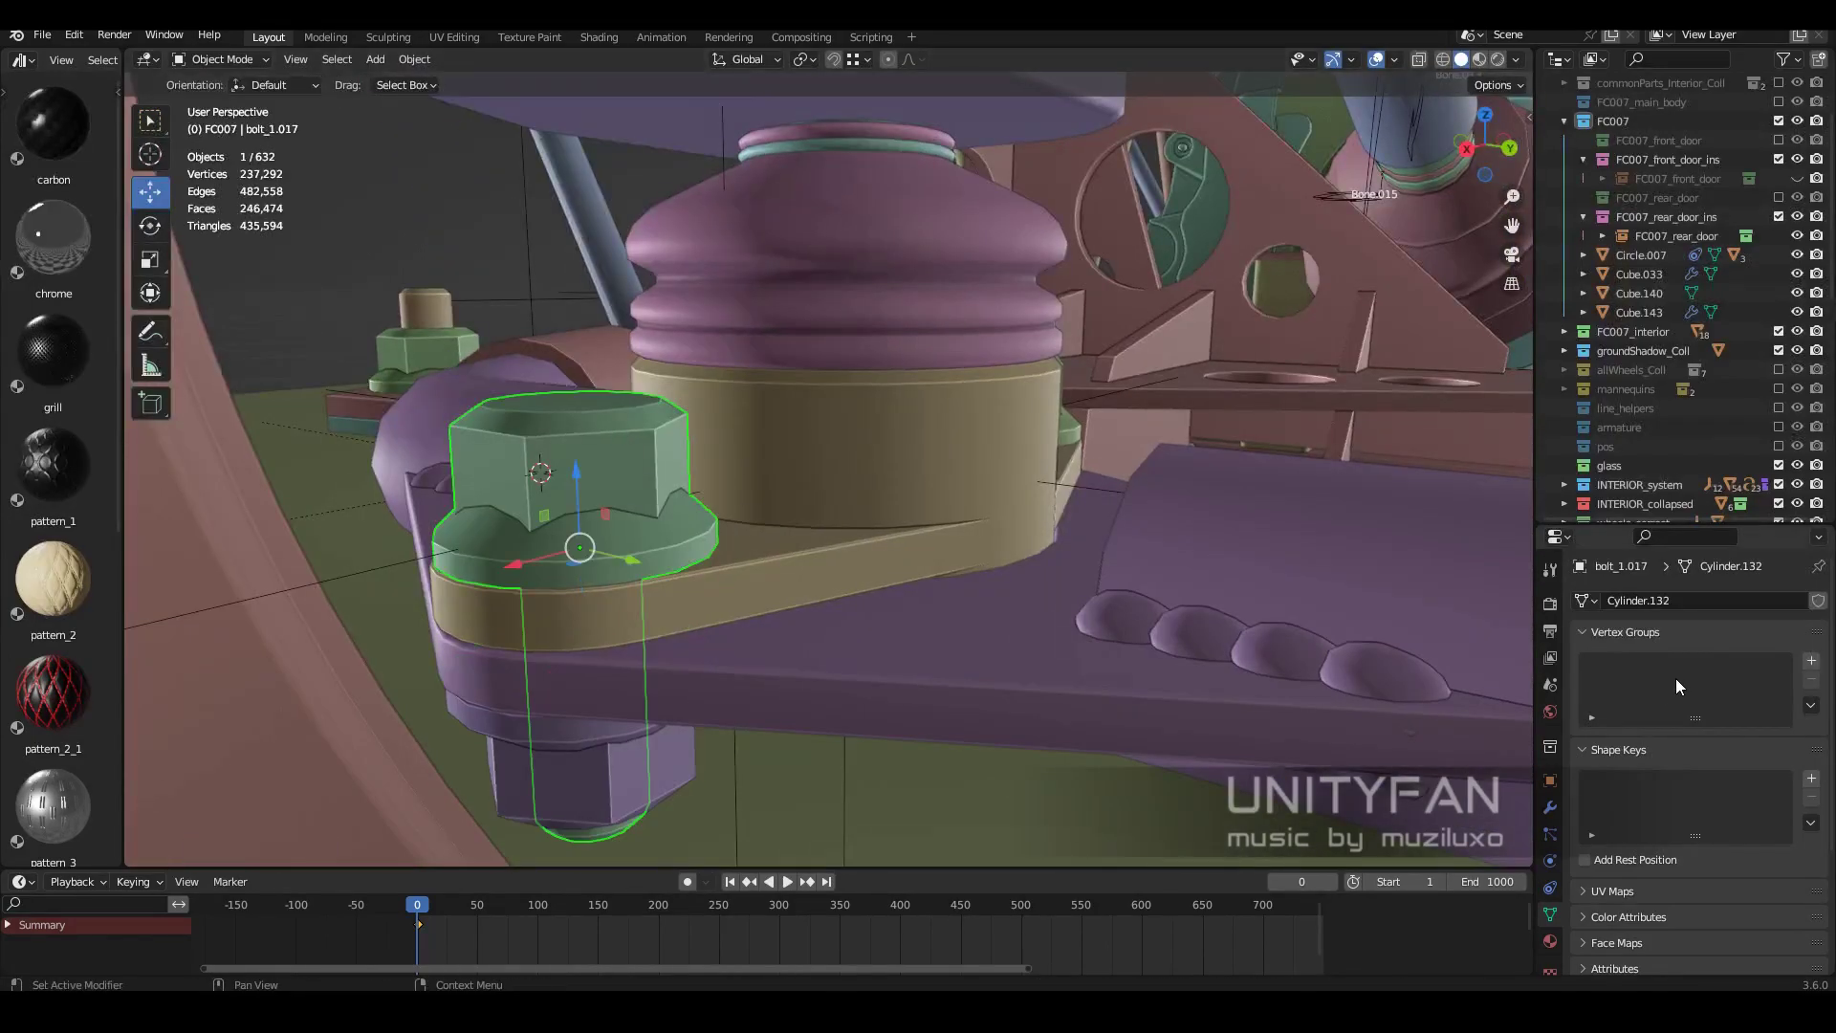
pyautogui.click(1551, 806)
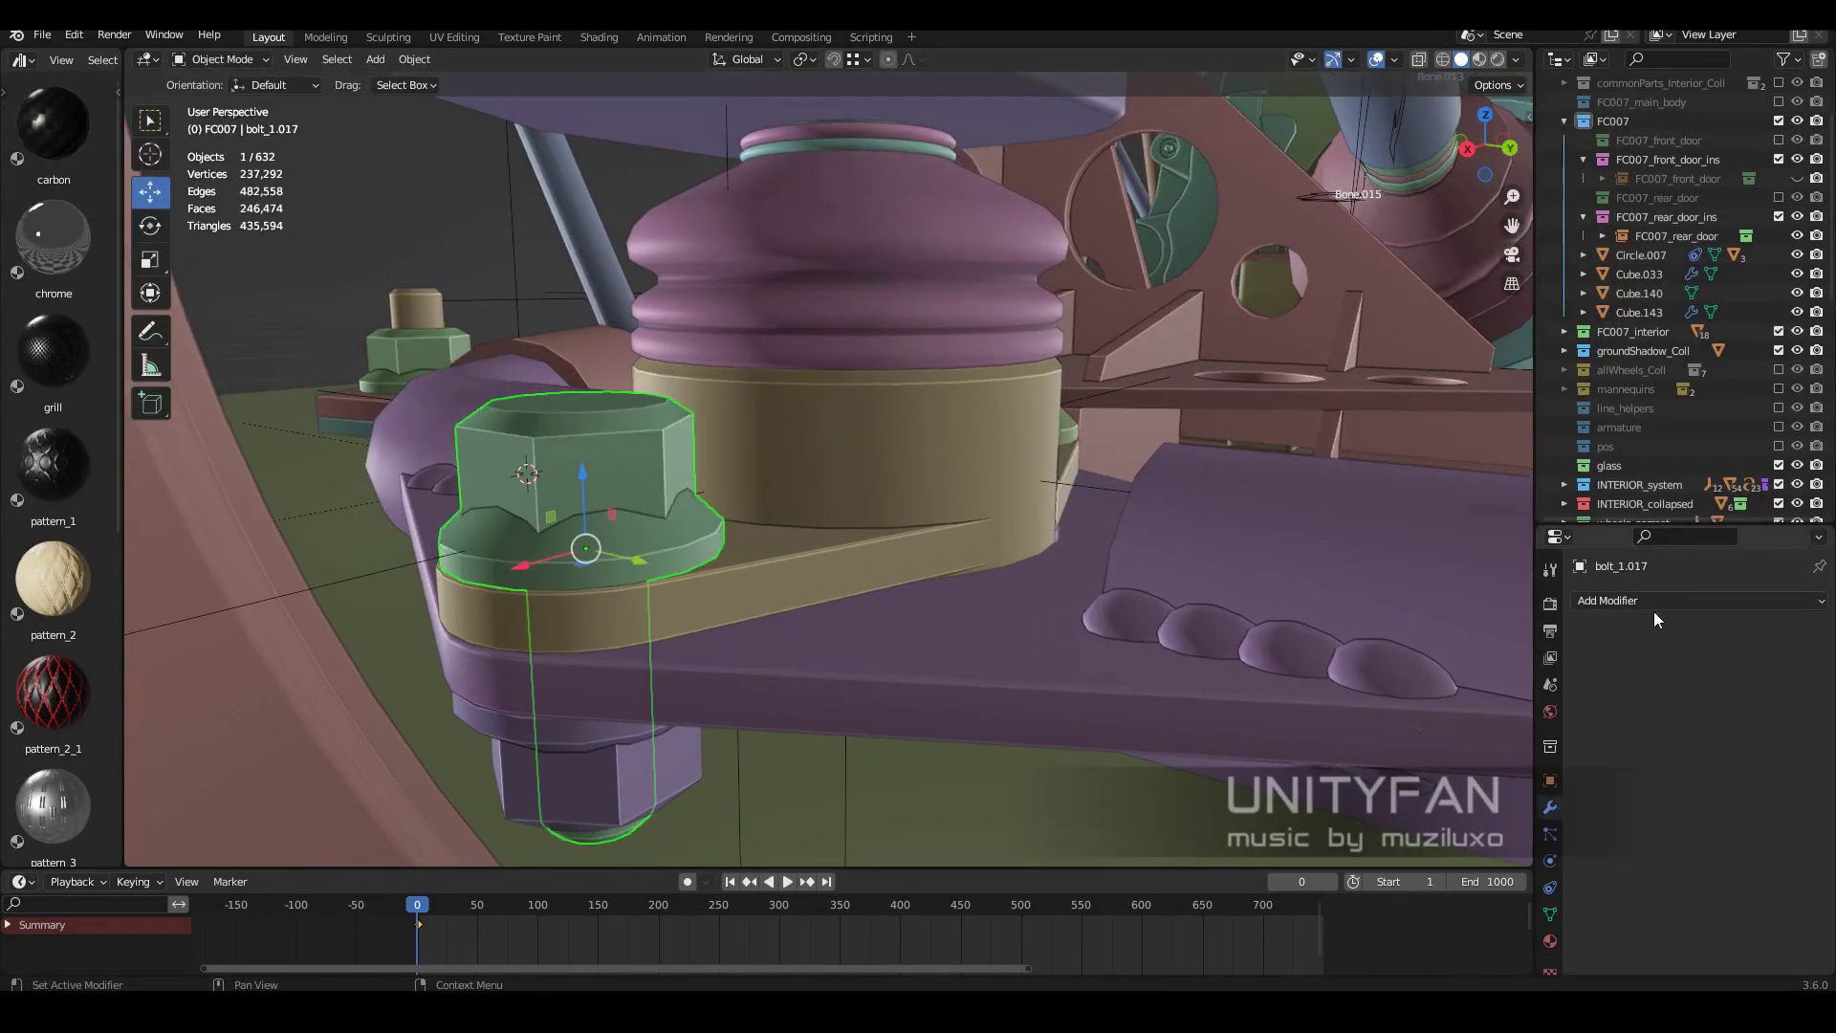
pyautogui.click(1655, 601)
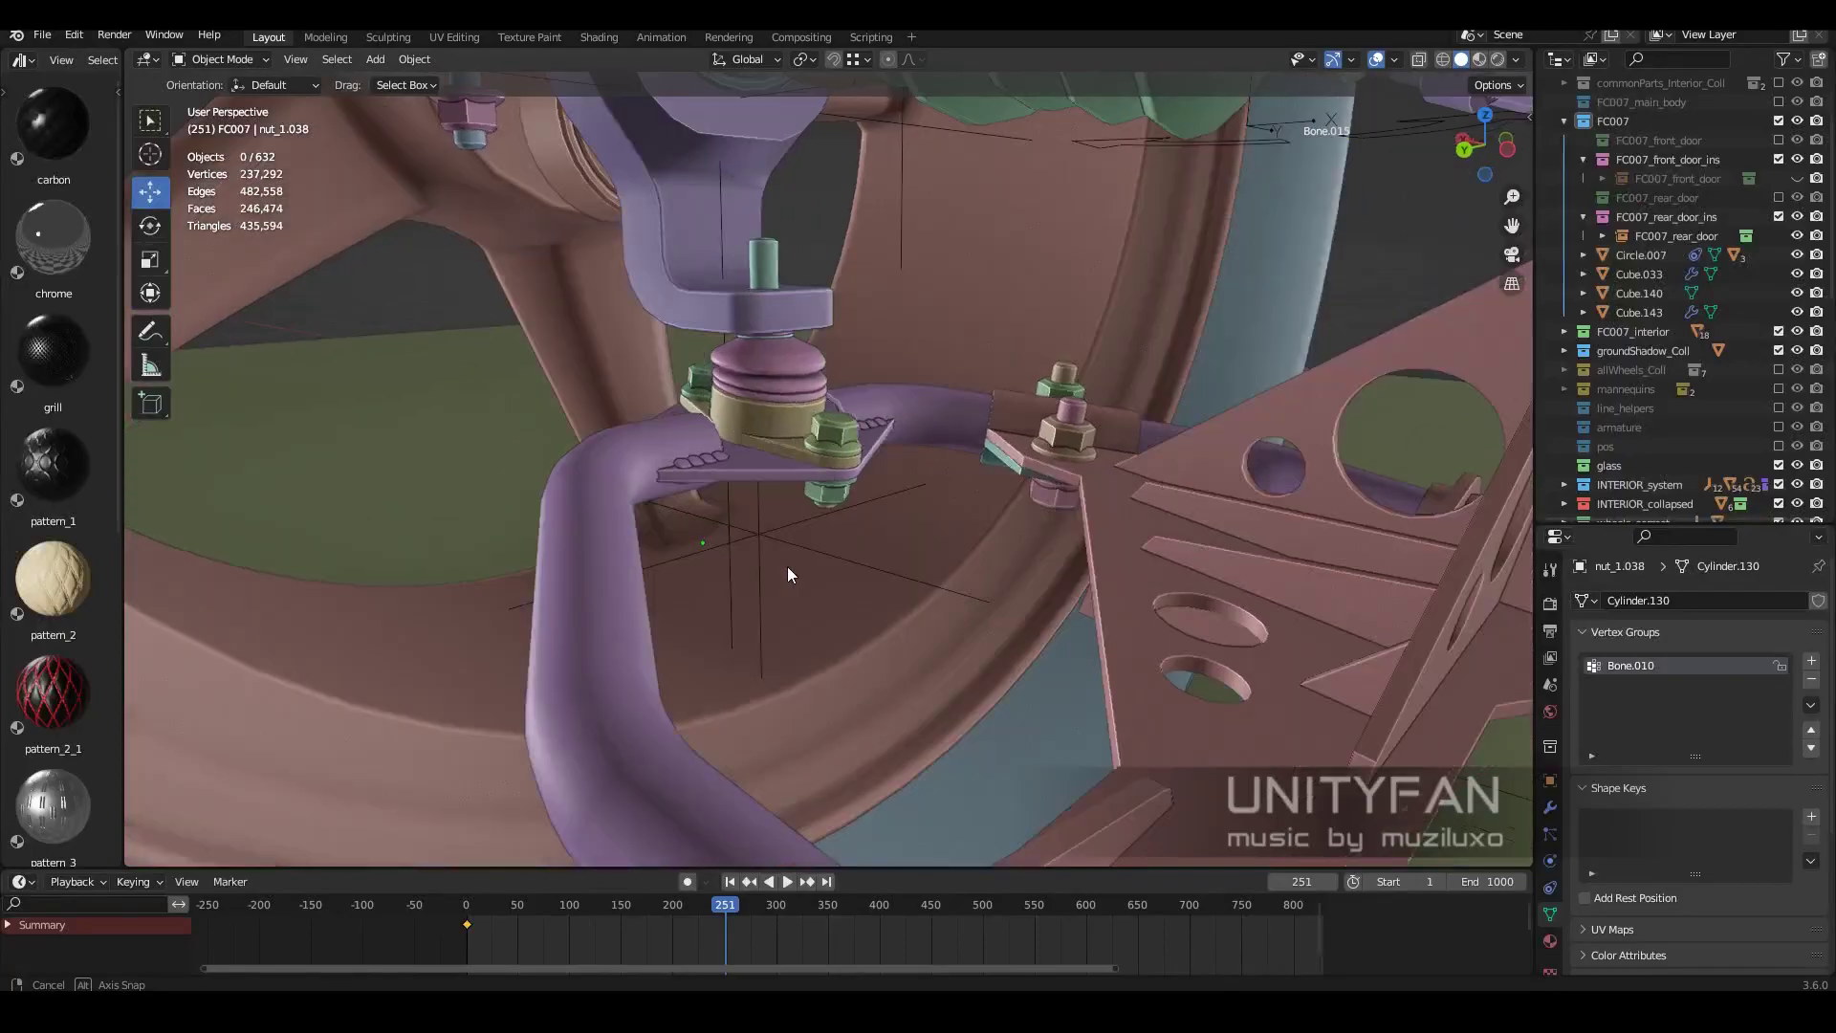
# Reset playback to frame 0 and add an Armature modifier to the bracket plate Cylinder.042.
pyautogui.click(490, 915)
pyautogui.scroll(-2, 753, 908)
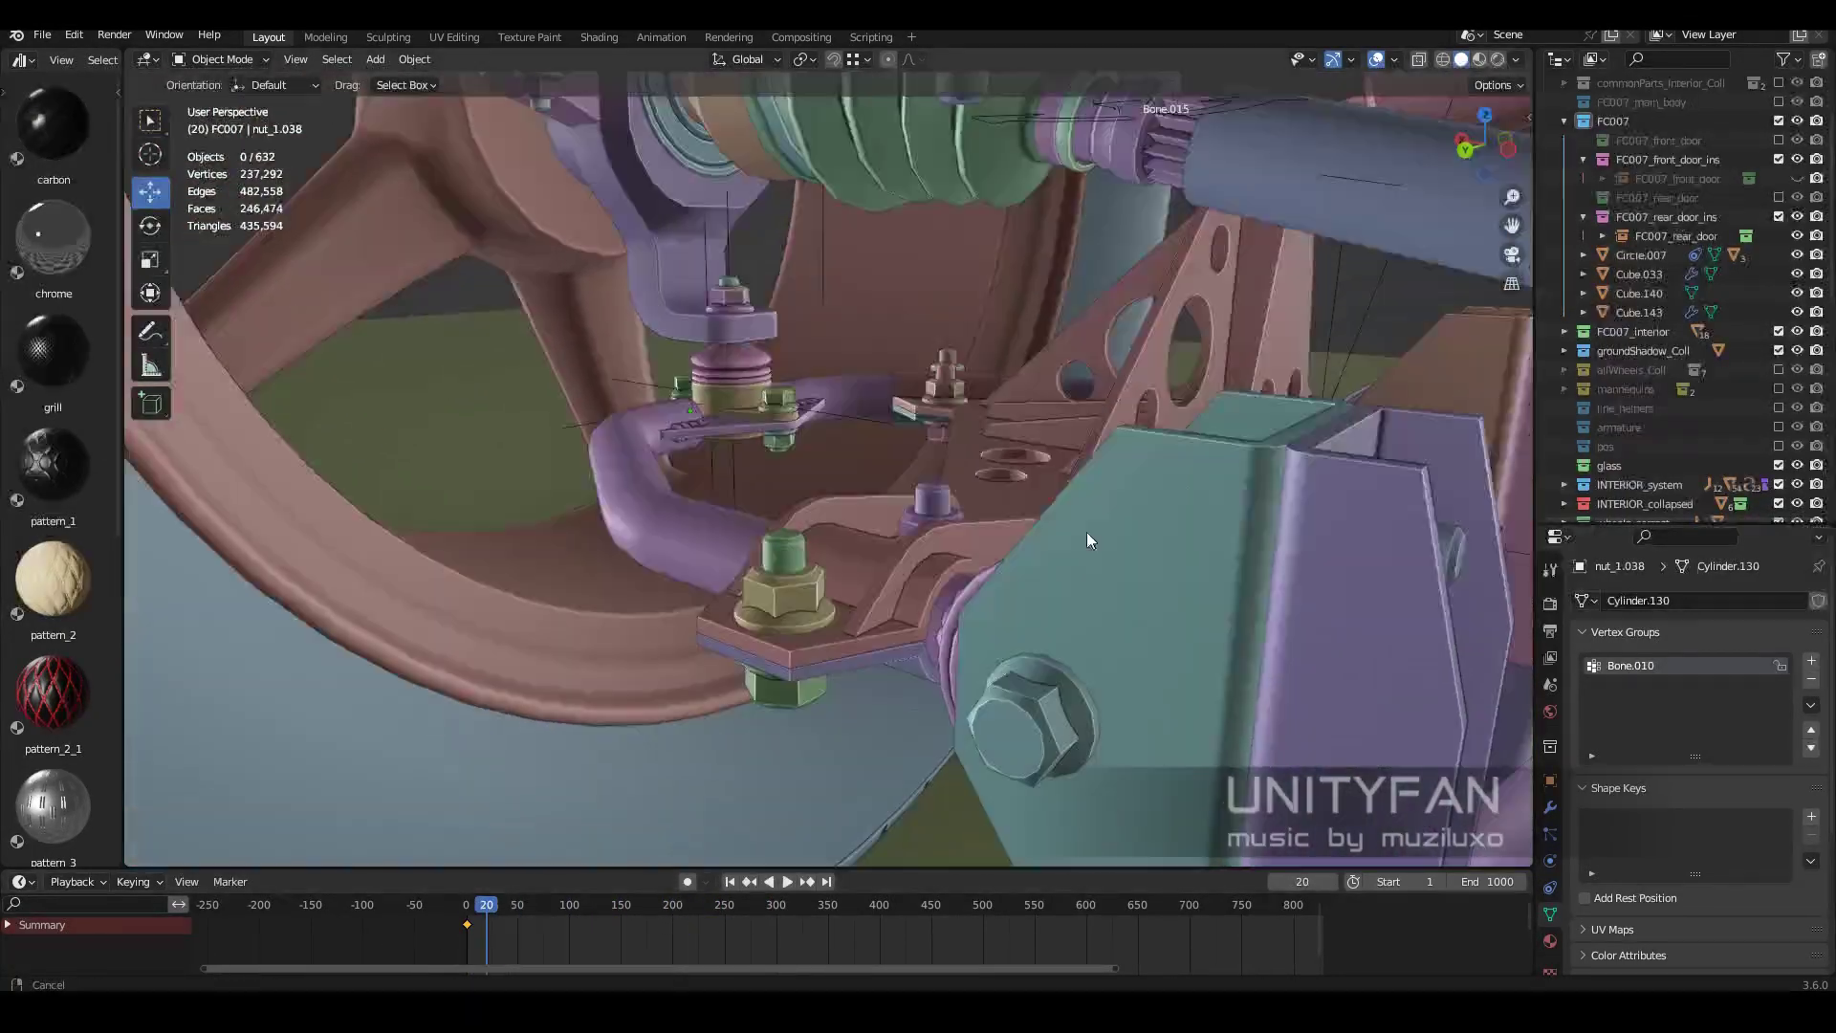
pyautogui.press('space')
pyautogui.click(431, 913)
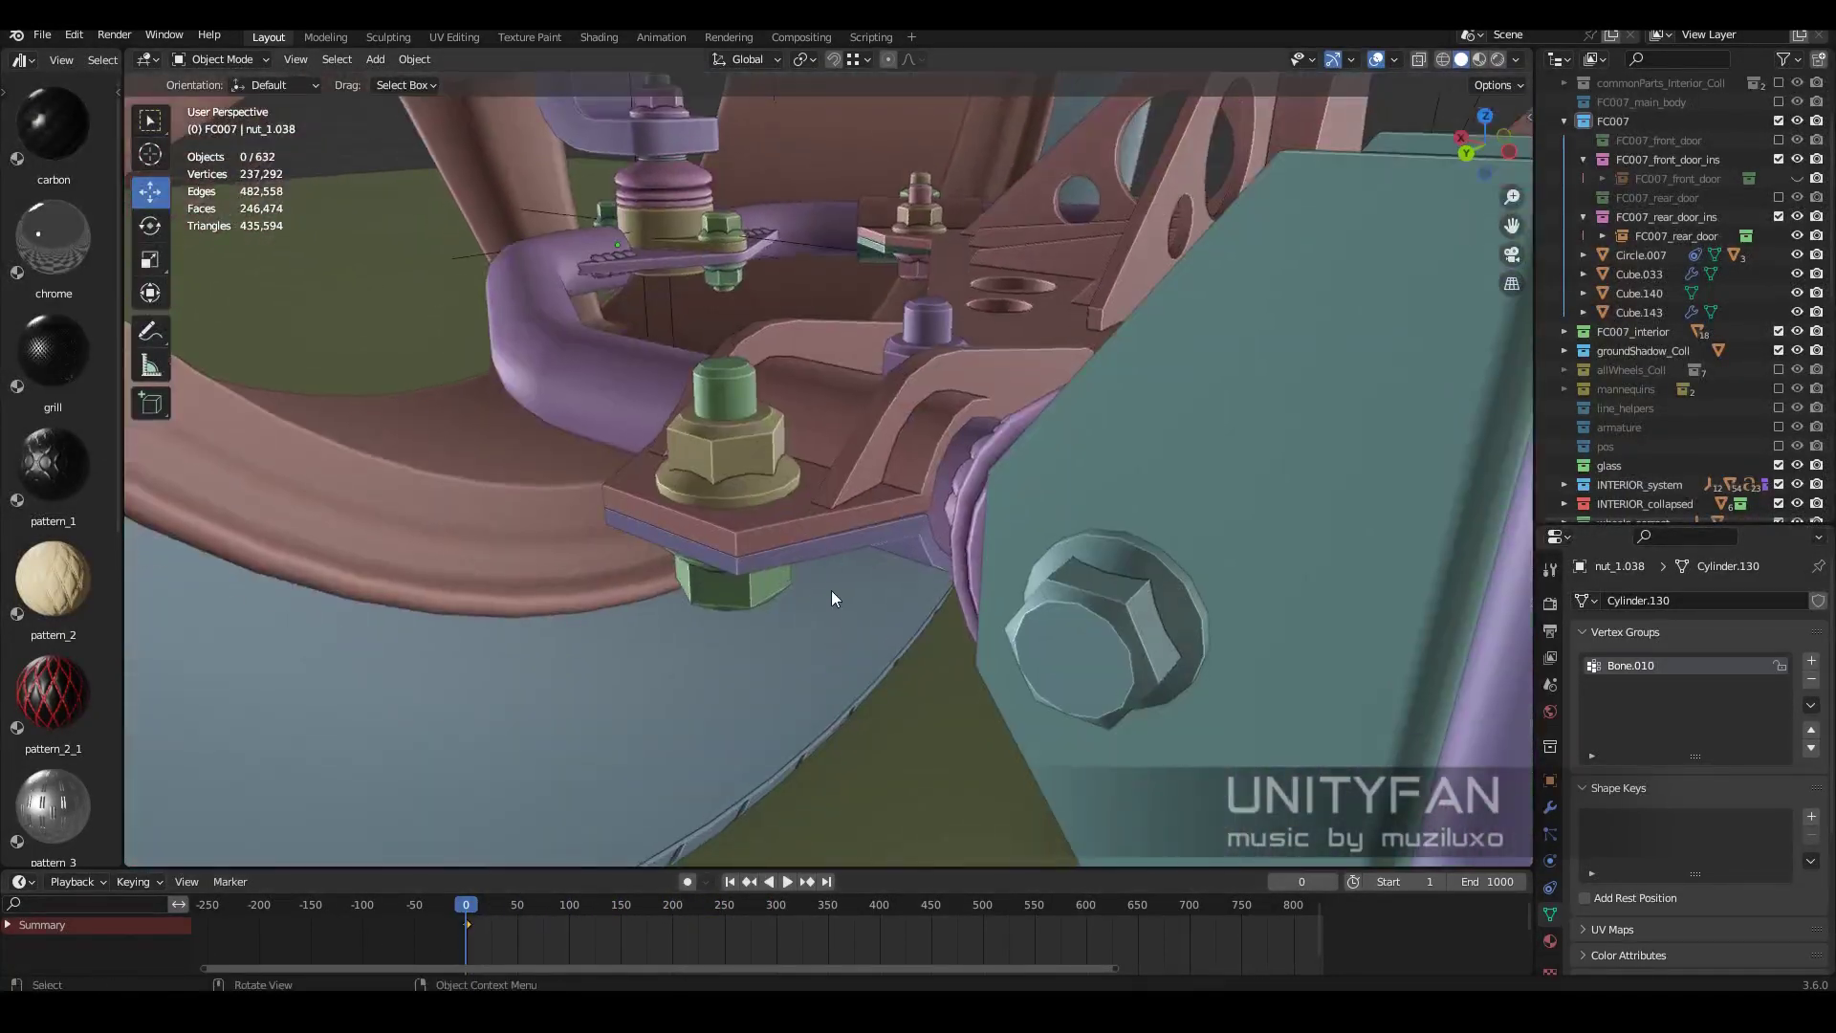
pyautogui.click(833, 545)
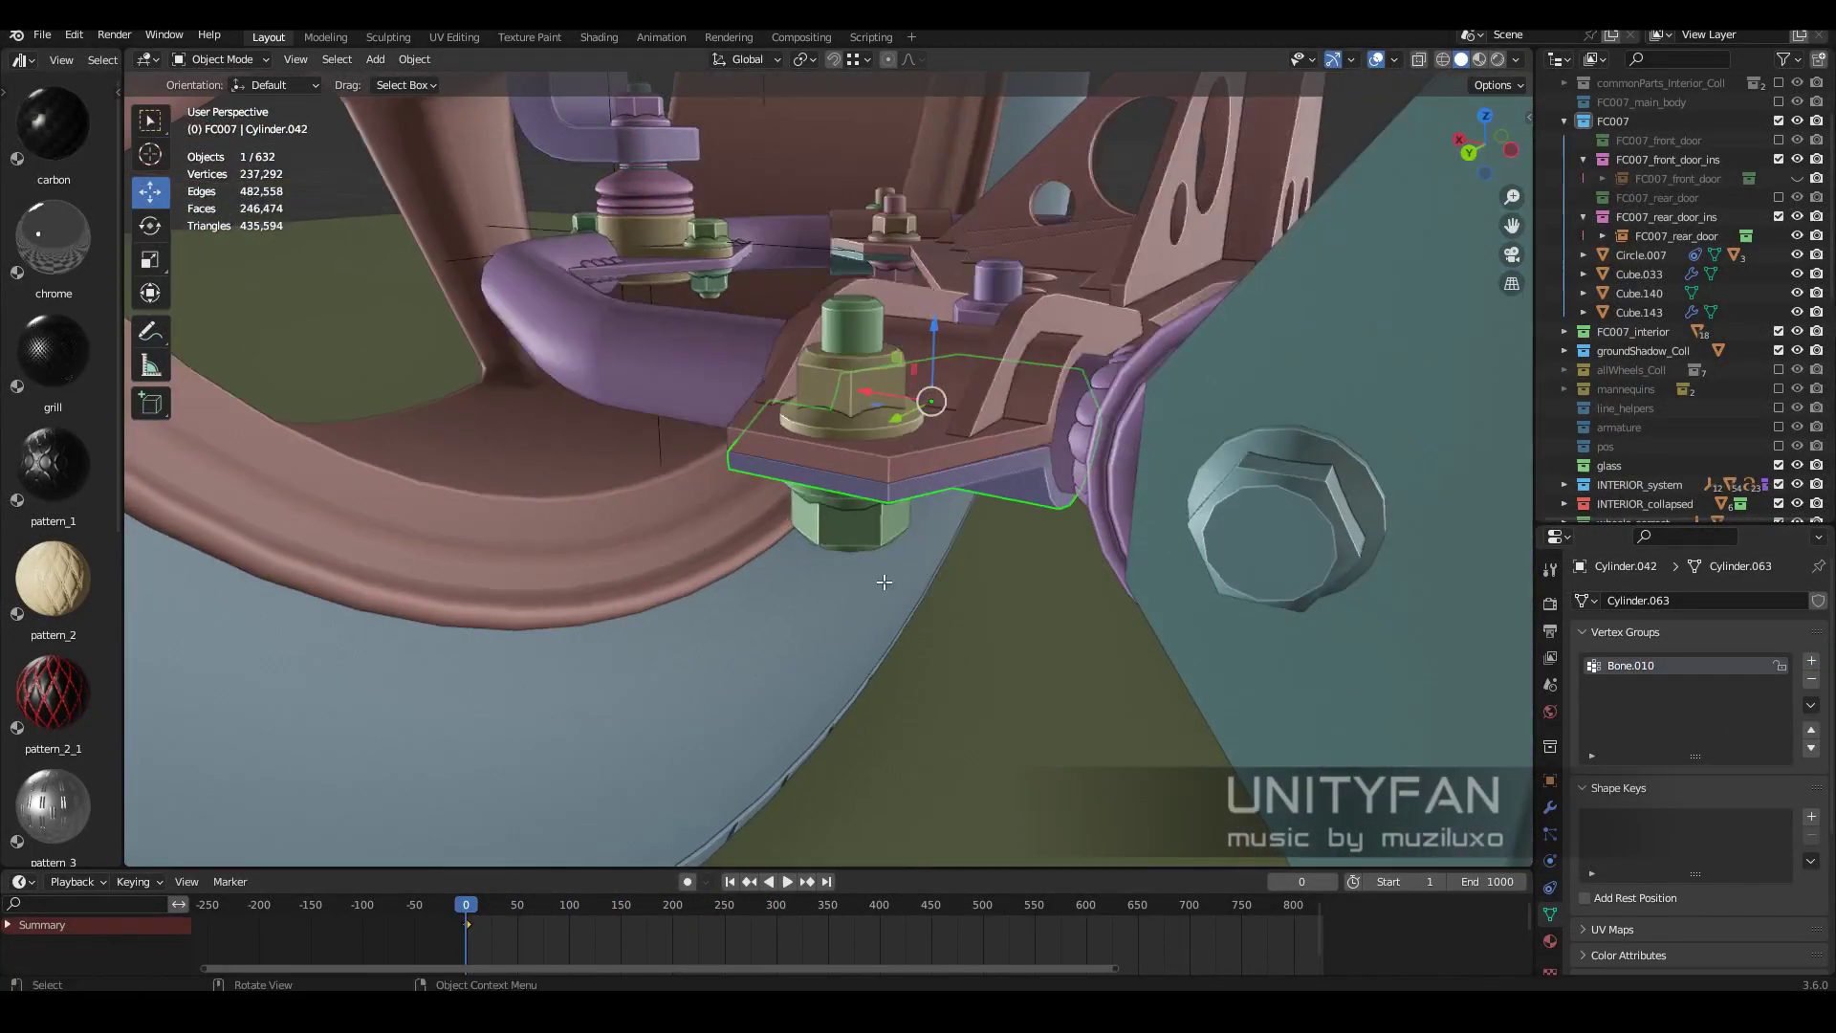
pyautogui.click(1550, 807)
pyautogui.click(1656, 601)
pyautogui.click(1596, 199)
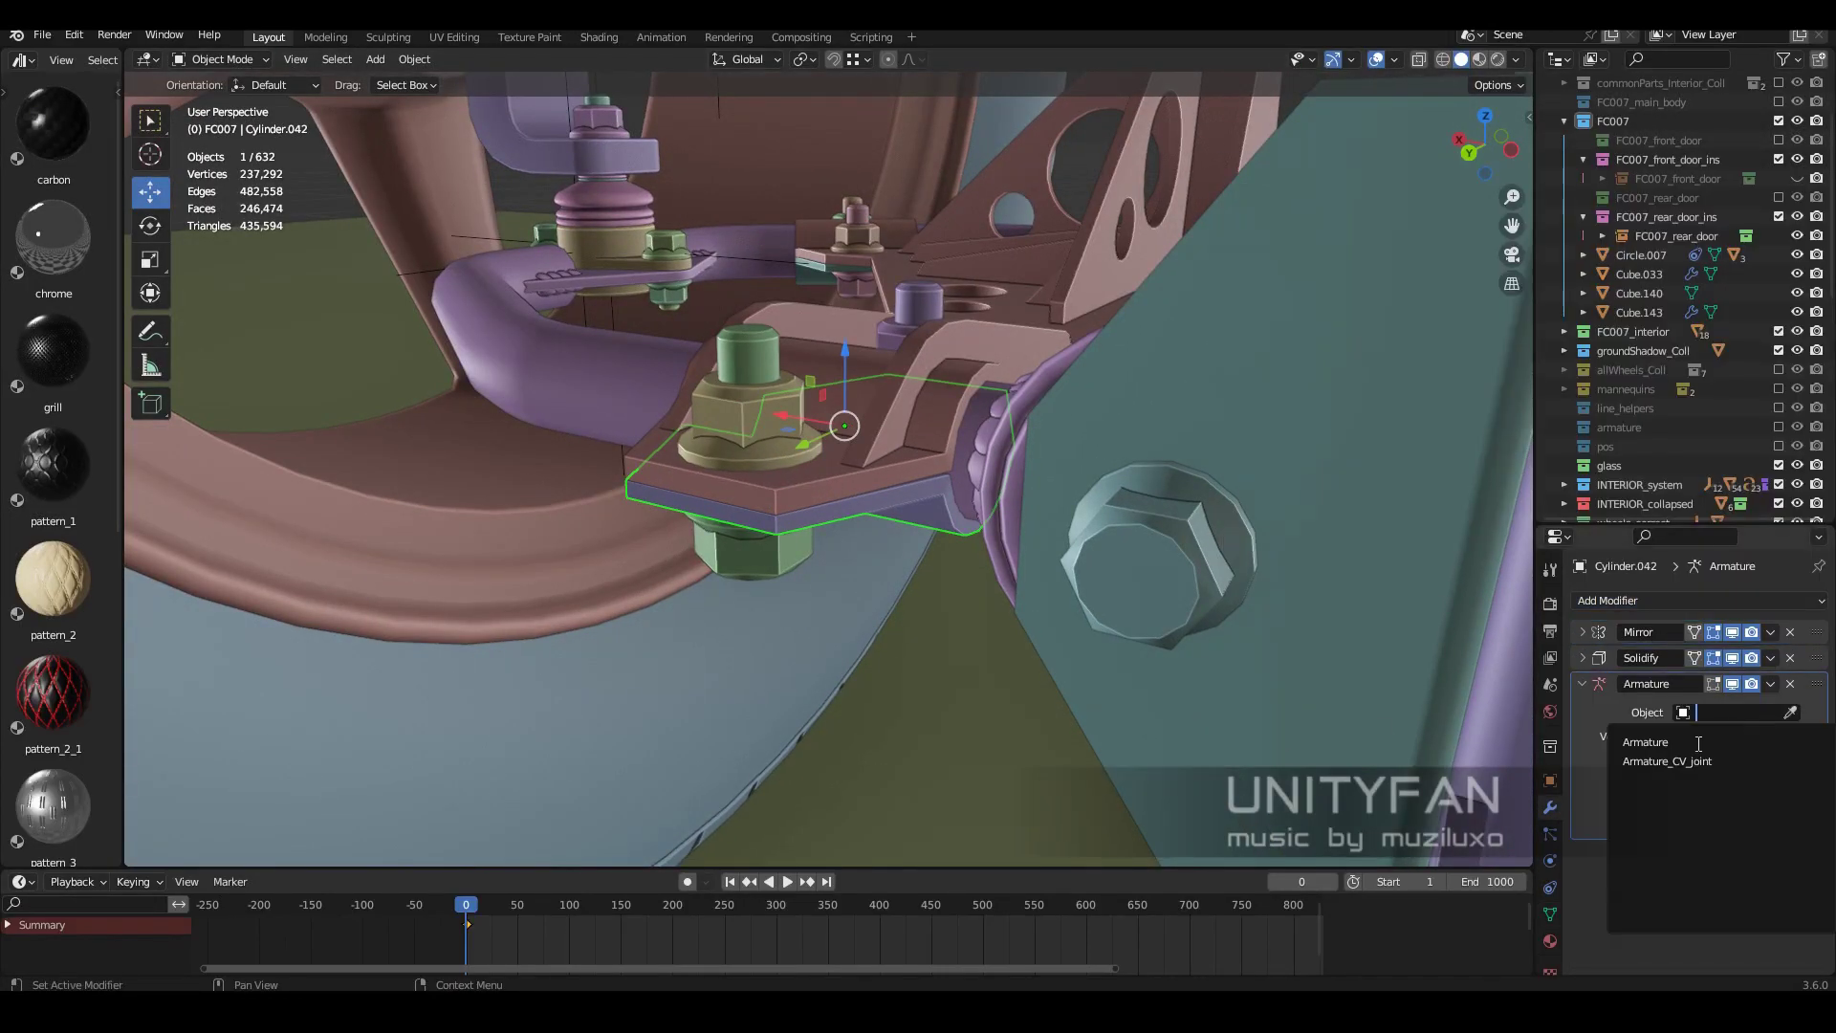
# Copy the Armature modifier onto the nut on the arm plate.
pyautogui.press('space')
pyautogui.press('Escape')
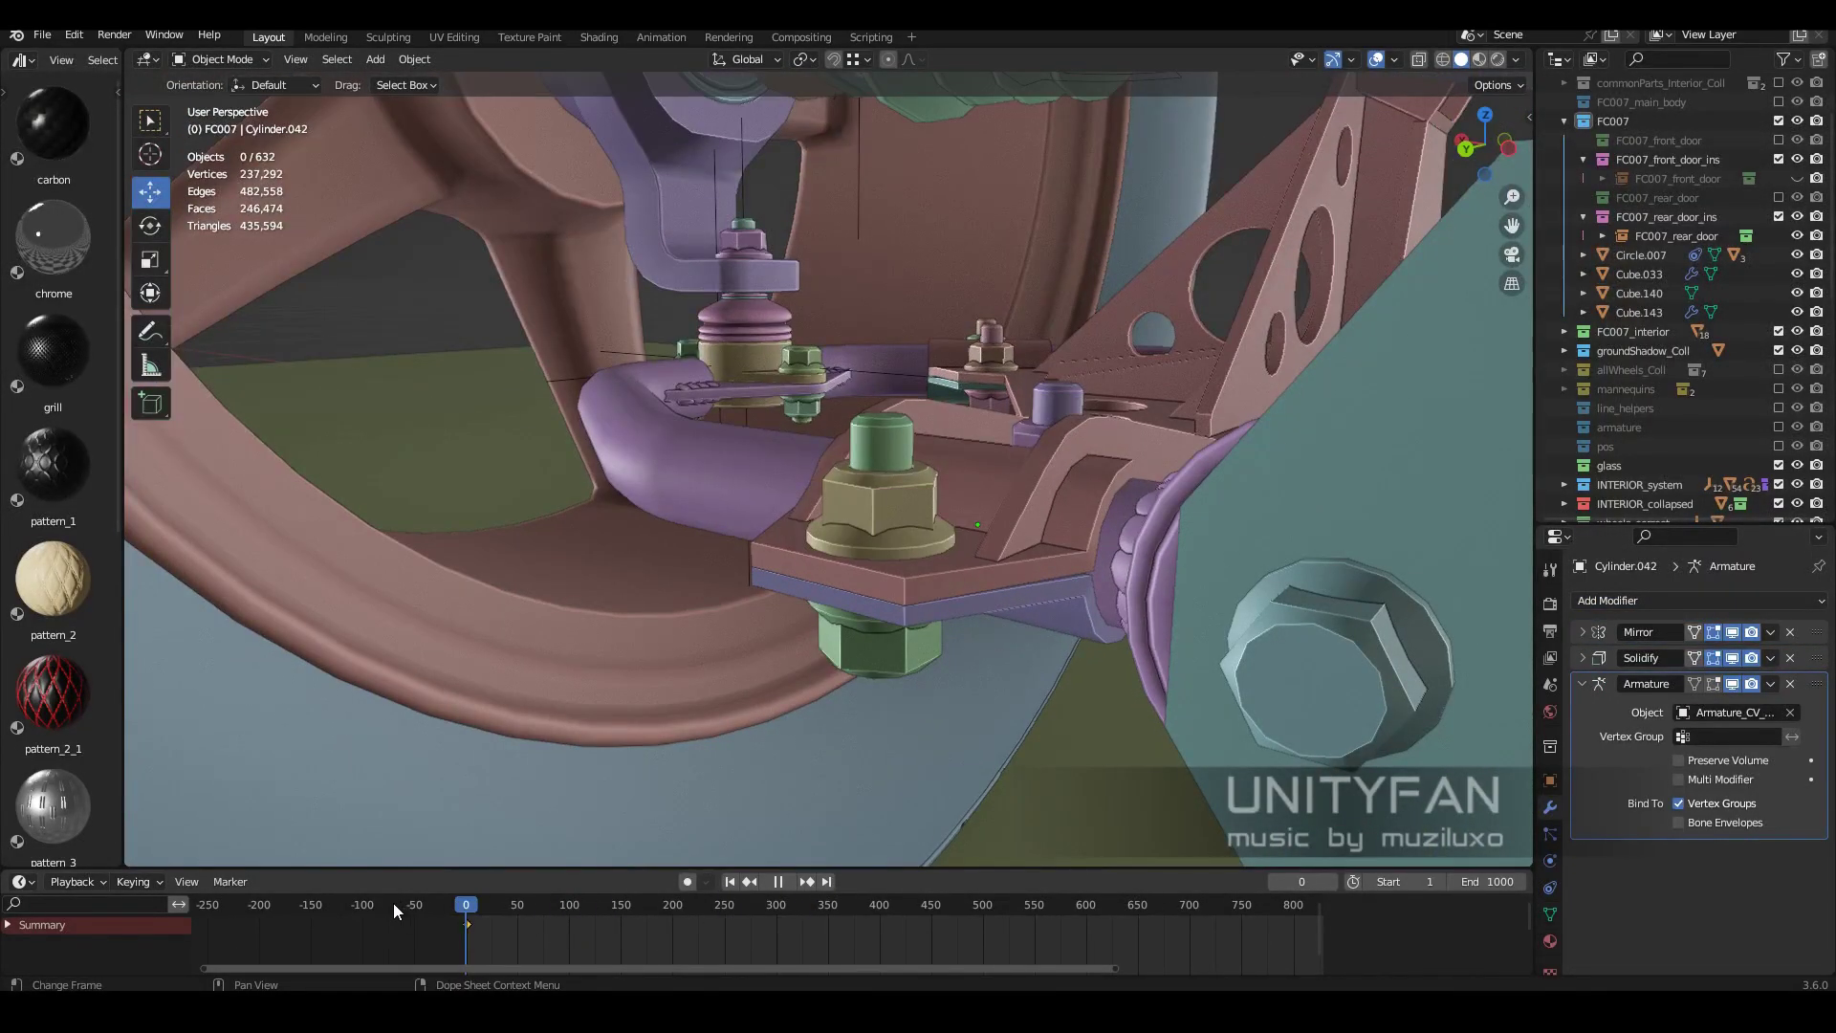
pyautogui.click(1196, 656)
pyautogui.press('KP_Decimal')
pyautogui.click(1655, 601)
pyautogui.click(1596, 199)
pyautogui.click(1731, 661)
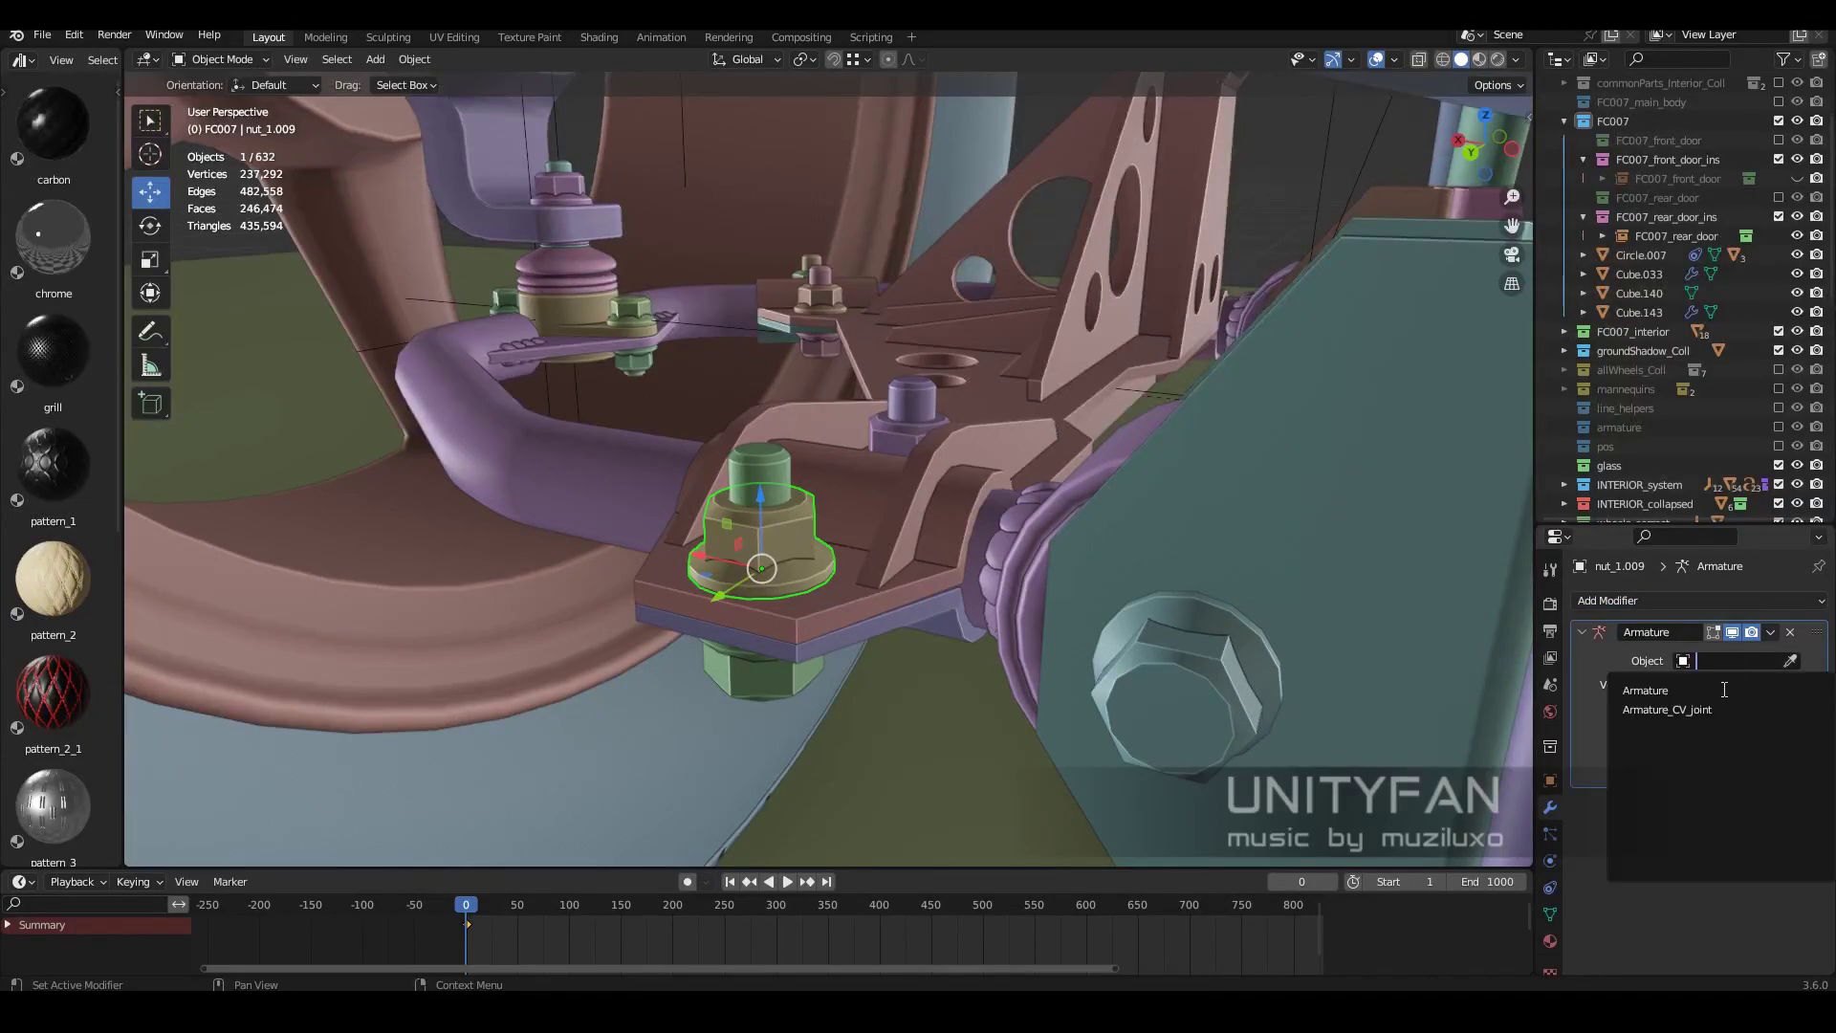
# Add a Bone.010 vertex group to the nut and select the bolt beneath it.
pyautogui.click(1550, 914)
pyautogui.click(1811, 660)
pyautogui.doubleClick(1645, 667)
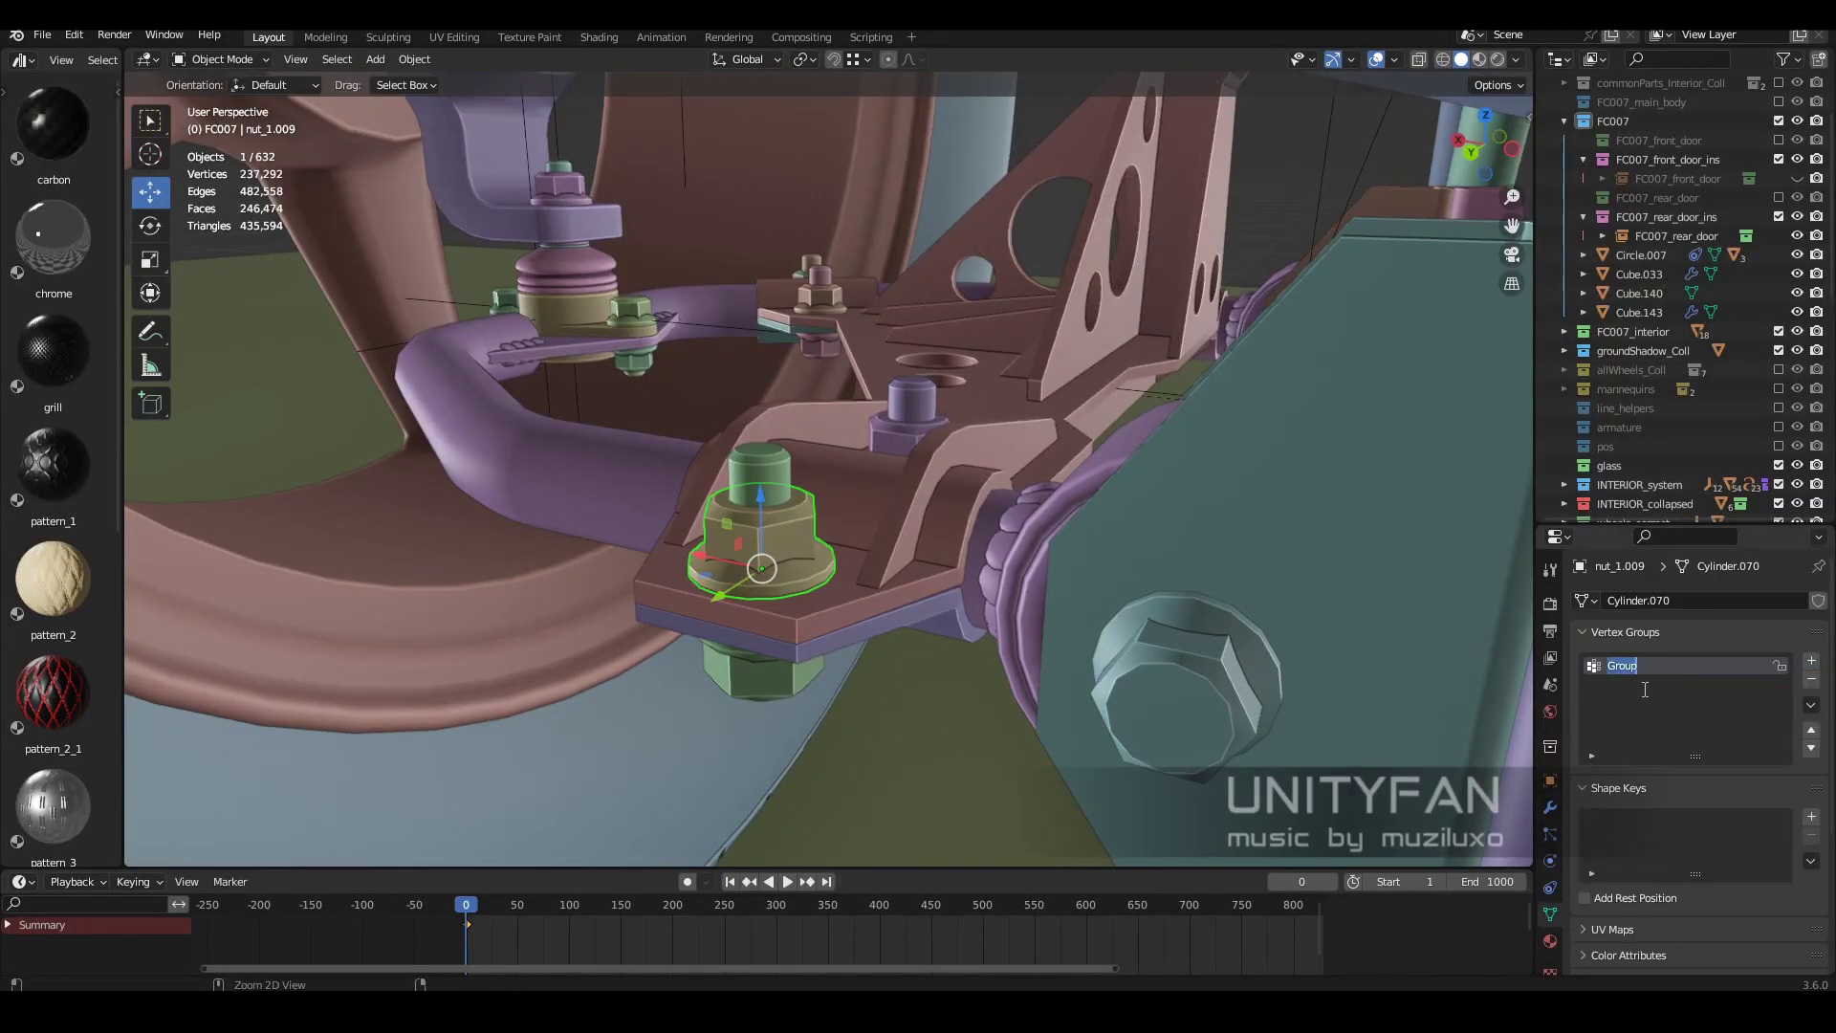
pyautogui.moveTo(908, 535); pyautogui.dragTo(823, 583, button='middle')
pyautogui.click(612, 536)
pyautogui.moveTo(612, 574); pyautogui.dragTo(656, 633, button='middle')
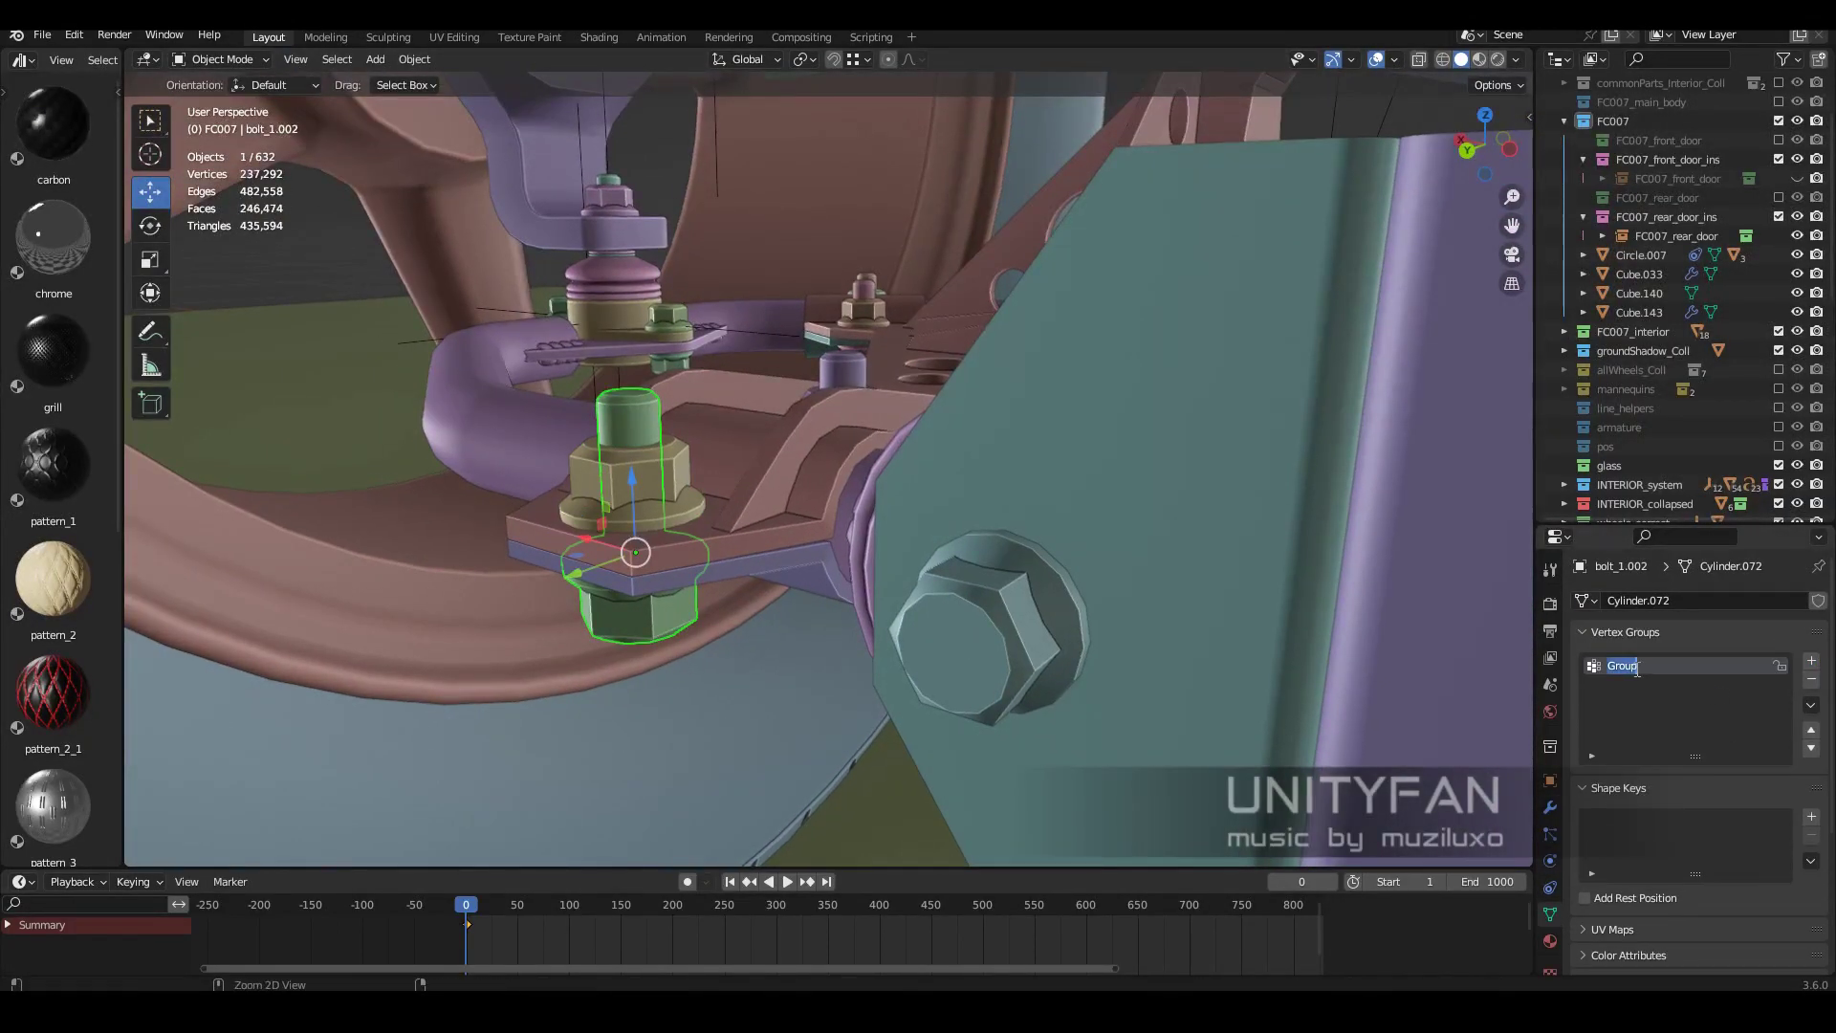
pyautogui.write('Bone.010')
pyautogui.press('Return')
pyautogui.press('Tab')
pyautogui.press('Tab')
# Play and scrub the animation to test the rig, returning to frame 0.
pyautogui.moveTo(1204, 719); pyautogui.dragTo(831, 664, button='middle')
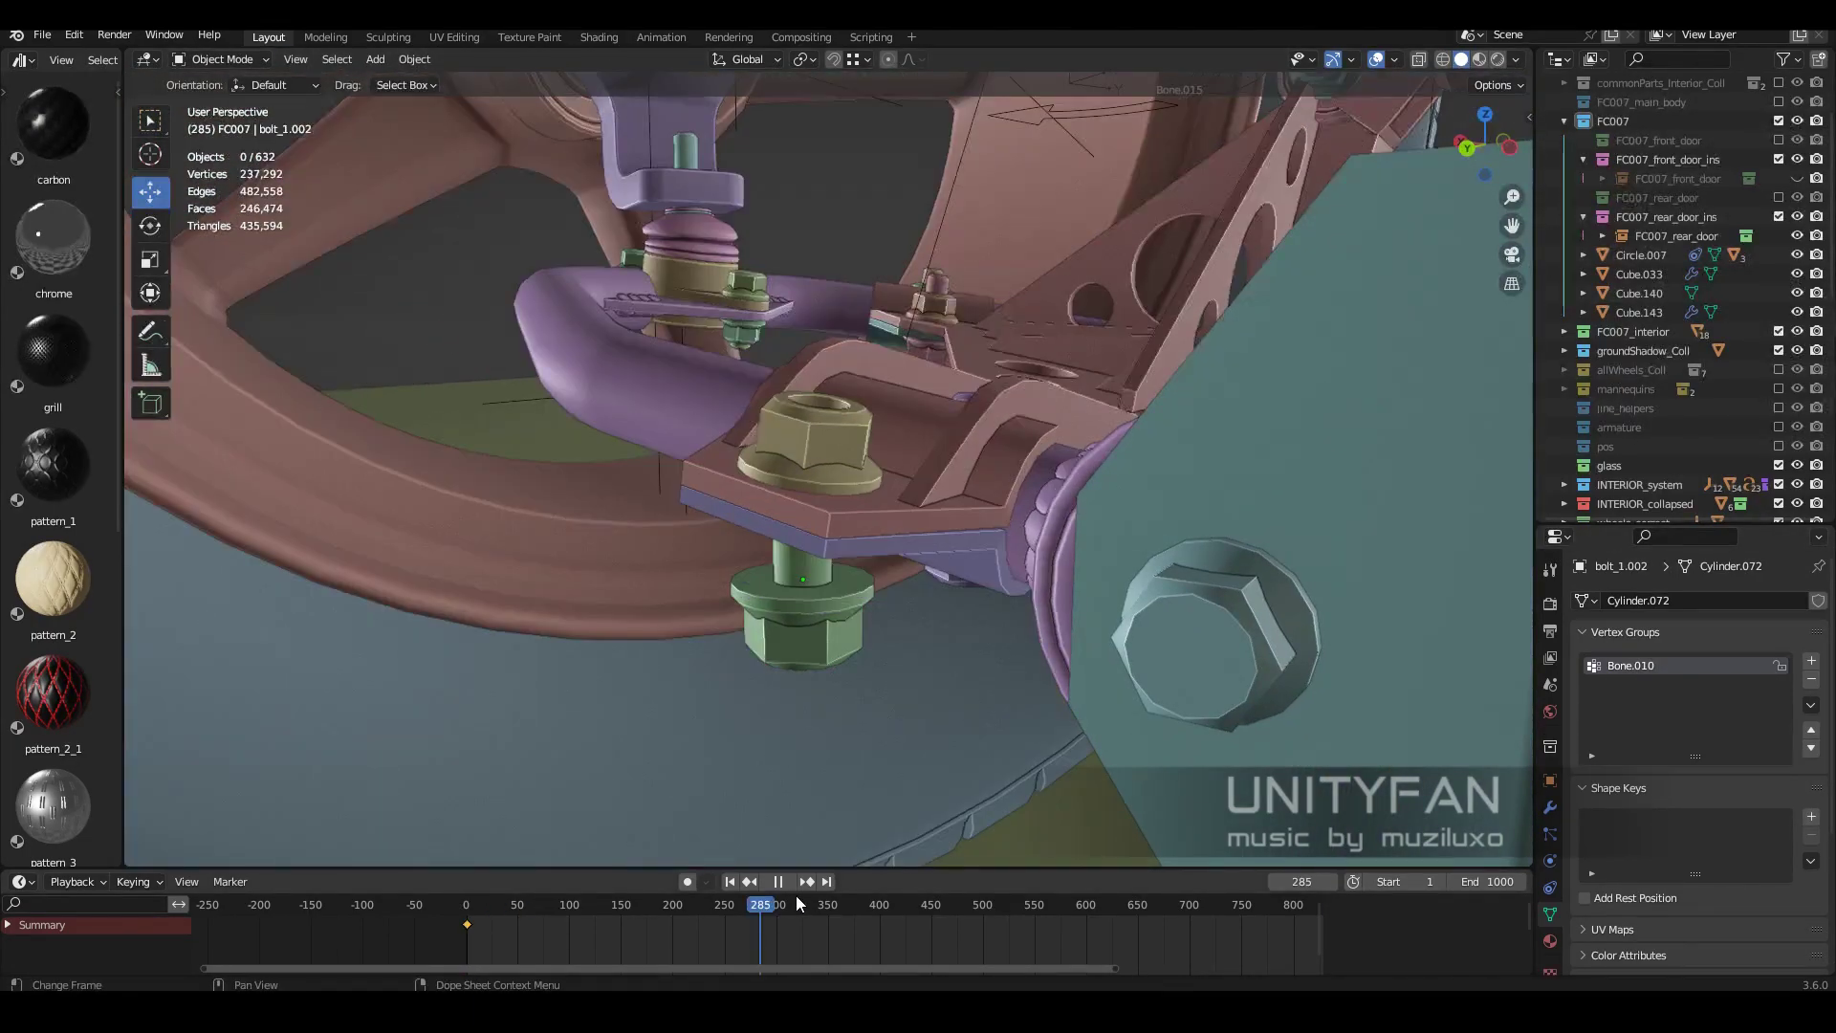
pyautogui.hotkey('alt', 'a')
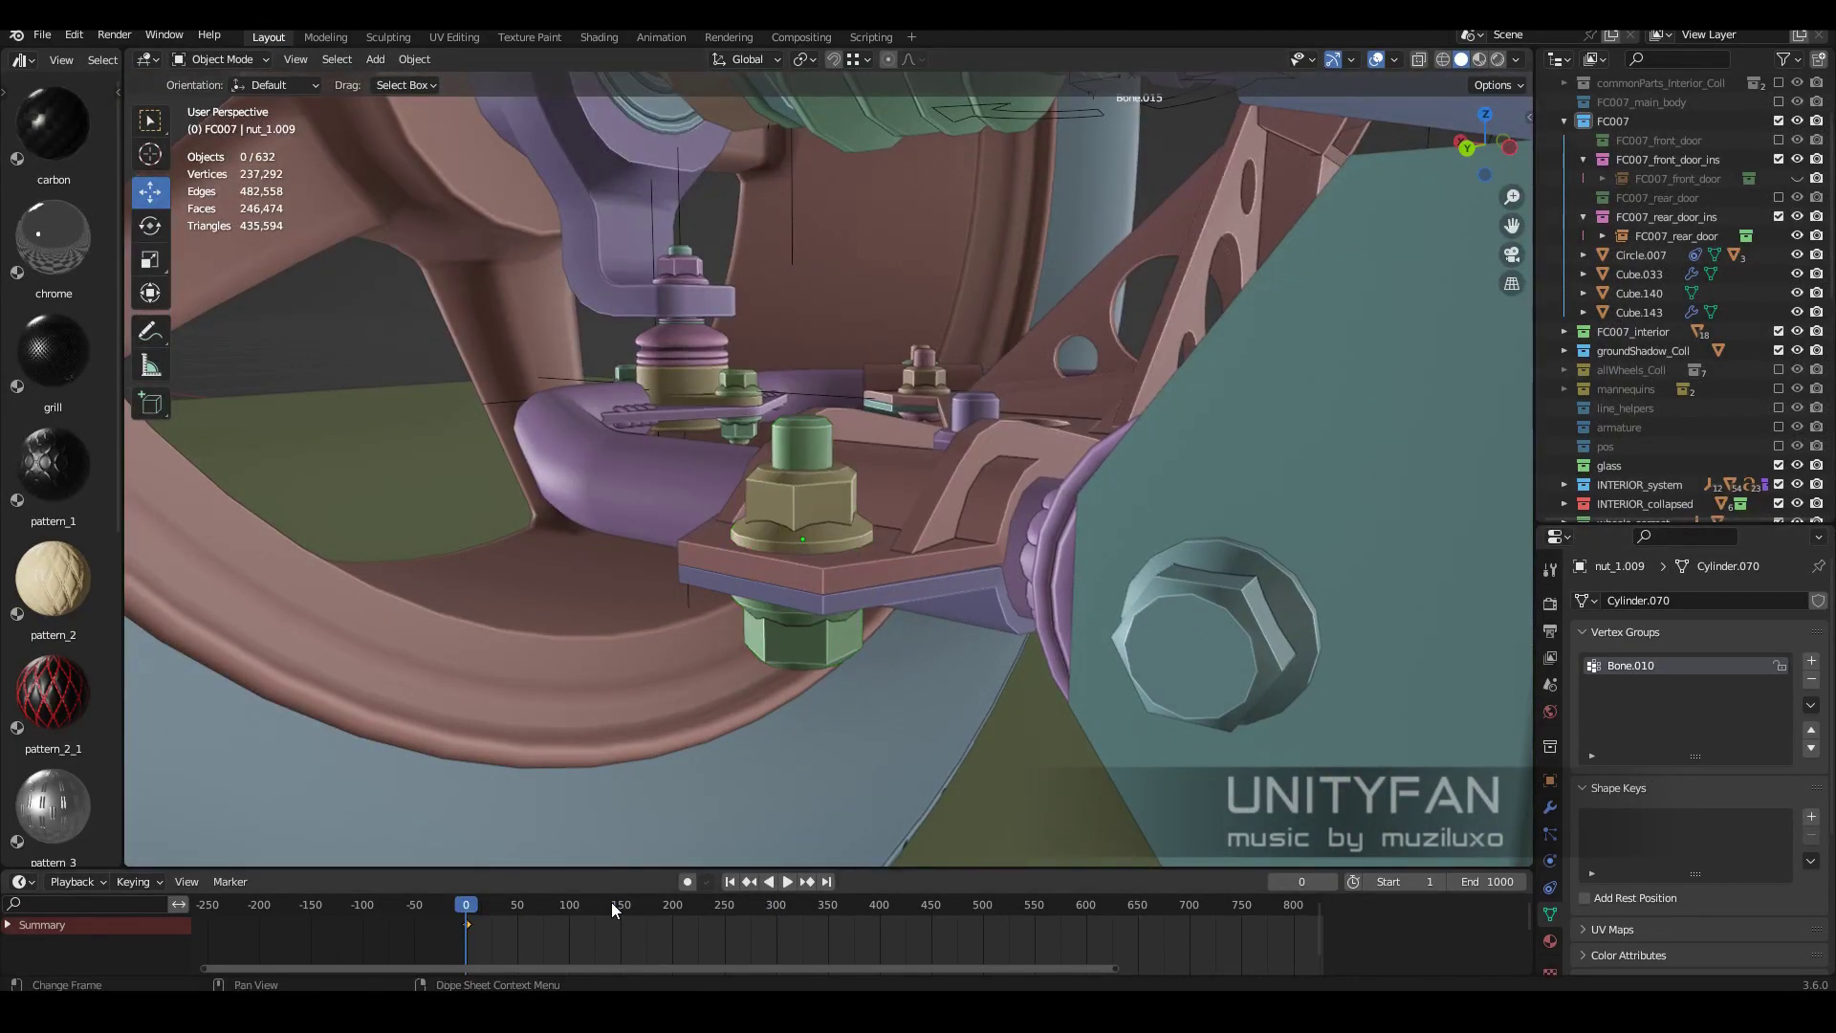
pyautogui.moveTo(612, 903); pyautogui.dragTo(791, 904)
pyautogui.click(463, 910)
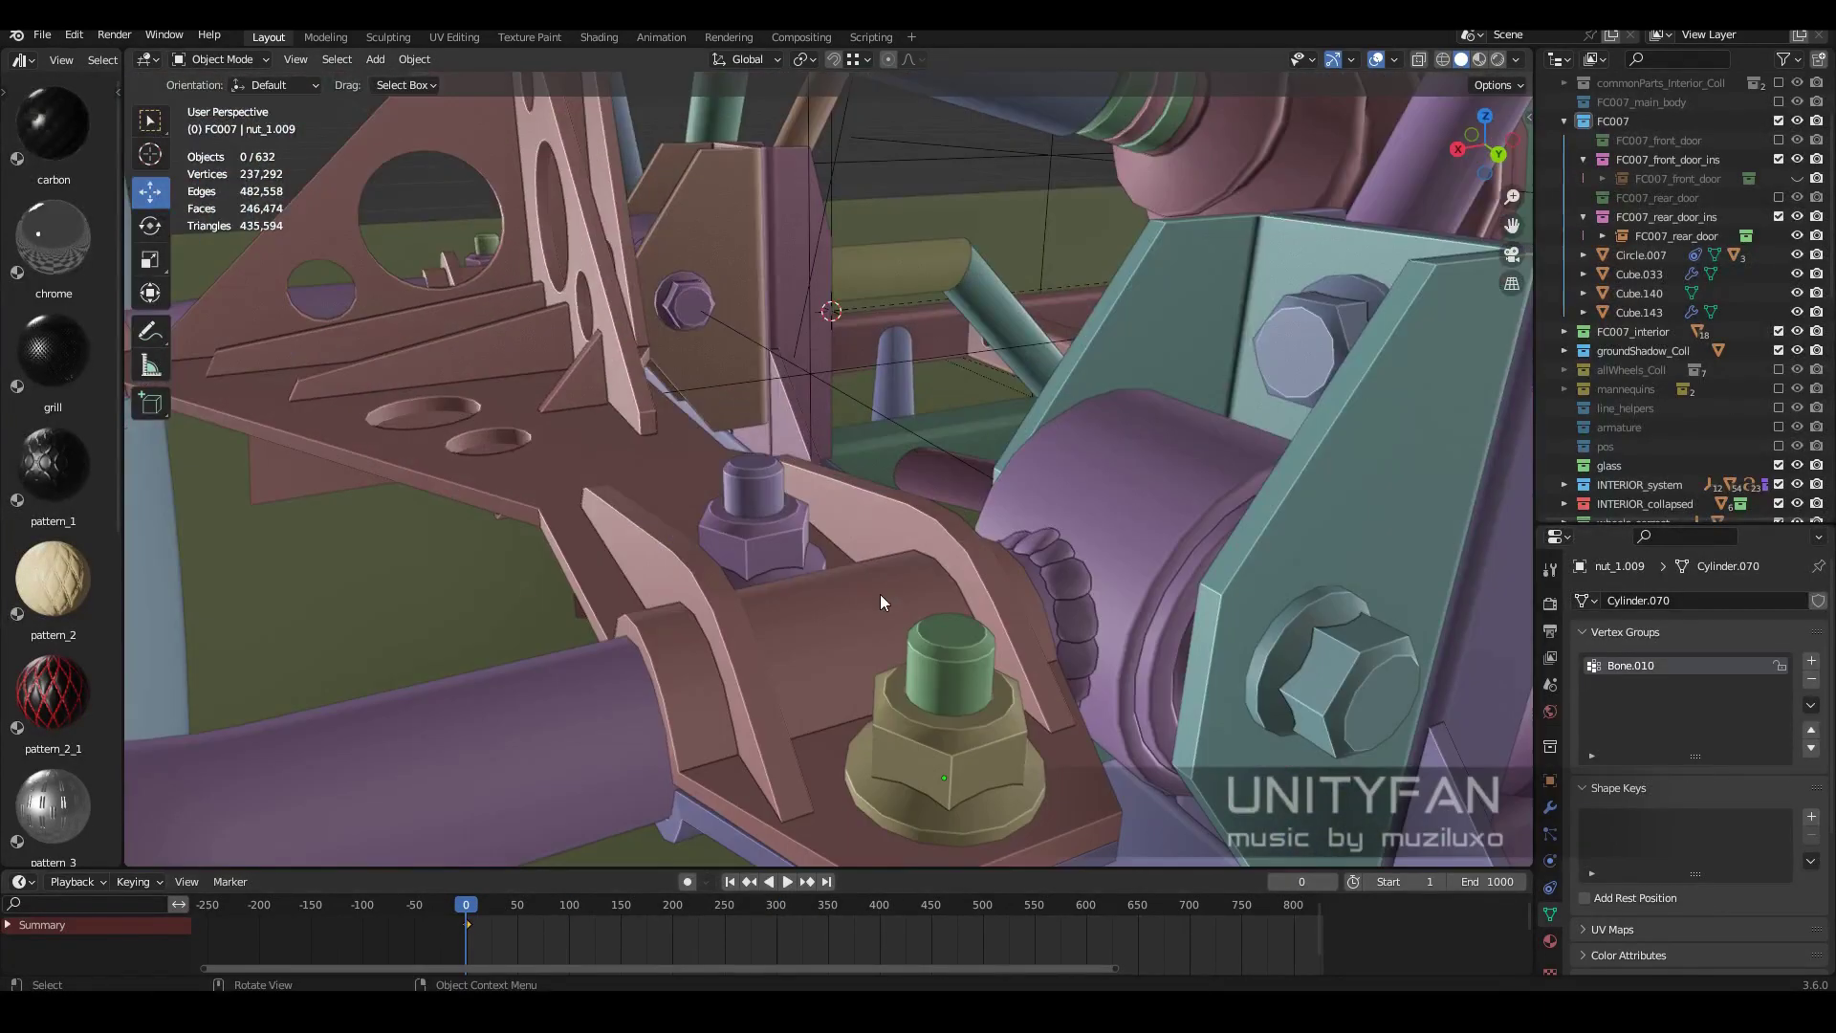
pyautogui.press('Tab')
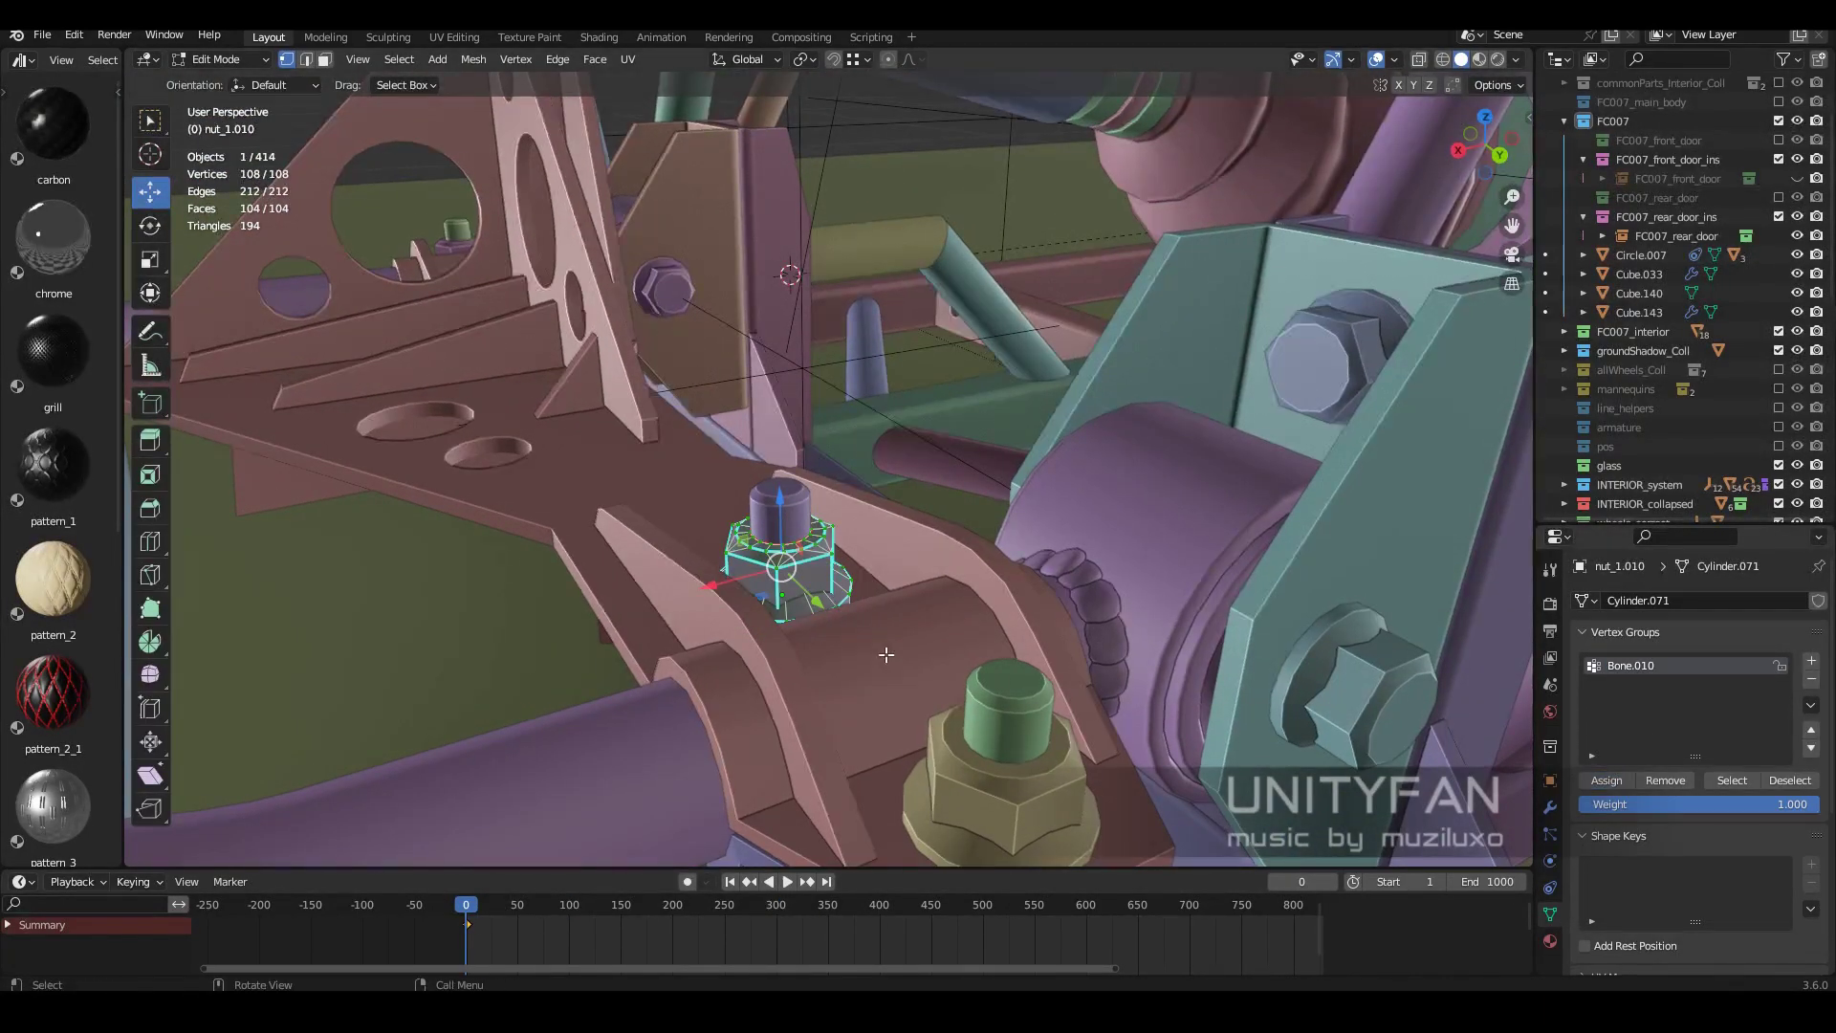
pyautogui.press('Tab')
# Add a Bone.010 vertex group to the upper bolt on the arm.
pyautogui.click(1551, 806)
pyautogui.click(789, 564)
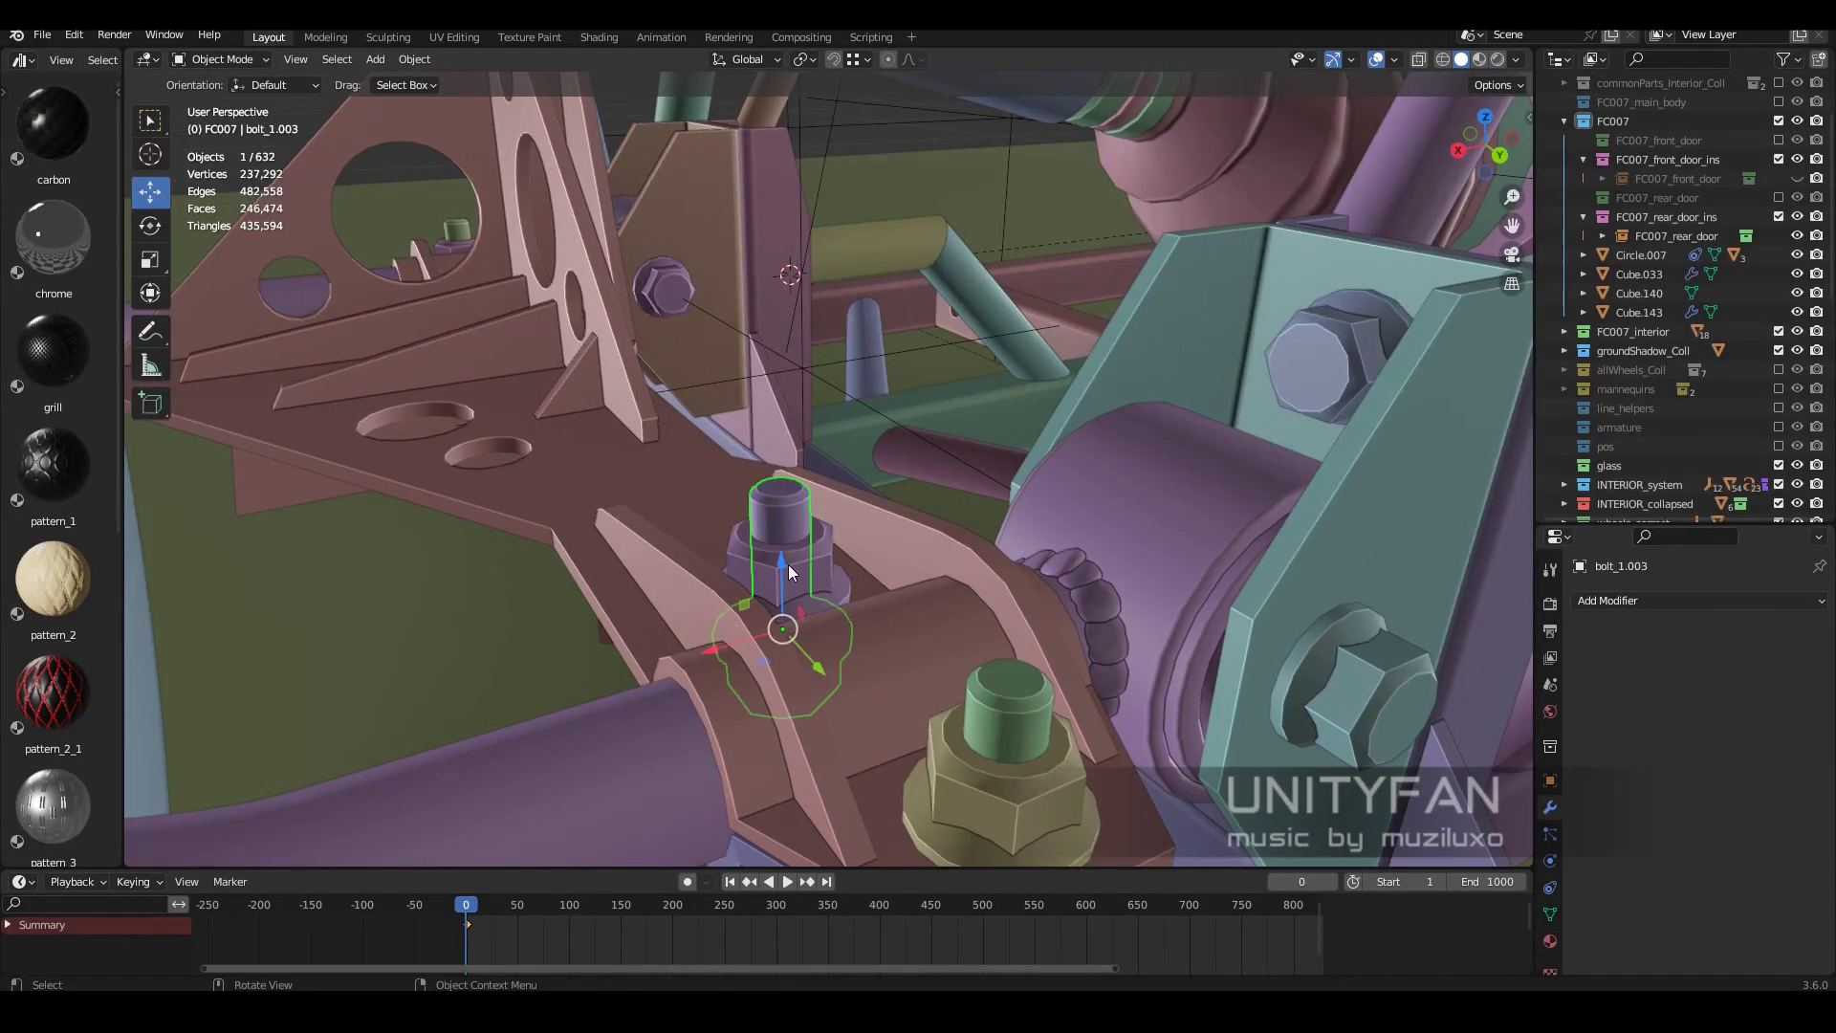
pyautogui.press('Tab')
pyautogui.click(1551, 914)
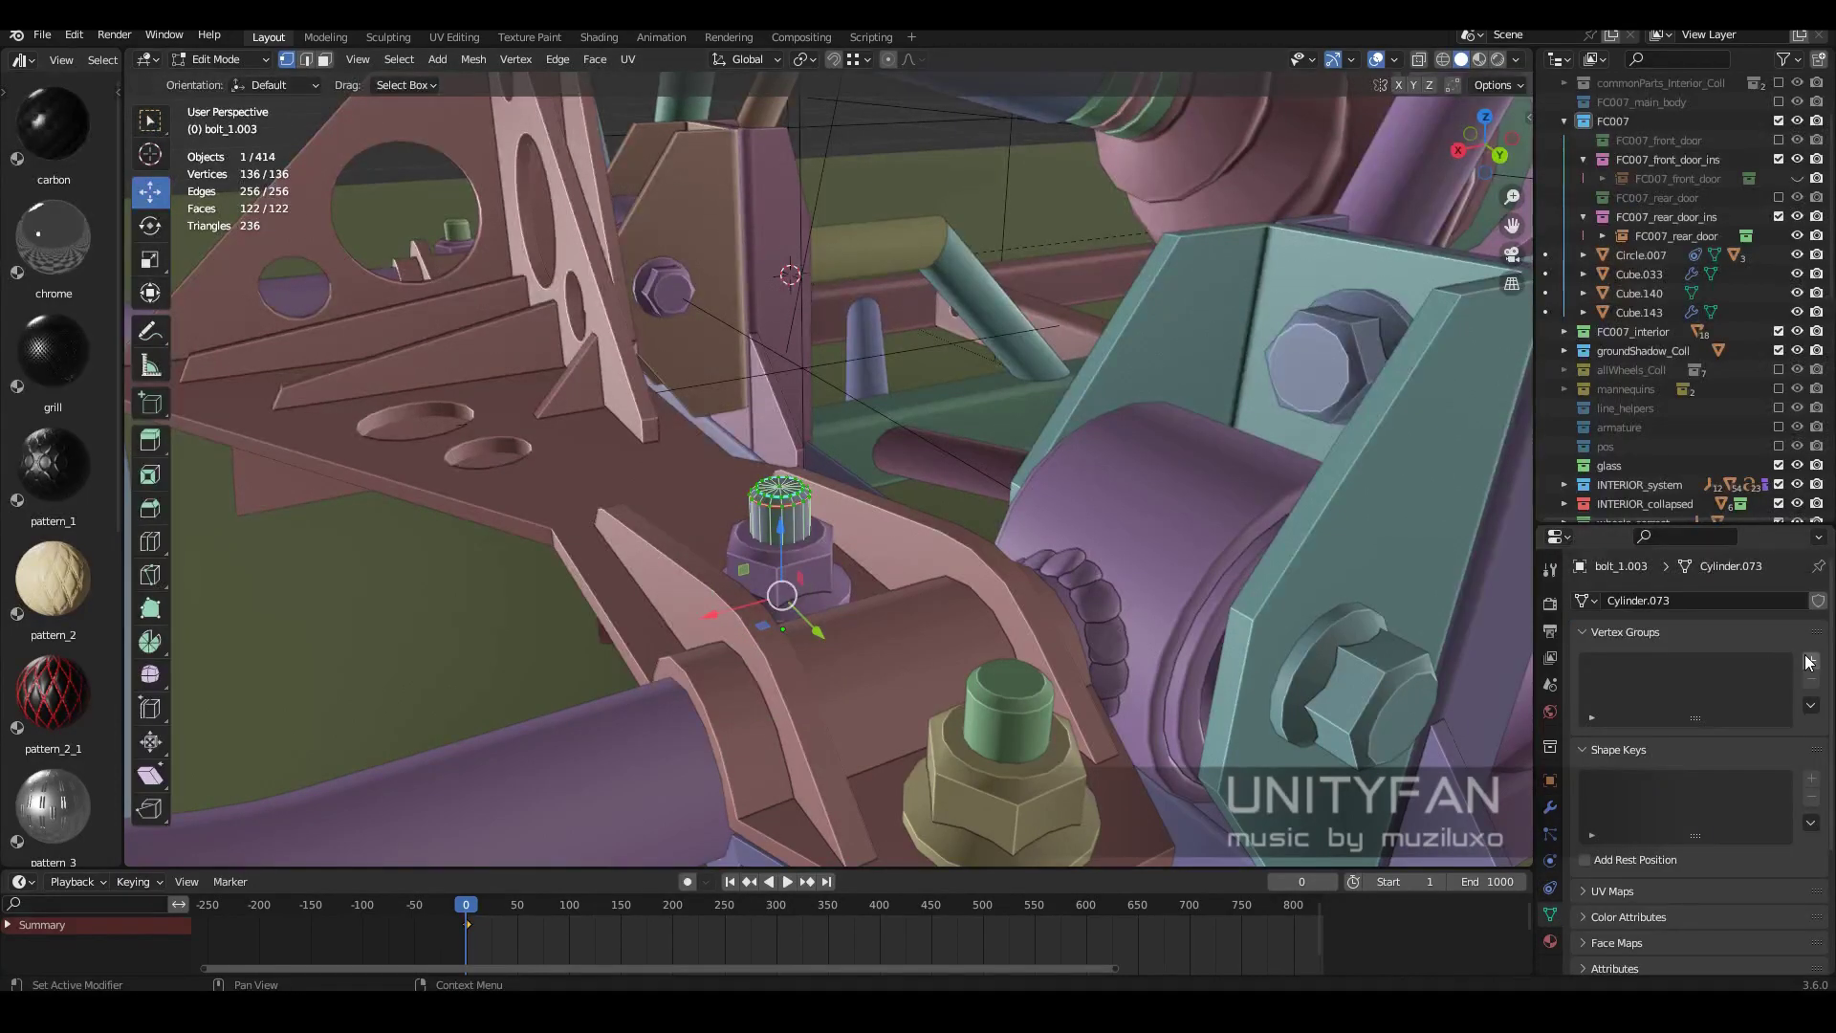
pyautogui.doubleClick(1628, 665)
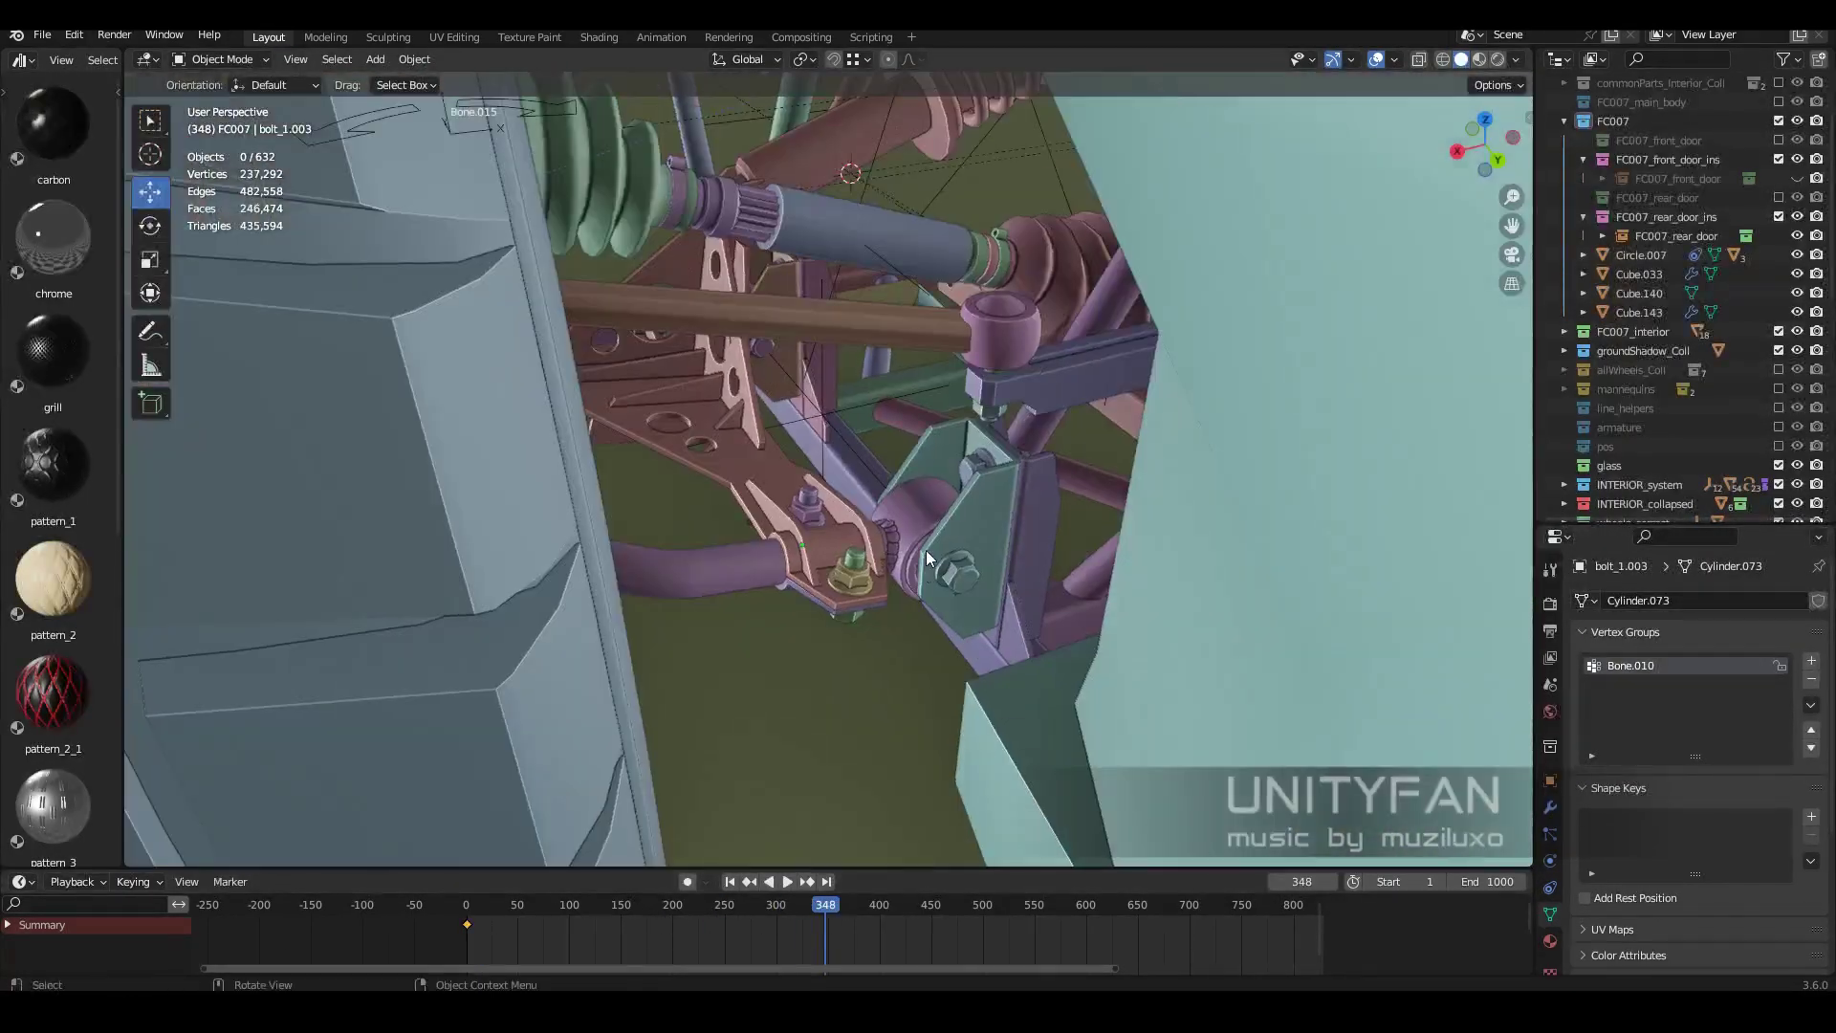
pyautogui.moveTo(927, 558)
pyautogui.mouseDown(button='middle')
pyautogui.moveTo(984, 559)
pyautogui.moveTo(899, 493)
pyautogui.moveTo(1041, 628)
pyautogui.moveTo(835, 698)
pyautogui.moveTo(888, 704)
pyautogui.moveTo(848, 893)
pyautogui.mouseUp(button='middle')
pyautogui.moveTo(847, 894); pyautogui.dragTo(466, 902)
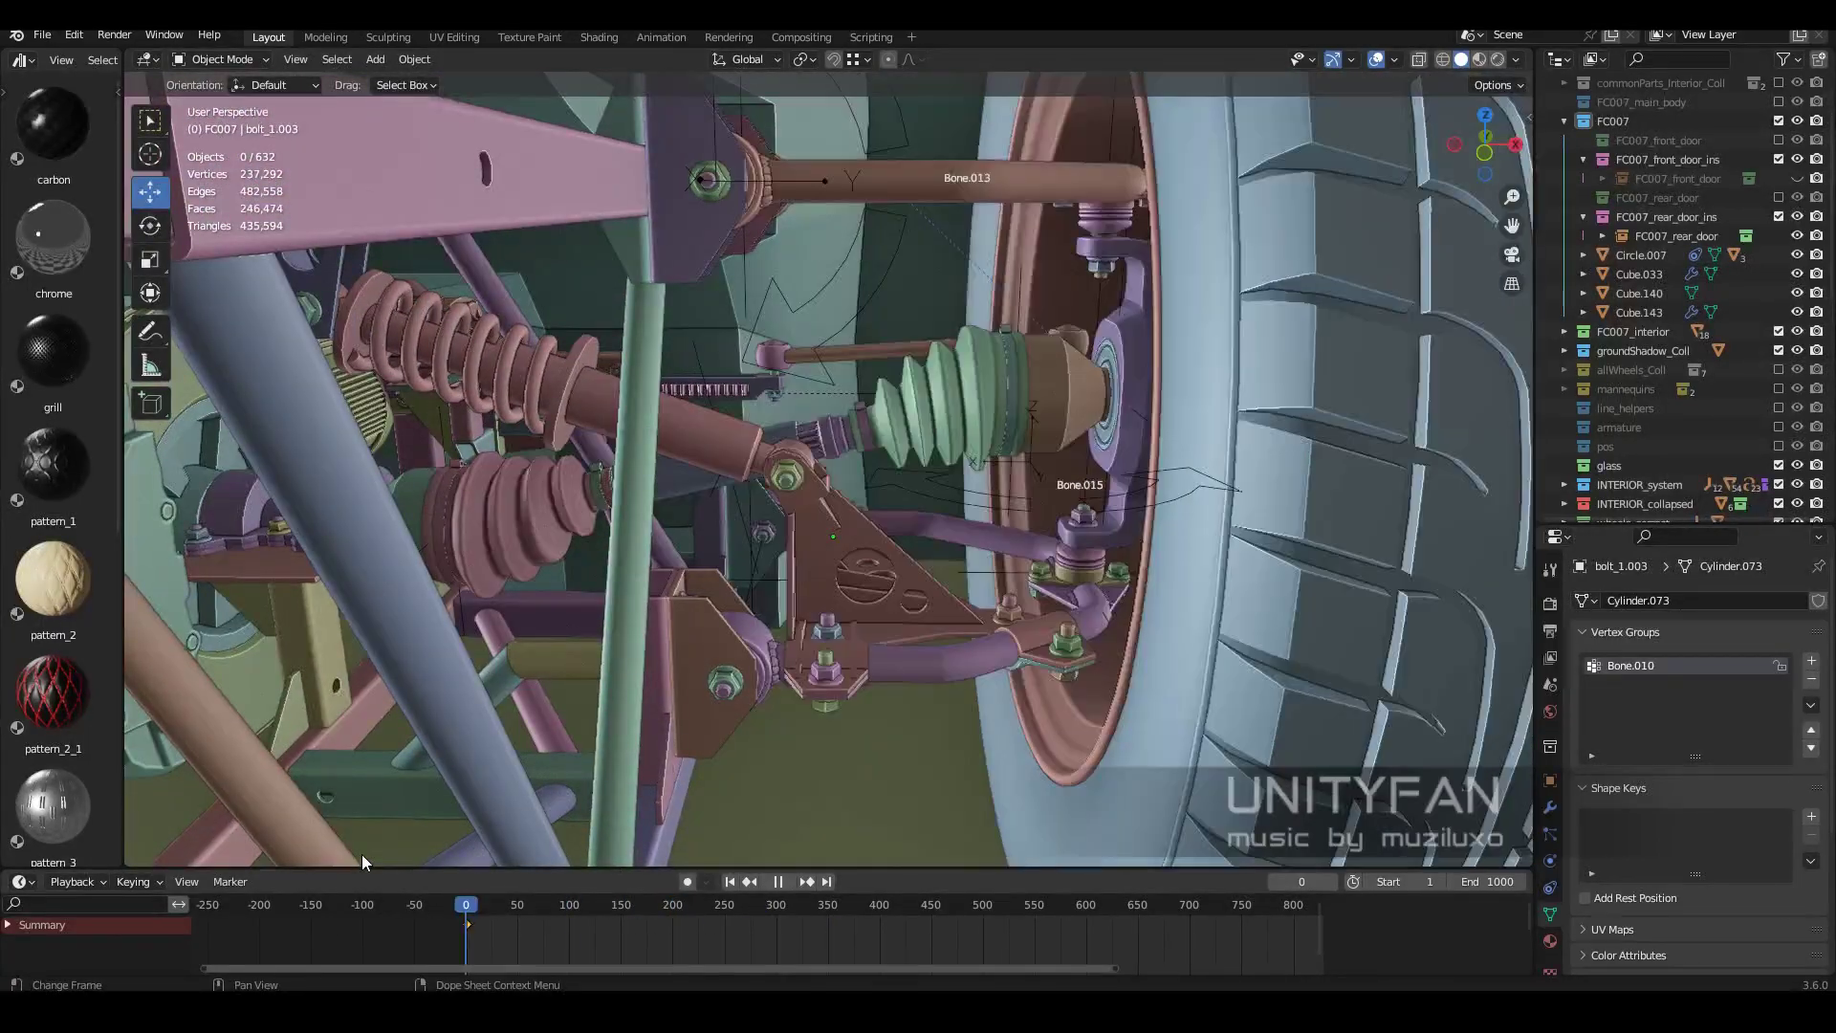
# Add an Armature modifier to the upper pivot nut nut_1.006.
pyautogui.click(786, 476)
pyautogui.scroll(5, 708, 525)
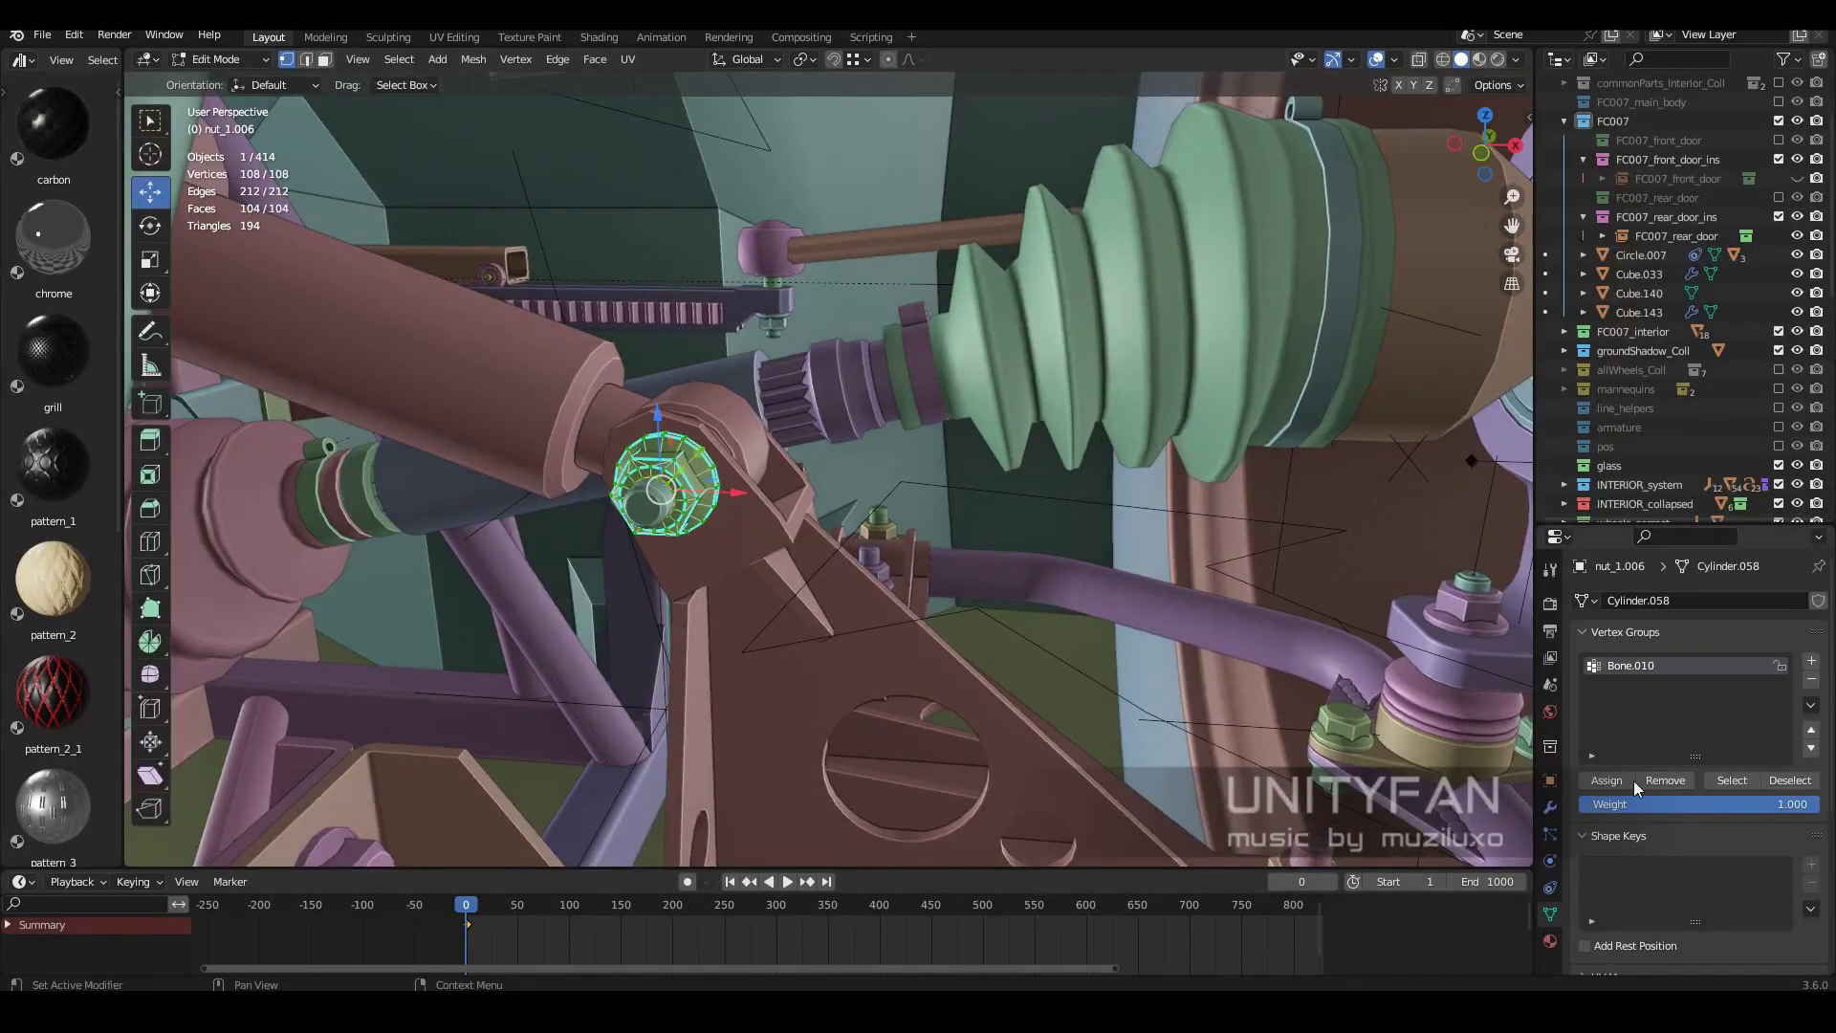
pyautogui.moveTo(860, 574)
pyautogui.mouseDown(button='middle')
pyautogui.moveTo(922, 605)
pyautogui.moveTo(966, 593)
pyautogui.mouseUp(button='middle')
pyautogui.click(1551, 806)
pyautogui.click(1617, 601)
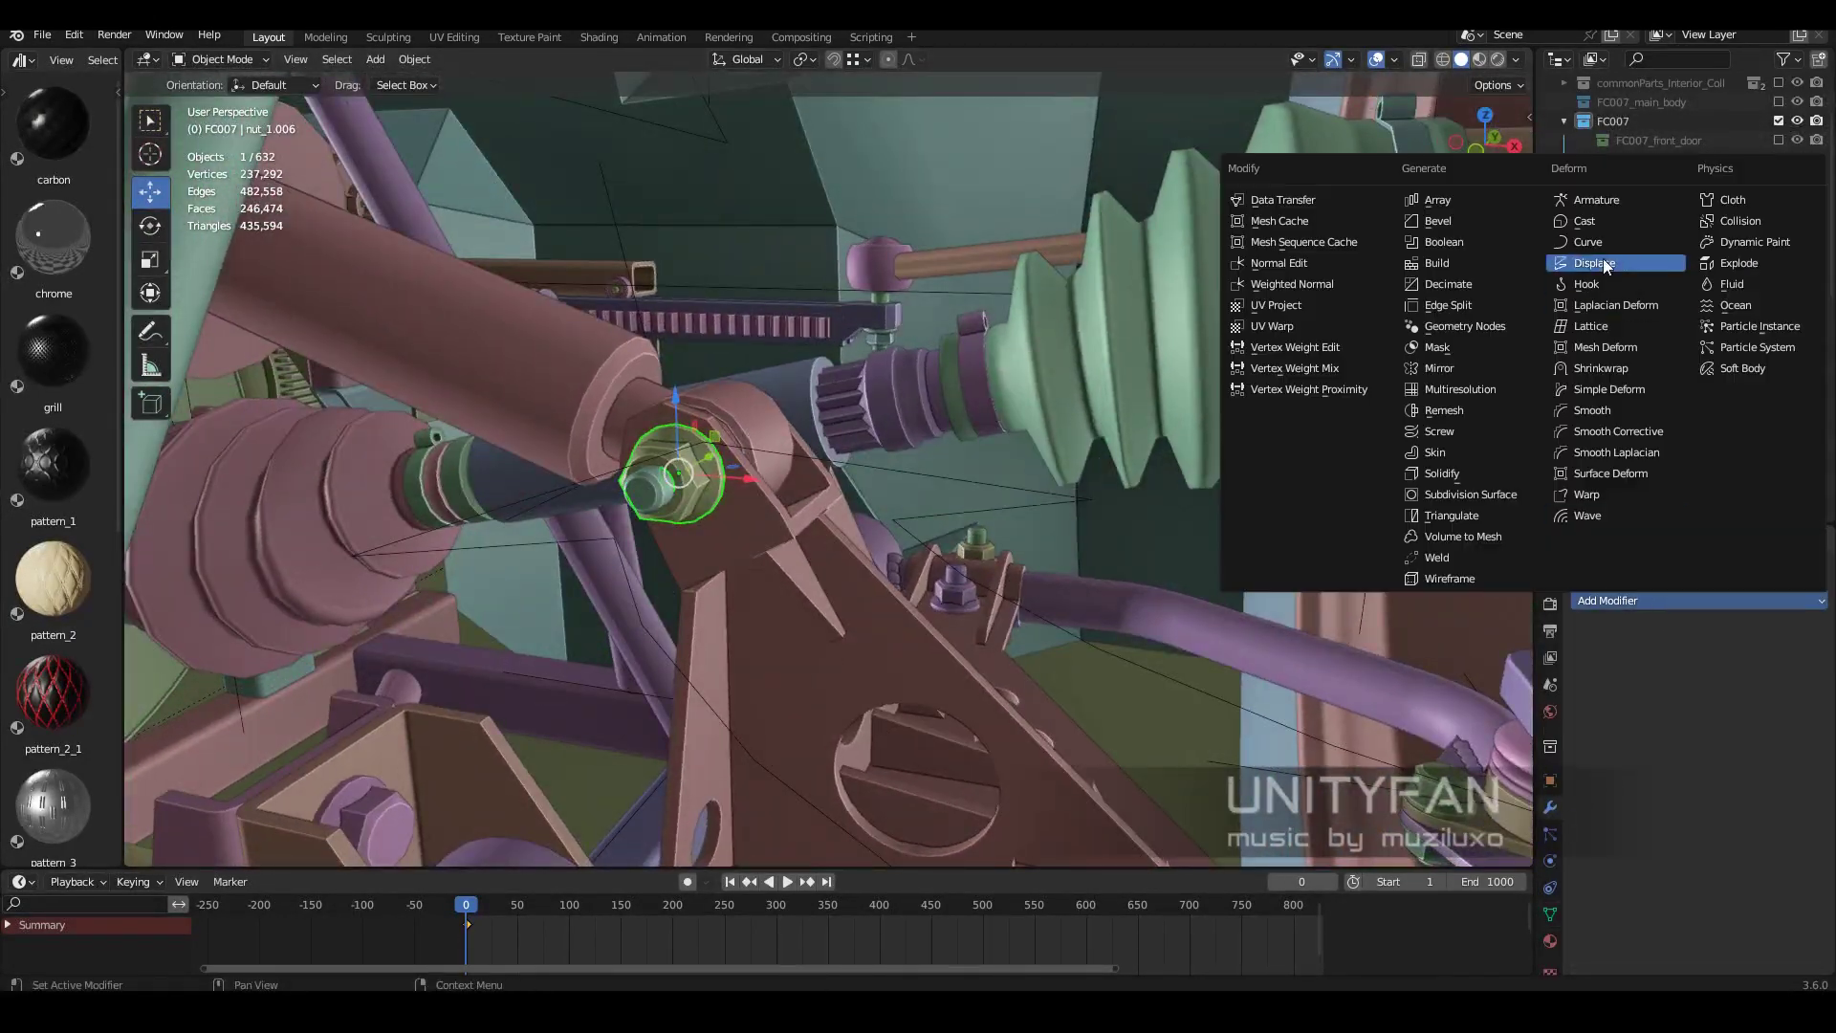
pyautogui.click(1596, 199)
# Copy the nut's modifiers onto the long bolt bolt_1_long.001 with Ctrl+L.
pyautogui.moveTo(919, 513); pyautogui.dragTo(840, 457, button='middle')
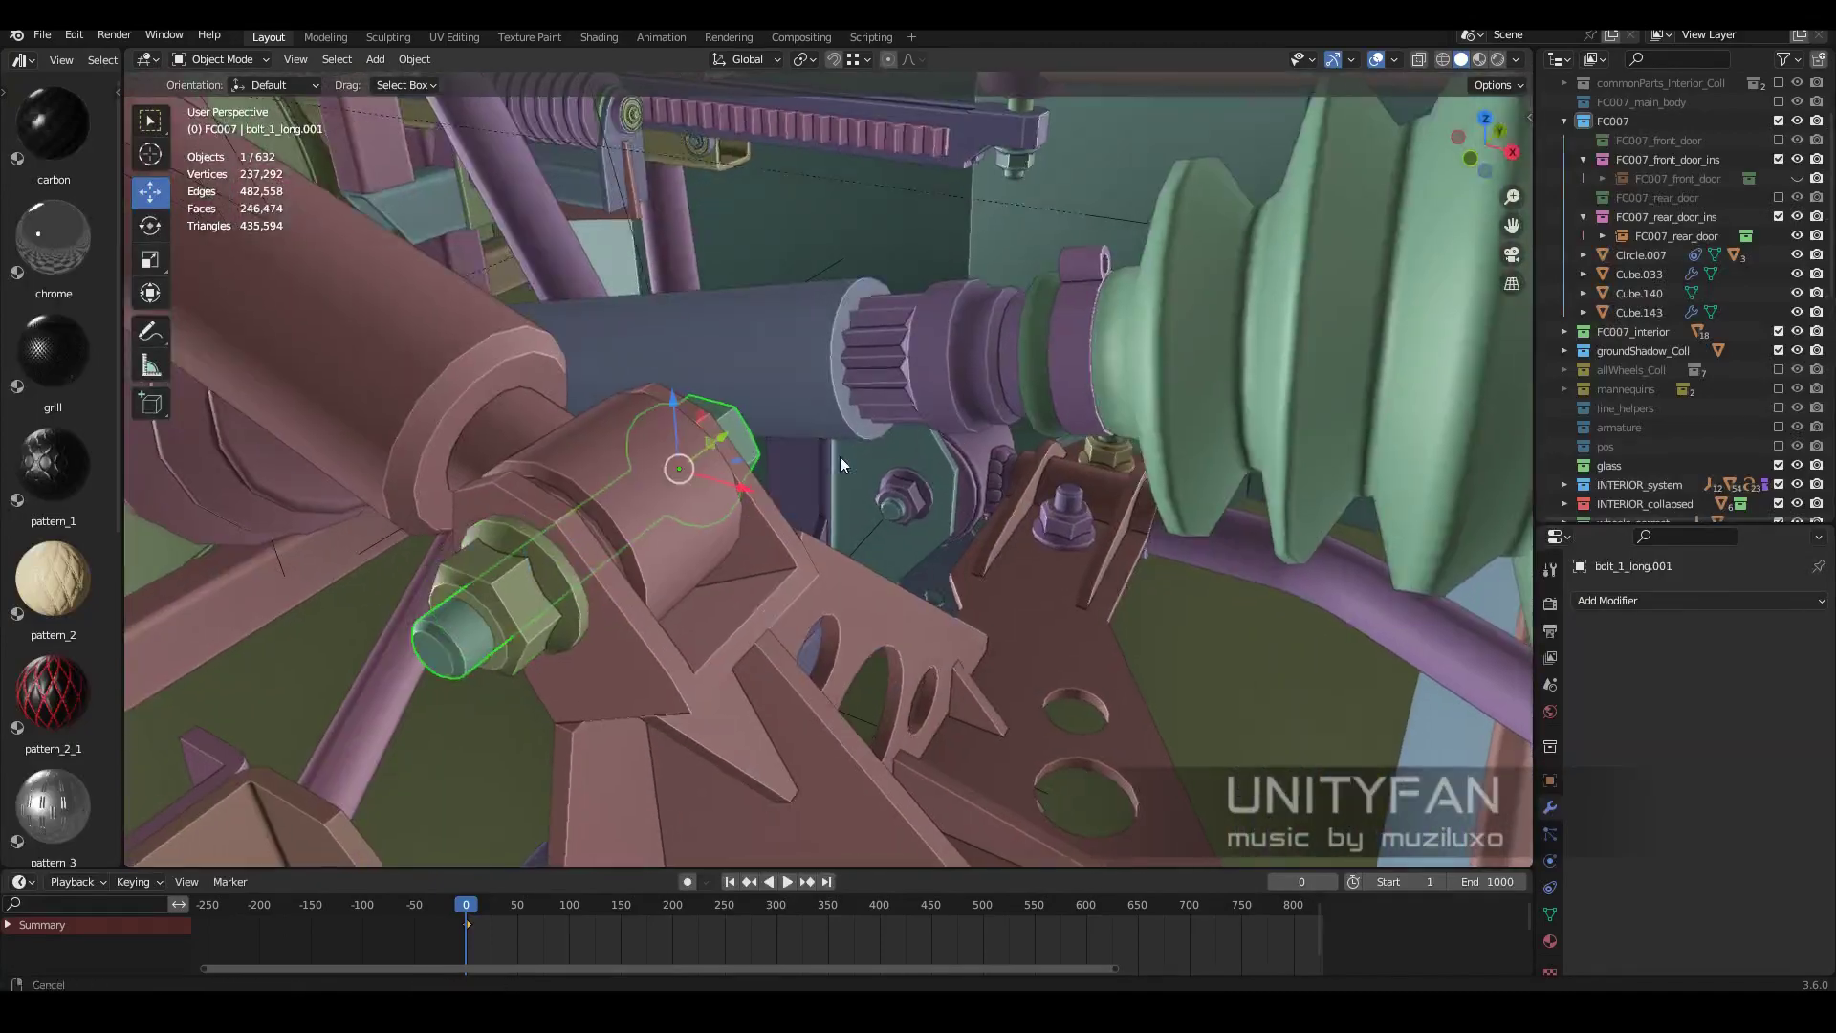
pyautogui.keyDown('shift'); pyautogui.click(807, 509); pyautogui.keyUp('shift')
pyautogui.hotkey('ctrl', 'l')
pyautogui.click(732, 510)
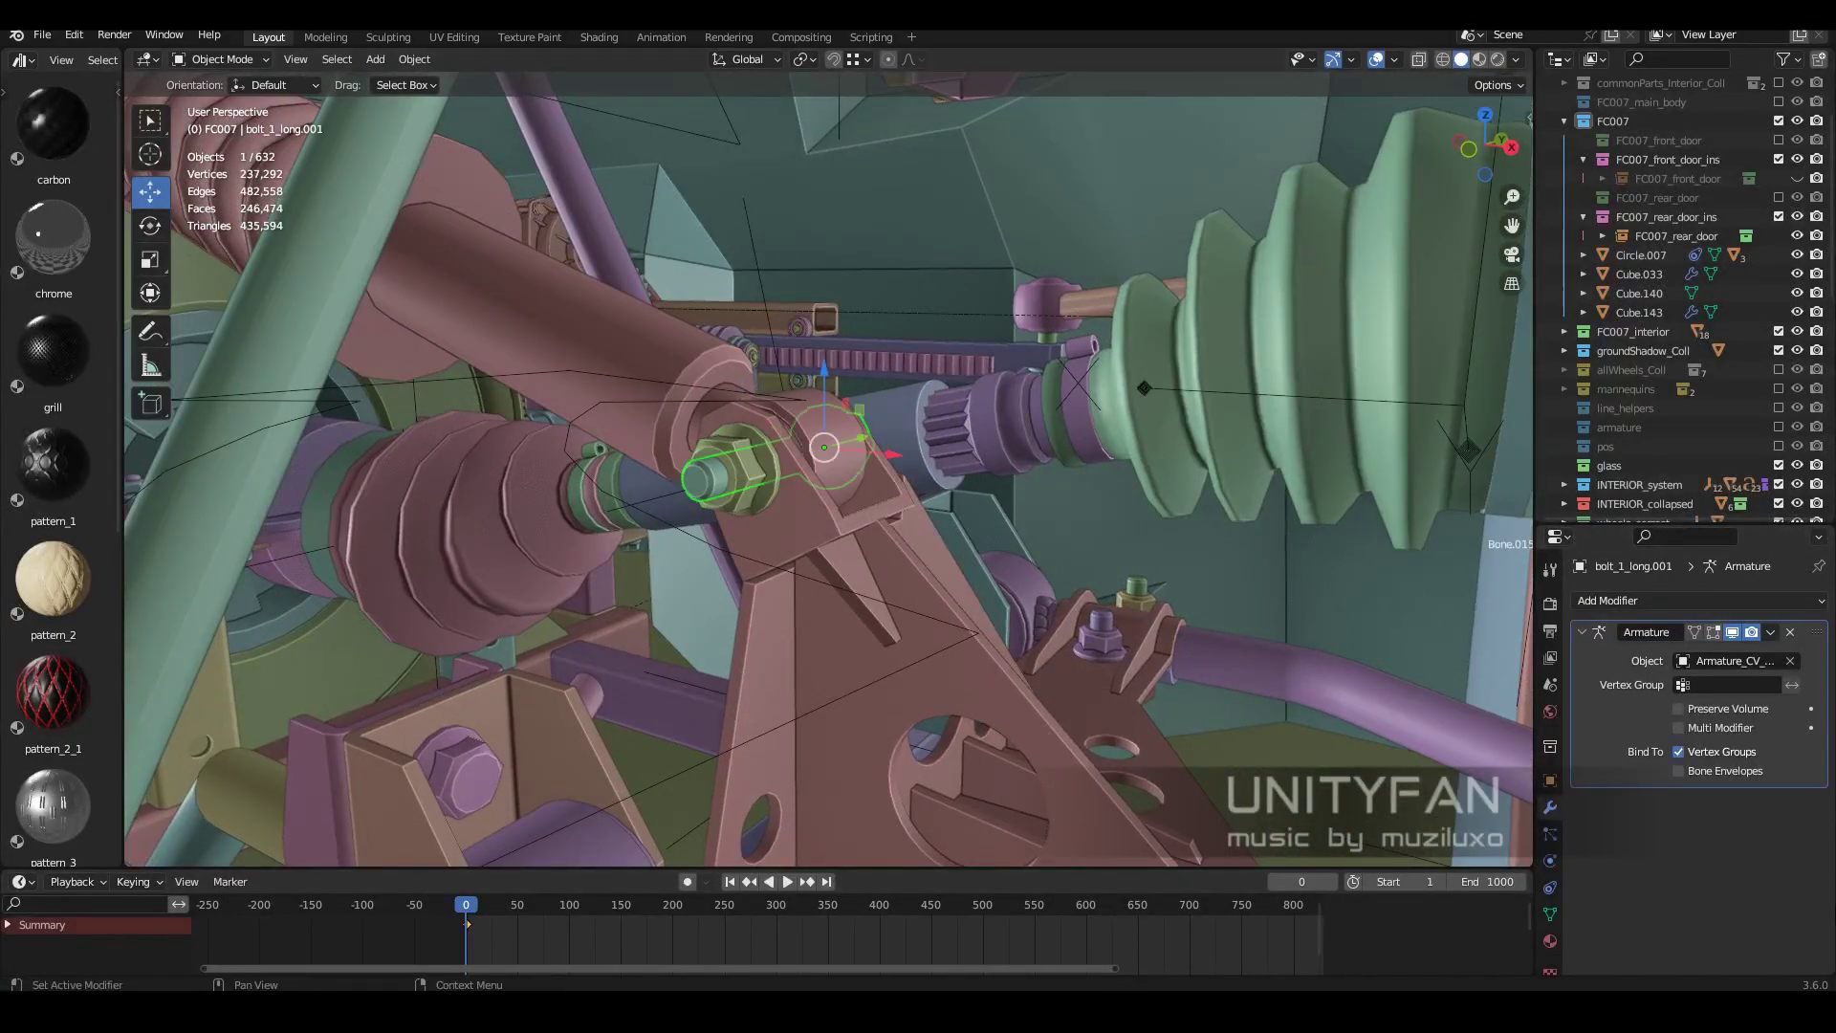
# Review the bolt's vertex groups in Edit Mode, then play the animation to test it.
pyautogui.click(1550, 914)
pyautogui.press('Tab')
pyautogui.moveTo(823, 536)
pyautogui.mouseDown(button='middle')
pyautogui.moveTo(864, 575)
pyautogui.moveTo(989, 568)
pyautogui.moveTo(1035, 503)
pyautogui.moveTo(901, 392)
pyautogui.mouseUp(button='middle')
pyautogui.press('Tab')
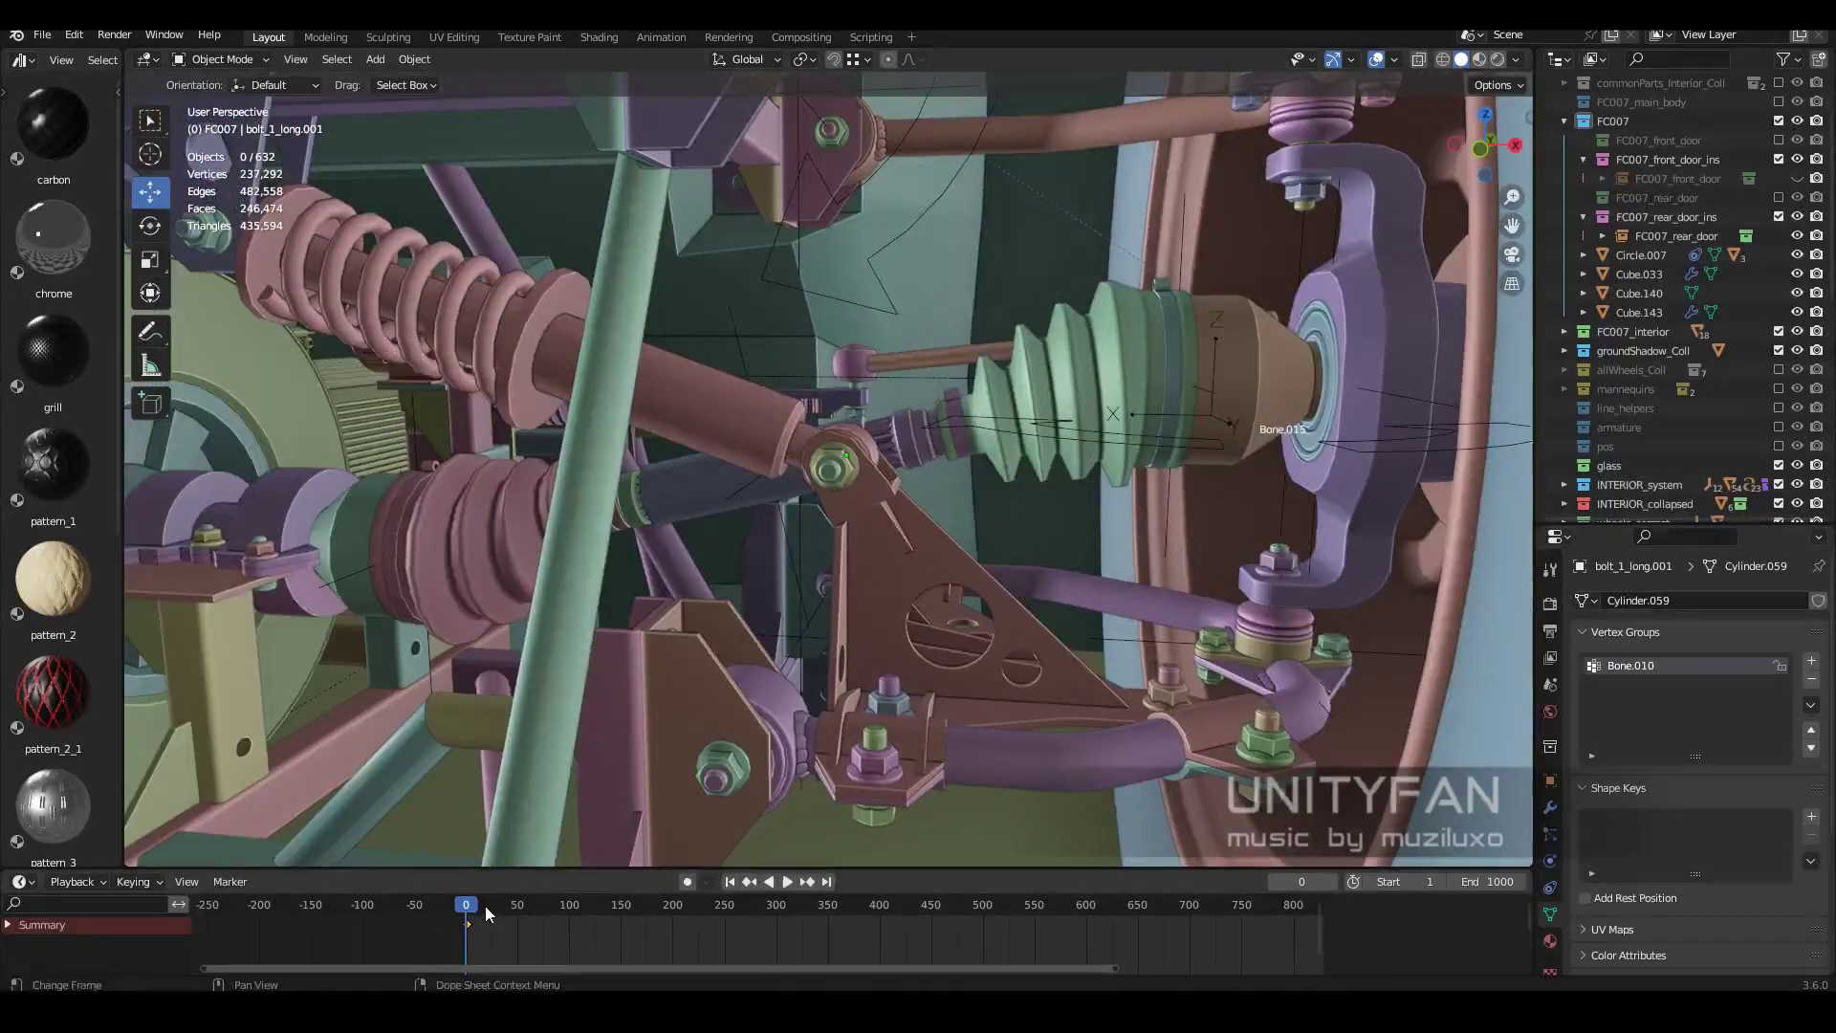
pyautogui.press('space')
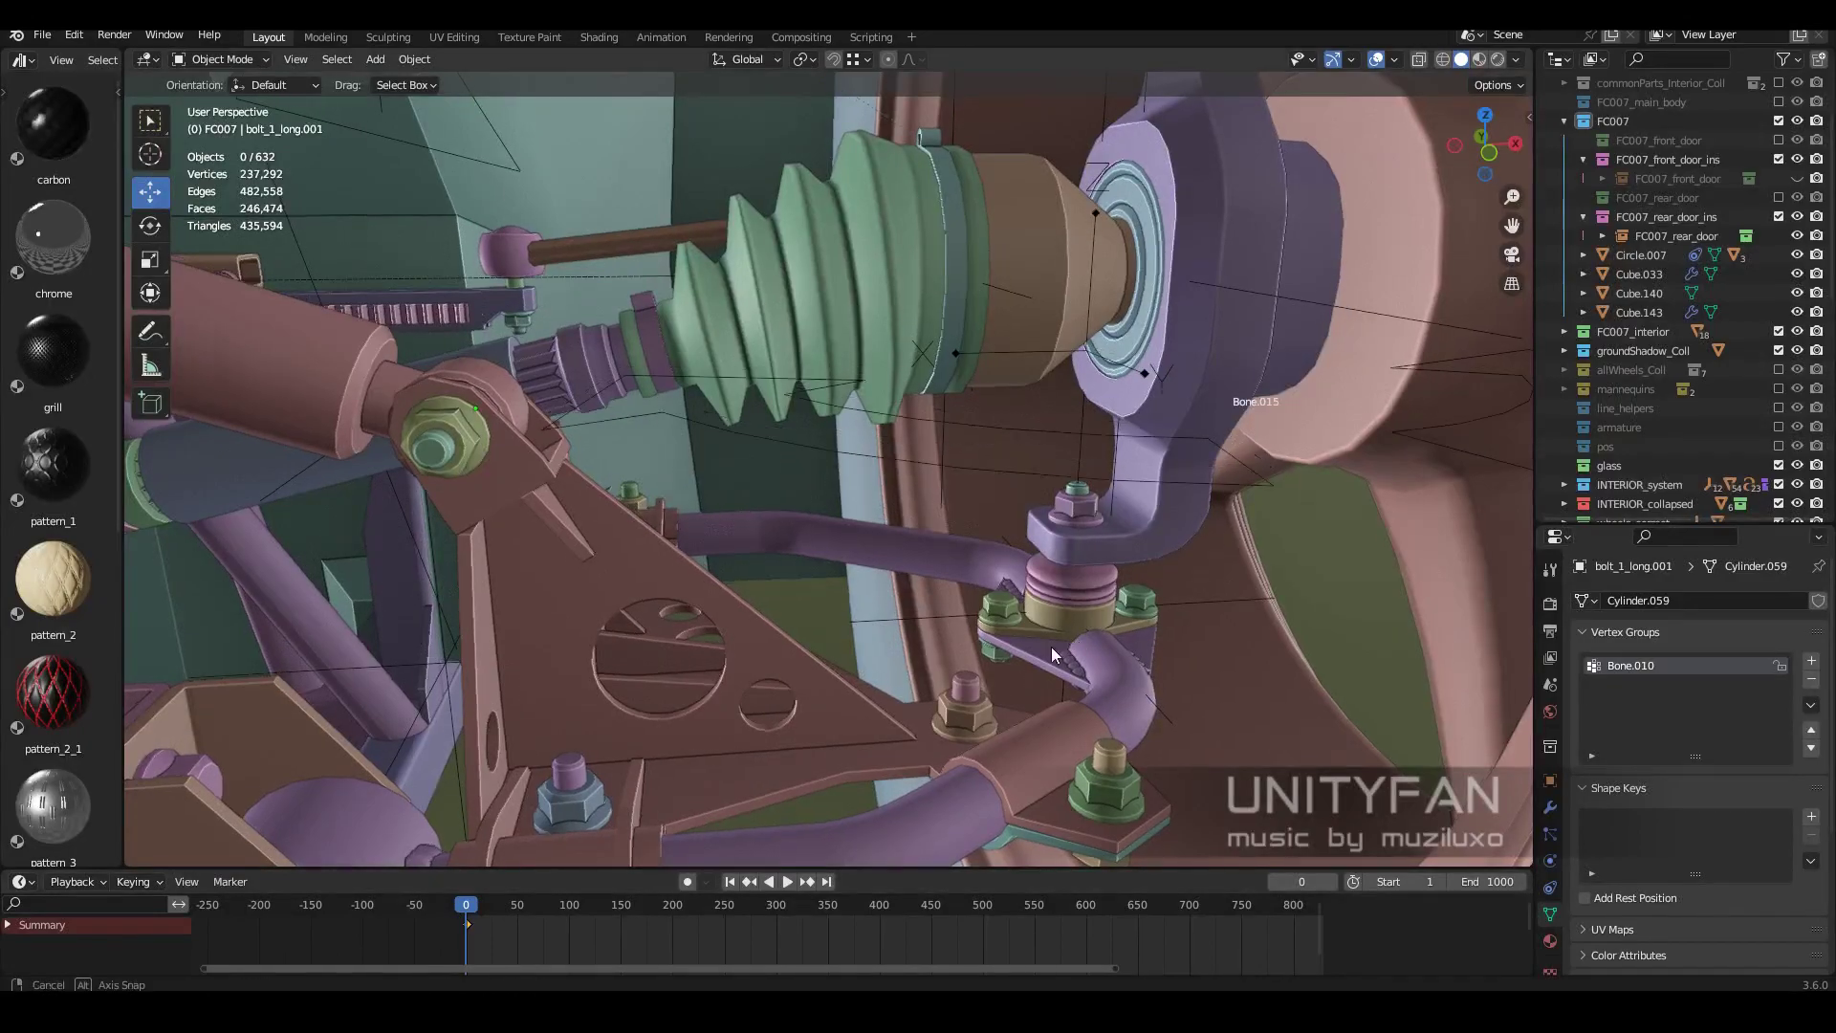
# Select the hub-arm nut nut_1.017 and check its mesh and modifier settings.
pyautogui.moveTo(1052, 647); pyautogui.dragTo(1050, 507, button='middle')
pyautogui.click(1050, 507)
pyautogui.press('Tab')
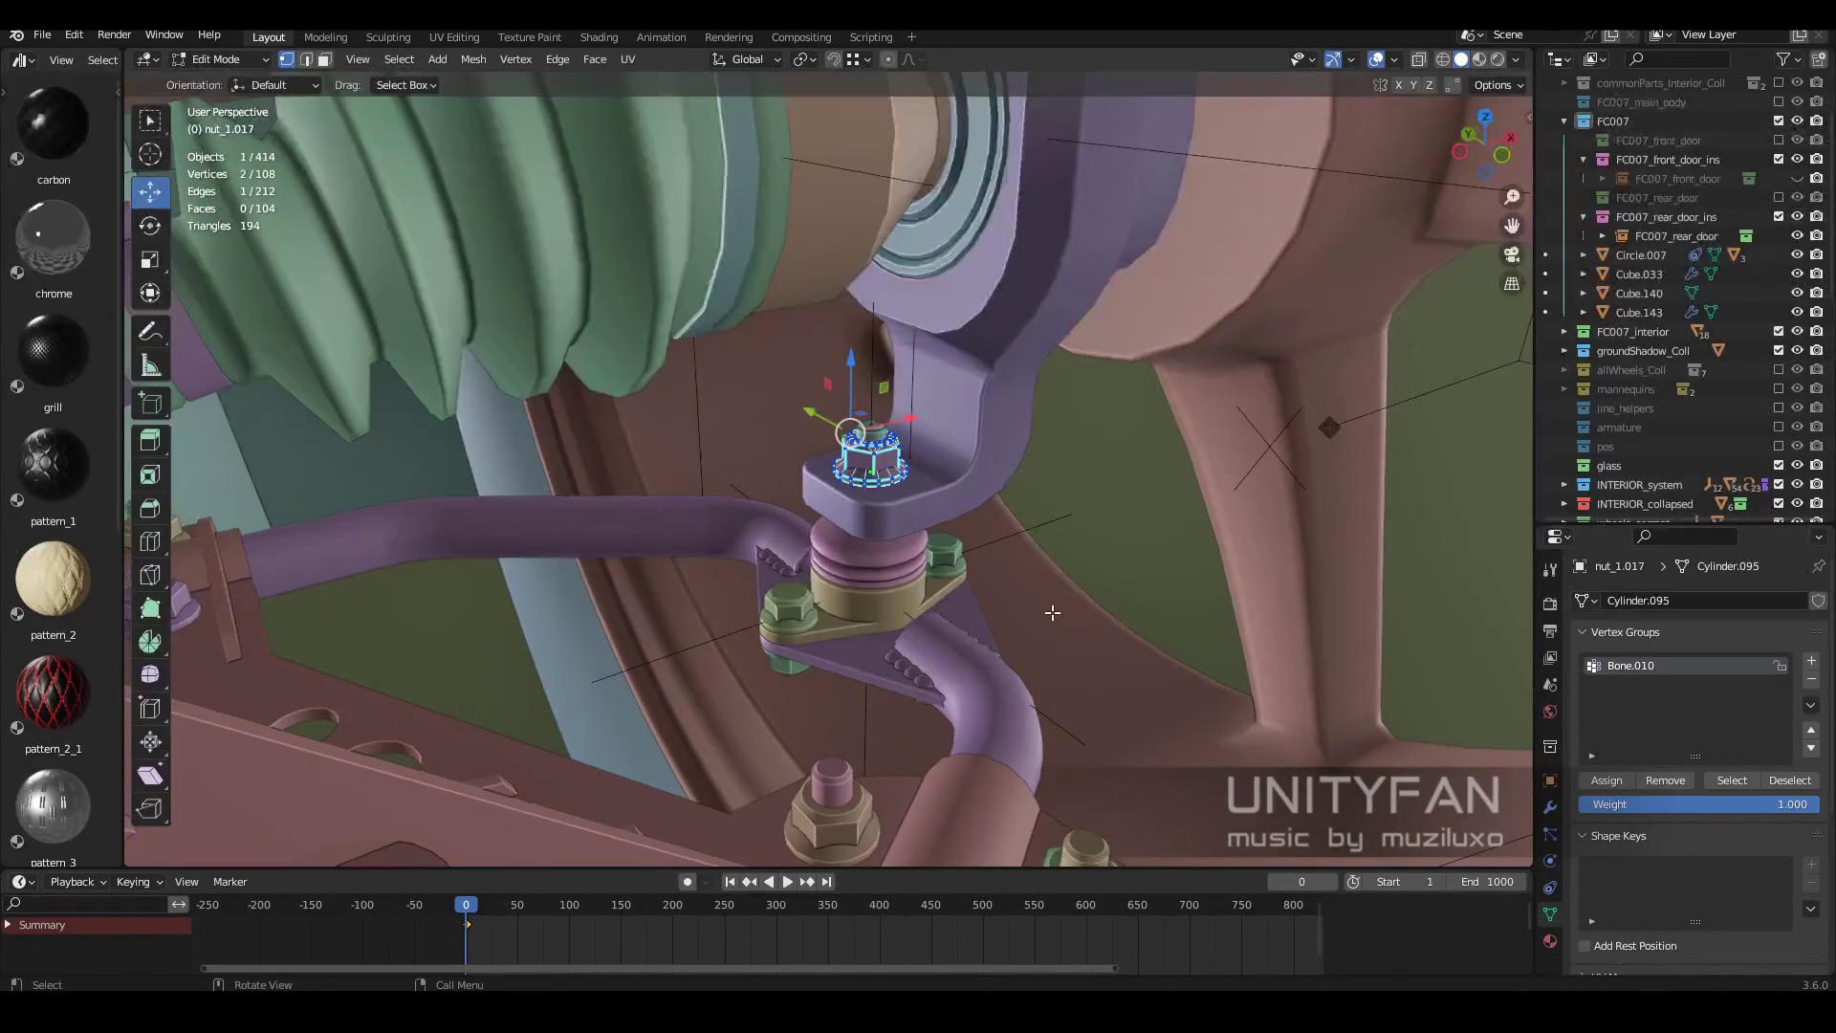
pyautogui.press('Tab')
pyautogui.click(1551, 807)
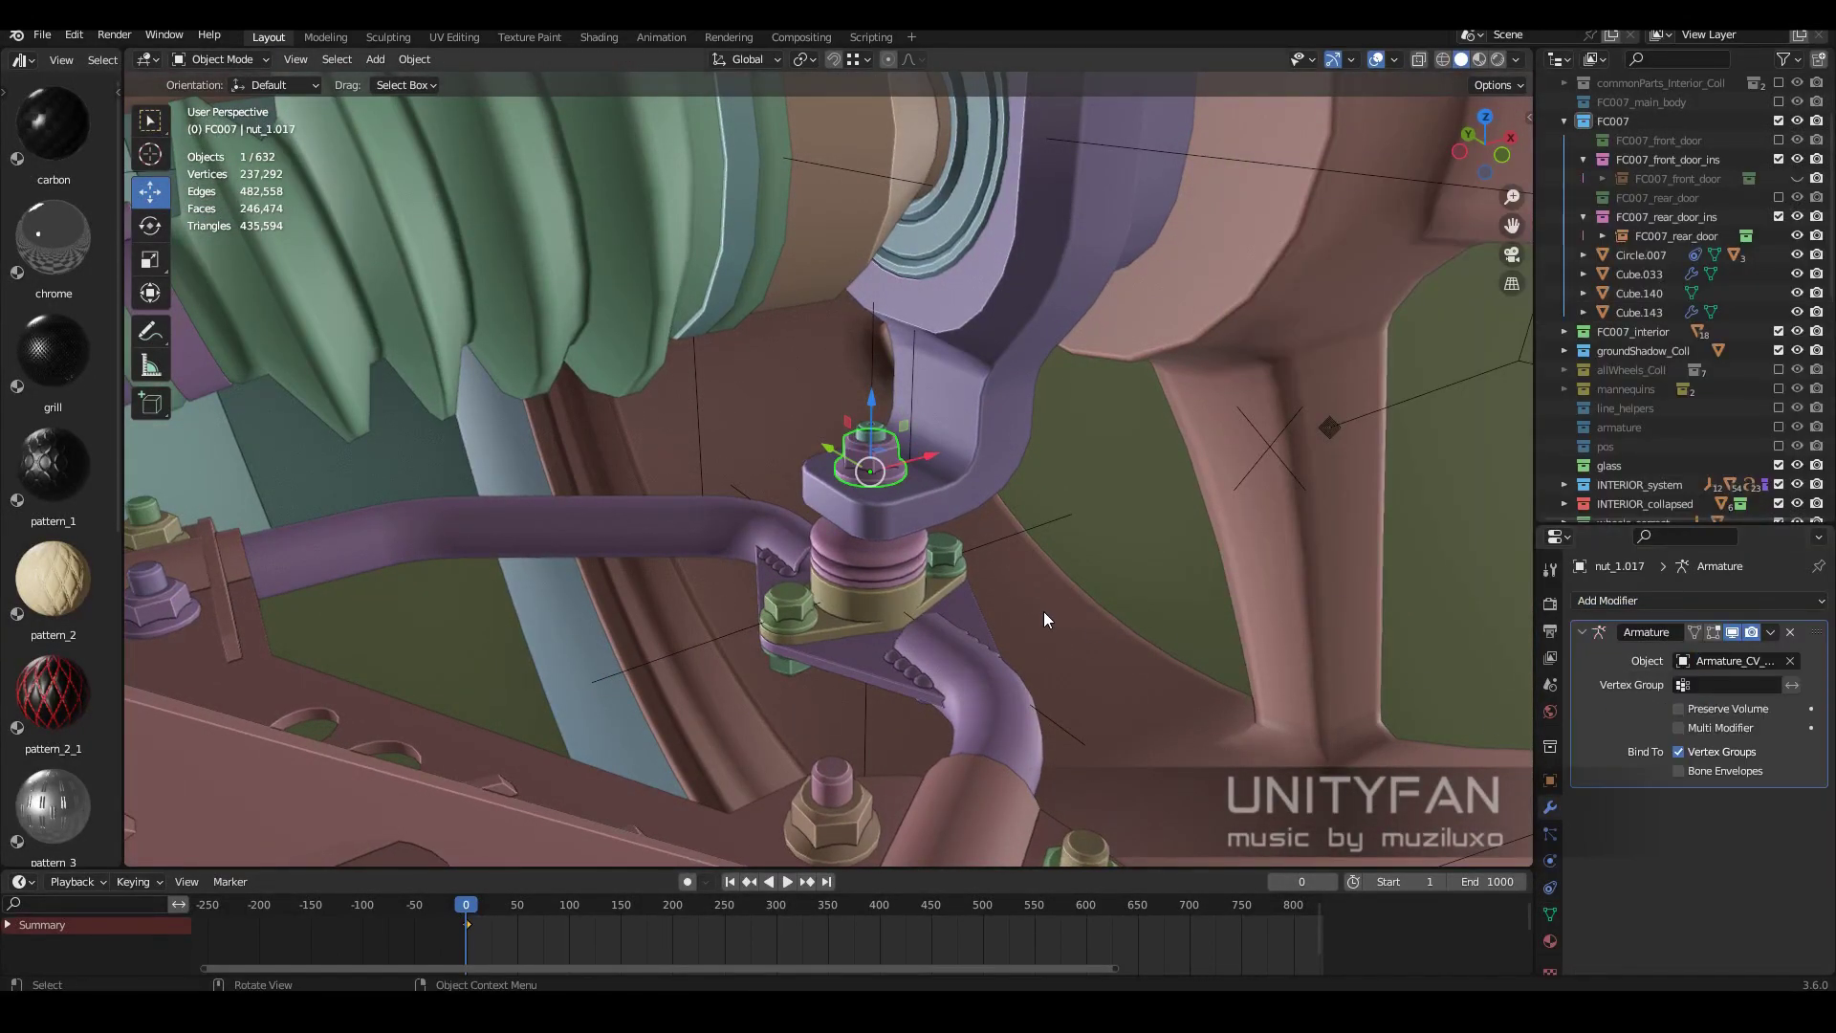
# Play the animation to test the nut's Bone.009 vertex group, then rewind to frame 0.
pyautogui.hotkey('alt', 'a')
pyautogui.press('space')
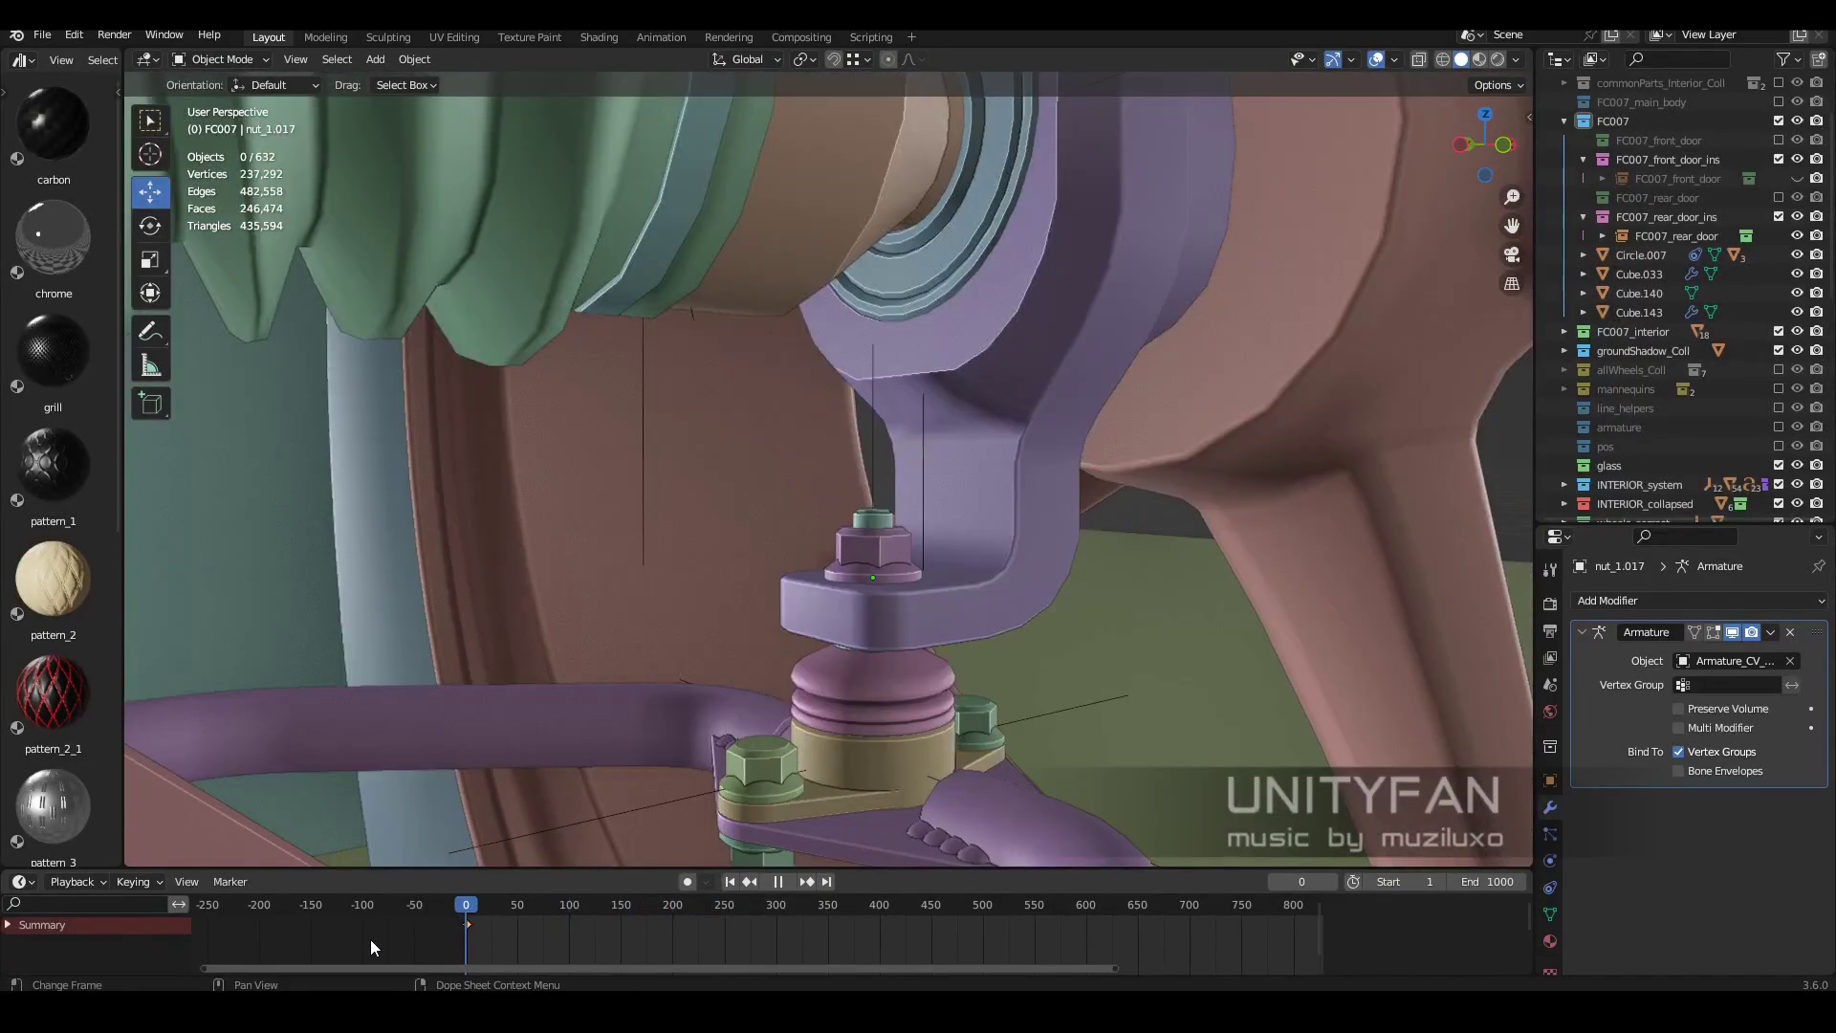
pyautogui.click(1551, 914)
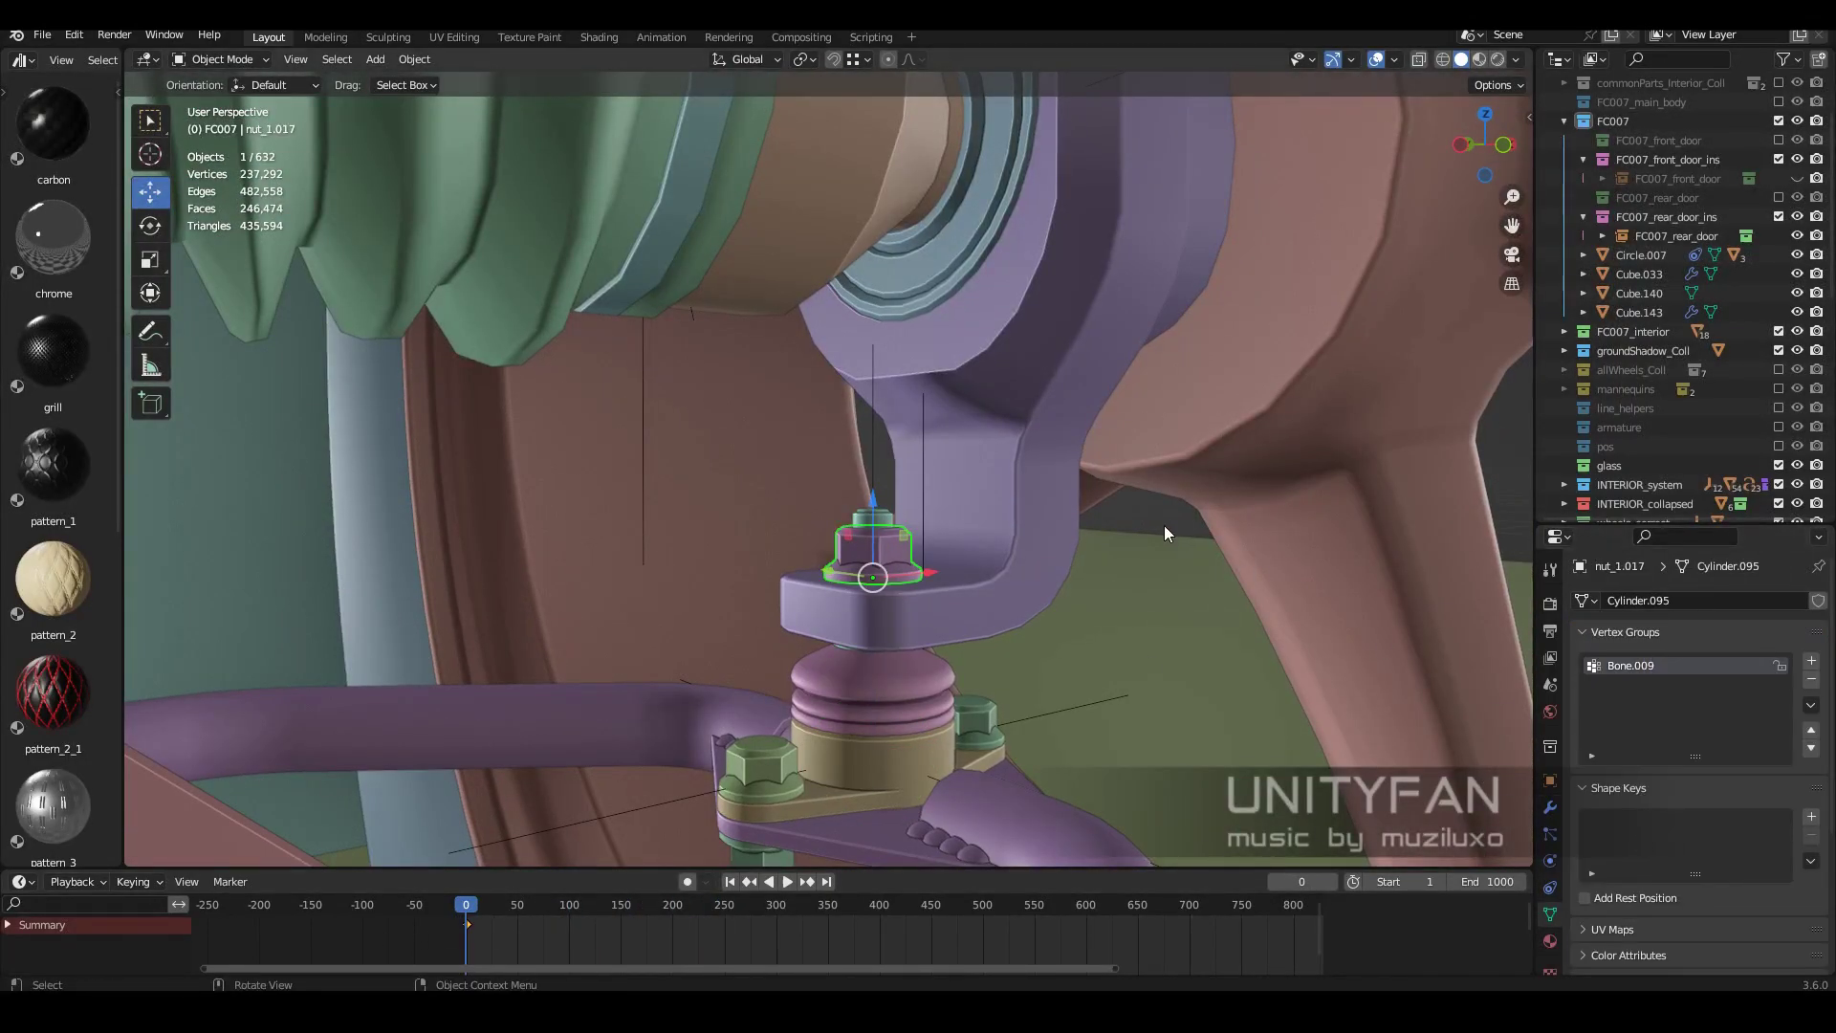
pyautogui.press('space')
pyautogui.moveTo(1002, 536); pyautogui.dragTo(1071, 642, button='middle')
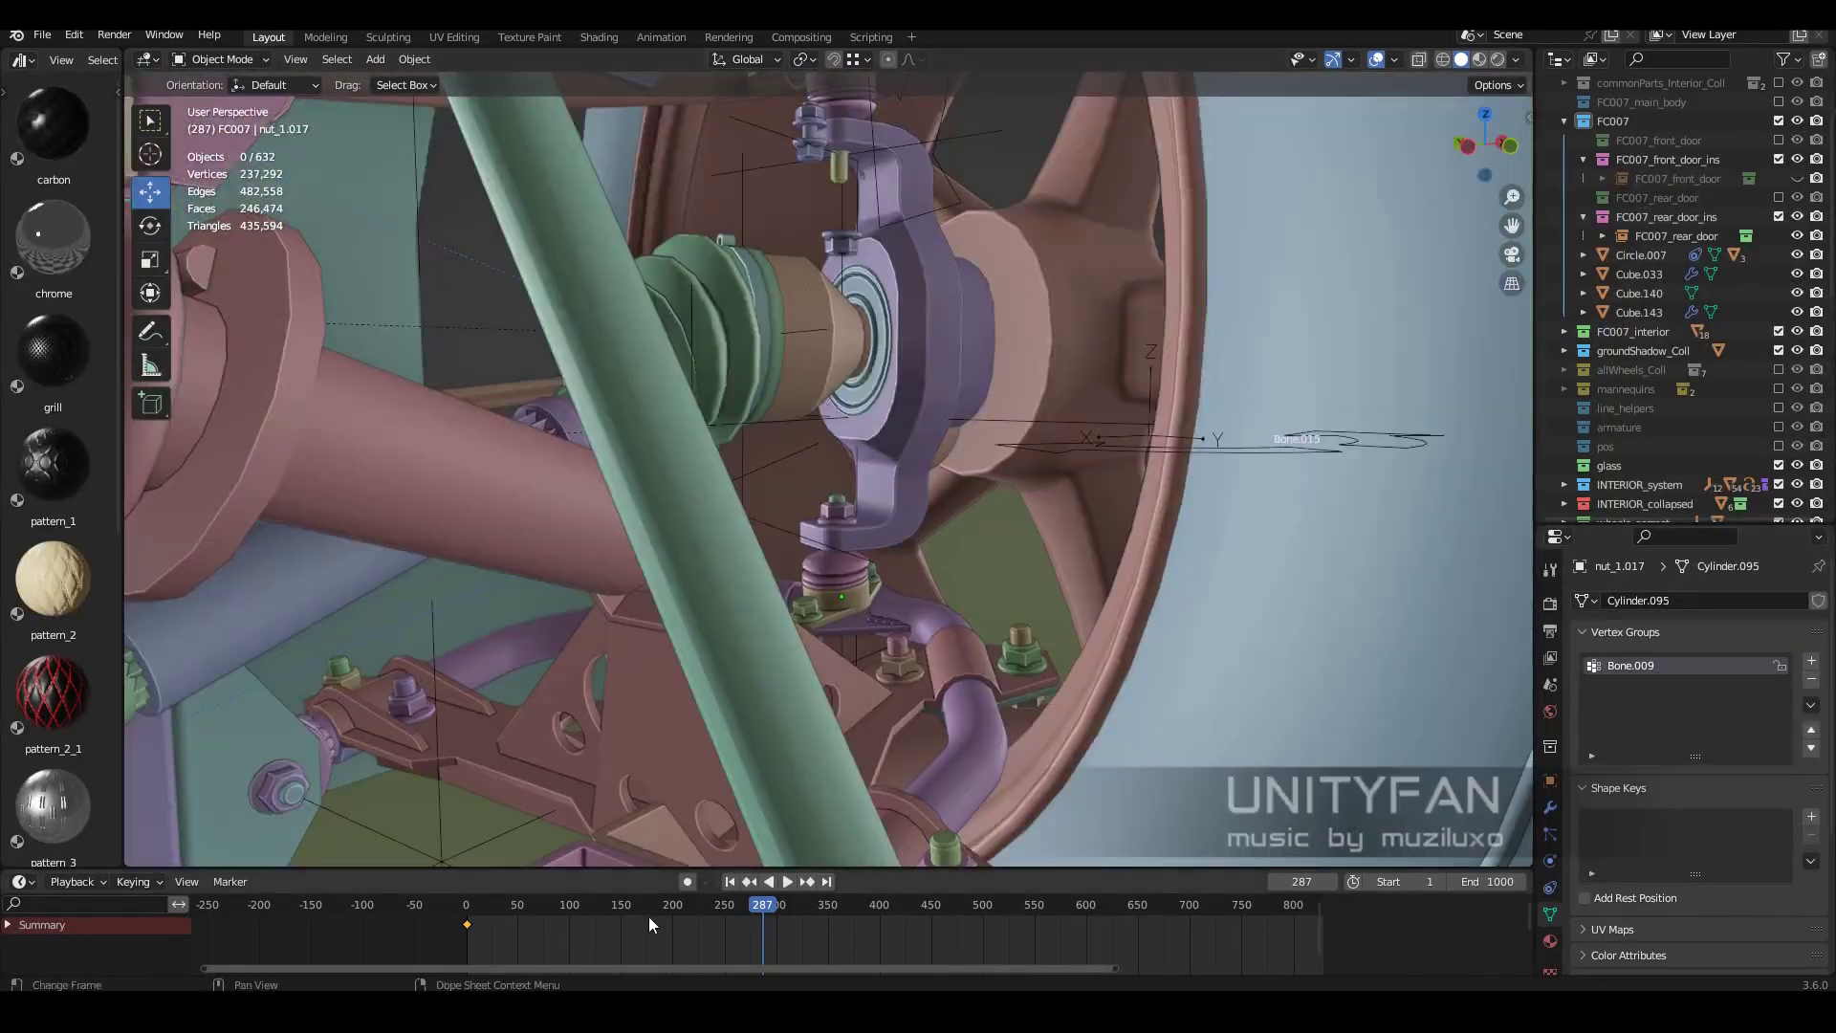
pyautogui.click(466, 916)
# Frame the hub-arm nut and add a vertex group named Bone.008.
pyautogui.click(834, 525)
pyautogui.press('KP_Decimal')
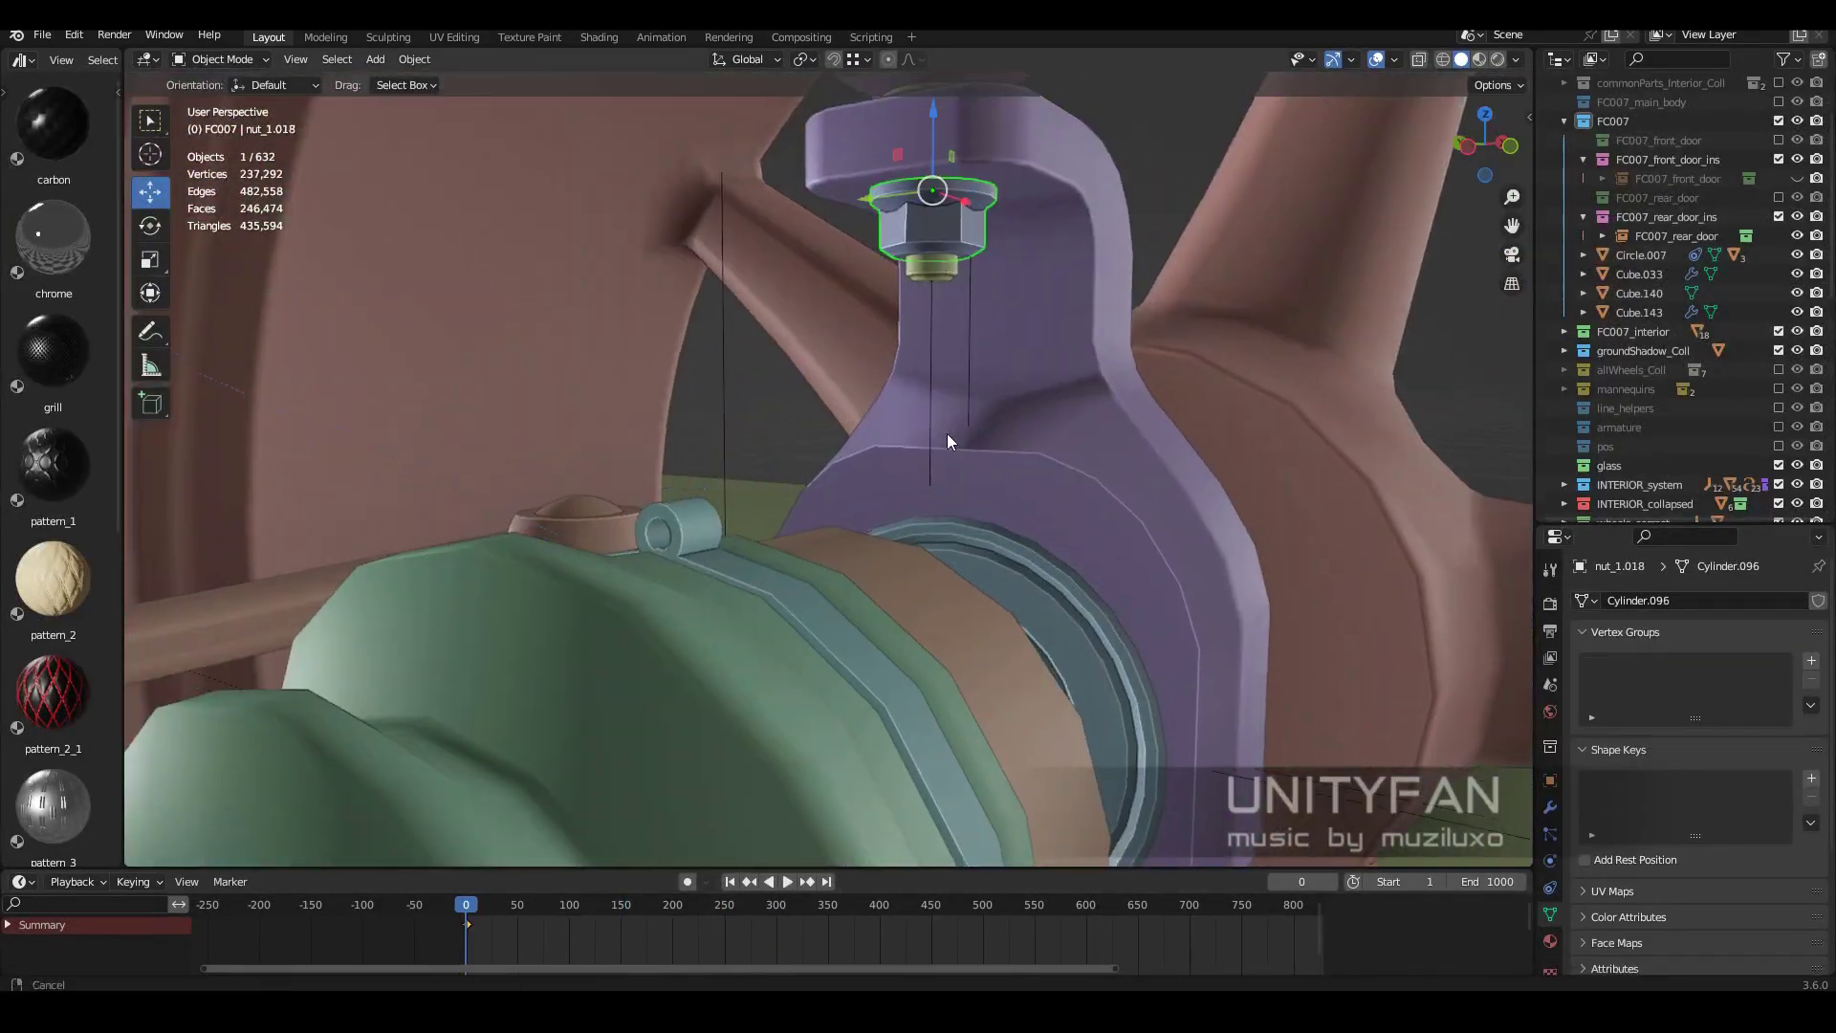
pyautogui.click(1812, 660)
pyautogui.doubleClick(1623, 666)
pyautogui.write('Bone.010')
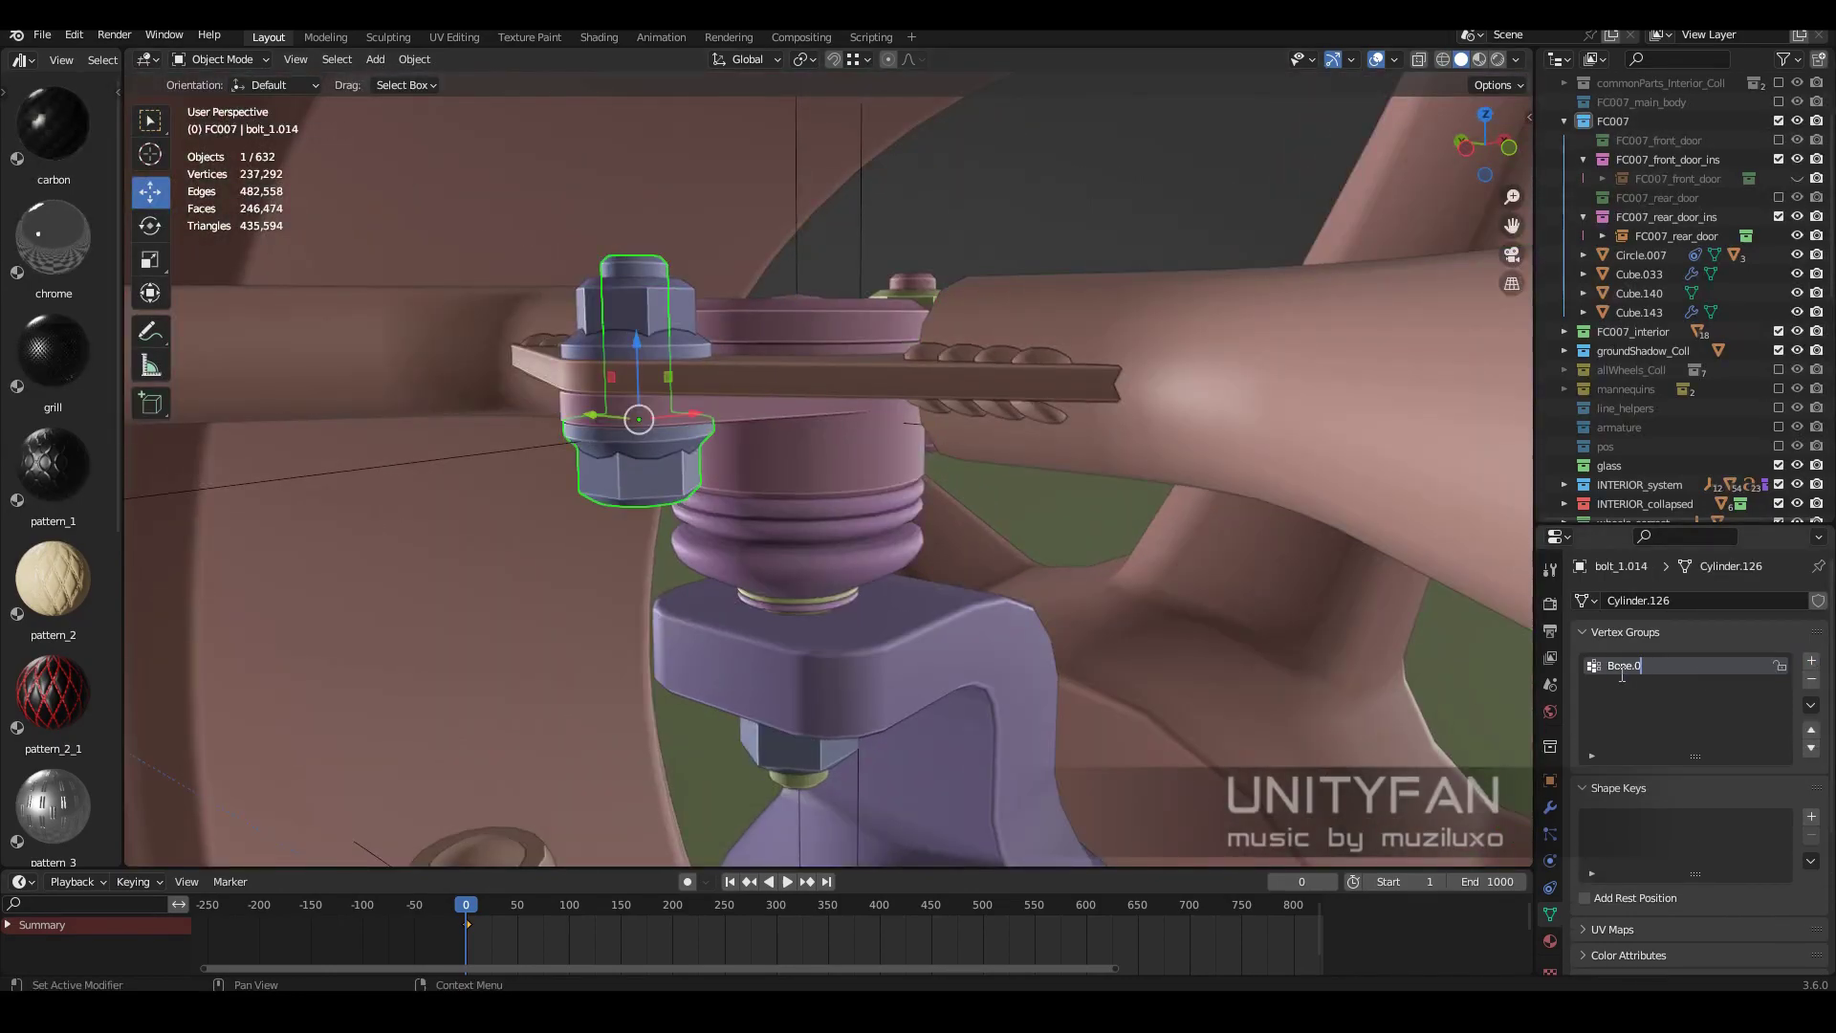
# Add an Armature modifier using Armature_CV_joint and confirm the Bone.008 vertex group.
pyautogui.click(1667, 601)
pyautogui.click(1667, 533)
pyautogui.click(1736, 661)
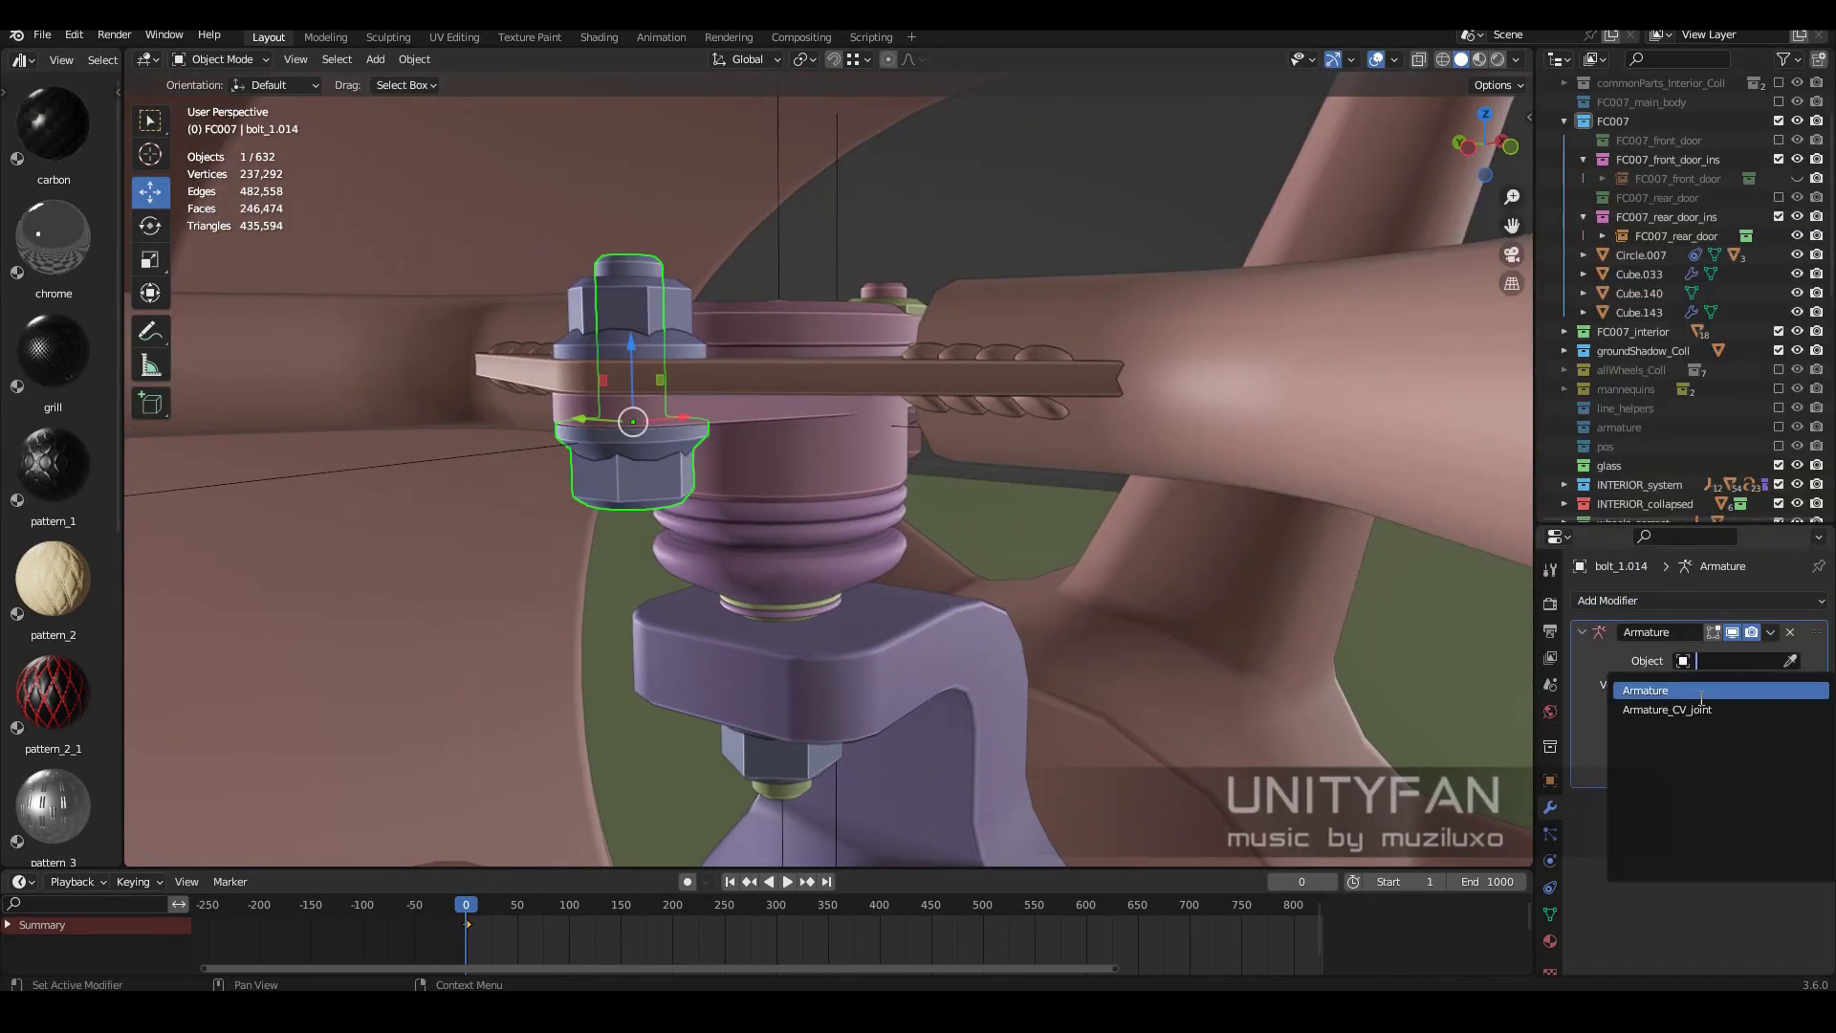
pyautogui.click(1701, 692)
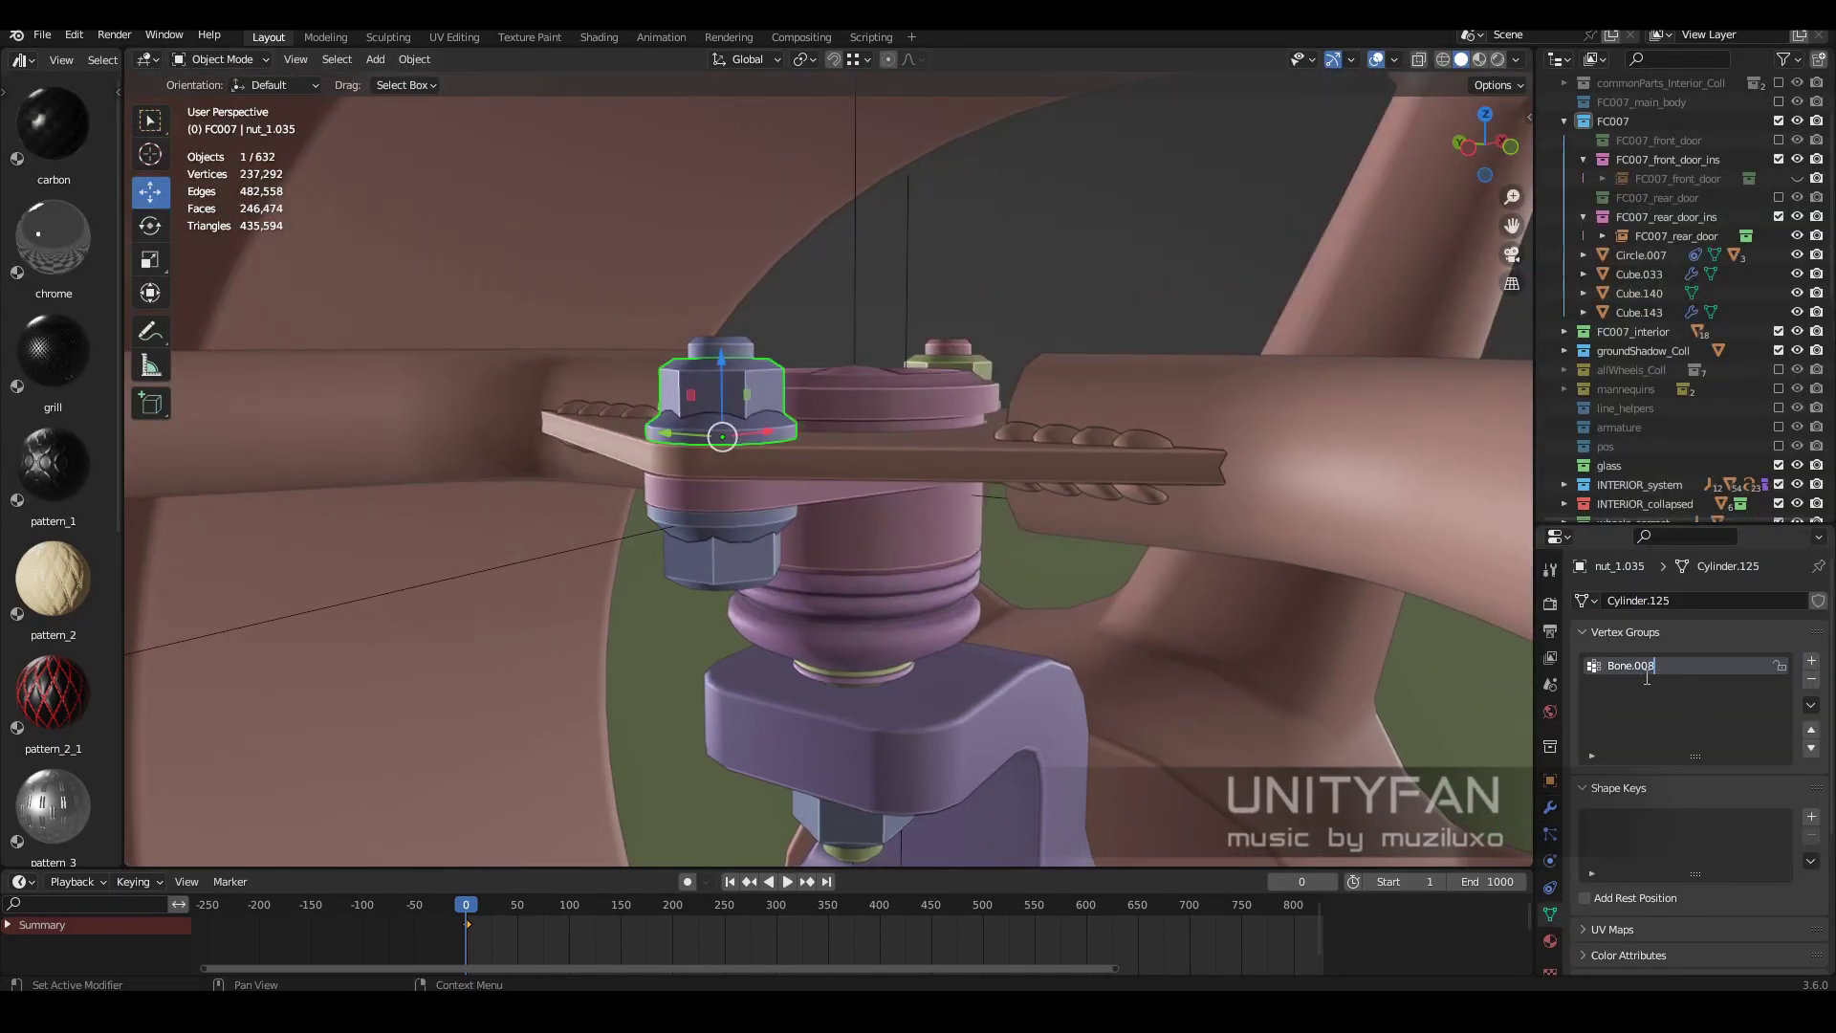
pyautogui.press('Return')
pyautogui.press('Tab')
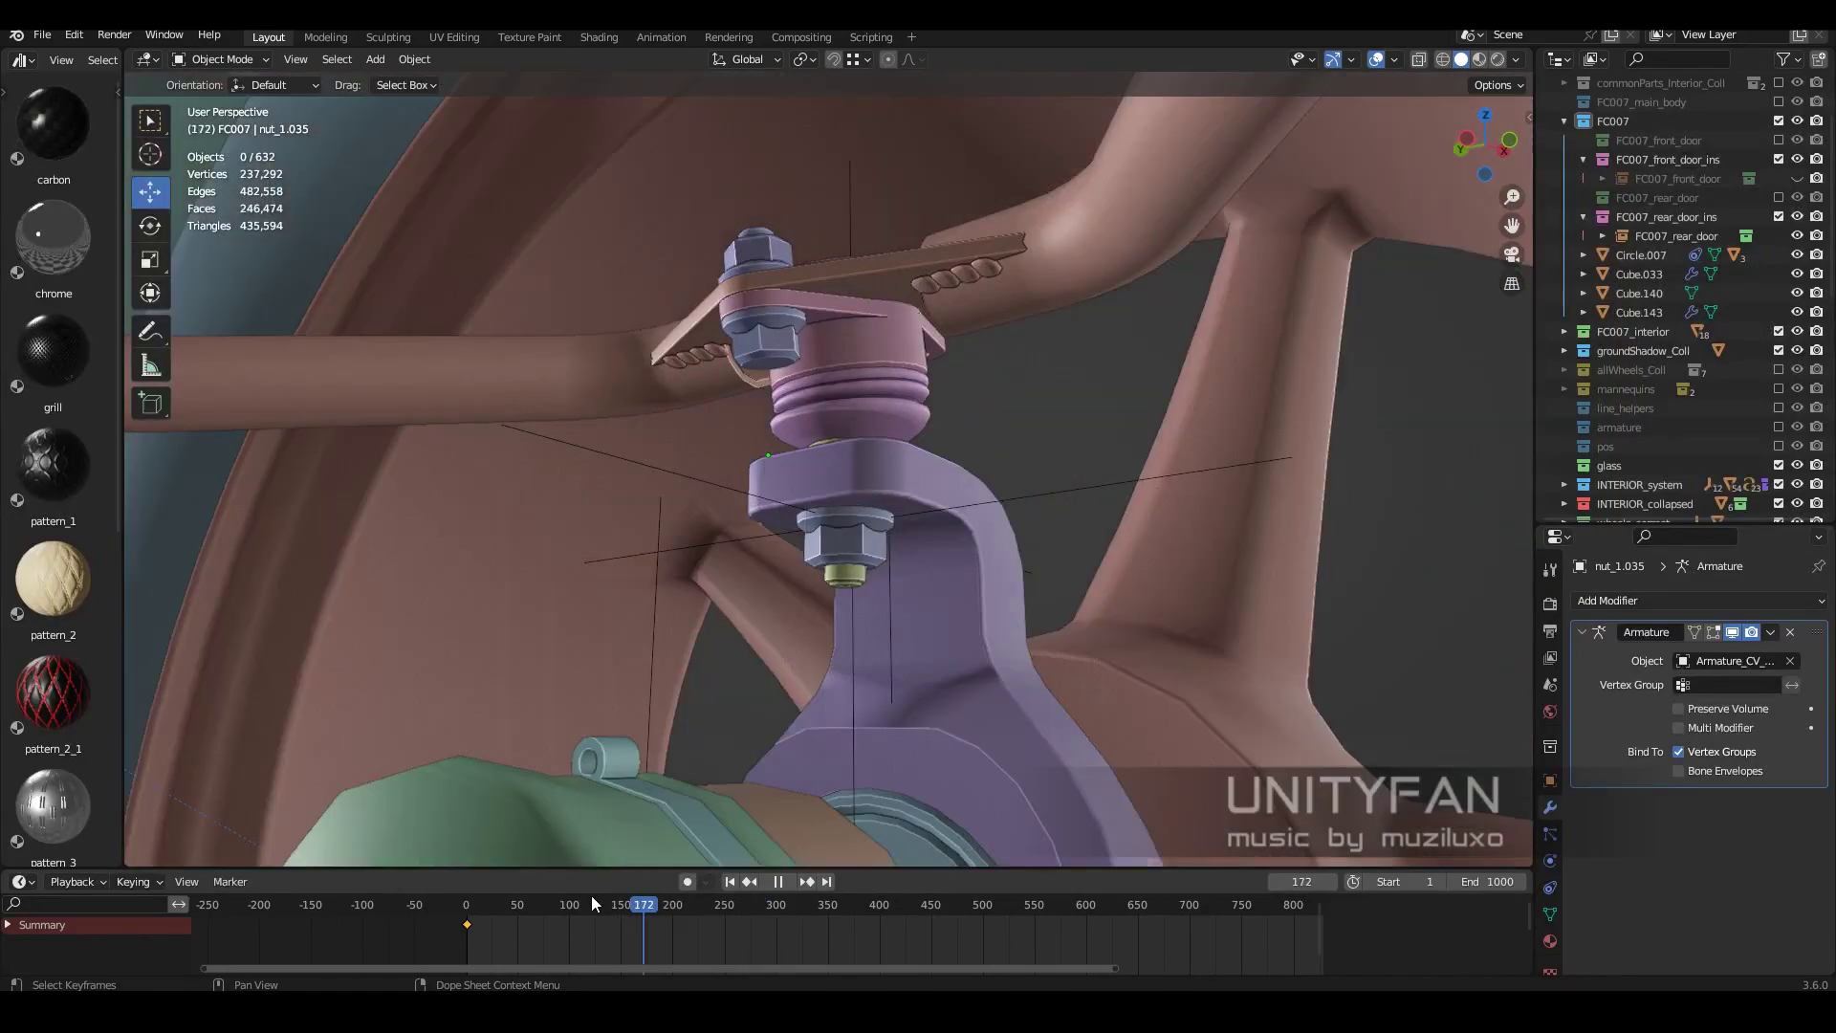
# On the nut below the strut, add a vertex group and assign its vertices to Bone.008.
pyautogui.click(865, 760)
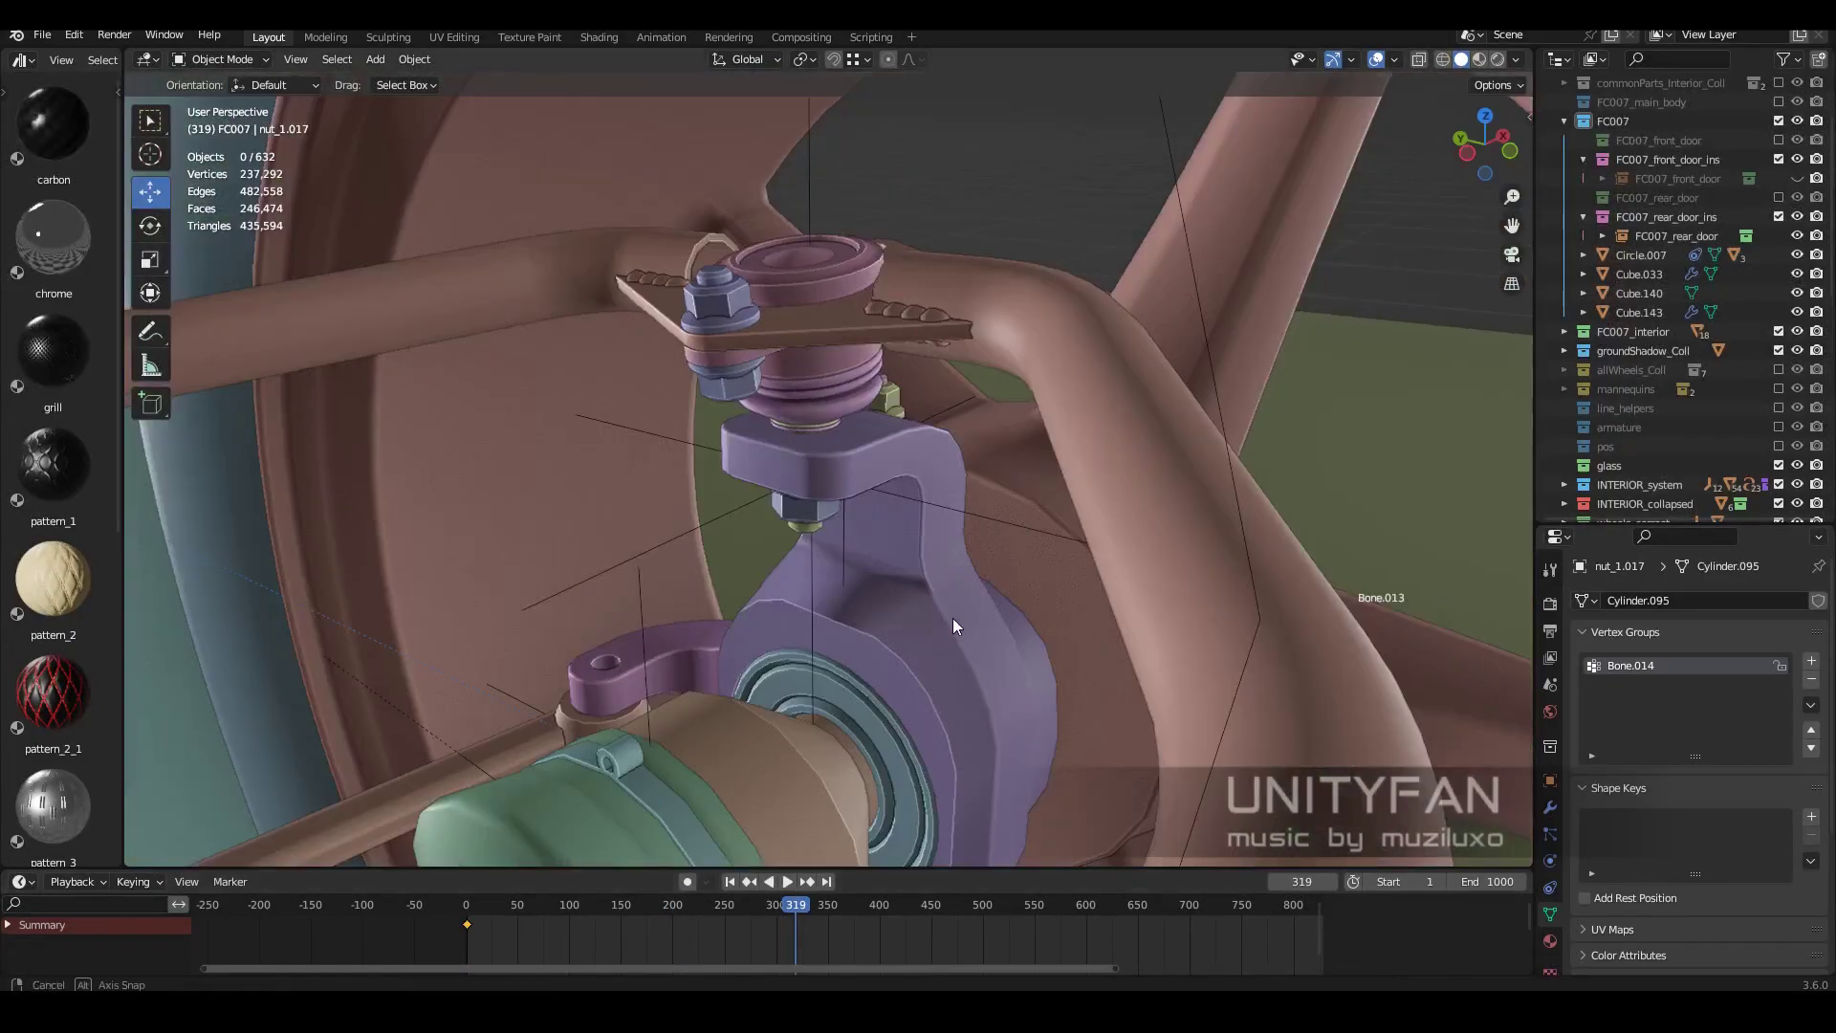
pyautogui.click(505, 904)
pyautogui.moveTo(953, 618)
pyautogui.mouseDown(button='middle')
pyautogui.moveTo(727, 746)
pyautogui.moveTo(914, 425)
pyautogui.mouseUp(button='middle')
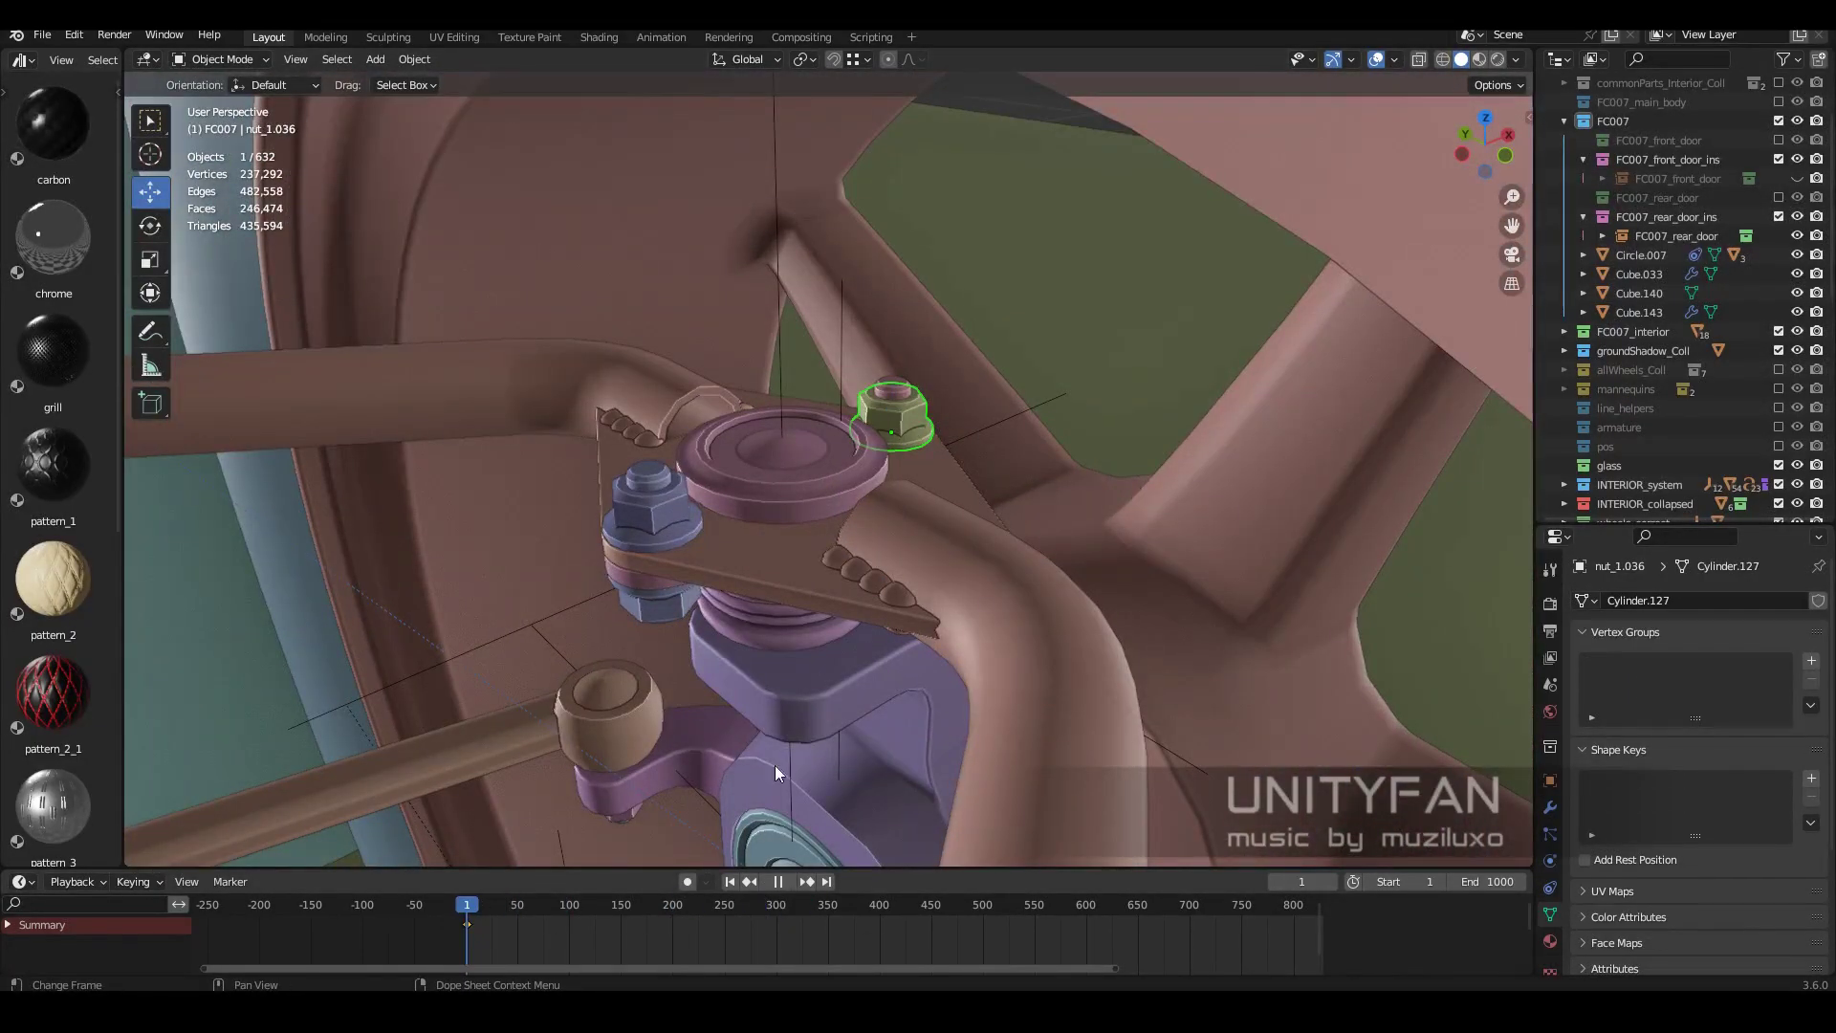
pyautogui.click(1811, 660)
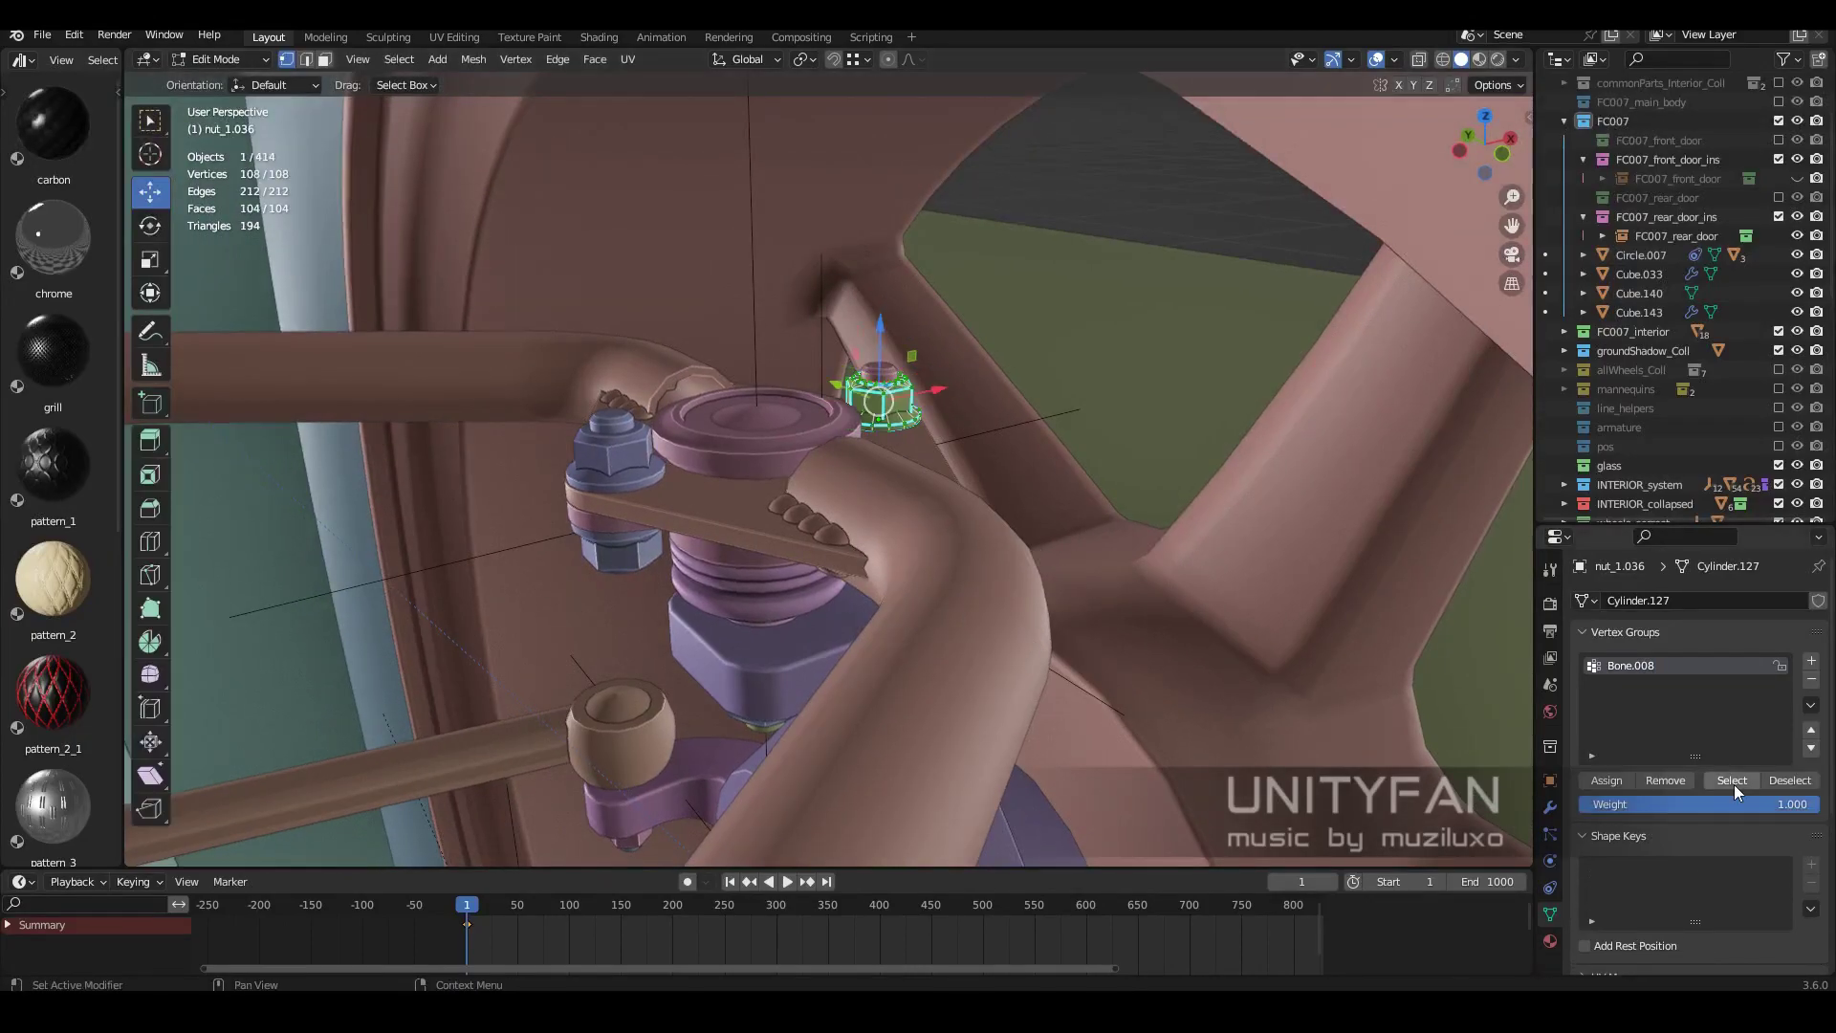
pyautogui.click(1551, 808)
# Give the nut and bolt Armature modifiers driven by the suspension rig.
pyautogui.click(1607, 600)
pyautogui.click(1626, 199)
pyautogui.click(969, 398)
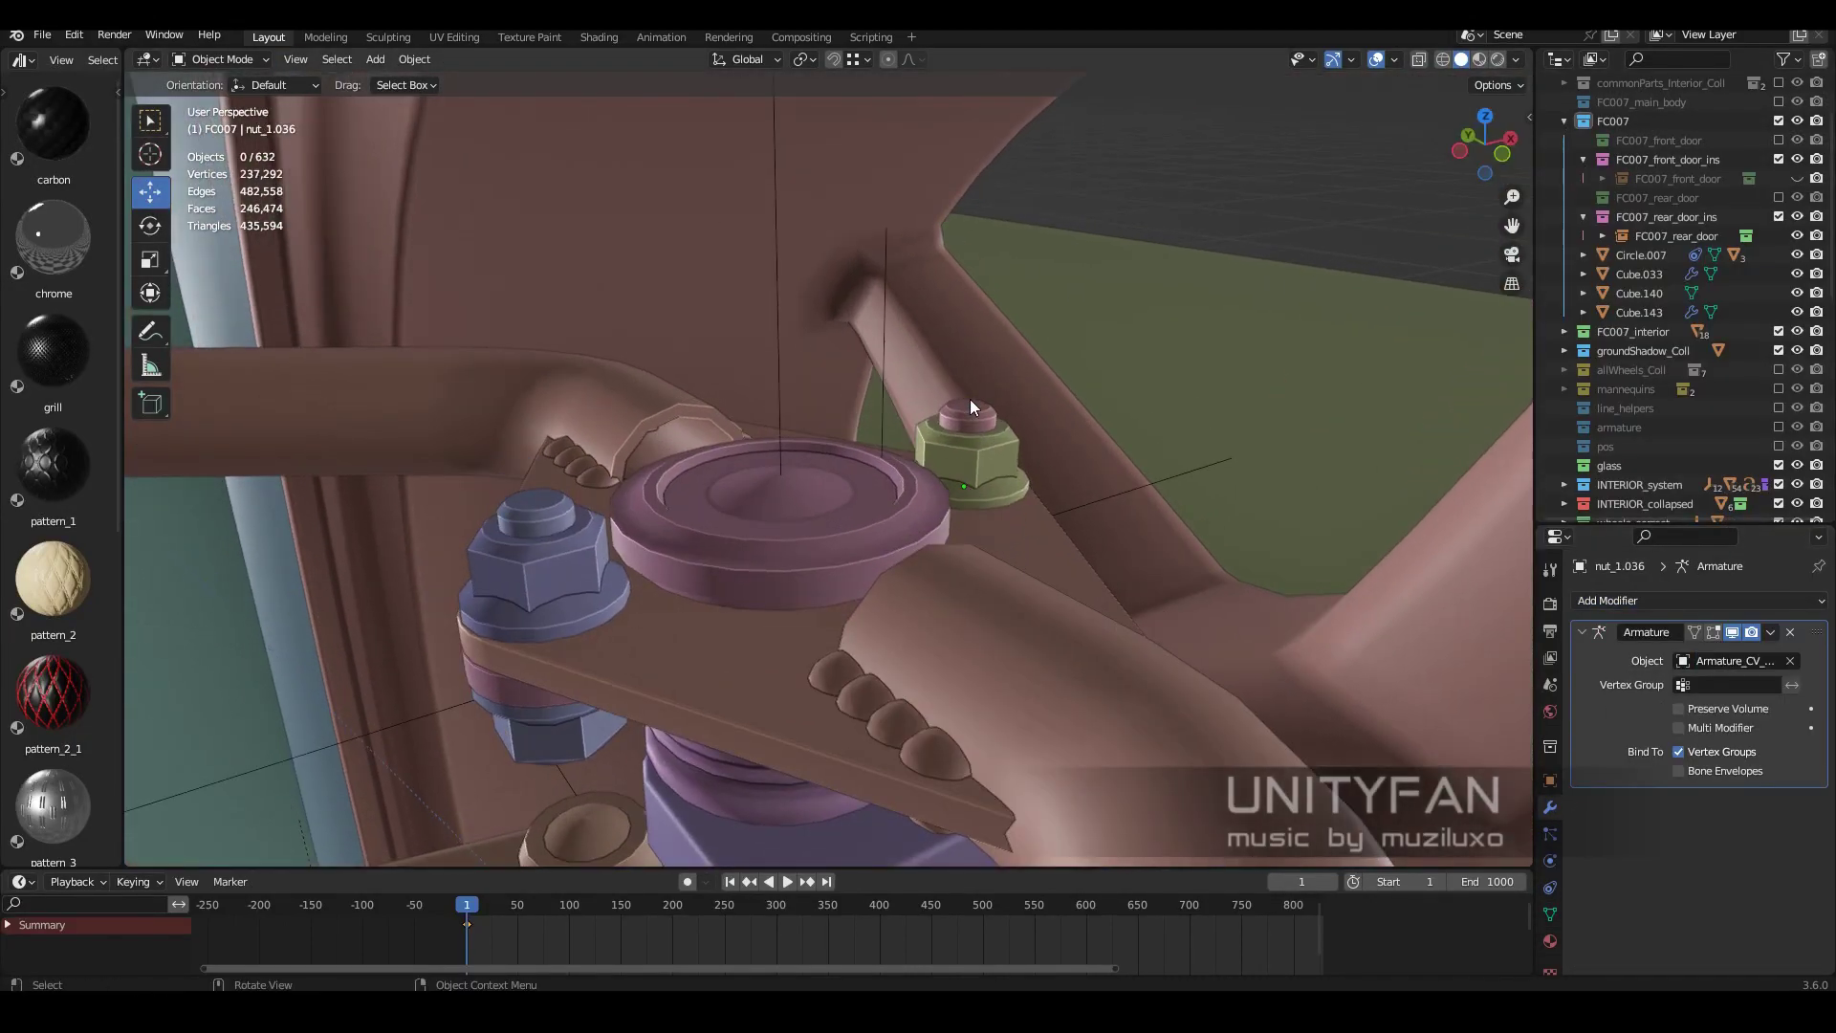
pyautogui.click(1607, 600)
pyautogui.click(1625, 201)
pyautogui.click(1551, 916)
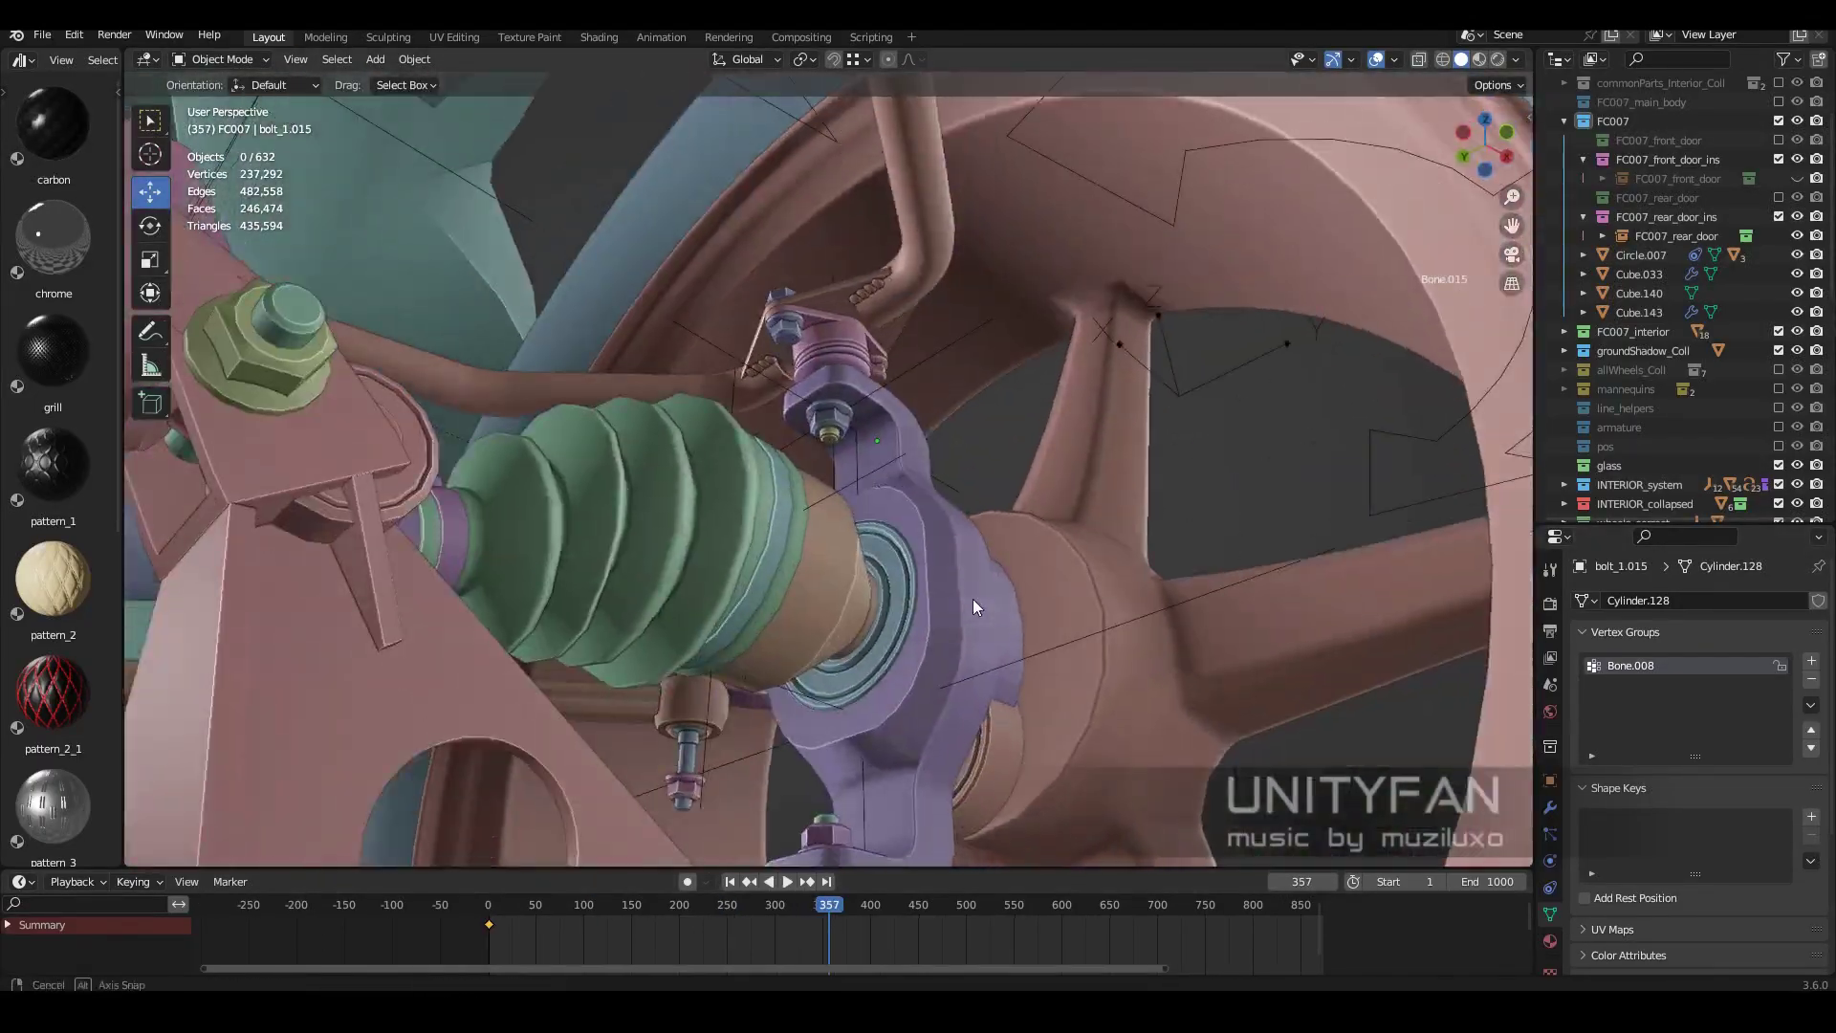
pyautogui.moveTo(973, 598)
pyautogui.mouseDown(button='middle')
pyautogui.moveTo(1071, 544)
pyautogui.moveTo(1046, 637)
pyautogui.moveTo(1030, 599)
pyautogui.moveTo(937, 605)
pyautogui.mouseUp(button='middle')
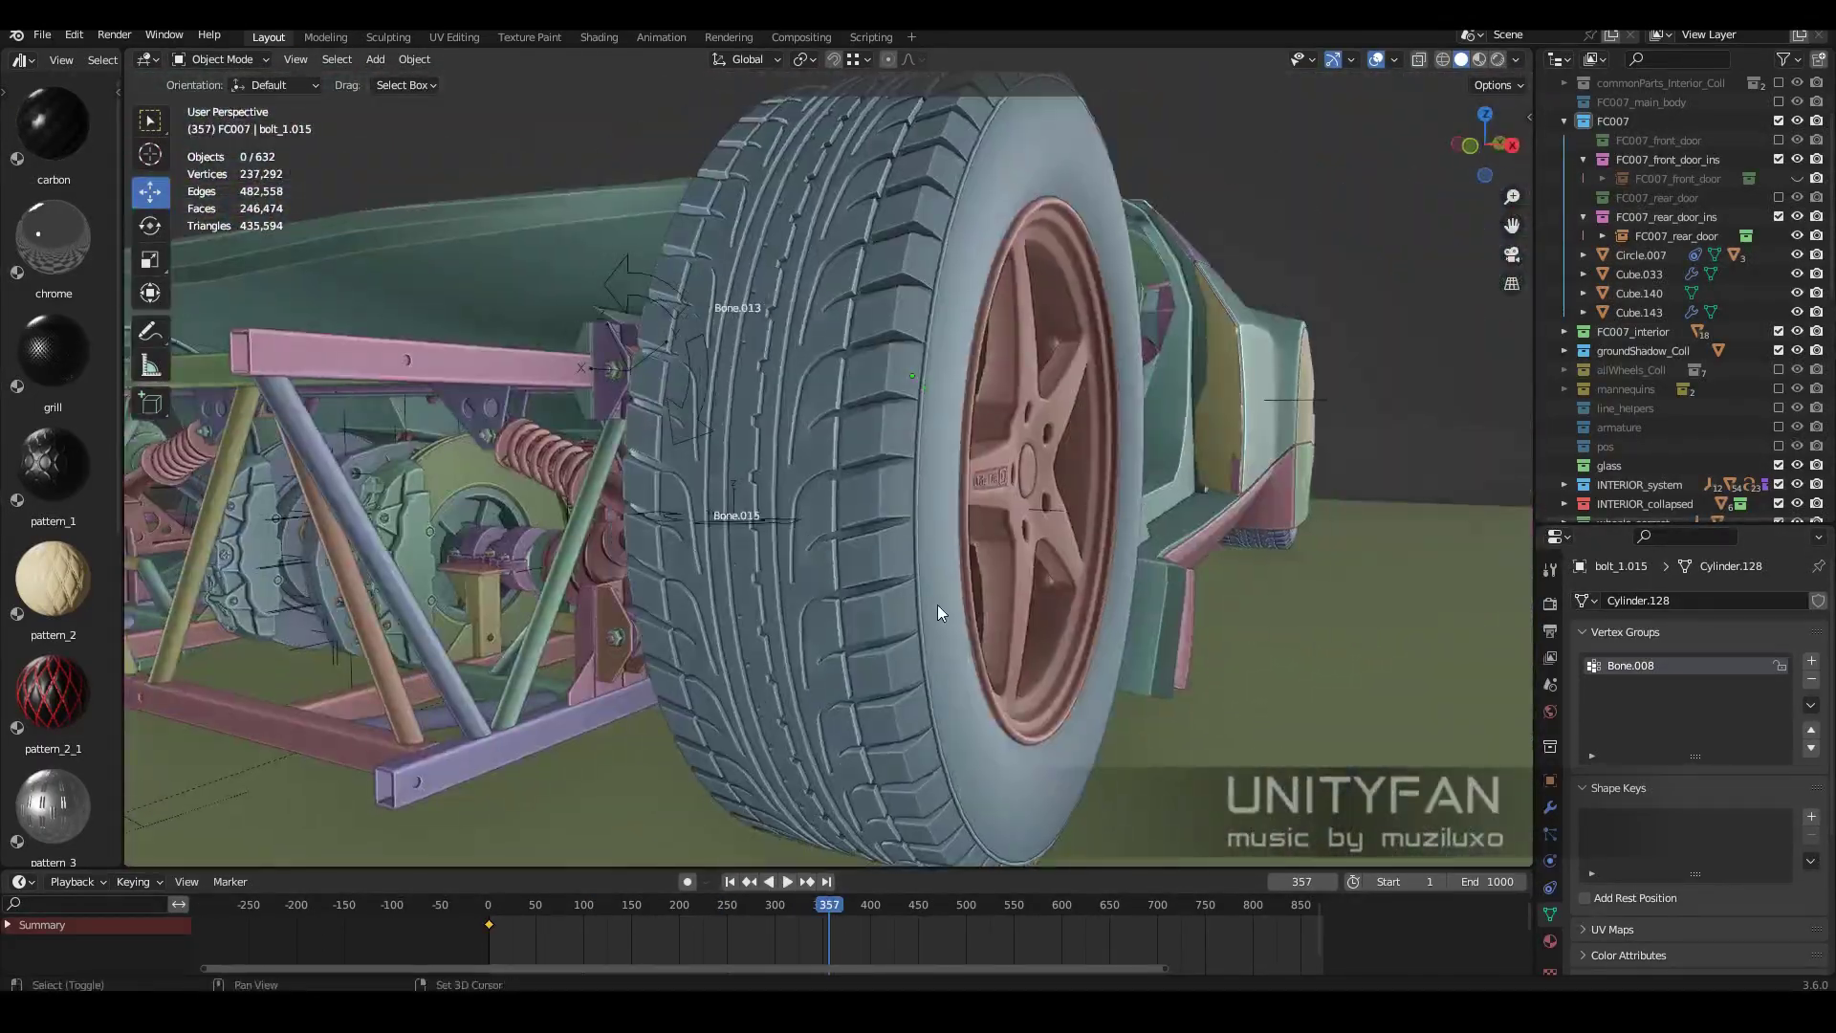
# Rewind to frame 0 and display the rig's bones as Octahedral.
pyautogui.moveTo(784, 905); pyautogui.dragTo(497, 905)
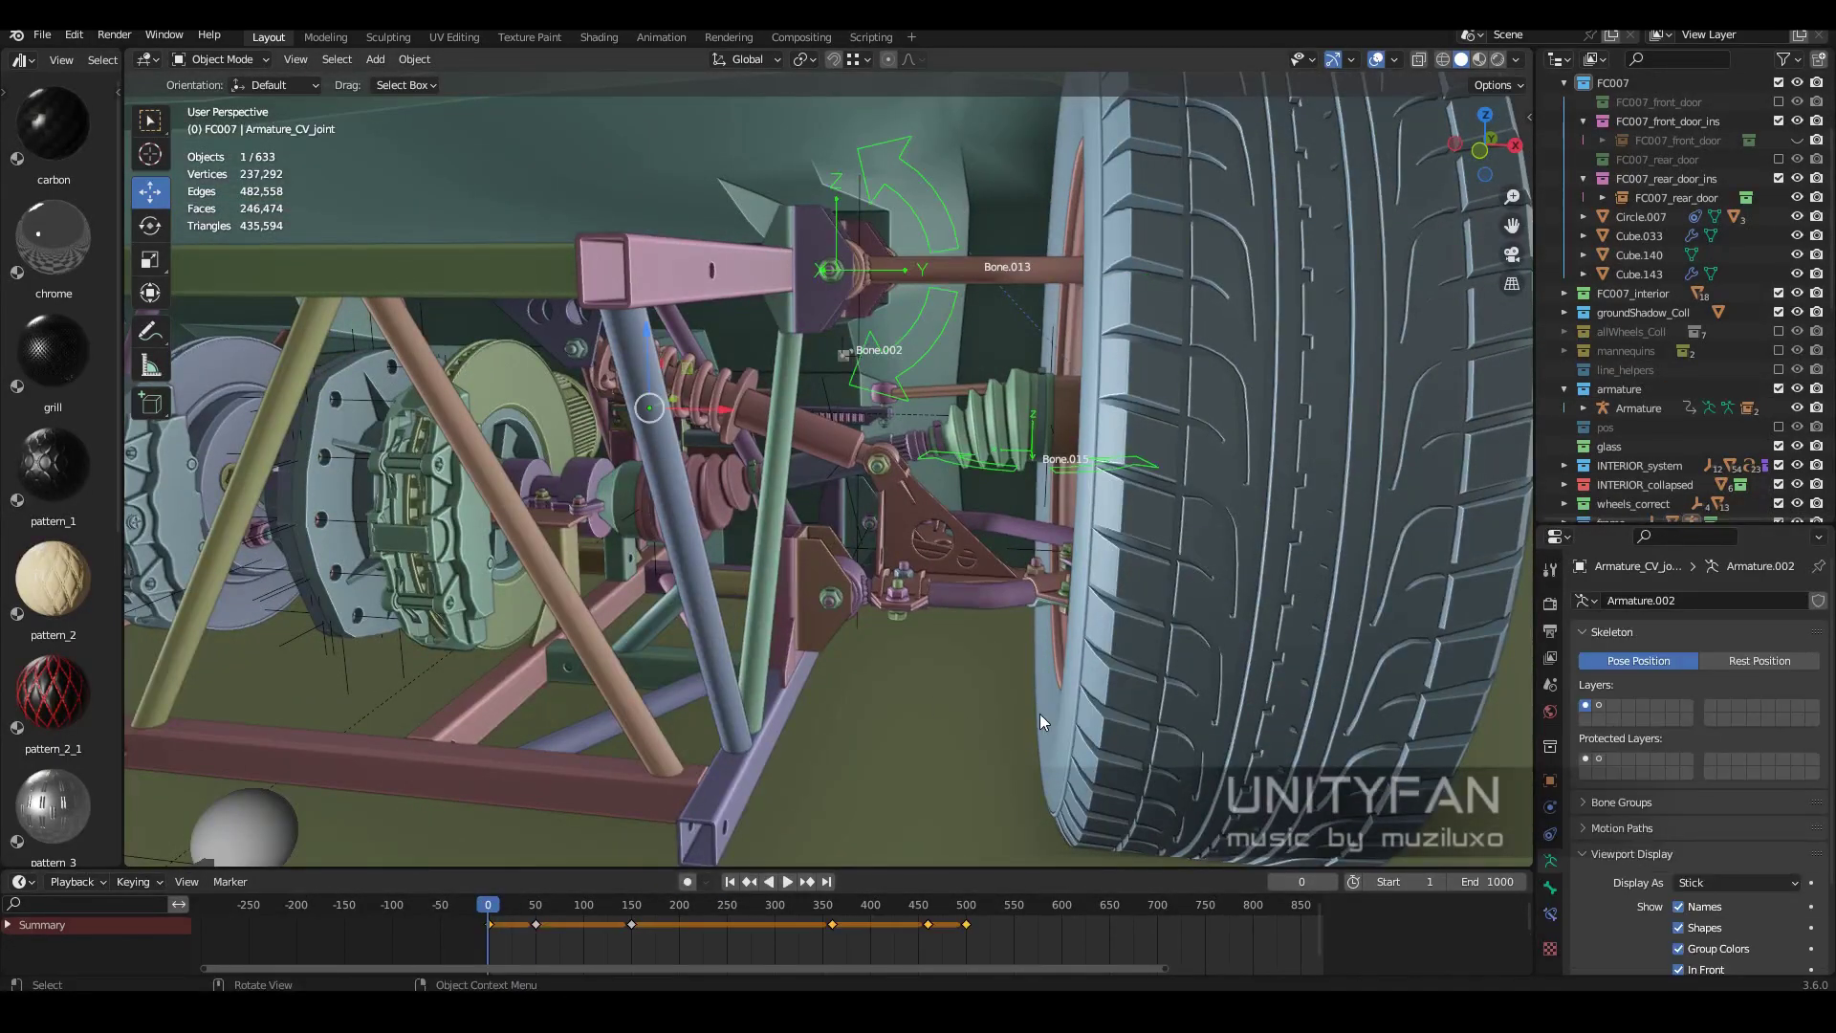
pyautogui.moveTo(999, 565); pyautogui.dragTo(1033, 533, button='middle')
pyautogui.click(214, 128)
pyautogui.moveTo(777, 532)
pyautogui.mouseDown(button='middle')
pyautogui.moveTo(982, 554)
pyautogui.moveTo(1013, 531)
pyautogui.moveTo(918, 680)
pyautogui.moveTo(836, 595)
pyautogui.moveTo(874, 610)
pyautogui.mouseUp(button='middle')
pyautogui.click(1736, 882)
pyautogui.click(1712, 756)
# Duplicate a new bone for the shock absorber and snap it to the 3D cursor.
pyautogui.click(1079, 508)
pyautogui.scroll(-3, 1092, 534)
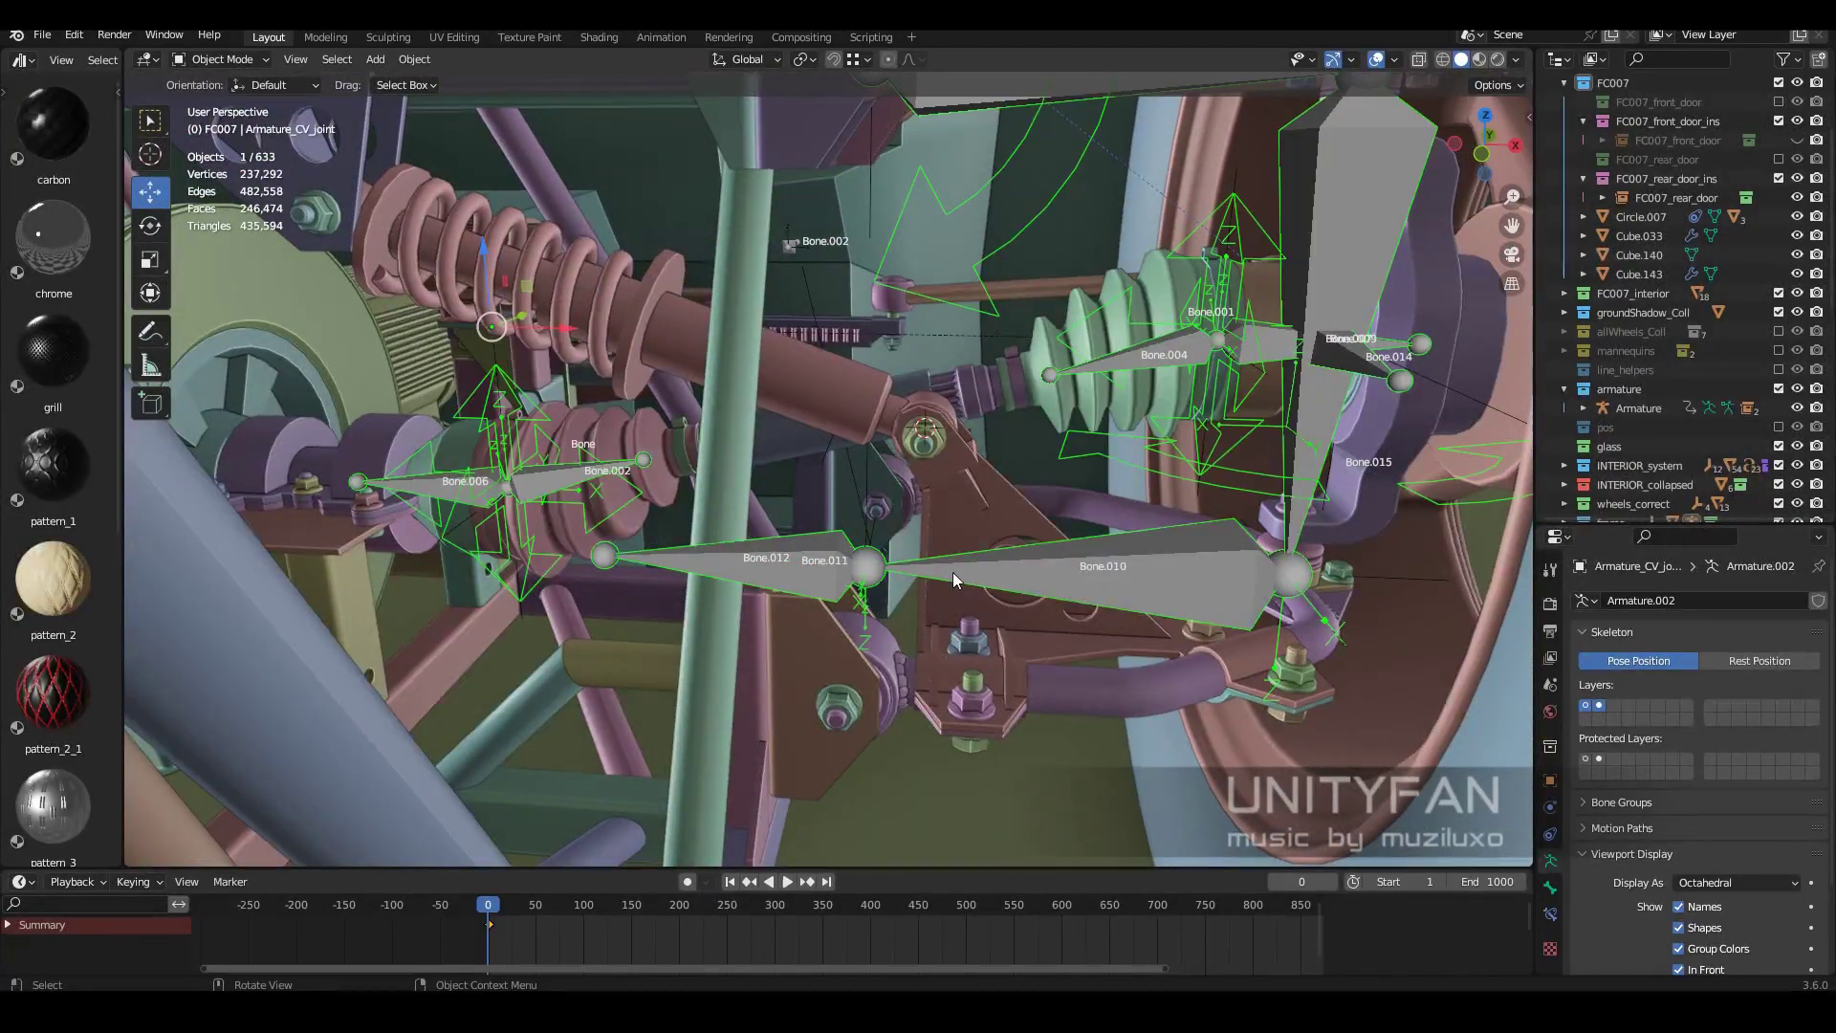
pyautogui.moveTo(953, 572); pyautogui.dragTo(904, 558, button='middle')
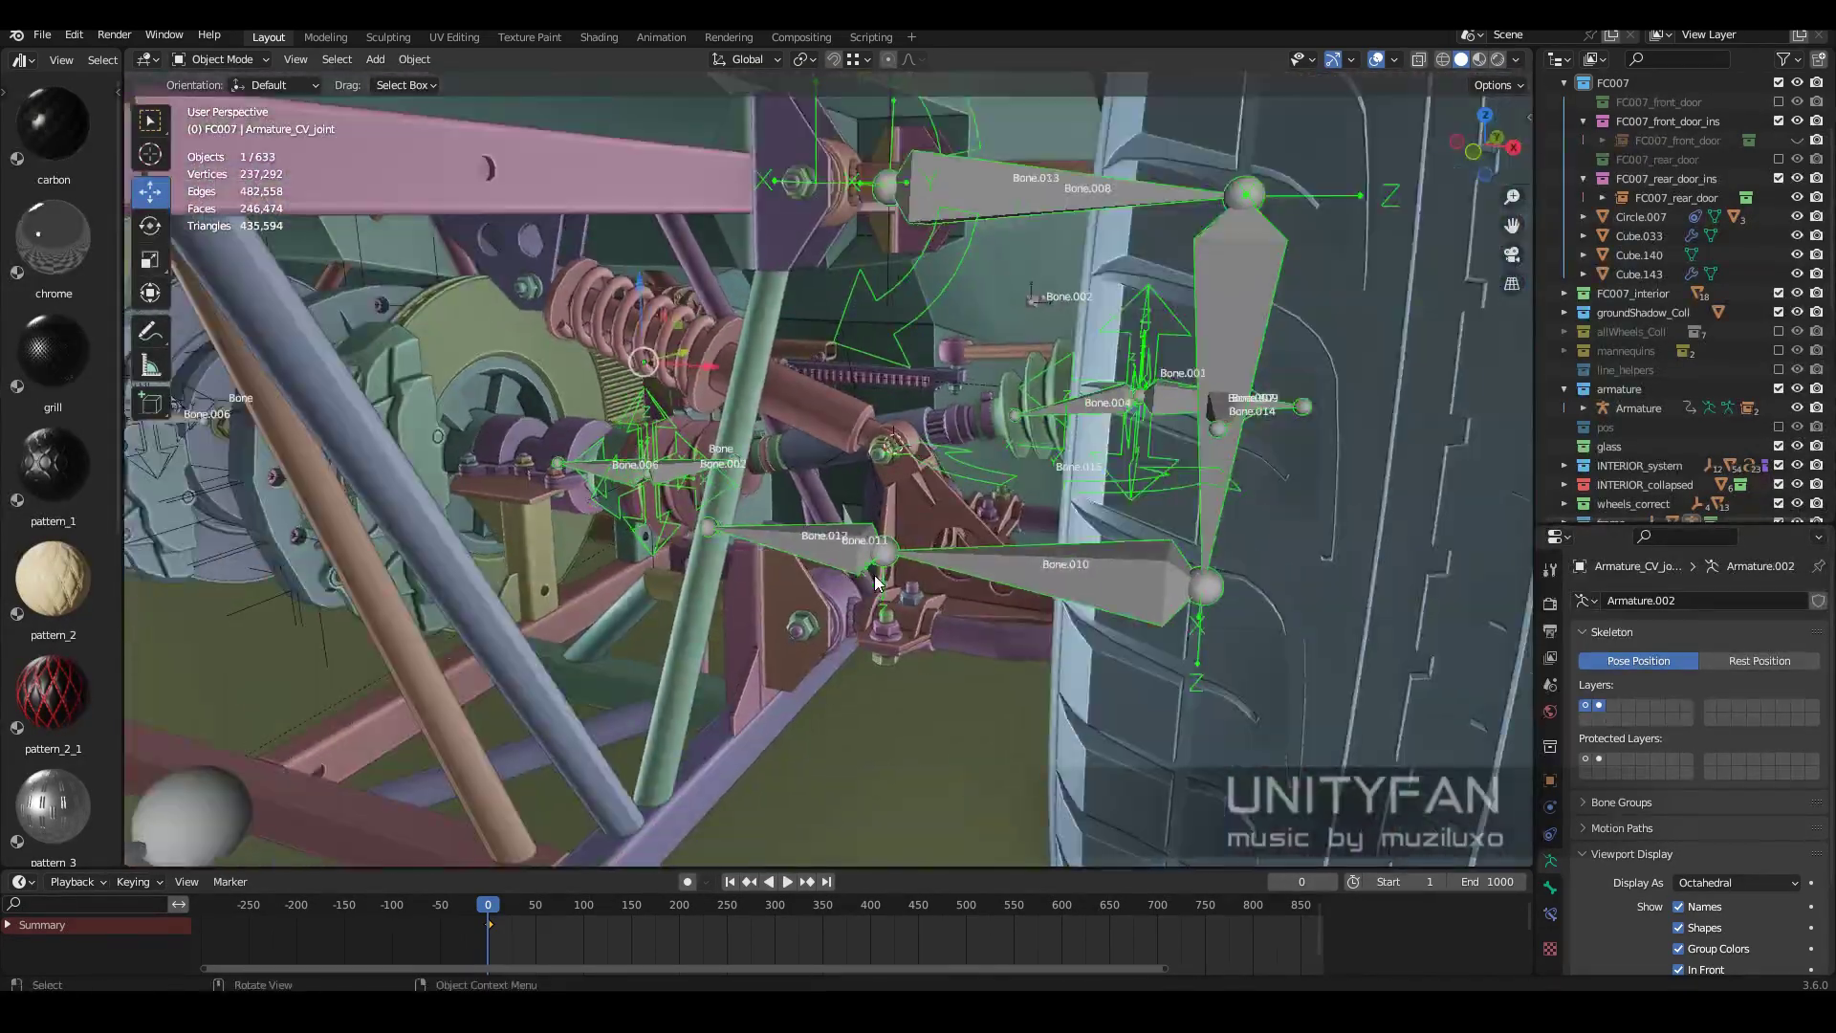
pyautogui.hotkey('shift', 'd')
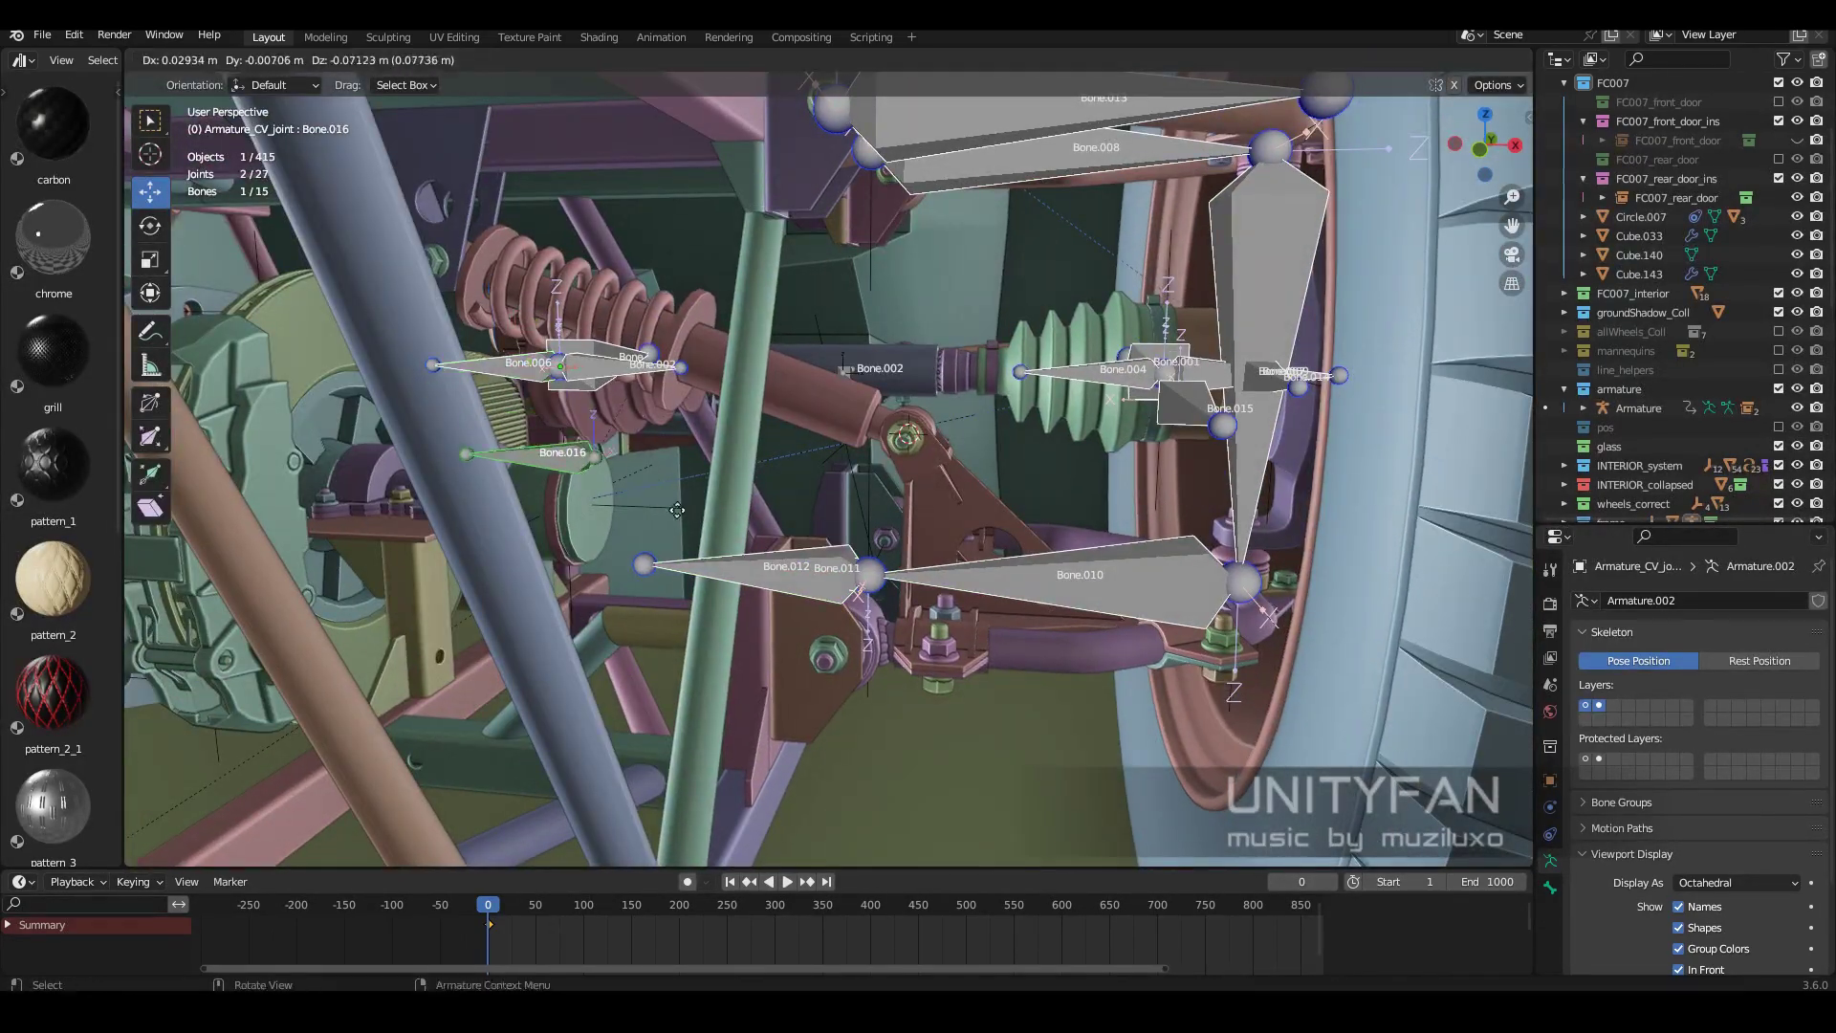
pyautogui.hotkey('shift', 's')
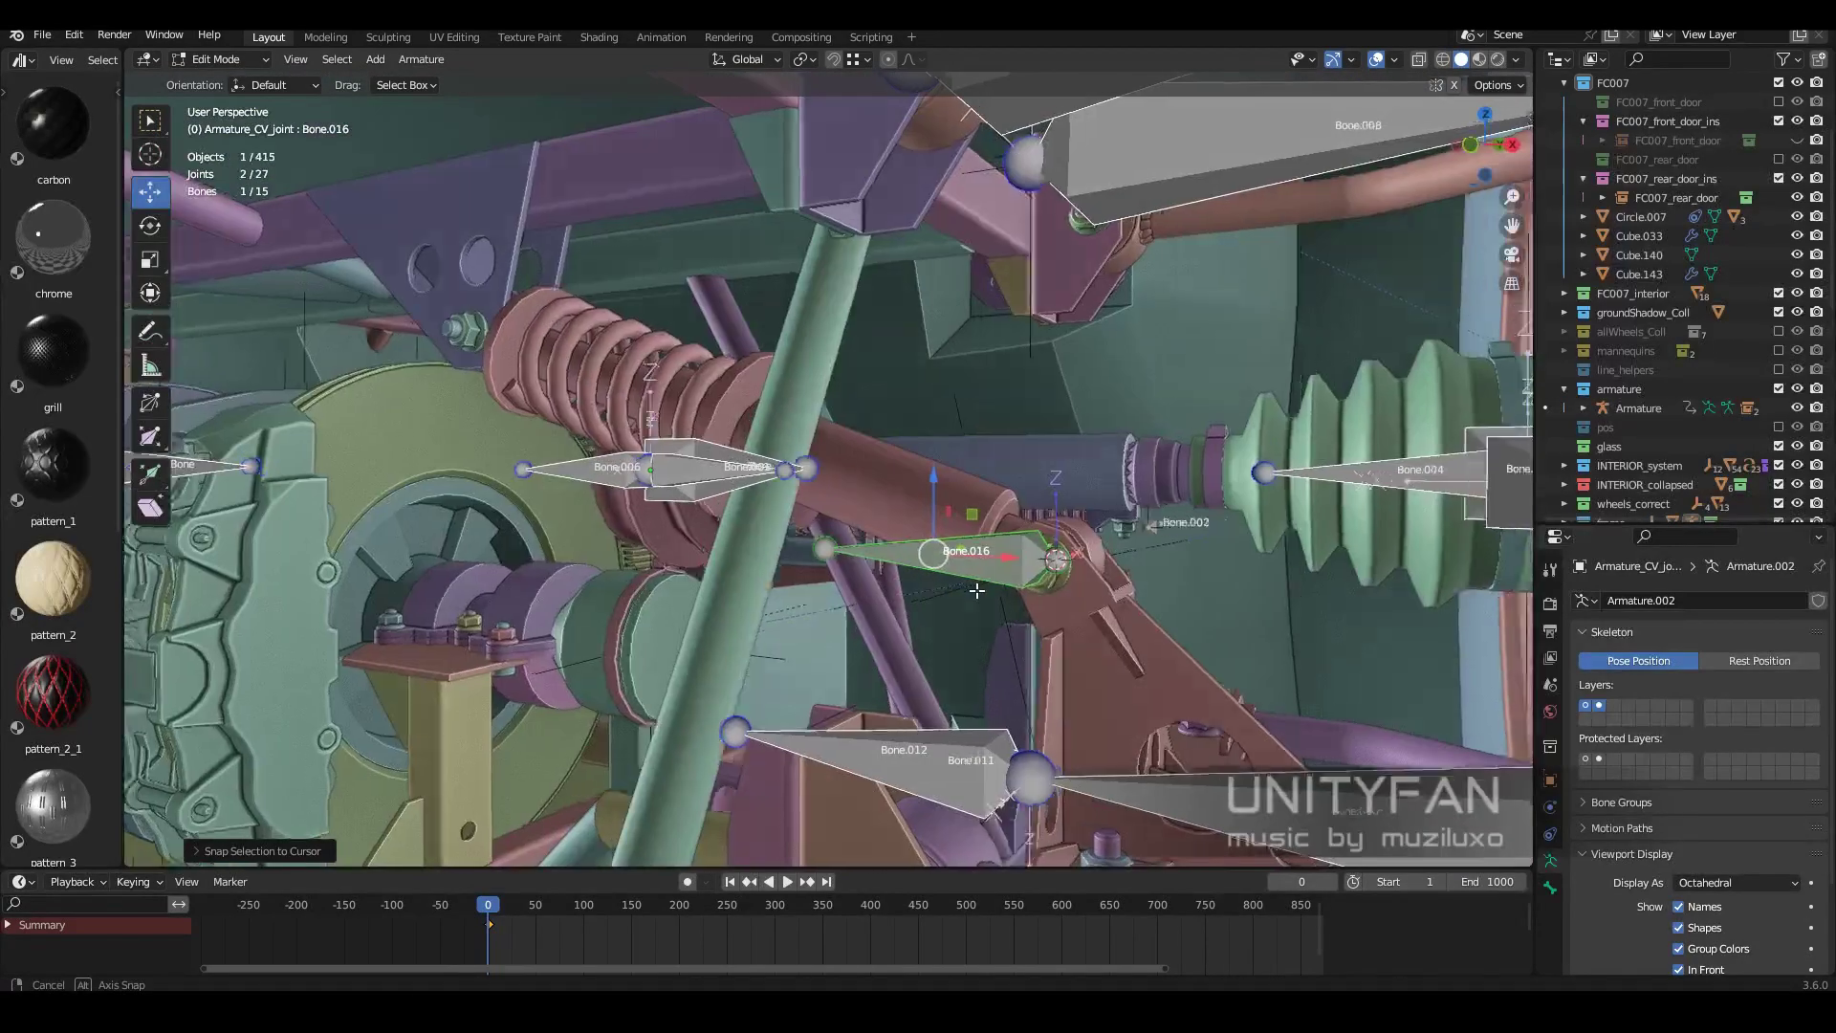
pyautogui.press('Tab')
# Reselect the suspension armature and pick Bone.016's head joint.
pyautogui.moveTo(759, 400)
pyautogui.mouseDown(button='middle')
pyautogui.moveTo(691, 406)
pyautogui.moveTo(819, 499)
pyautogui.moveTo(664, 306)
pyautogui.moveTo(933, 549)
pyautogui.moveTo(1012, 576)
pyautogui.mouseUp(button='middle')
pyautogui.click(664, 306)
pyautogui.press('Tab')
pyautogui.press('Tab')
pyautogui.click(933, 549)
pyautogui.press('Tab')
pyautogui.click(1012, 577)
pyautogui.moveTo(934, 399); pyautogui.dragTo(915, 423, button='middle')
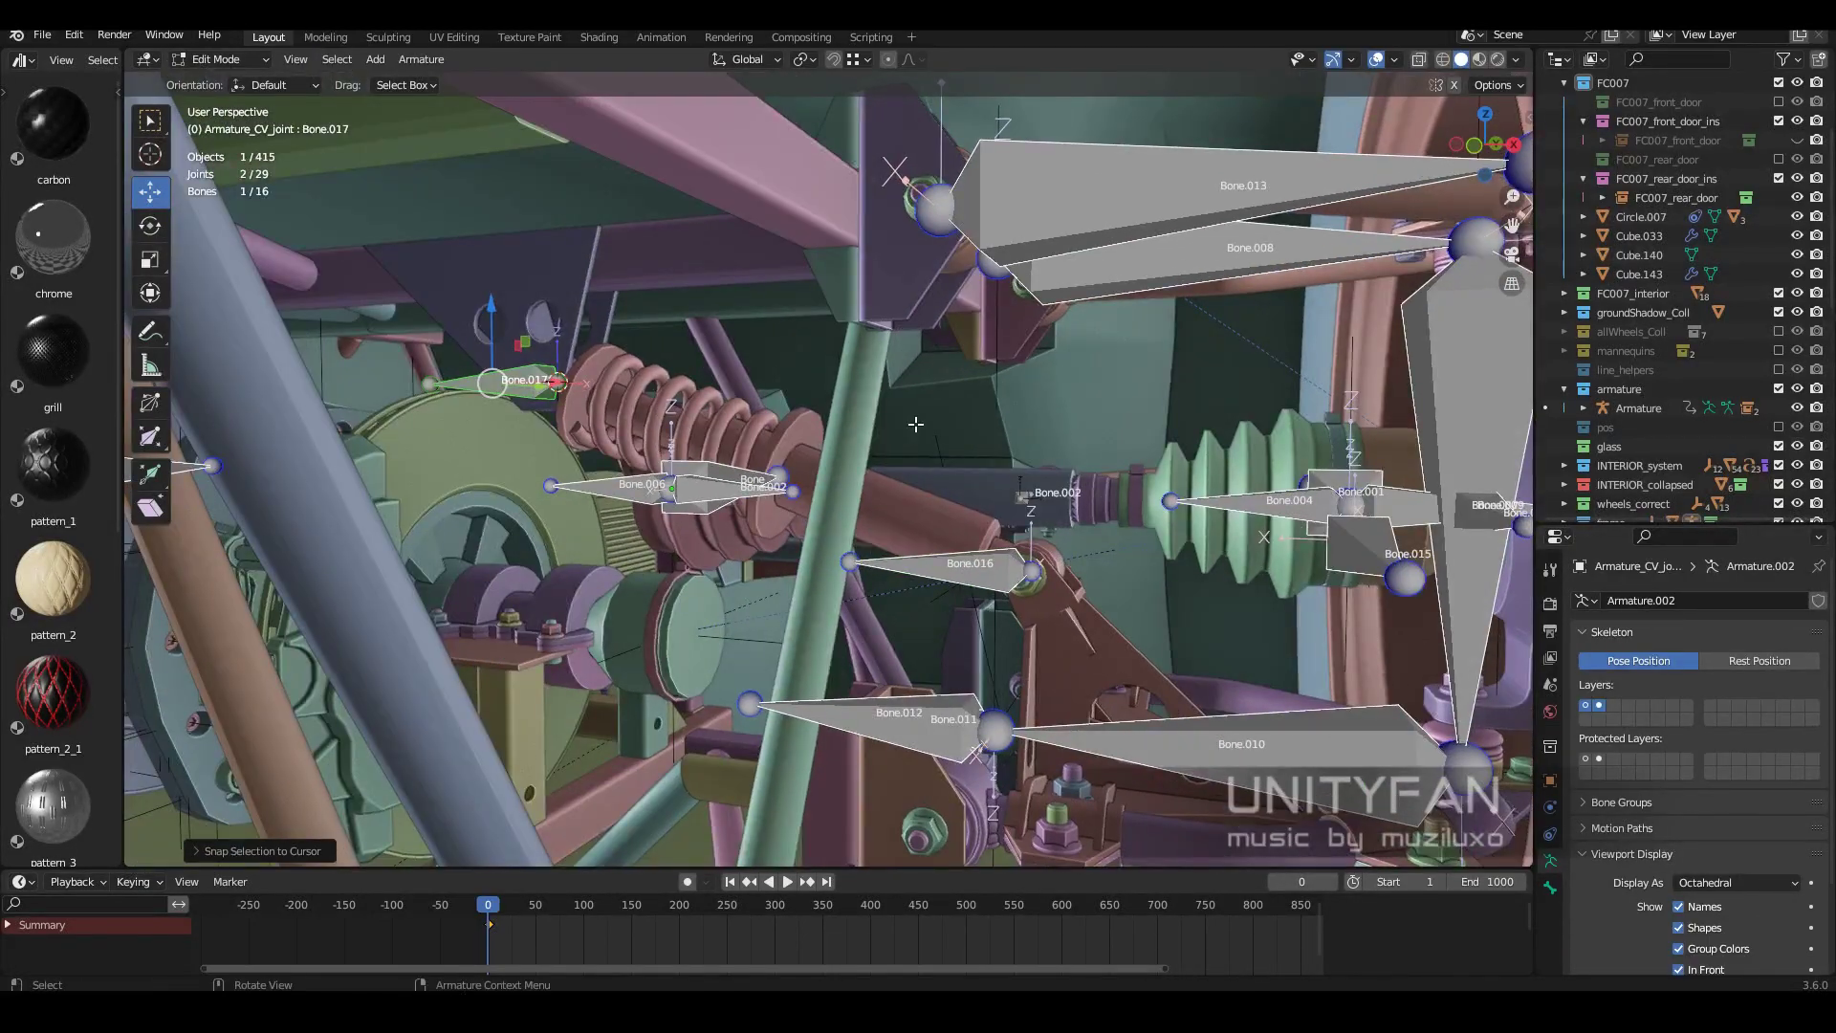
pyautogui.click(850, 562)
pyautogui.moveTo(850, 563)
pyautogui.mouseDown(button='middle')
pyautogui.moveTo(1022, 607)
pyautogui.moveTo(478, 380)
pyautogui.moveTo(953, 506)
pyautogui.moveTo(1006, 593)
pyautogui.mouseUp(button='middle')
# Parent Bone.017 and Bone.016 together with Ctrl+P.
pyautogui.click(478, 380)
pyautogui.click(953, 506)
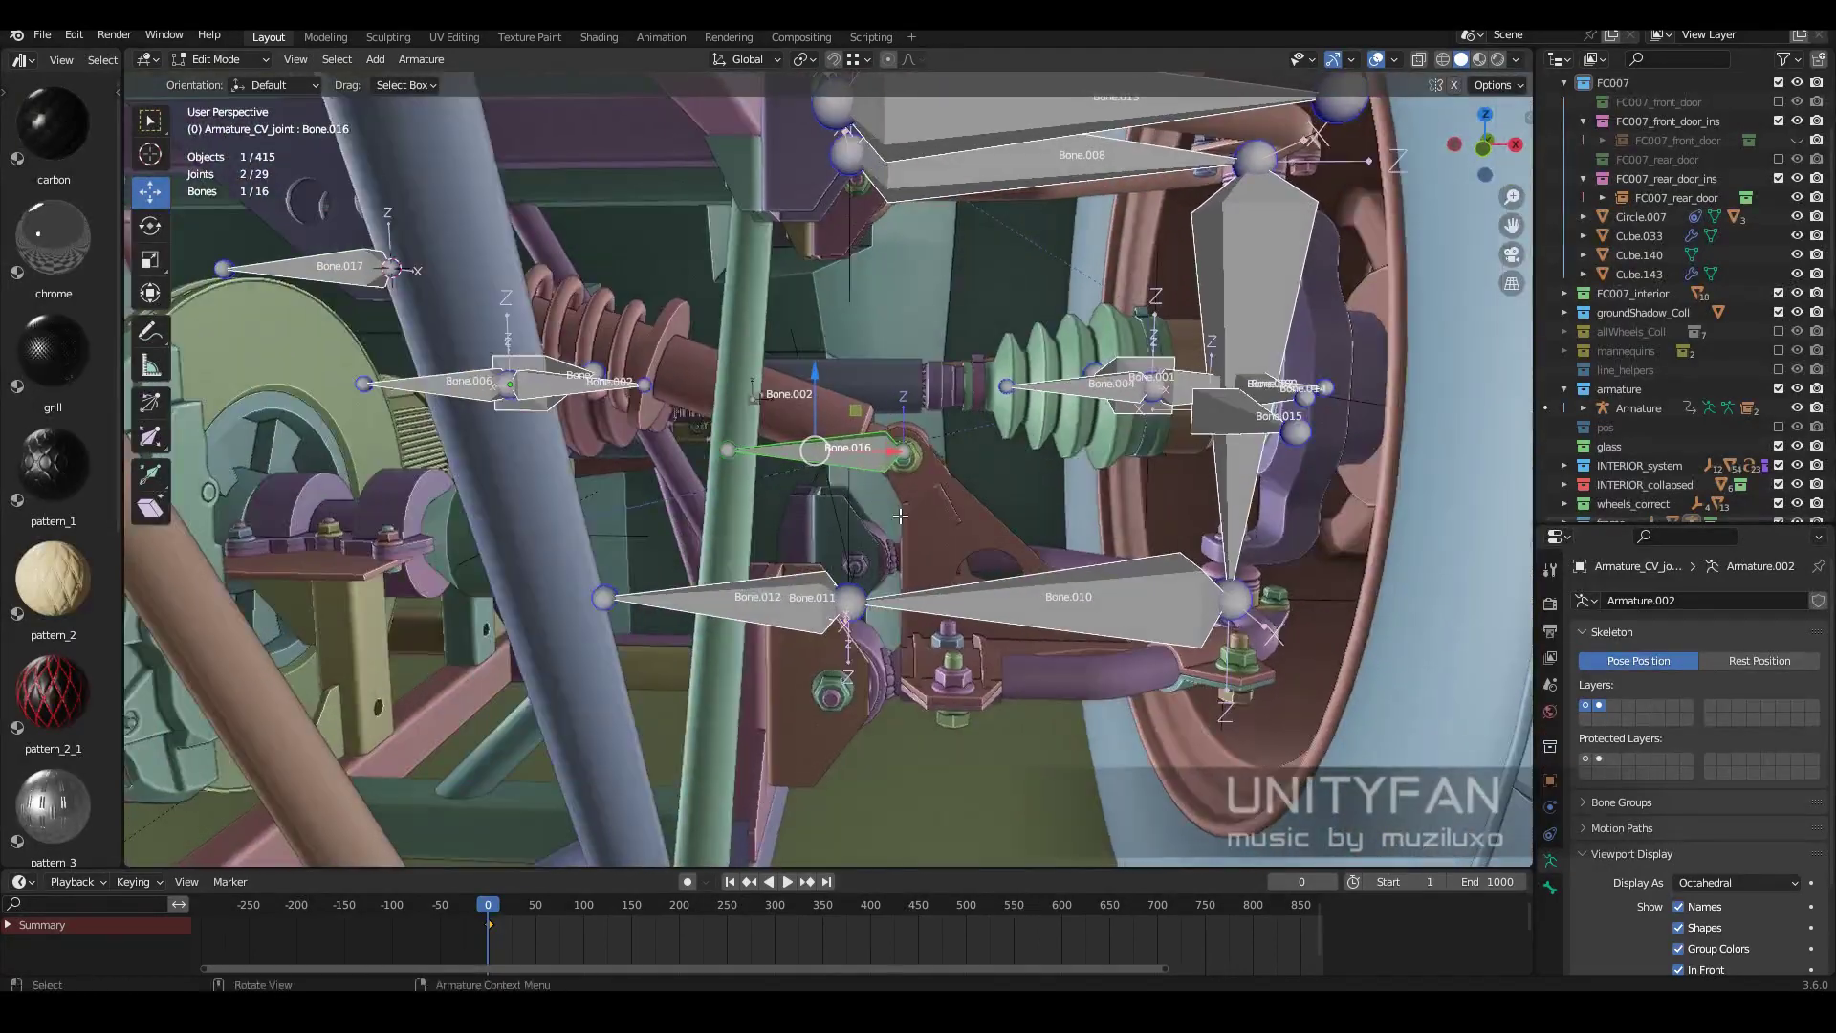
pyautogui.scroll(2, 1023, 612)
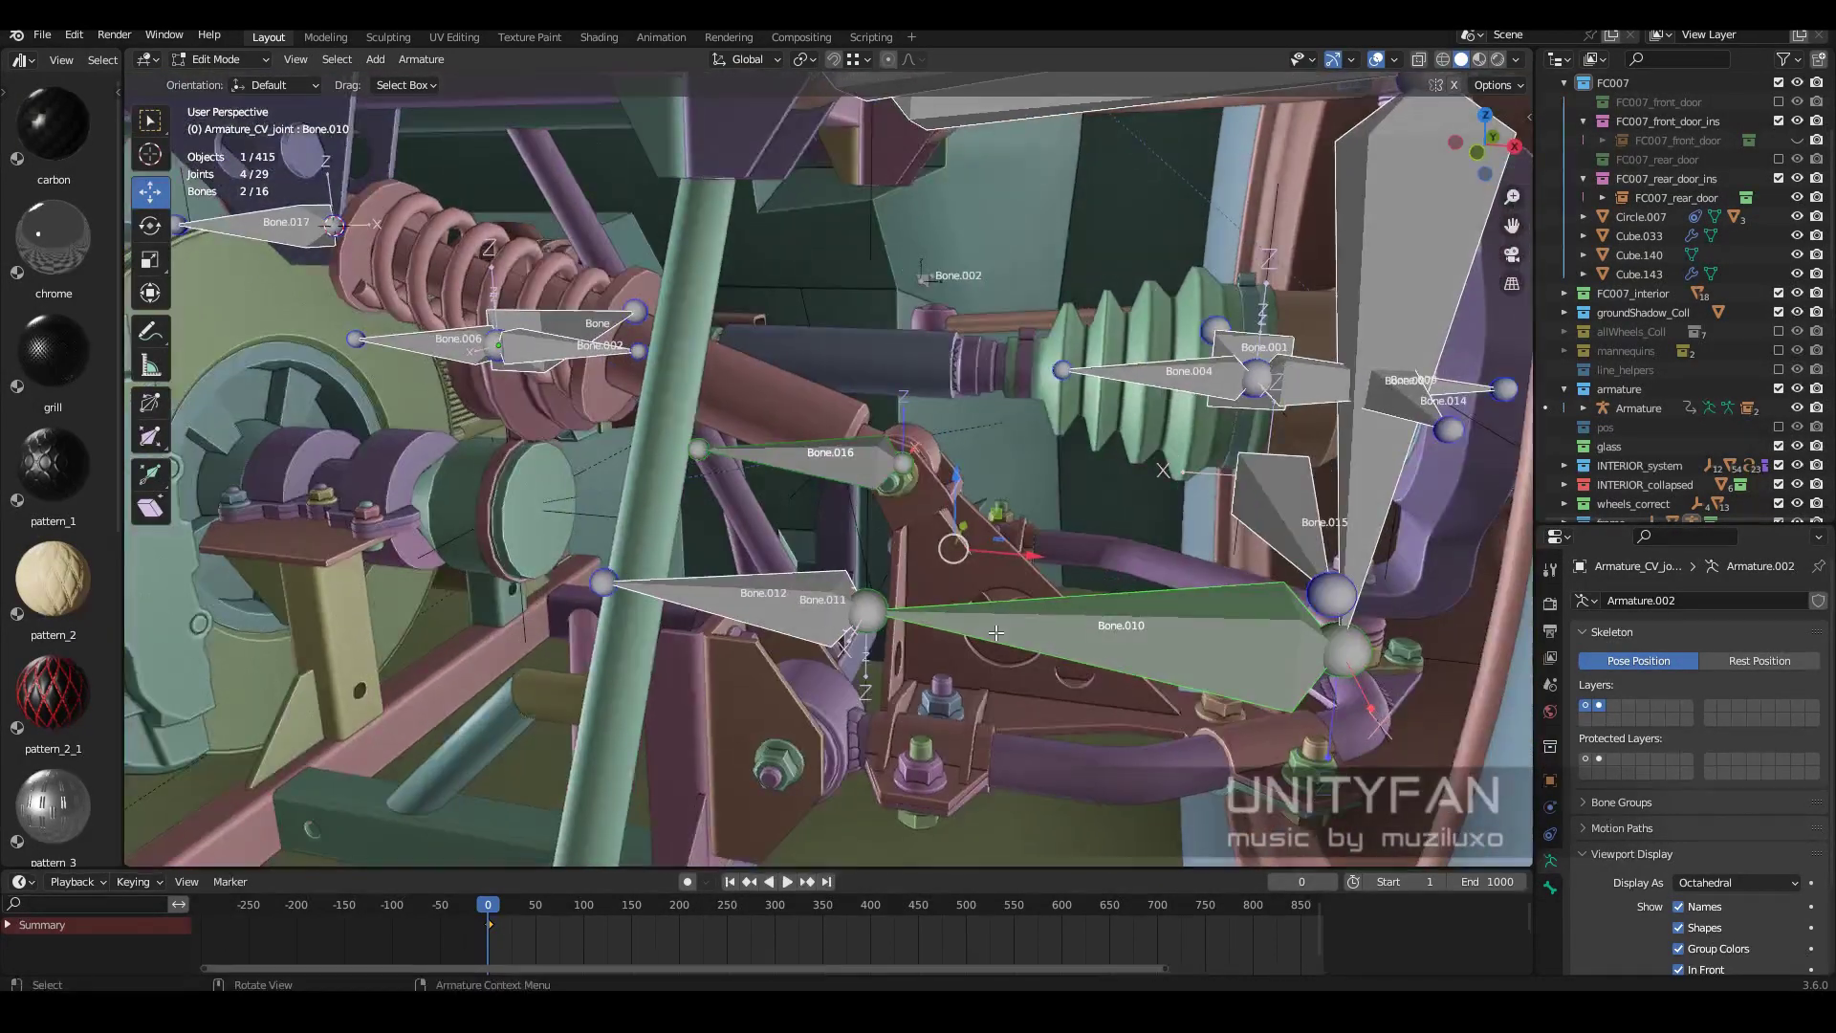
pyautogui.hotkey('ctrl', 'p')
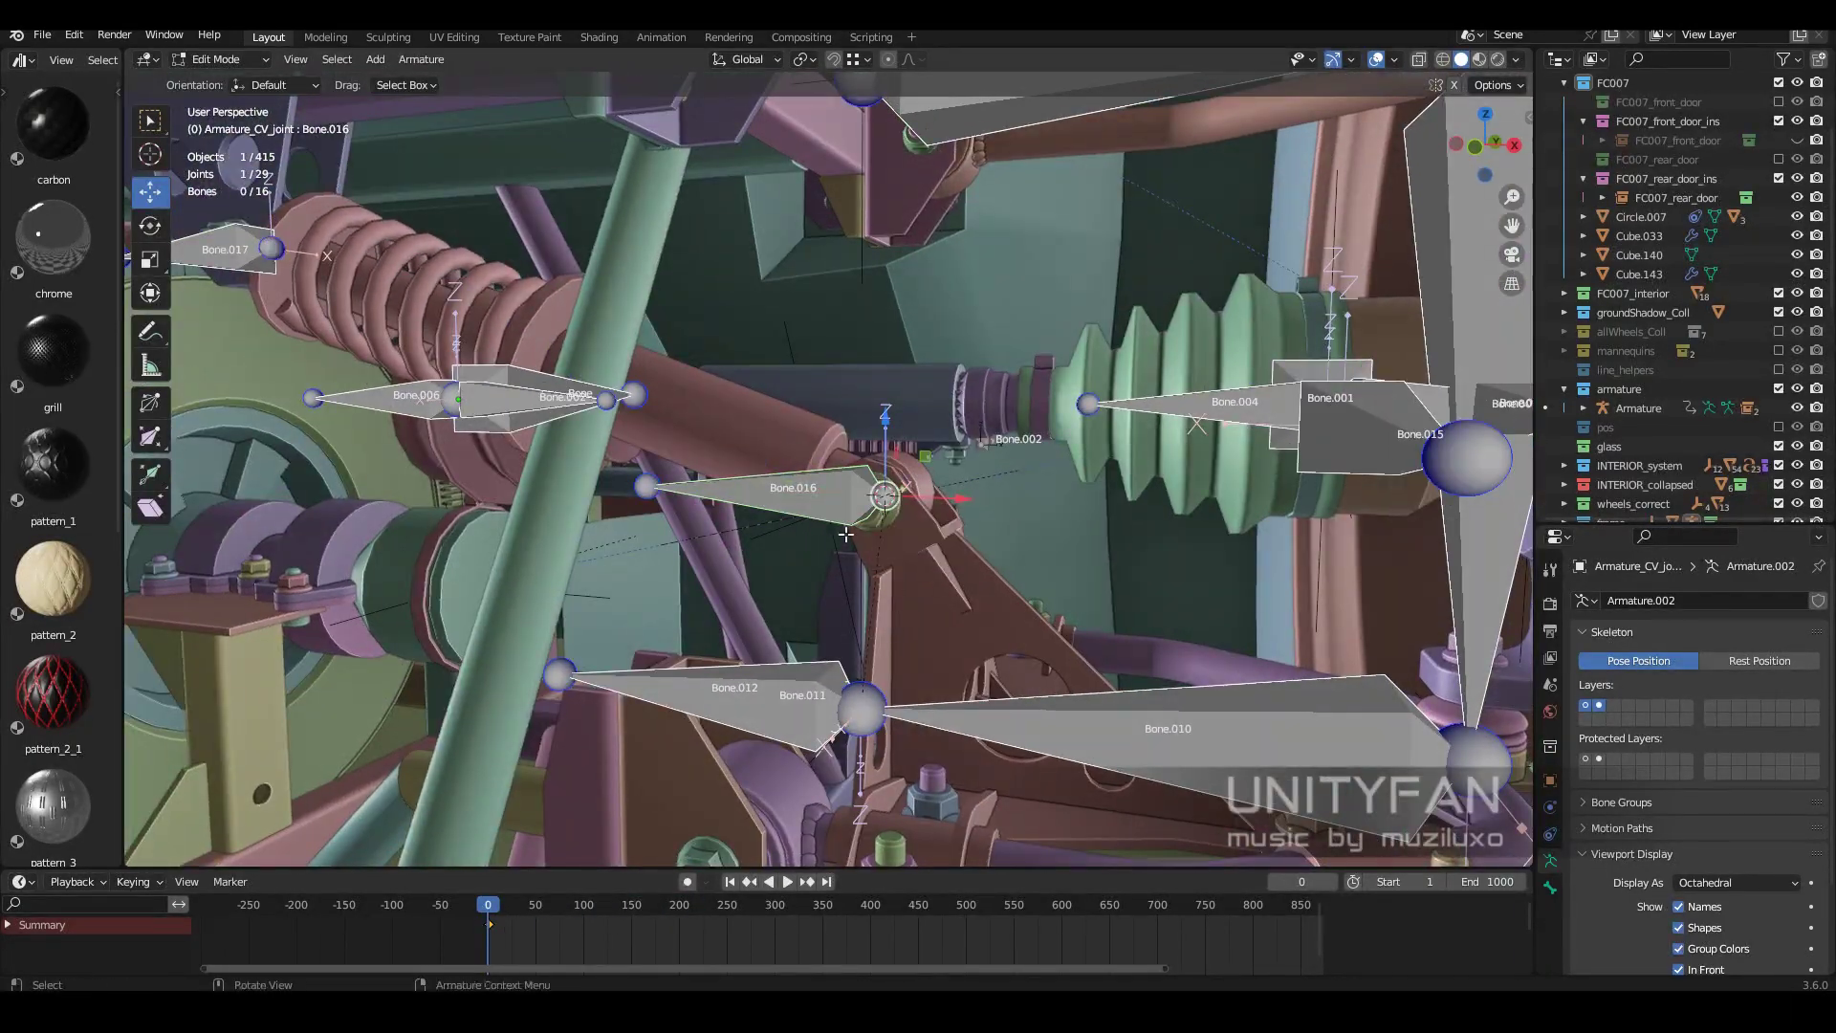
# Select Bone.016, switch the armature to Pose Mode and use see-through wireframe.
pyautogui.keyDown('shift'); pyautogui.click(846, 534); pyautogui.keyUp('shift')
pyautogui.moveTo(846, 535); pyautogui.dragTo(911, 568, button='middle')
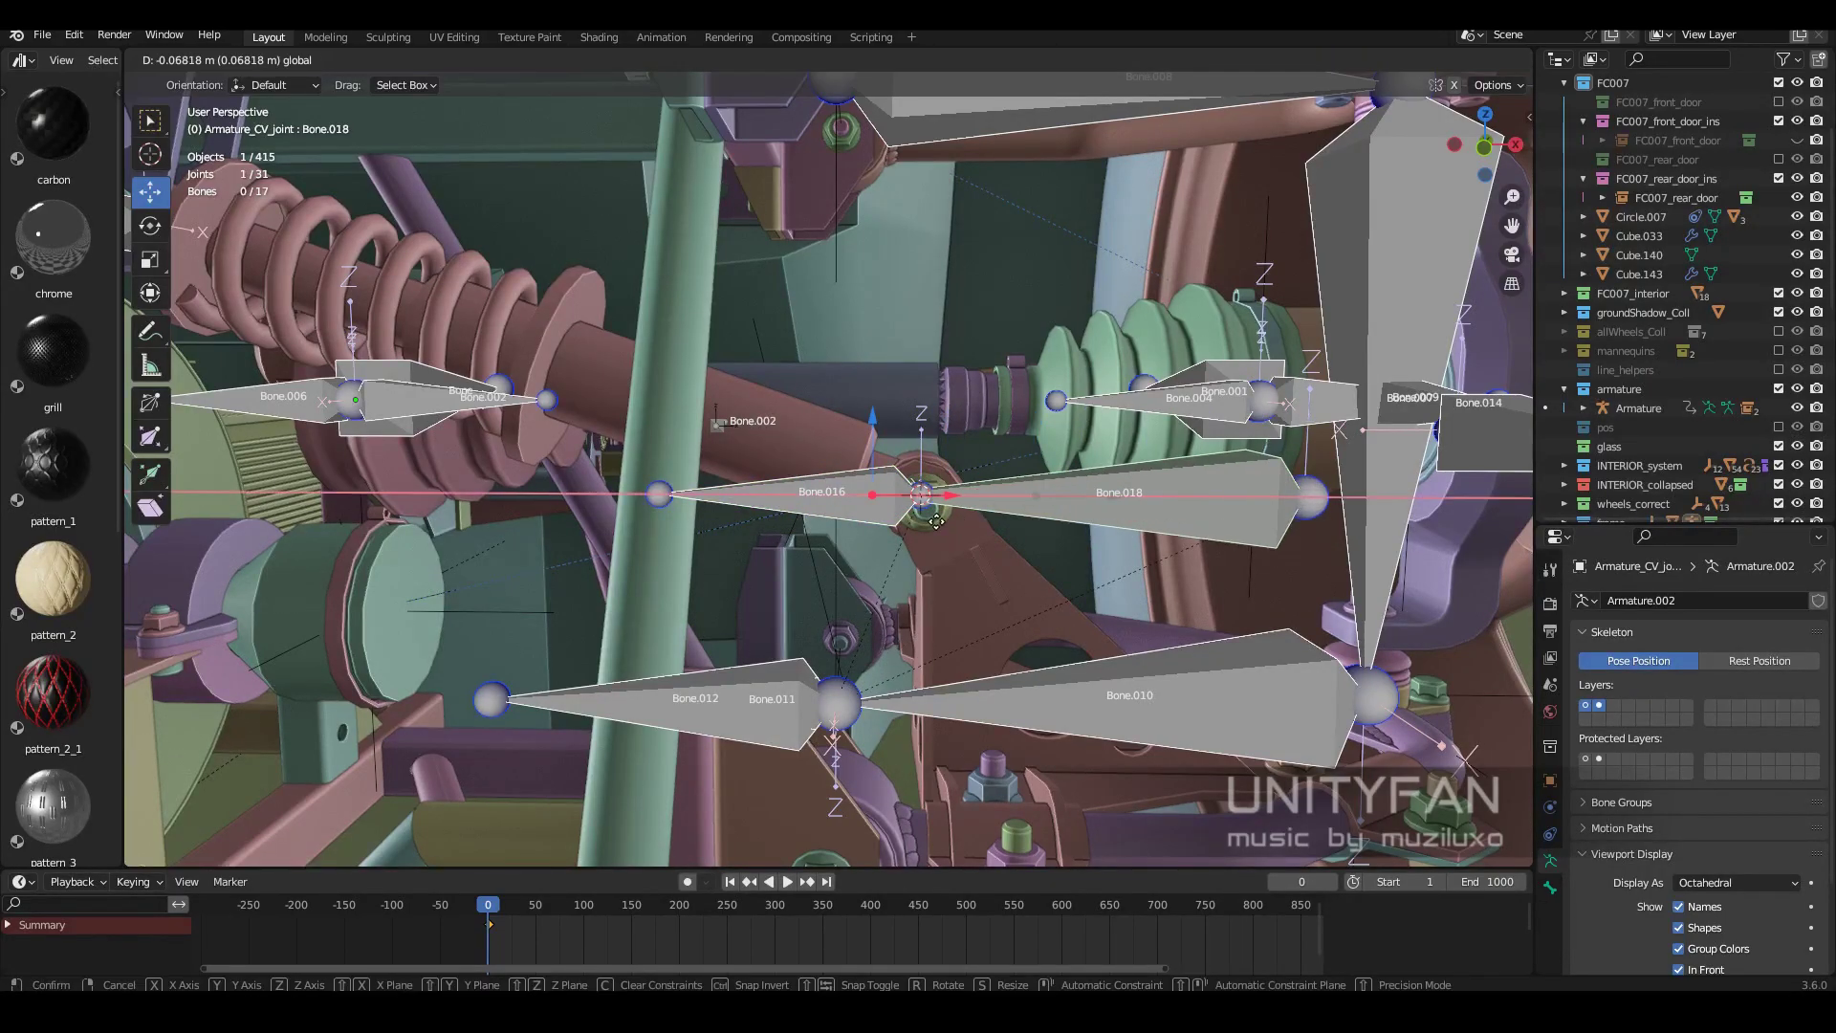
pyautogui.hotkey('shift', 'z')
pyautogui.moveTo(1199, 441); pyautogui.dragTo(632, 528, button='middle')
pyautogui.hotkey('ctrl', 'Tab')
# Add a Damped Track constraint to Bone.018 targeting Bone.017.
pyautogui.click(1551, 914)
pyautogui.click(1698, 600)
pyautogui.click(1560, 685)
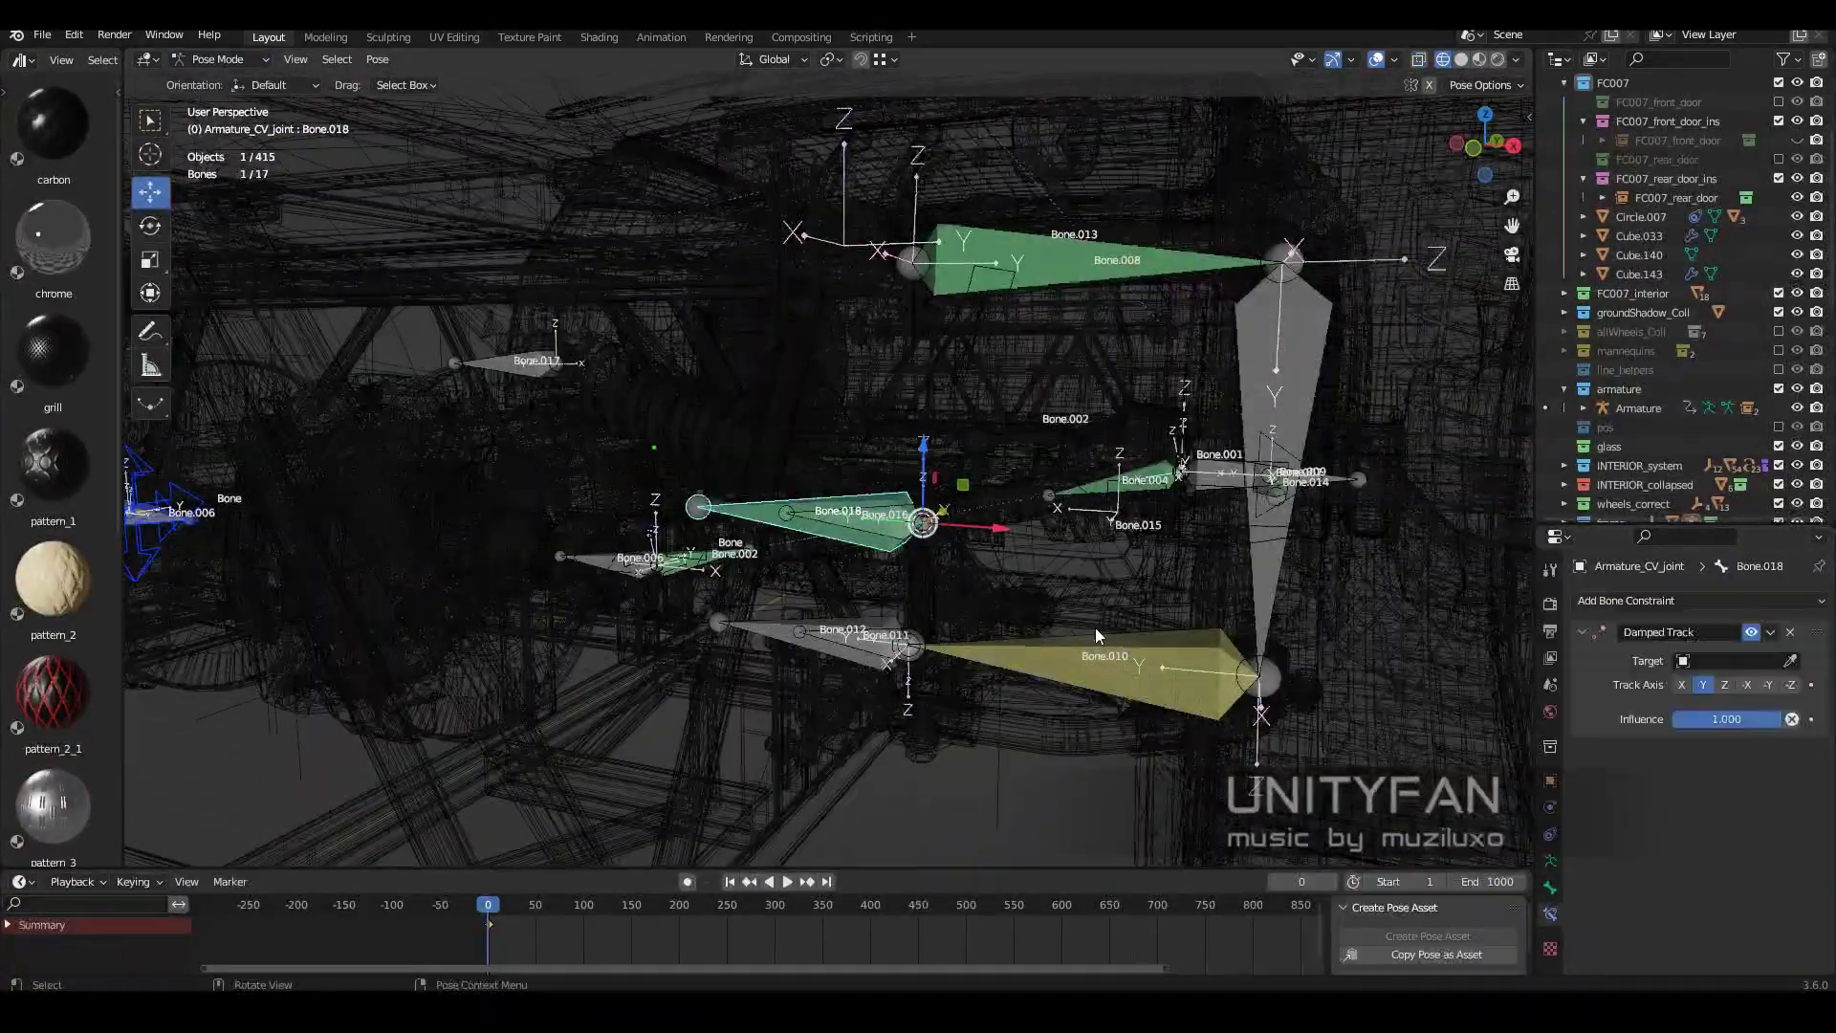
pyautogui.moveTo(892, 565); pyautogui.dragTo(918, 564, button='middle')
pyautogui.click(1723, 685)
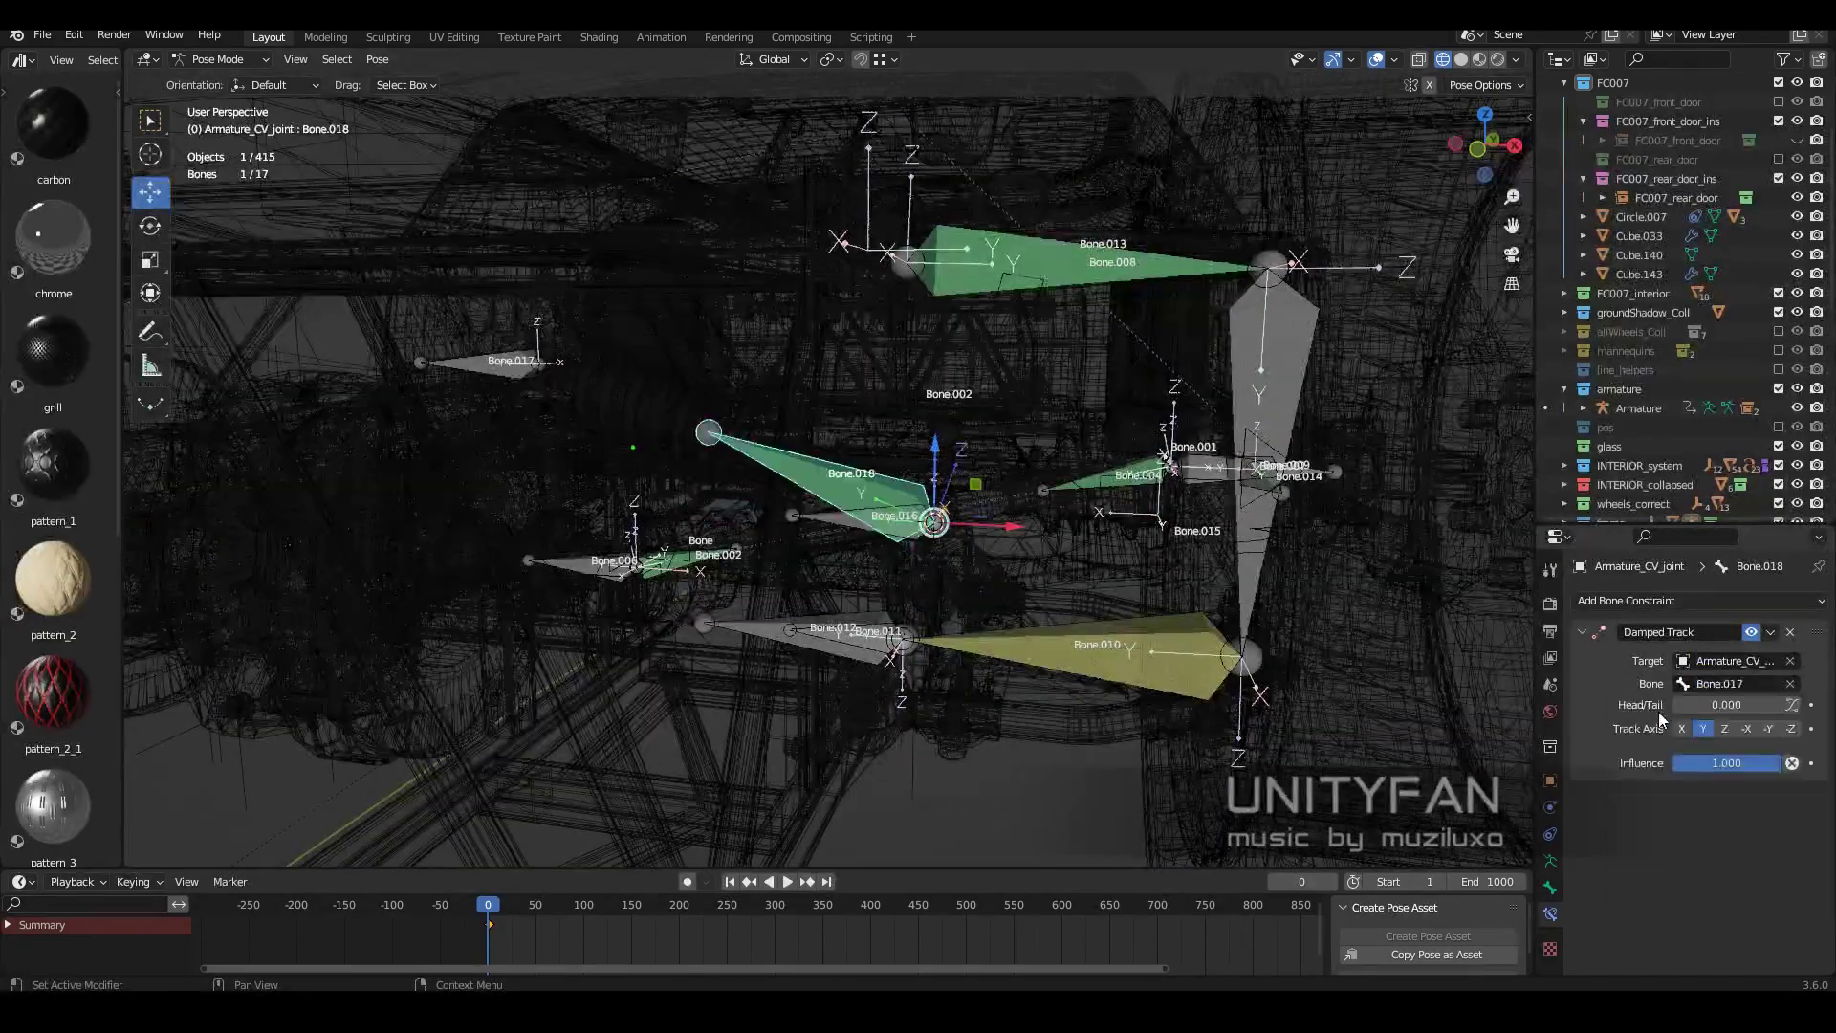
# Return to solid shading and switch the armature to Edit Mode.
pyautogui.hotkey('shift', 'z')
pyautogui.scroll(3, 1100, 549)
pyautogui.moveTo(1063, 565)
pyautogui.mouseDown(button='middle')
pyautogui.moveTo(978, 515)
pyautogui.moveTo(995, 568)
pyautogui.mouseUp(button='middle')
pyautogui.moveTo(695, 434); pyautogui.dragTo(778, 503, button='middle')
pyautogui.click(218, 59)
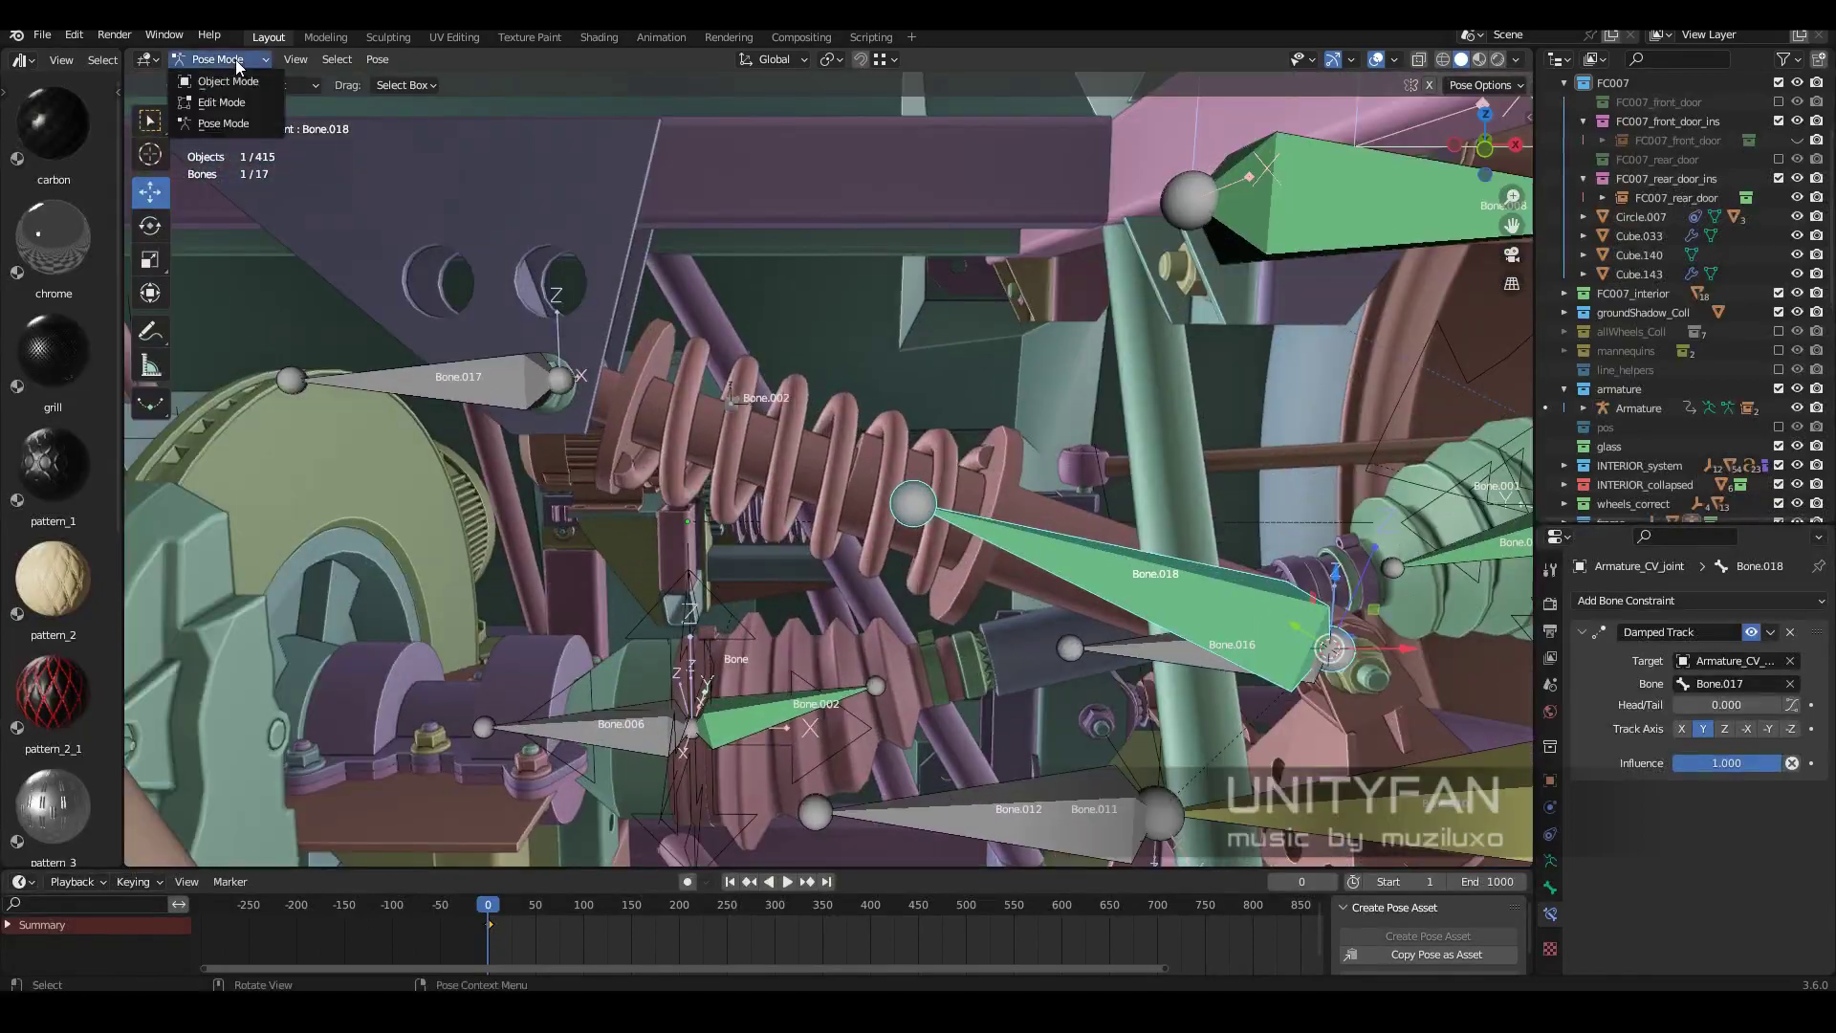
pyautogui.click(221, 102)
# Select Bone.017's tail joint and undo away the extra duplicated bone.
pyautogui.moveTo(593, 402); pyautogui.dragTo(631, 431, button='middle')
pyautogui.click(633, 433)
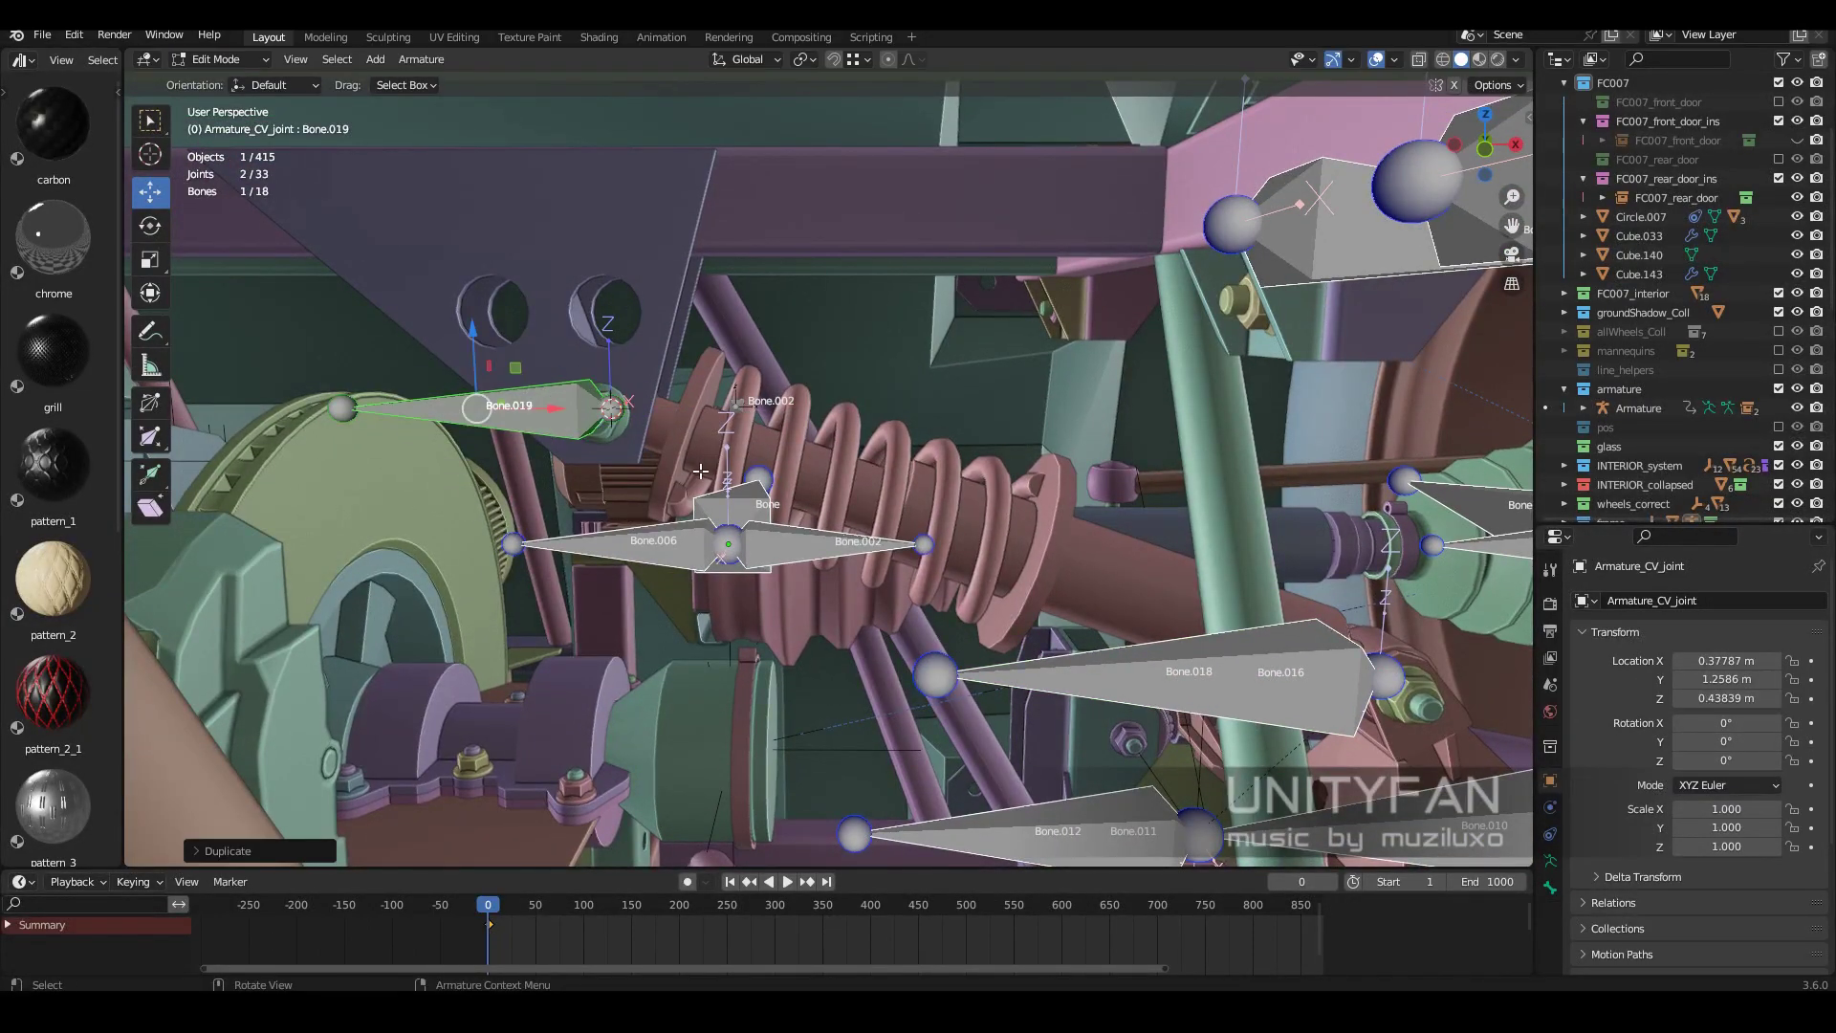
pyautogui.moveTo(800, 380); pyautogui.dragTo(653, 470, button='middle')
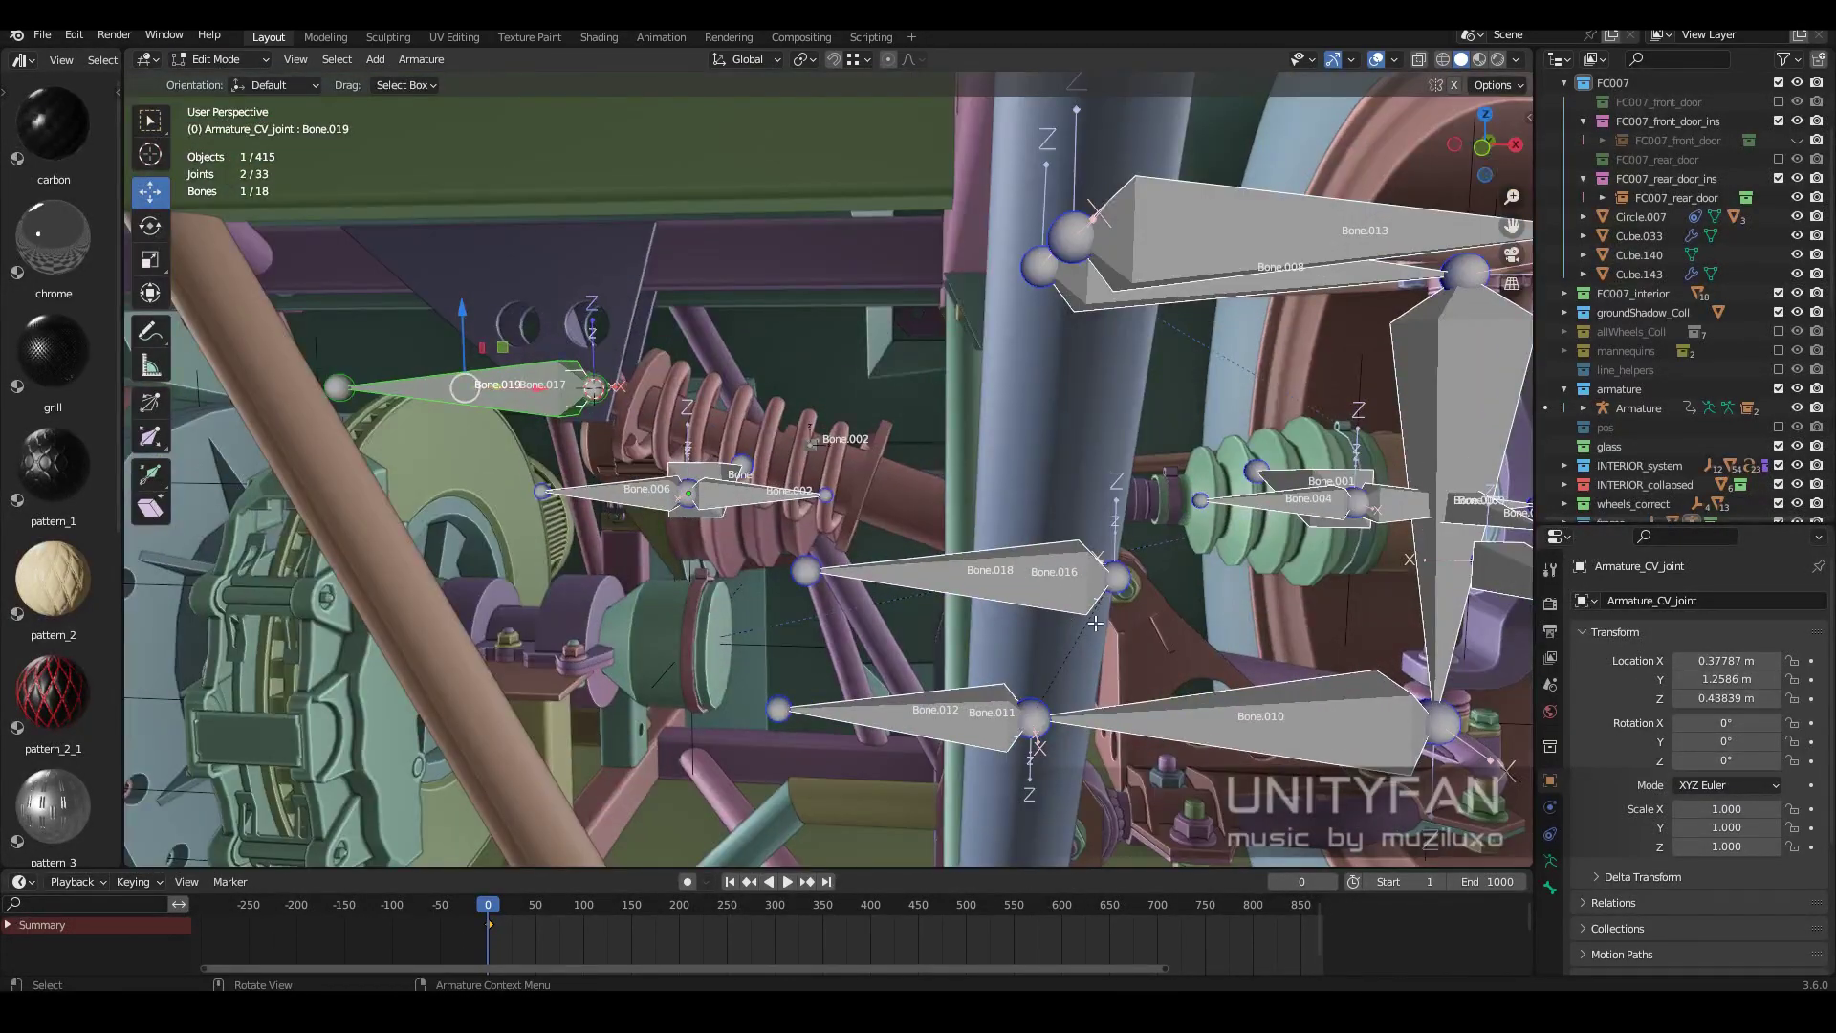
pyautogui.moveTo(1096, 624)
pyautogui.mouseDown(button='middle')
pyautogui.moveTo(1173, 608)
pyautogui.moveTo(1002, 552)
pyautogui.mouseUp(button='middle')
pyautogui.hotkey('ctrl', 'z')
# Select Bone.016 in see-through wireframe, then return to solid shading.
pyautogui.hotkey('shift', 'z')
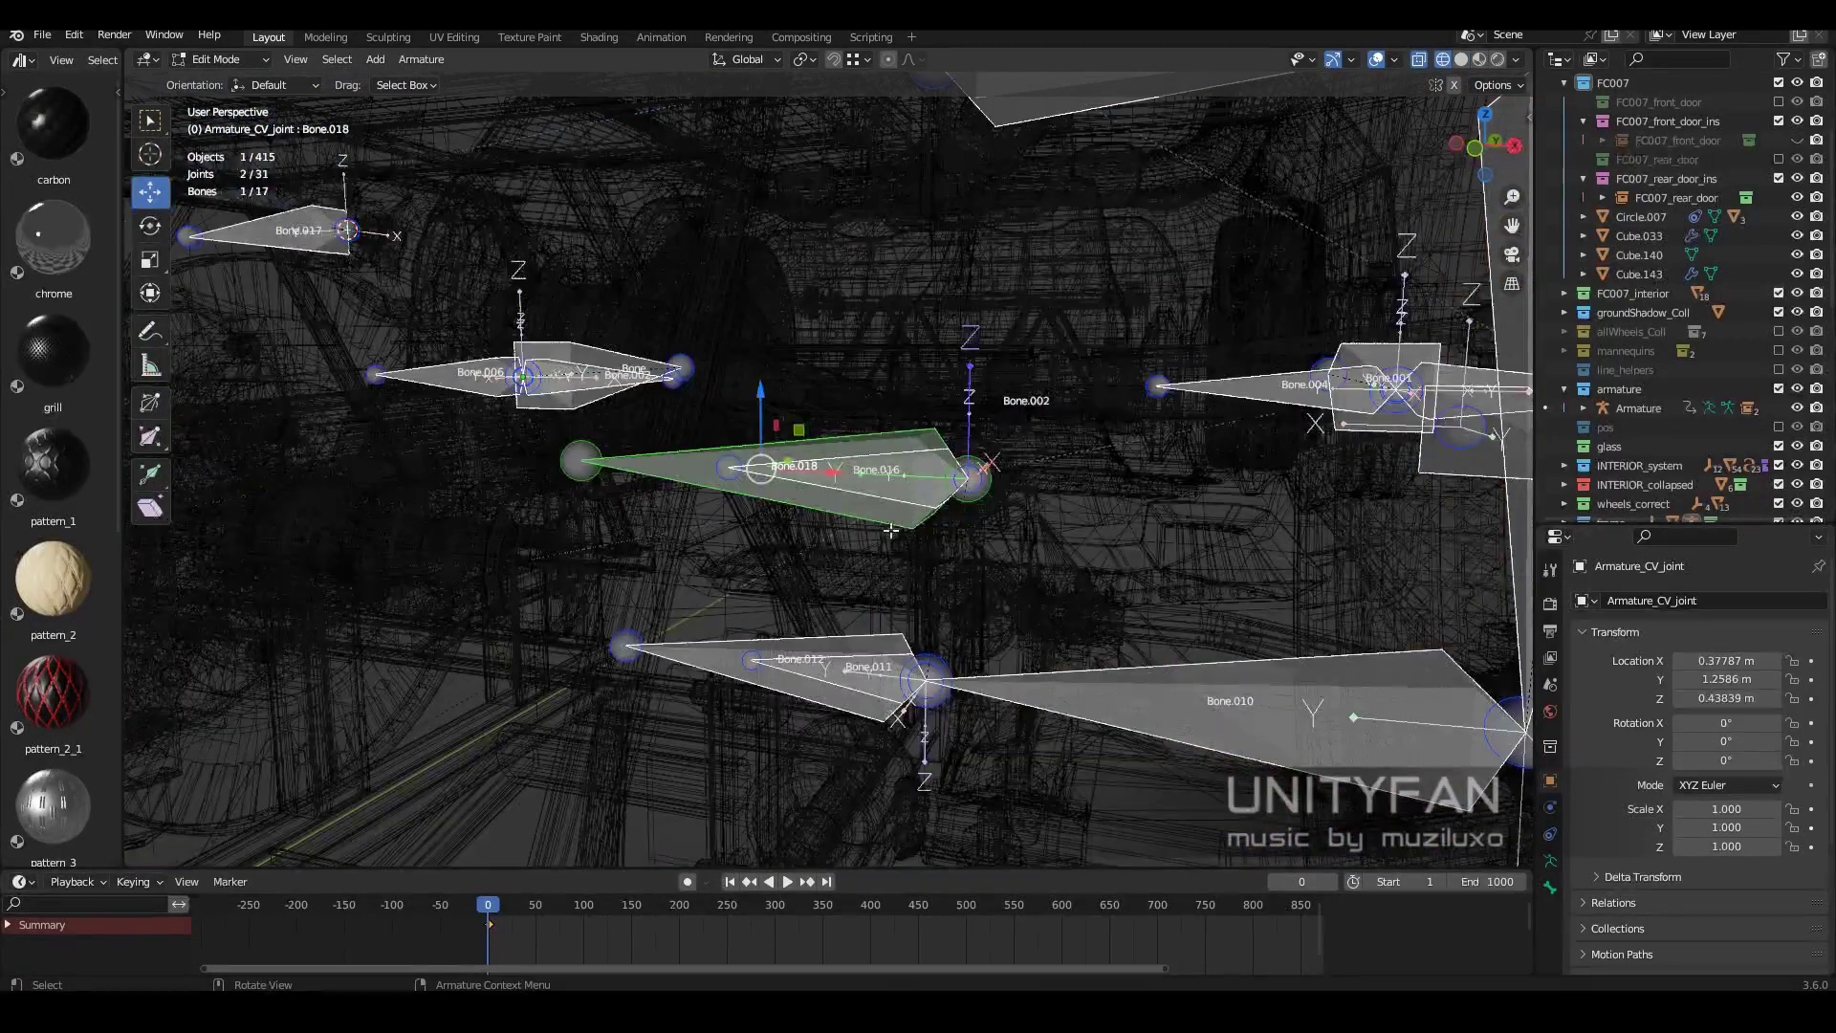
pyautogui.click(916, 513)
pyautogui.moveTo(852, 620); pyautogui.dragTo(1223, 701, button='middle')
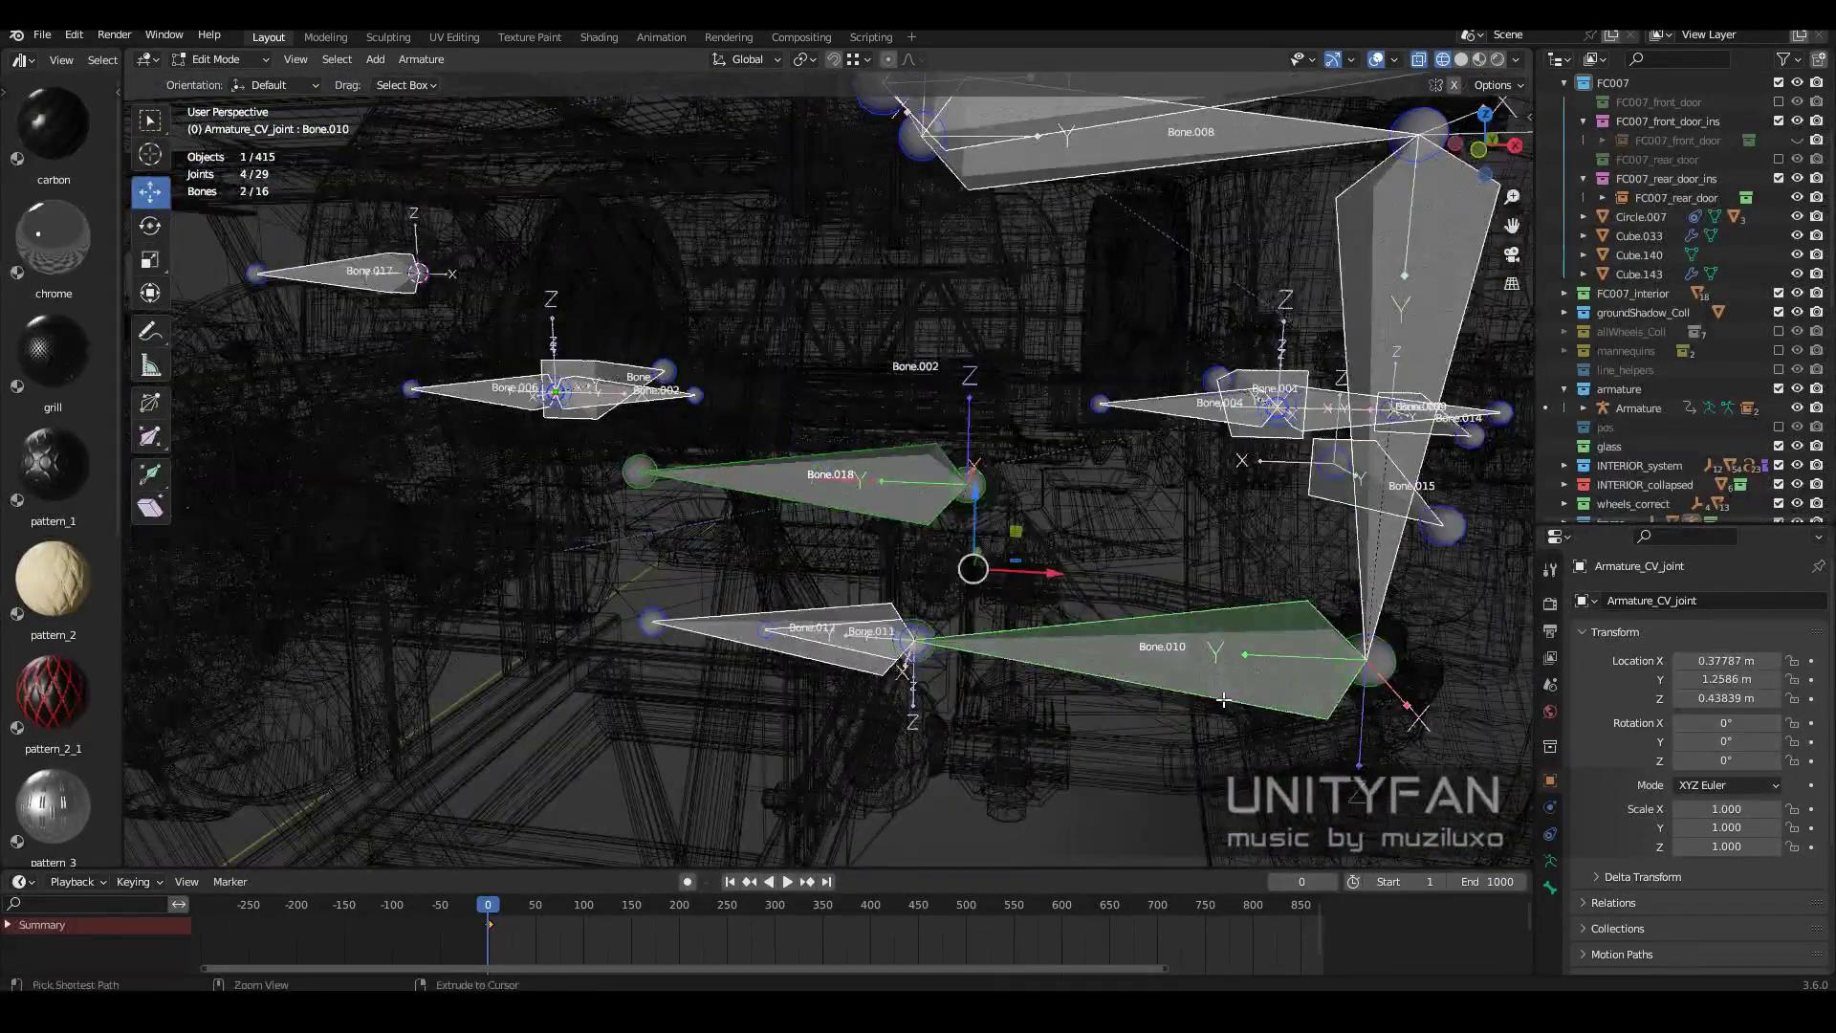
pyautogui.hotkey('shift', 'z')
pyautogui.scroll(3, 913, 567)
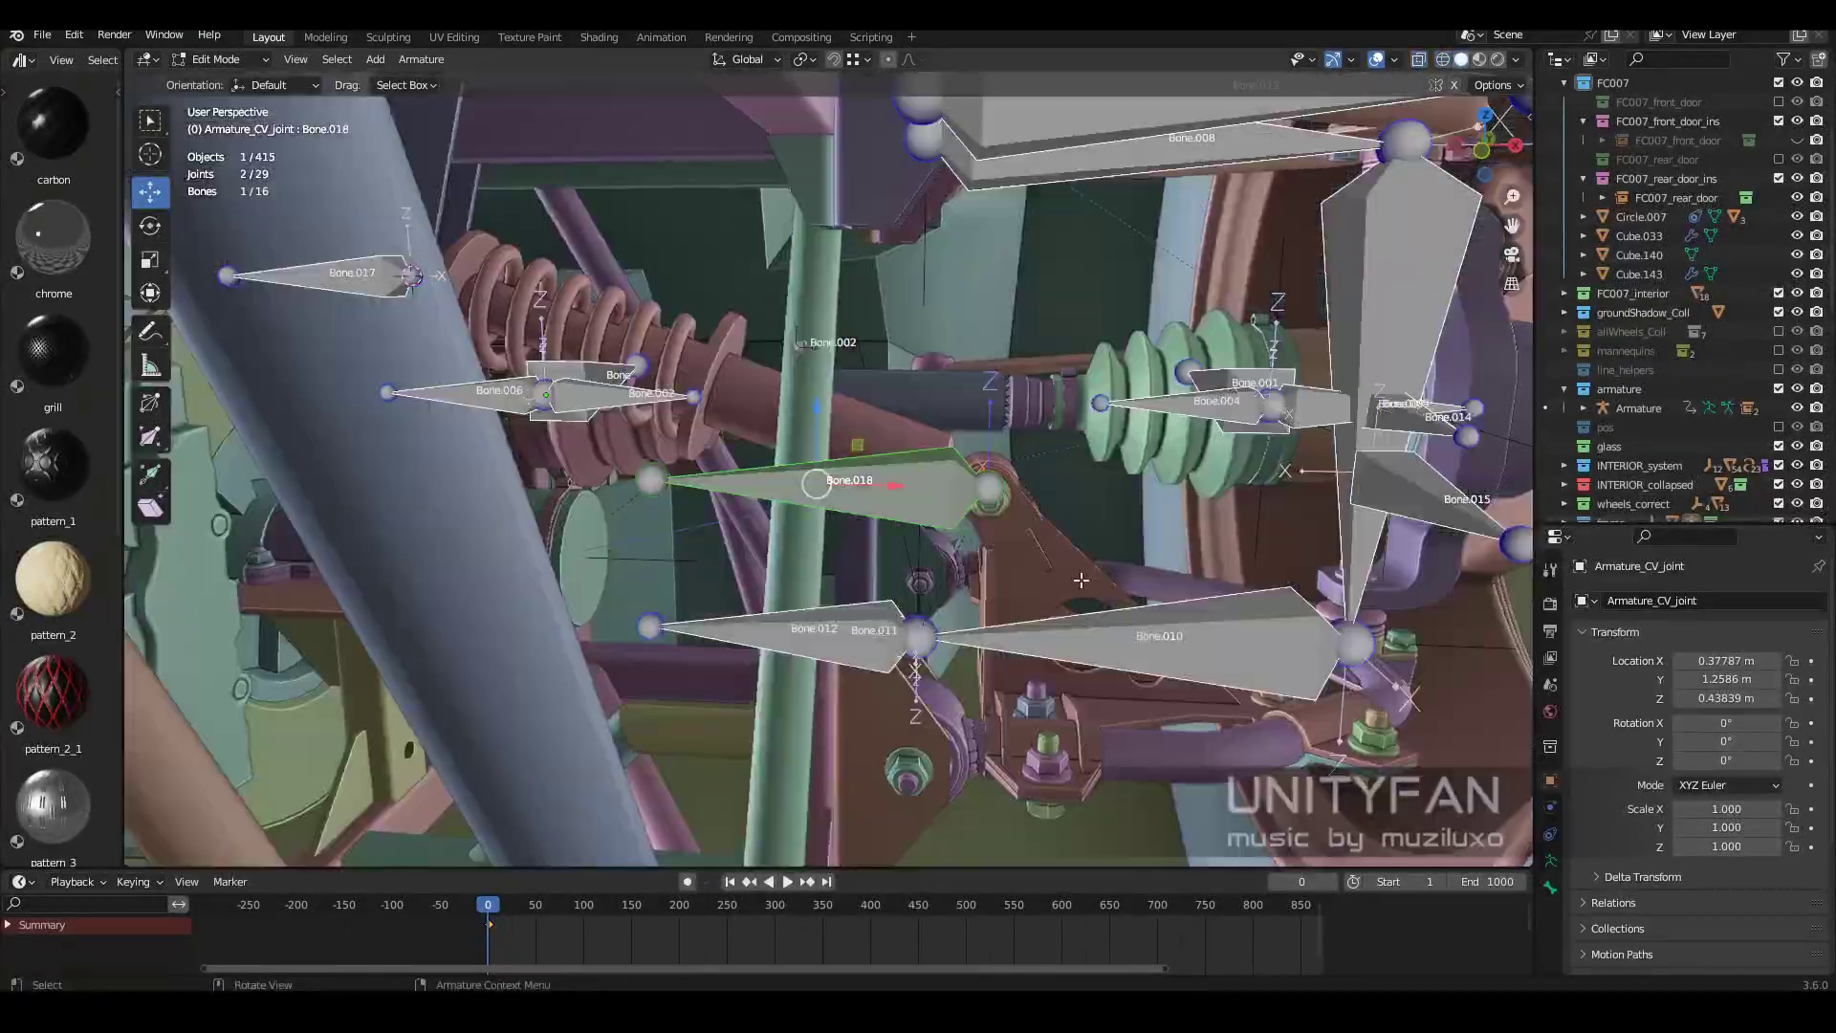
pyautogui.moveTo(914, 567); pyautogui.dragTo(662, 517, button='middle')
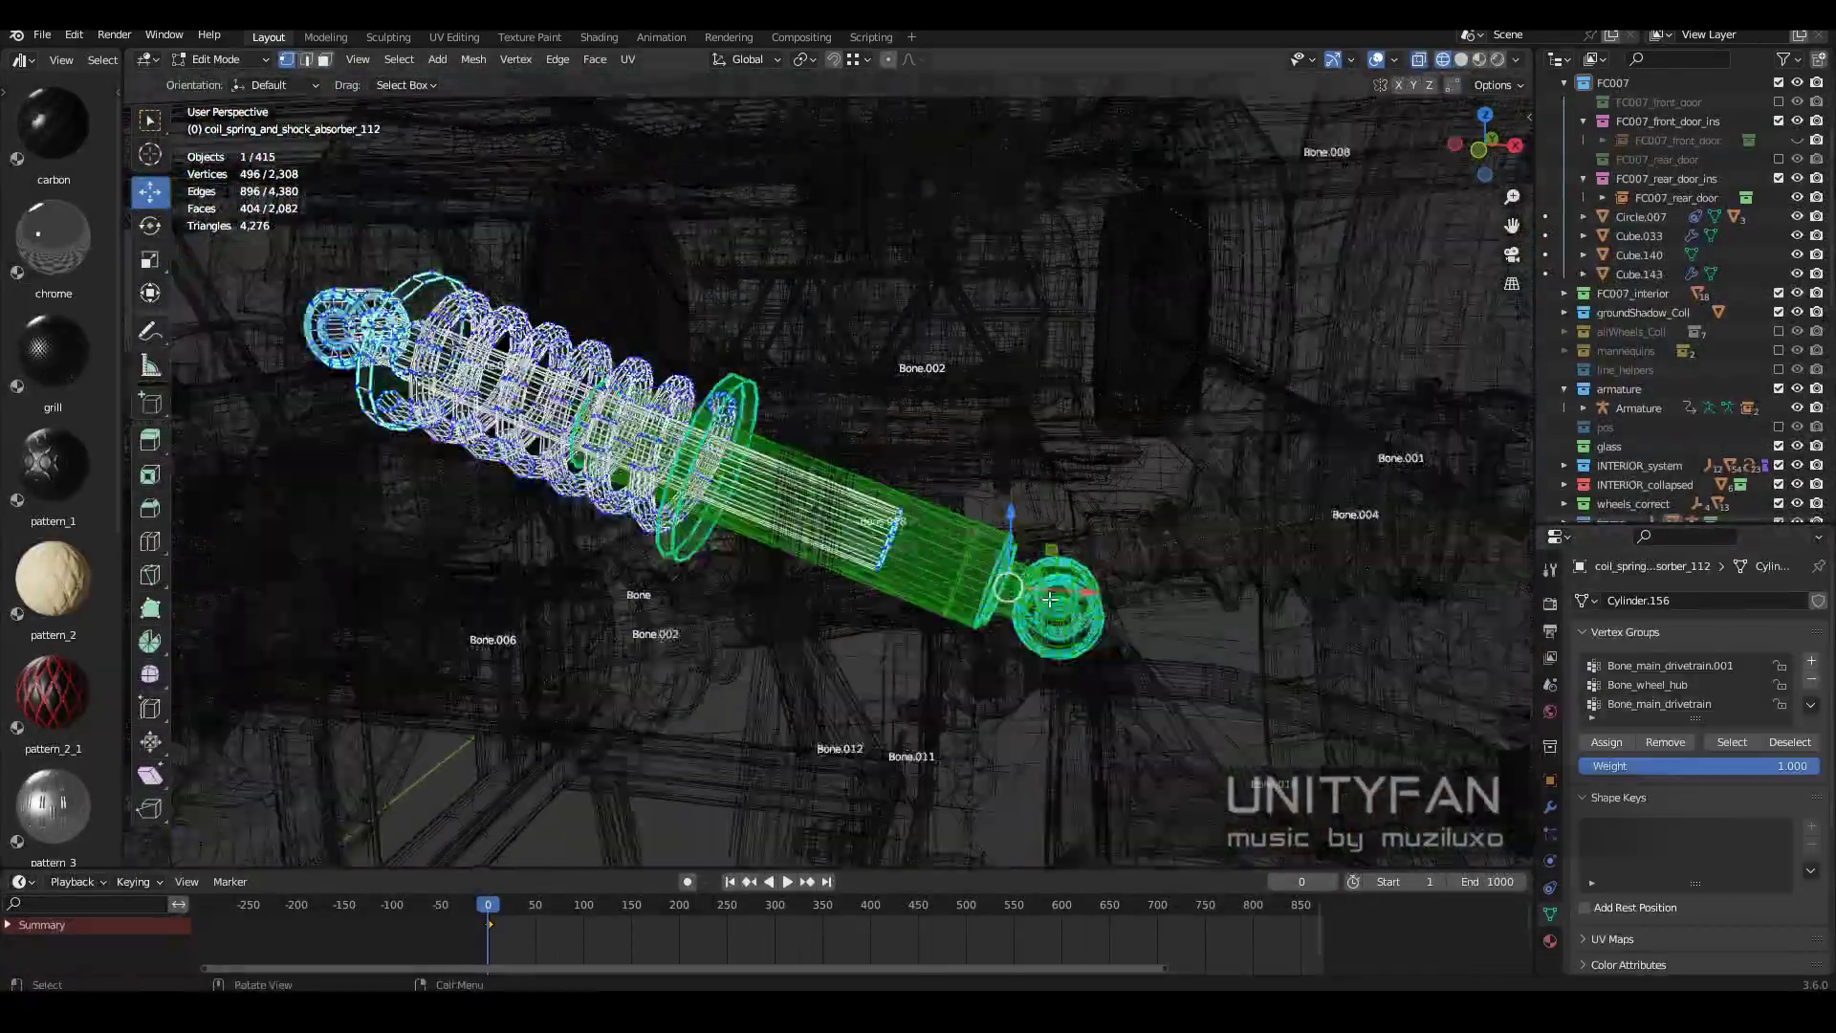
# Inspect the shock absorber mesh in wireframe and solid views, then leave Edit Mode.
pyautogui.moveTo(1049, 599); pyautogui.dragTo(1534, 680, button='middle')
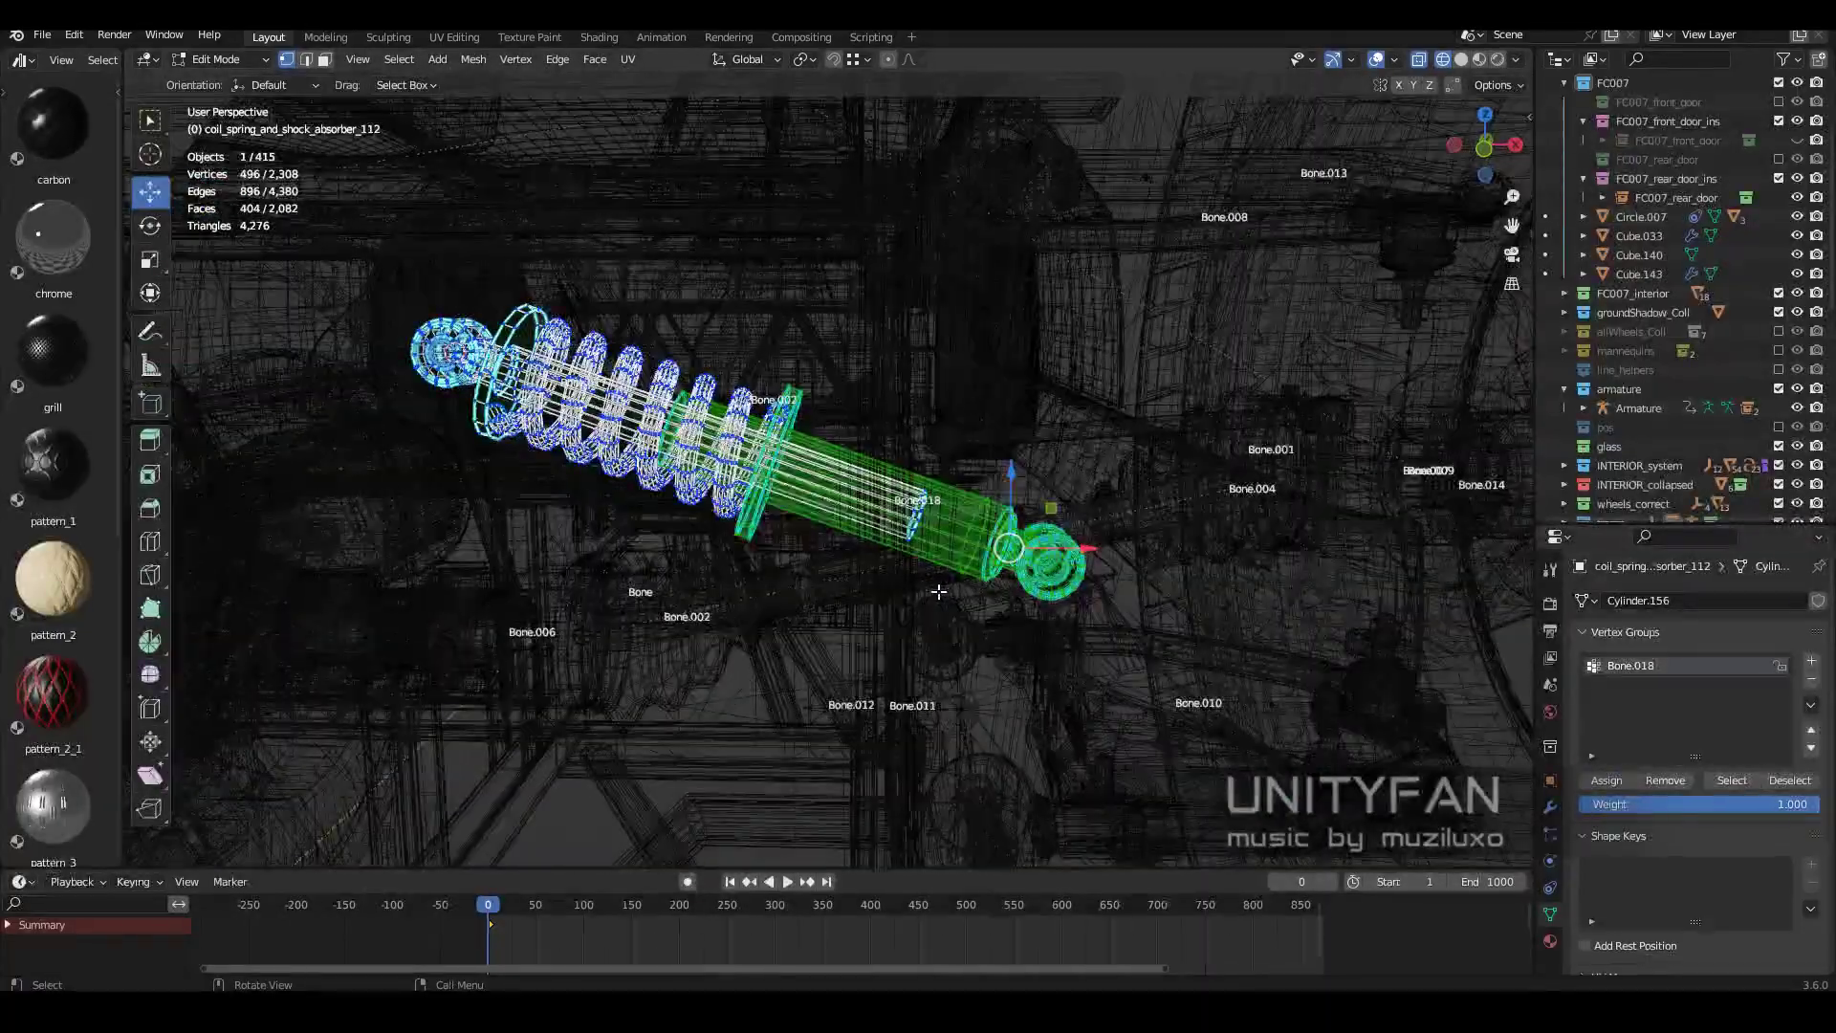
pyautogui.moveTo(899, 612)
pyautogui.mouseDown(button='middle')
pyautogui.moveTo(946, 594)
pyautogui.moveTo(1159, 631)
pyautogui.mouseUp(button='middle')
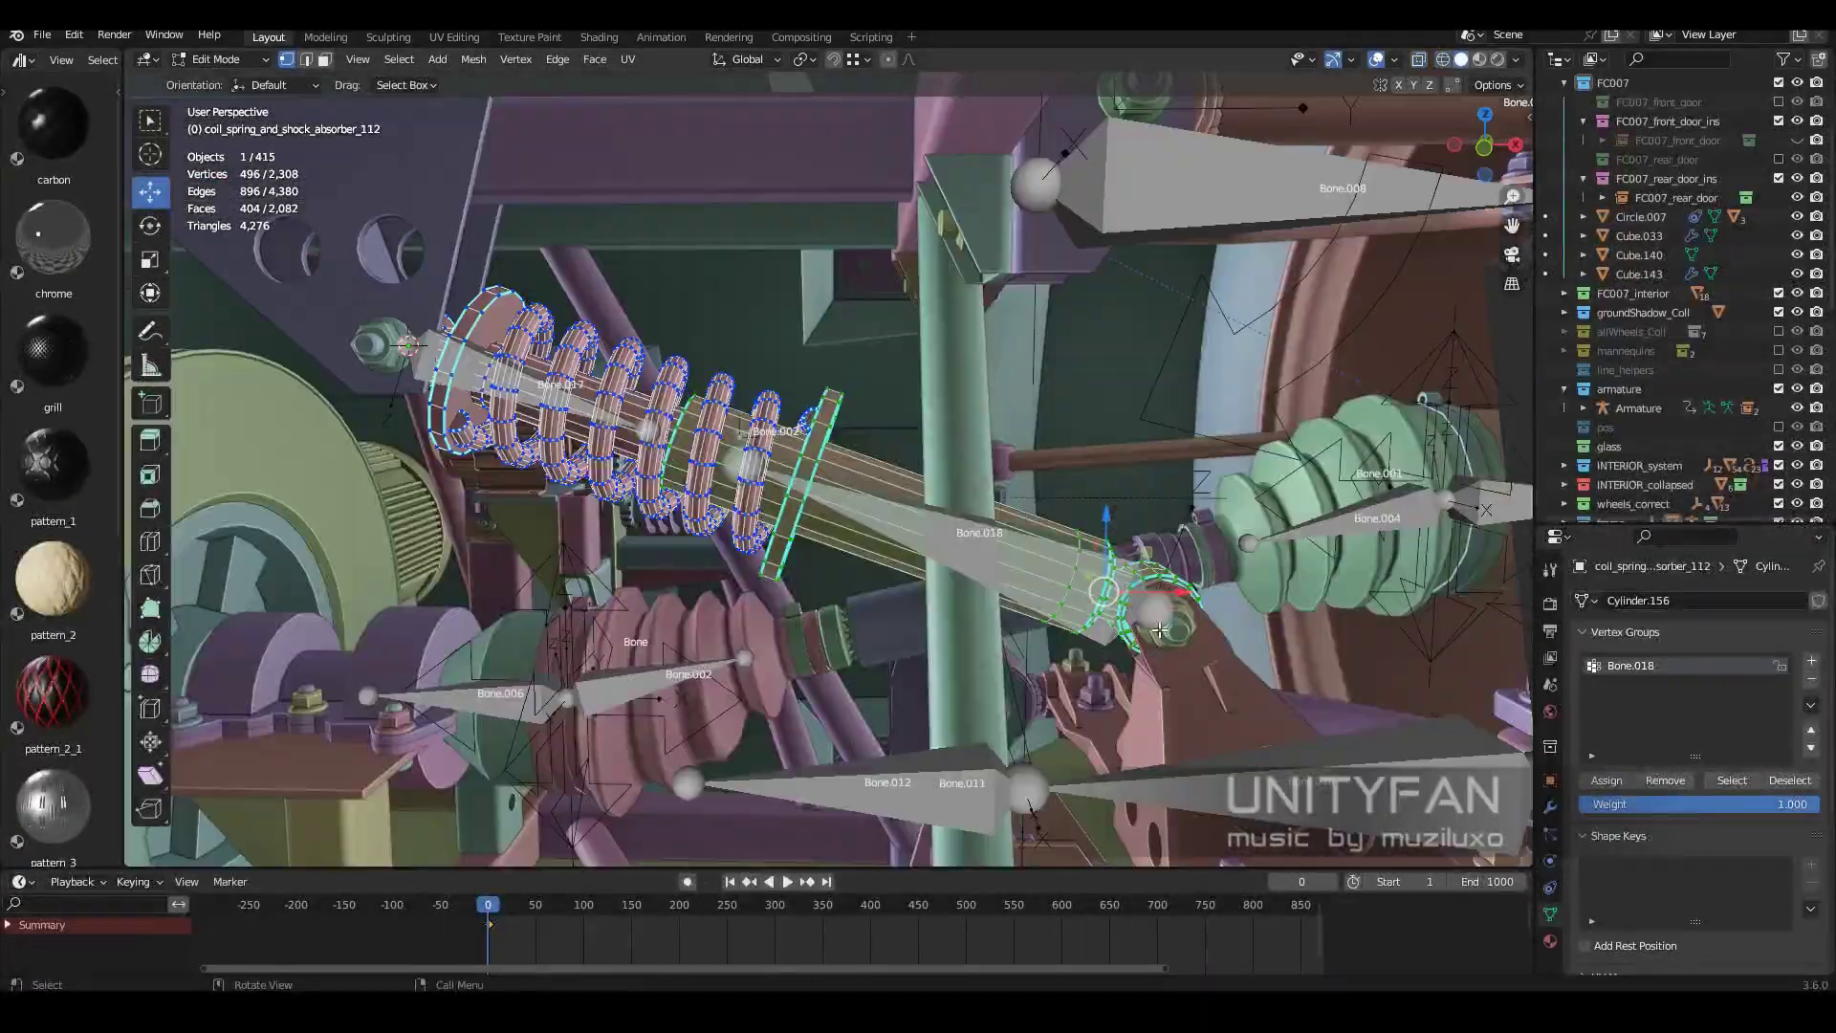
pyautogui.hotkey('shift', 'z')
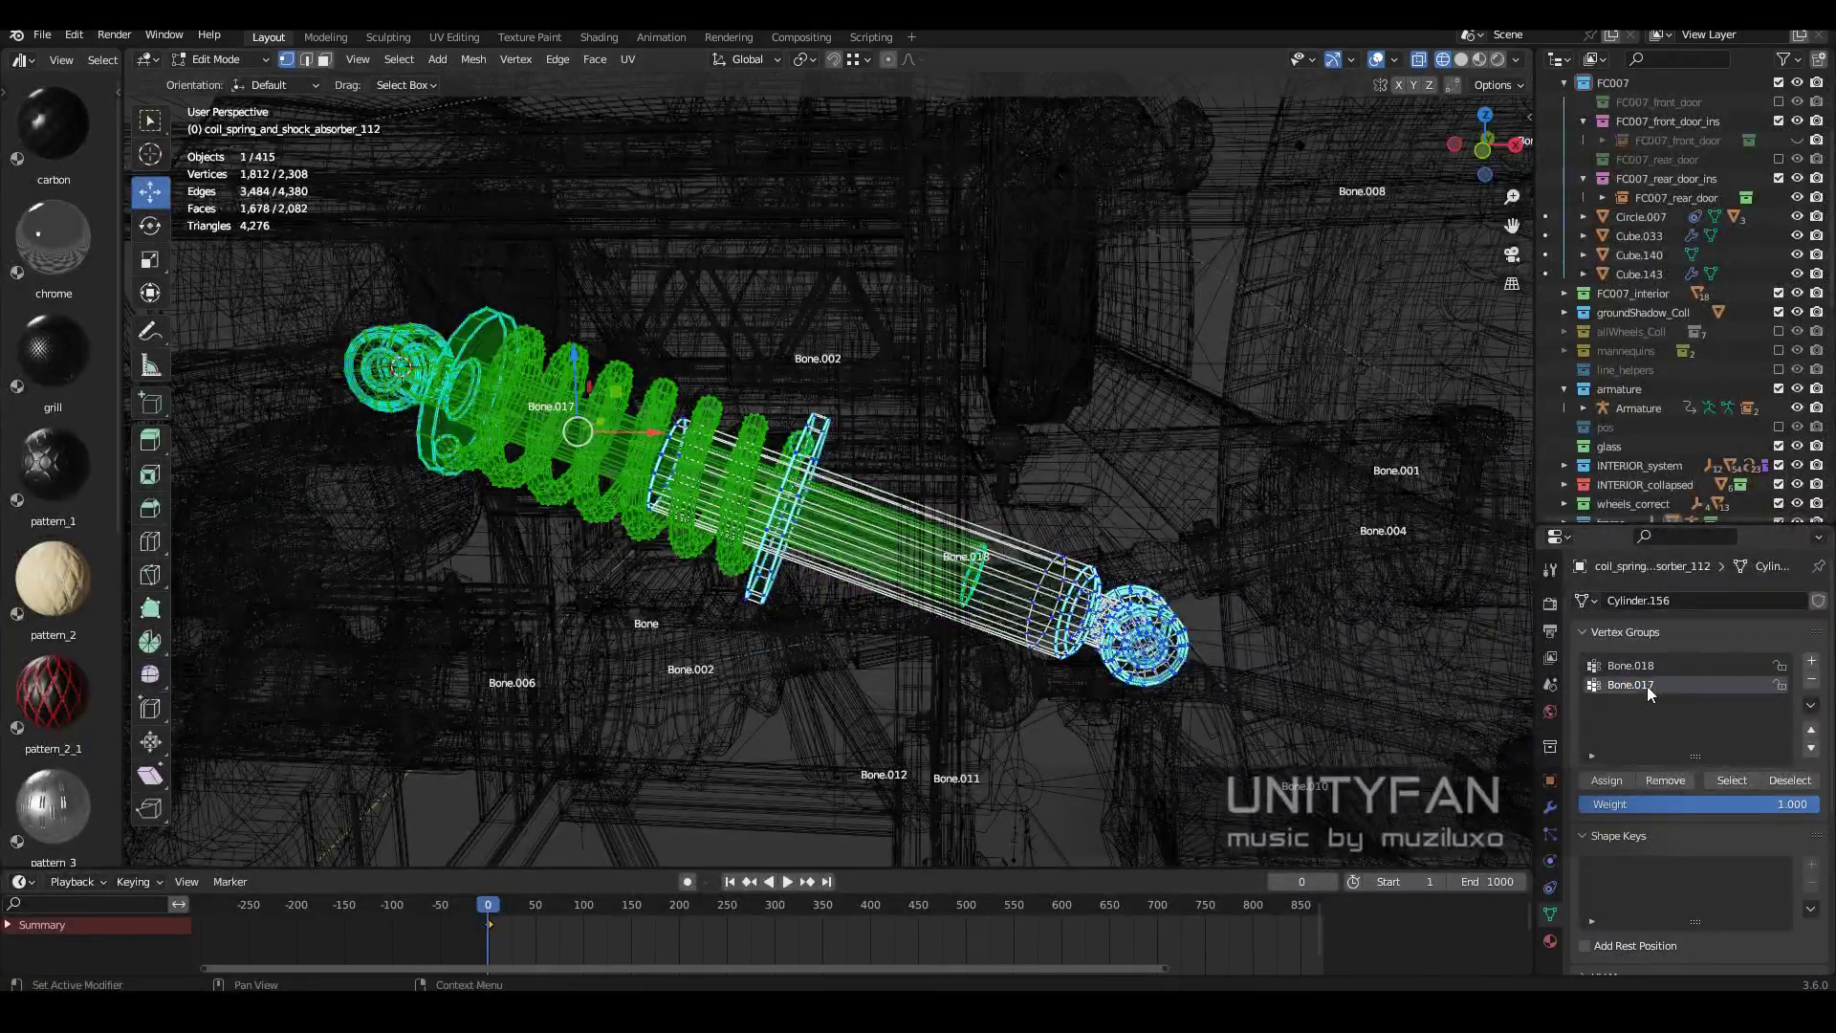
pyautogui.hotkey('shift', 'z')
pyautogui.scroll(2, 803, 440)
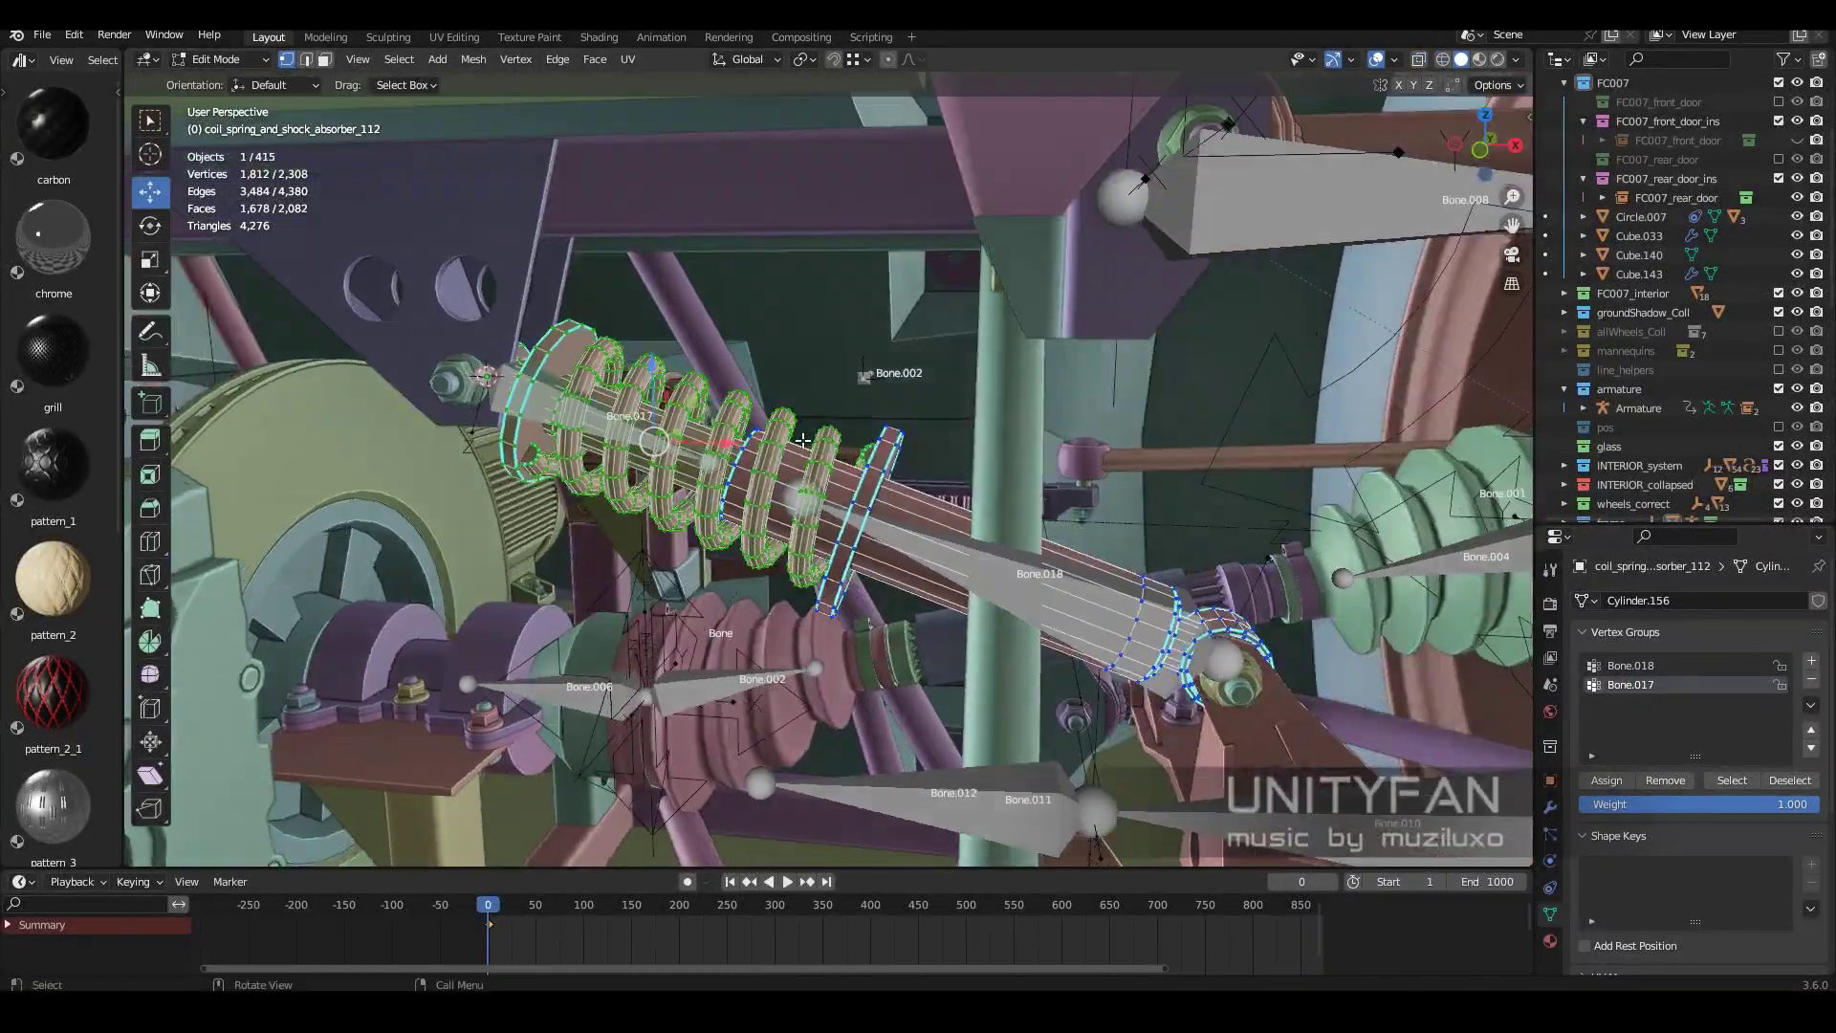
pyautogui.press('Tab')
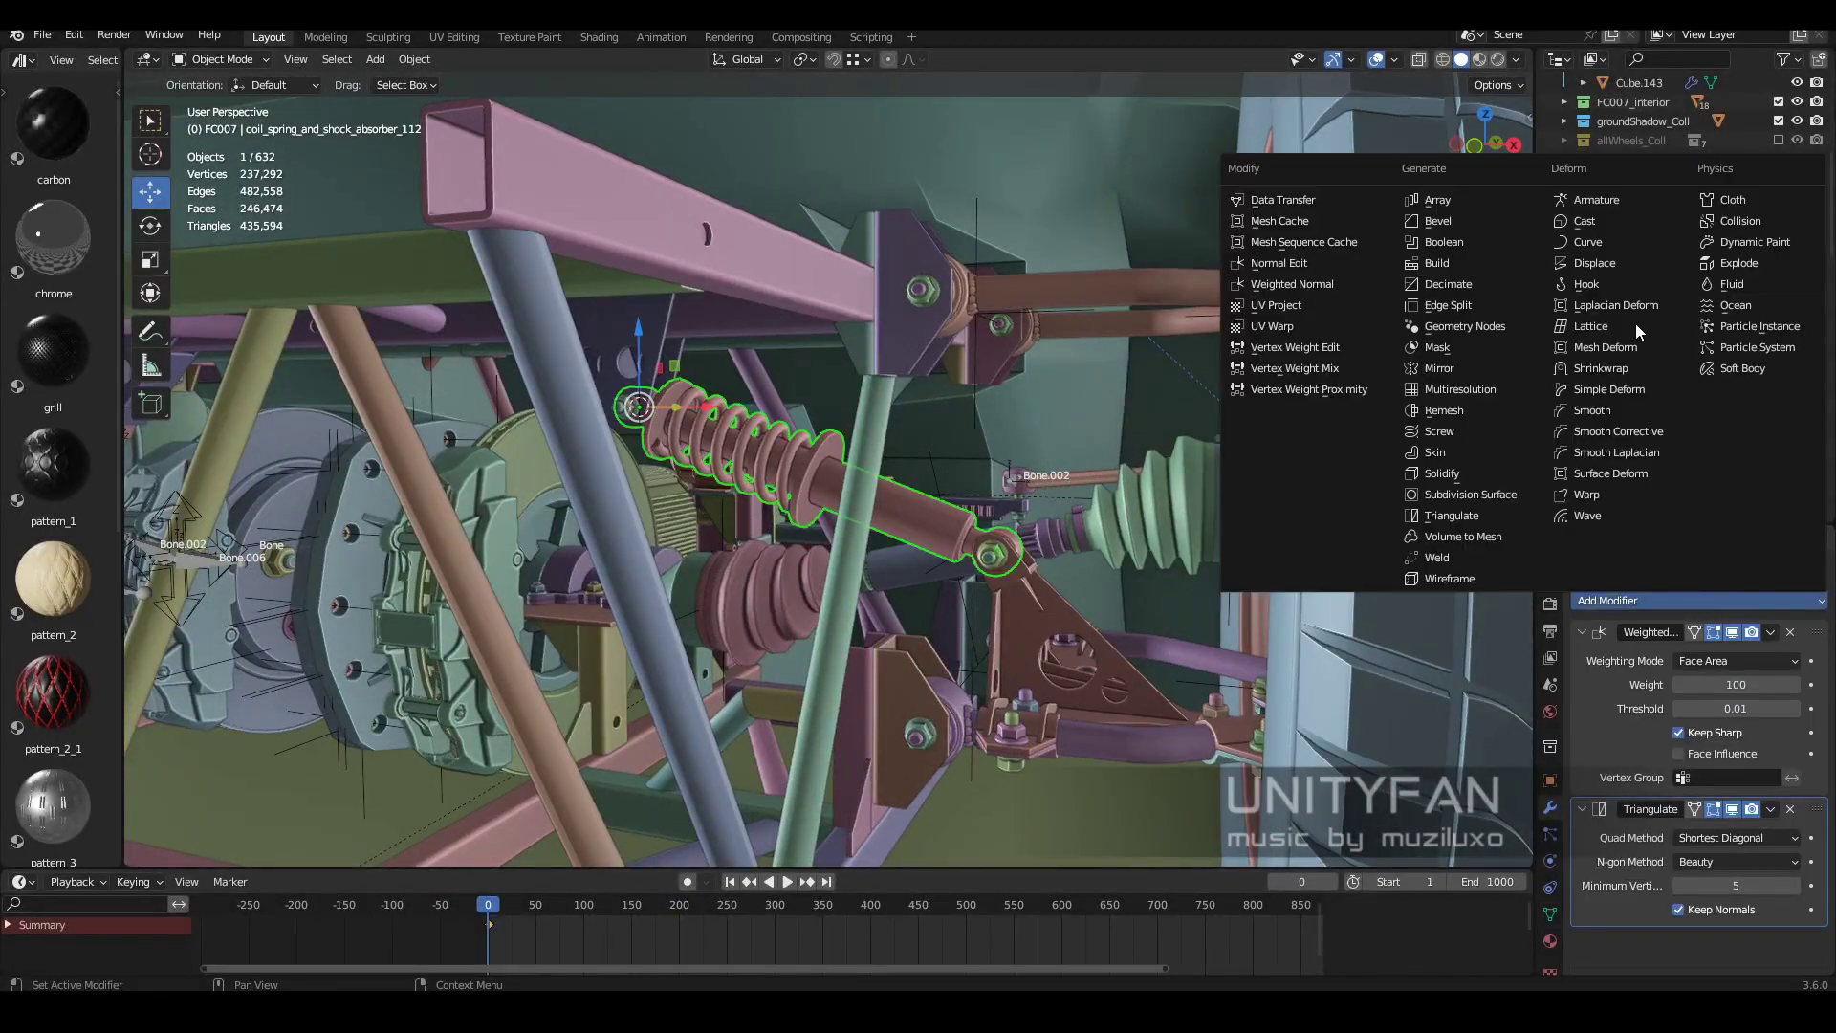
# Apply the rotation to the coil spring and shock absorber object.
pyautogui.moveTo(893, 553); pyautogui.dragTo(1019, 451, button='middle')
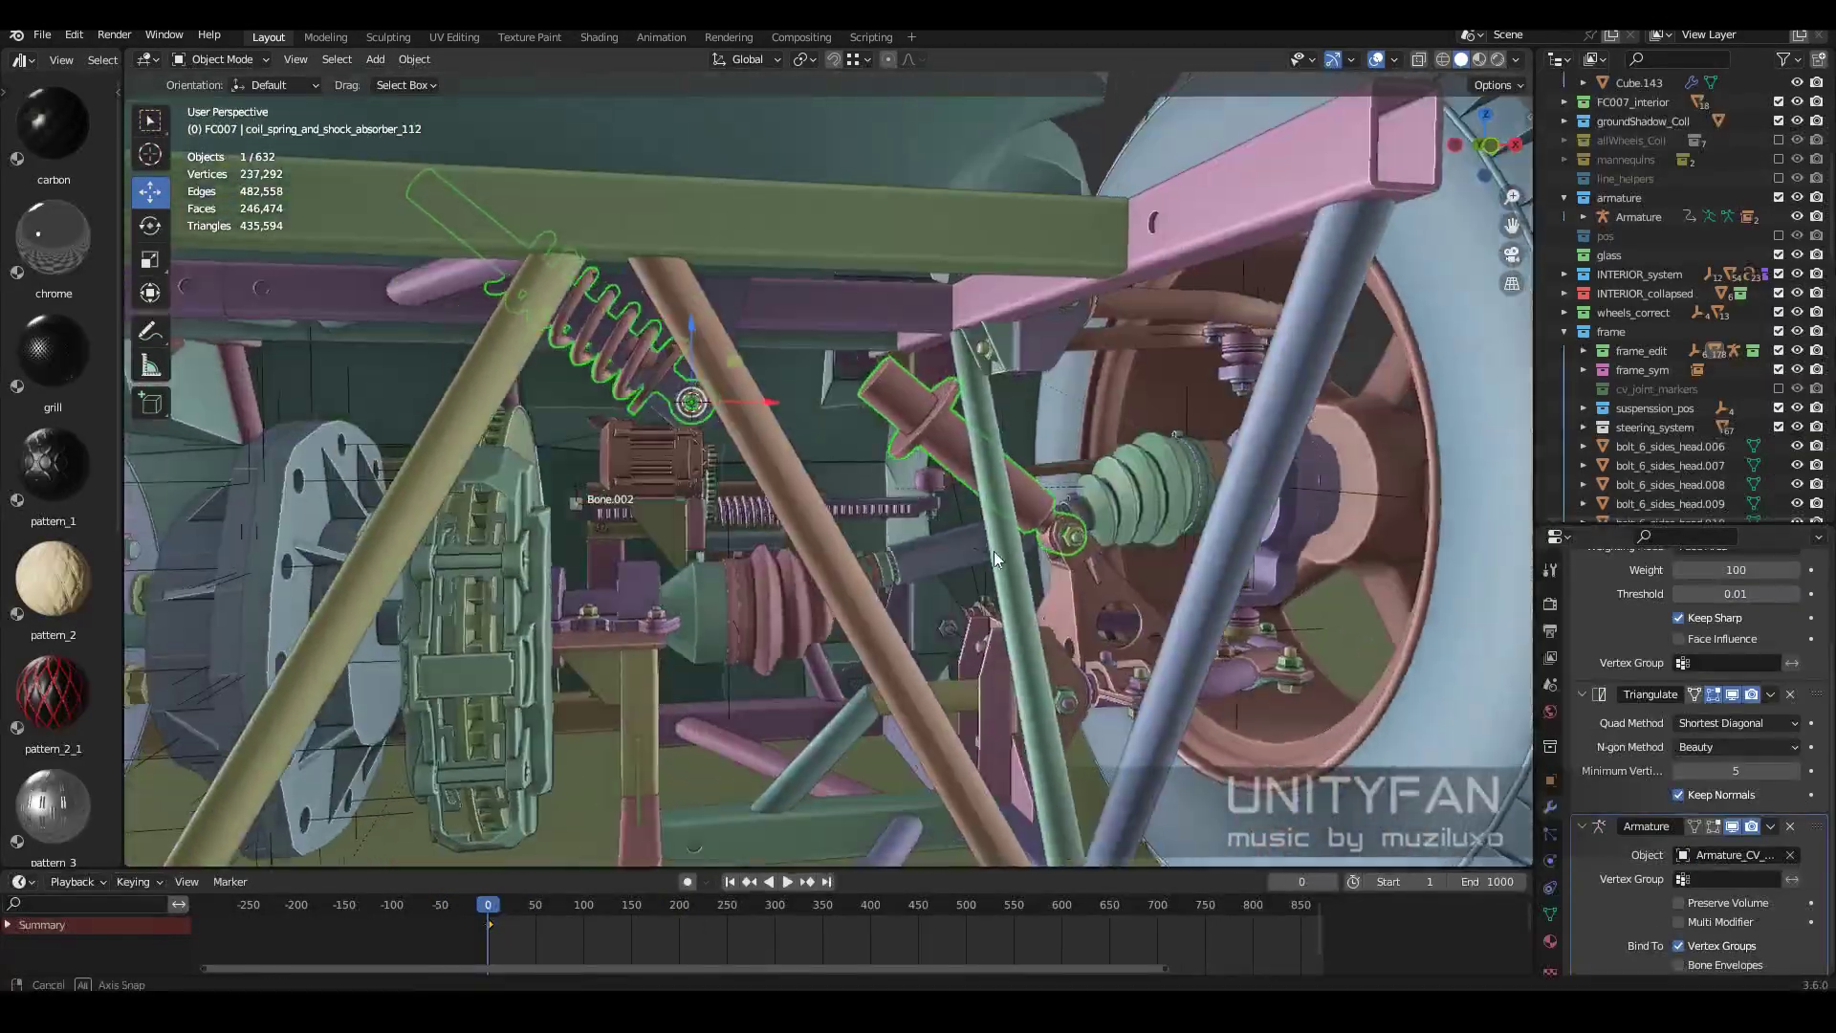
pyautogui.press('n')
pyautogui.hotkey('ctrl', 'a')
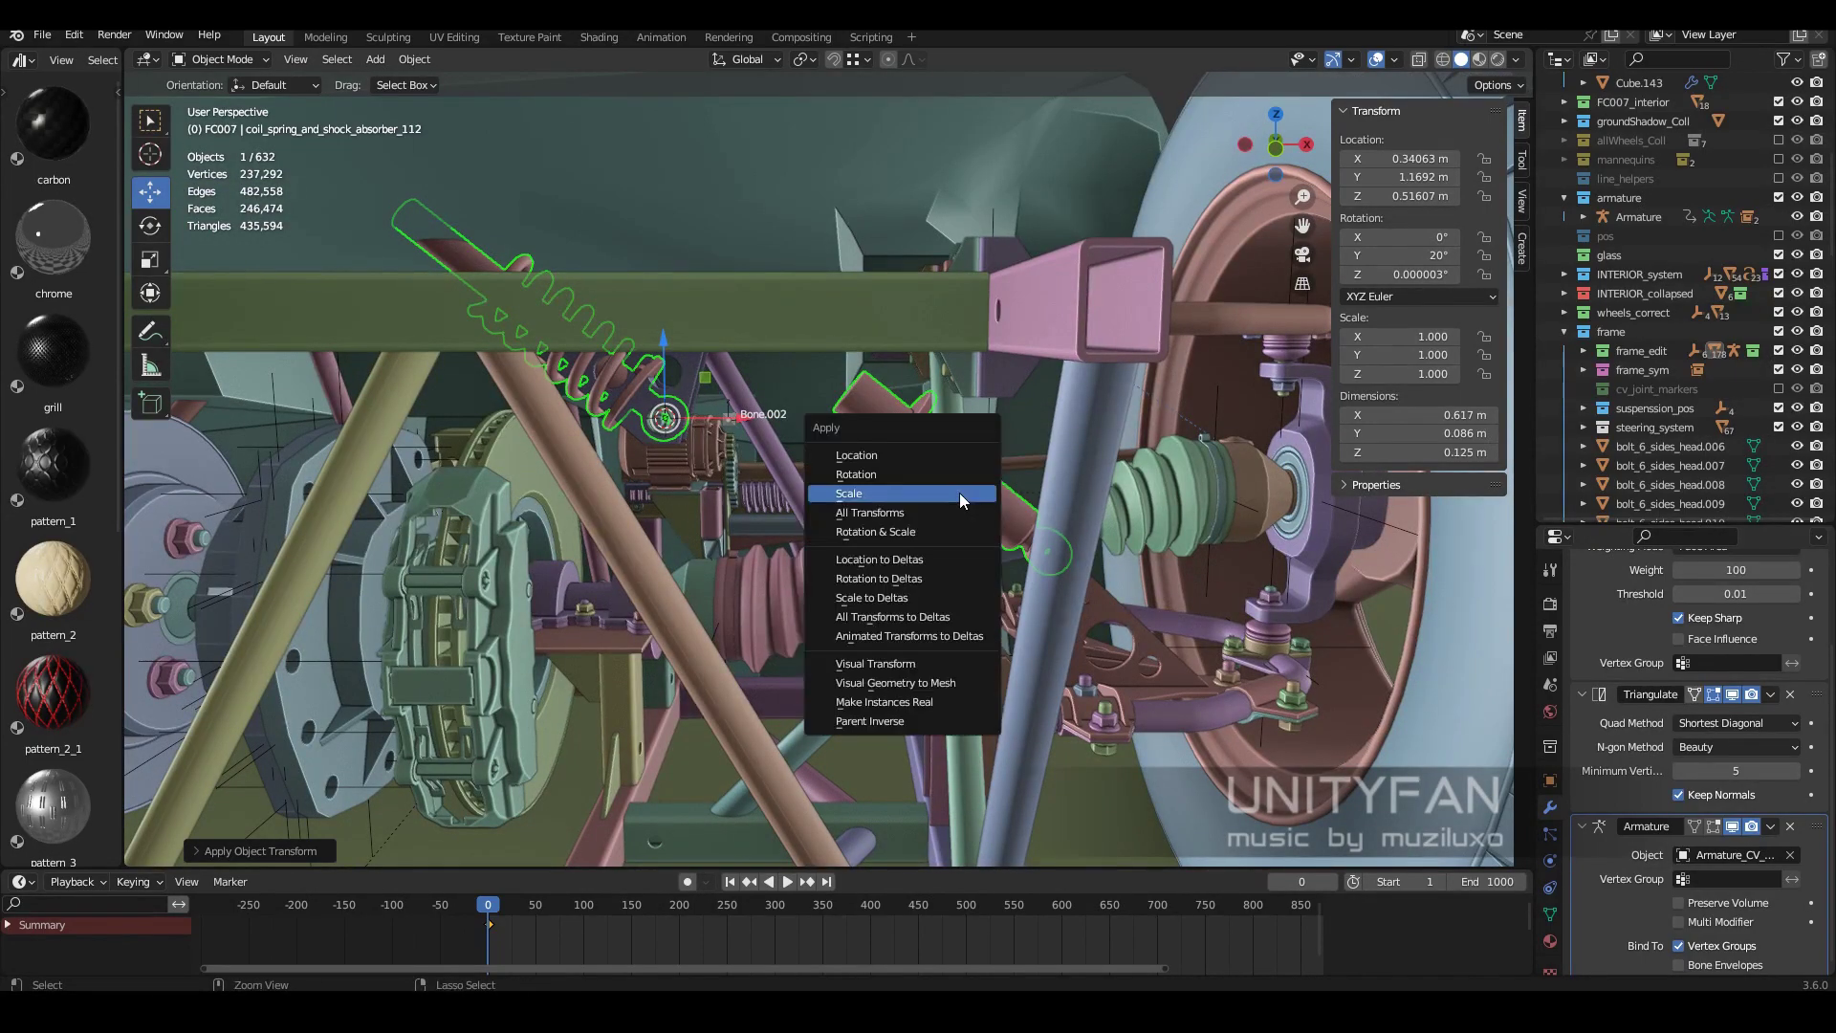
pyautogui.click(938, 475)
# Replace the spring's Armature modifier with a new one driven by Armature_CV_joint.
pyautogui.click(1790, 828)
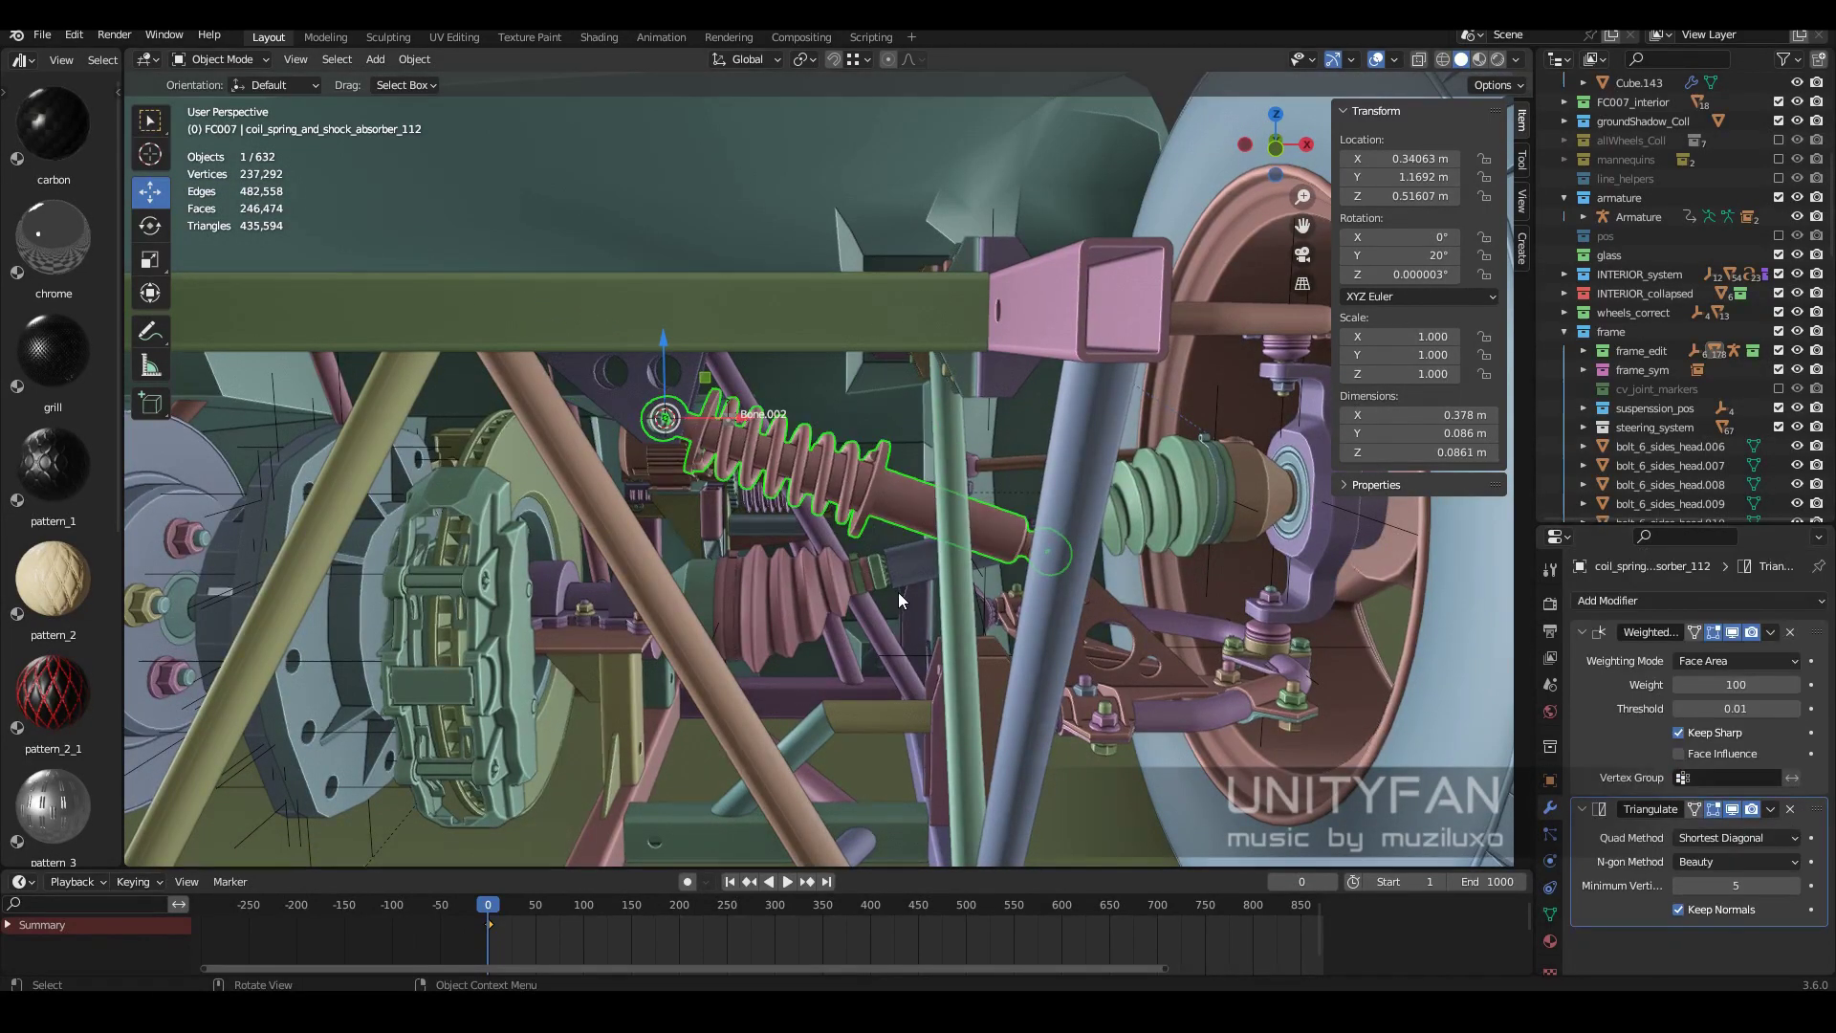
pyautogui.click(1607, 600)
pyautogui.click(1617, 204)
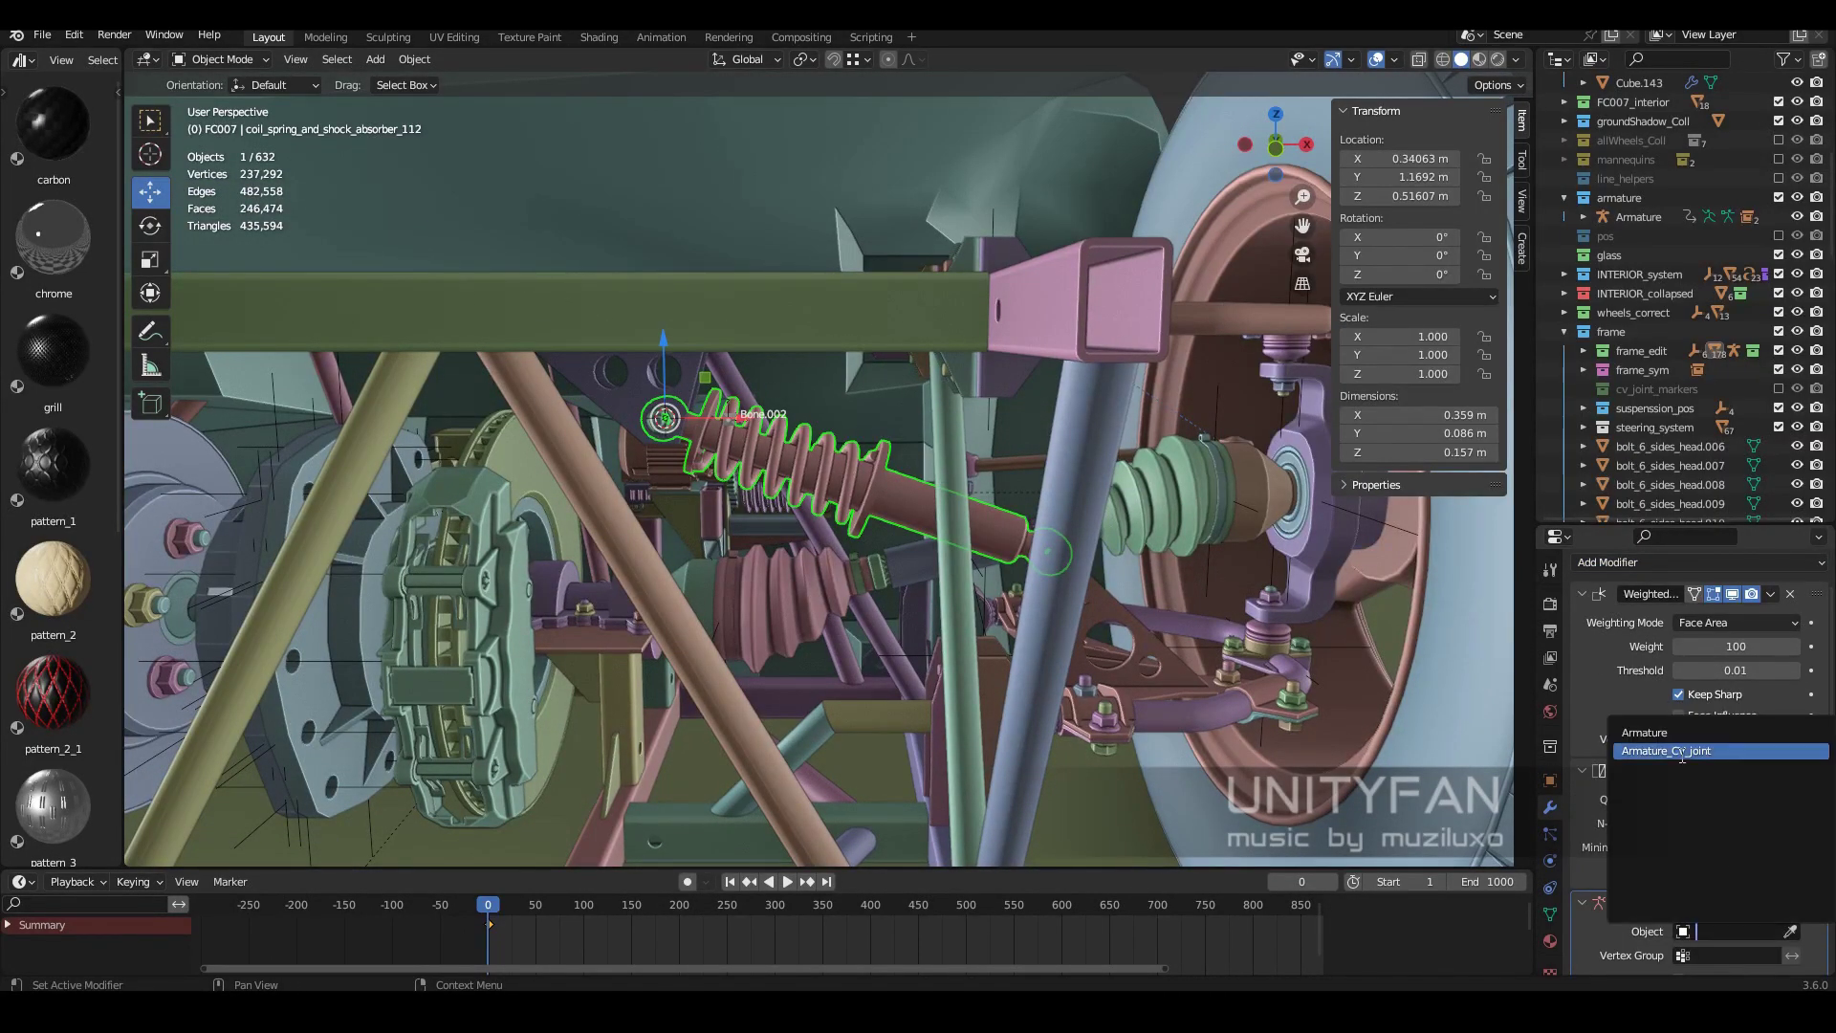
pyautogui.click(1681, 751)
pyautogui.moveTo(984, 564)
pyautogui.mouseDown(button='middle')
pyautogui.moveTo(815, 529)
pyautogui.moveTo(880, 655)
pyautogui.moveTo(743, 542)
pyautogui.mouseUp(button='middle')
# Separate the selected part into coil_spring_and_shock_absorber_112.001.
pyautogui.press('Tab')
pyautogui.press('KP_Decimal')
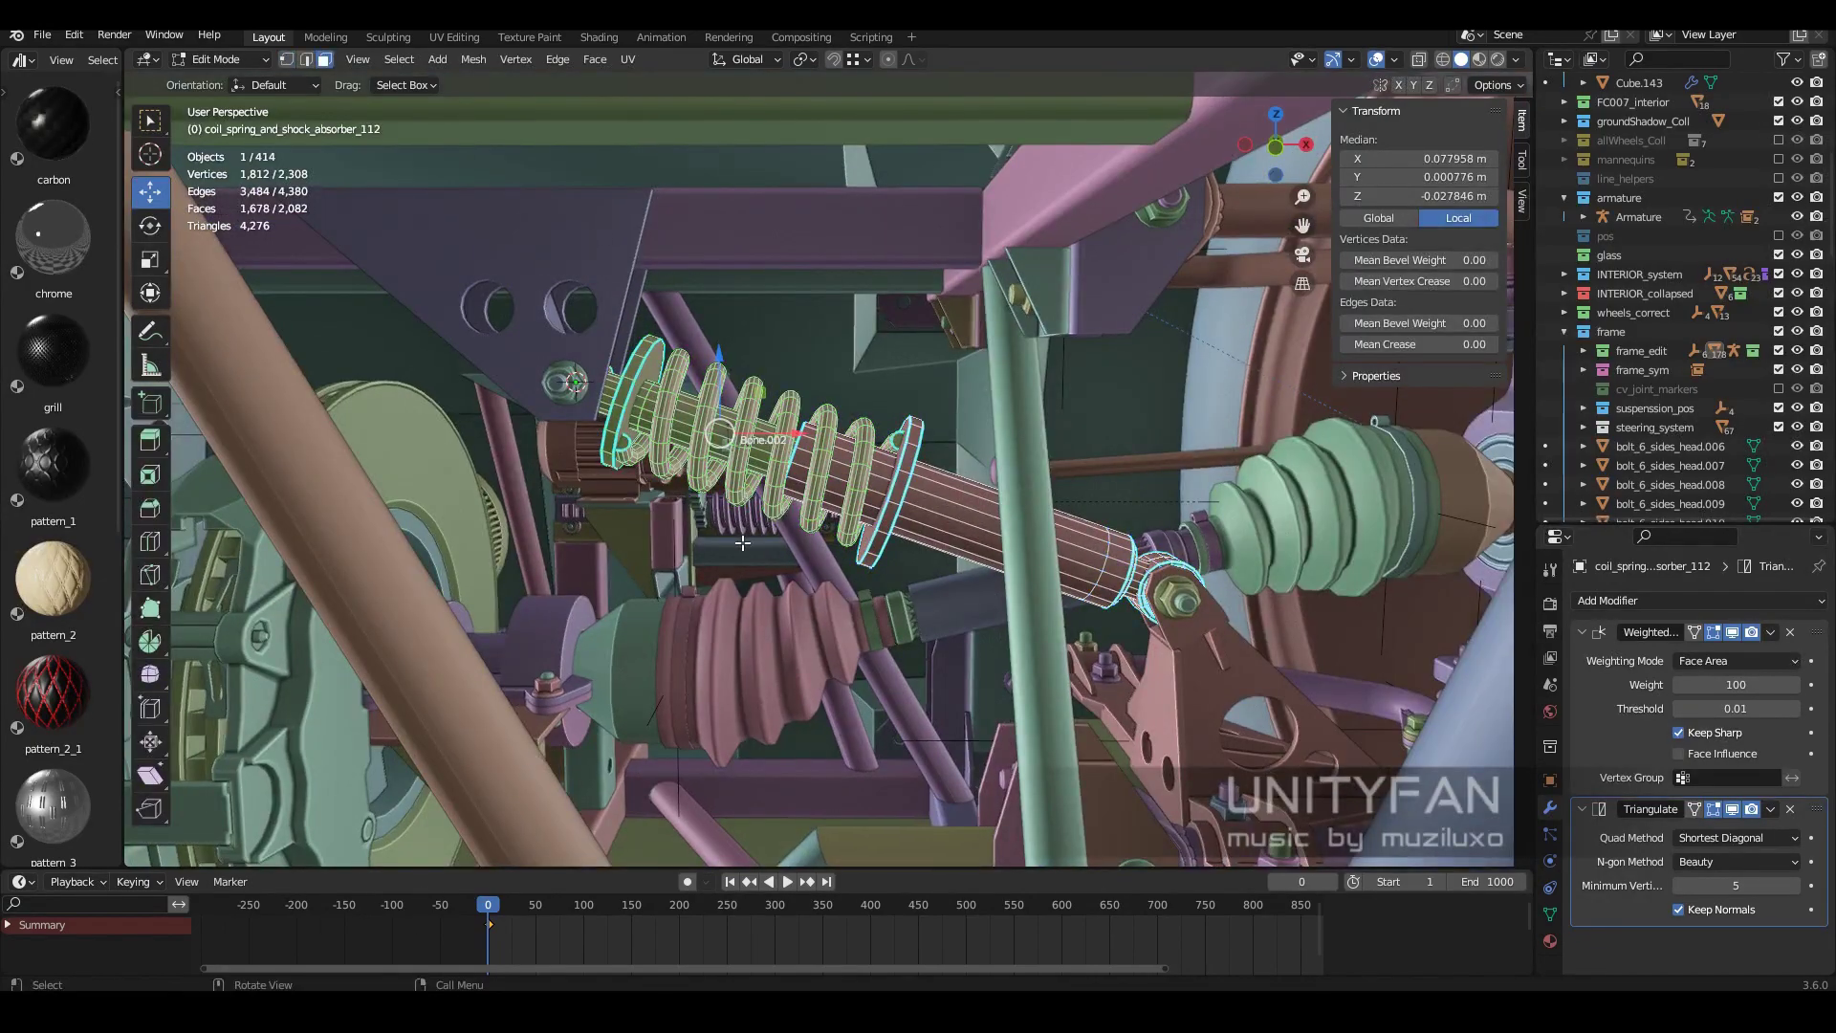
pyautogui.press('p')
pyautogui.click(737, 536)
pyautogui.press('Tab')
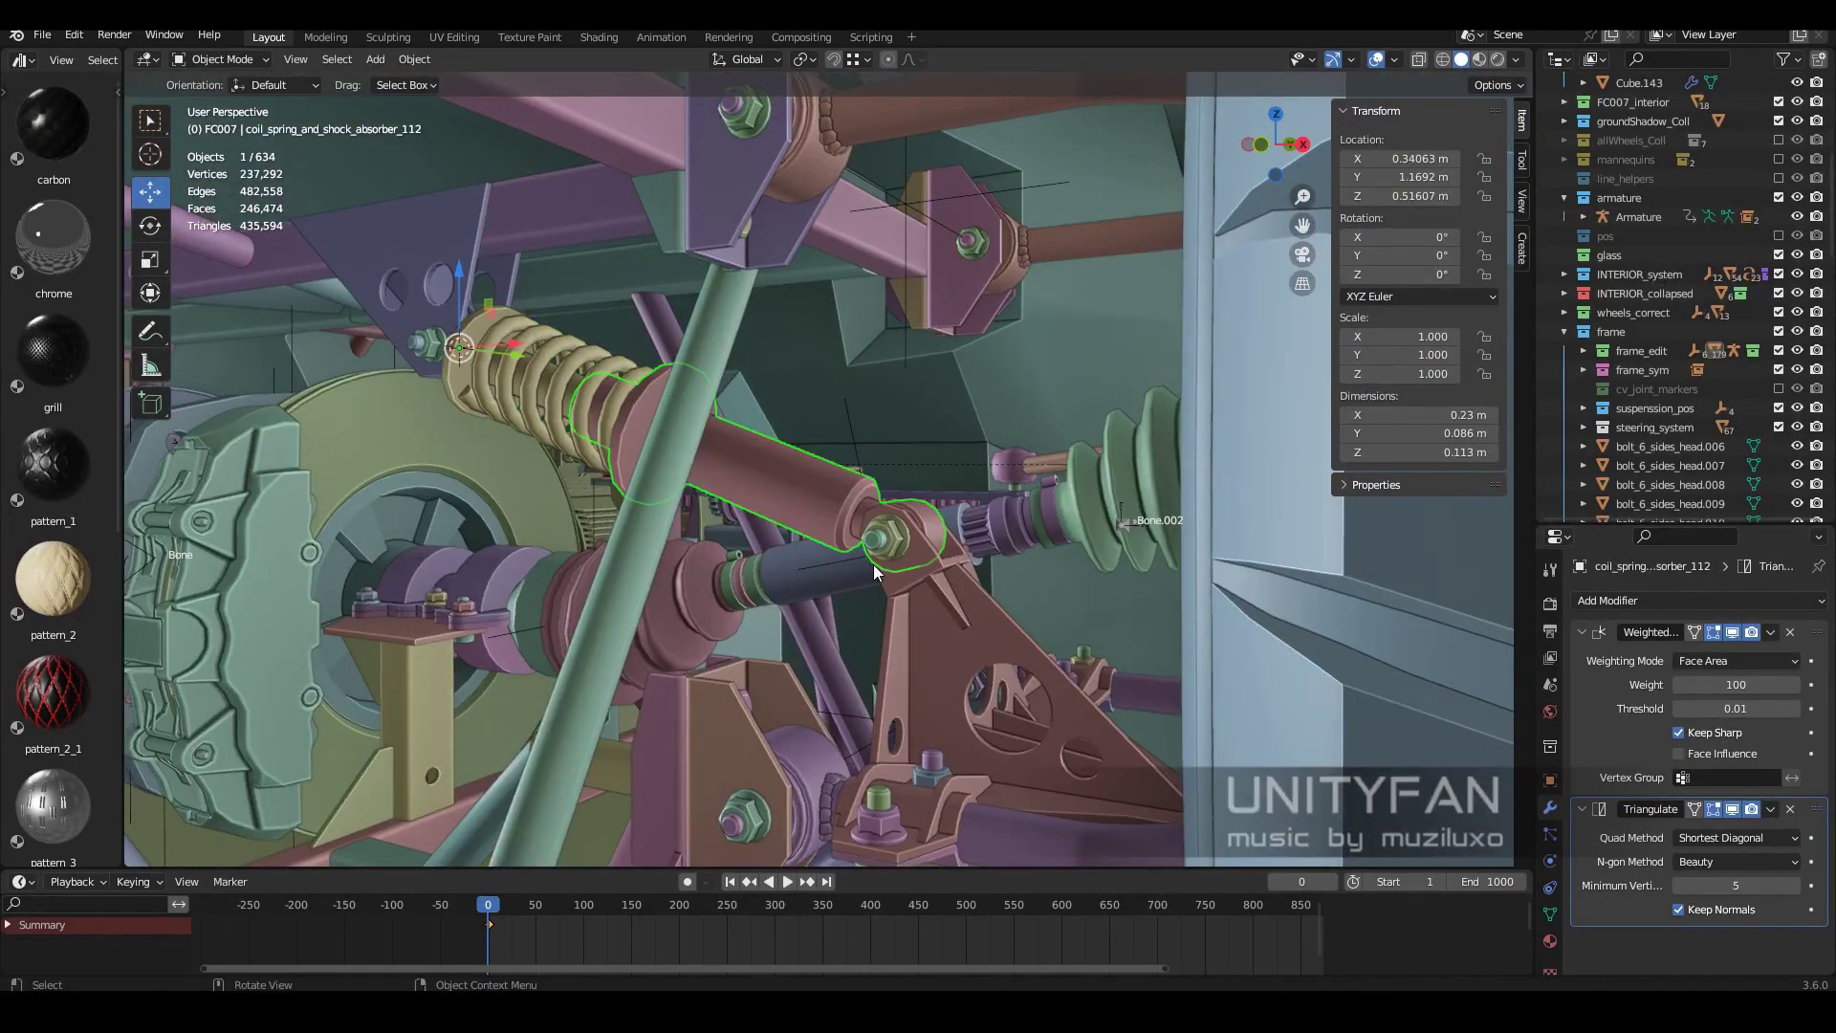
# Reset the new object's origin and reveal the hidden body panels.
pyautogui.press('KP_Decimal')
pyautogui.press('Tab')
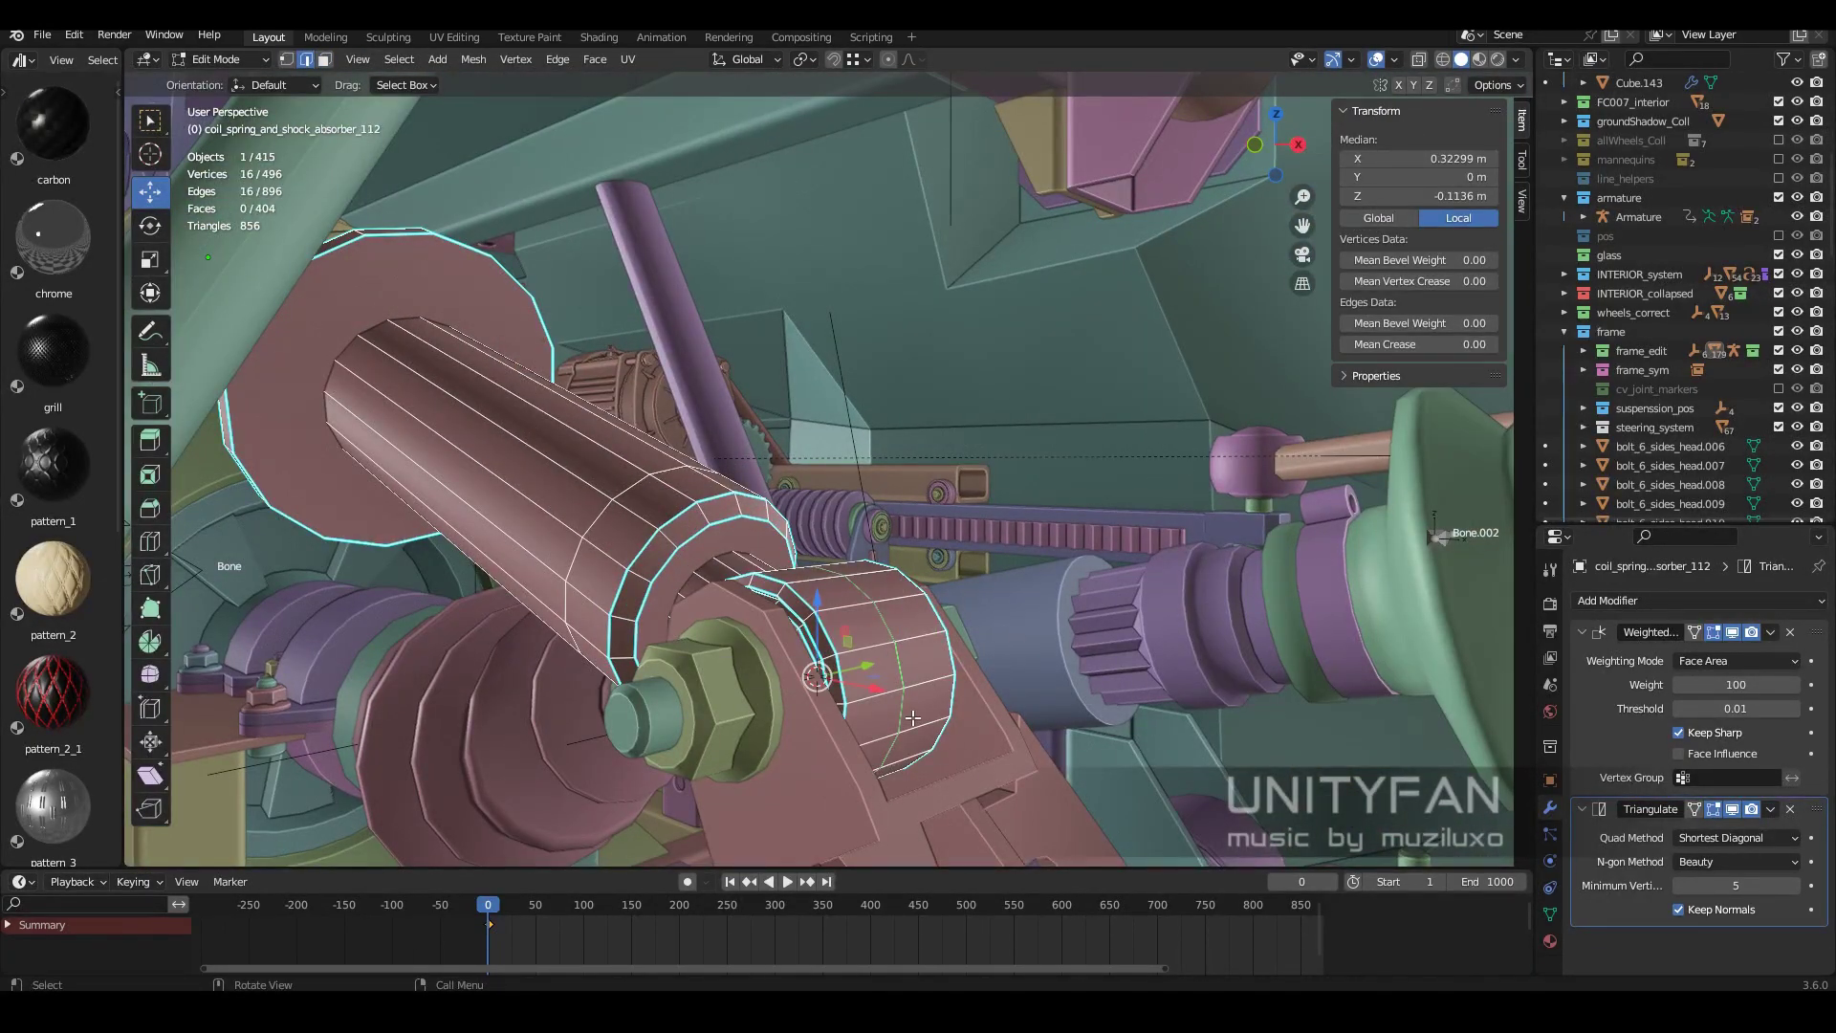
pyautogui.moveTo(914, 717); pyautogui.dragTo(835, 650, button='middle')
pyautogui.press('Tab')
pyautogui.moveTo(788, 478); pyautogui.dragTo(1198, 312, button='middle')
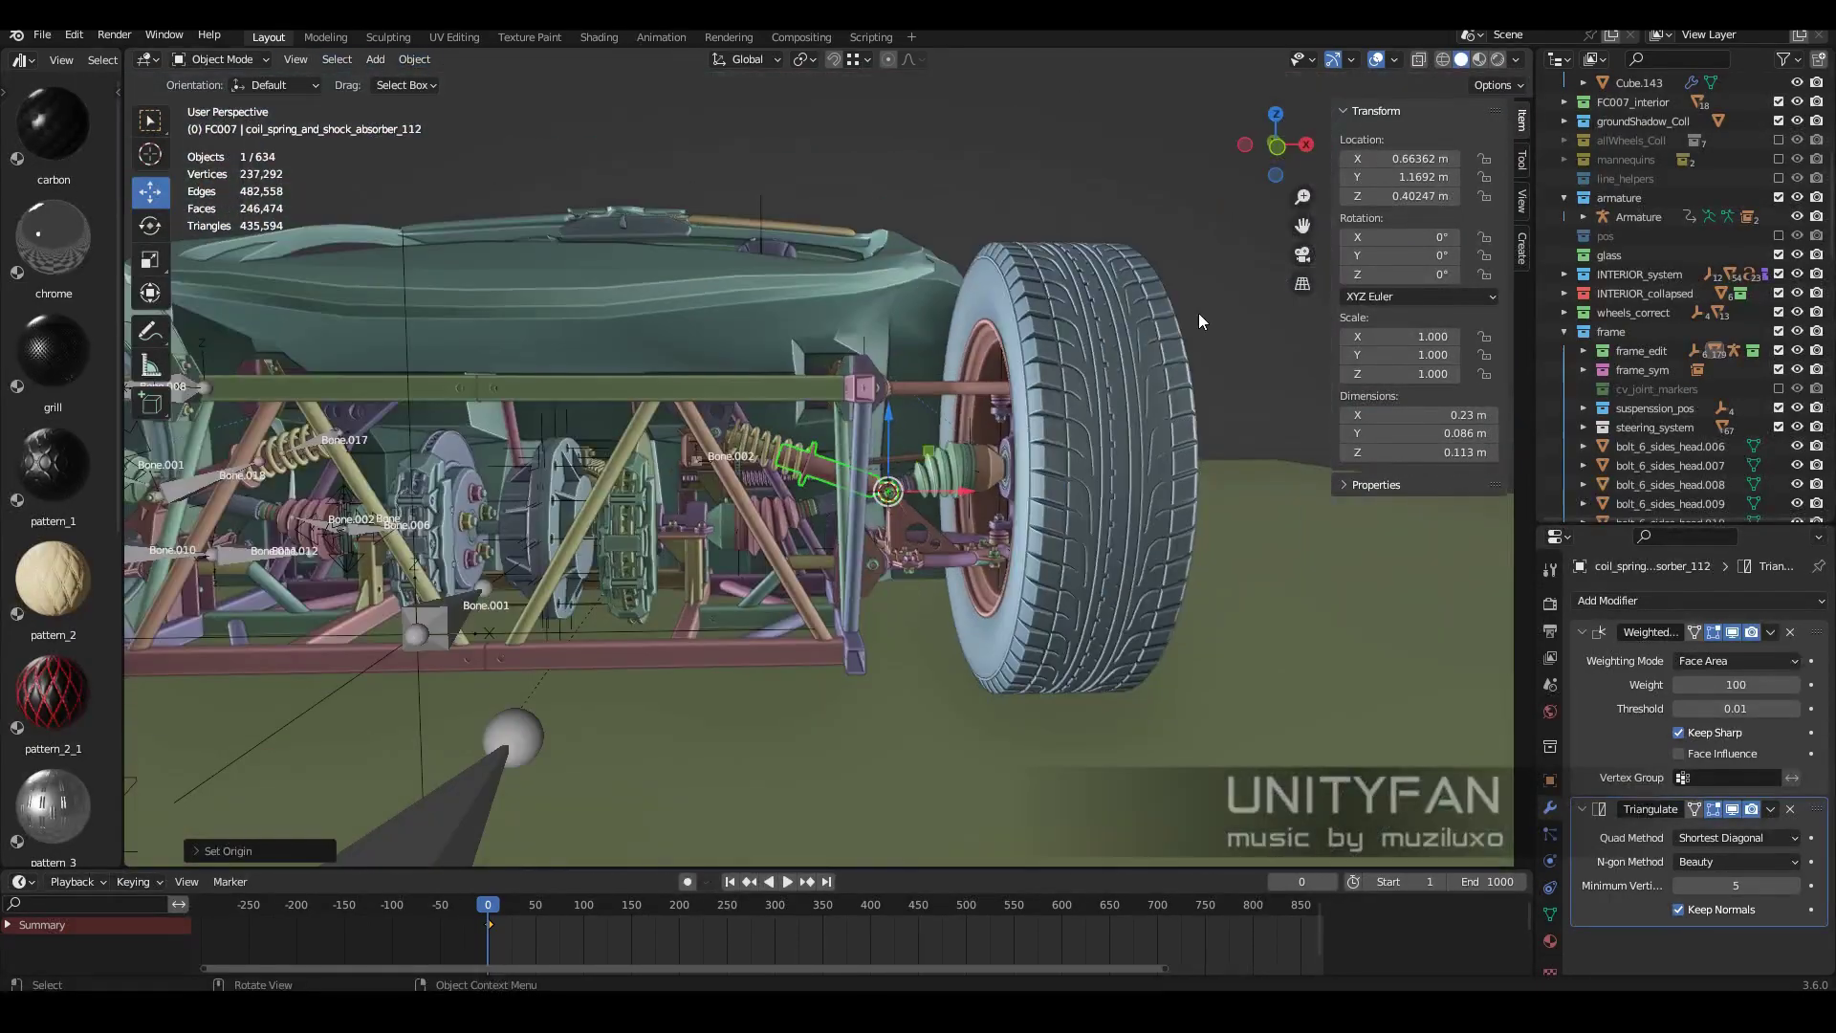
pyautogui.scroll(5, 899, 363)
pyautogui.moveTo(601, 408); pyautogui.dragTo(669, 449, button='middle')
pyautogui.hotkey('alt', 'h')
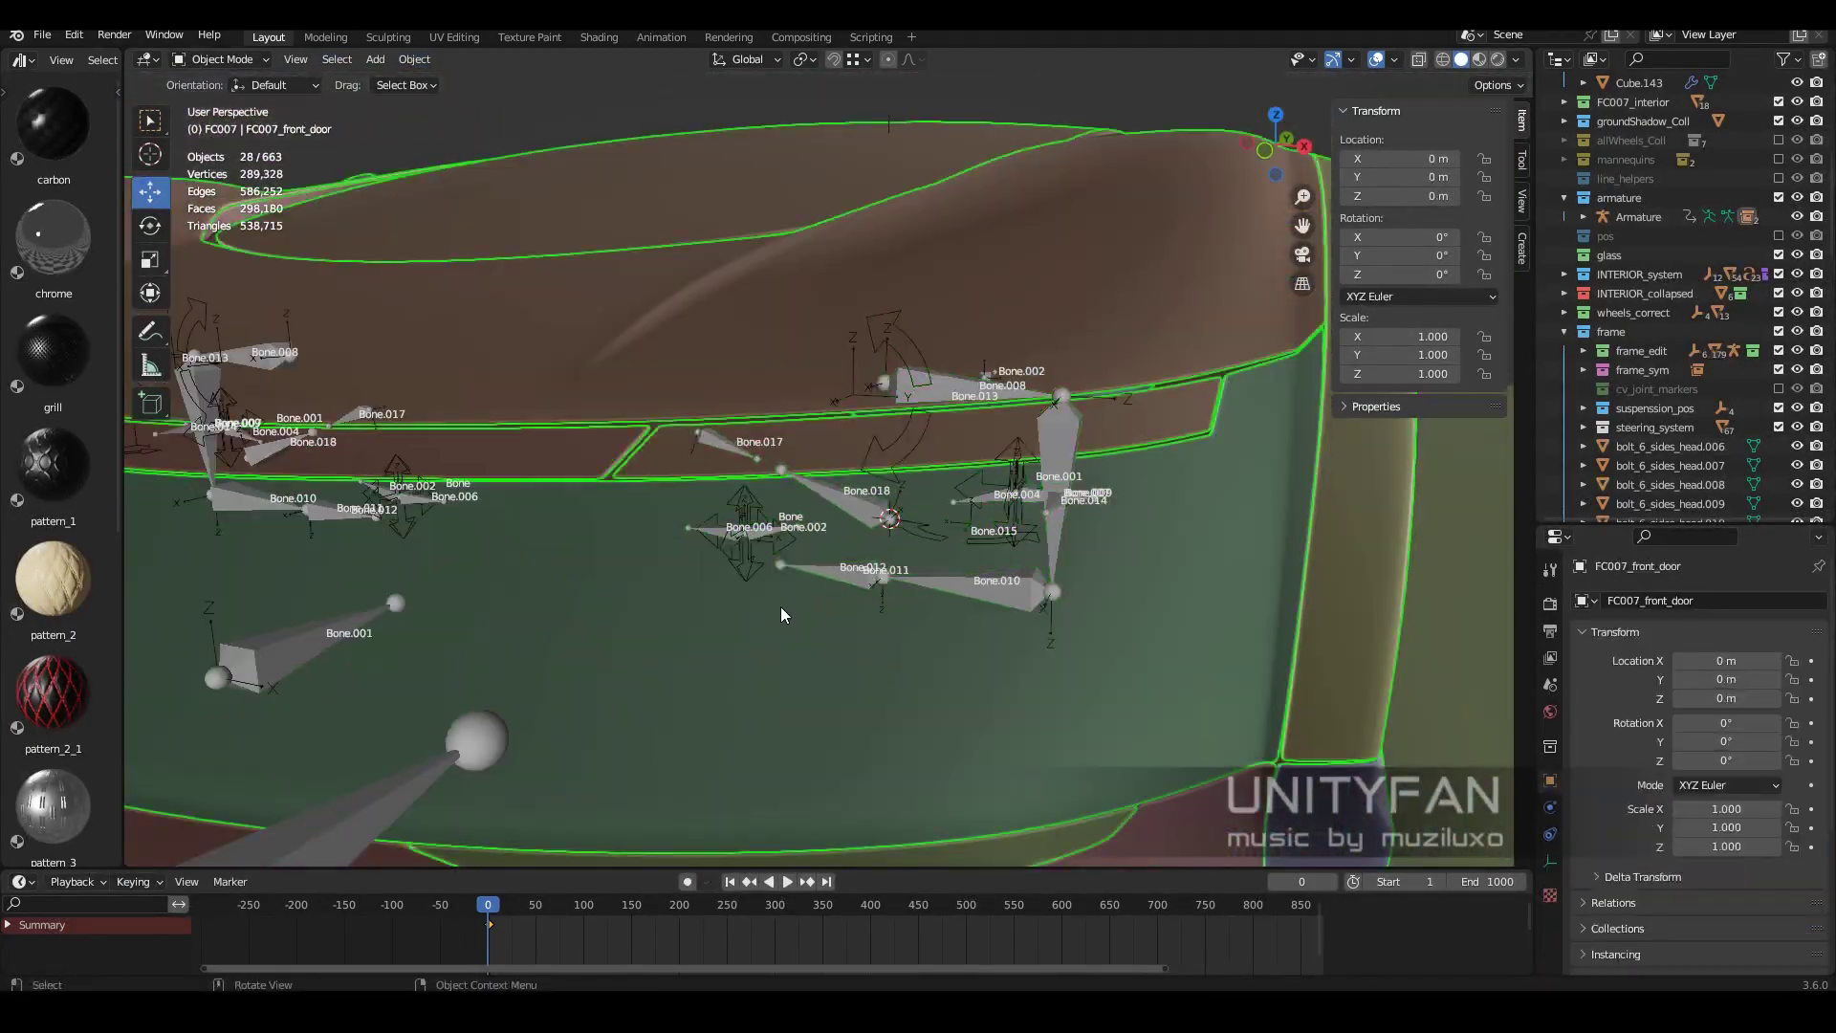
# Hide the body panels again and tilt the split-off .001 spring piece -20°.
pyautogui.hotkey('ctrl', 'z')
pyautogui.click(795, 467)
pyautogui.press('Tab')
pyautogui.scroll(1, 713, 421)
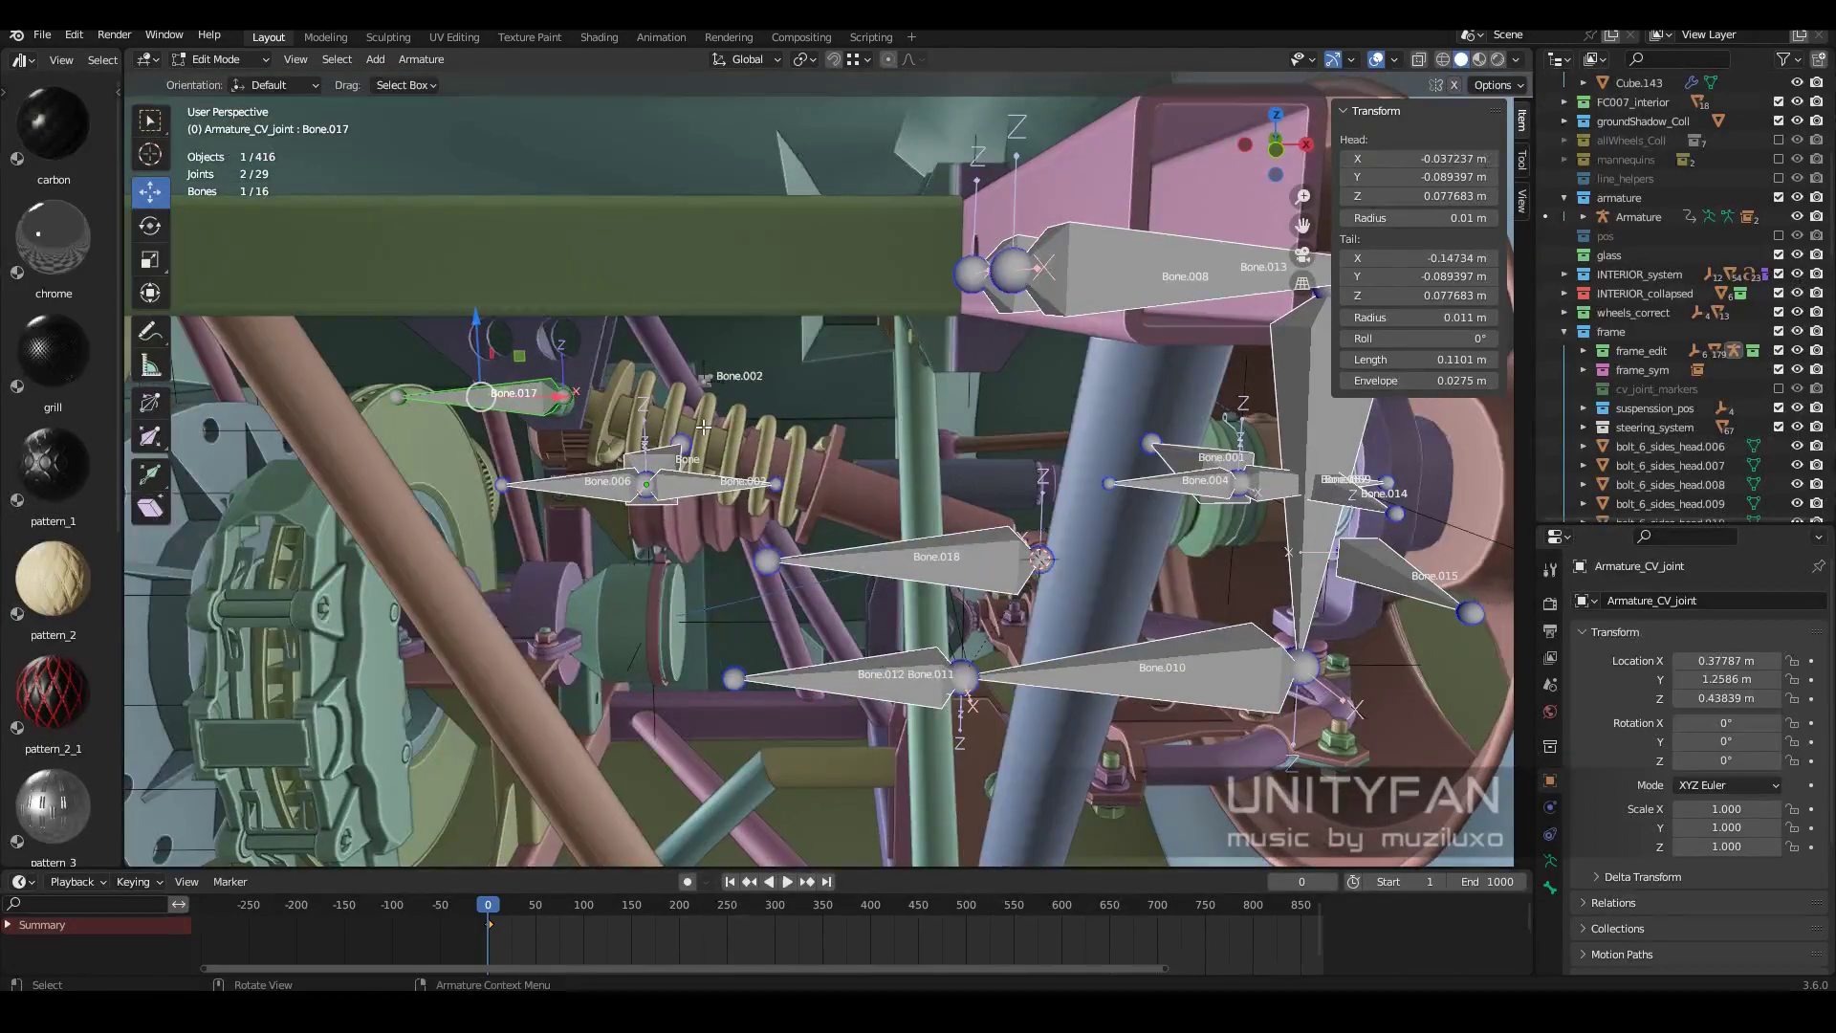
pyautogui.press('Tab')
pyautogui.click(725, 438)
pyautogui.press('KP_1')
pyautogui.keyDown('alt'); pyautogui.moveTo(1075, 443); pyautogui.dragTo(1049, 577, button='middle'); pyautogui.keyUp('alt')
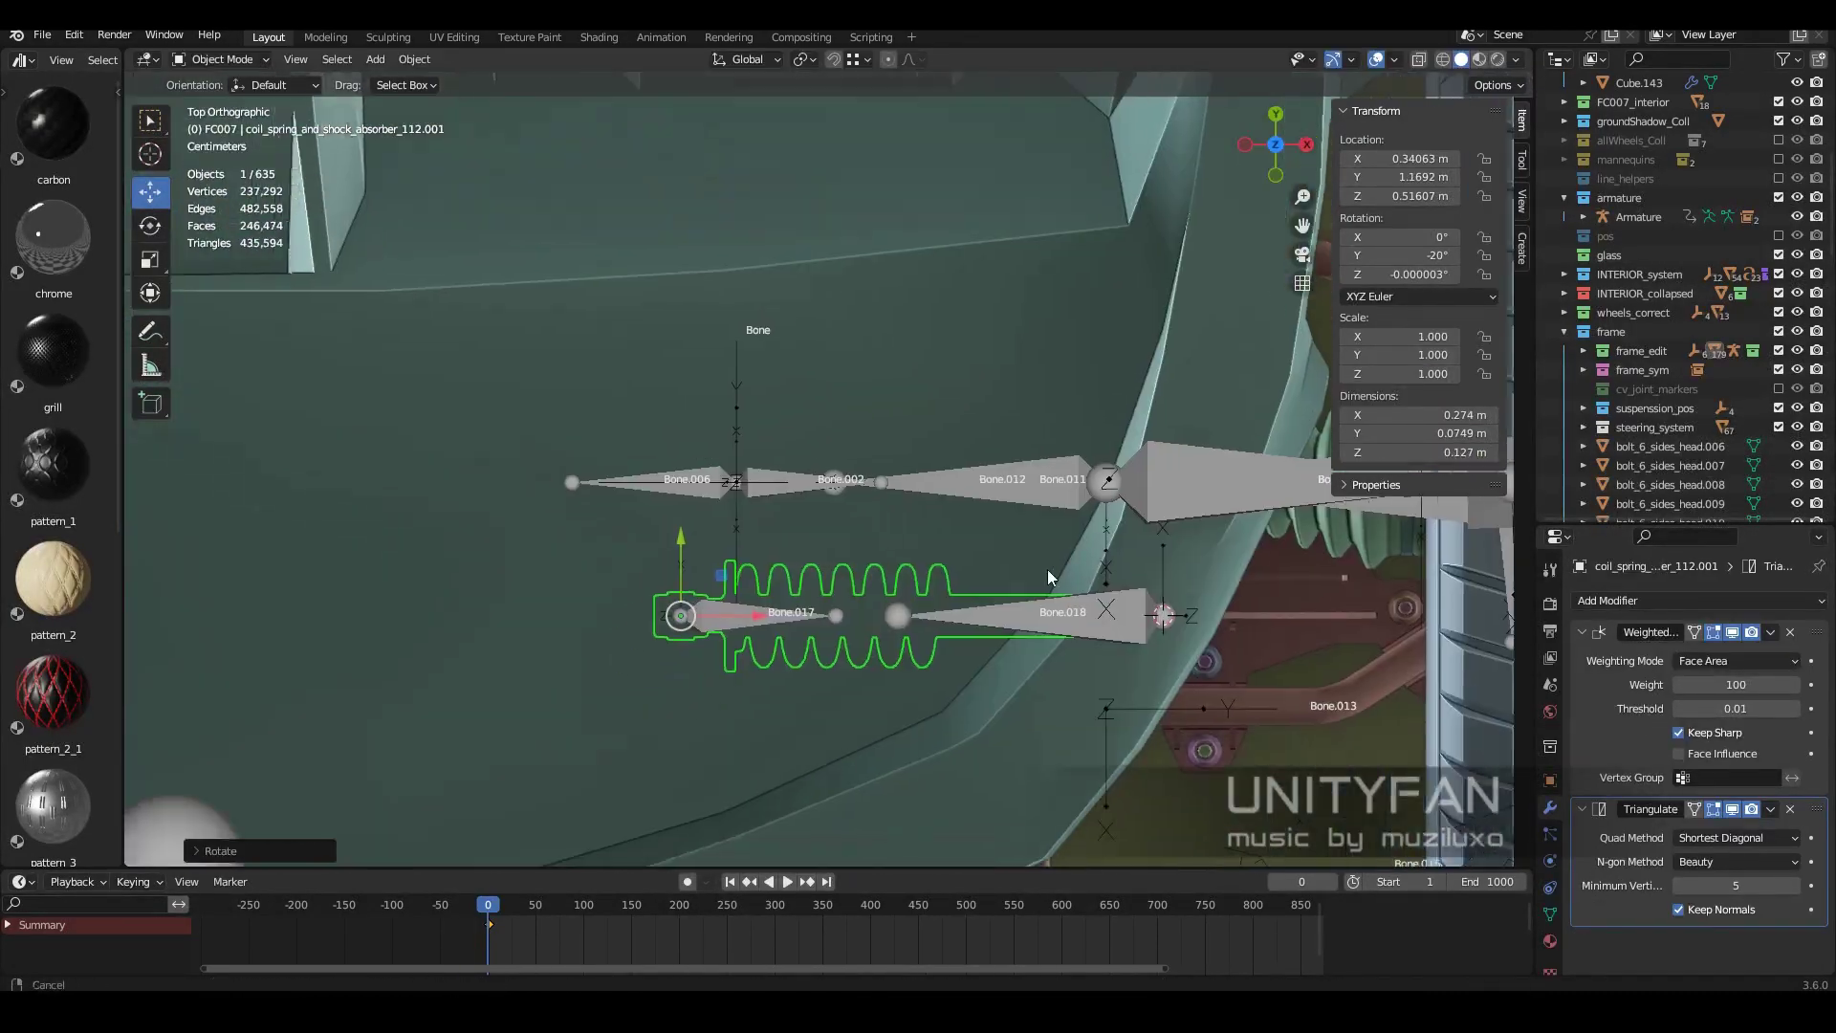
pyautogui.click(834, 469)
pyautogui.moveTo(834, 469); pyautogui.dragTo(835, 421, button='middle')
# Give the .001 spring piece an Armature modifier using Armature_CV_joint.
pyautogui.click(1698, 601)
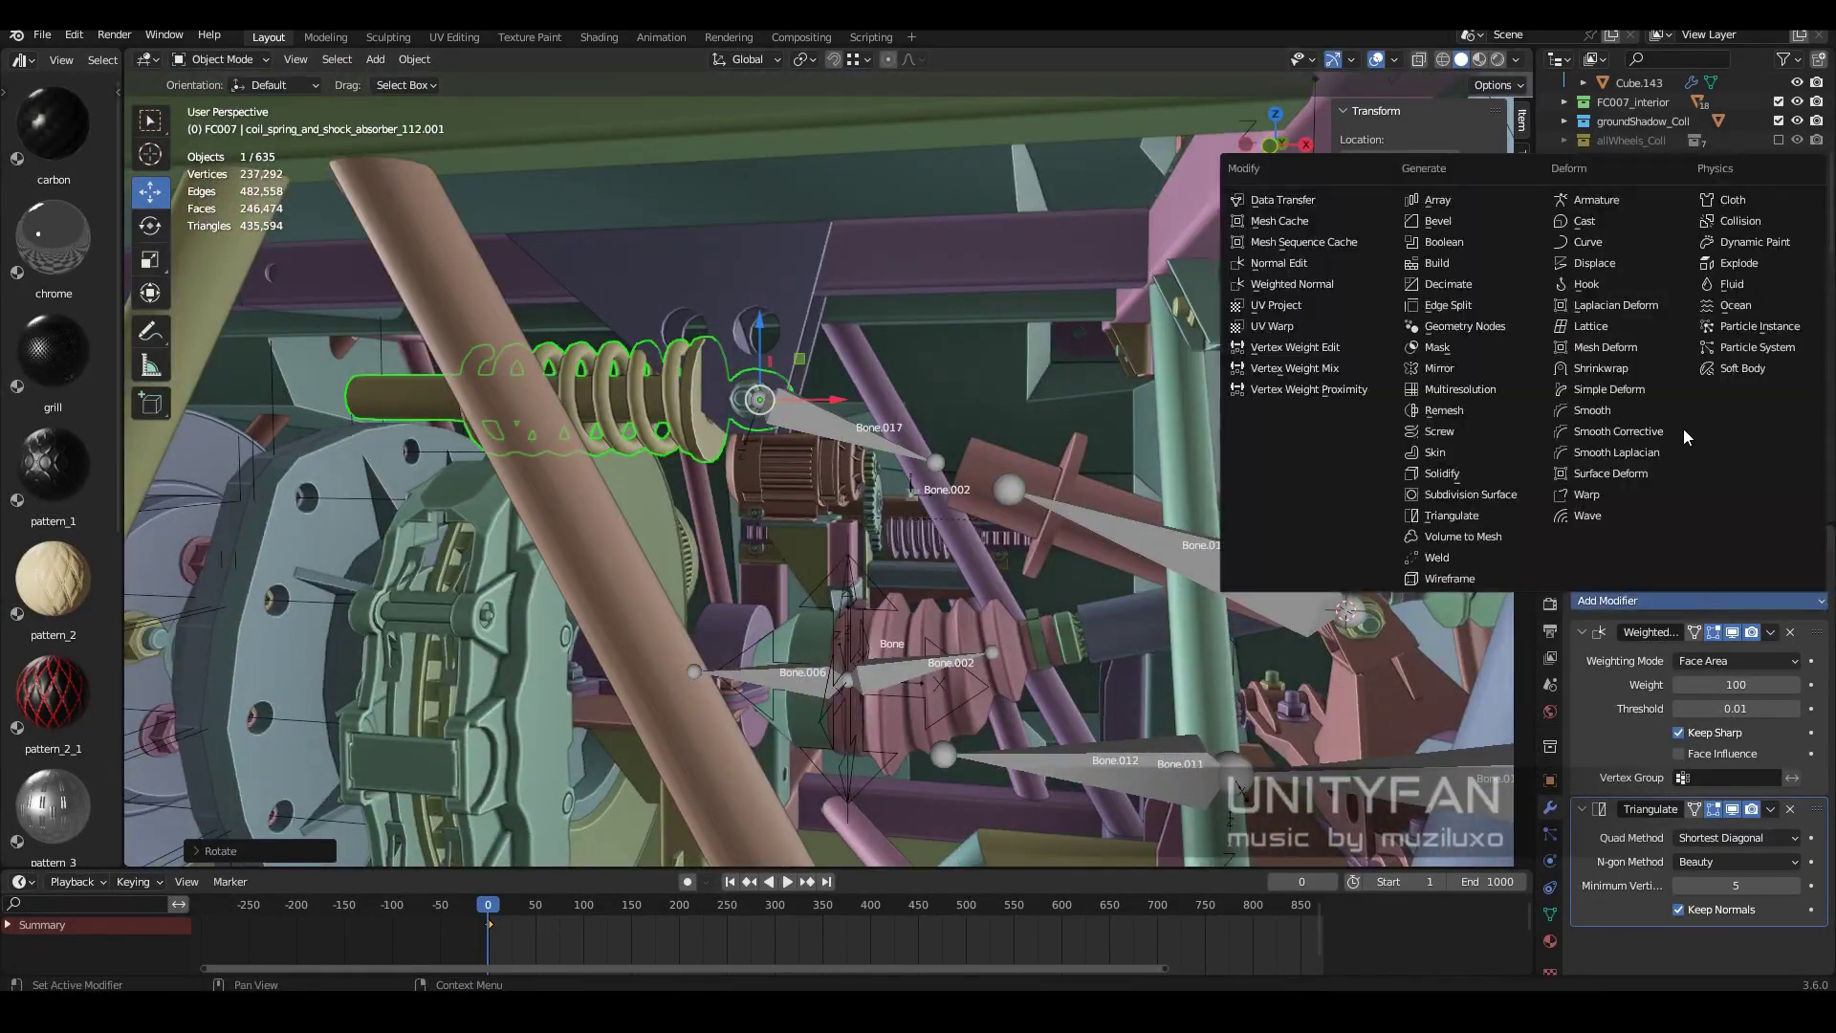
pyautogui.click(1579, 192)
pyautogui.click(1731, 894)
pyautogui.click(1666, 713)
pyautogui.moveTo(1039, 601)
pyautogui.mouseDown(button='middle')
pyautogui.moveTo(963, 719)
pyautogui.moveTo(904, 509)
pyautogui.mouseUp(button='middle')
pyautogui.moveTo(968, 632); pyautogui.dragTo(855, 444, button='middle')
# Tilt the main coil spring -20° (R -20) and give it an Armature modifier.
pyautogui.click(855, 444)
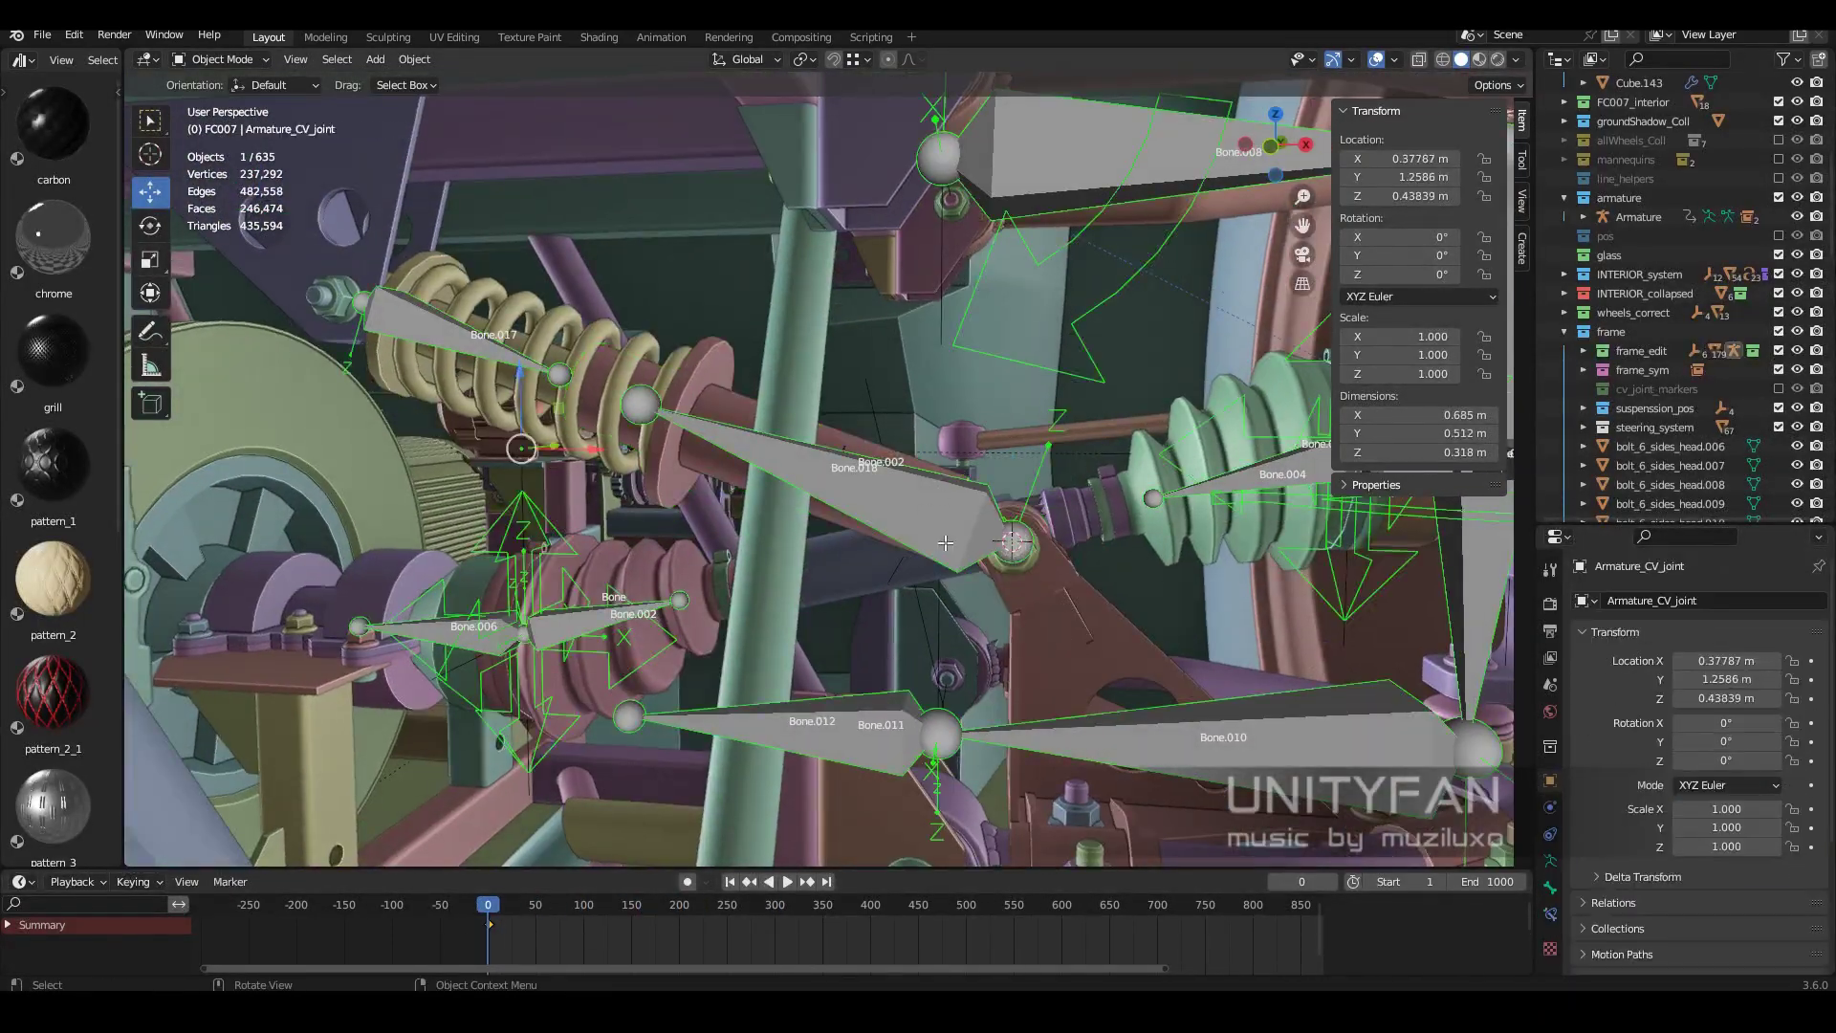
pyautogui.click(855, 443)
pyautogui.press('KP_1')
pyautogui.press('KP_Decimal')
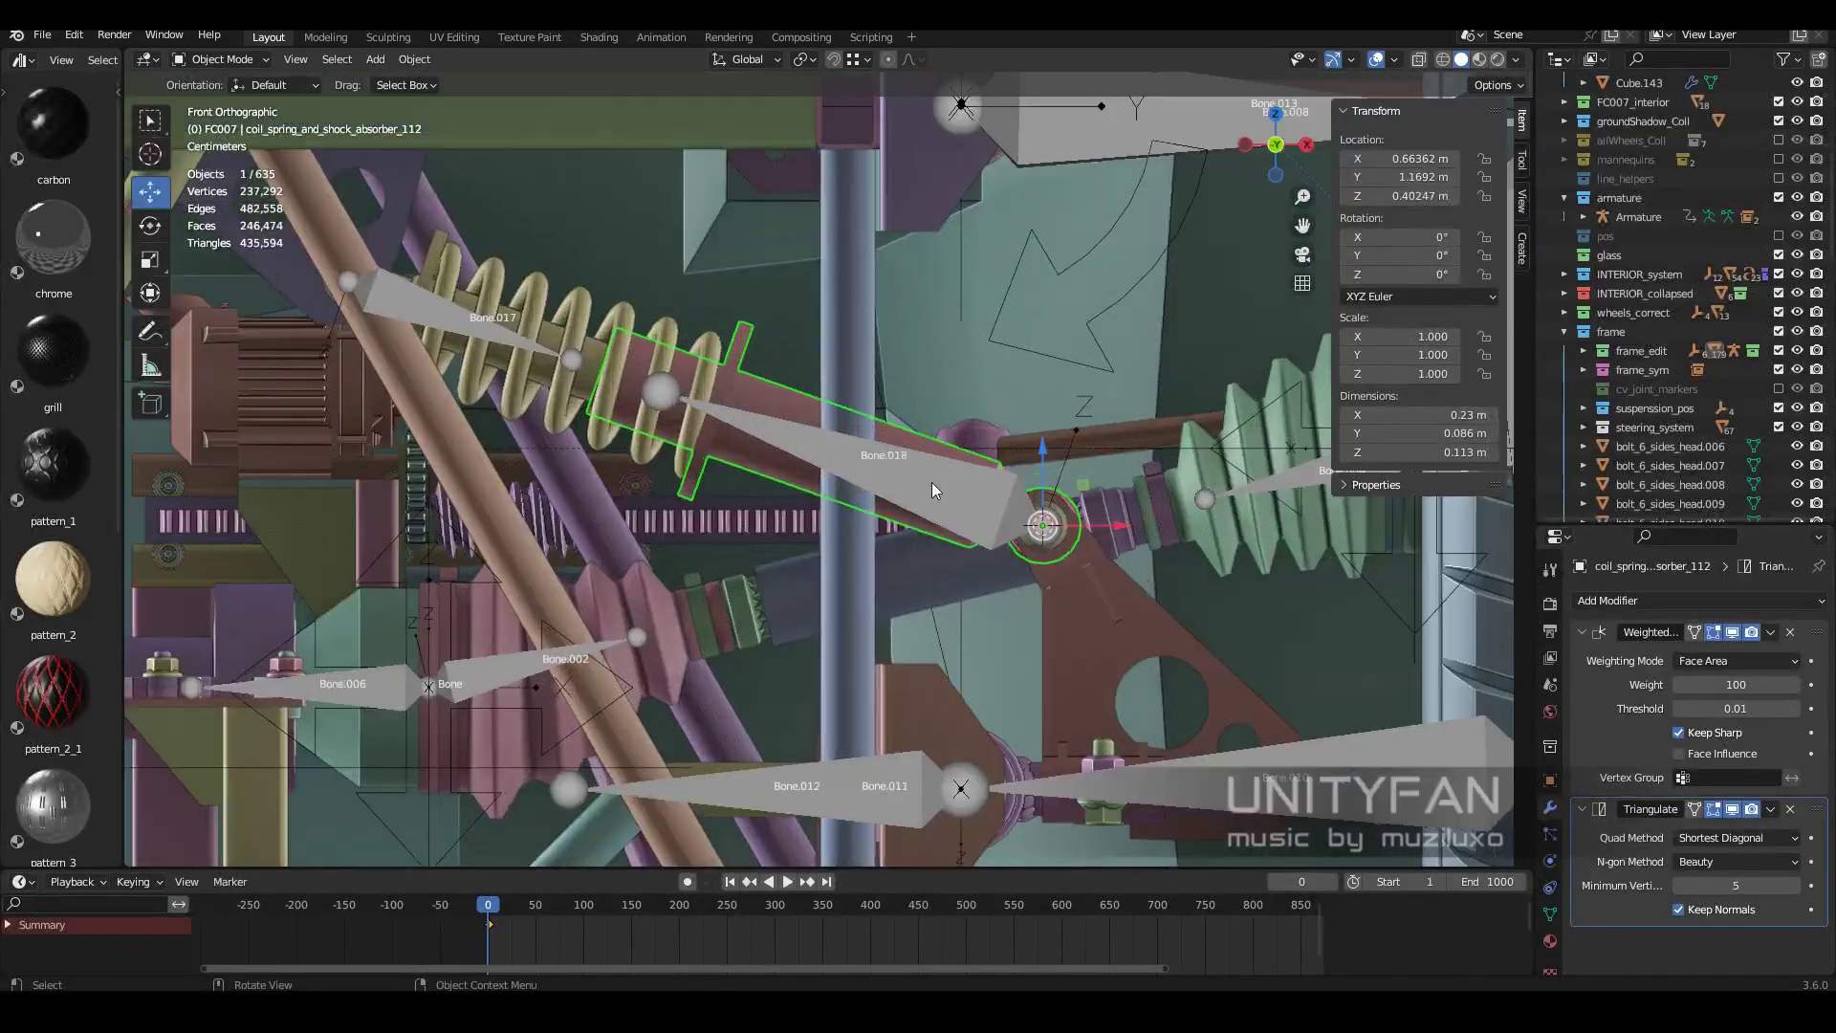
pyautogui.write('r-20')
pyautogui.press('Return')
pyautogui.click(1702, 601)
pyautogui.click(1611, 284)
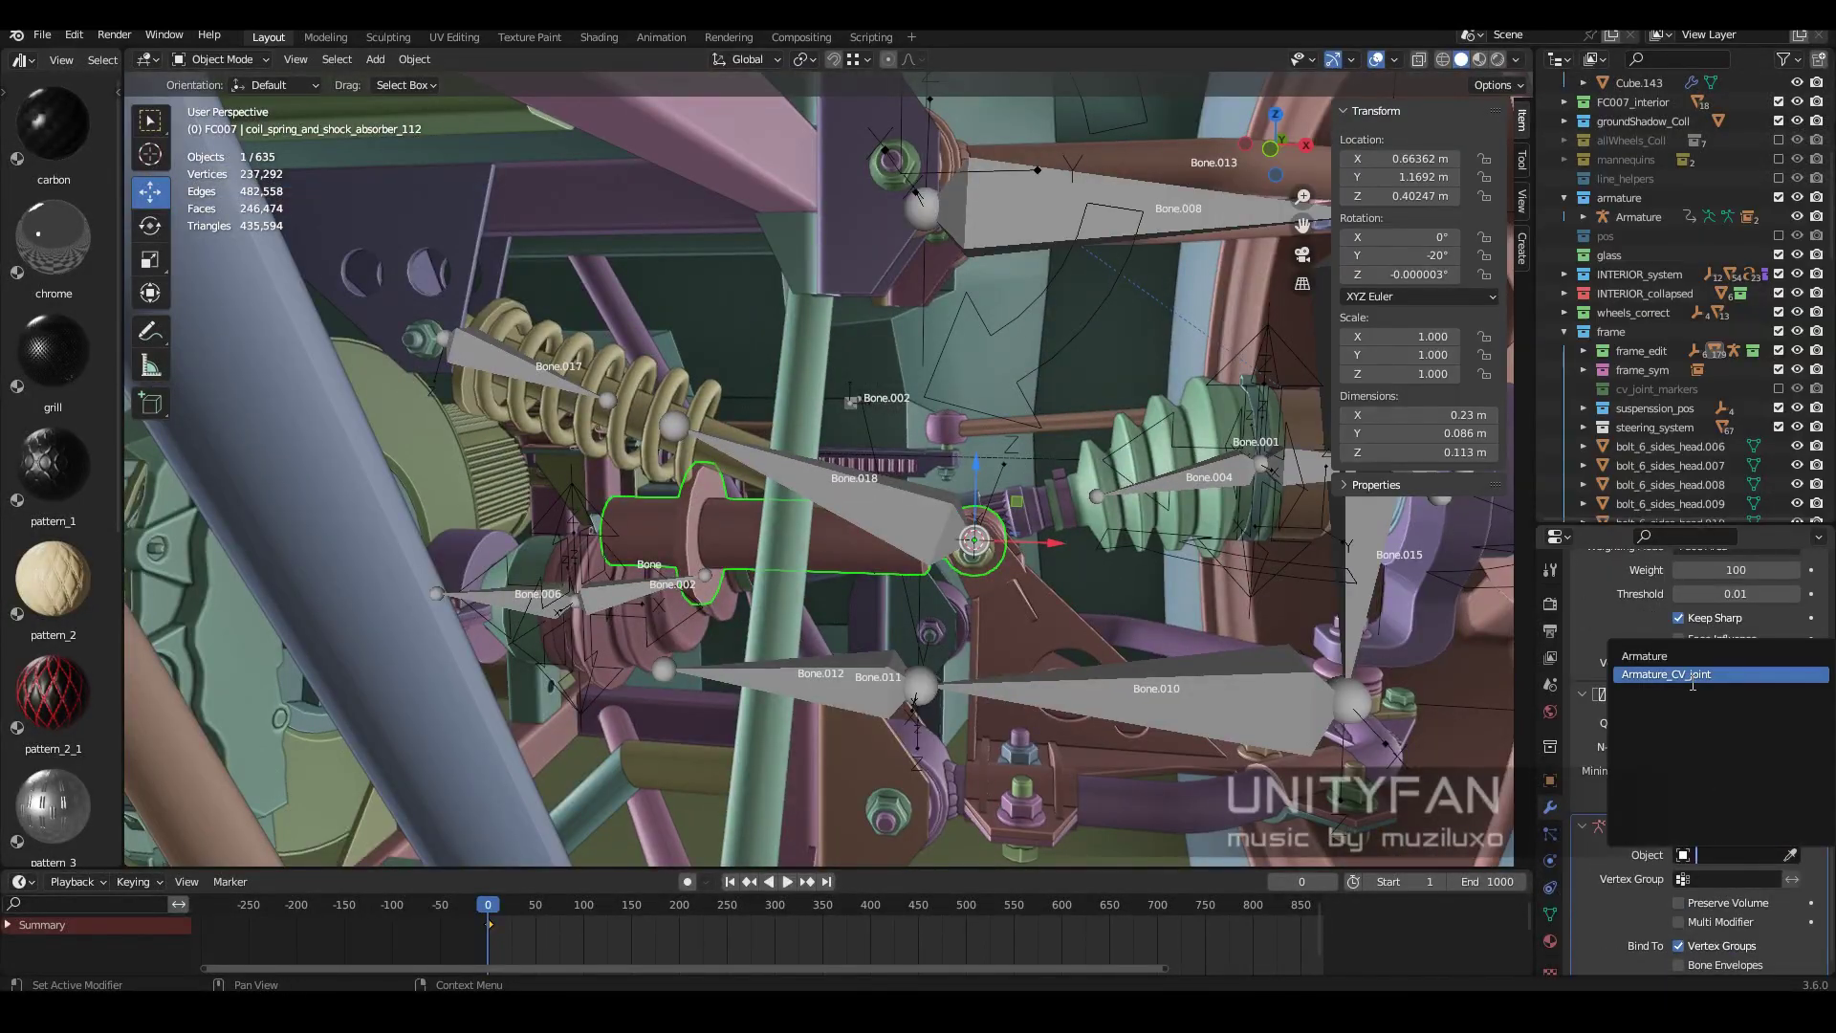
# Play the animation to test the rig, then stop back at frame 0.
pyautogui.press('KP_Decimal')
pyautogui.moveTo(613, 904); pyautogui.dragTo(796, 904)
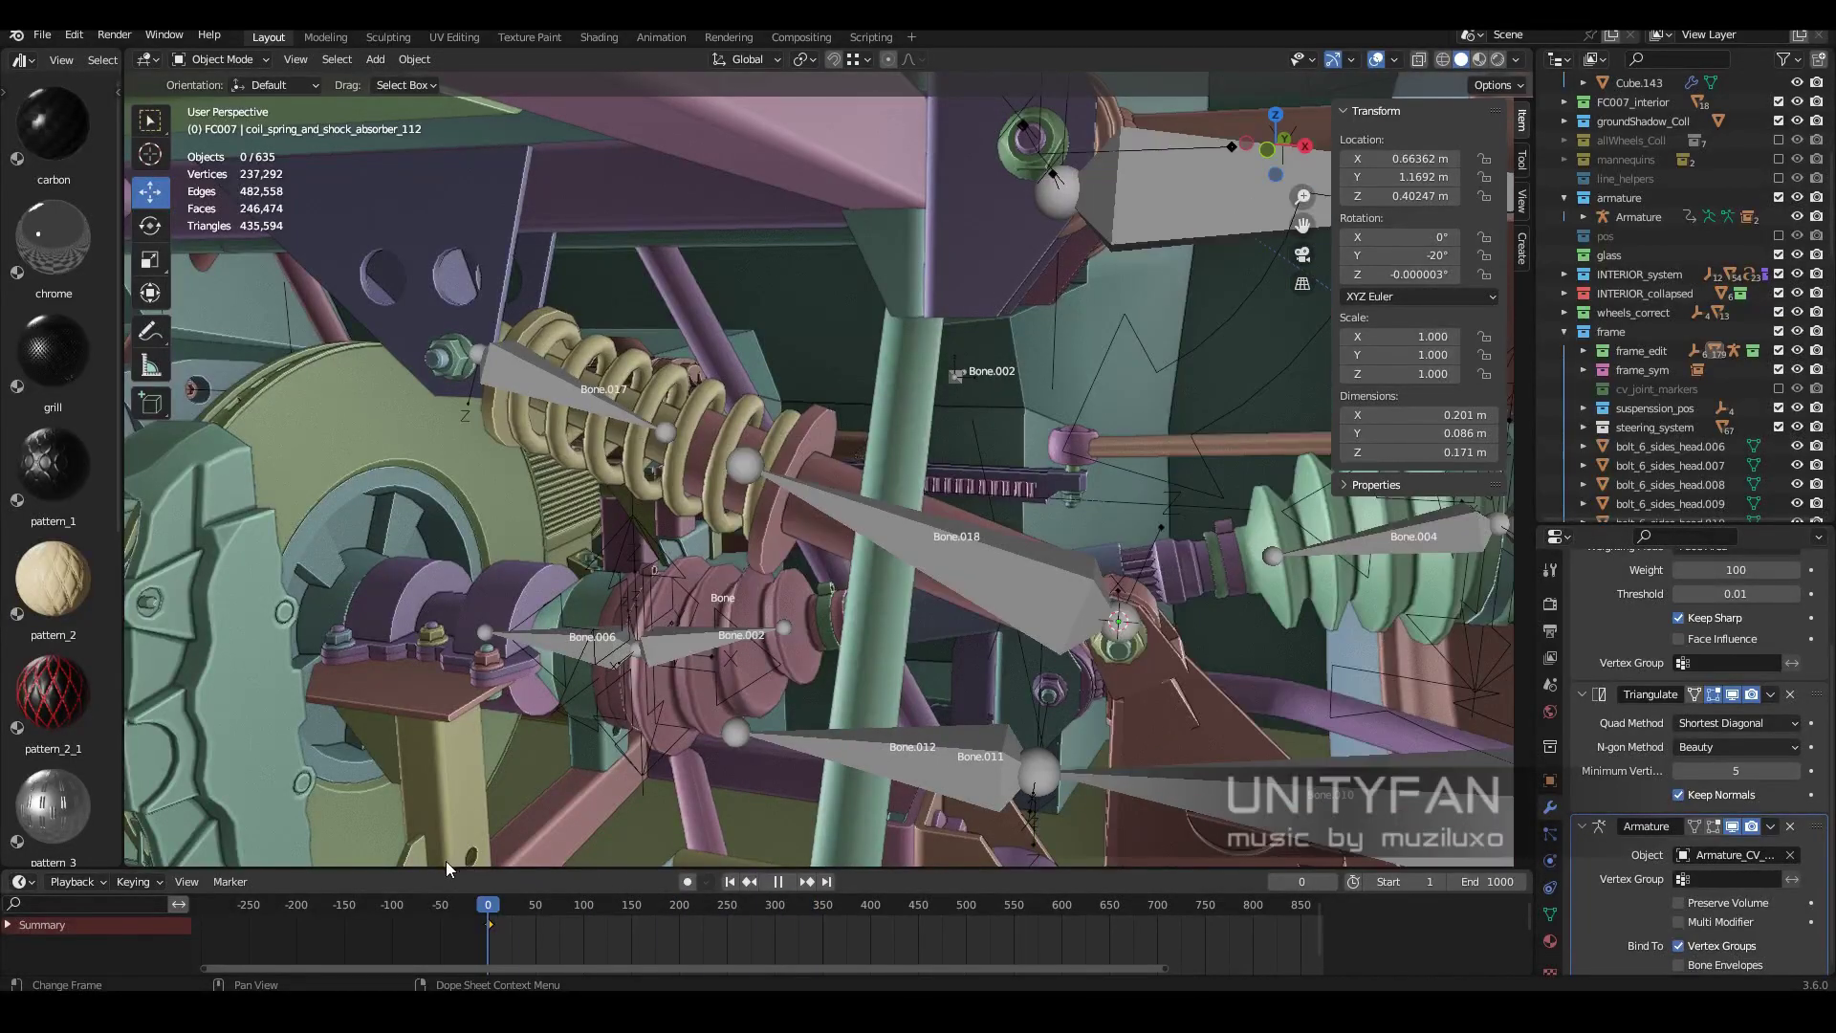
pyautogui.press('Escape')
pyautogui.scroll(-5, 967, 616)
pyautogui.scroll(-4, 966, 620)
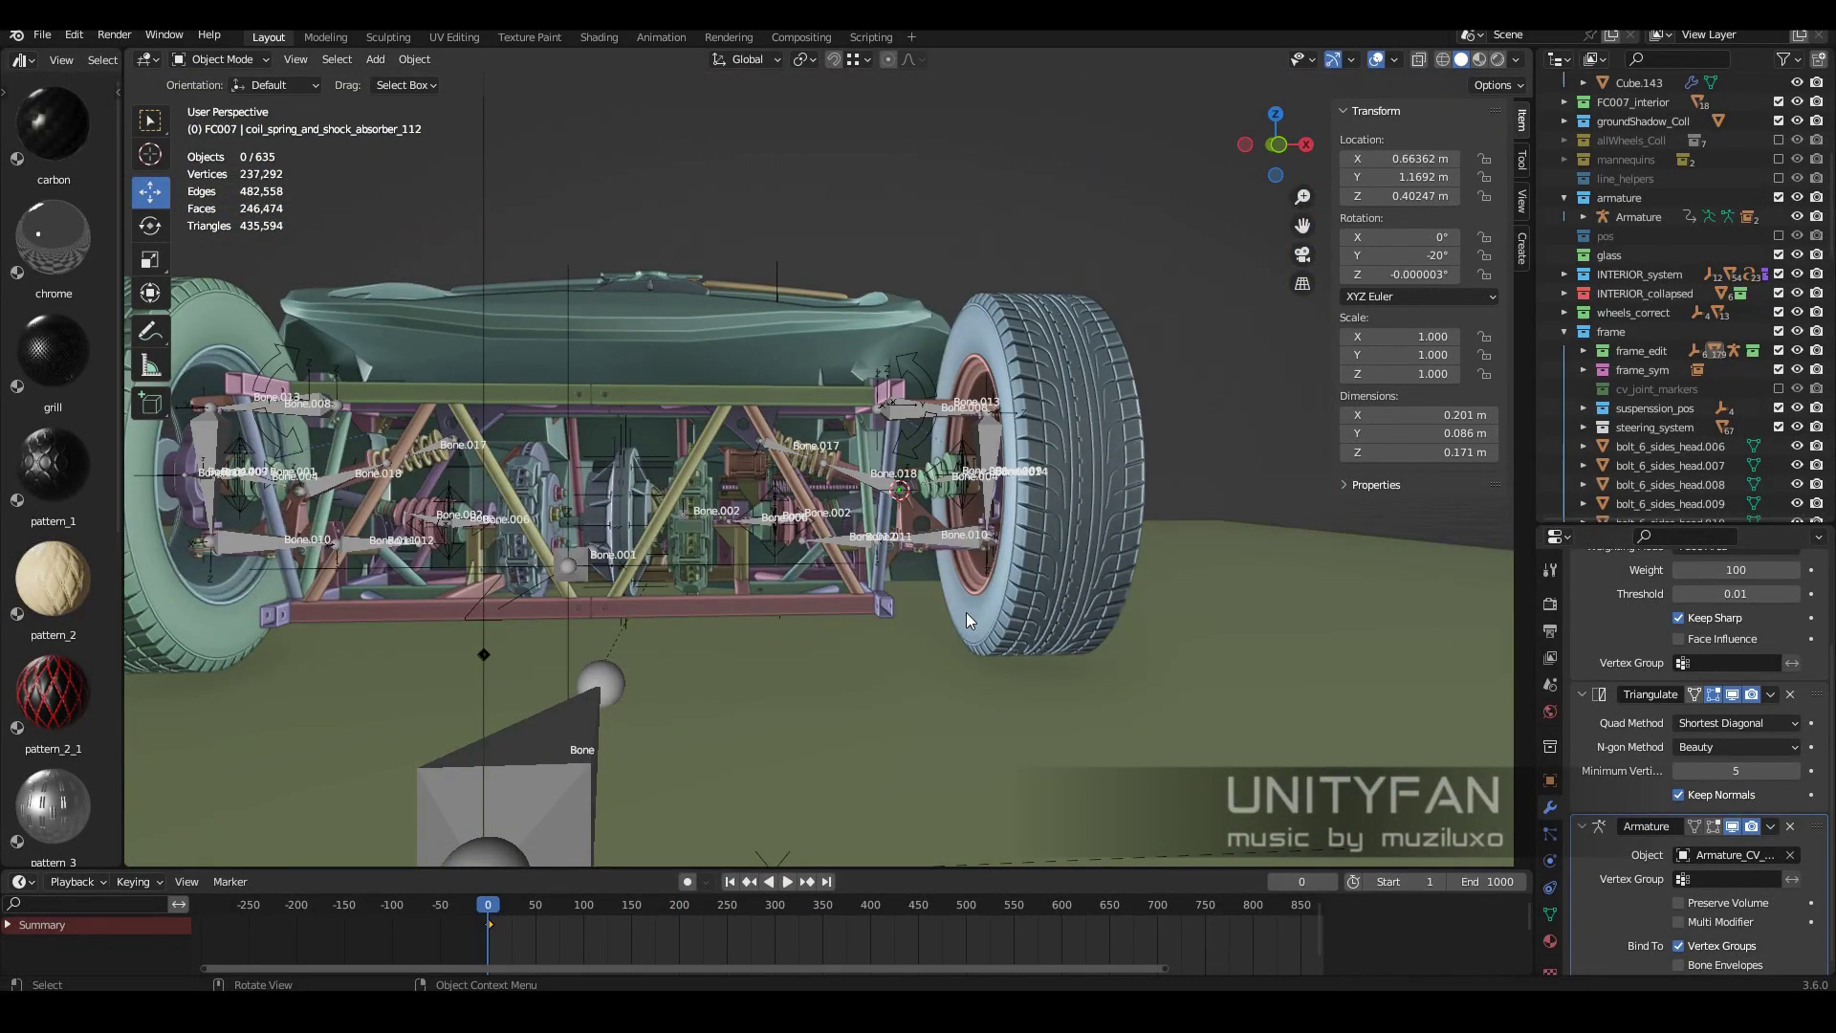
# Put the Armature_CV_joint rig in Edit Mode and enlarge Bone.019.
pyautogui.scroll(8, 778, 486)
pyautogui.click(779, 486)
pyautogui.scroll(2, 874, 492)
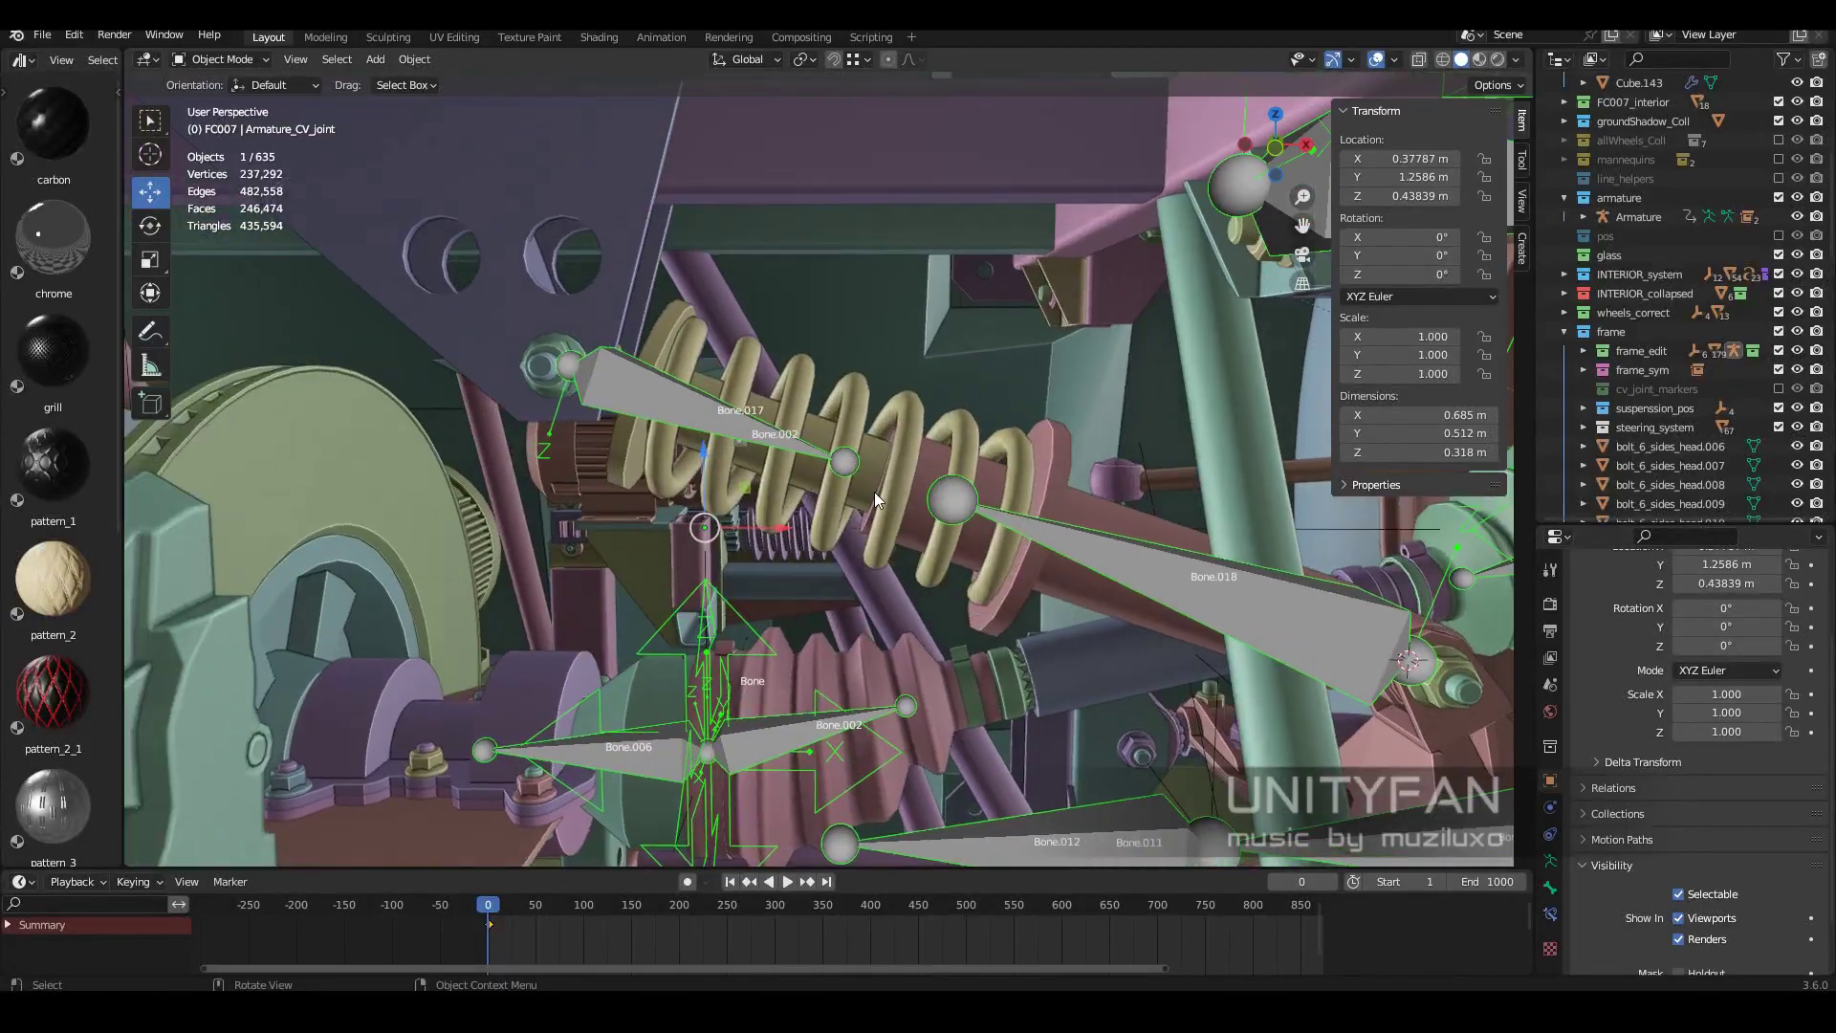
pyautogui.moveTo(874, 498); pyautogui.dragTo(659, 441, button='middle')
pyautogui.press('Tab')
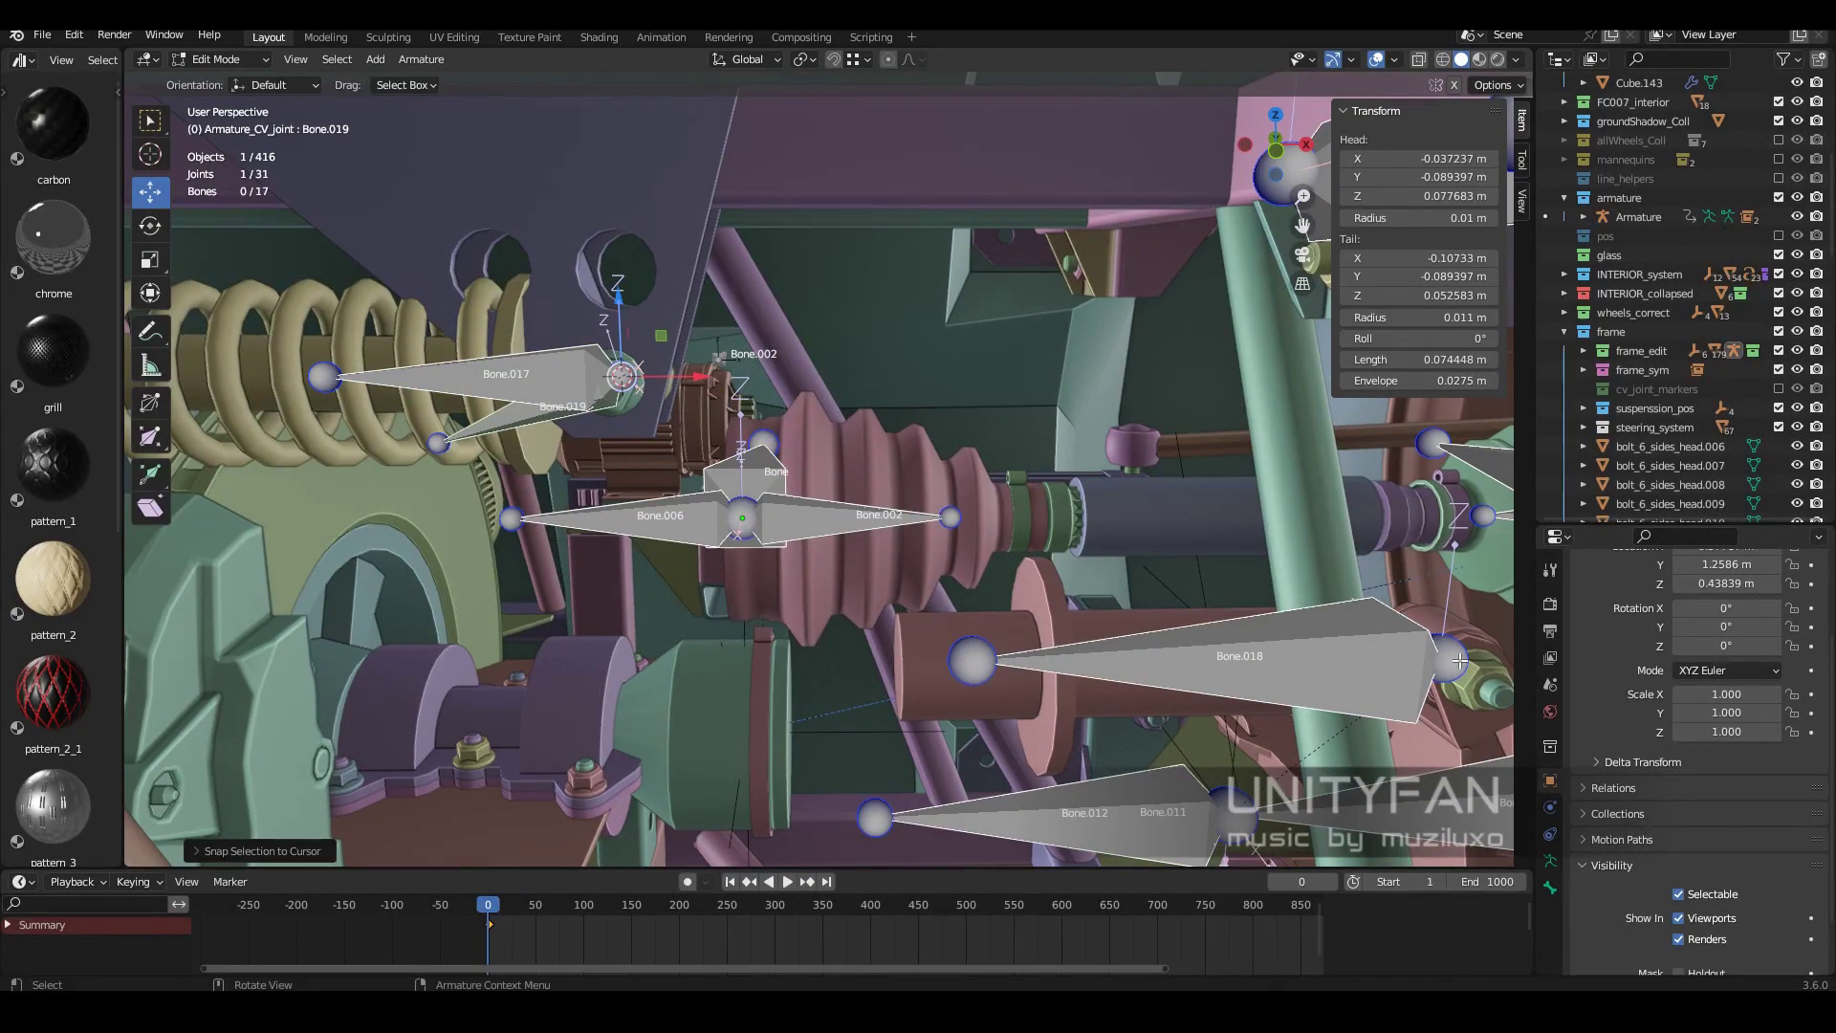
pyautogui.click(455, 455)
pyautogui.press('s')
pyautogui.press('Return')
# Shift Bone.019's head along X while viewing the bones from the front.
pyautogui.moveTo(765, 478)
pyautogui.mouseDown(button='middle')
pyautogui.moveTo(1009, 636)
pyautogui.moveTo(1027, 621)
pyautogui.mouseUp(button='middle')
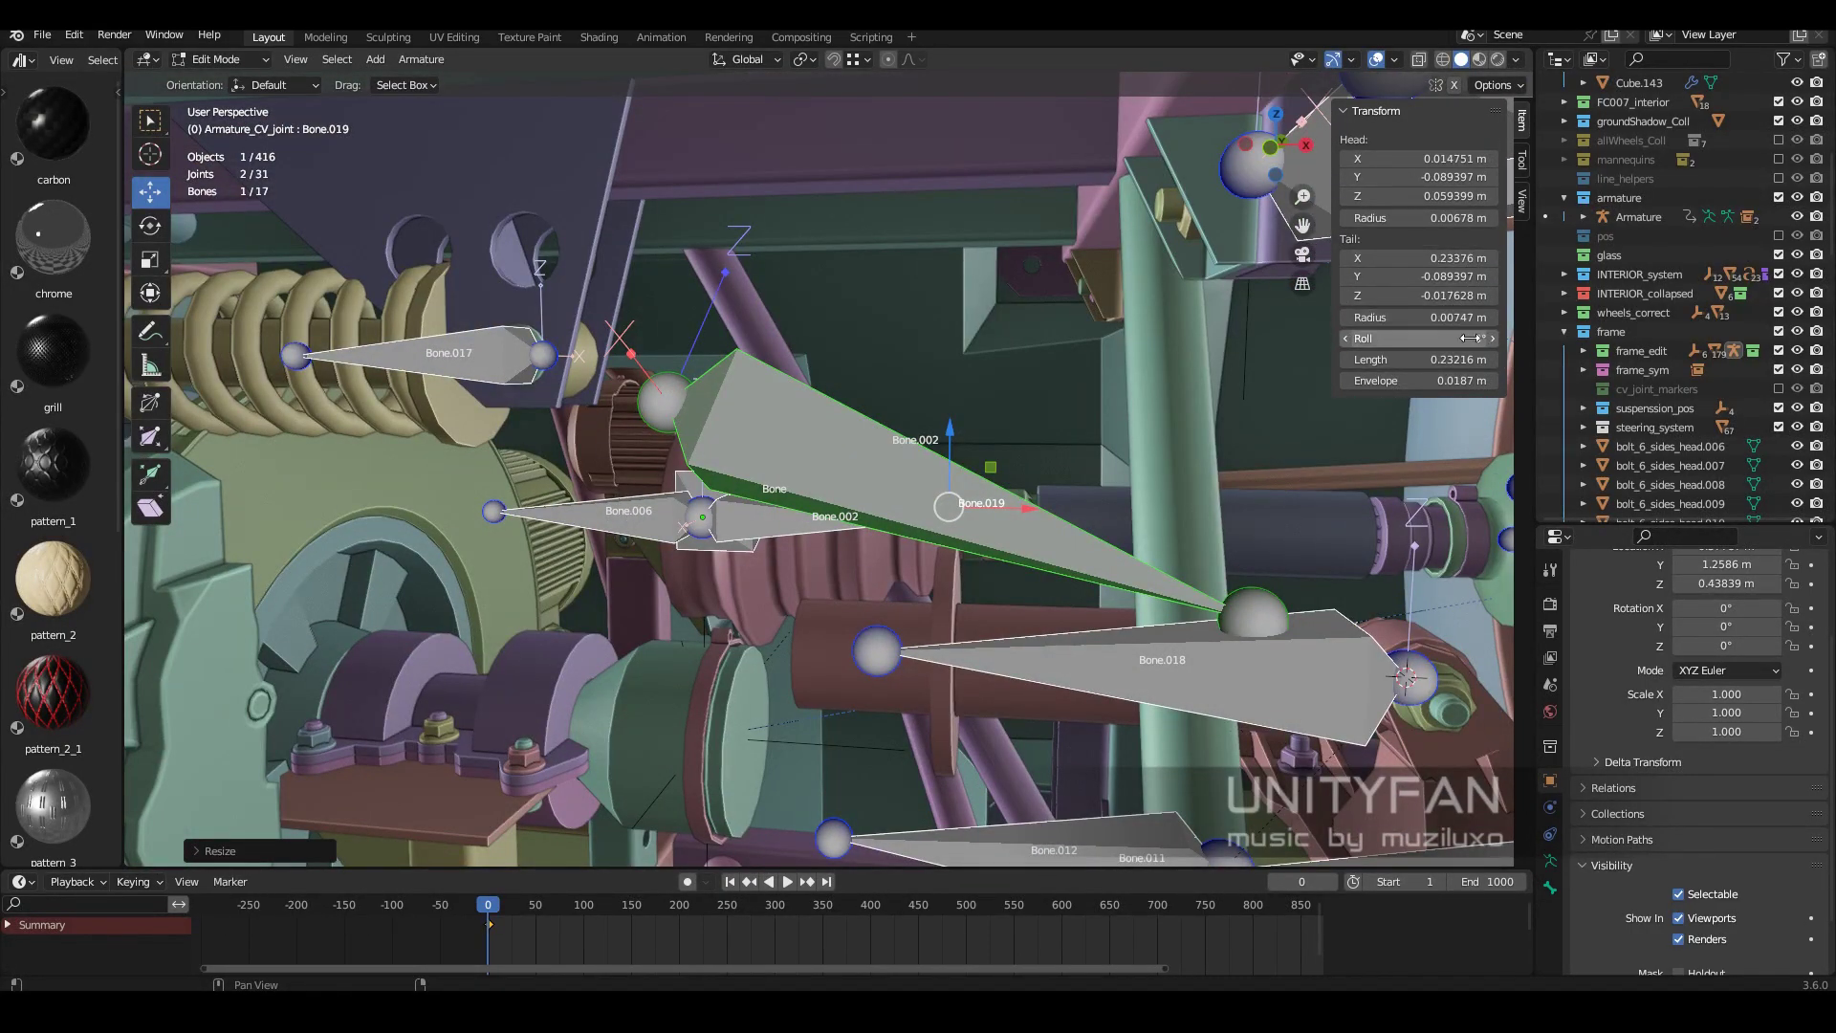
pyautogui.moveTo(1166, 378); pyautogui.dragTo(781, 60, button='middle')
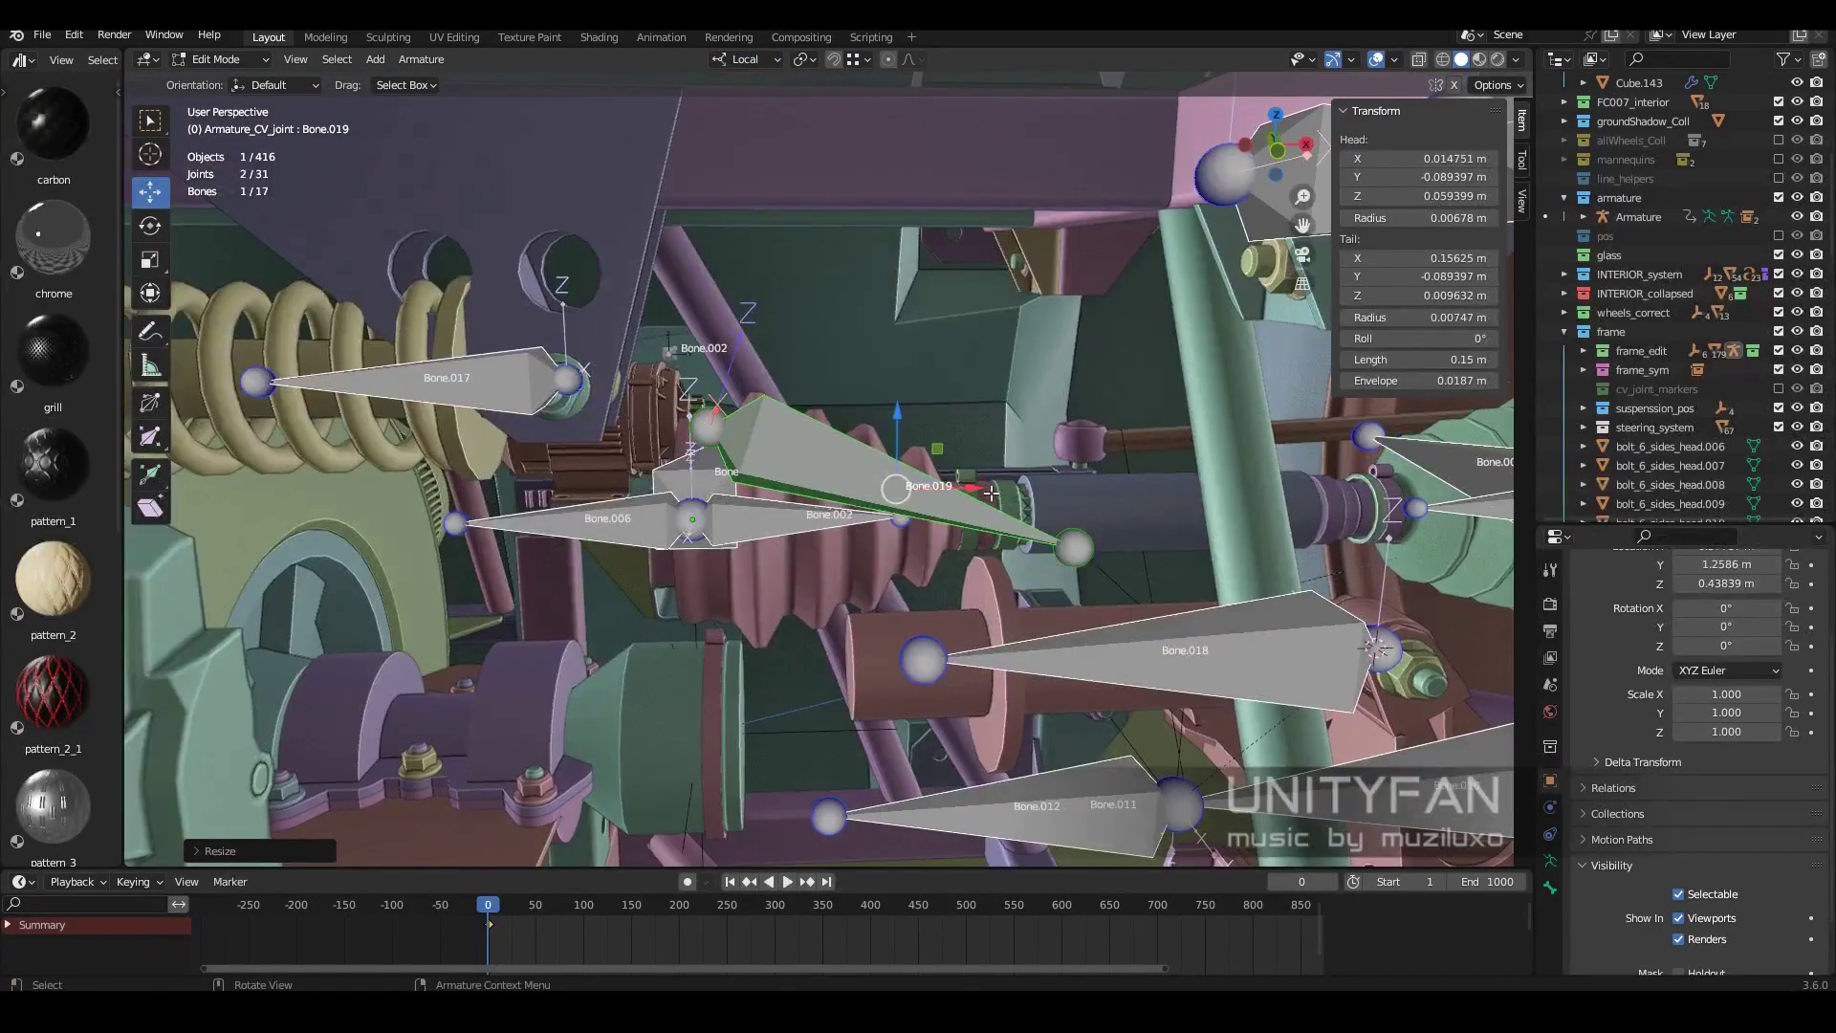
pyautogui.keyDown('alt'); pyautogui.moveTo(985, 495); pyautogui.dragTo(1459, 165, button='middle'); pyautogui.keyUp('alt')
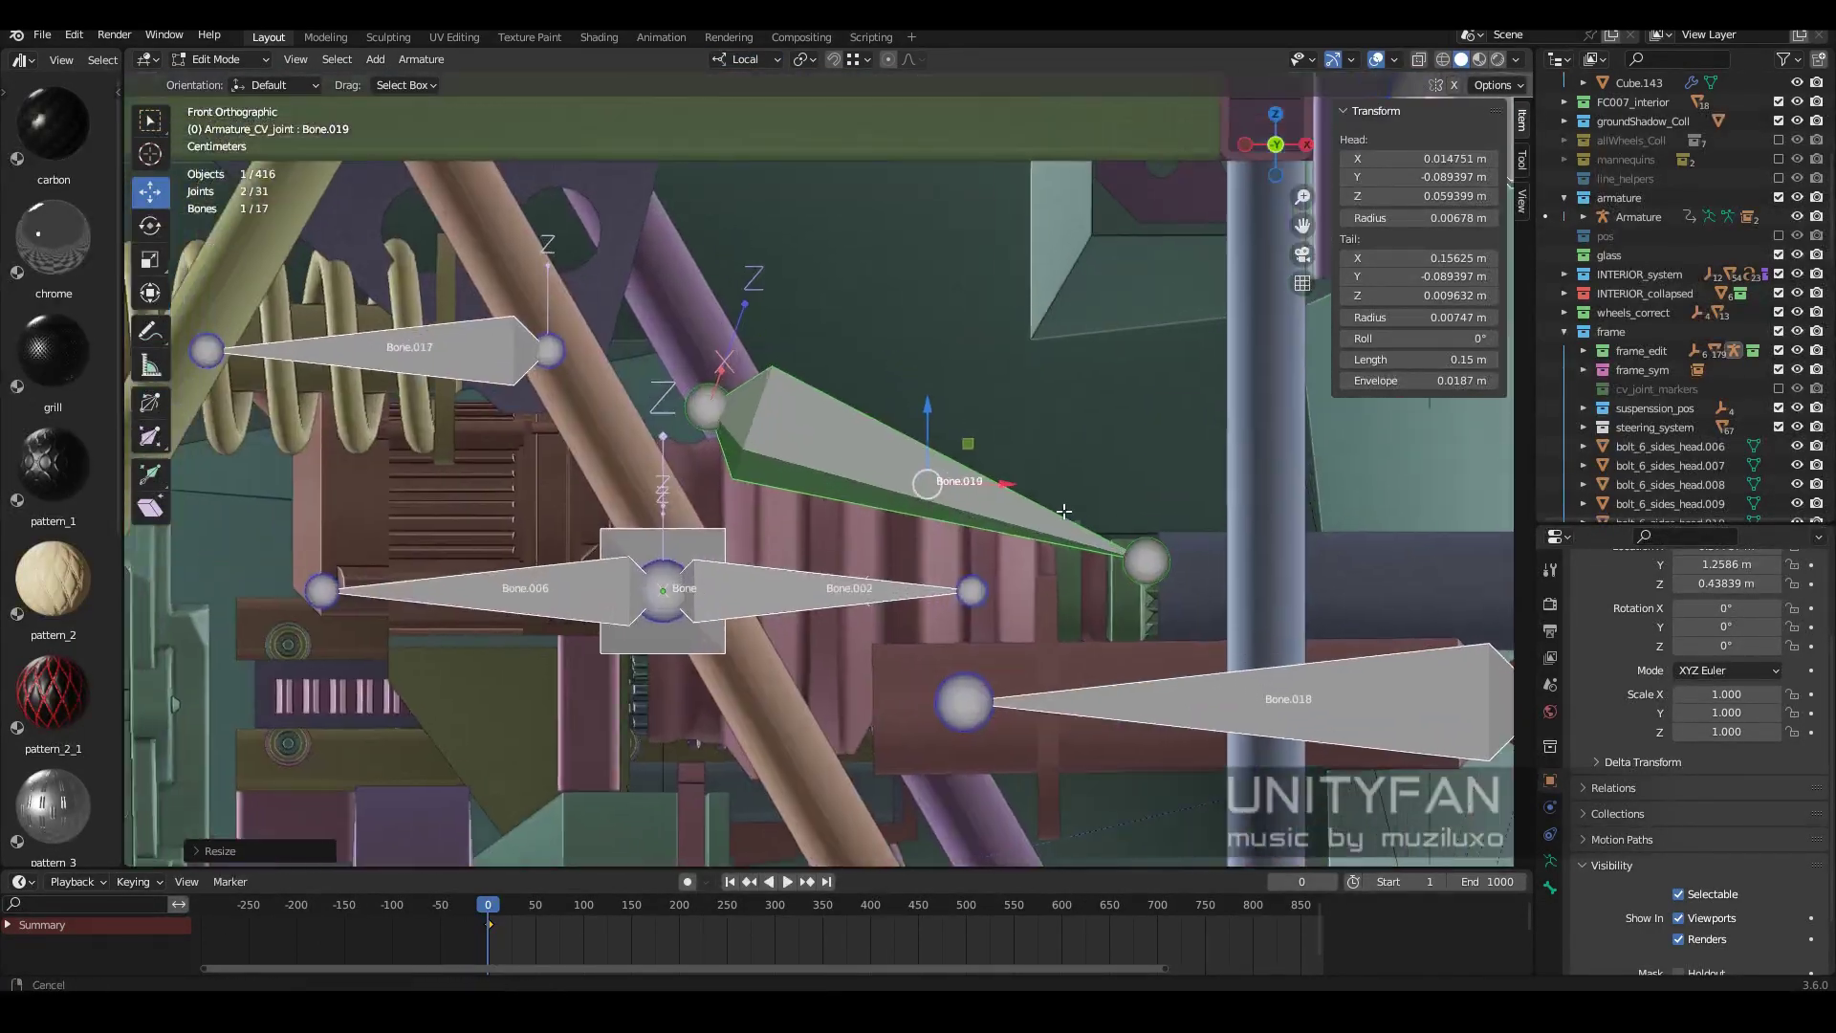
pyautogui.moveTo(1458, 165); pyautogui.dragTo(1511, 166)
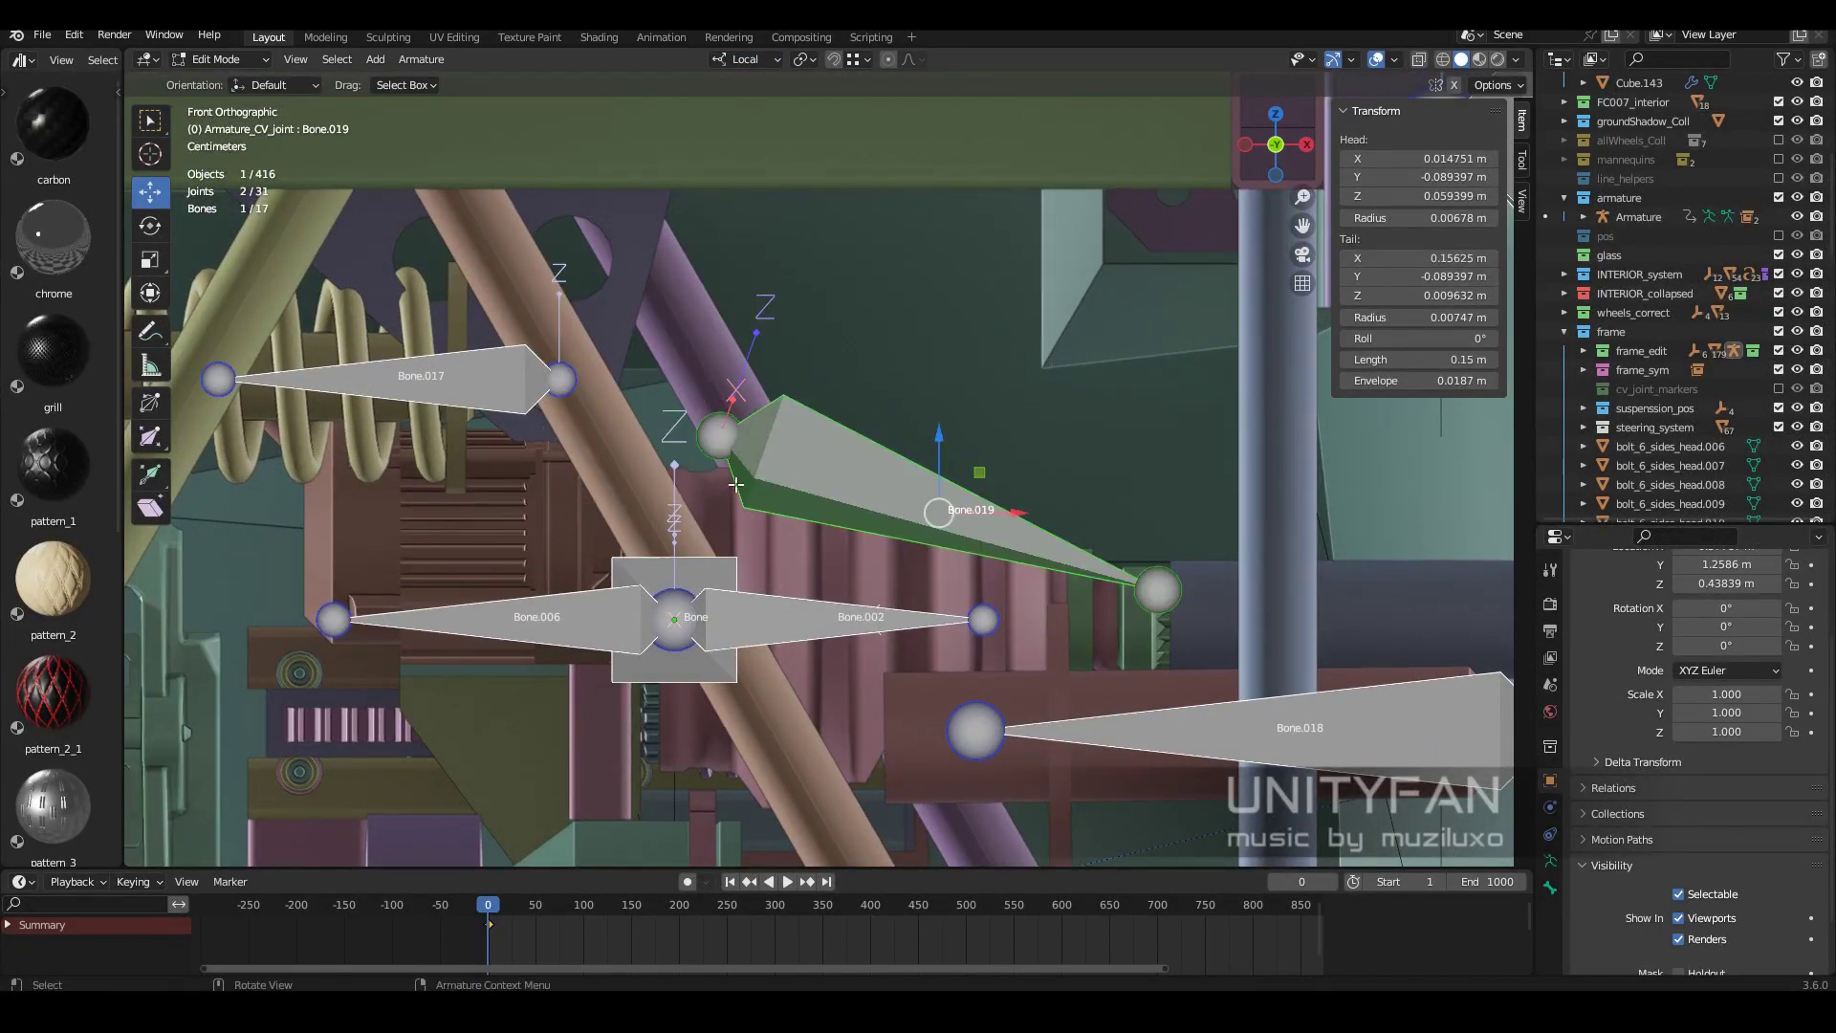
pyautogui.scroll(-2, 735, 484)
# Check the rig's object constraints and review it from the front in wireframe.
pyautogui.click(1551, 834)
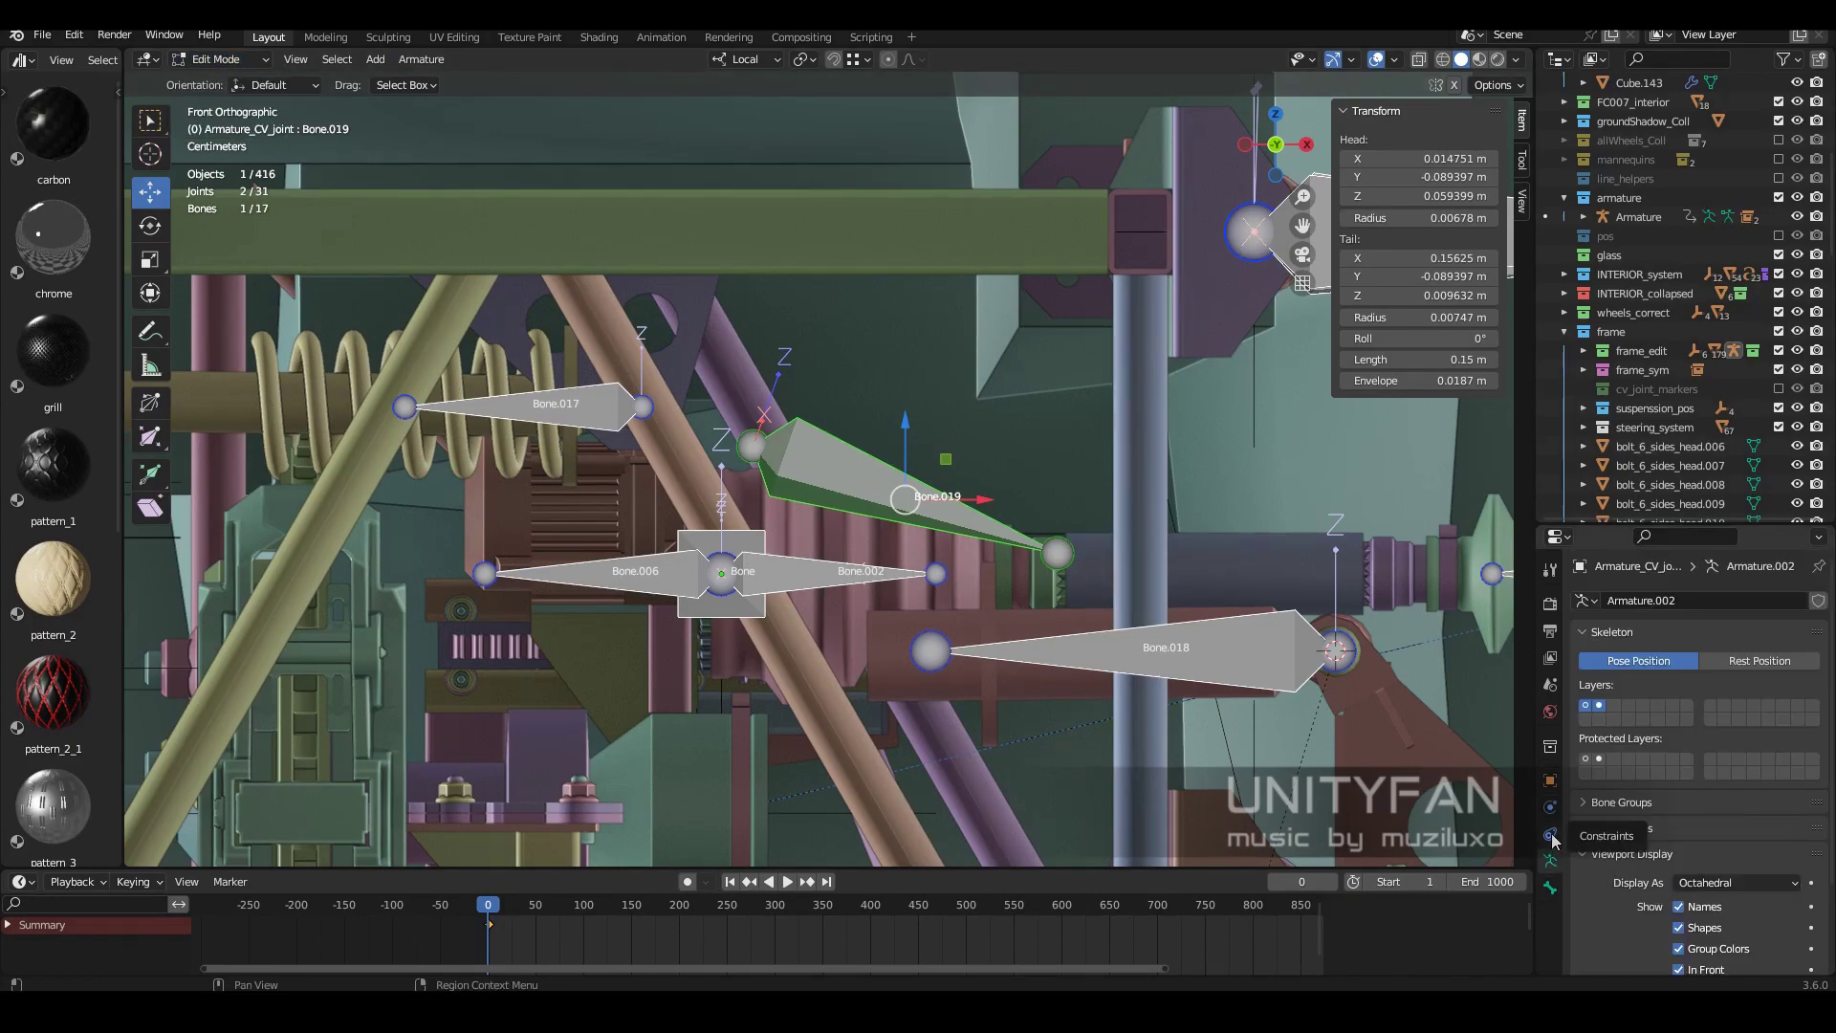
pyautogui.press('Tab')
pyautogui.moveTo(727, 478); pyautogui.dragTo(788, 483, button='middle')
pyautogui.press('KP_1')
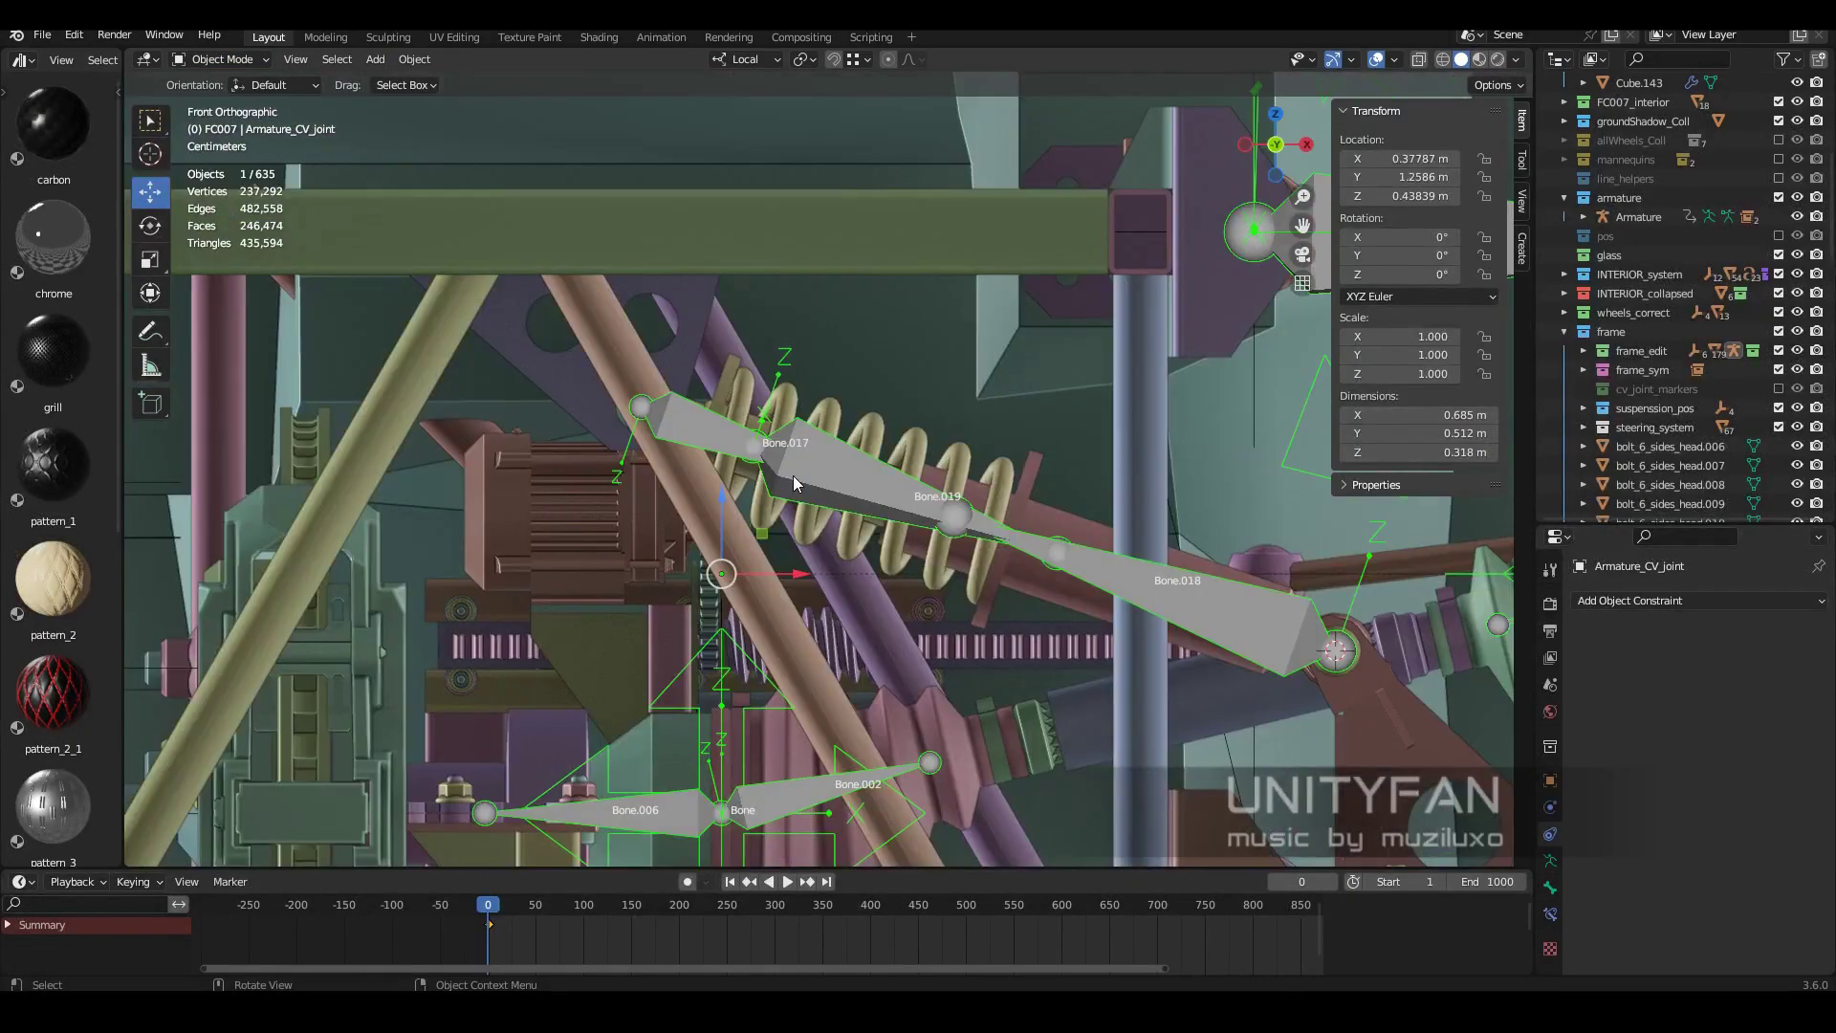
pyautogui.hotkey('shift', 'z')
pyautogui.press('Tab')
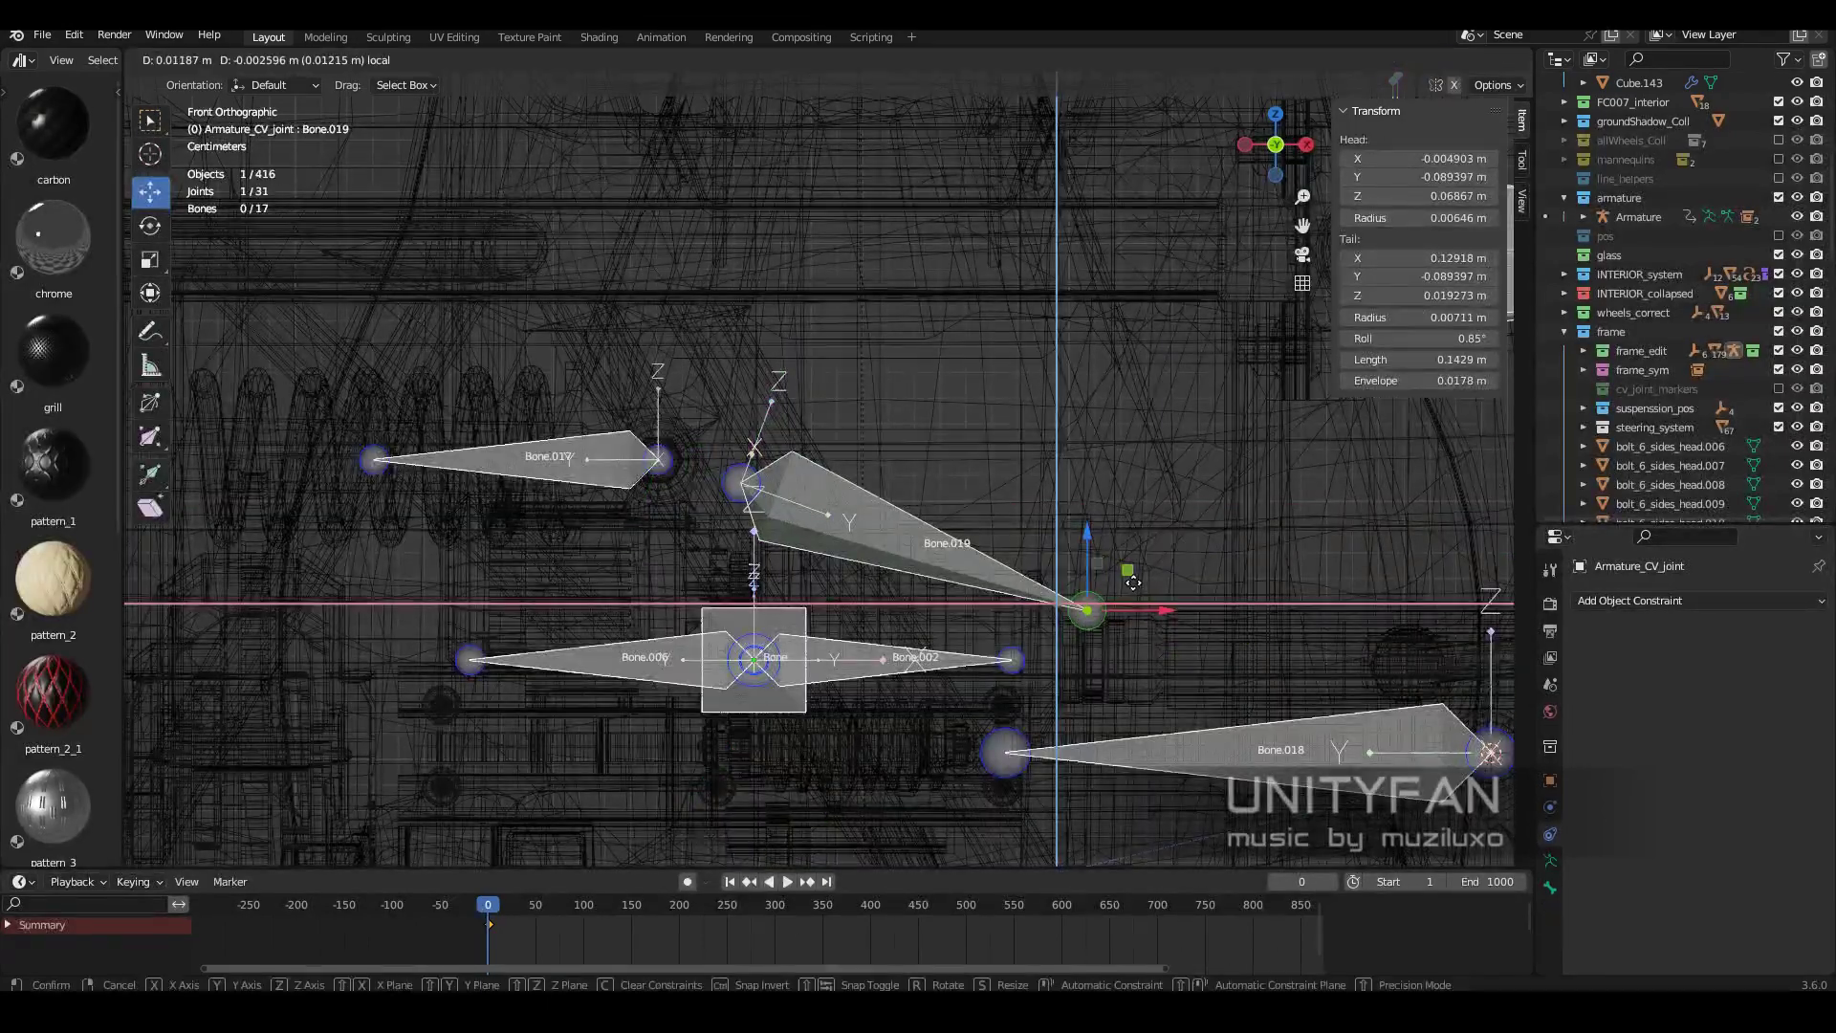
pyautogui.press('Tab')
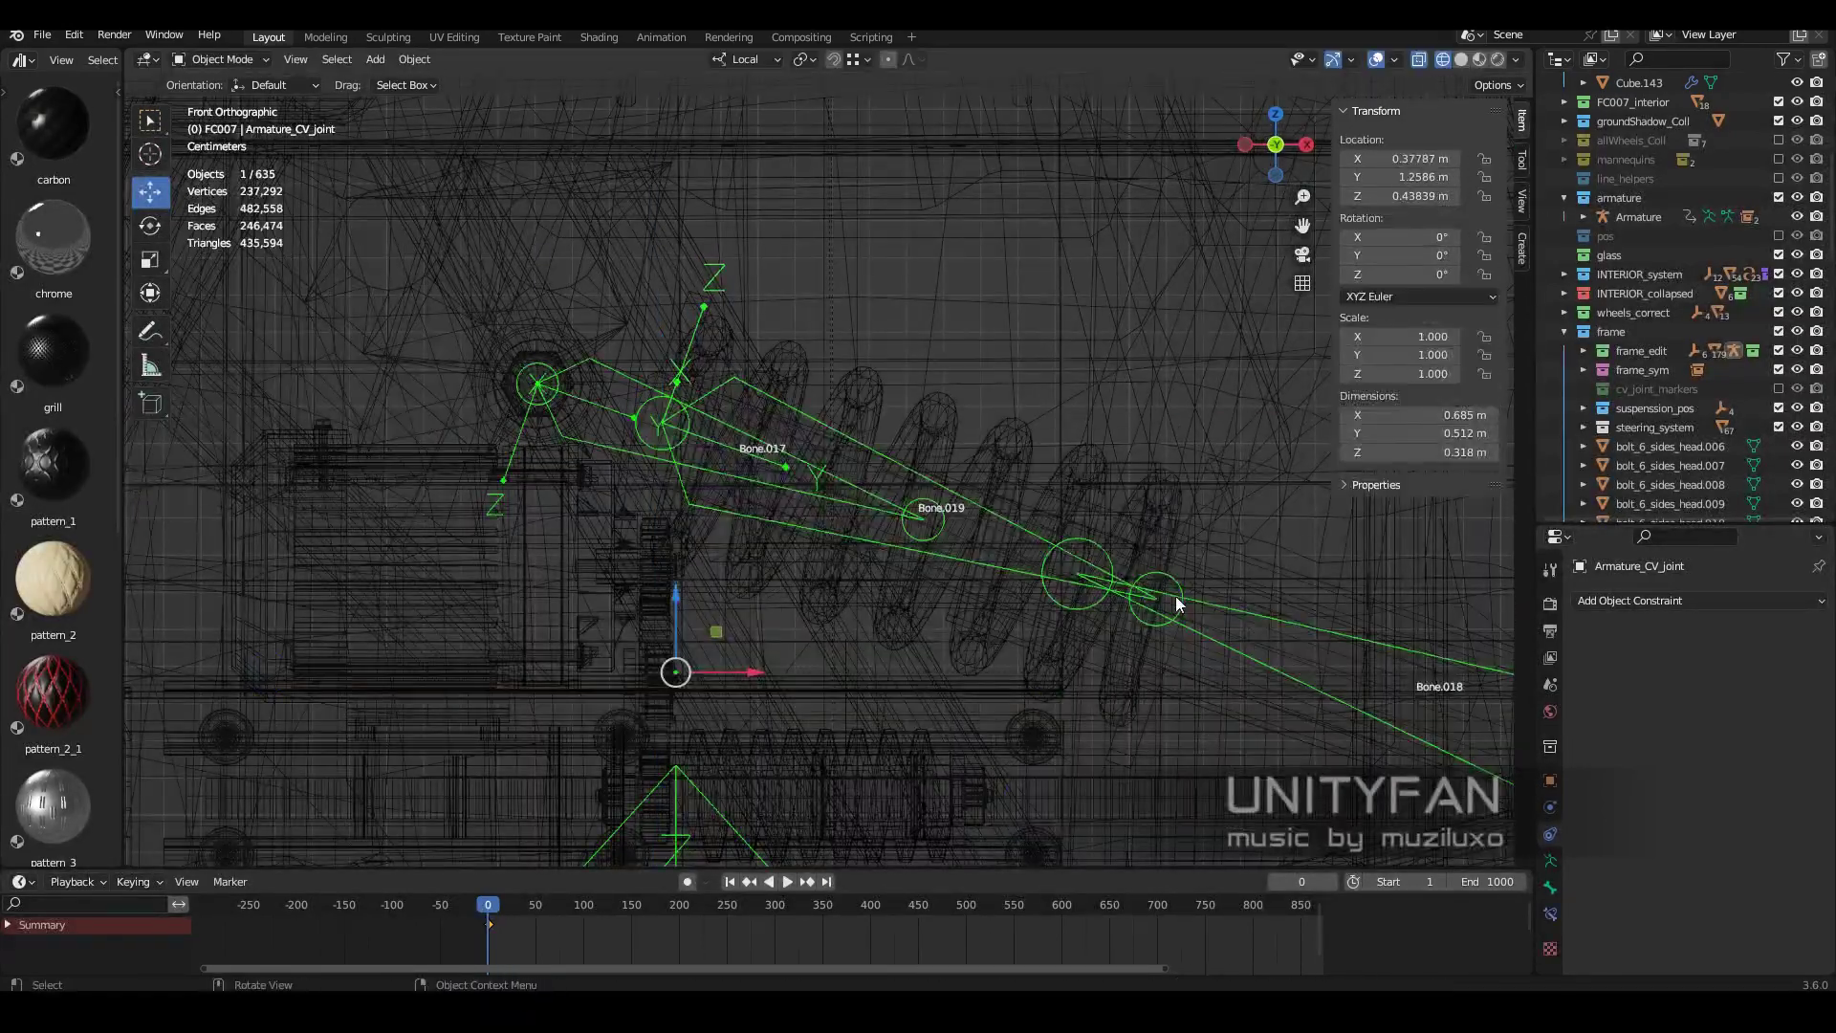
pyautogui.press('Tab')
pyautogui.press('Tab')
pyautogui.press('Tab')
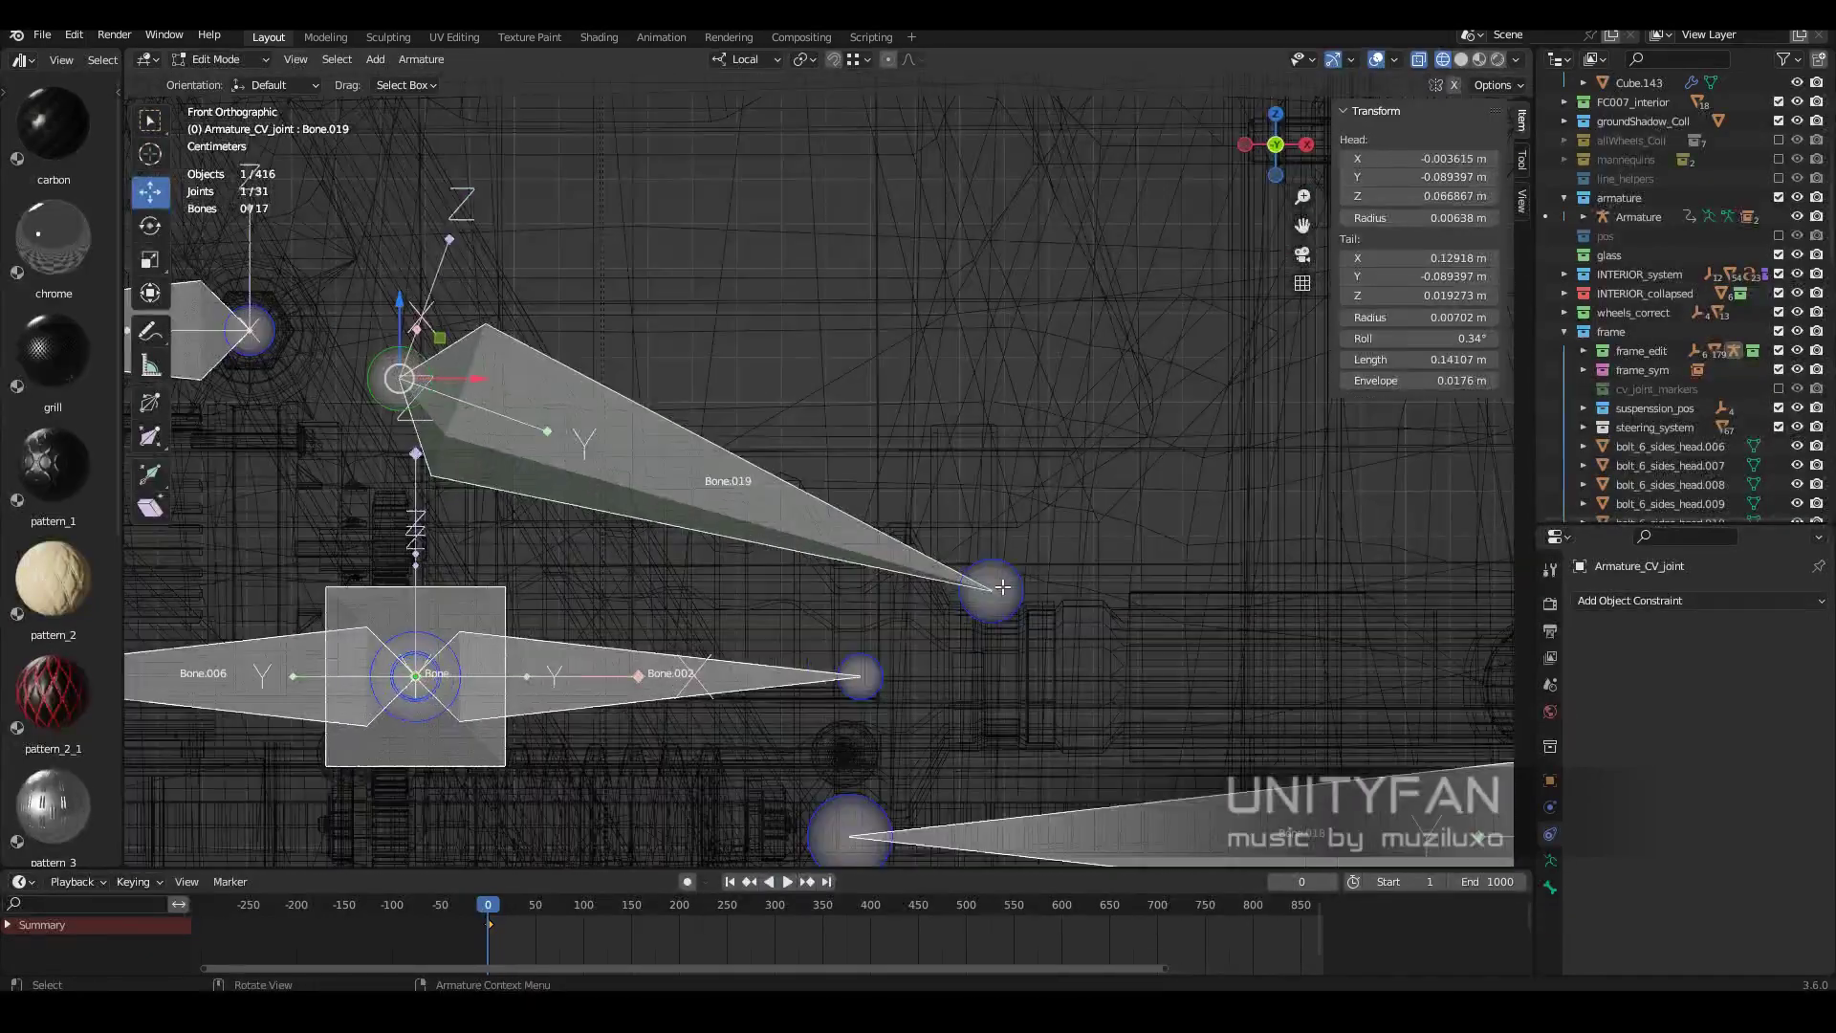
pyautogui.press('Tab')
pyautogui.press('Tab')
pyautogui.press('Tab')
pyautogui.scroll(2, 1020, 497)
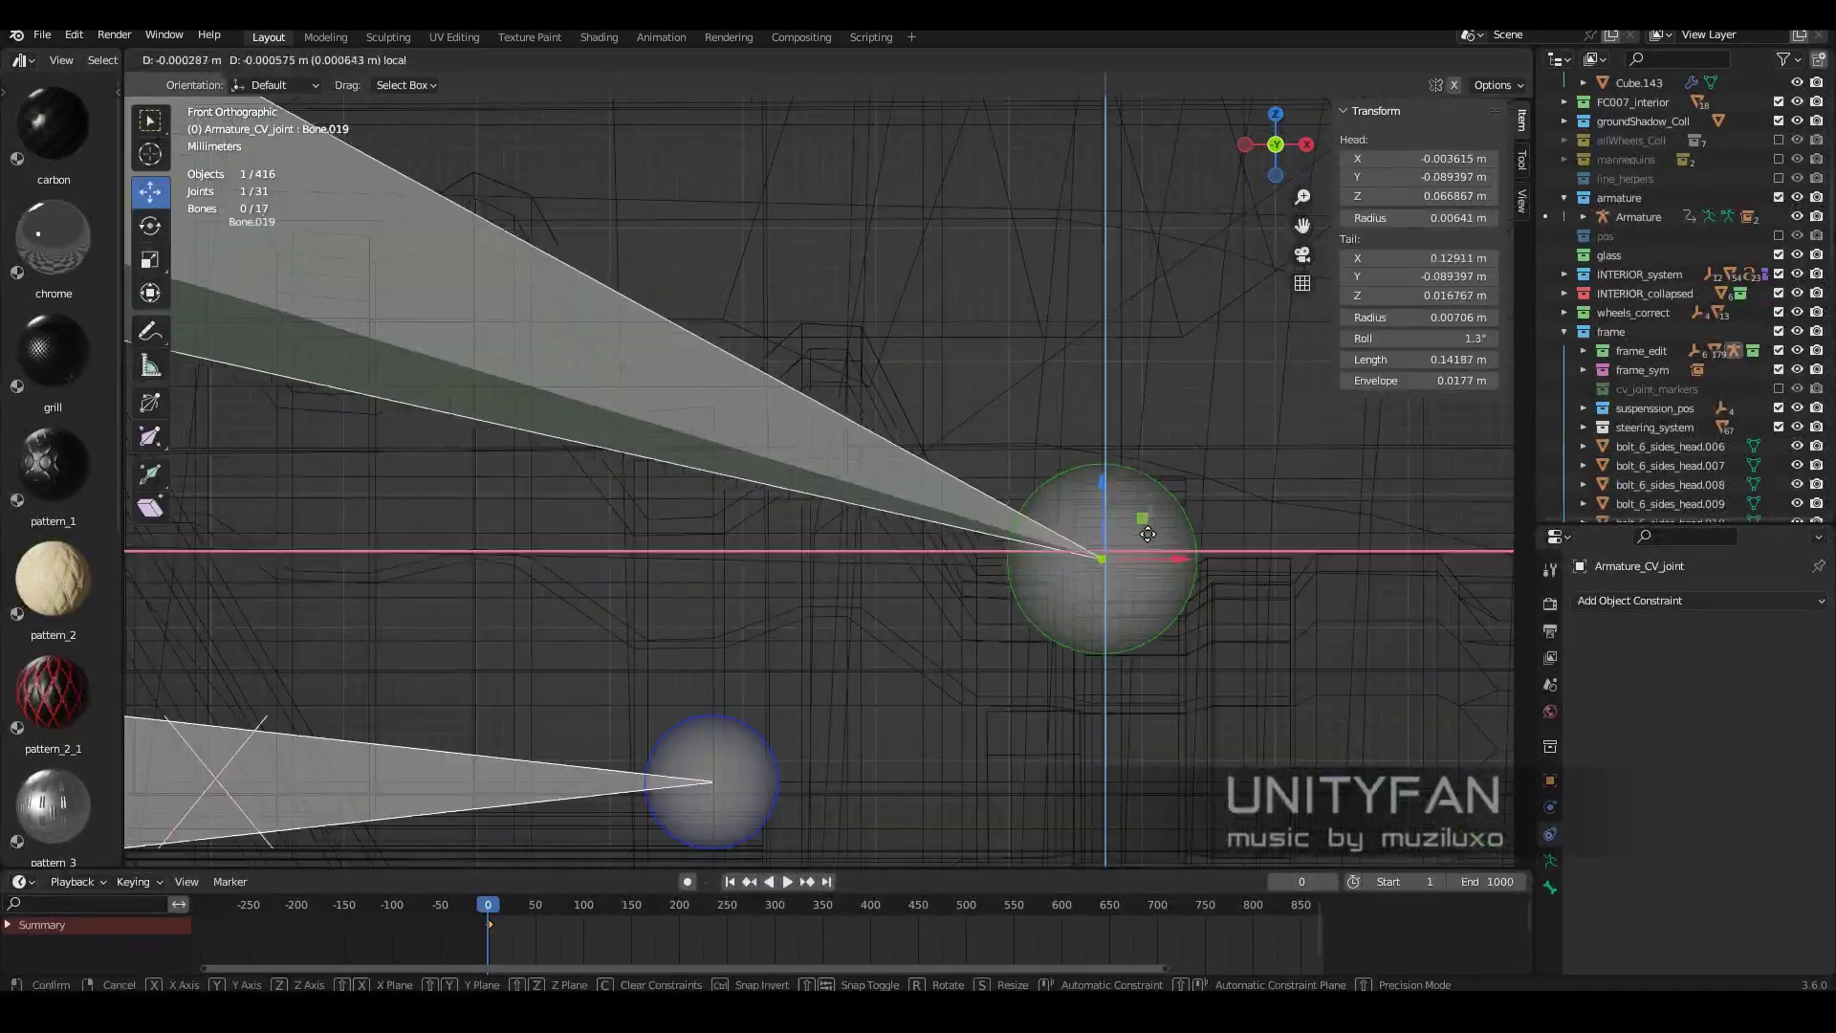
# Toggle the armature between Pose and Edit Mode, ending in Edit Mode via the mode dropdown.
pyautogui.hotkey('ctrl', 'Tab')
pyautogui.scroll(3, 687, 387)
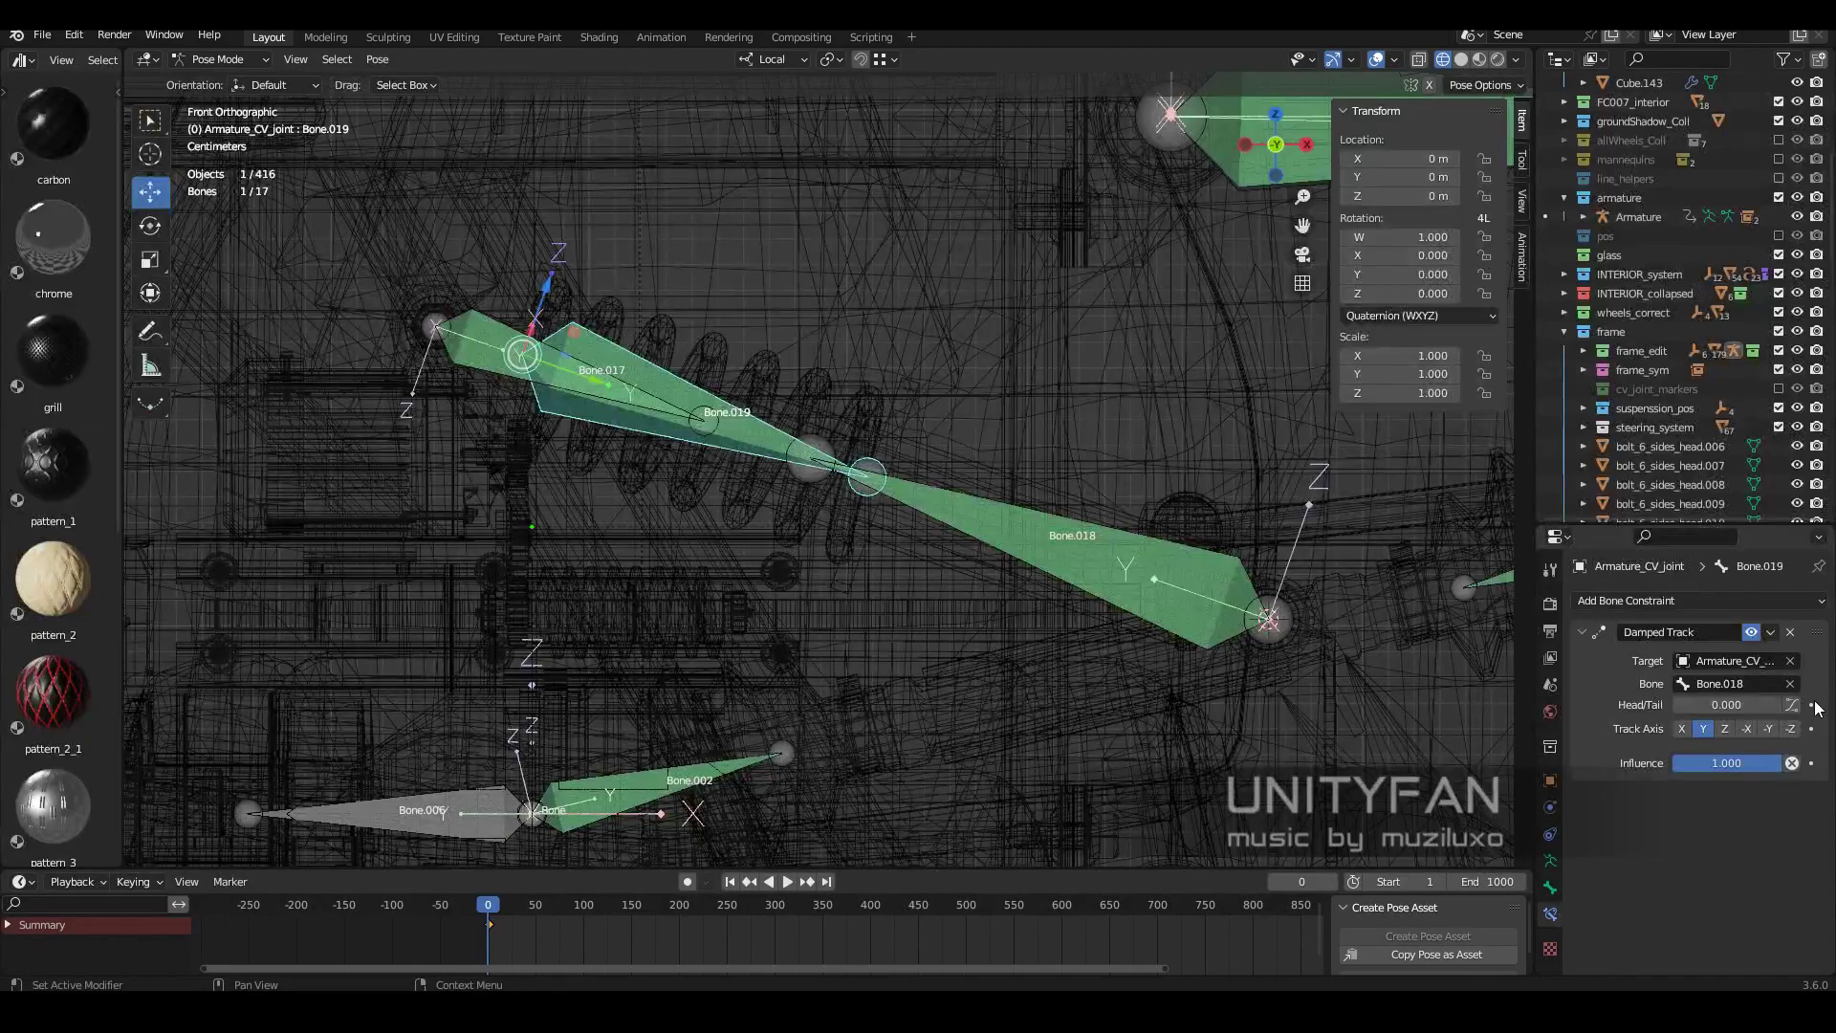
pyautogui.scroll(1, 909, 551)
pyautogui.scroll(2, 1007, 525)
pyautogui.press('Tab')
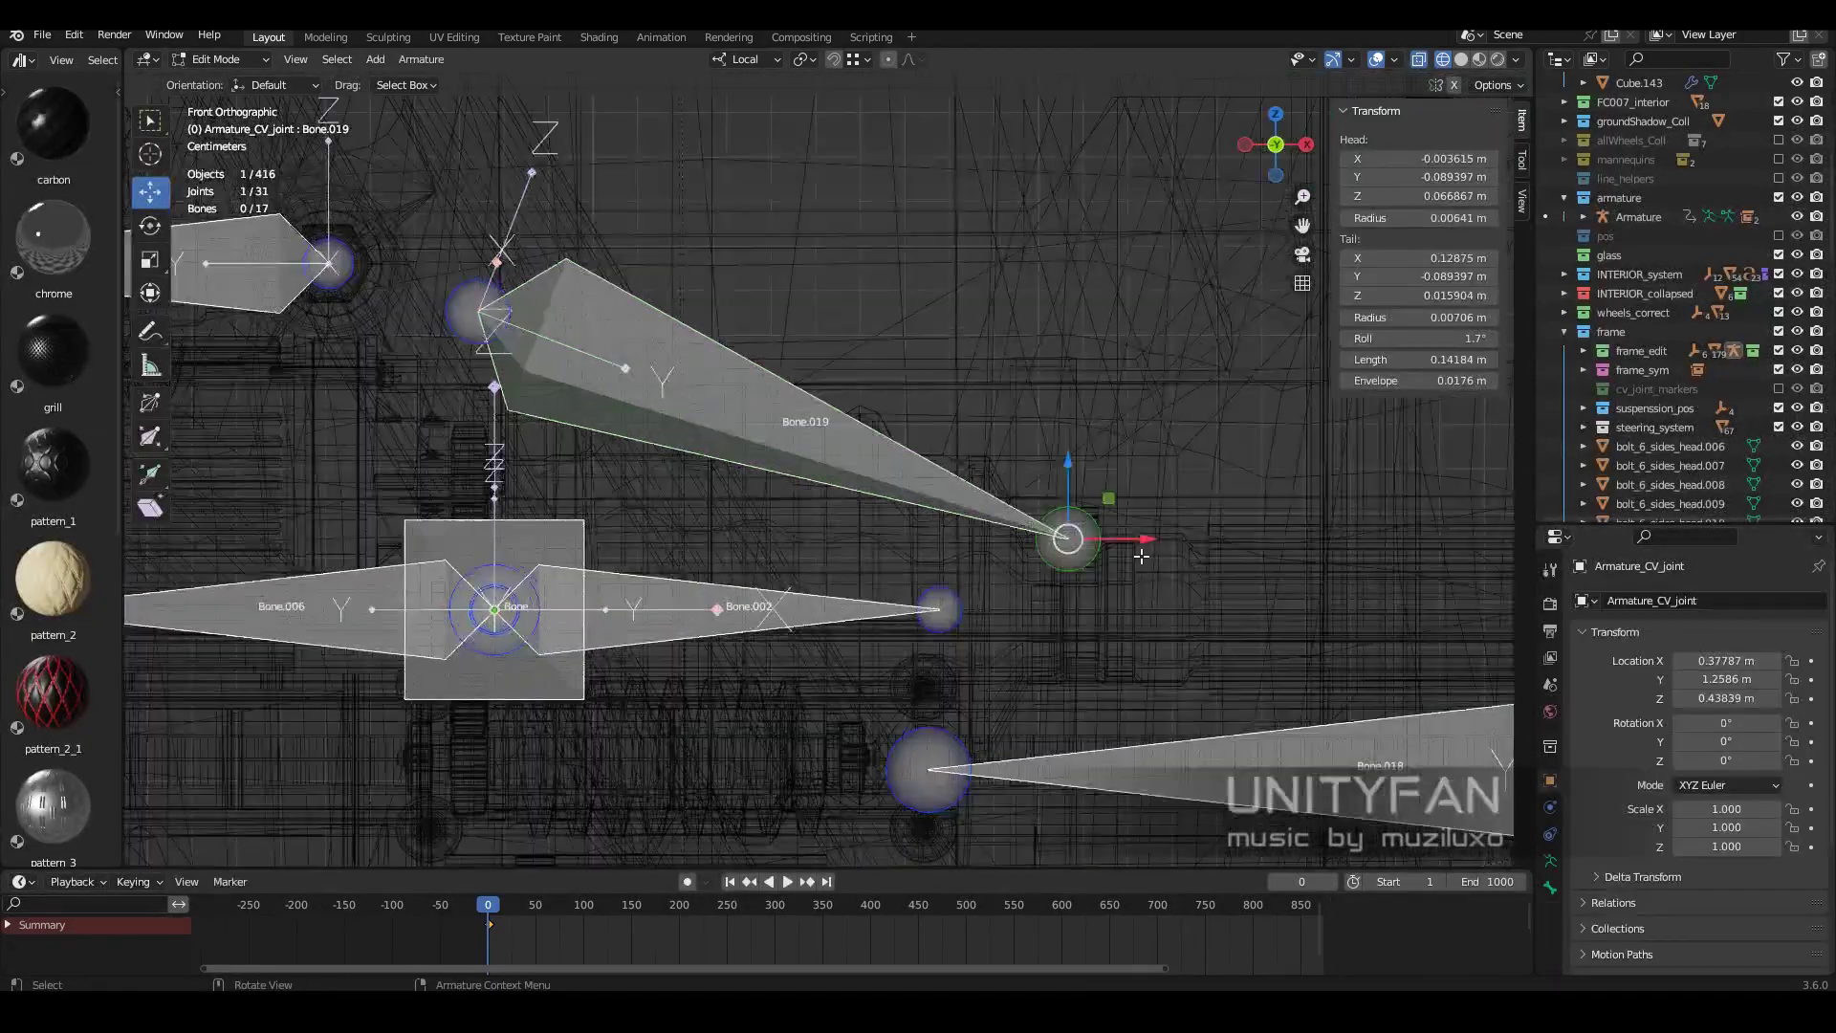
pyautogui.hotkey('ctrl', 'Tab')
pyautogui.press('Tab')
pyautogui.hotkey('ctrl', 'Tab')
pyautogui.scroll(-3, 755, 432)
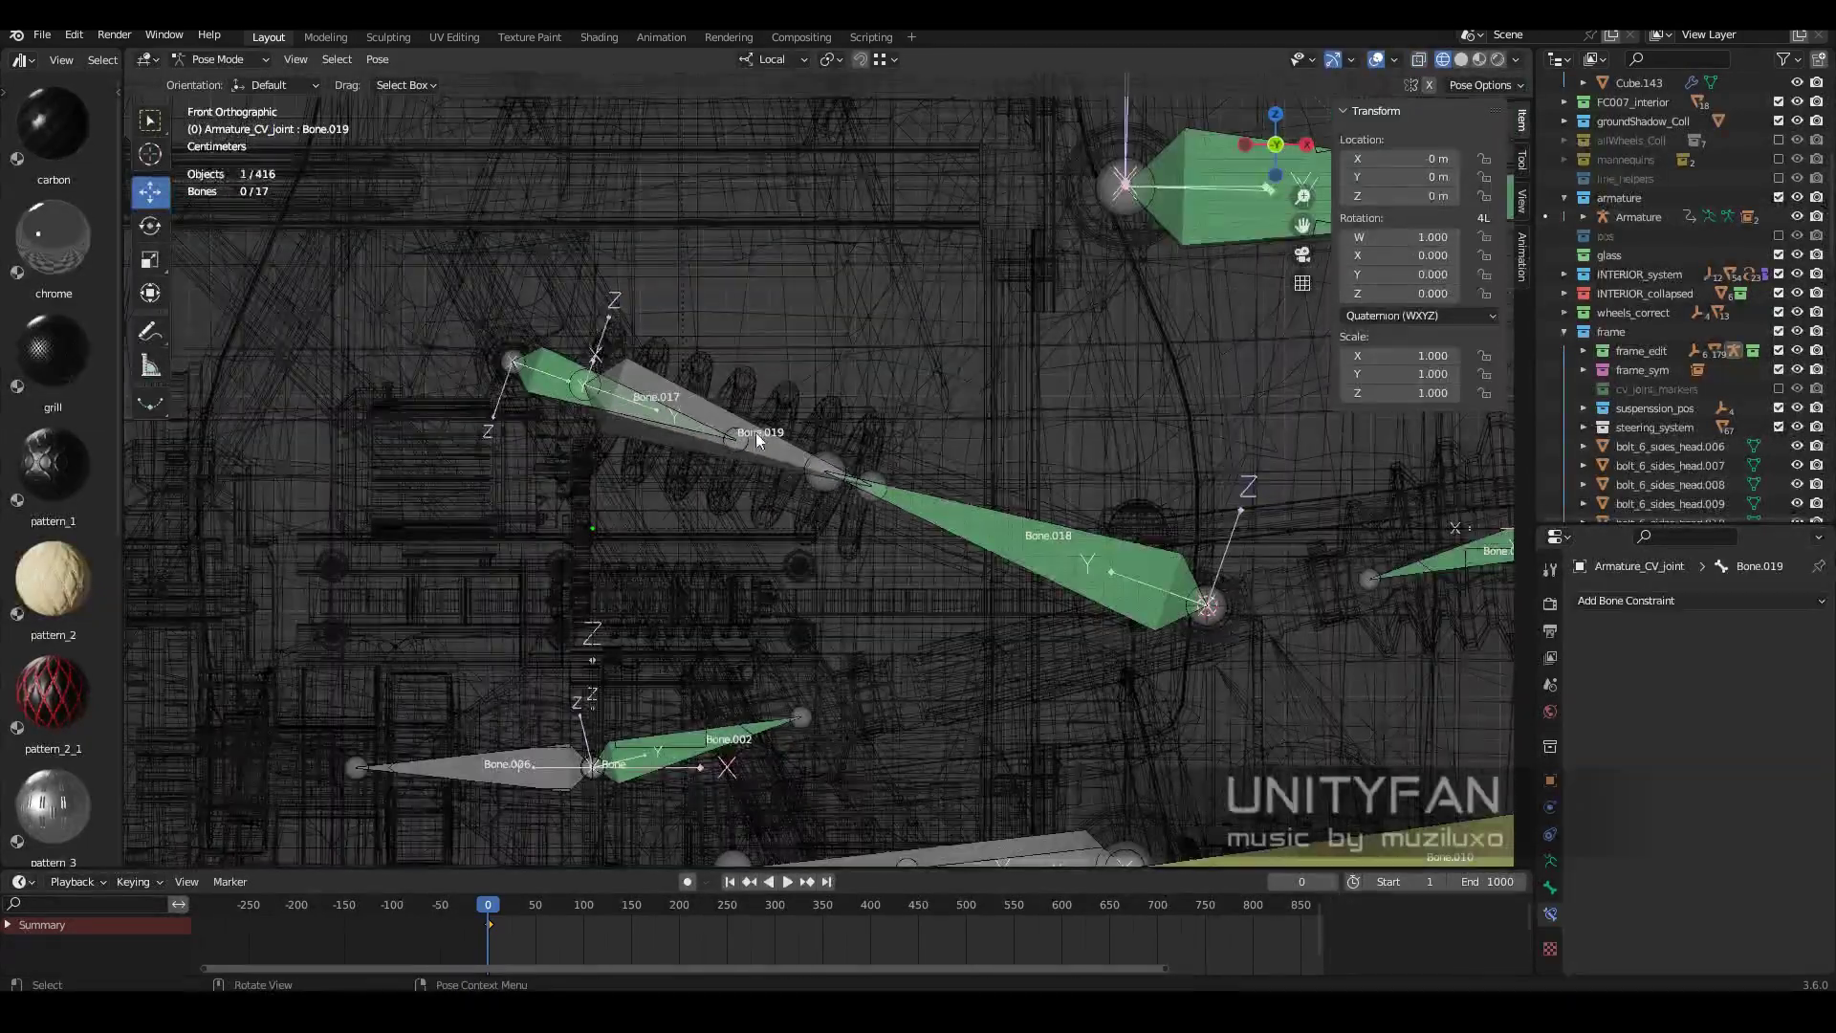
pyautogui.click(216, 102)
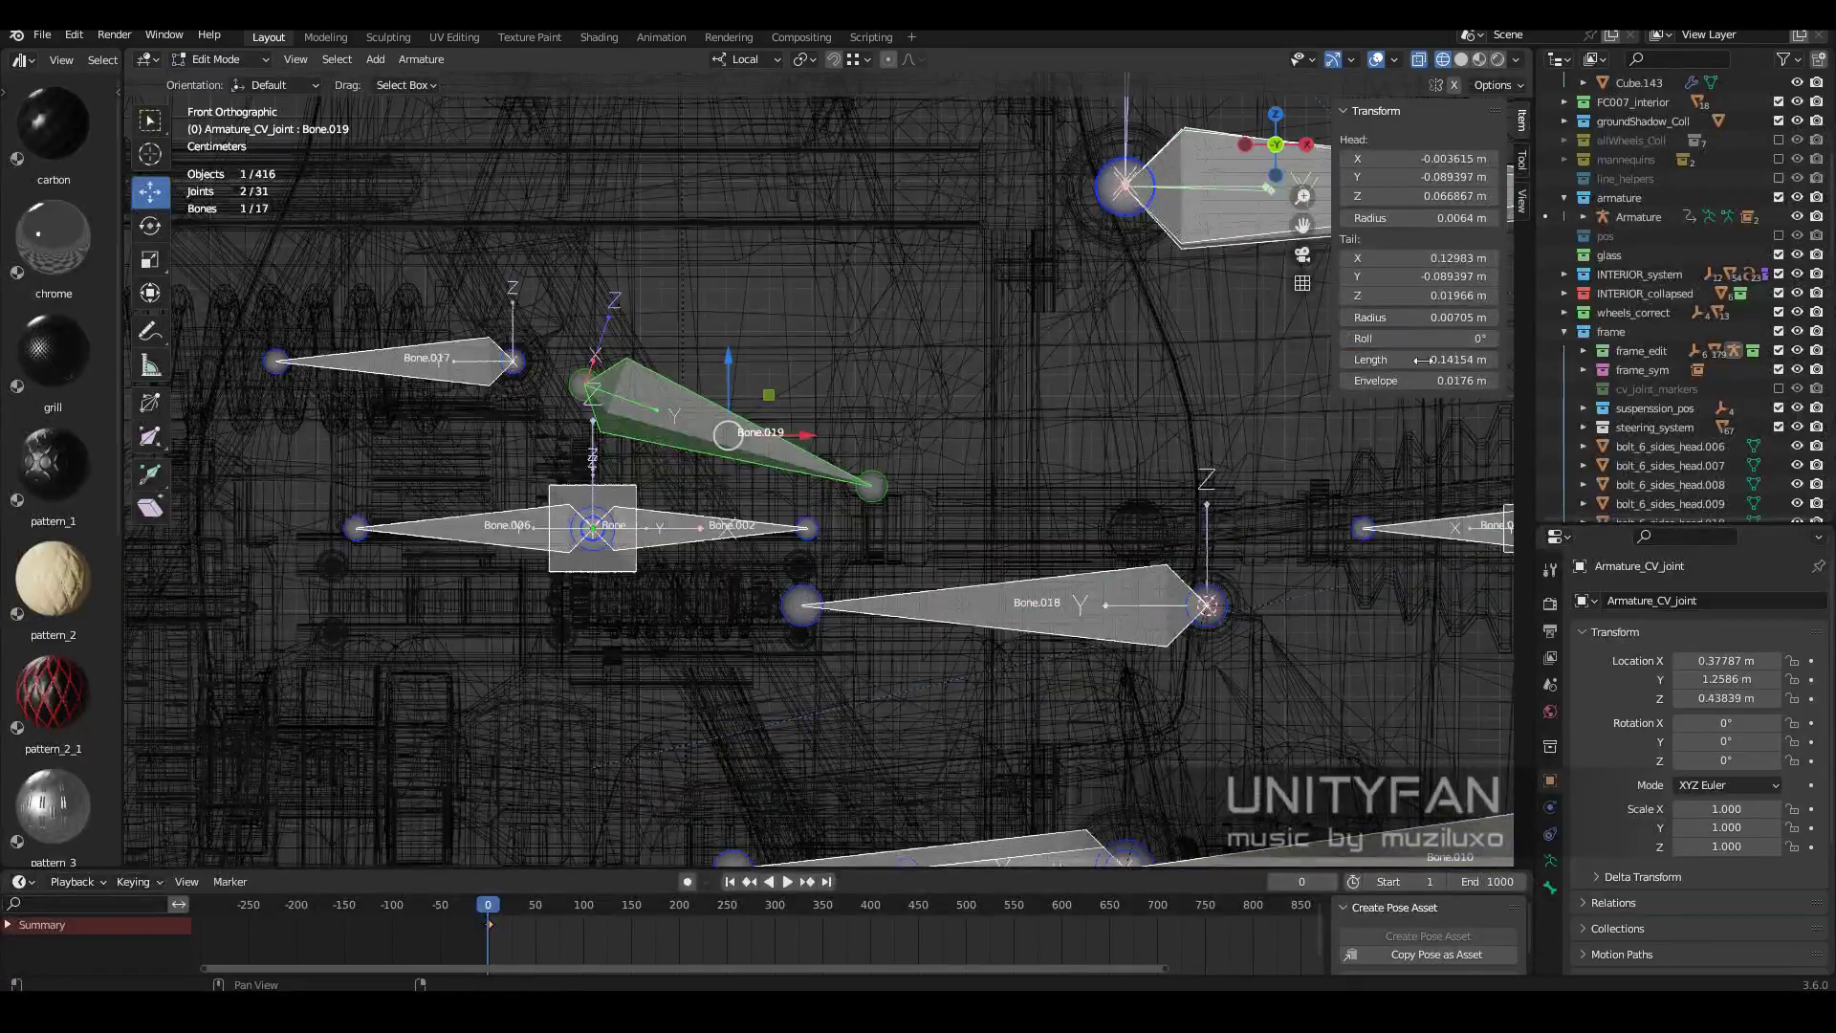
# Parent the selected bone, check Bone.017's constraint in Pose Mode, then return to Edit Mode.
pyautogui.moveTo(1422, 360); pyautogui.dragTo(922, 609, button='middle')
pyautogui.keyDown('shift'); pyautogui.moveTo(403, 381); pyautogui.dragTo(489, 415, button='middle'); pyautogui.keyUp('shift')
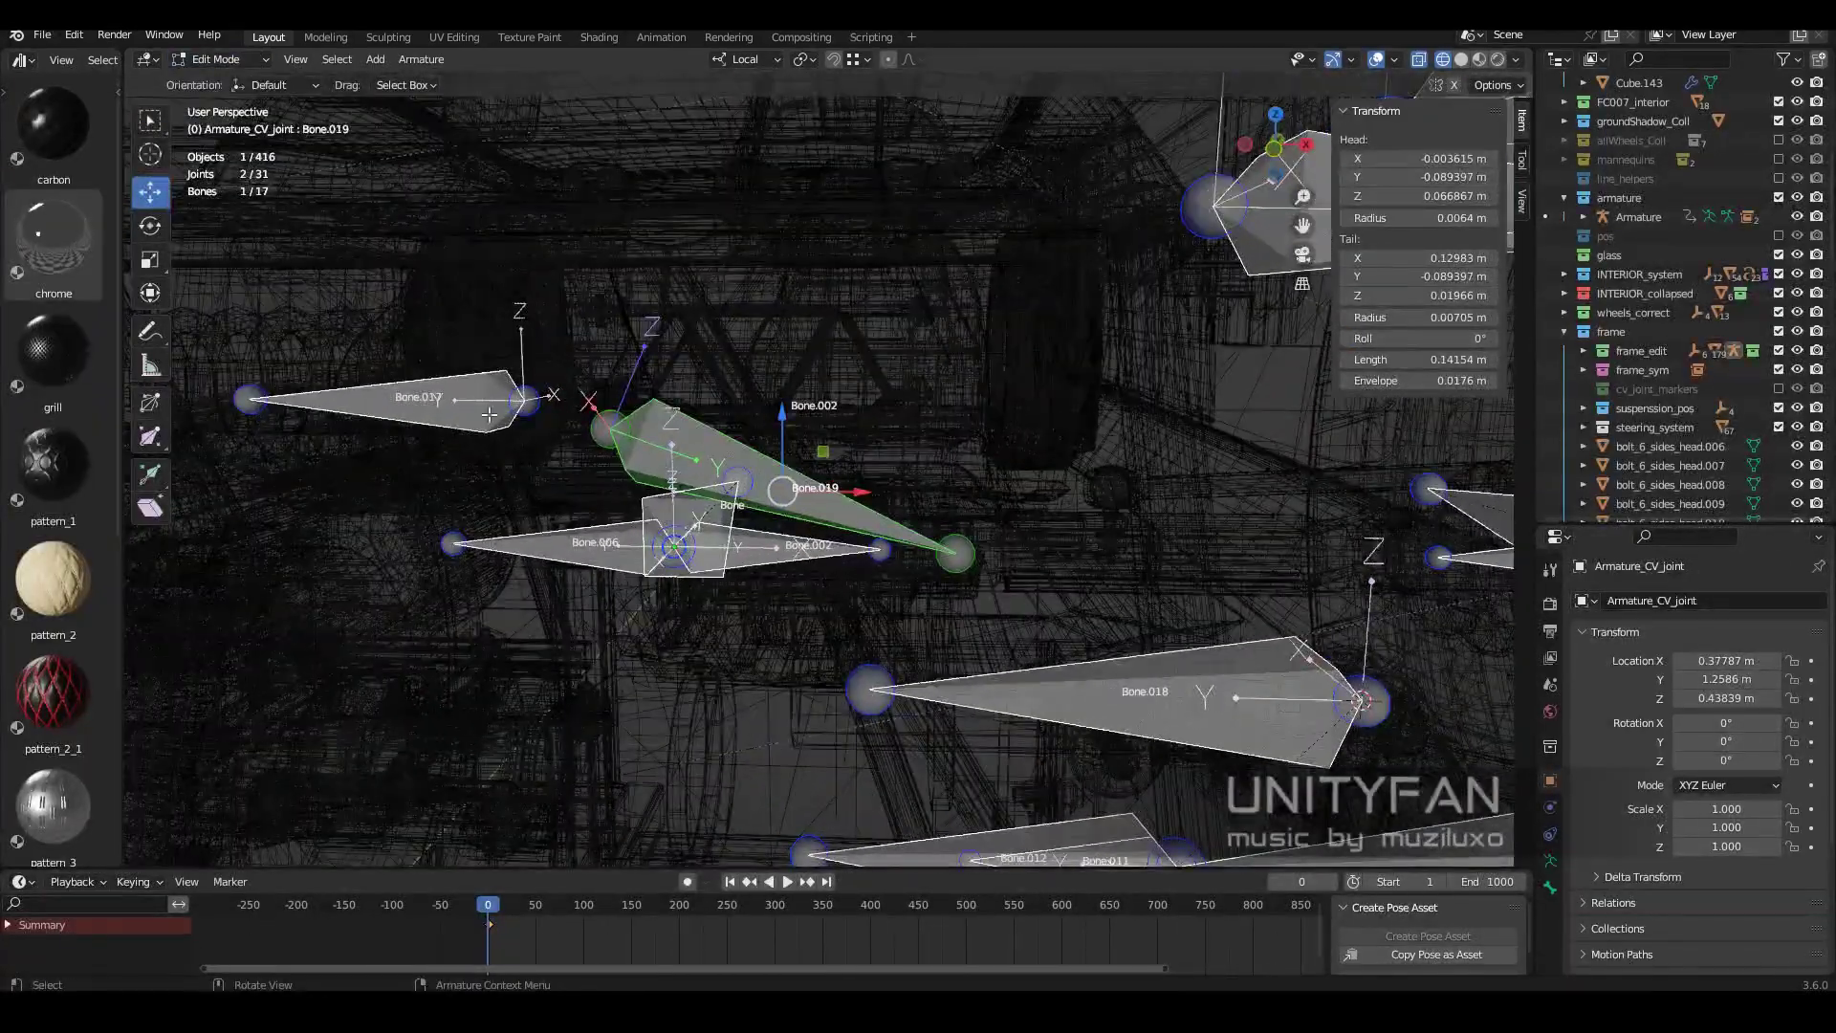
pyautogui.click(529, 427)
pyautogui.keyDown('shift'); pyautogui.moveTo(858, 549); pyautogui.dragTo(699, 445, button='middle'); pyautogui.keyUp('shift')
pyautogui.click(223, 123)
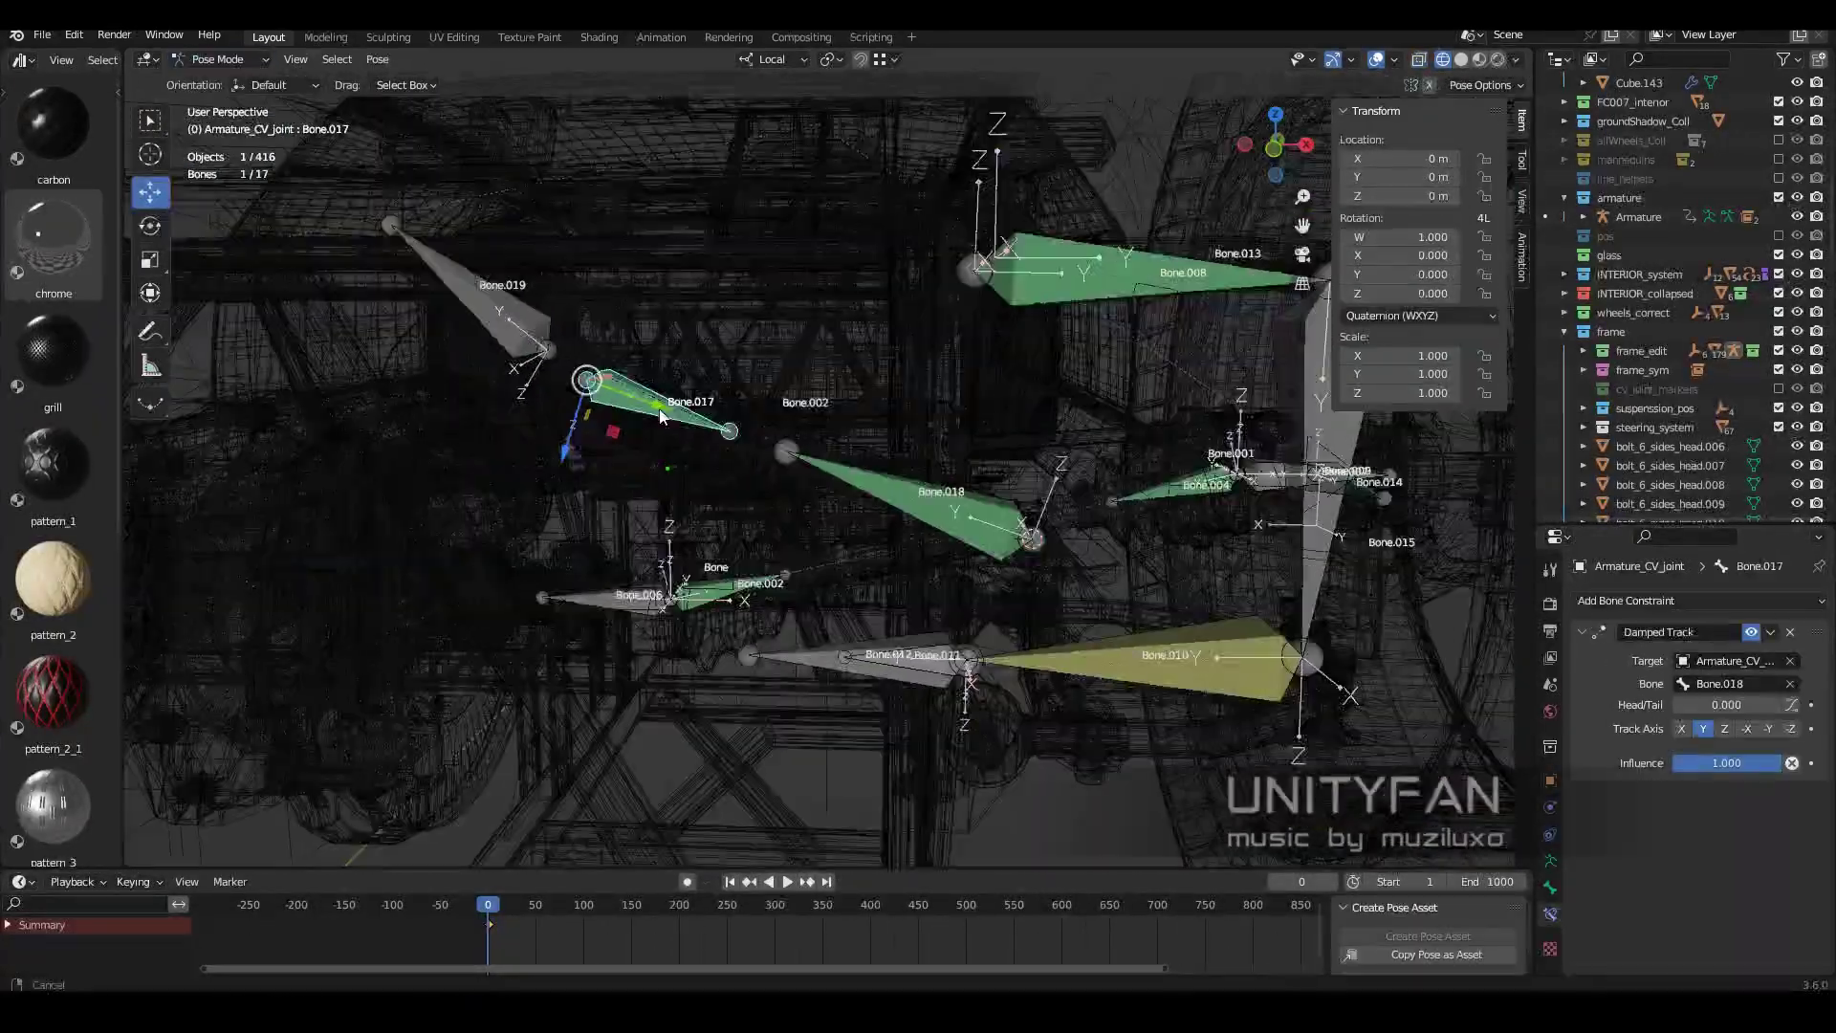
pyautogui.click(572, 360)
pyautogui.moveTo(382, 287)
pyautogui.mouseDown(button='middle')
pyautogui.moveTo(880, 478)
pyautogui.moveTo(670, 383)
pyautogui.moveTo(574, 364)
pyautogui.mouseUp(button='middle')
pyautogui.click(218, 60)
pyautogui.click(220, 102)
# In Front view, move Bone.019's tail to line it up with Bone.017 along the spring.
pyautogui.press('KP_1')
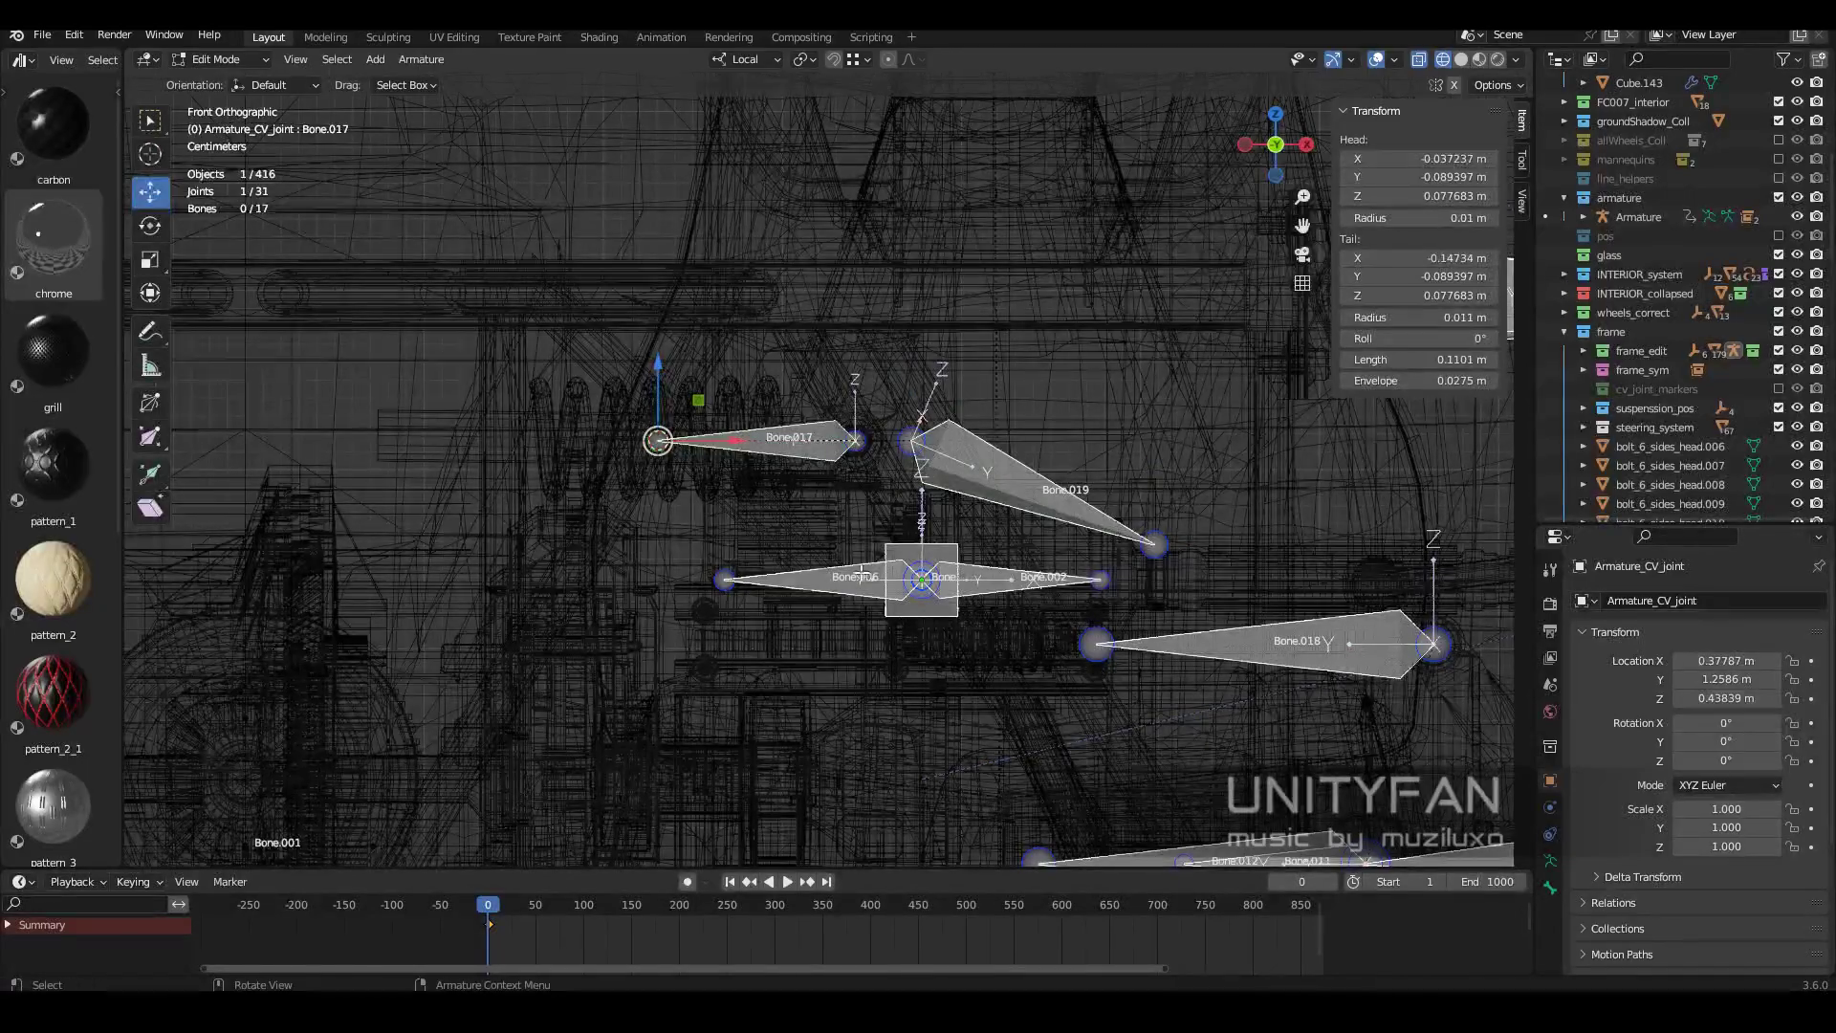
pyautogui.scroll(2, 861, 574)
pyautogui.click(1296, 577)
pyautogui.keyDown('shift'); pyautogui.moveTo(864, 437); pyautogui.dragTo(954, 465, button='middle'); pyautogui.keyUp('shift')
pyautogui.scroll(1, 571, 507)
pyautogui.scroll(1, 571, 514)
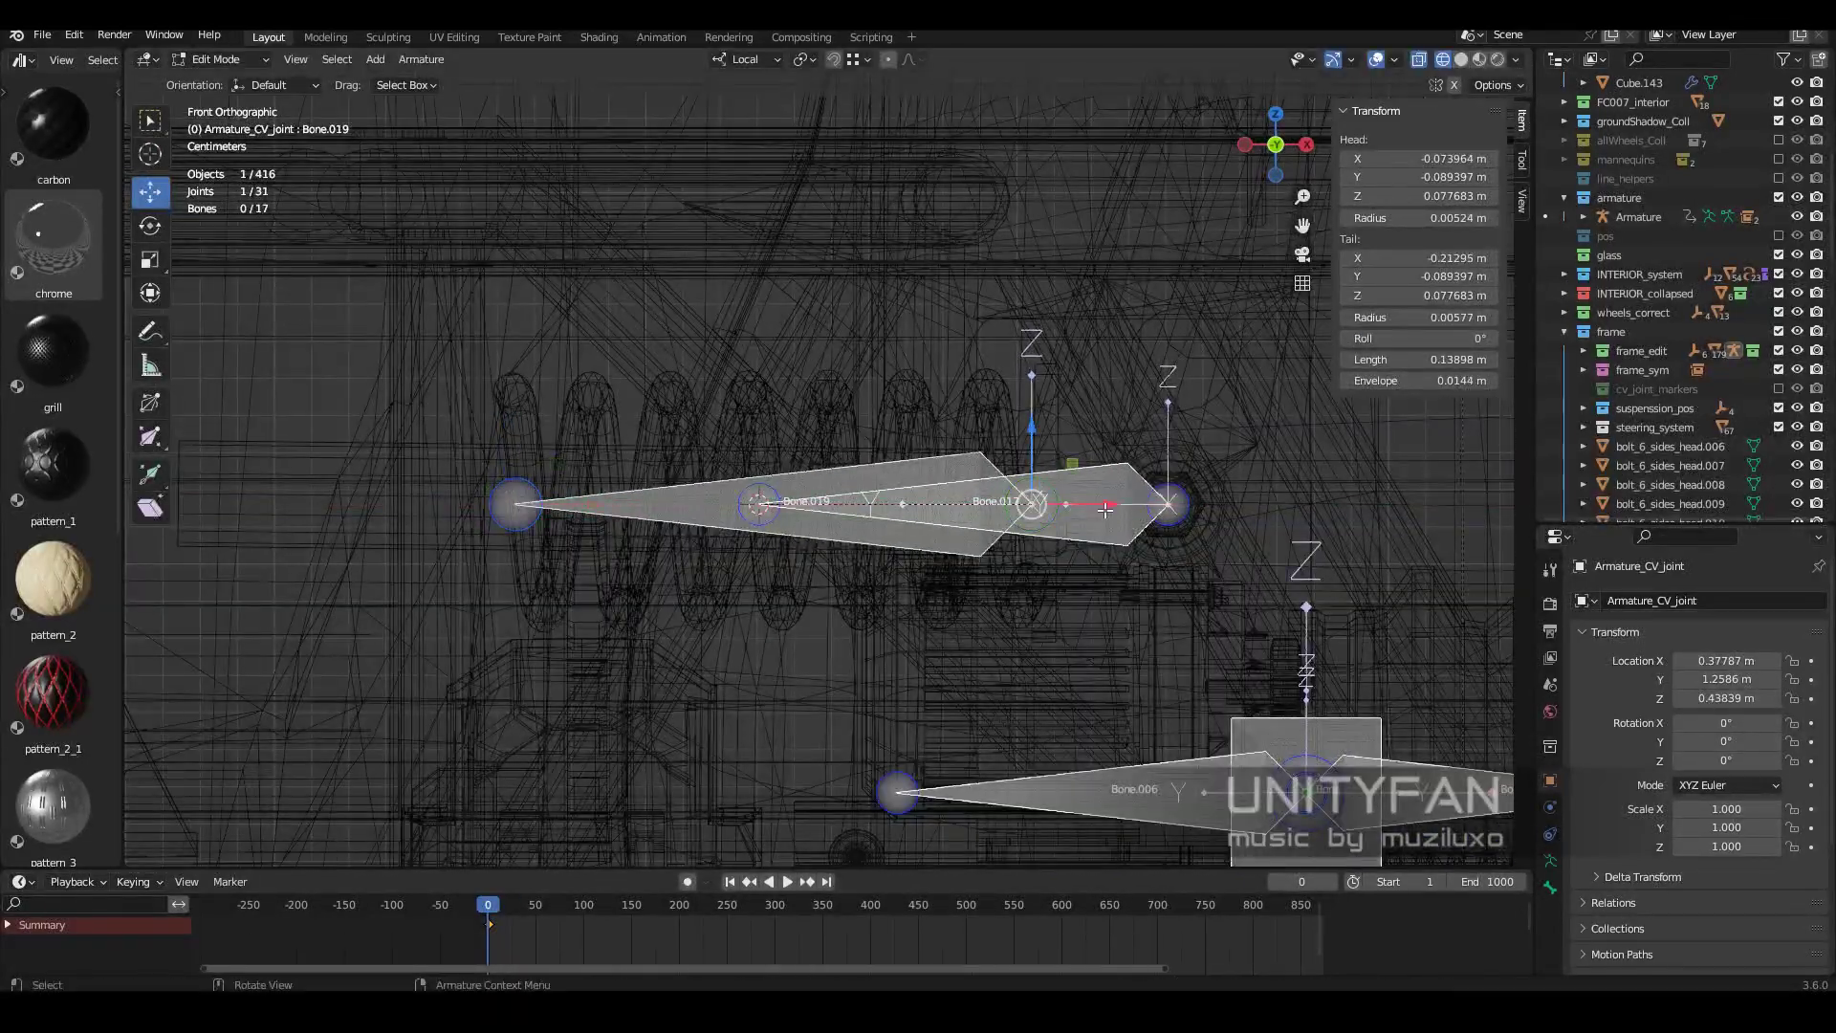
# Return to solid shading and switch the armature to Pose Mode to inspect the spring.
pyautogui.hotkey('shift', 'z')
pyautogui.moveTo(1066, 560); pyautogui.dragTo(235, 75, button='middle')
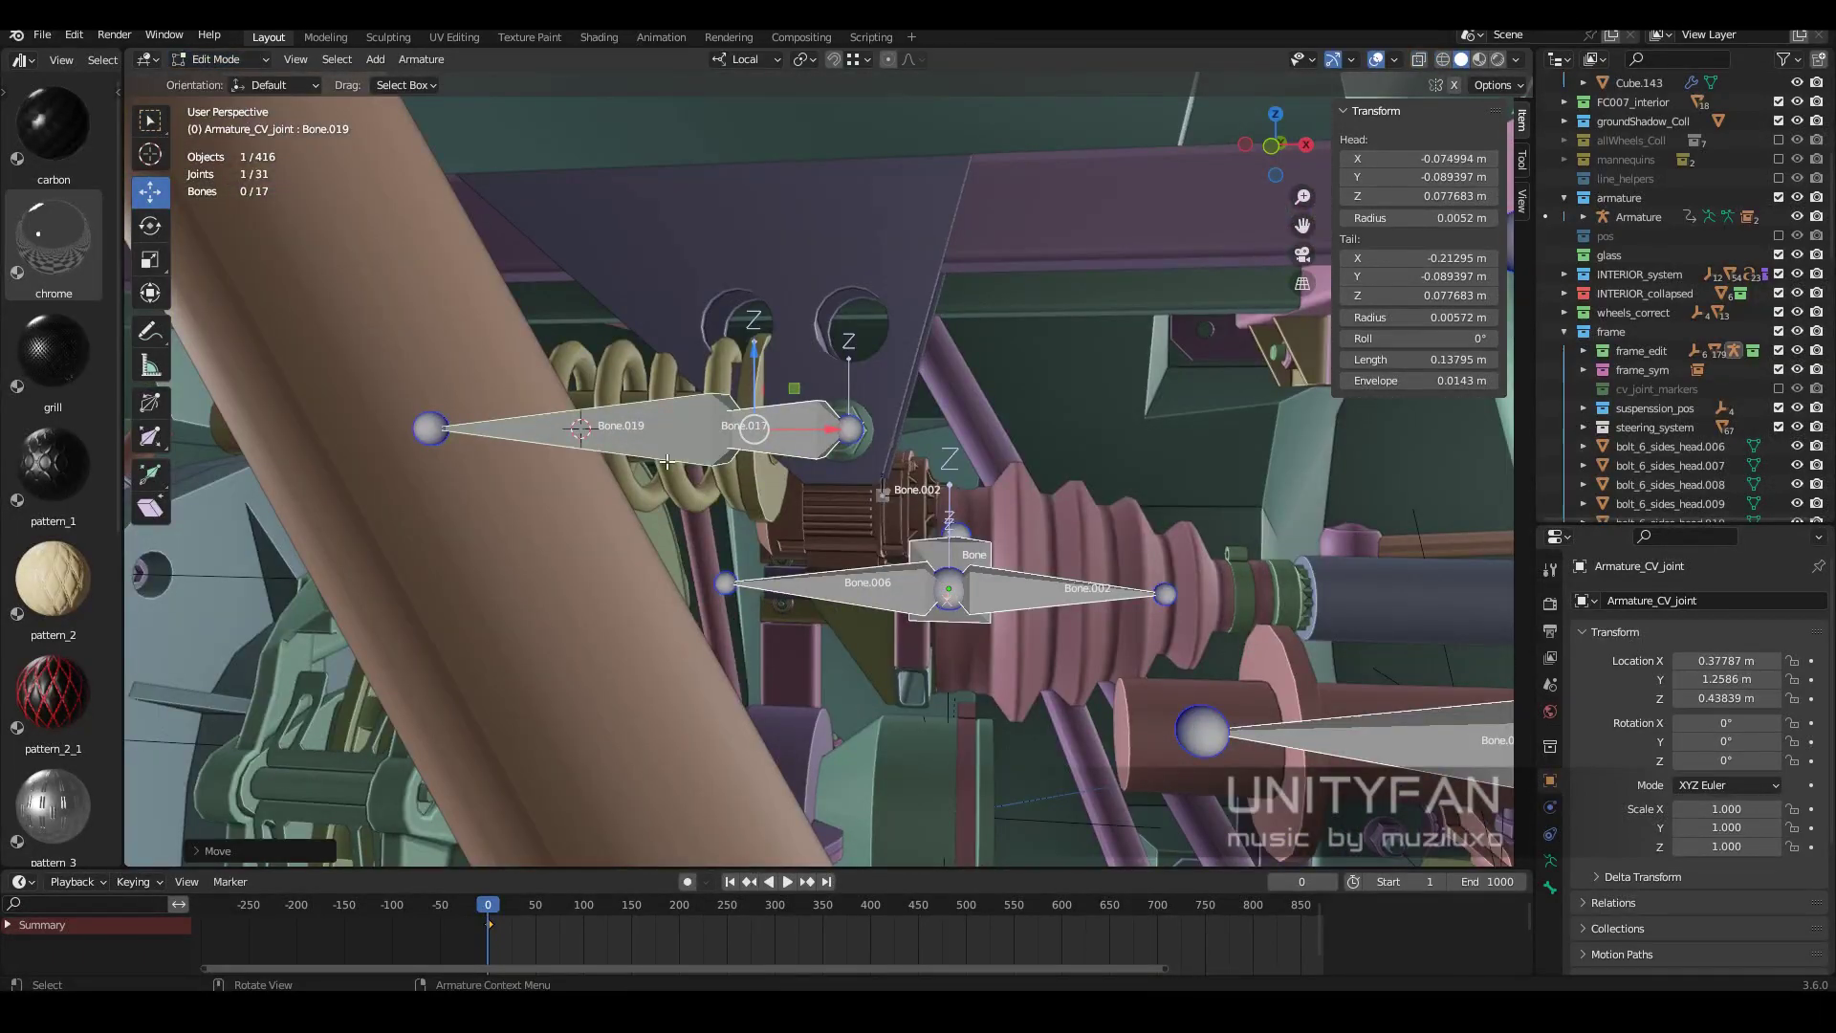
pyautogui.click(858, 467)
pyautogui.moveTo(858, 467); pyautogui.dragTo(846, 553, button='middle')
pyautogui.hotkey('ctrl', 'Tab')
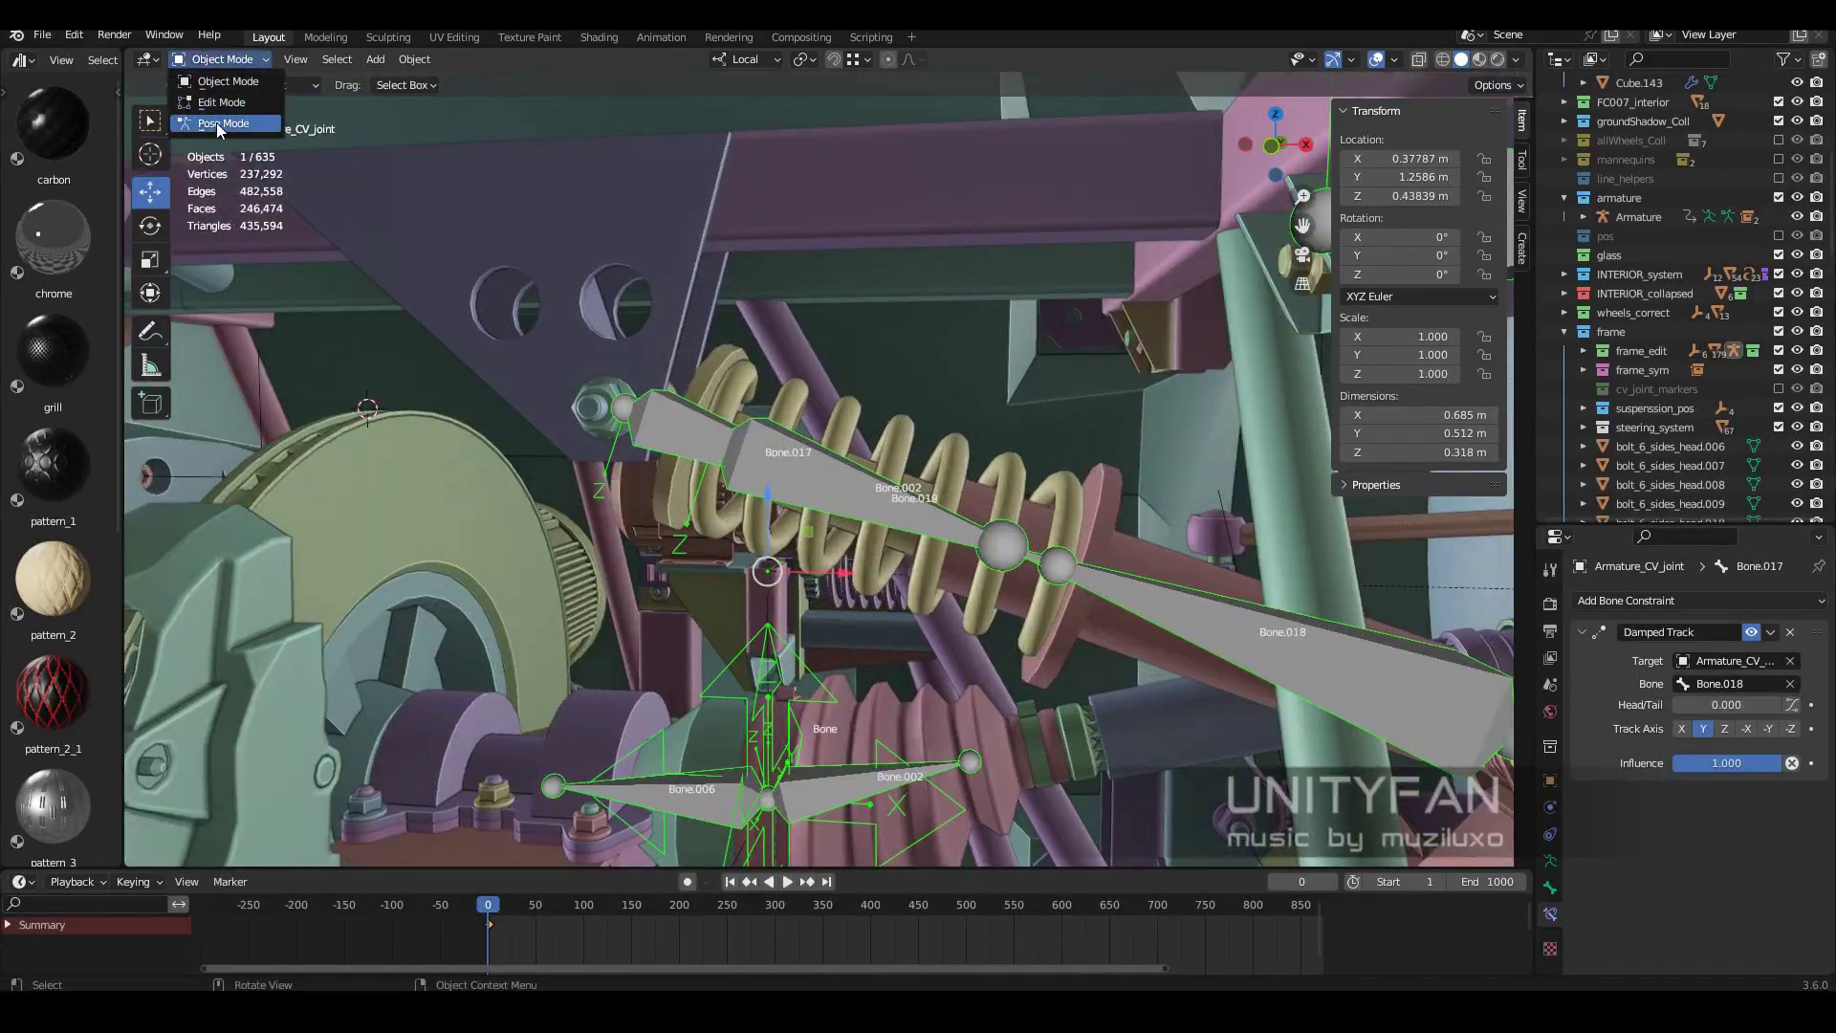
pyautogui.click(1551, 913)
pyautogui.click(1657, 600)
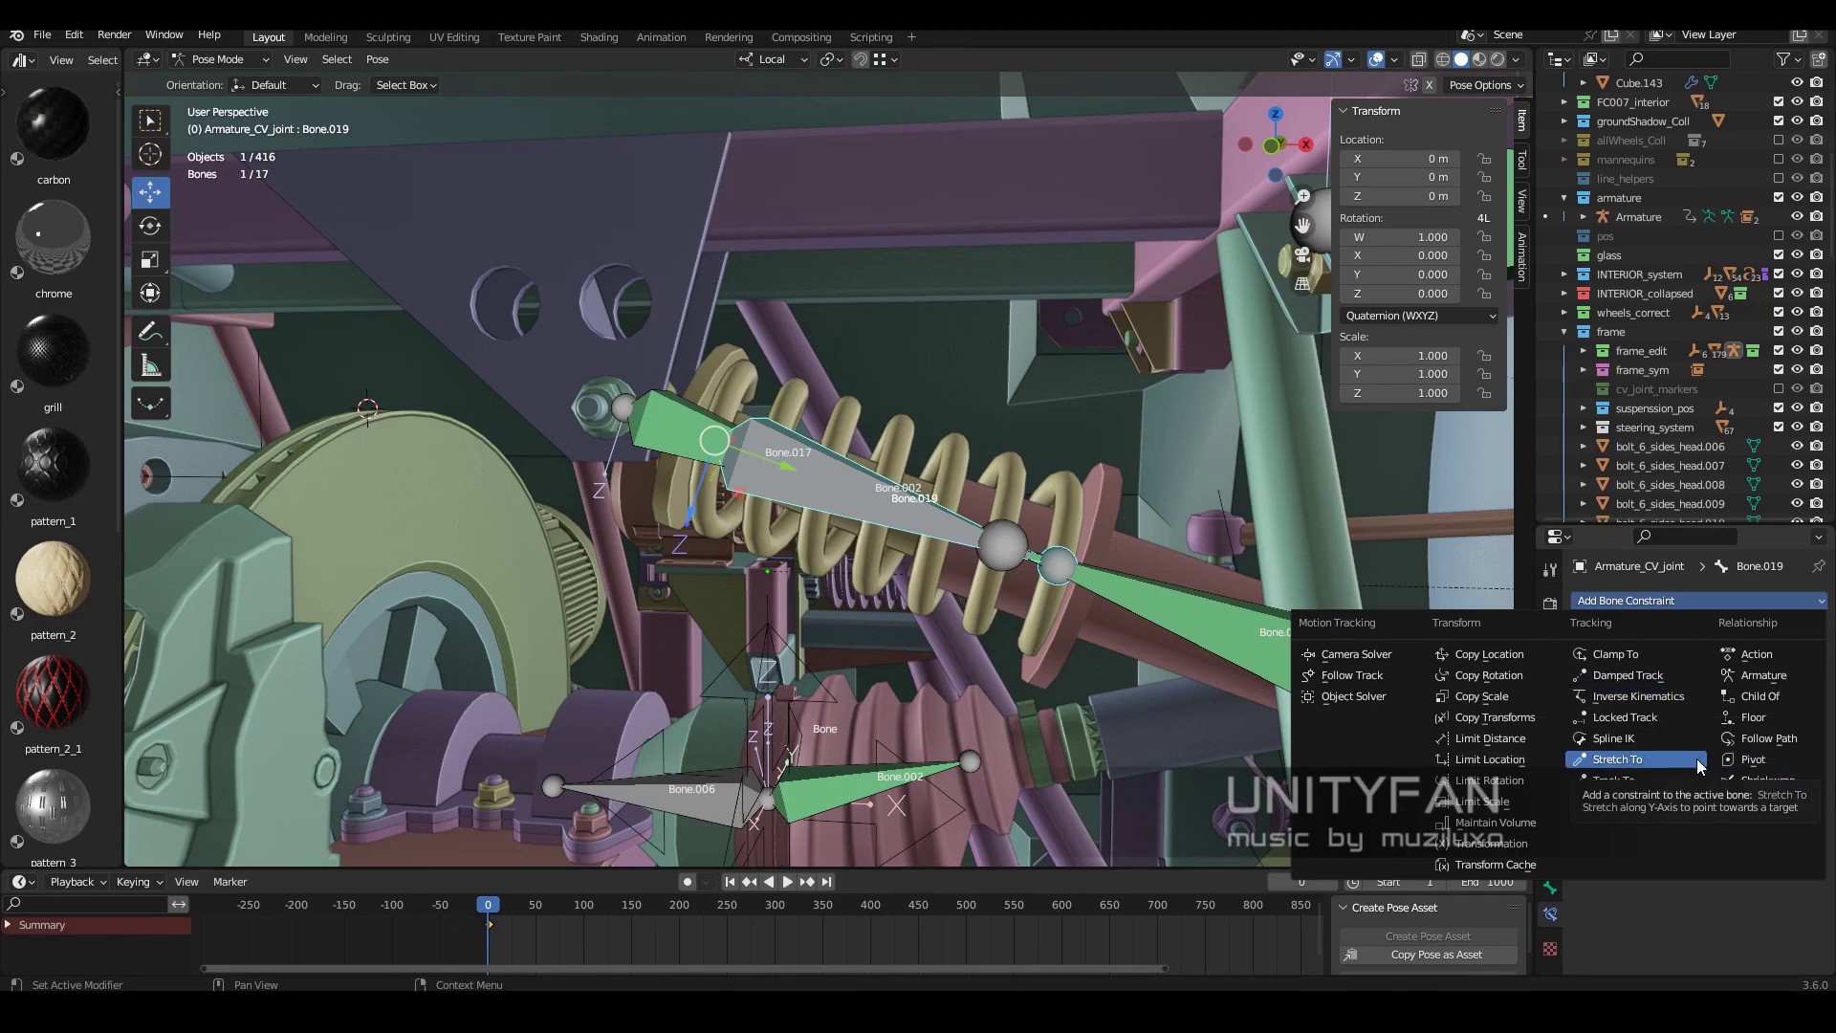
# Orbit along the spring and put the armature back in Edit Mode.
pyautogui.moveTo(1196, 622); pyautogui.dragTo(959, 572, button='middle')
pyautogui.moveTo(937, 668); pyautogui.dragTo(612, 865, button='middle')
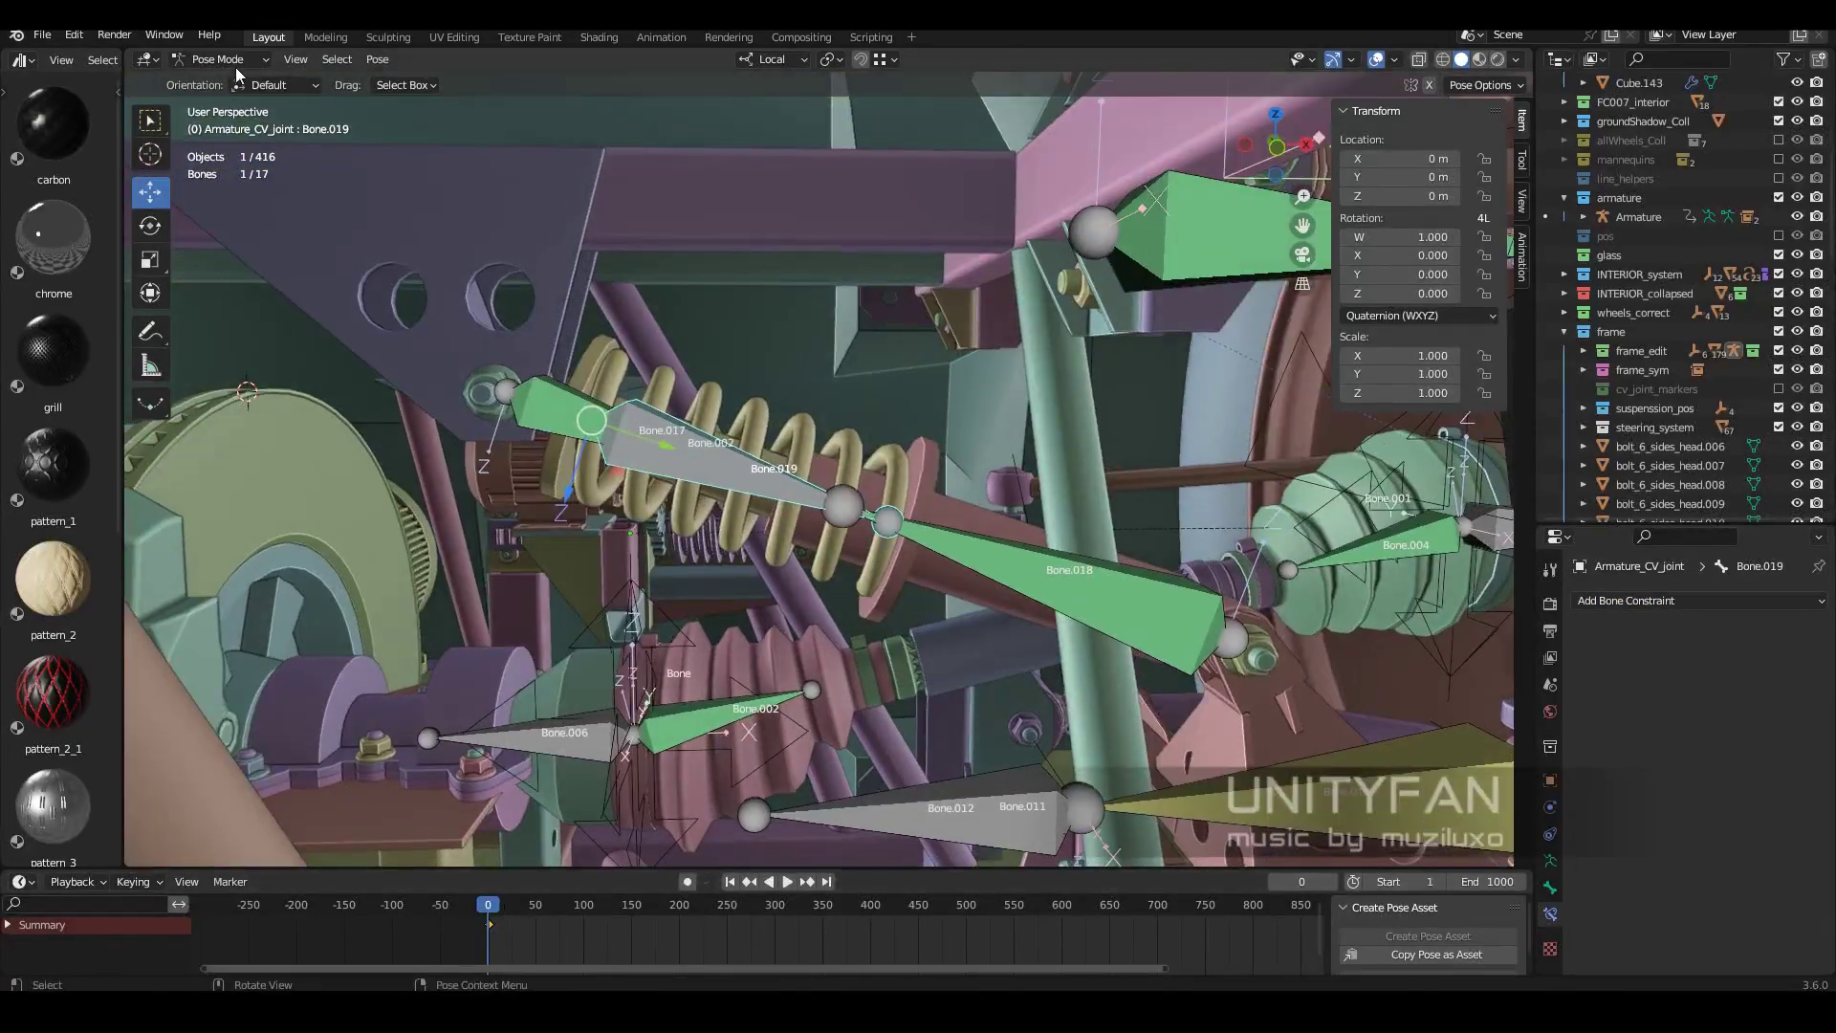
pyautogui.moveTo(574, 383); pyautogui.dragTo(807, 481, button='middle')
pyautogui.press('Tab')
pyautogui.moveTo(968, 581)
pyautogui.mouseDown(button='middle')
pyautogui.moveTo(842, 531)
pyautogui.moveTo(949, 469)
pyautogui.mouseUp(button='middle')
# Confirm Bone.020's placement, then select Bone.019 and Bone.020 along the spring.
pyautogui.click(459, 458)
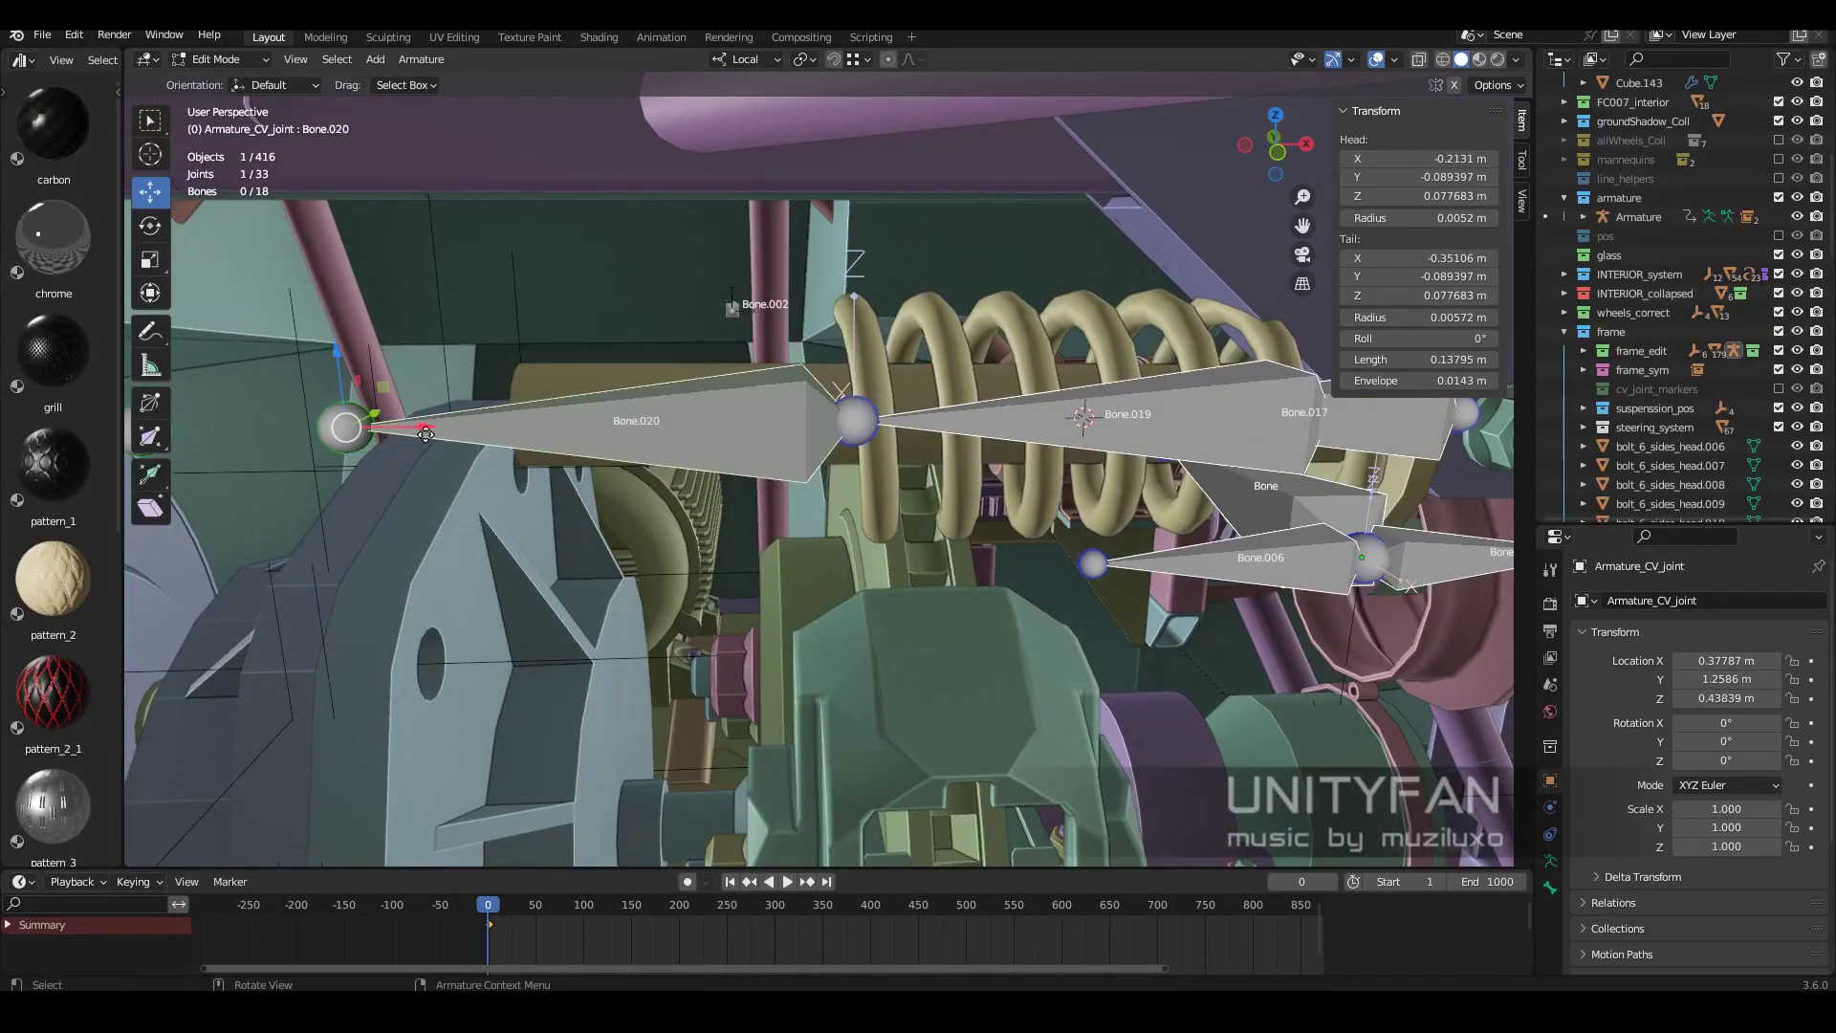
pyautogui.press('KP_Divide')
pyautogui.press('KP_Divide')
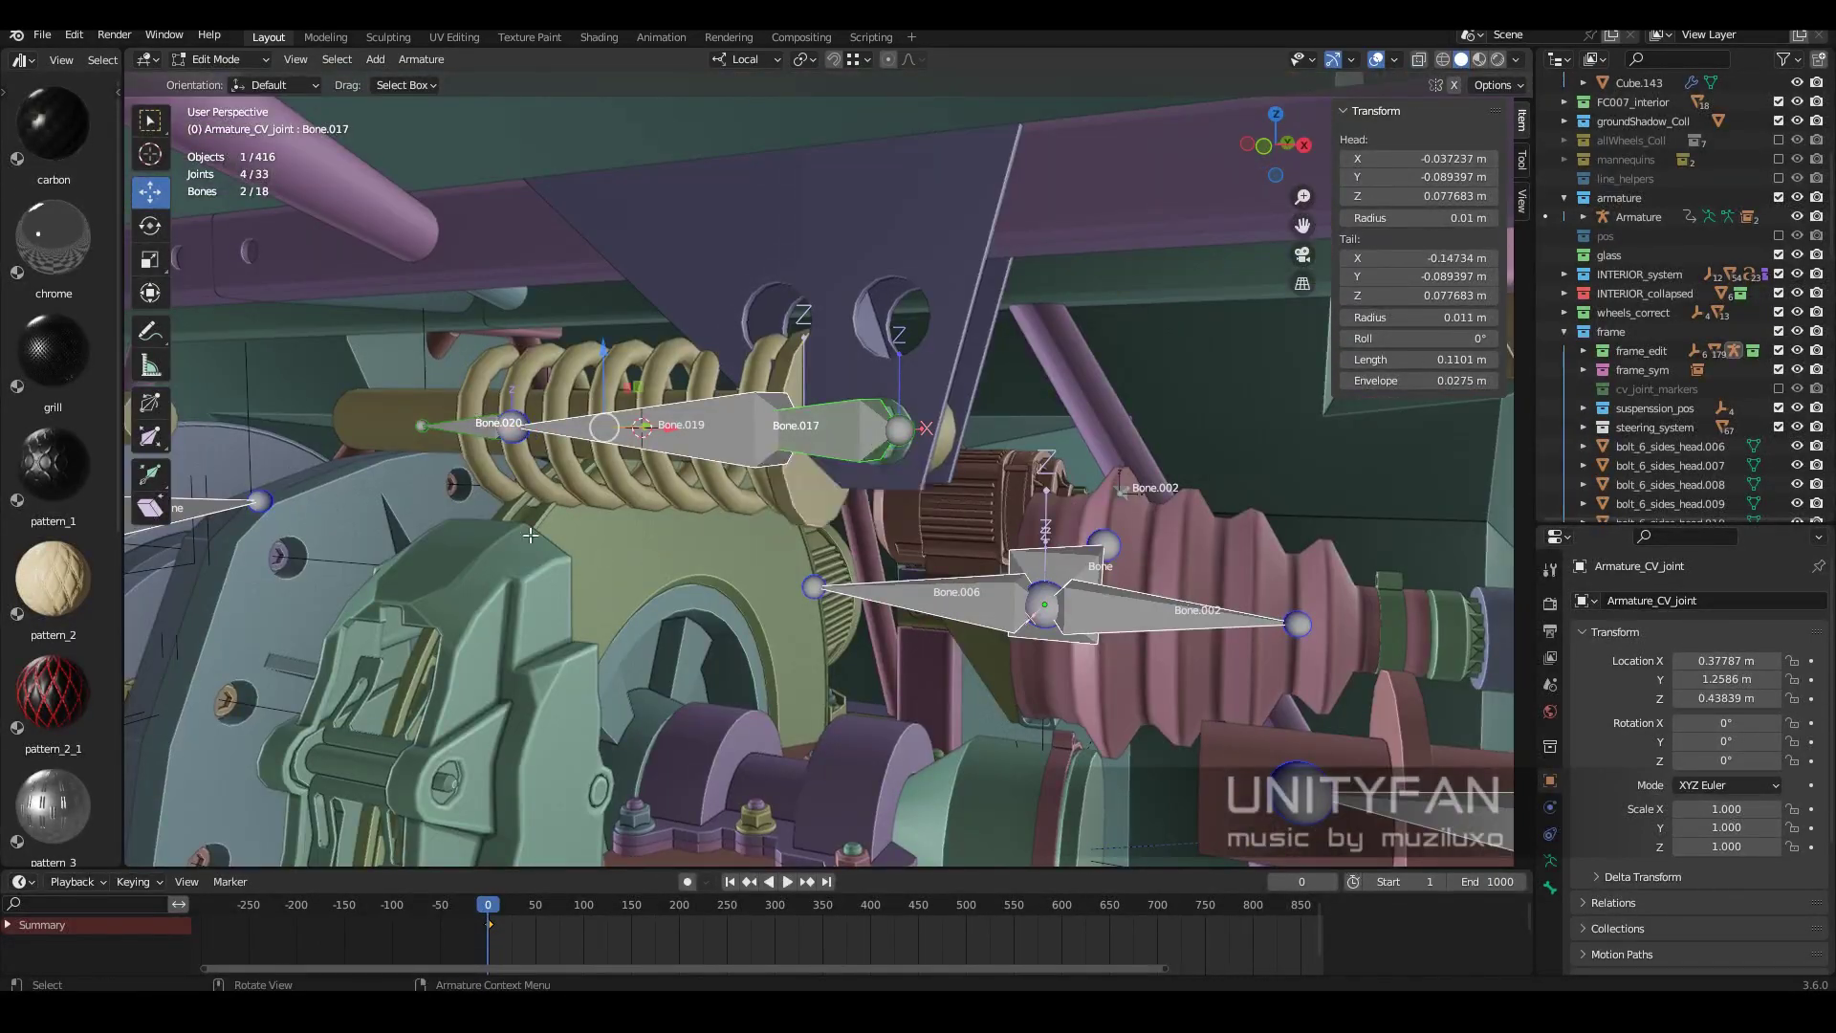
pyautogui.click(669, 428)
pyautogui.moveTo(670, 427); pyautogui.dragTo(827, 634, button='middle')
pyautogui.click(387, 435)
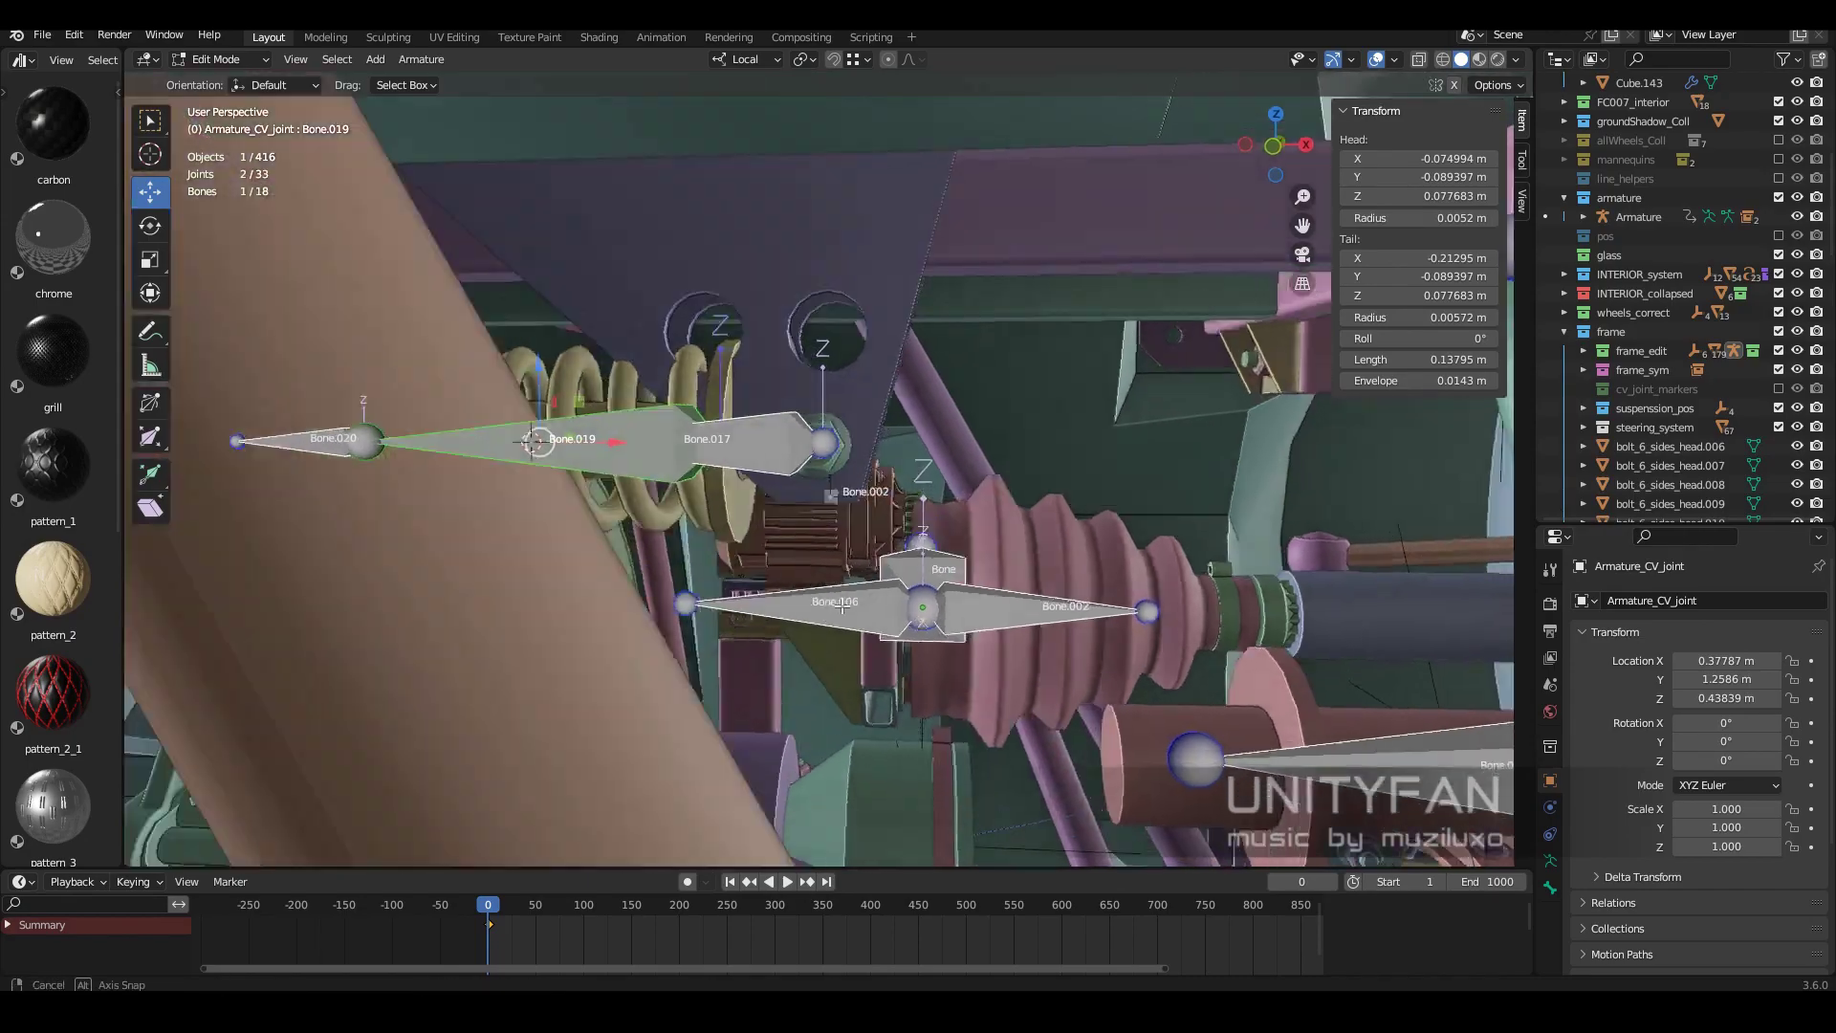
pyautogui.moveTo(386, 434); pyautogui.dragTo(541, 485, button='middle')
pyautogui.moveTo(705, 499); pyautogui.dragTo(705, 526, button='middle')
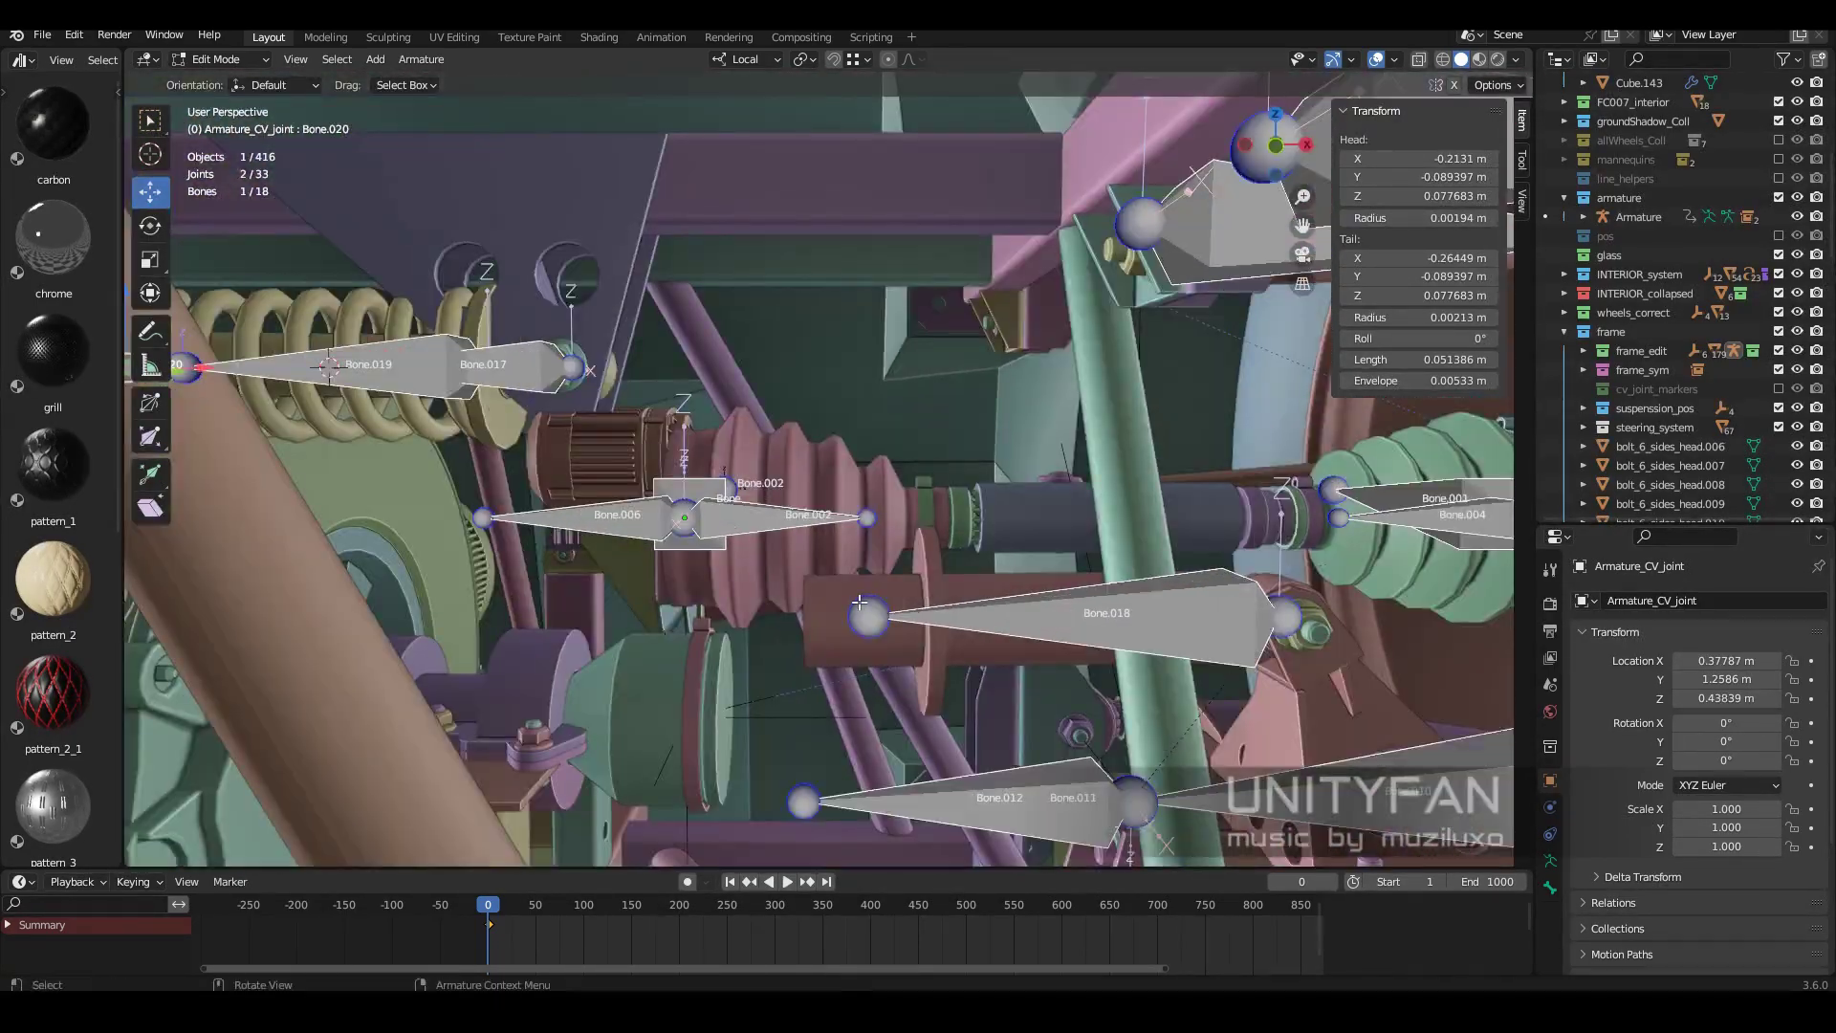
# Check the coil spring's modifiers, then reselect the CV joint armature in Edit Mode.
pyautogui.click(859, 602)
pyautogui.scroll(2, 875, 612)
pyautogui.scroll(2, 882, 617)
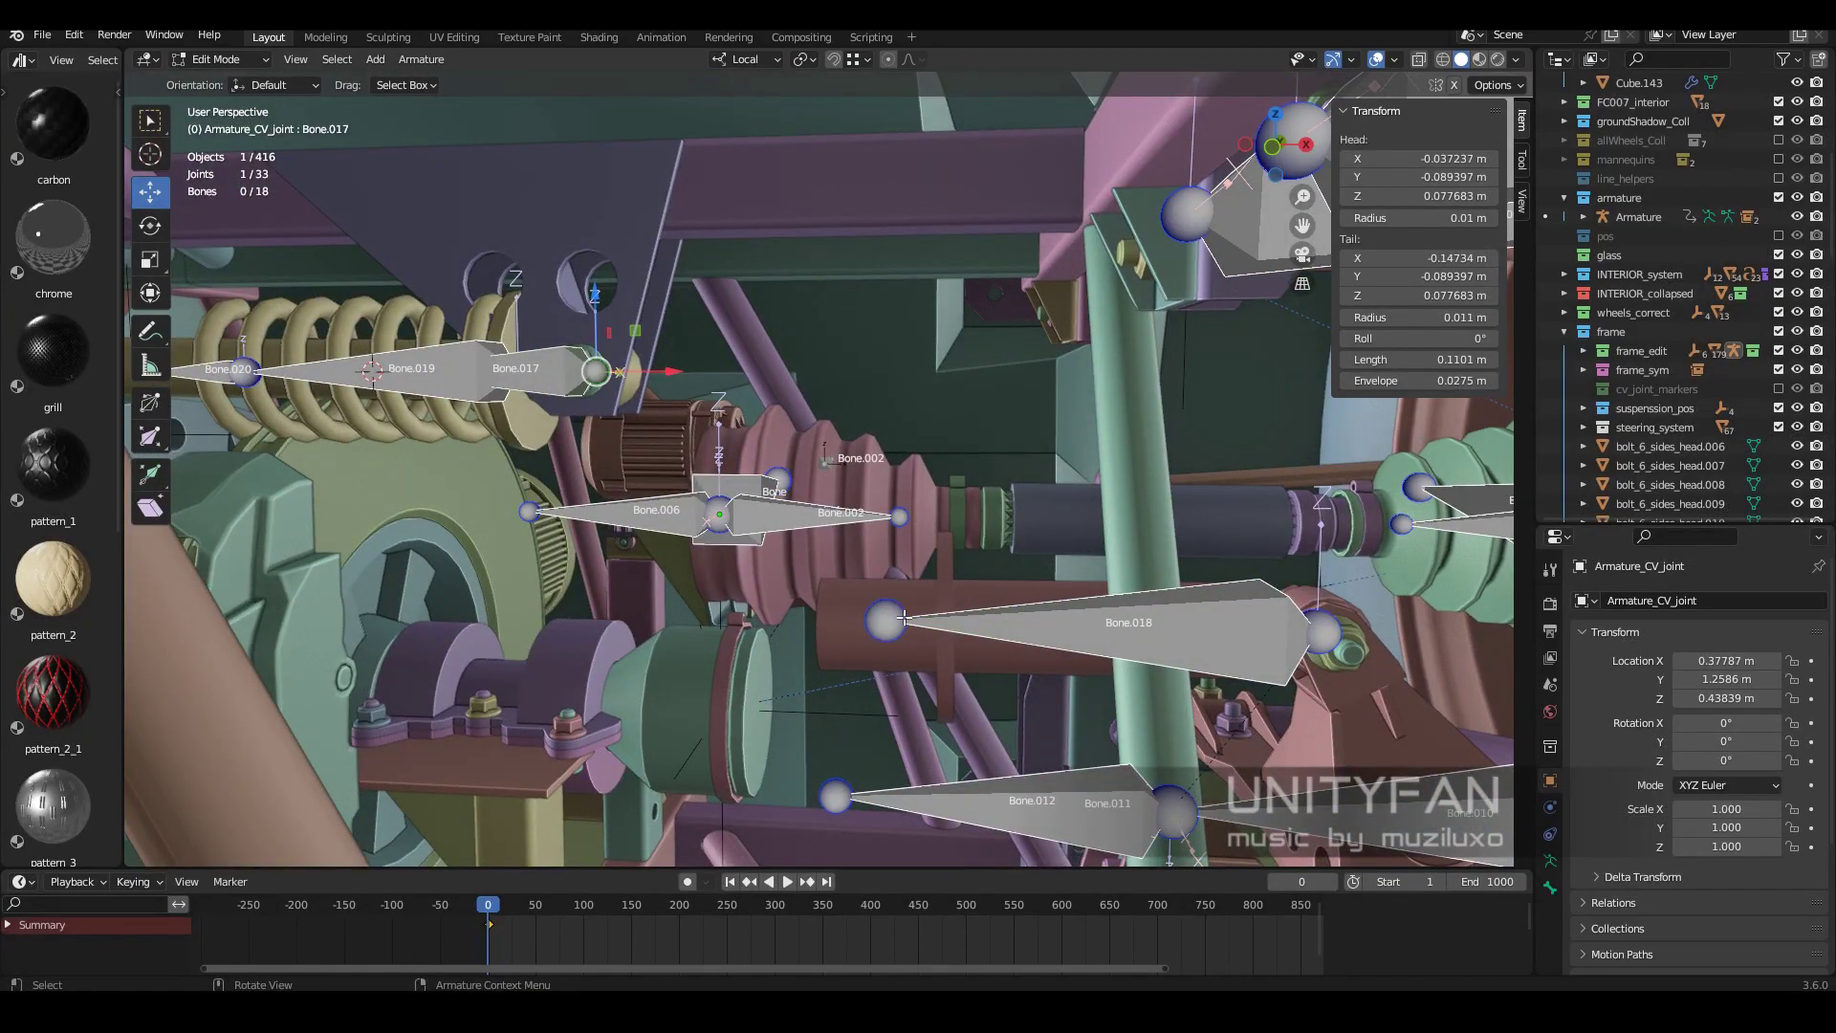
pyautogui.click(1111, 599)
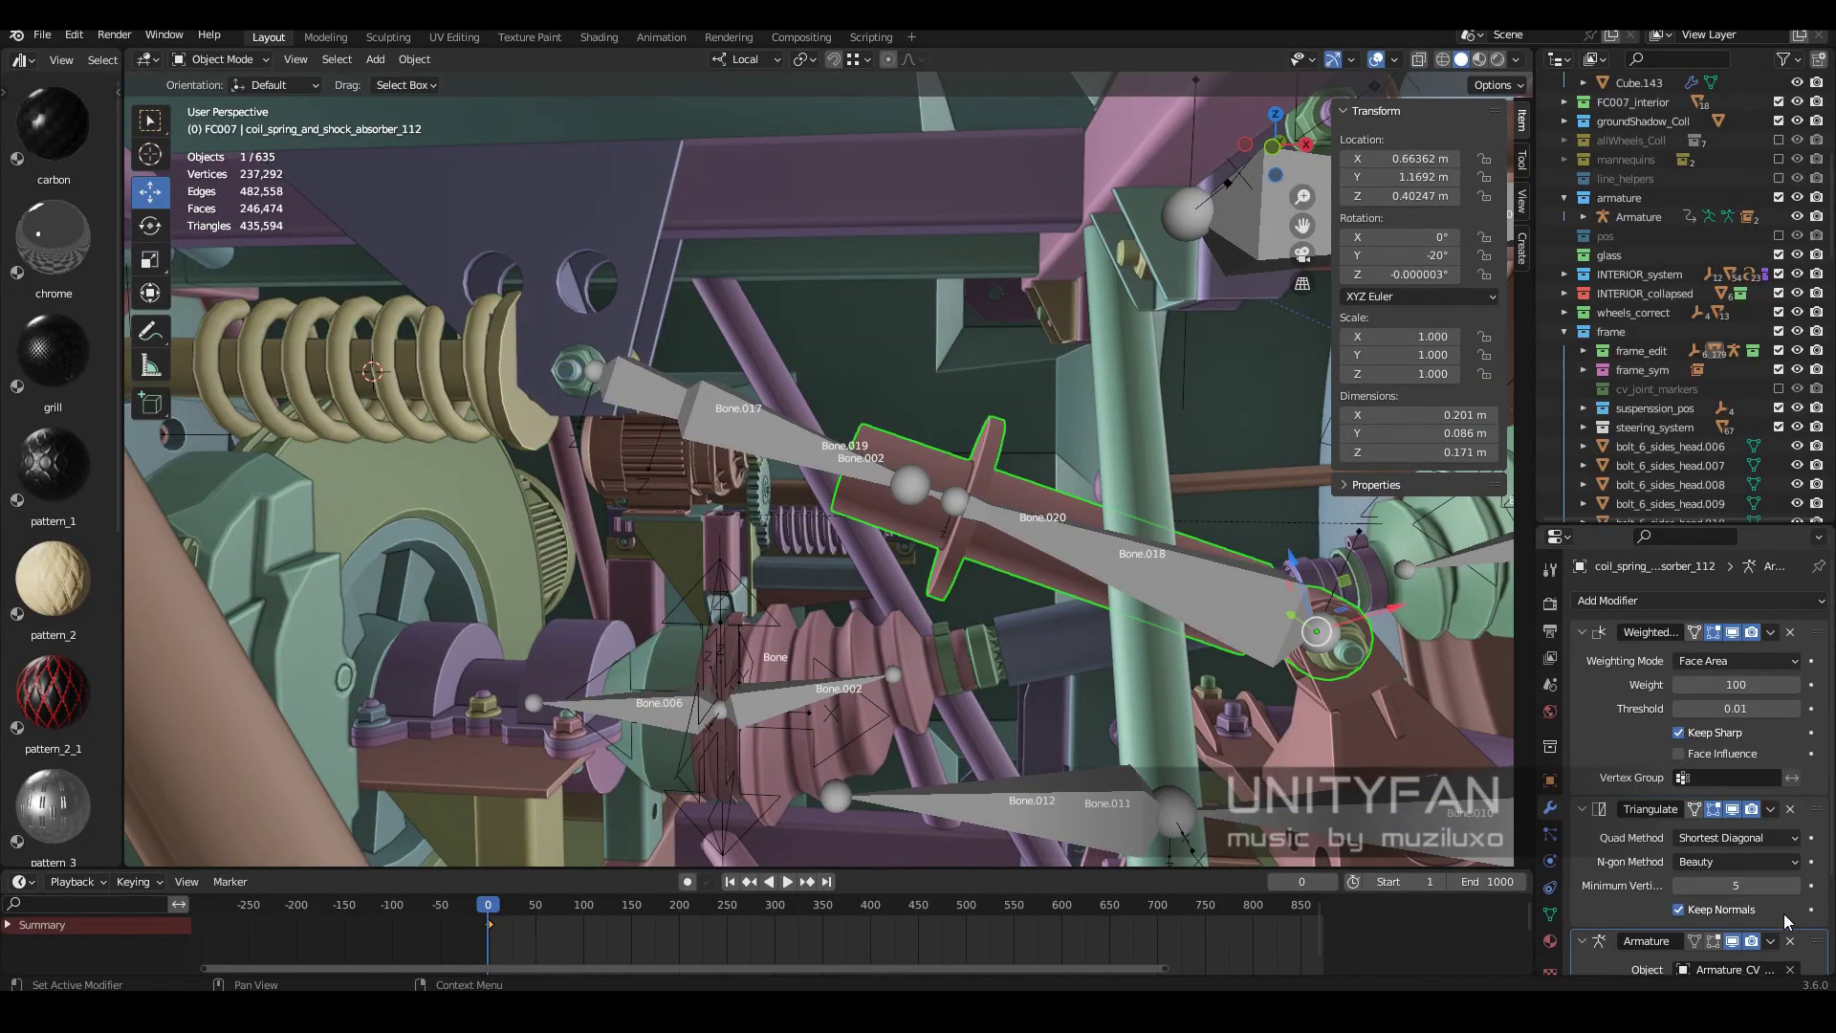
pyautogui.click(1017, 528)
pyautogui.hotkey('ctrl', 'Tab')
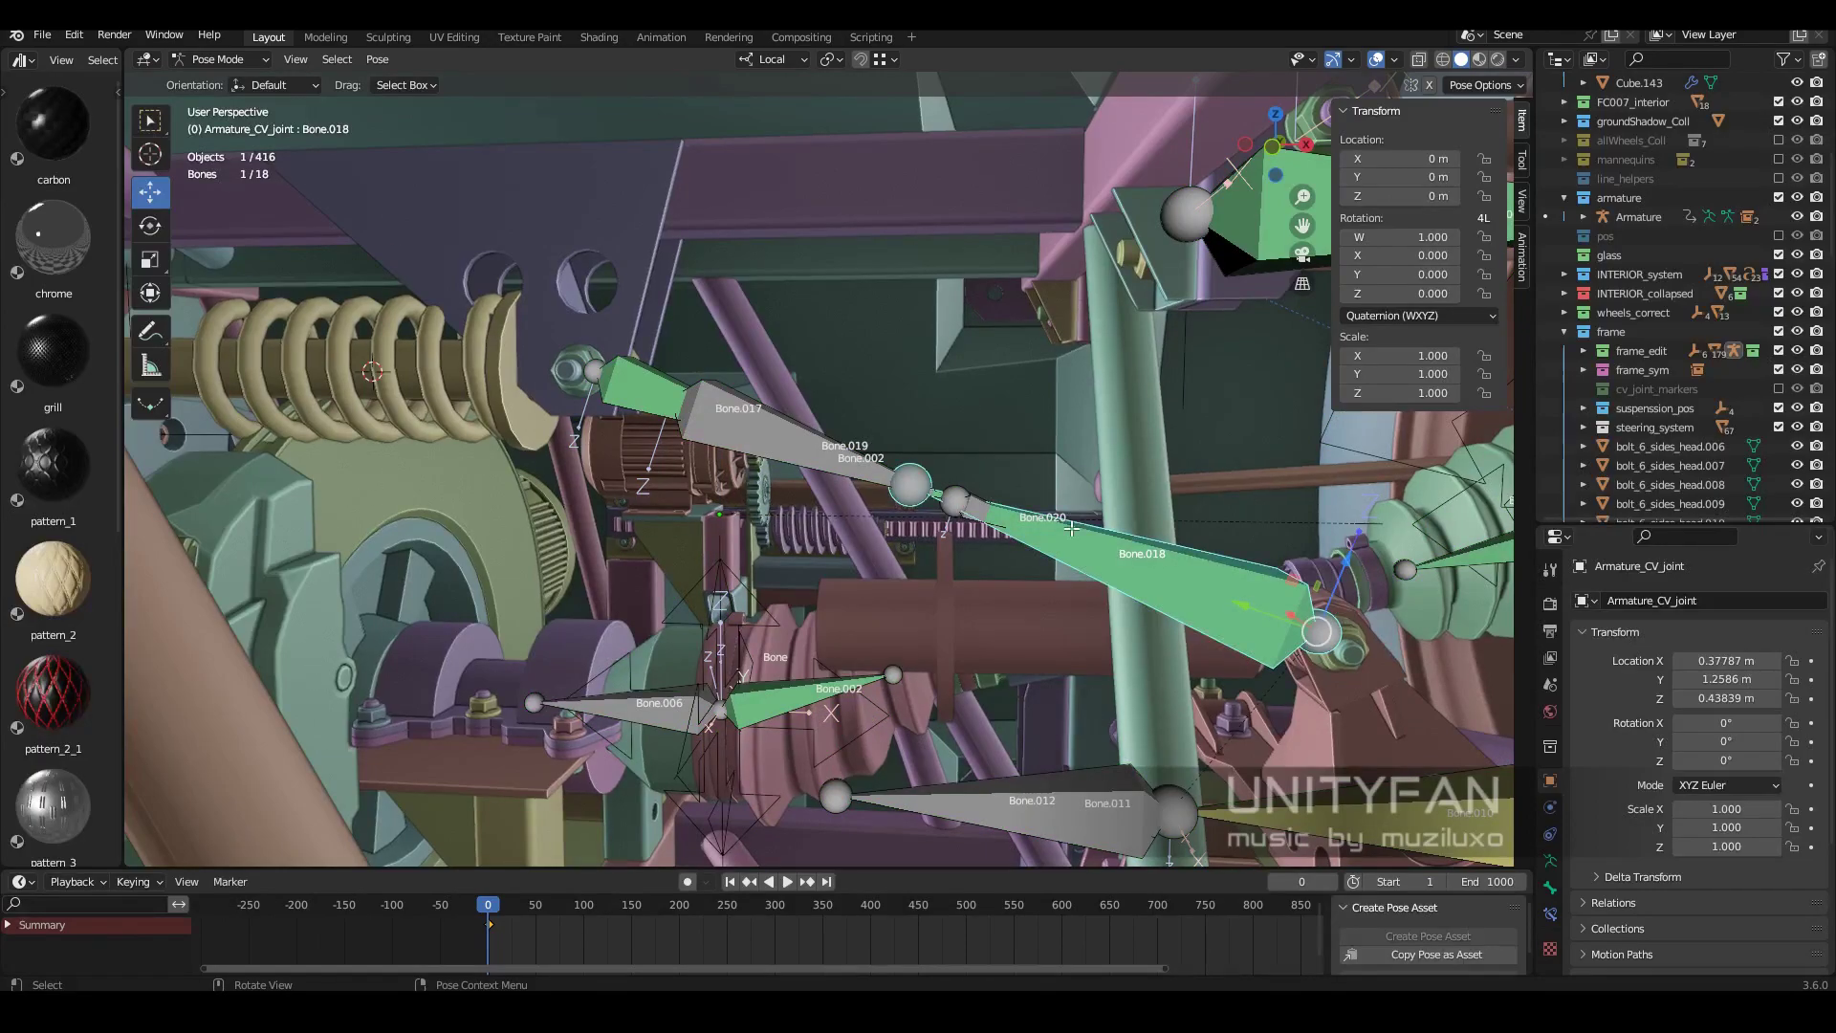
pyautogui.press('Tab')
# Delete Bone.020 (X > Bones) and snap Bone.018's tail joint to the 3D cursor.
pyautogui.press('x')
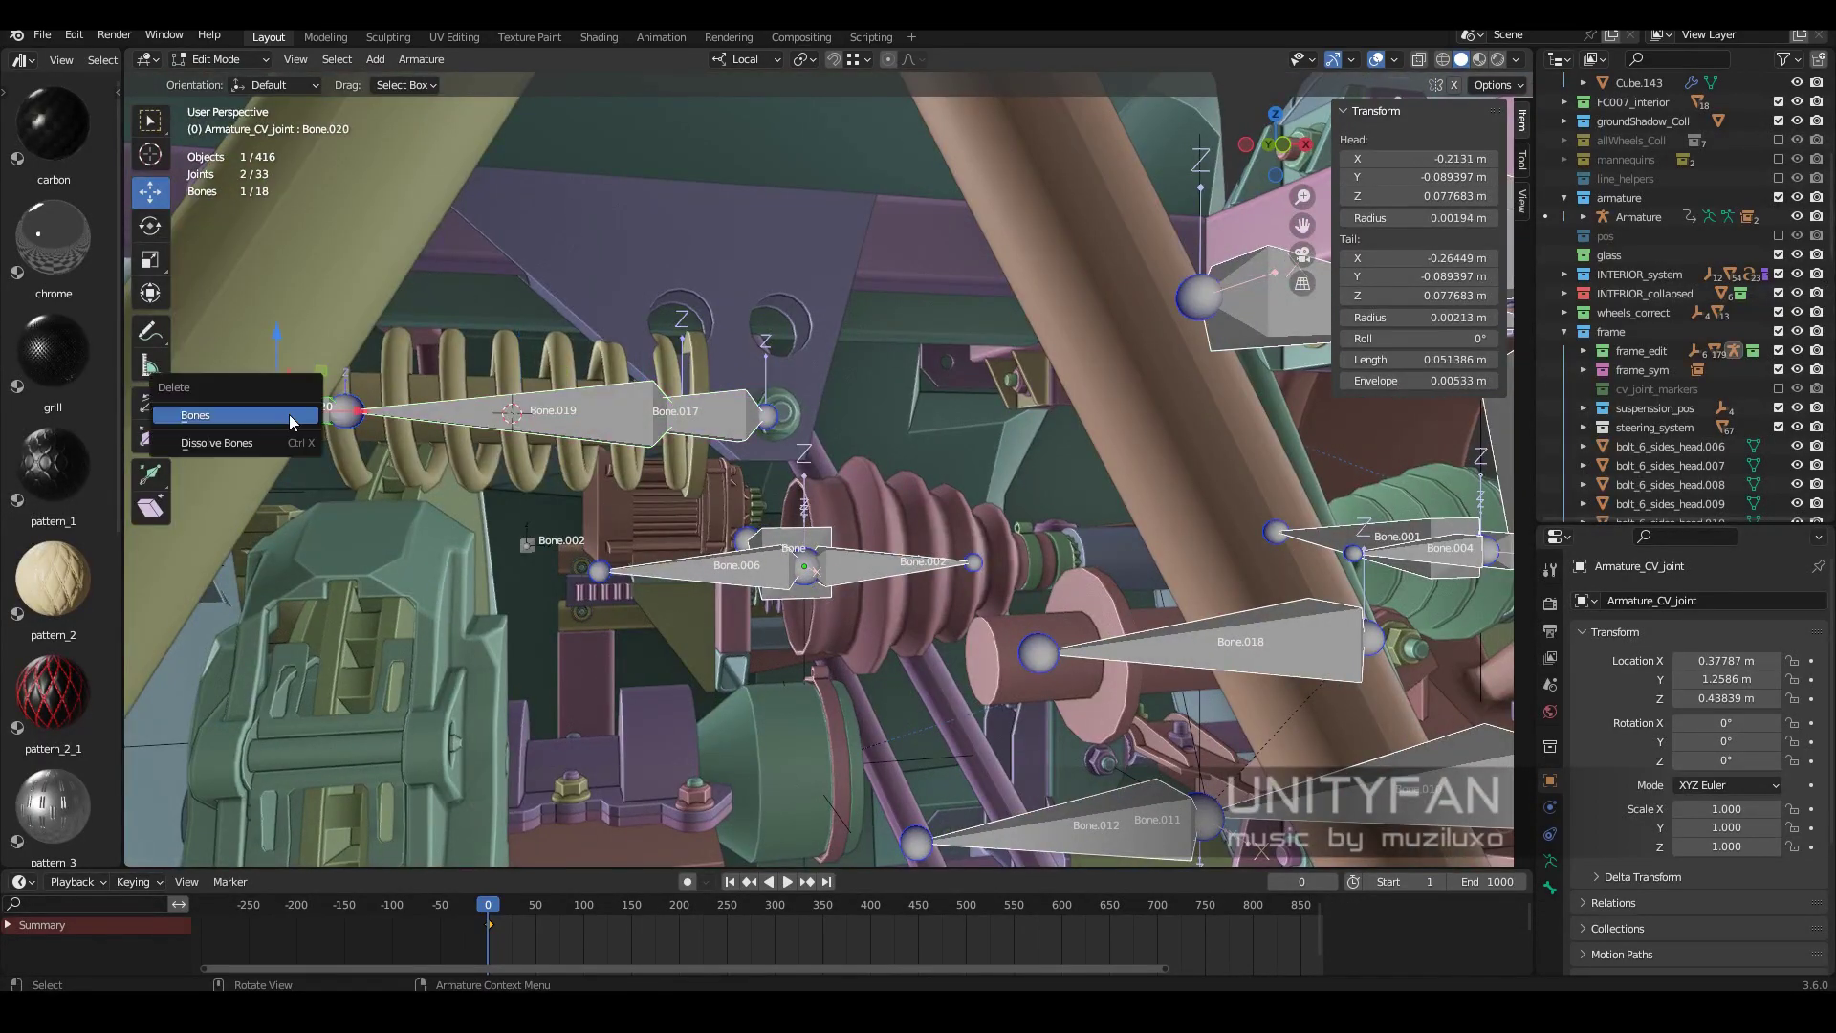
pyautogui.click(291, 421)
pyautogui.moveTo(292, 422); pyautogui.dragTo(637, 404, button='middle')
pyautogui.hotkey('shift', 's')
pyautogui.click(937, 498)
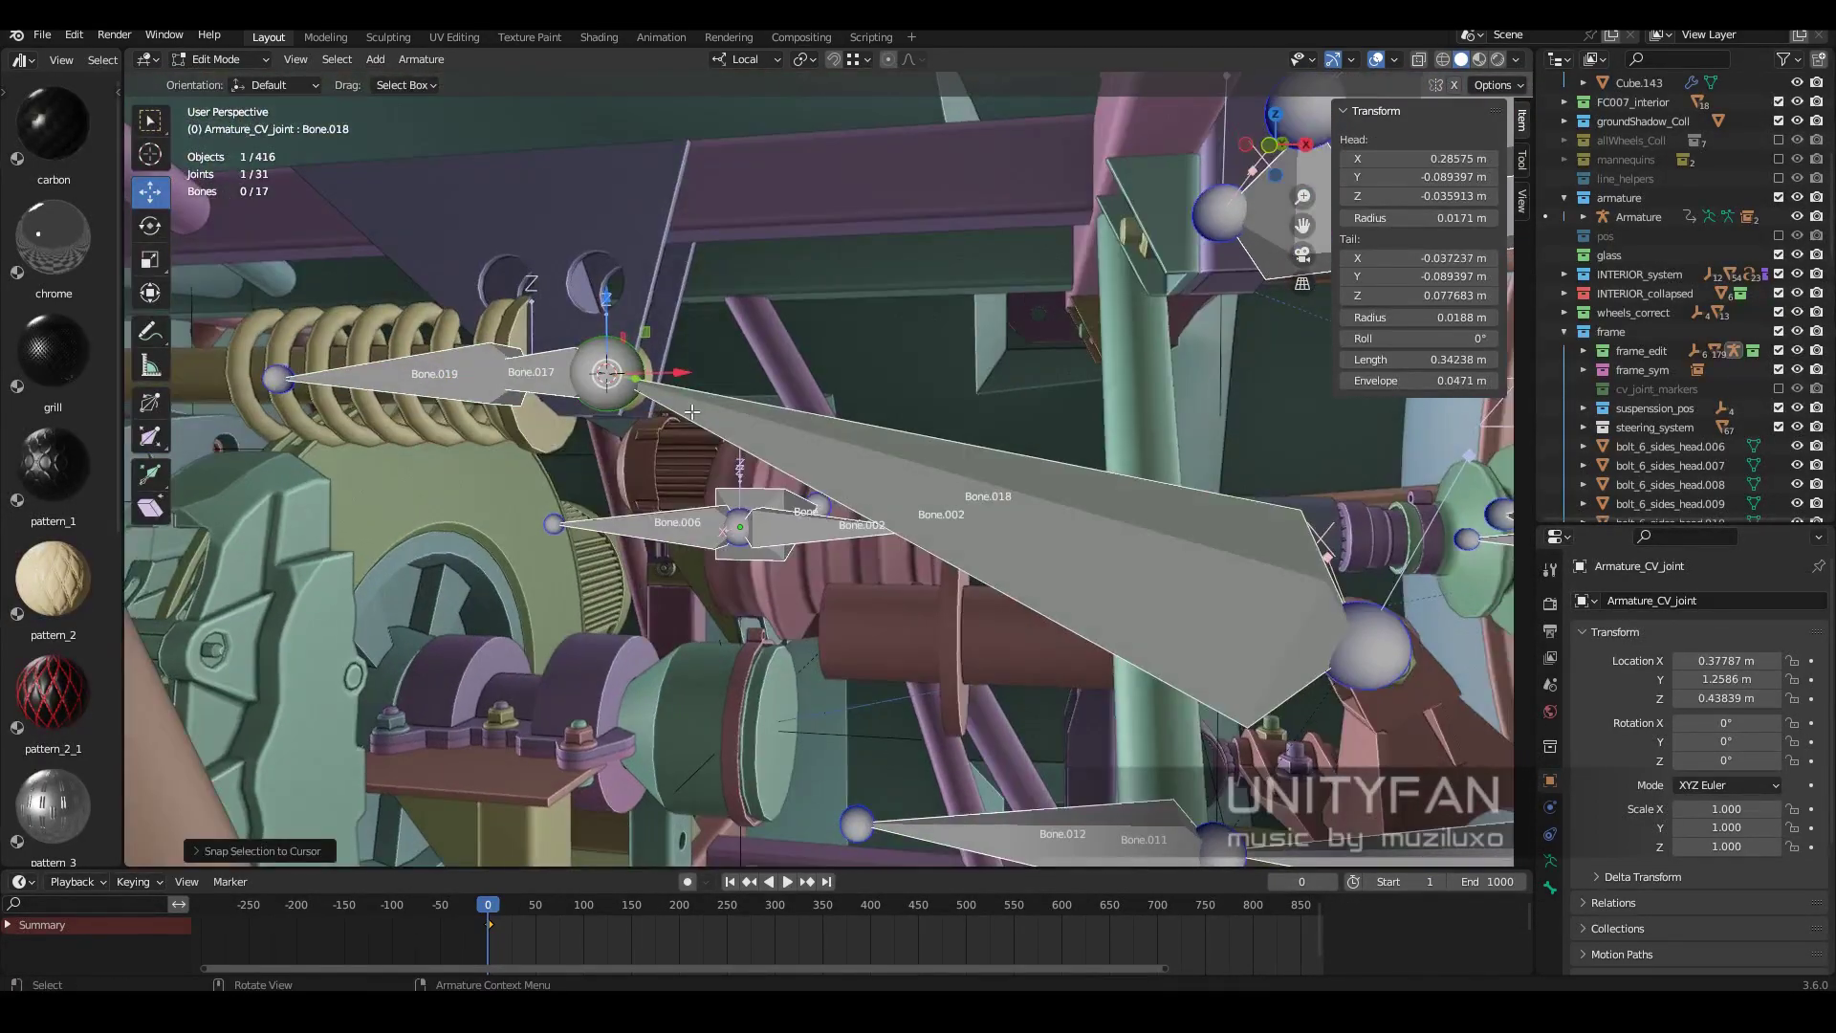
pyautogui.press('KP_Decimal')
# Set Bone.018's length to 0.2 m in a see-through front view.
pyautogui.click(1212, 561)
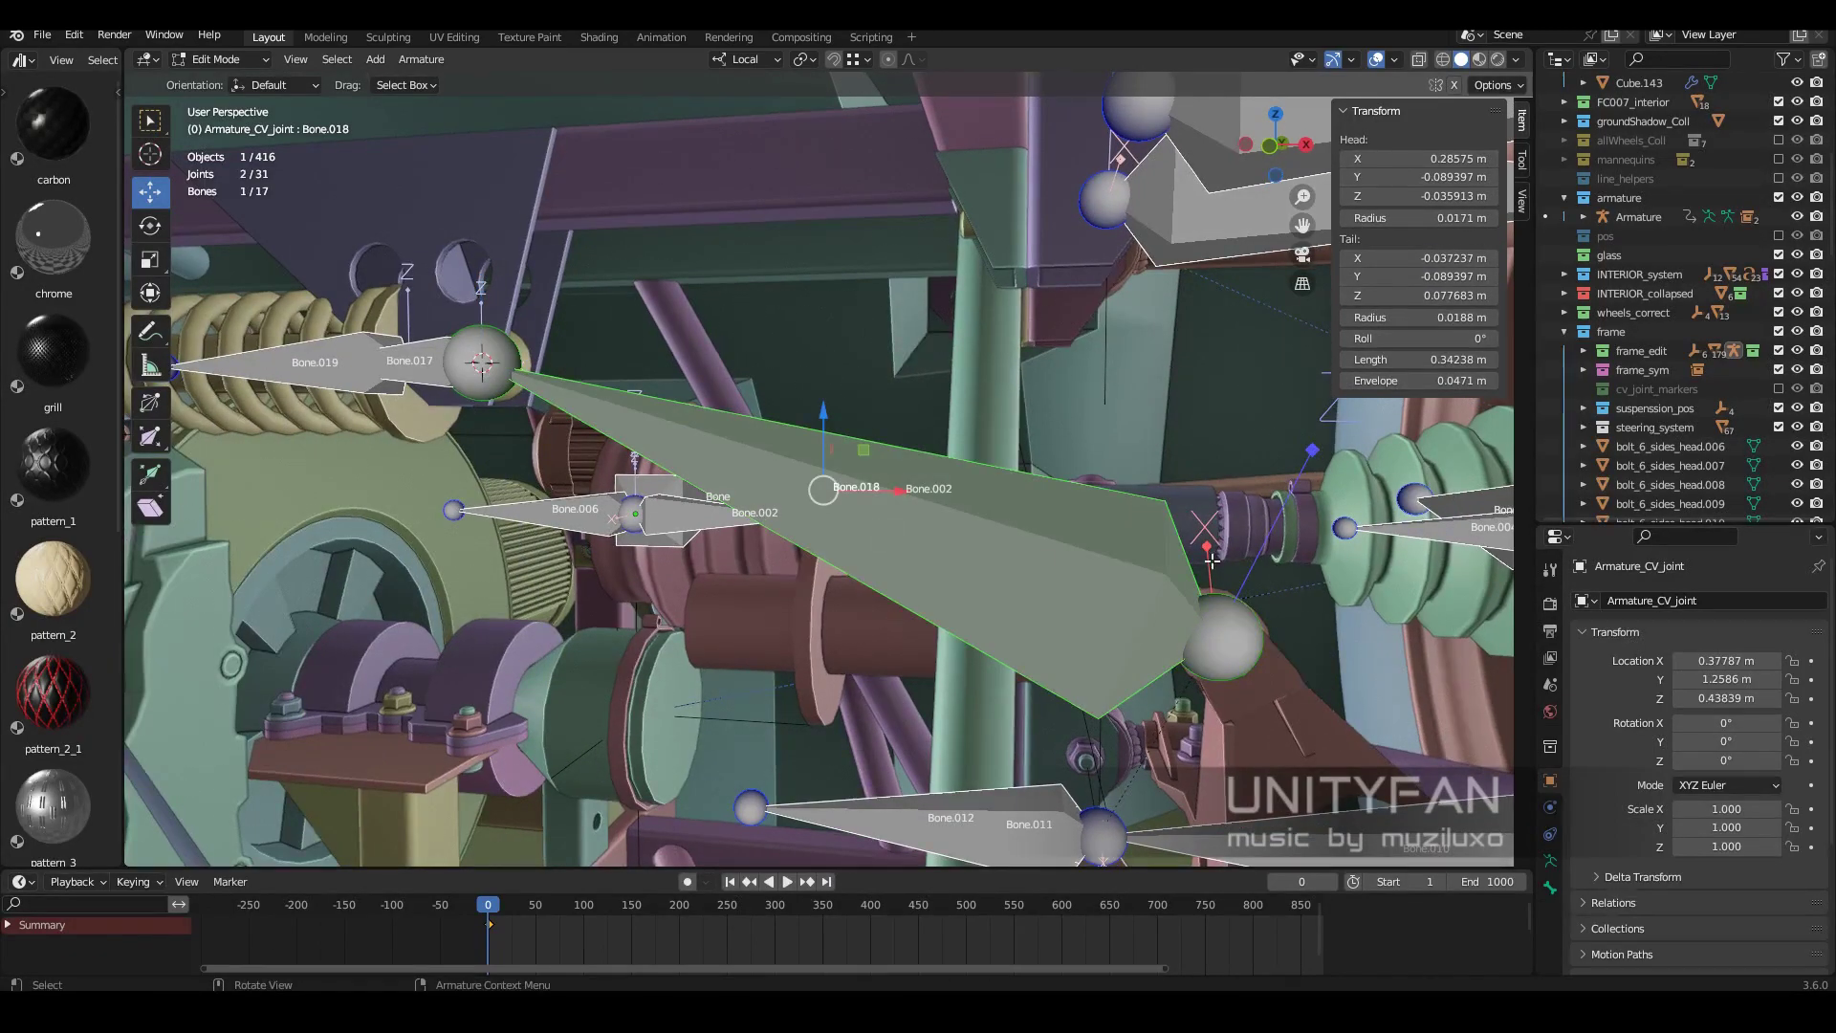
pyautogui.click(484, 365)
pyautogui.press('KP_1')
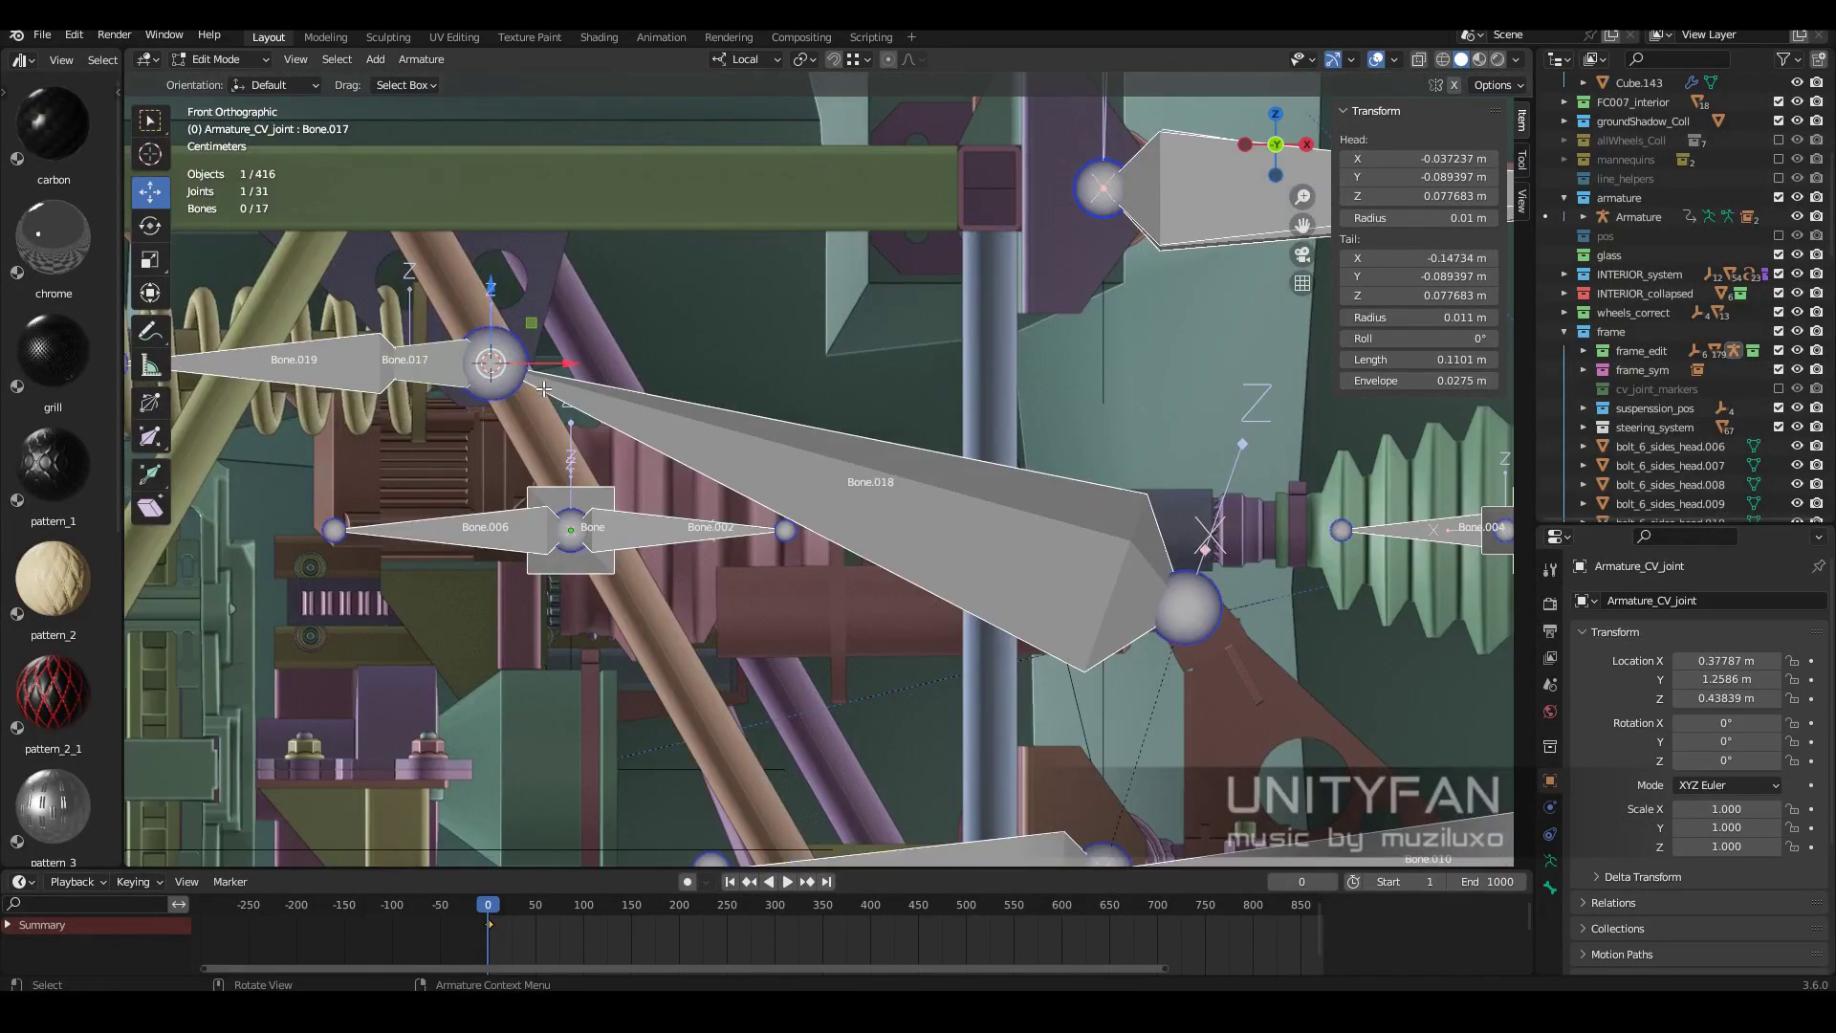
pyautogui.hotkey('alt', 'z')
pyautogui.moveTo(462, 398)
pyautogui.keyDown('shift'); pyautogui.mouseDown(button='middle')
pyautogui.moveTo(555, 443)
pyautogui.moveTo(529, 490)
pyautogui.mouseUp(button='middle'); pyautogui.keyUp('shift')
pyautogui.press('Escape')
pyautogui.hotkey('ctrl', 'z')
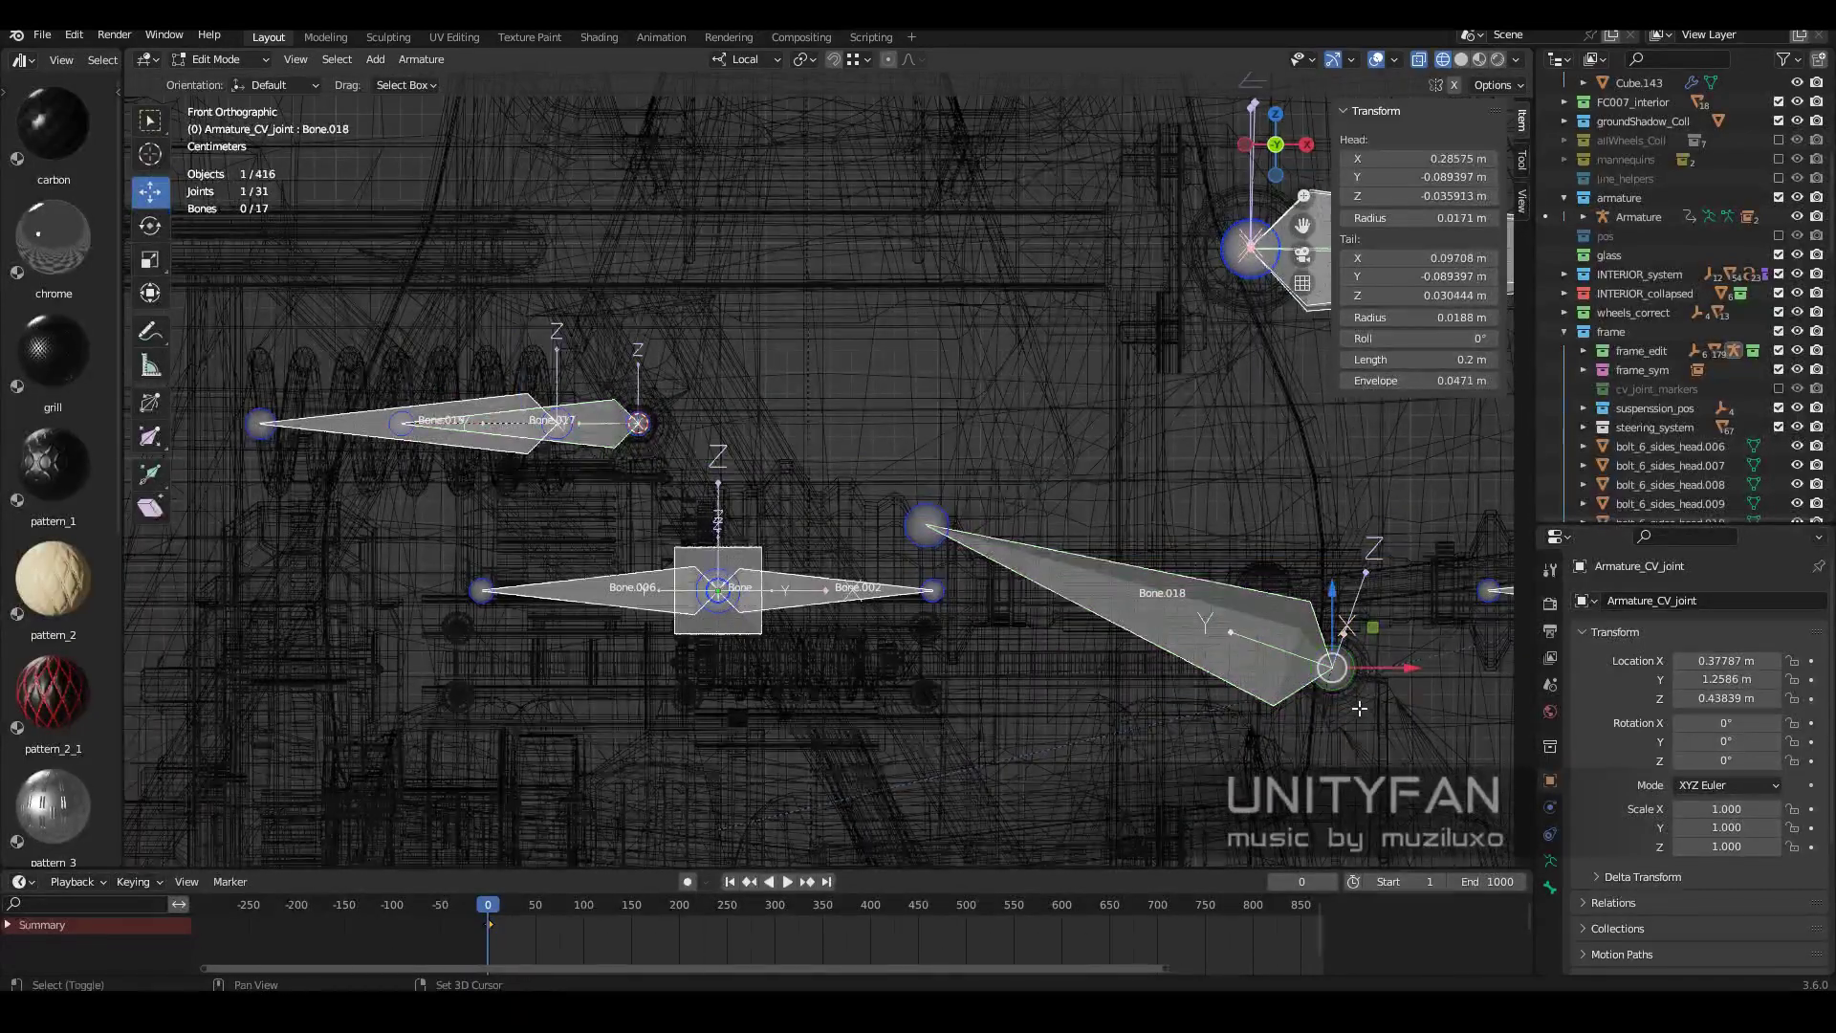
# Delete Bone.019, snap Bone.017's tail to the cursor, and return to Pose Mode.
pyautogui.press('Delete')
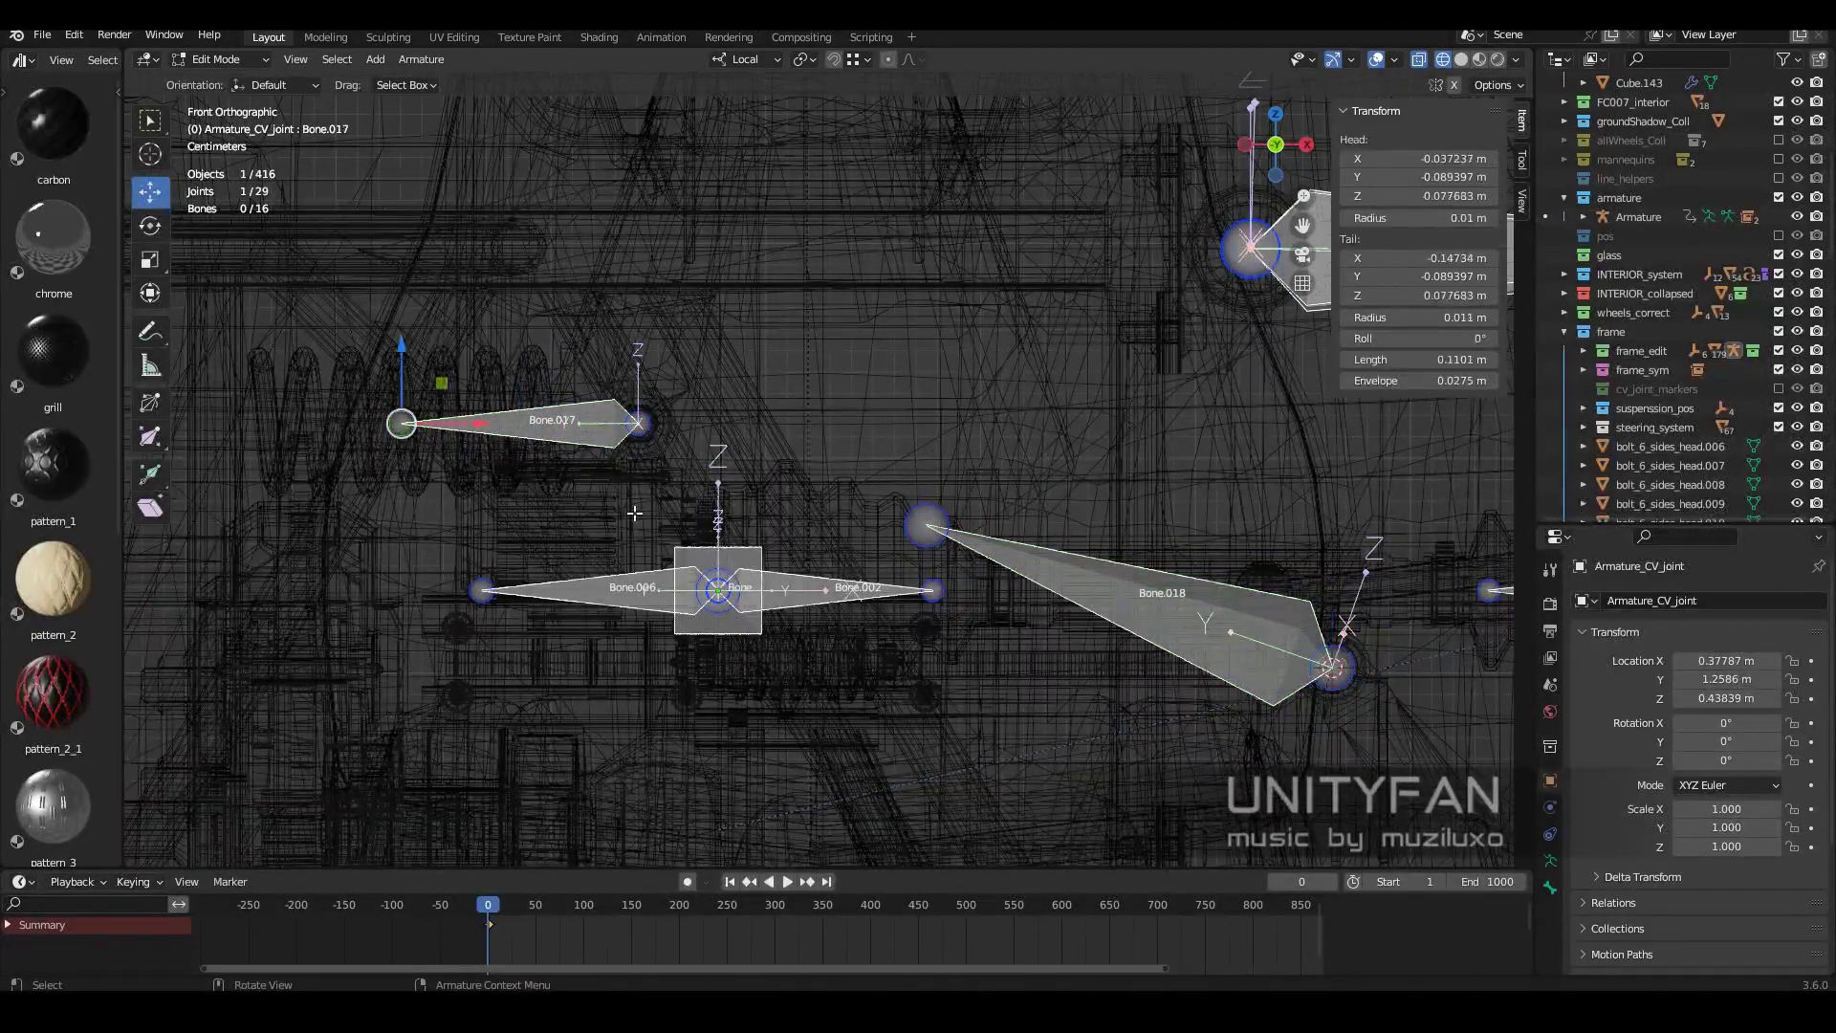
pyautogui.hotkey('shift', 's')
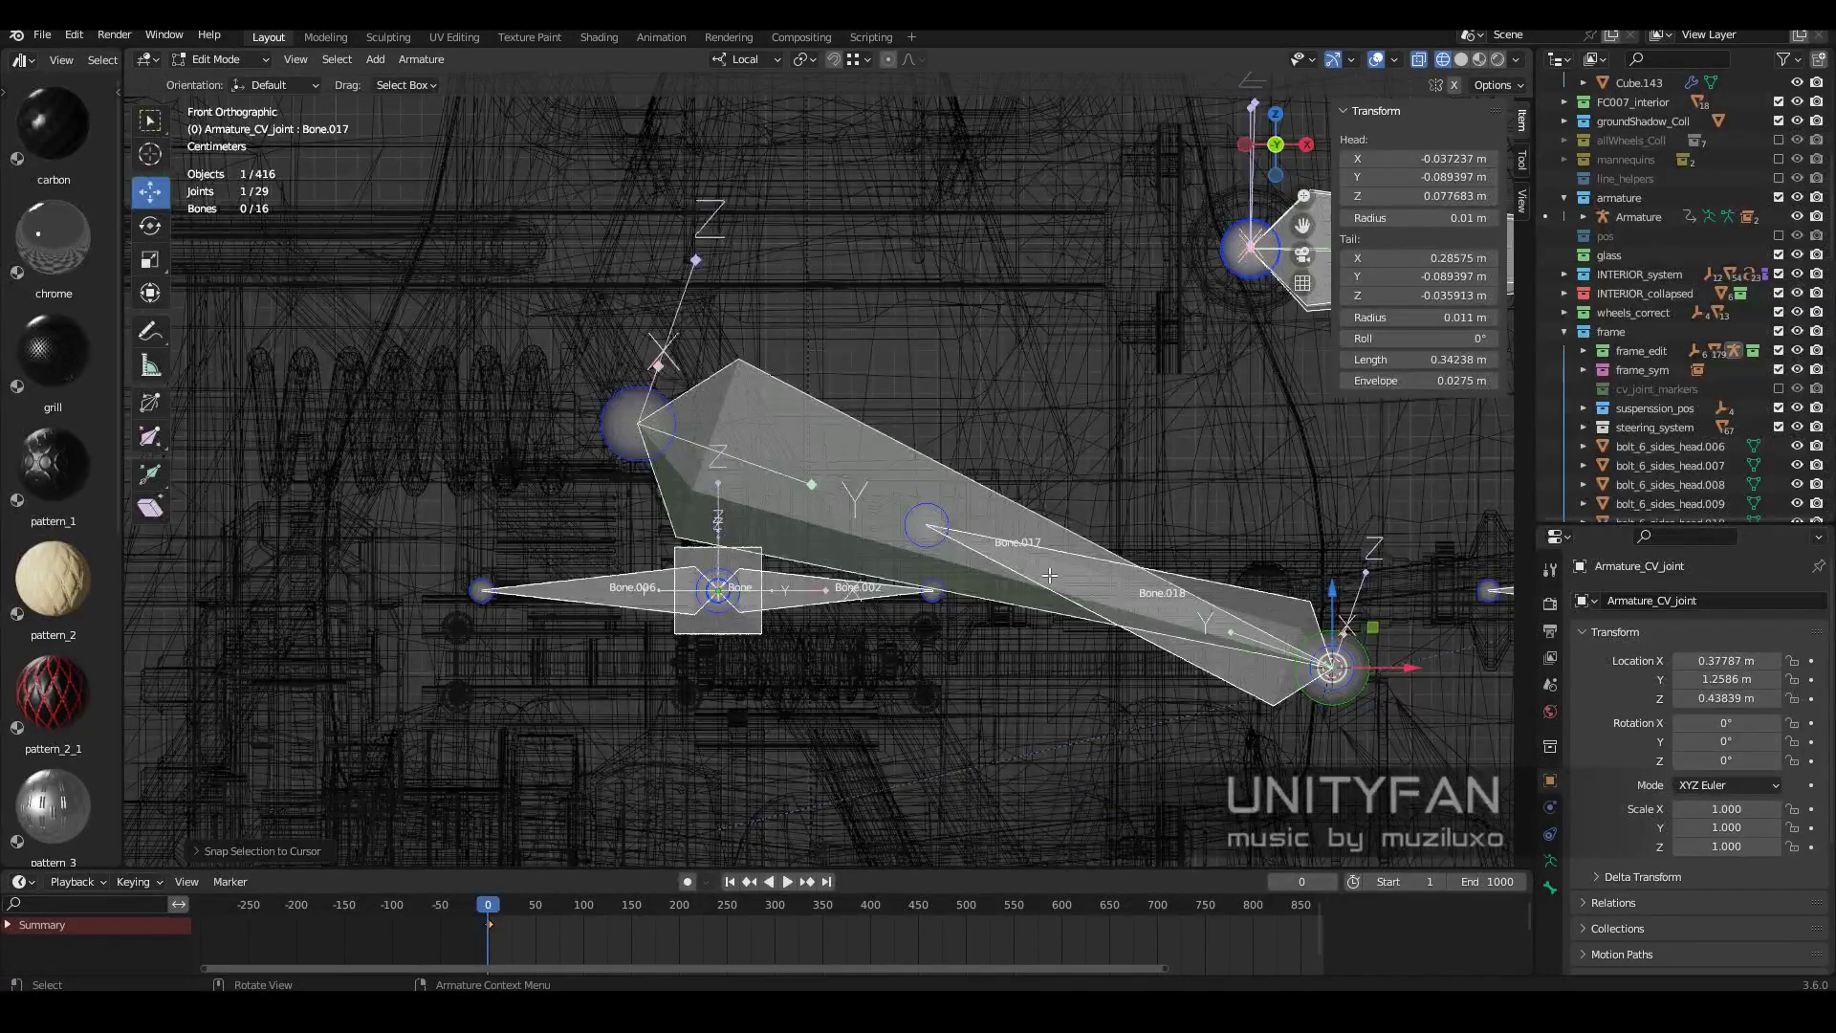
pyautogui.hotkey('ctrl', 'Tab')
pyautogui.hotkey('shift', 'z')
# Select the spring copy coil_spring_and_shock_absorber_112.001 in front orthographic view.
pyautogui.moveTo(861, 574); pyautogui.dragTo(937, 622, button='middle')
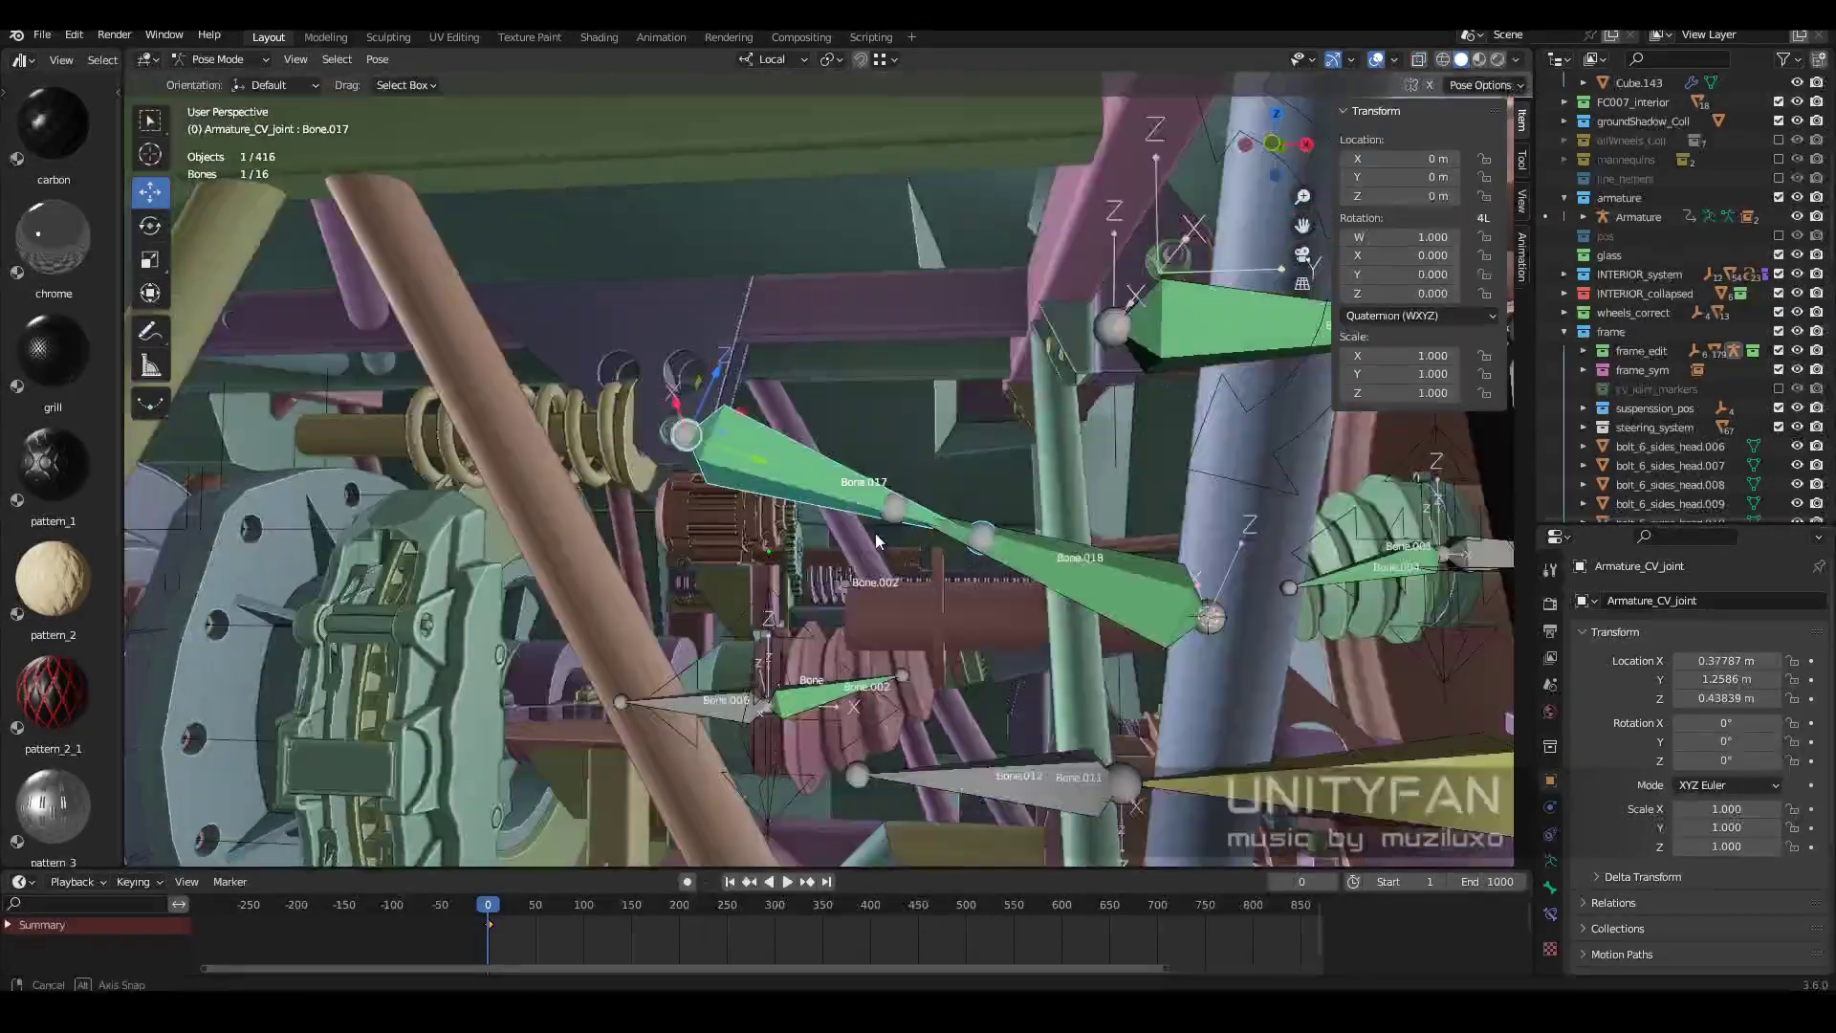
pyautogui.press('KP_1')
pyautogui.hotkey('ctrl', 'Tab')
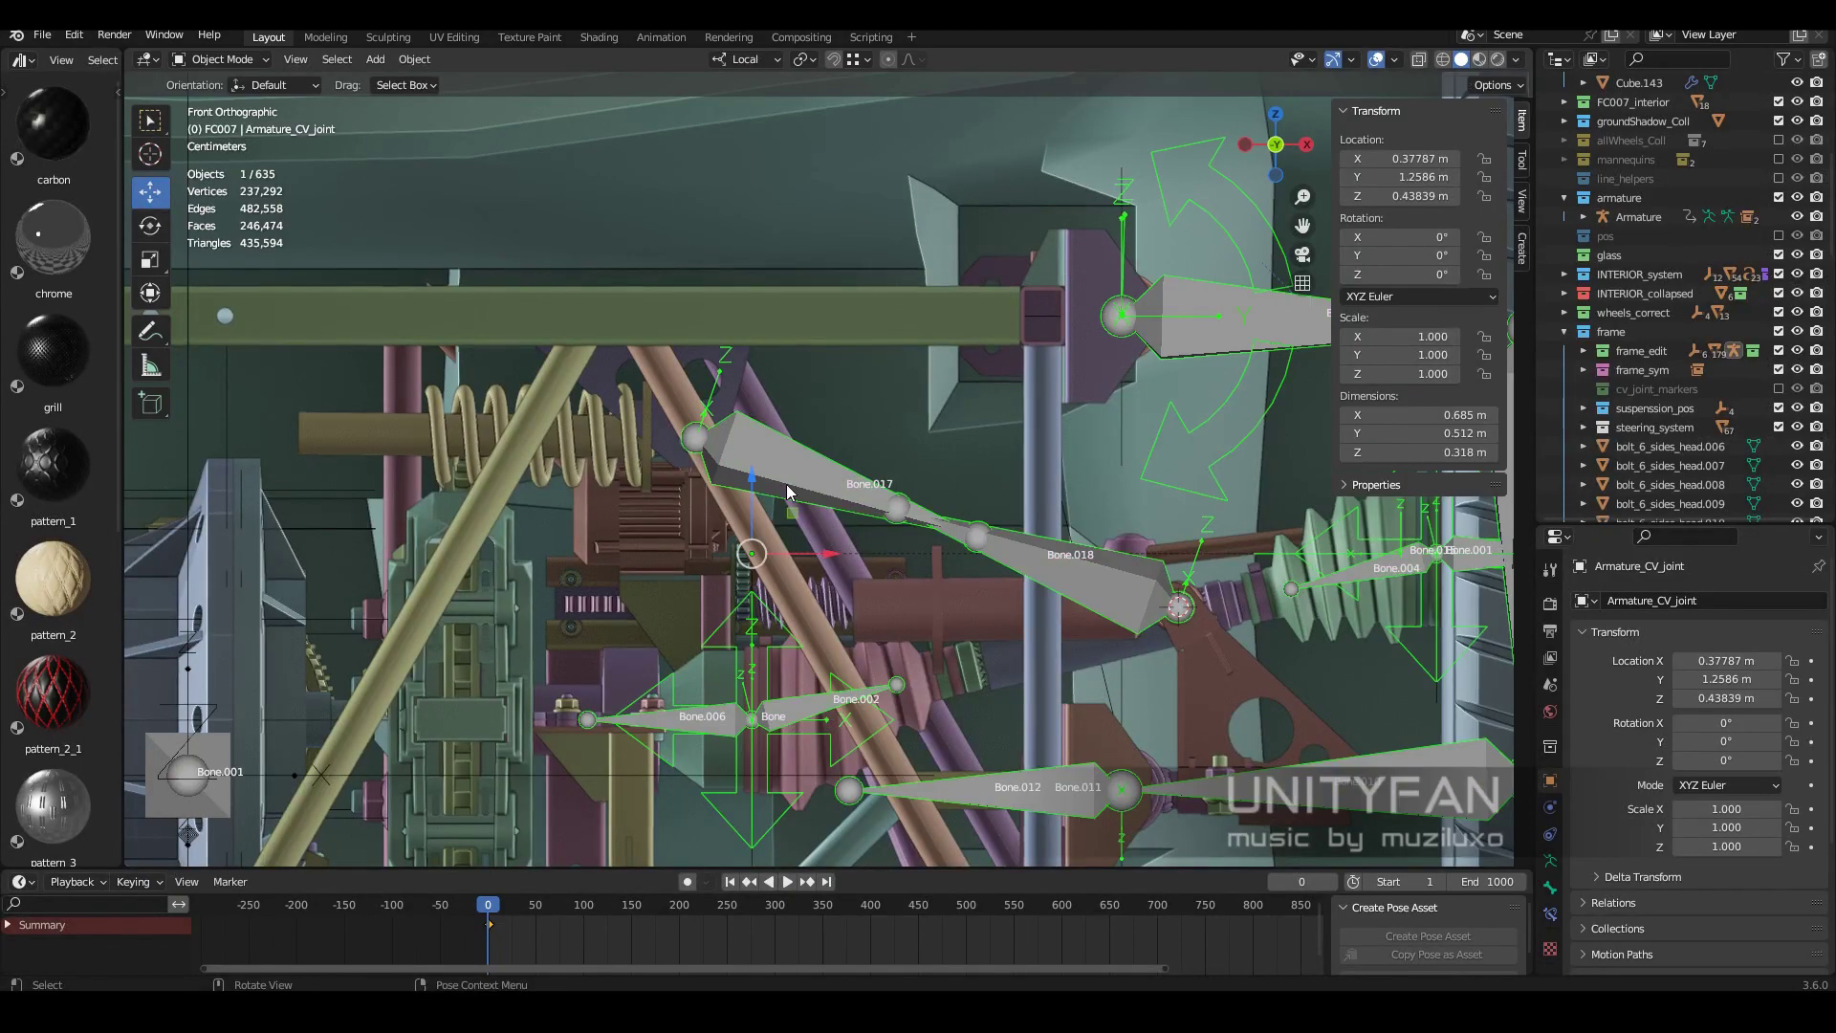
pyautogui.click(787, 484)
pyautogui.hotkey('shift', 'd')
pyautogui.moveTo(583, 450)
pyautogui.mouseDown(button='middle')
pyautogui.moveTo(931, 511)
pyautogui.moveTo(883, 566)
pyautogui.mouseUp(button='middle')
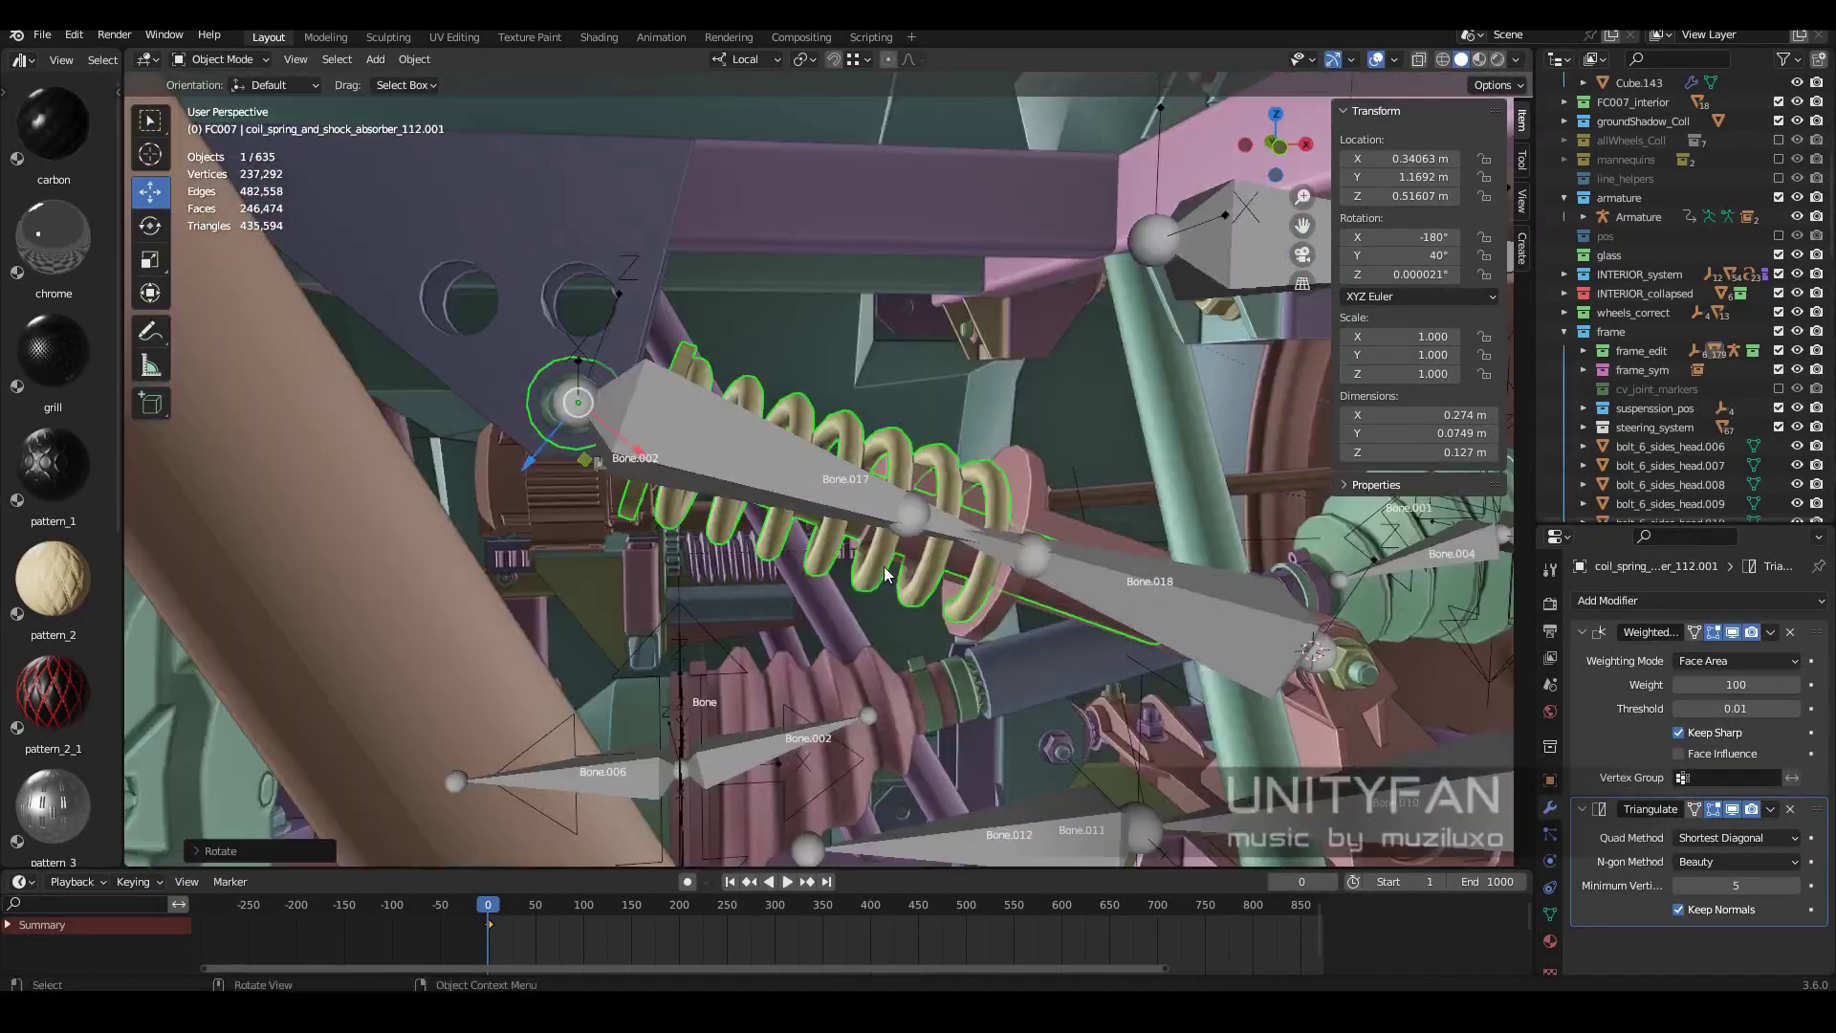
# Inspect the spring's vertex groups, mesh and modifier list.
pyautogui.click(1551, 916)
pyautogui.press('Tab')
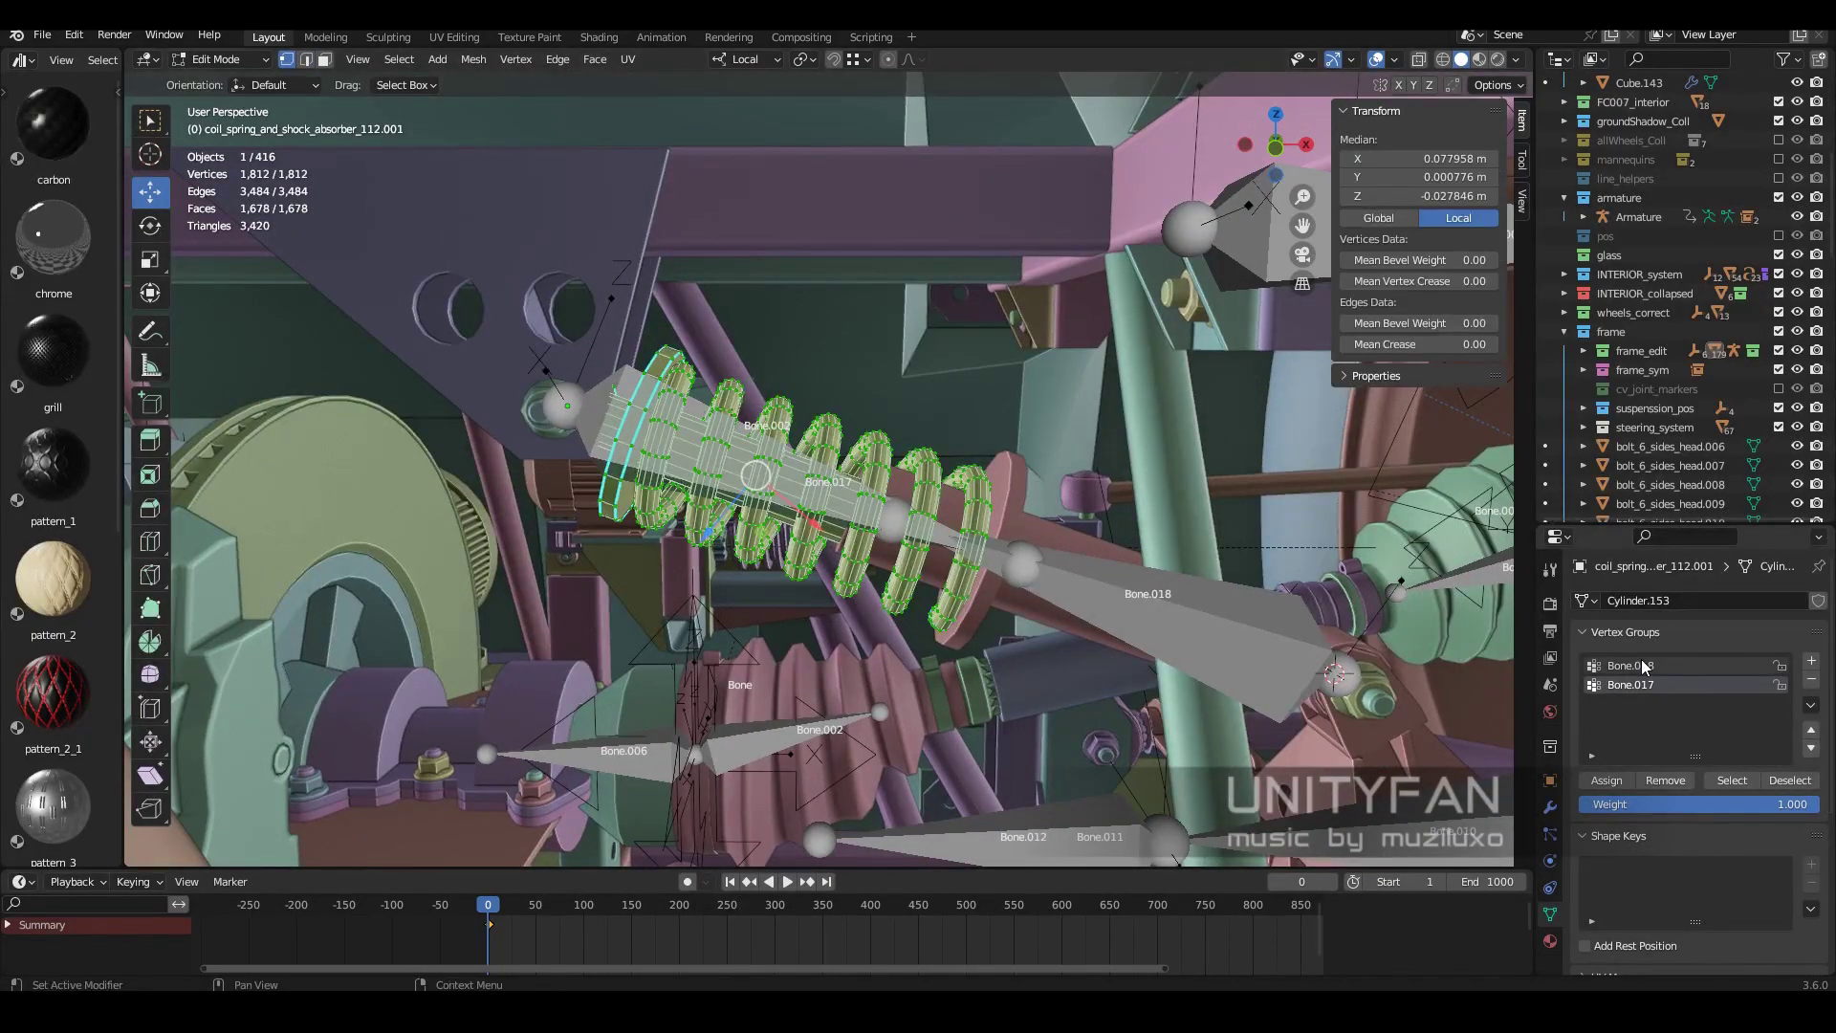
pyautogui.press('Tab')
pyautogui.moveTo(1014, 577)
pyautogui.mouseDown(button='middle')
pyautogui.moveTo(938, 491)
pyautogui.moveTo(982, 583)
pyautogui.mouseUp(button='middle')
pyautogui.click(1551, 806)
pyautogui.click(1684, 601)
# Check the shock absorber rod's vertex groups and play the animation to test the suspension.
pyautogui.click(924, 484)
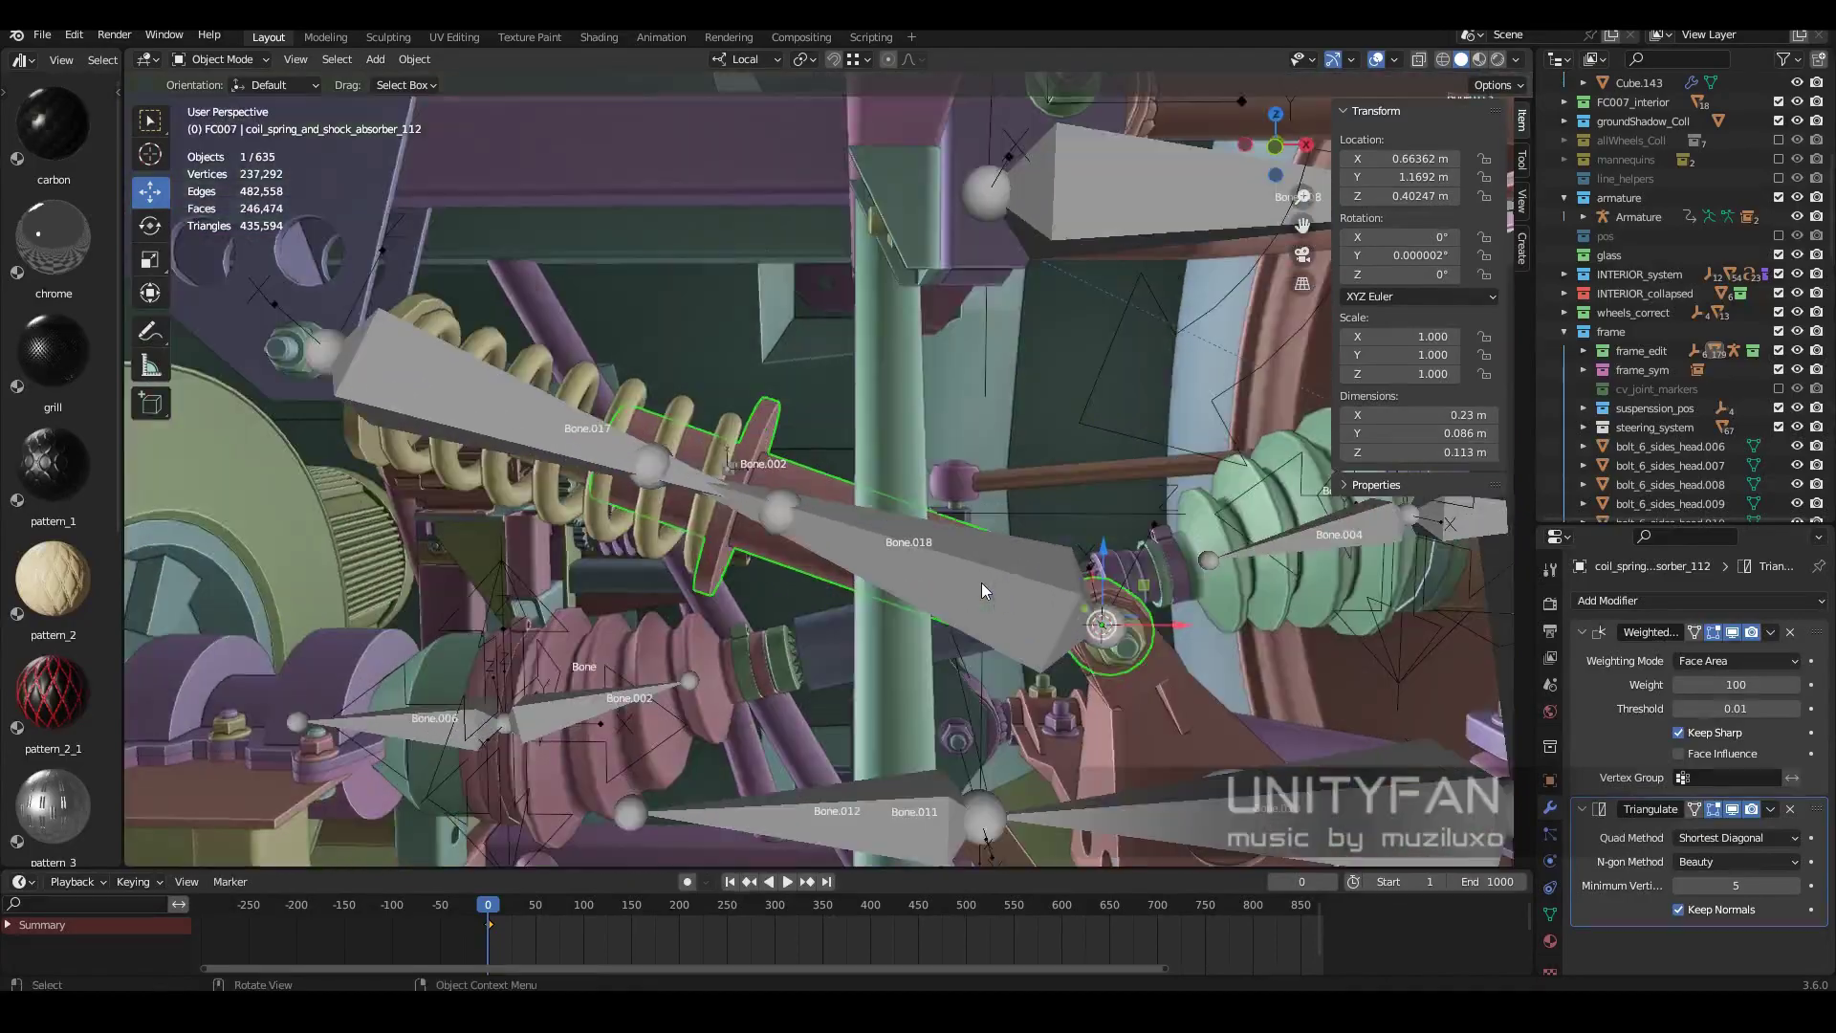
pyautogui.click(1550, 914)
pyautogui.scroll(-5, 1703, 727)
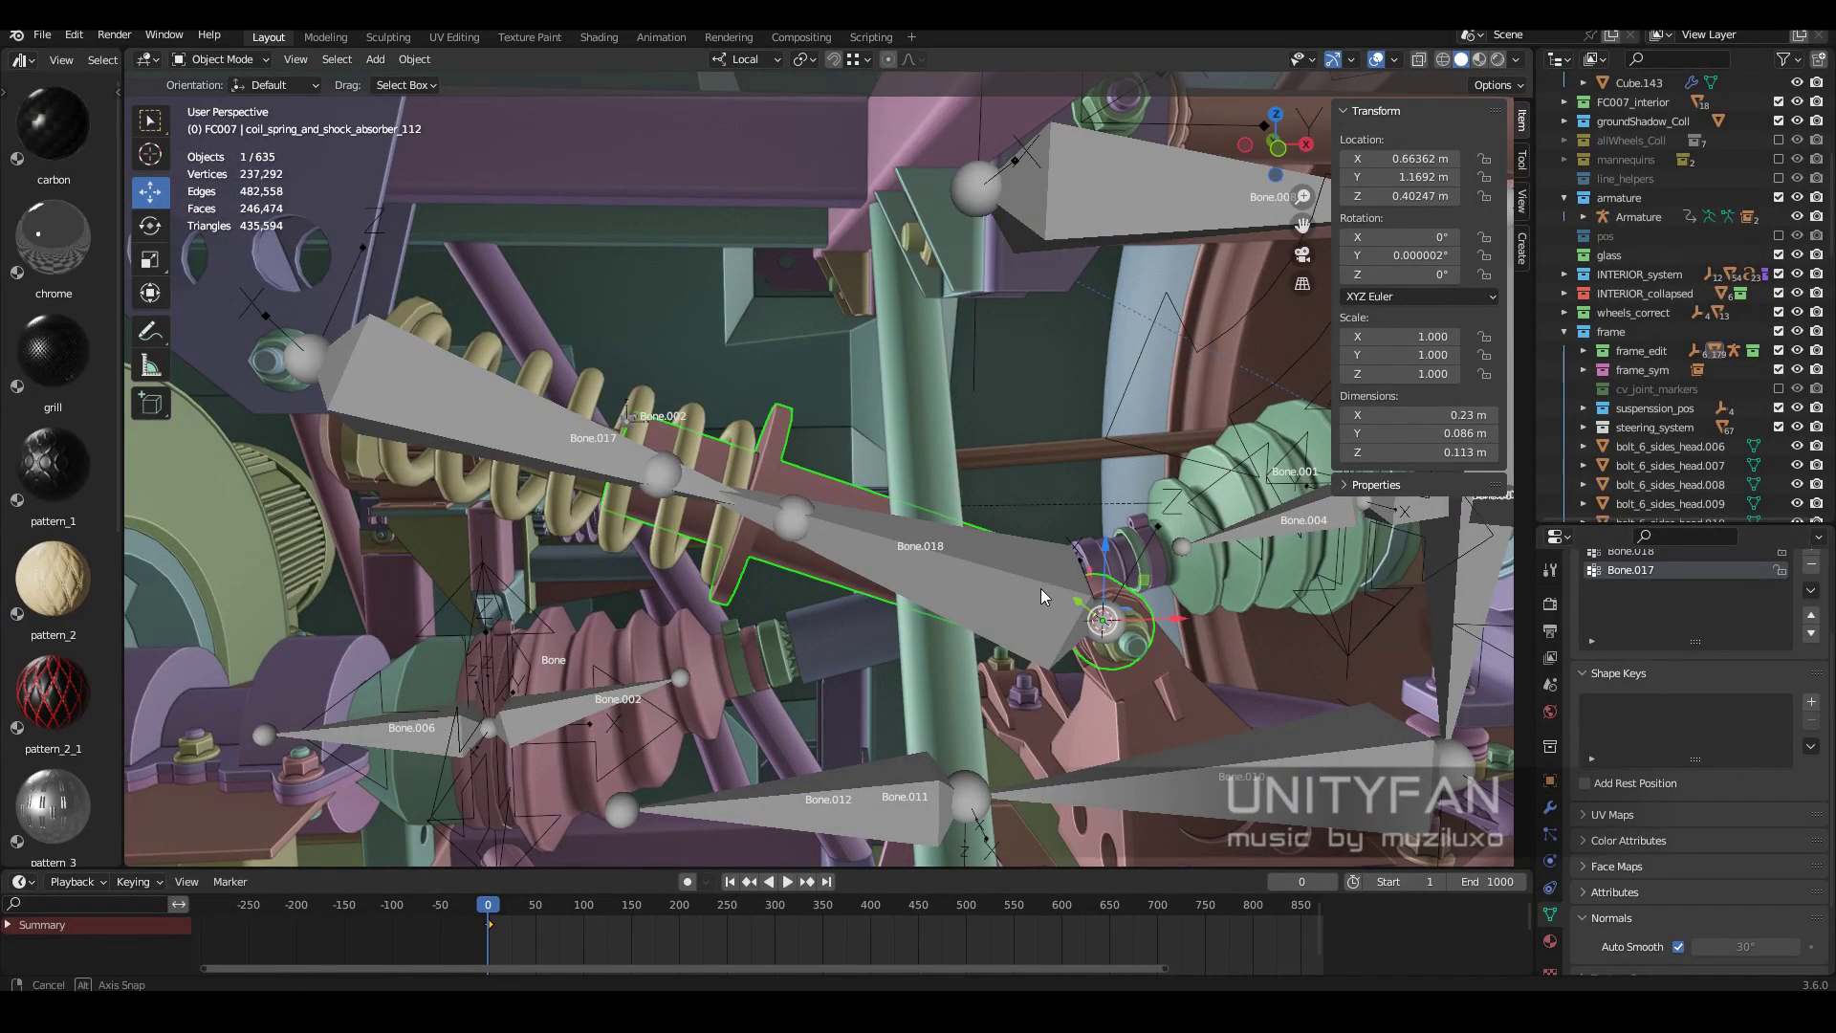
pyautogui.press('Tab')
pyautogui.press('Tab')
pyautogui.click(1551, 806)
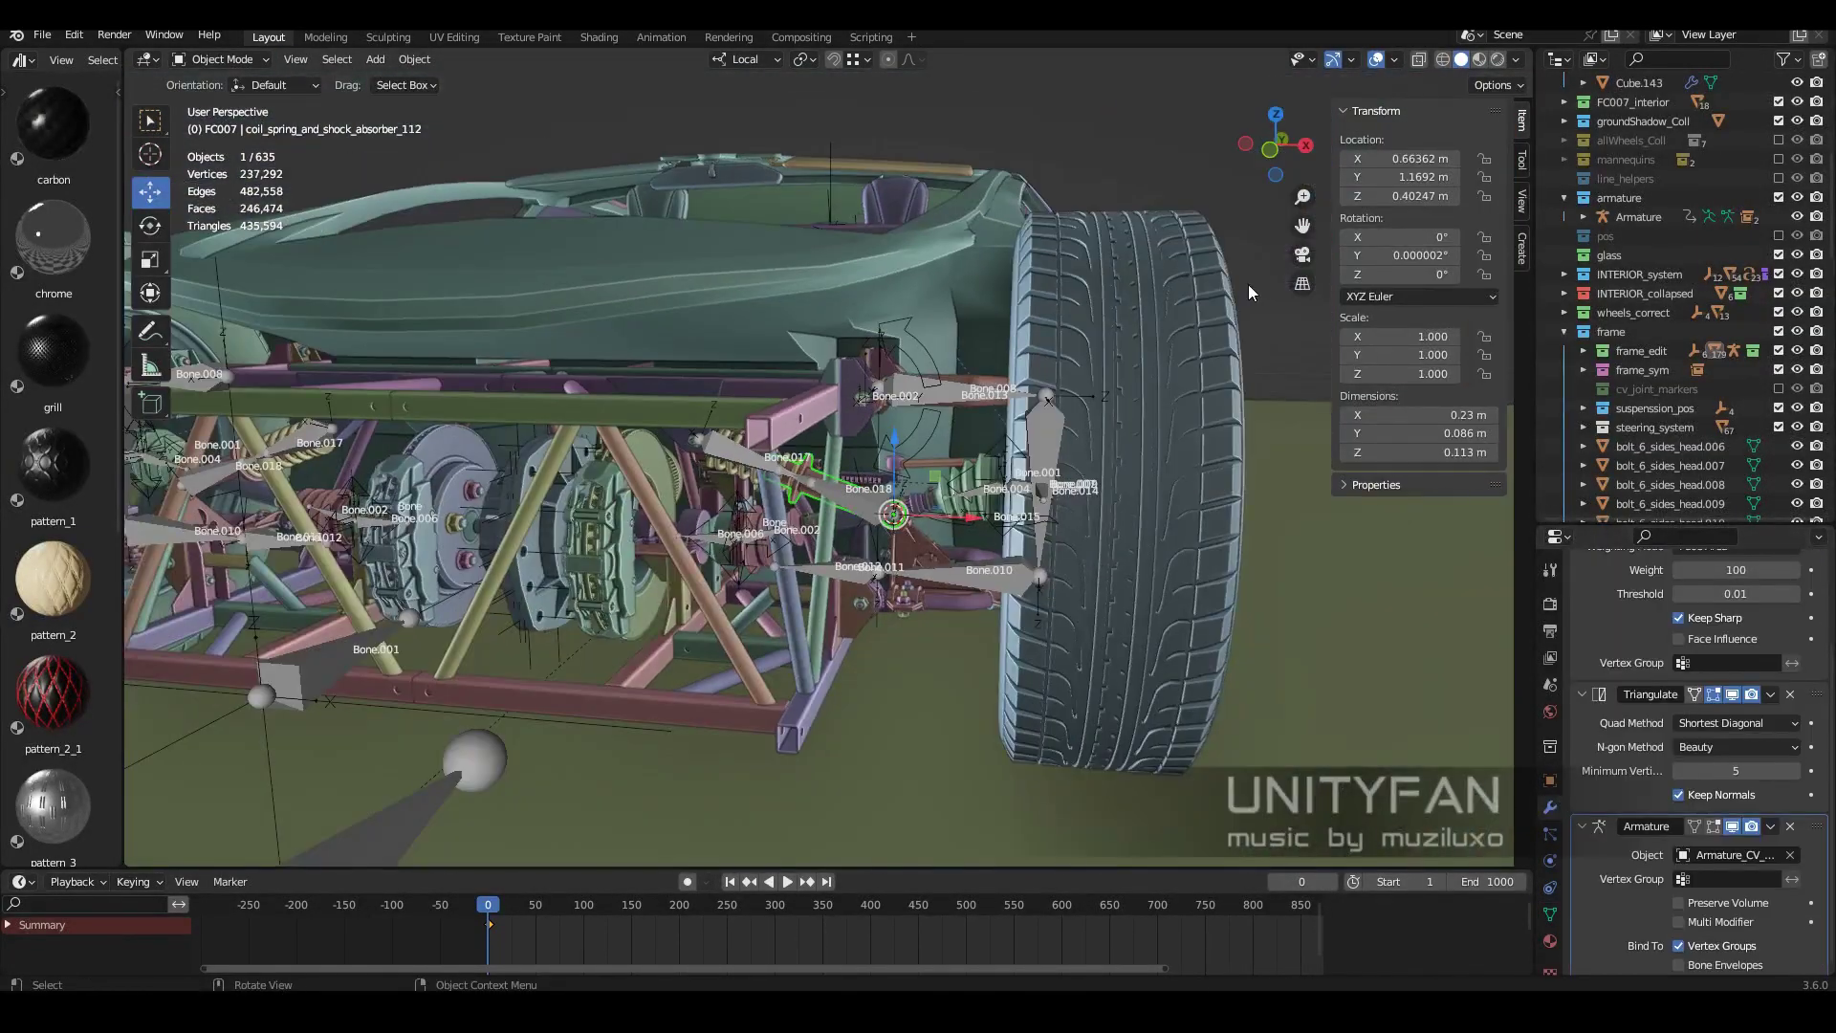
pyautogui.moveTo(1249, 284)
pyautogui.mouseDown(button='middle')
pyautogui.moveTo(730, 590)
pyautogui.moveTo(698, 903)
pyautogui.moveTo(476, 909)
pyautogui.moveTo(589, 788)
pyautogui.moveTo(532, 911)
pyautogui.mouseUp(button='middle')
pyautogui.press('space')
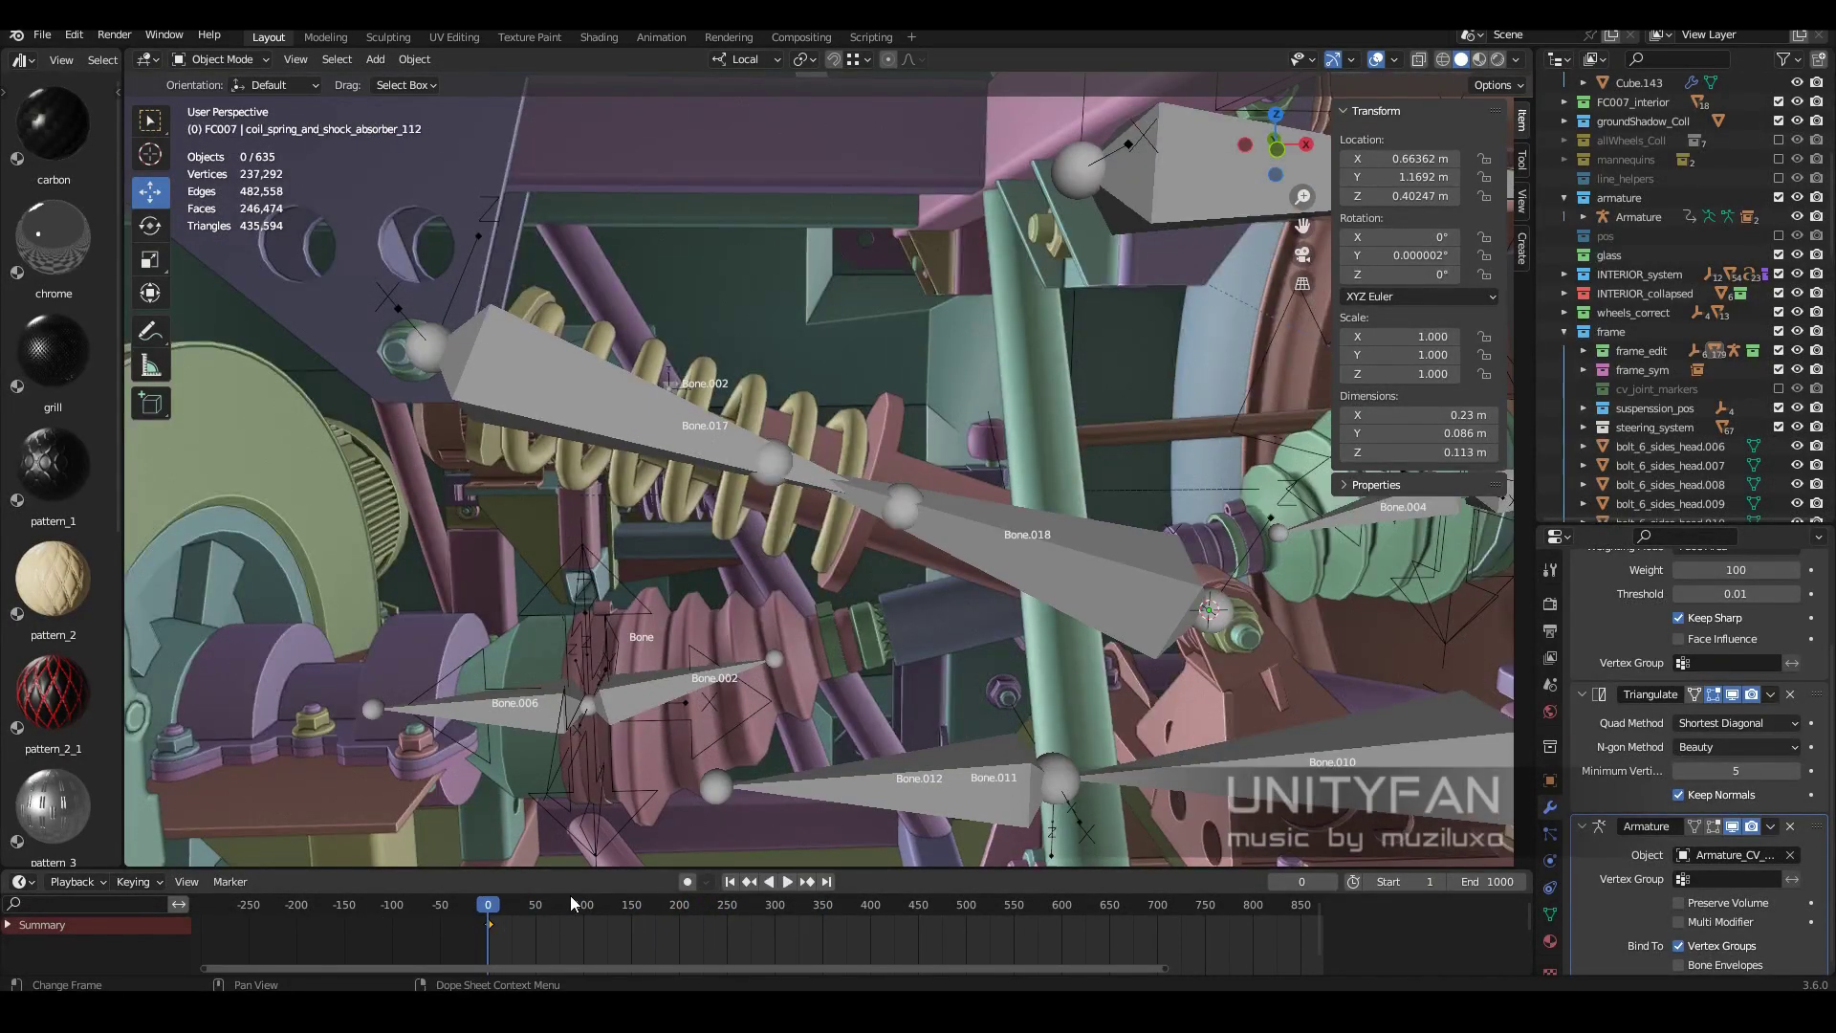
# Select the whole coil in Edit Mode and separate it into its own object.
pyautogui.click(713, 382)
pyautogui.press('Tab')
pyautogui.press('ctrl+KP_Add')
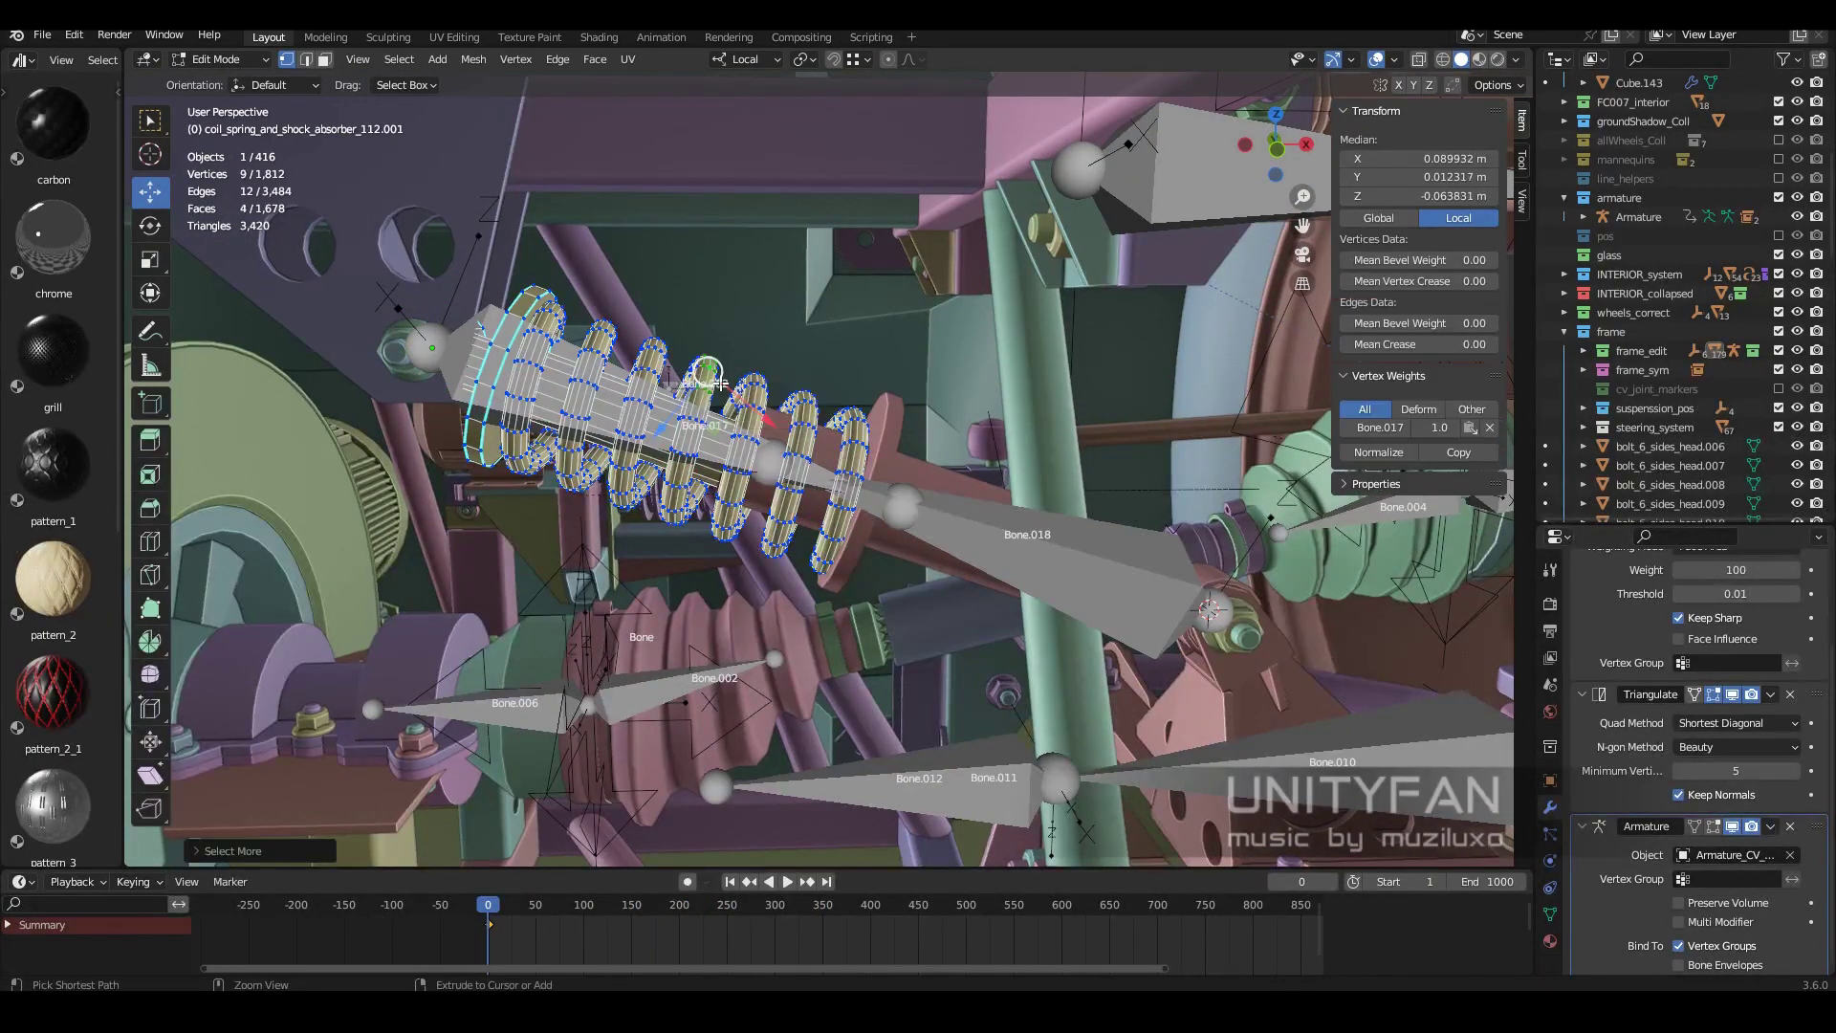
pyautogui.click(715, 377)
pyautogui.press('Tab')
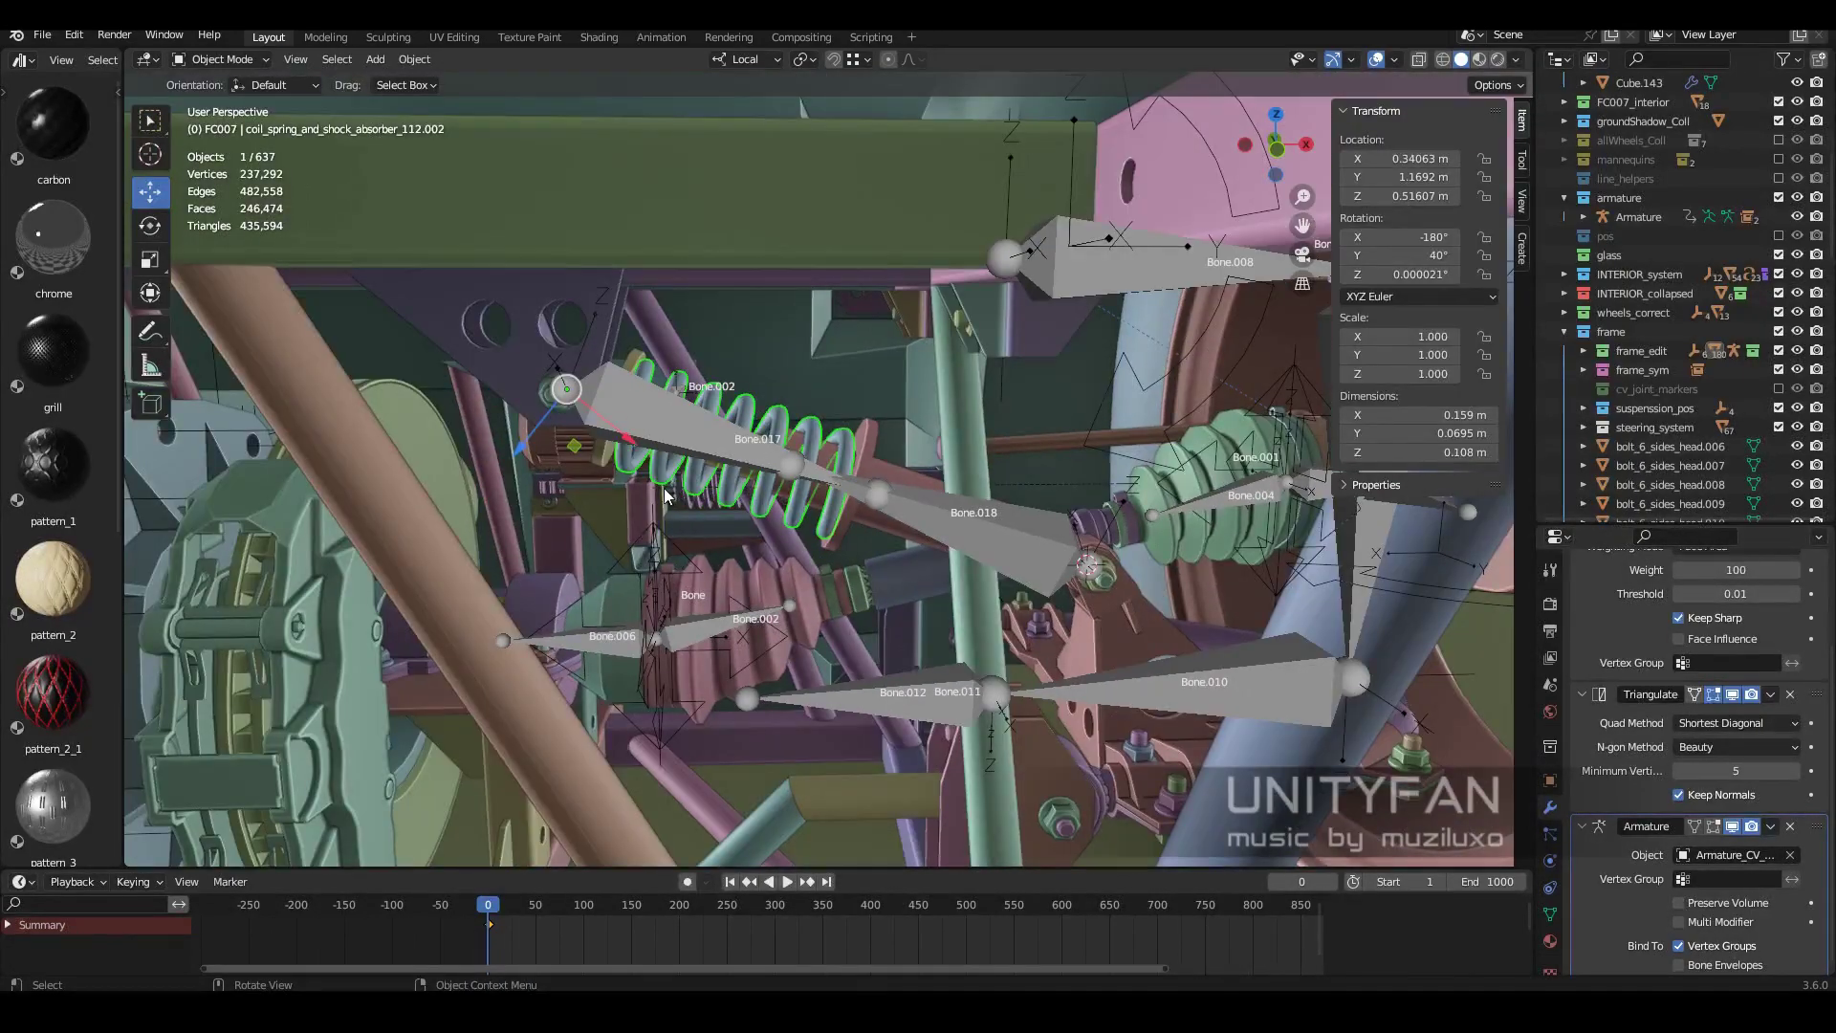
# Put the suspension armature in Edit Mode with a see-through front orthographic view.
pyautogui.click(651, 458)
pyautogui.press('Tab')
pyautogui.press('KP_1')
pyautogui.hotkey('alt', 'z')
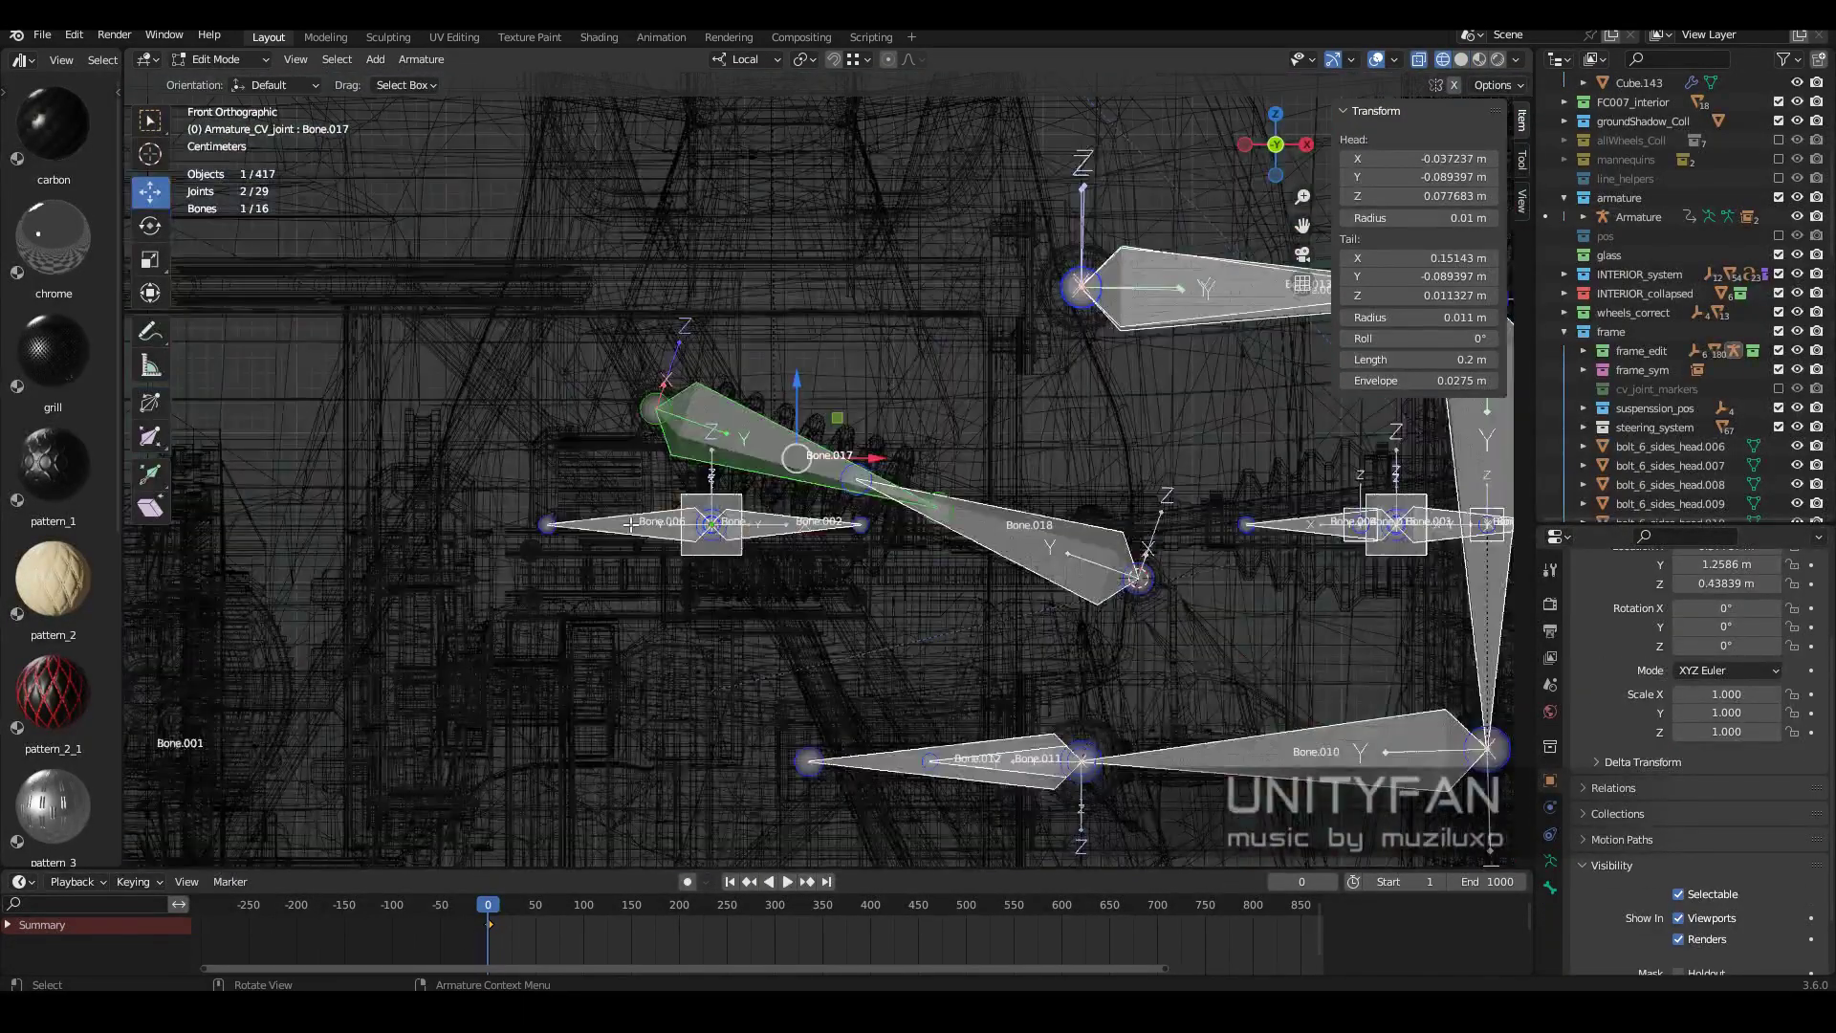
pyautogui.scroll(2, 630, 524)
# Extrude Bone.019 from Bone.017's tail and shorten it to 0.15 m.
pyautogui.press('e')
pyautogui.click(1074, 582)
pyautogui.scroll(2, 849, 500)
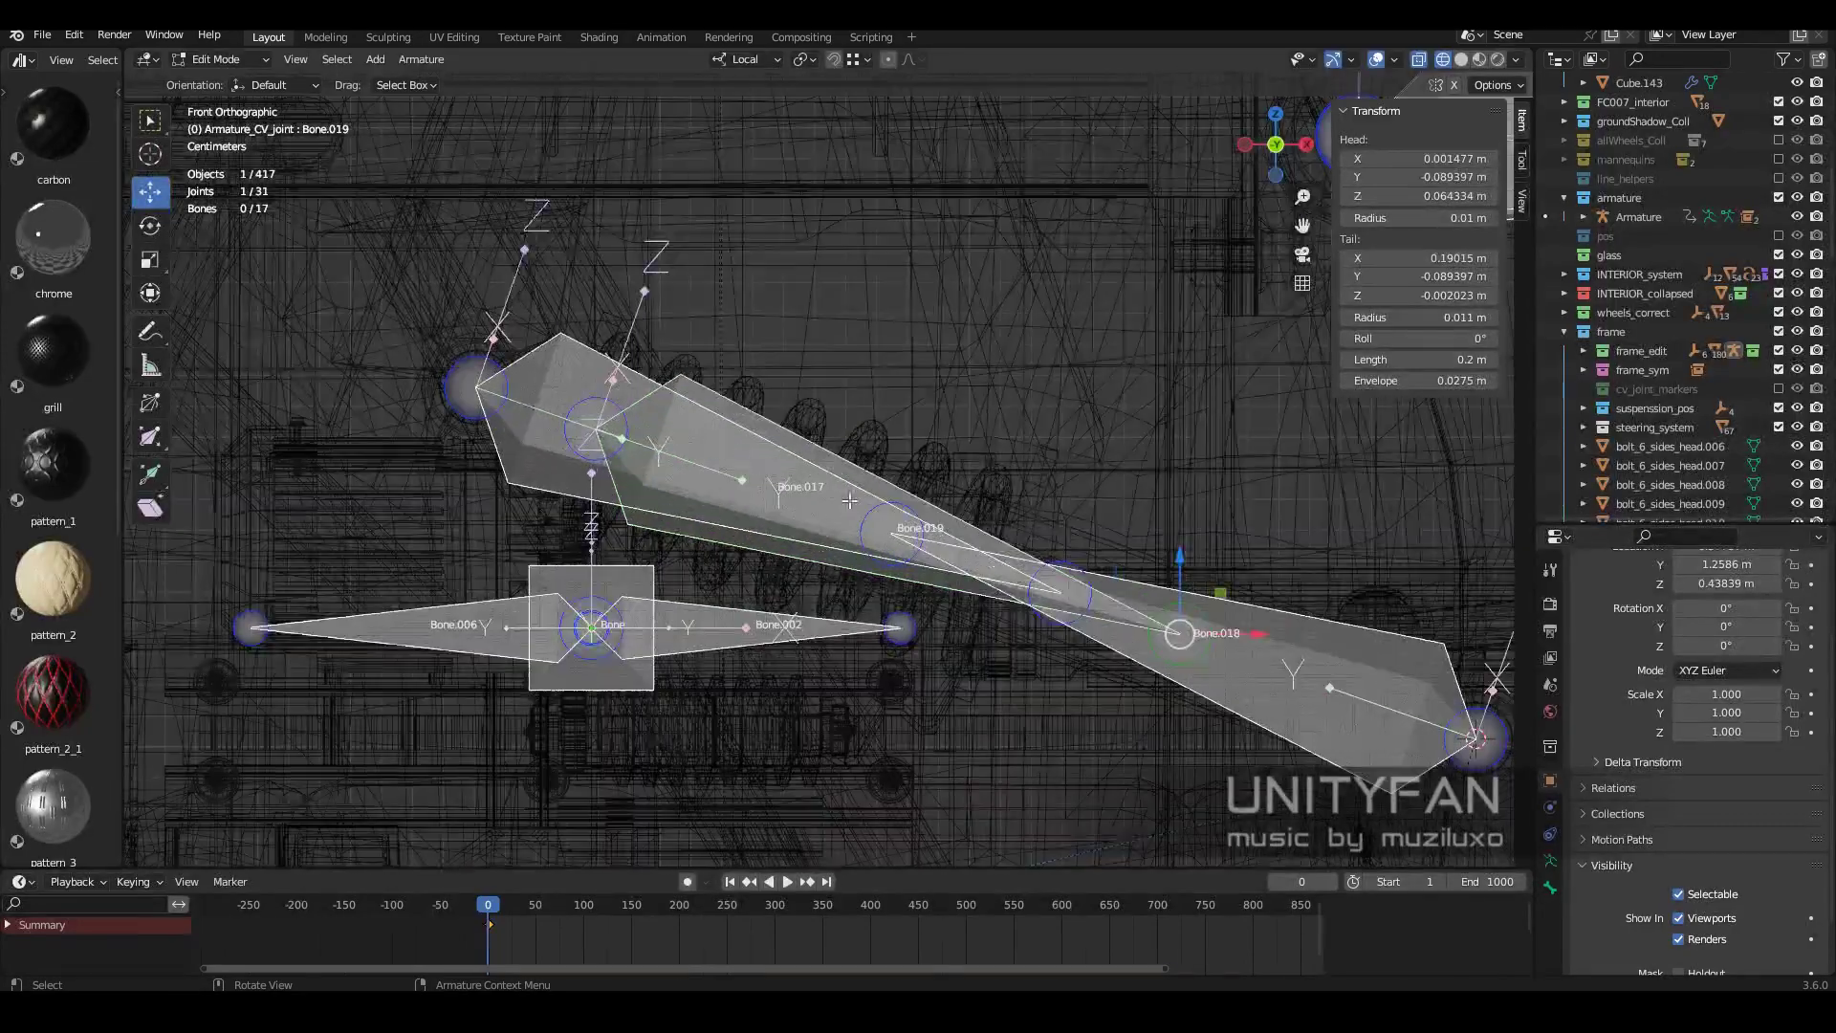
pyautogui.write('15')
pyautogui.press('Return')
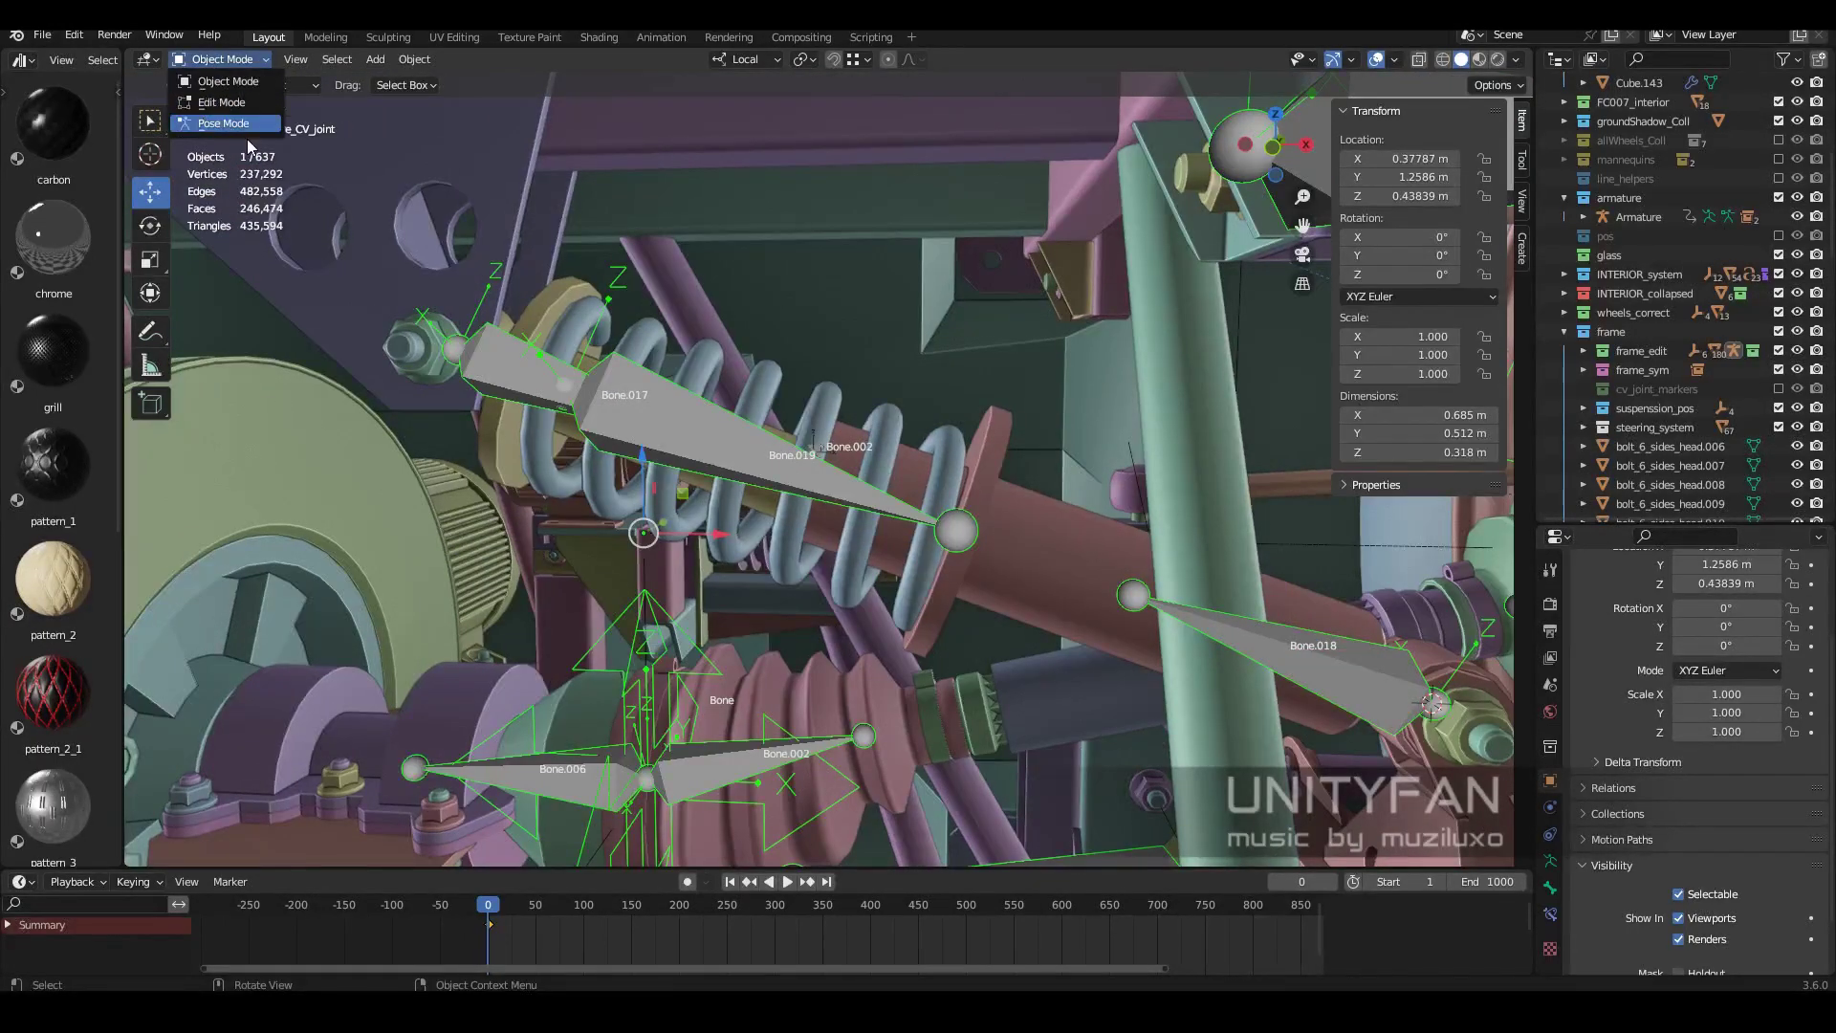
# Give Bone.019 a Stretch To constraint targeting Armature_CV_joint's Bone.018.
pyautogui.click(223, 124)
pyautogui.click(1550, 913)
pyautogui.click(1650, 600)
pyautogui.click(1665, 759)
pyautogui.click(1719, 825)
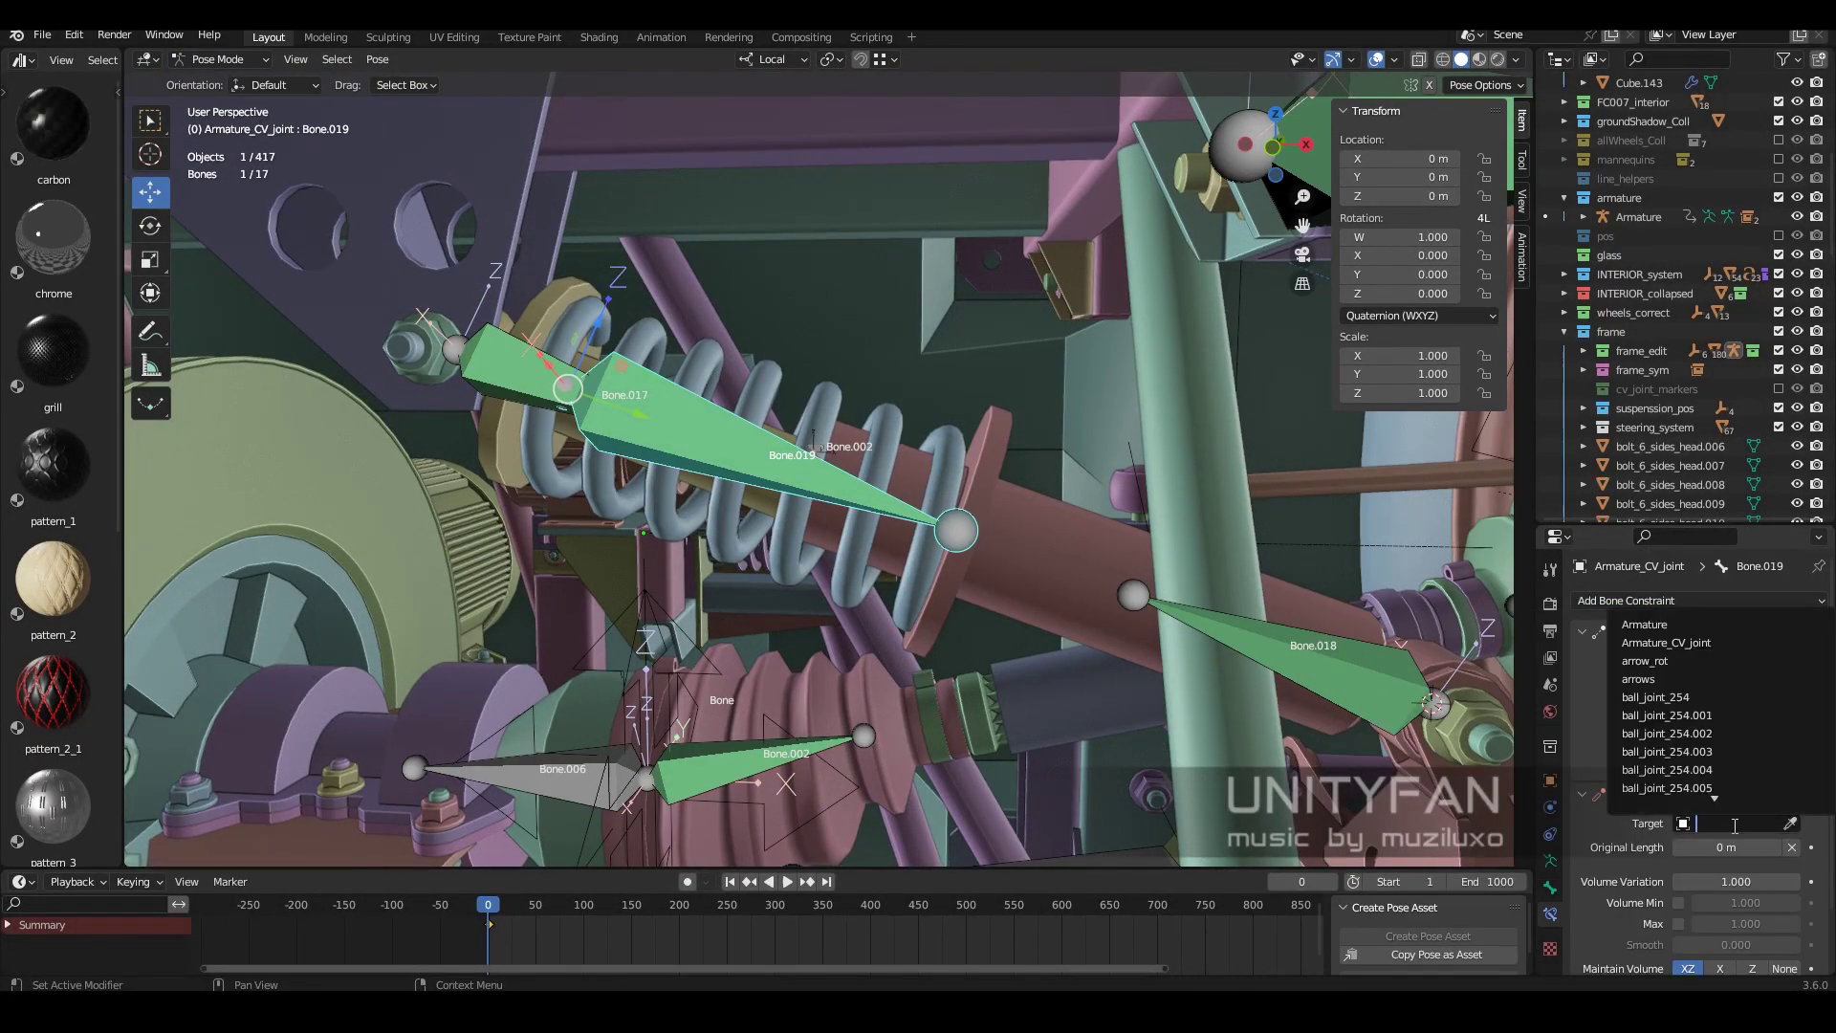
pyautogui.click(1708, 759)
pyautogui.click(1696, 847)
pyautogui.write('18')
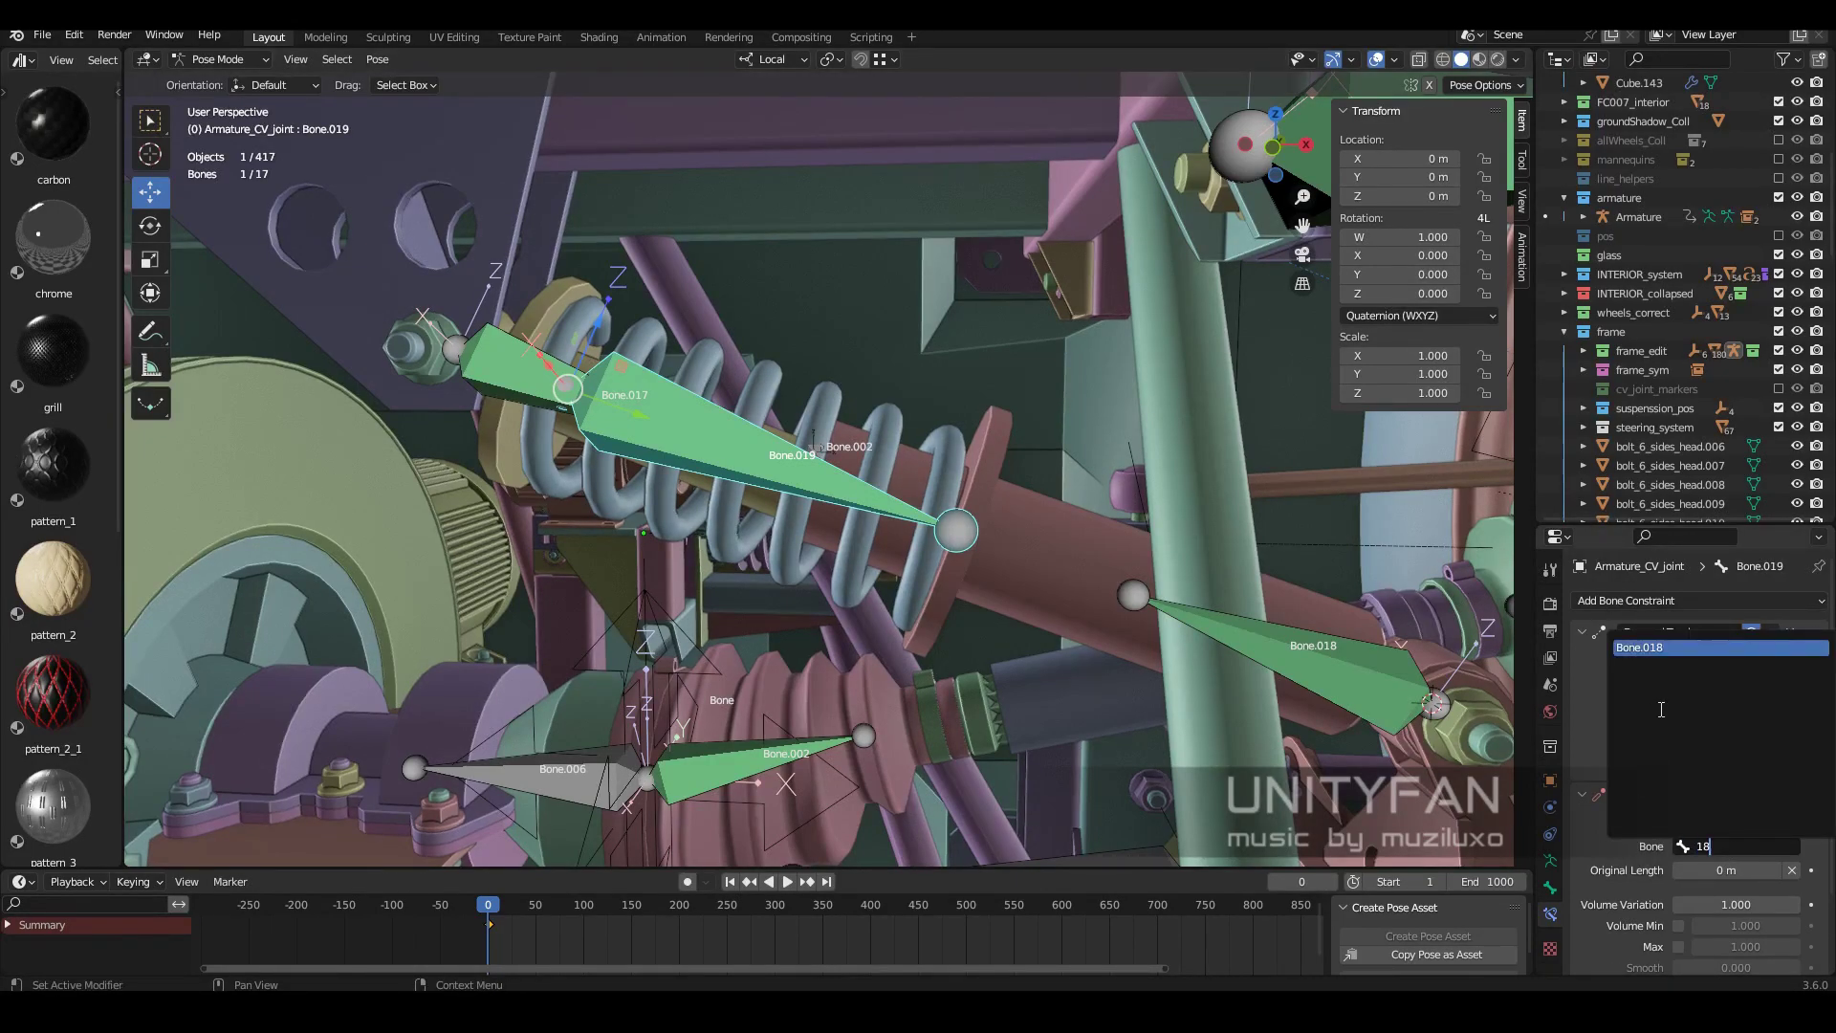
pyautogui.press('Return')
pyautogui.moveTo(886, 542); pyautogui.dragTo(507, 909, button='middle')
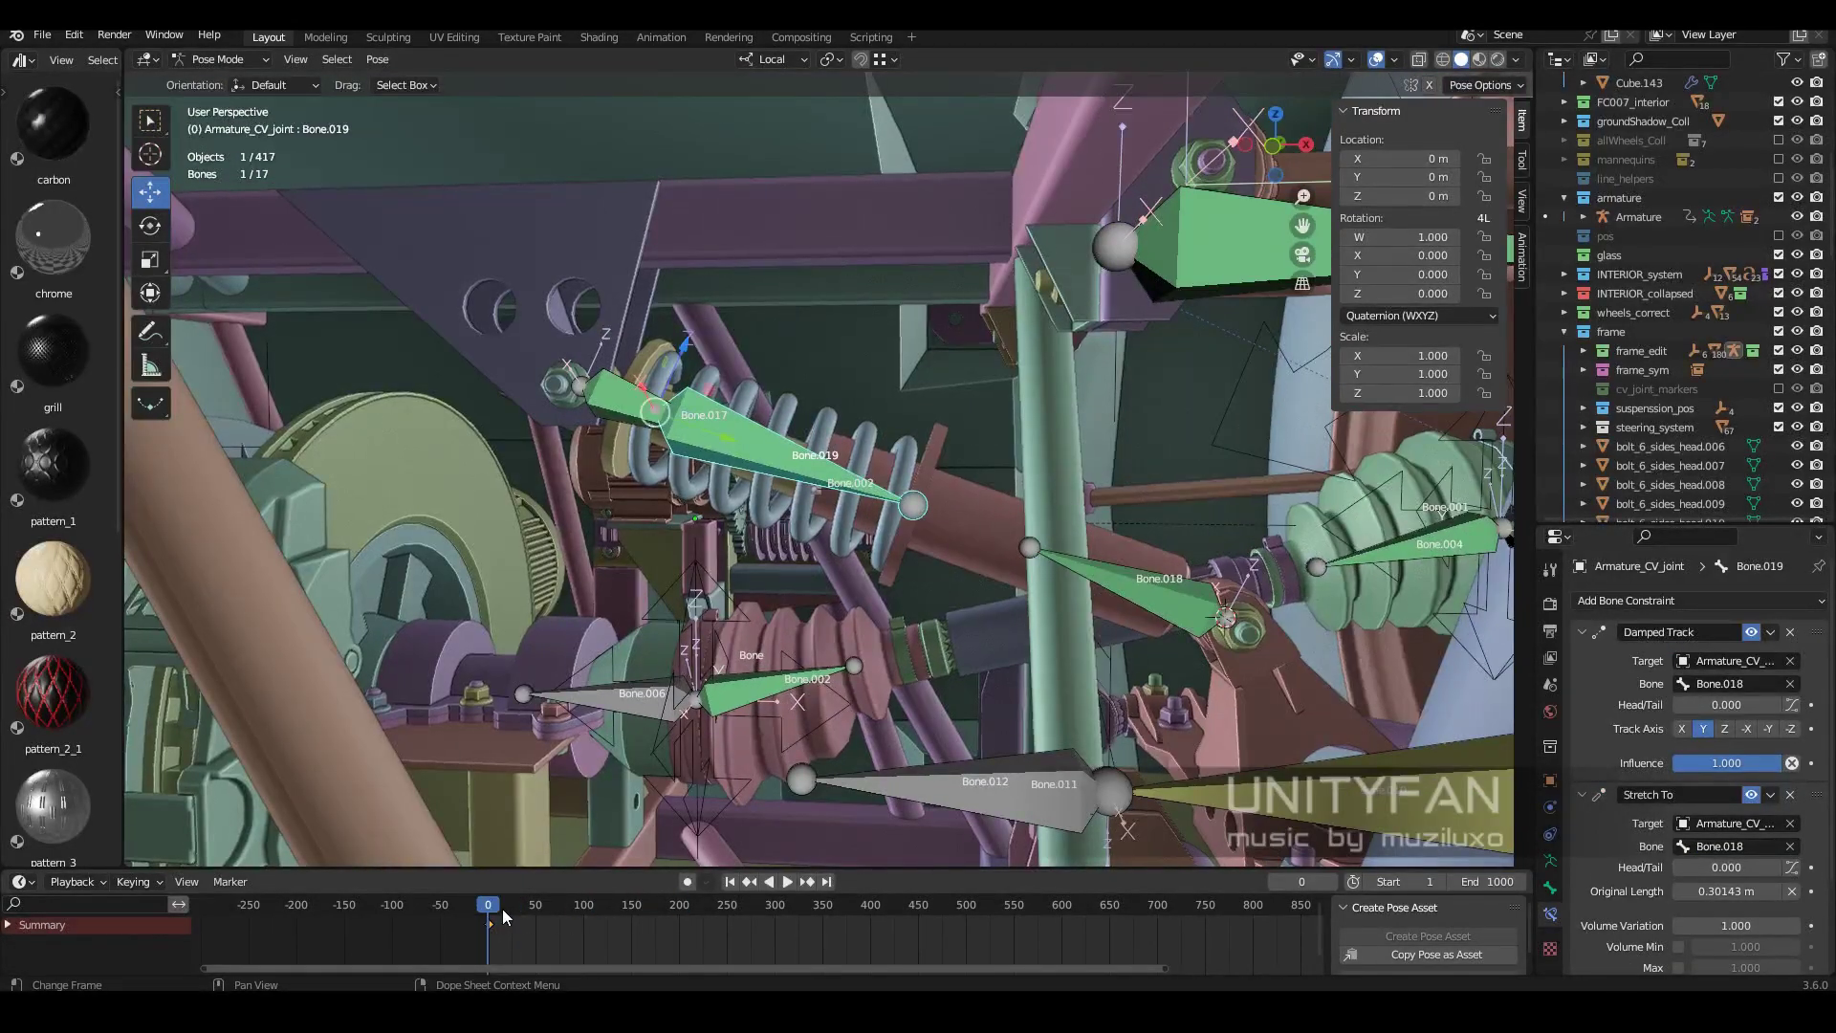
# Rename the coil spring's vertex group to Bone.019.
pyautogui.hotkey('ctrl', 'Tab')
pyautogui.click(811, 541)
pyautogui.click(1550, 913)
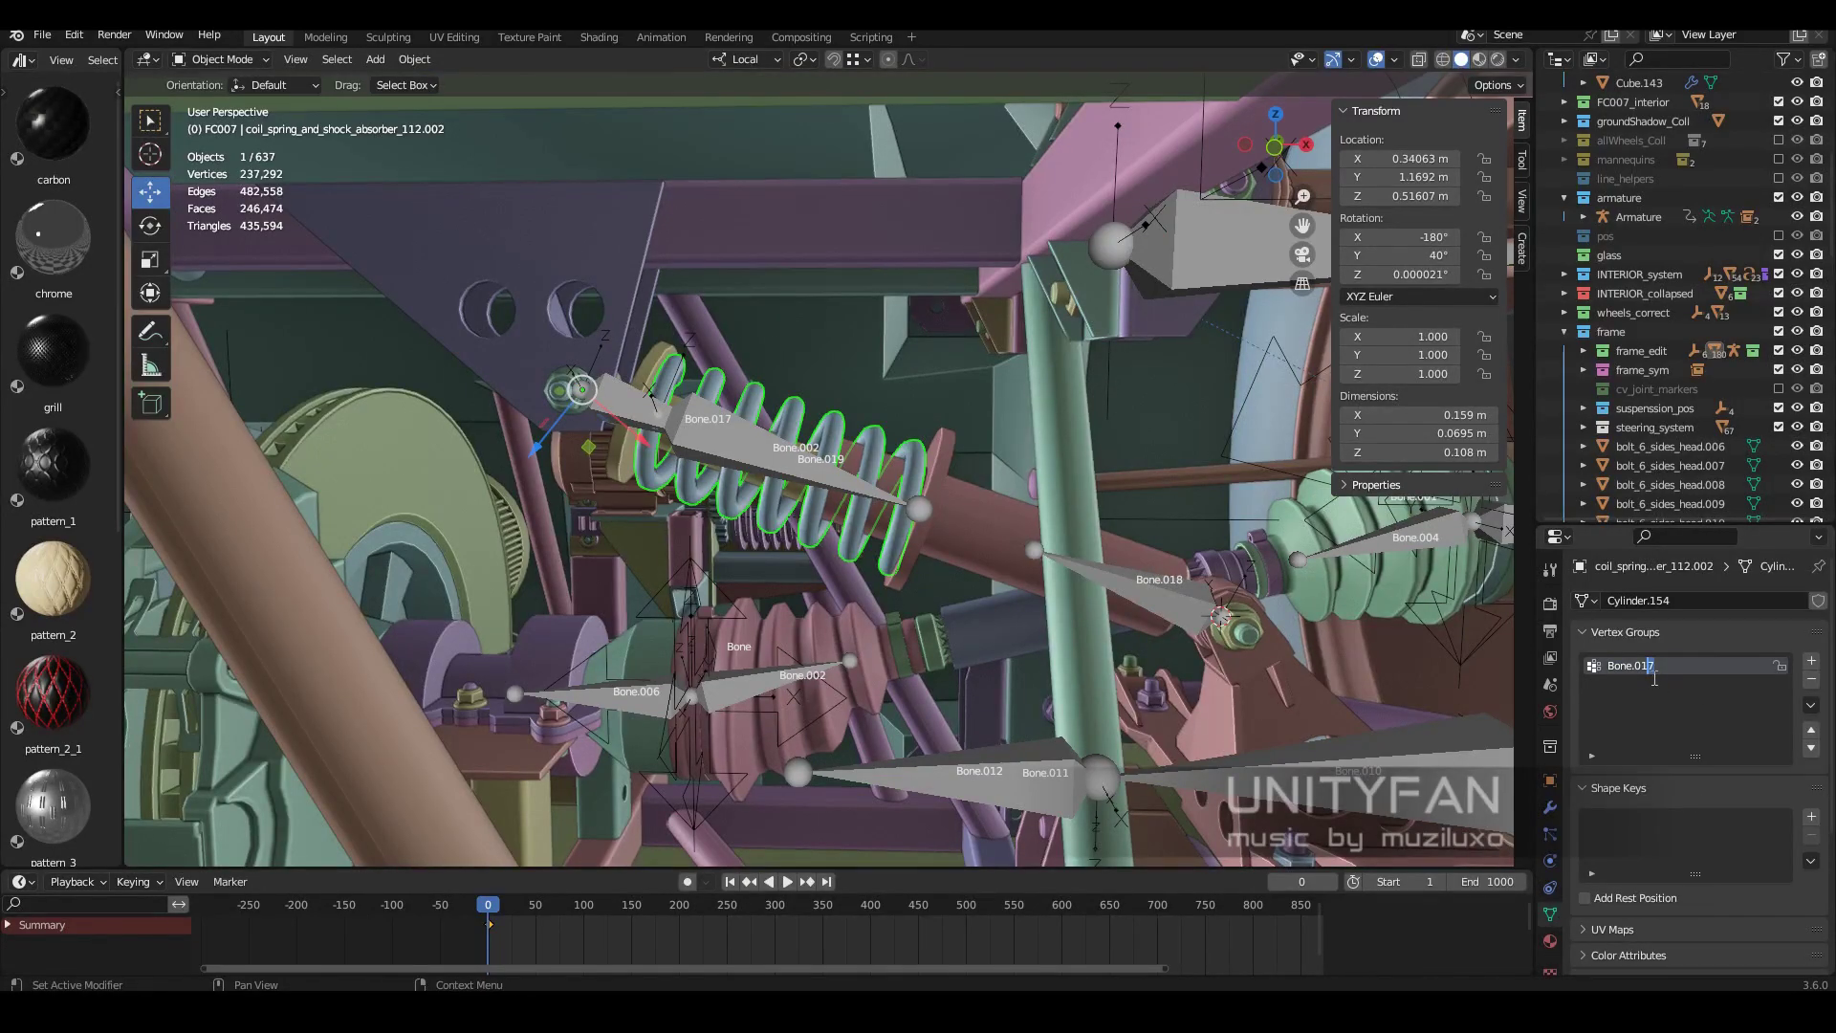
pyautogui.press('Return')
# Hide the armature's bones and play the animation to watch the spring.
pyautogui.click(784, 478)
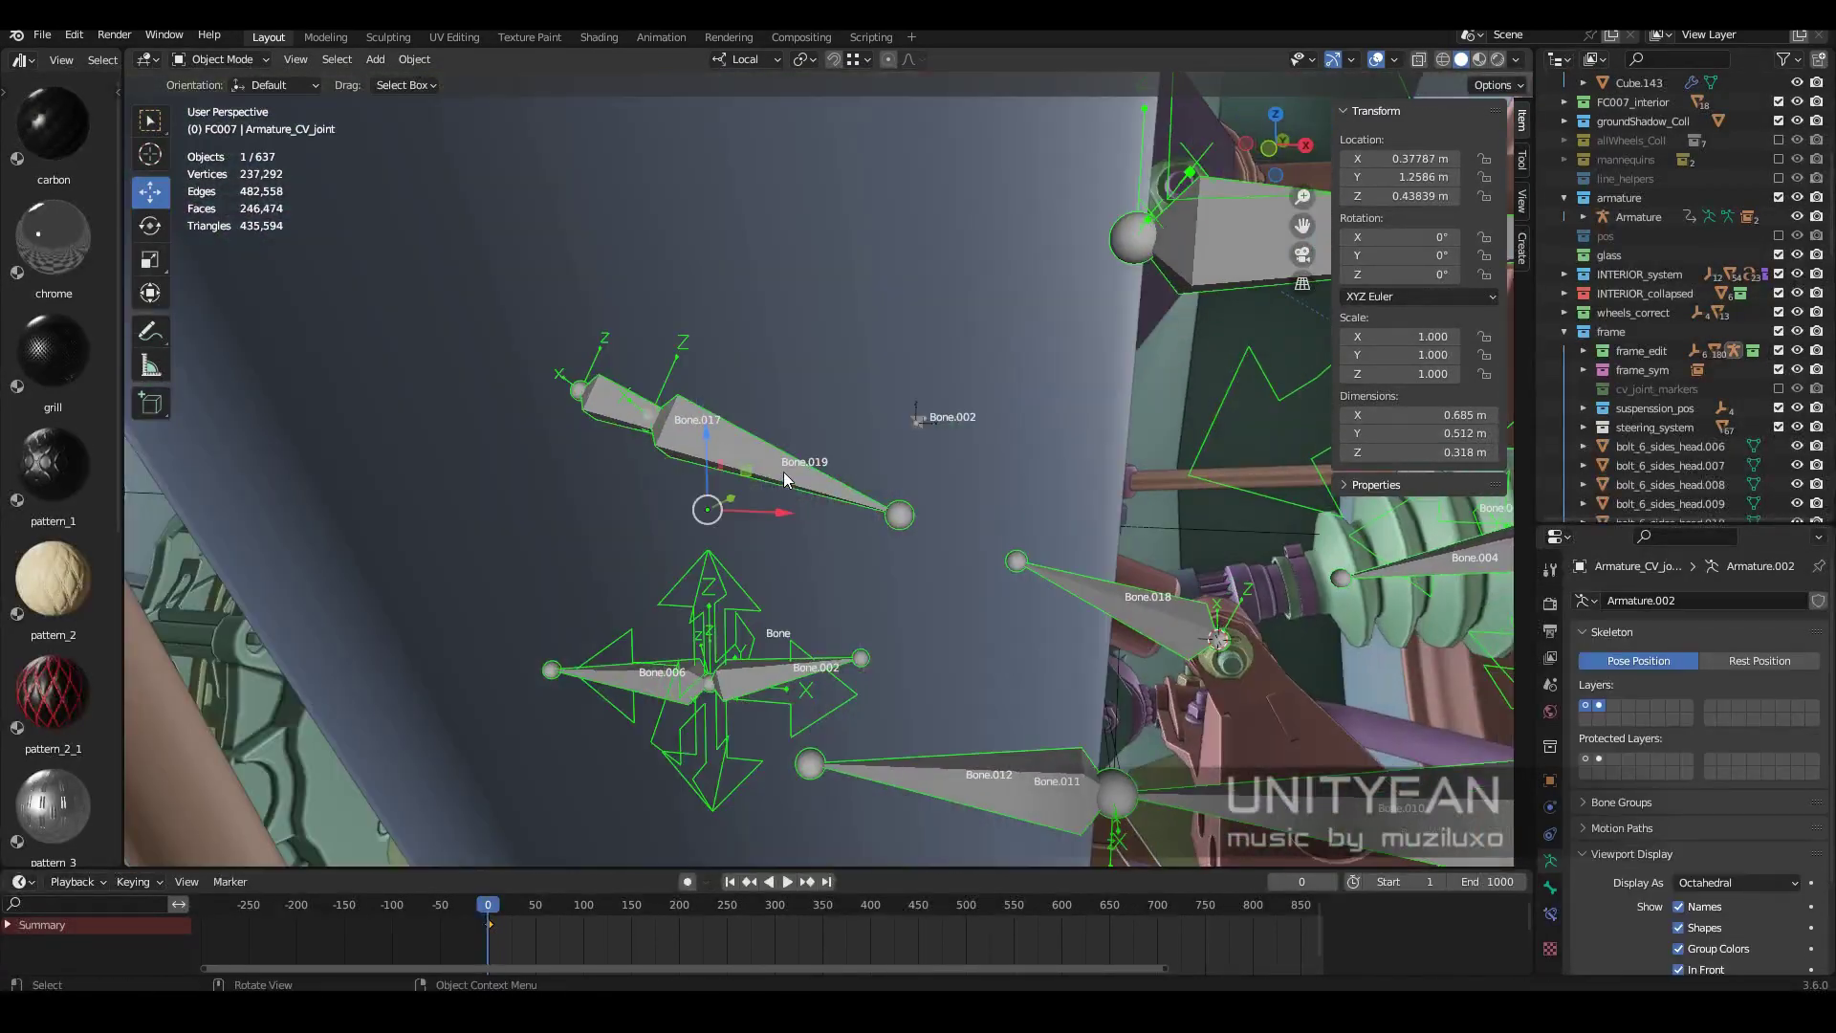
pyautogui.click(1602, 709)
pyautogui.moveTo(839, 514)
pyautogui.mouseDown(button='middle')
pyautogui.moveTo(989, 446)
pyautogui.moveTo(1014, 643)
pyautogui.mouseUp(button='middle')
pyautogui.press('space')
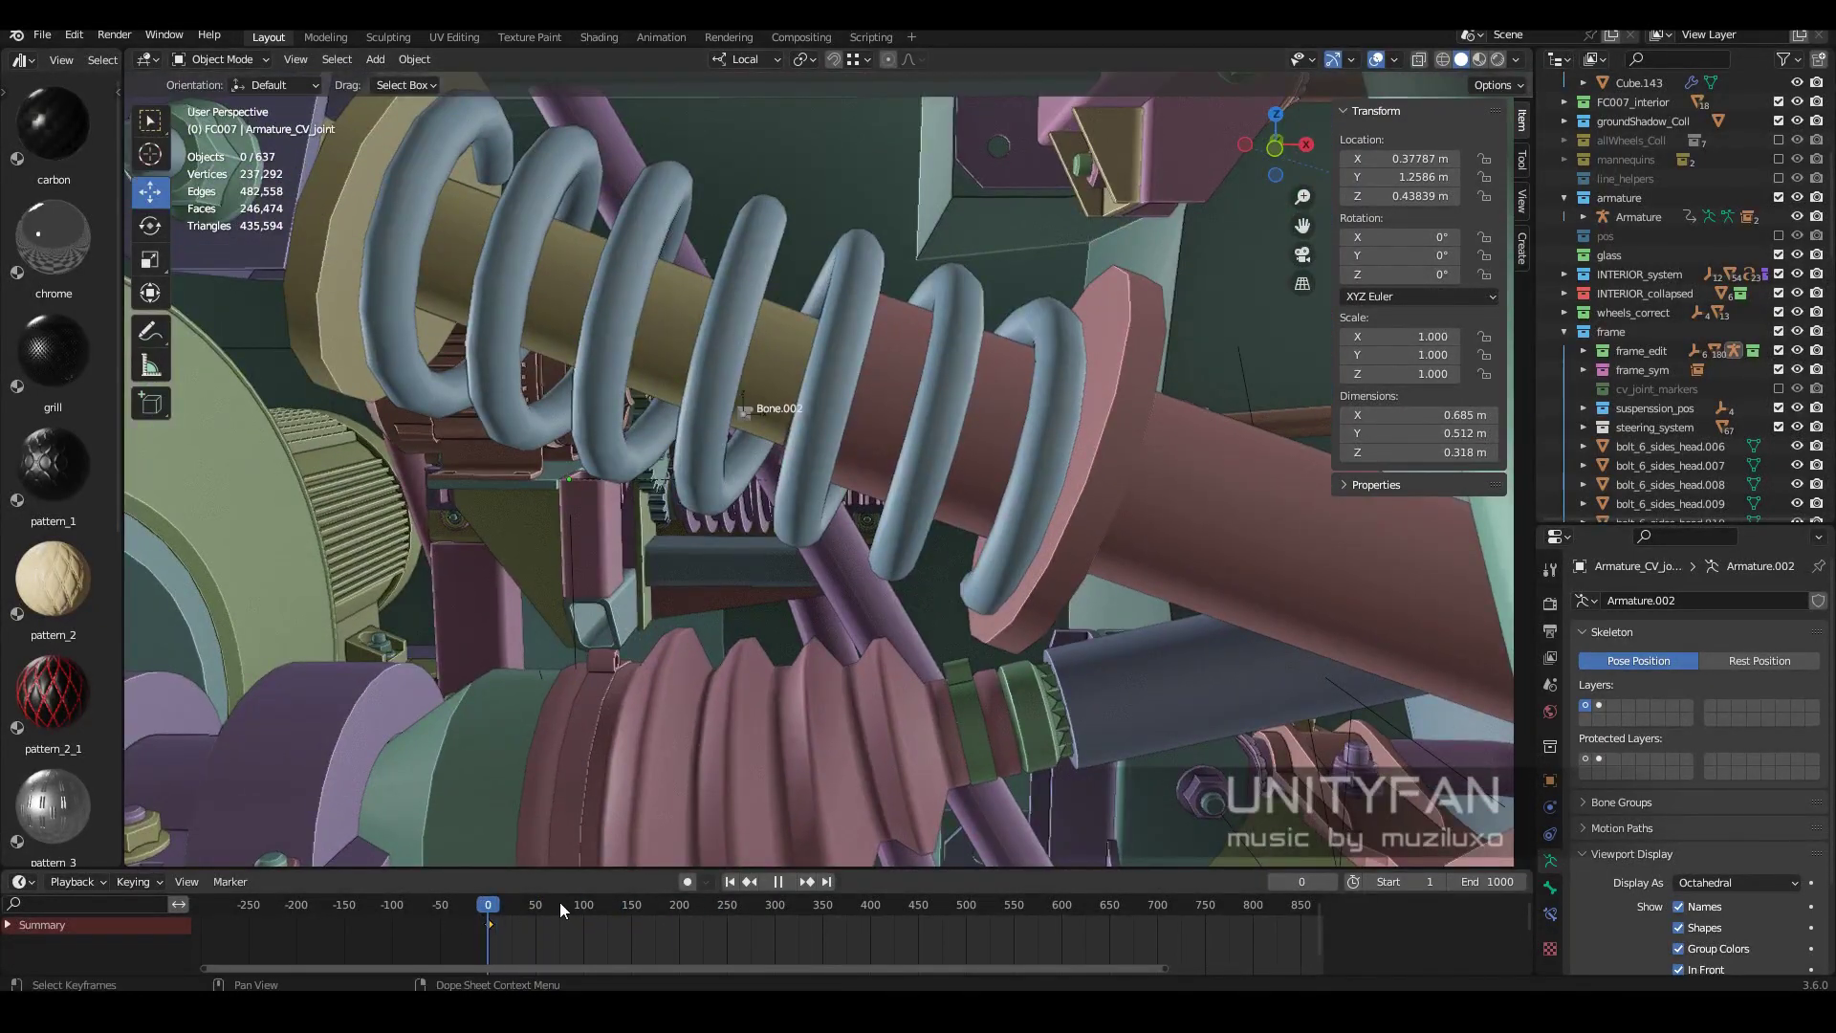
pyautogui.press('Escape')
# Set a new original length on Bone.019's Stretch To constraint.
pyautogui.moveTo(951, 445)
pyautogui.mouseDown(button='middle')
pyautogui.moveTo(991, 501)
pyautogui.moveTo(193, 73)
pyautogui.mouseUp(button='middle')
pyautogui.hotkey('ctrl', 'Tab')
pyautogui.click(847, 474)
pyautogui.click(1551, 913)
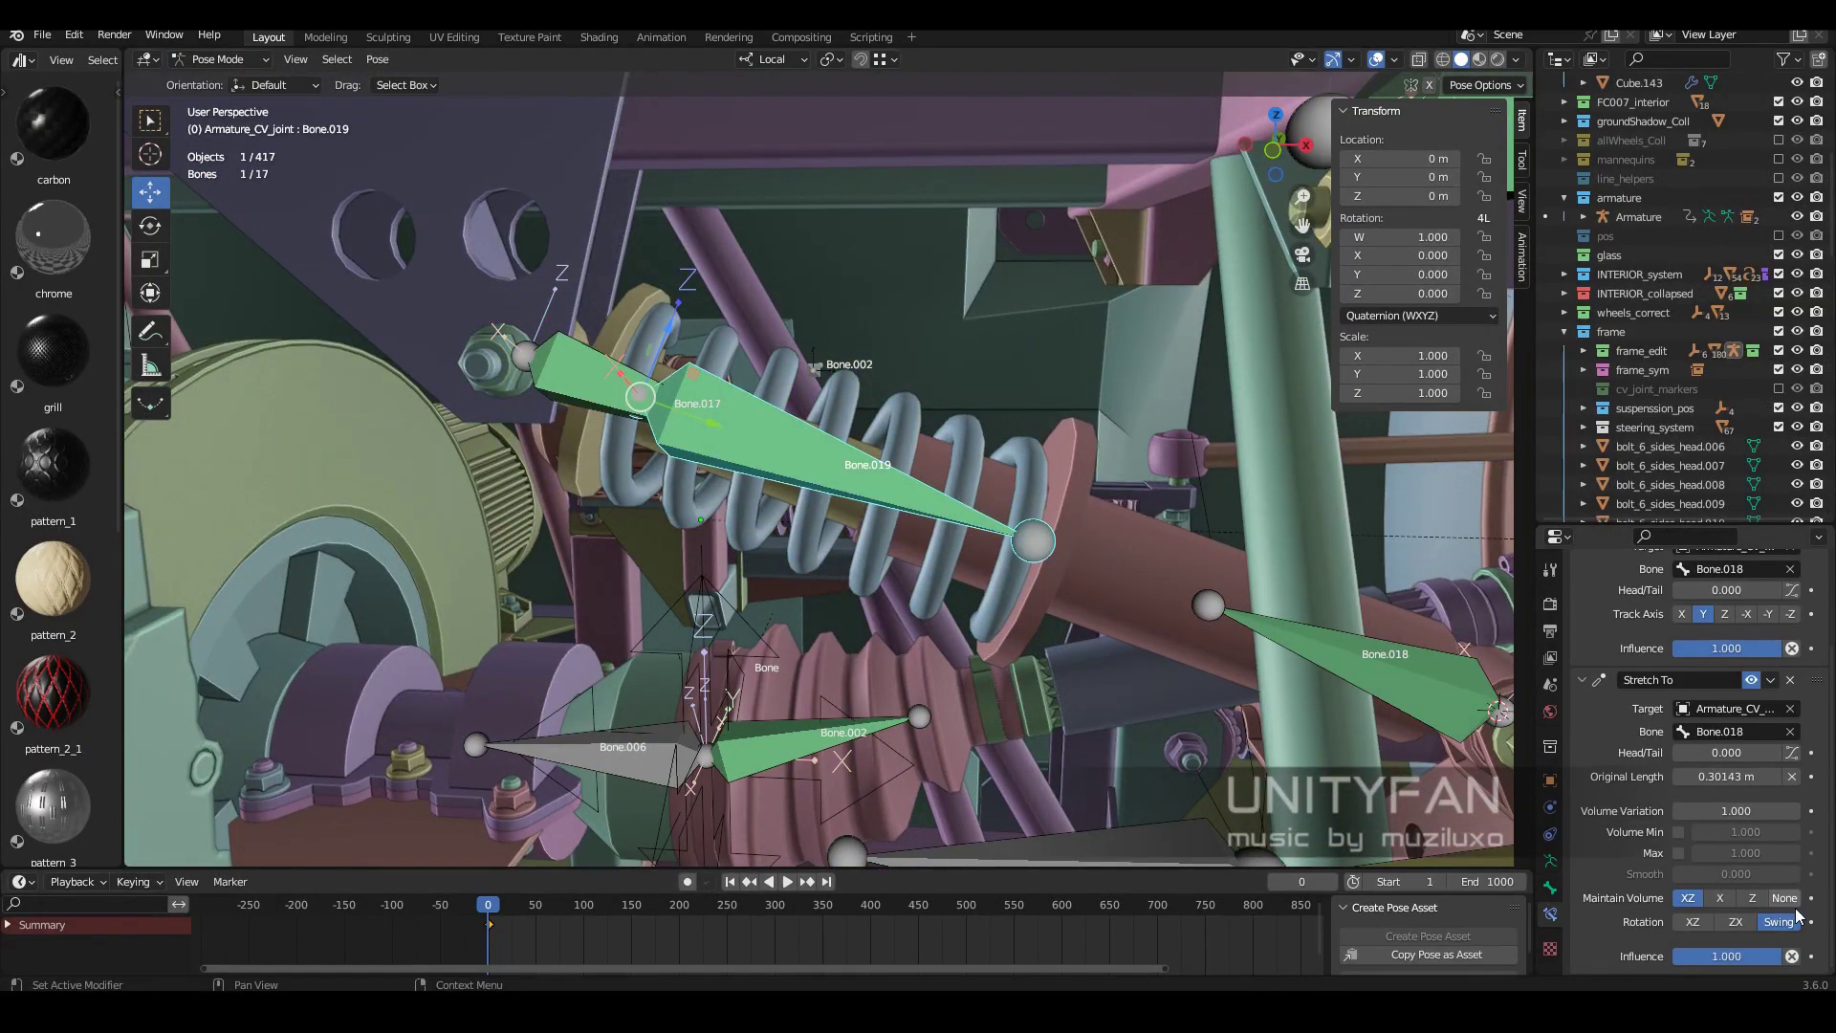
pyautogui.moveTo(1118, 726)
pyautogui.mouseDown(button='middle')
pyautogui.moveTo(1062, 704)
pyautogui.moveTo(681, 397)
pyautogui.mouseUp(button='middle')
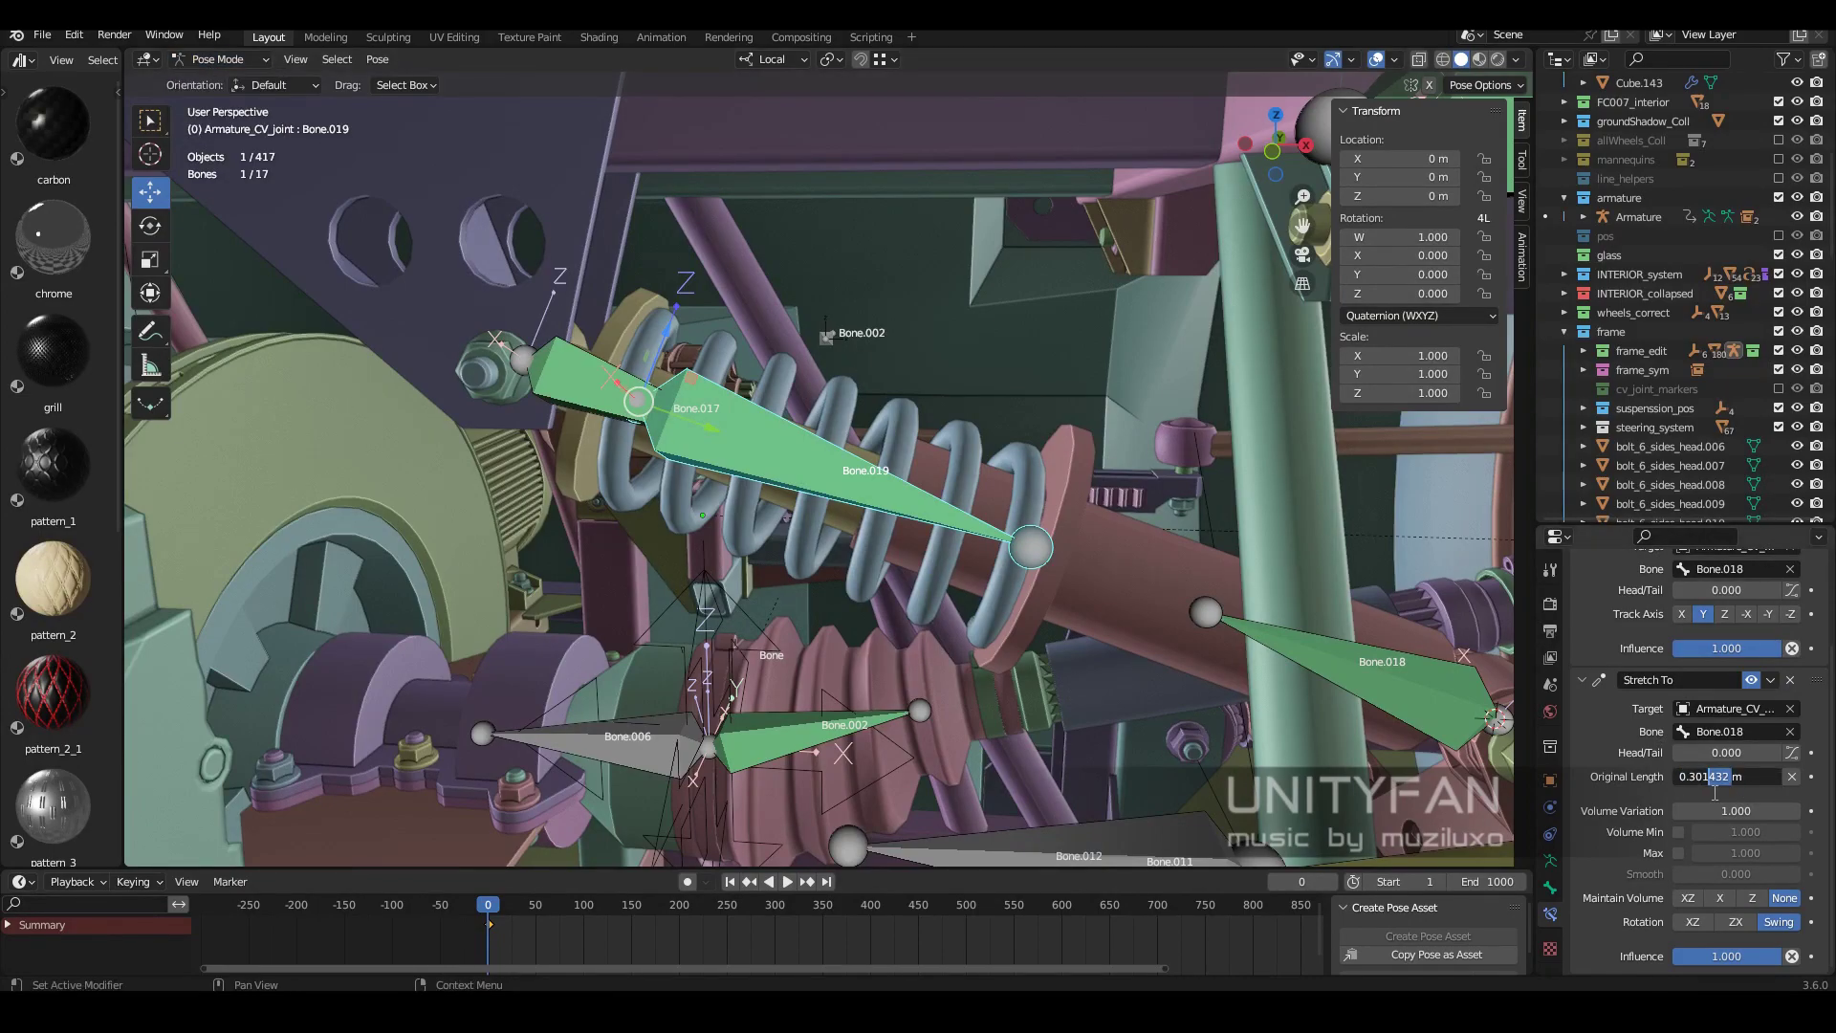
pyautogui.press('Return')
# Test the stretch at frame 7, then reselect the spring and the armature.
pyautogui.hotkey('ctrl', 'Tab')
pyautogui.moveTo(928, 582); pyautogui.dragTo(792, 472, button='middle')
pyautogui.moveTo(795, 914); pyautogui.dragTo(495, 918)
pyautogui.click(867, 614)
pyautogui.scroll(-5, 1702, 886)
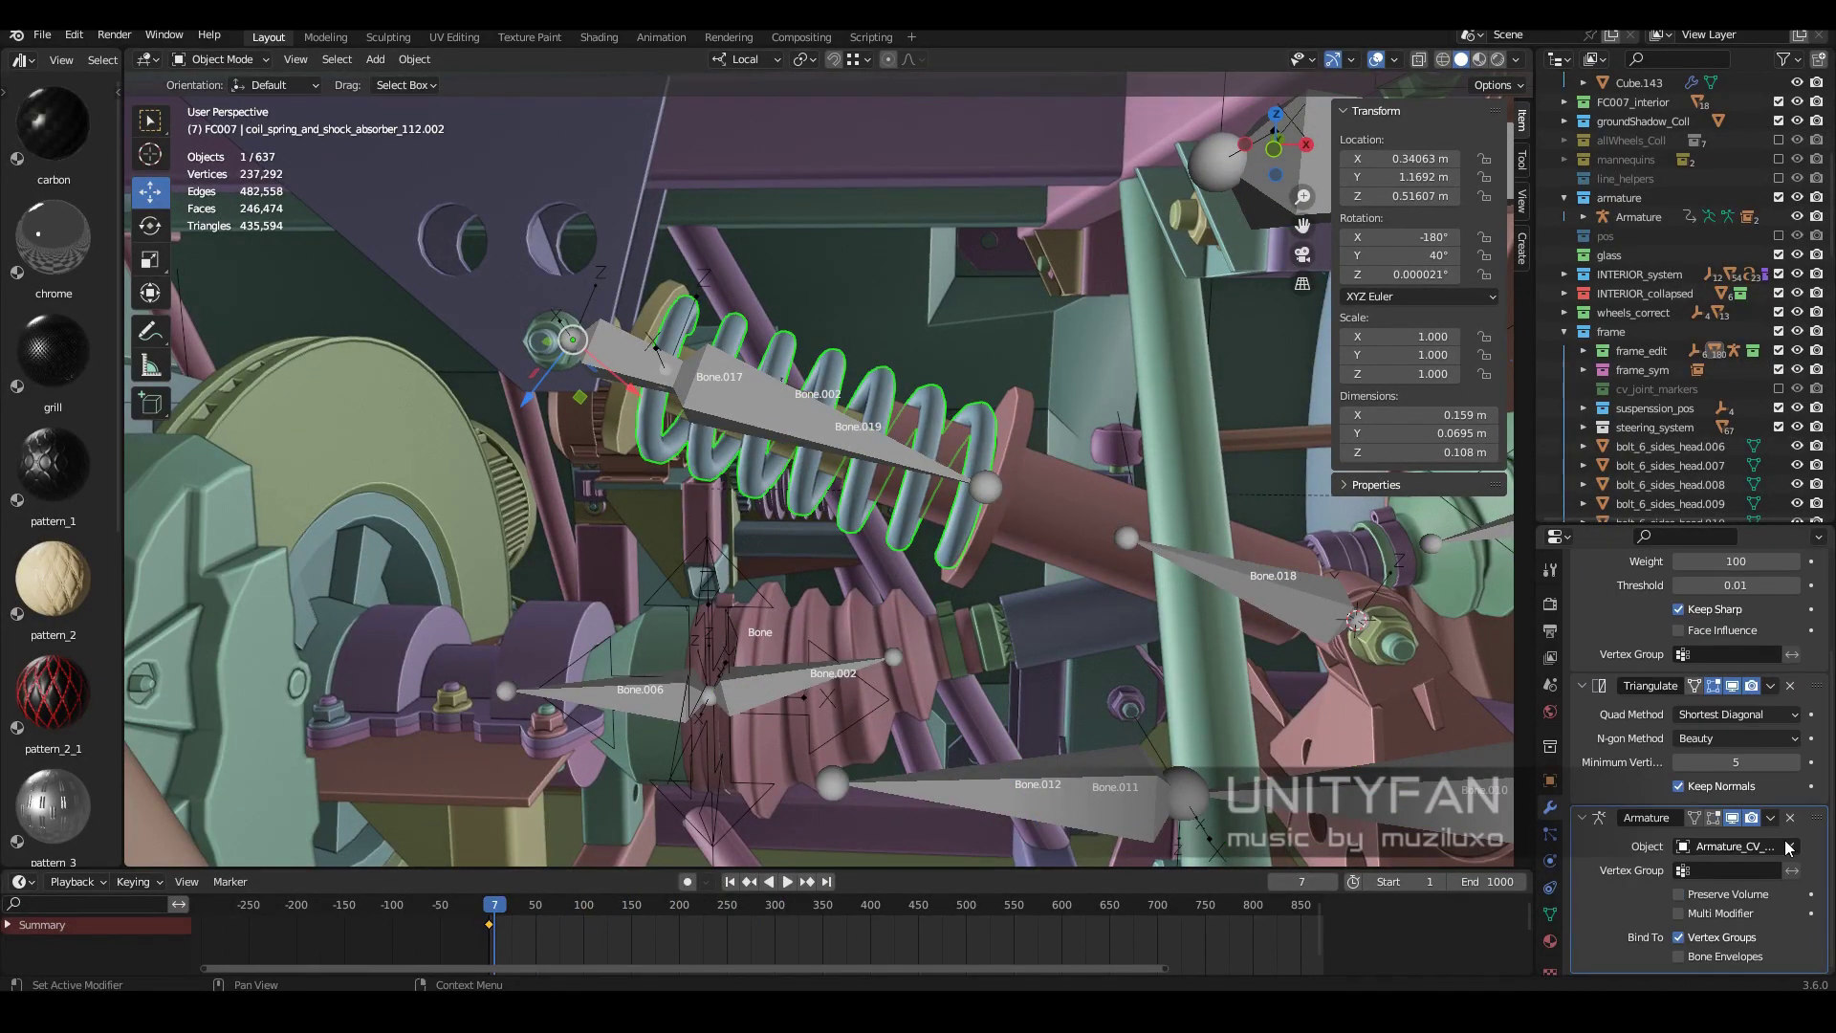
pyautogui.click(707, 670)
# Snap Bone.019's tail onto Bone.018's joint and switch to Material Preview shading.
pyautogui.press('Tab')
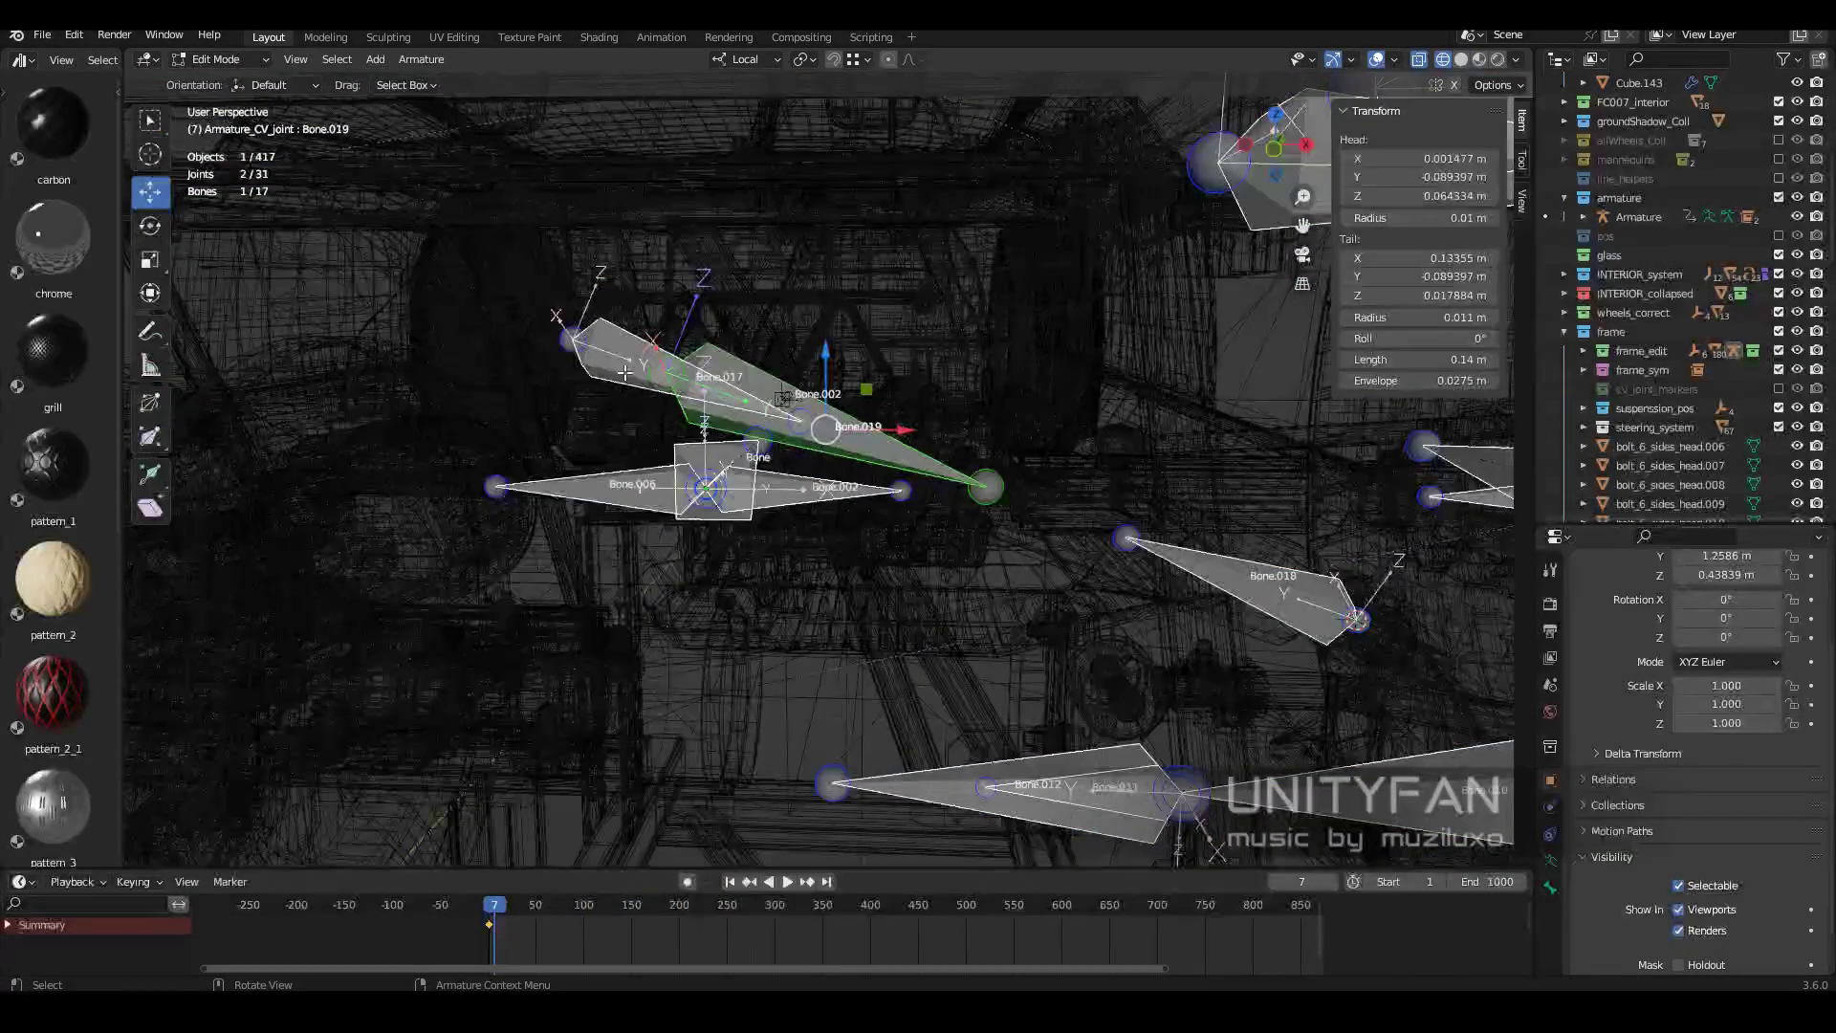
pyautogui.hotkey('alt', 'z')
pyautogui.press('Tab')
pyautogui.scroll(3, 1011, 508)
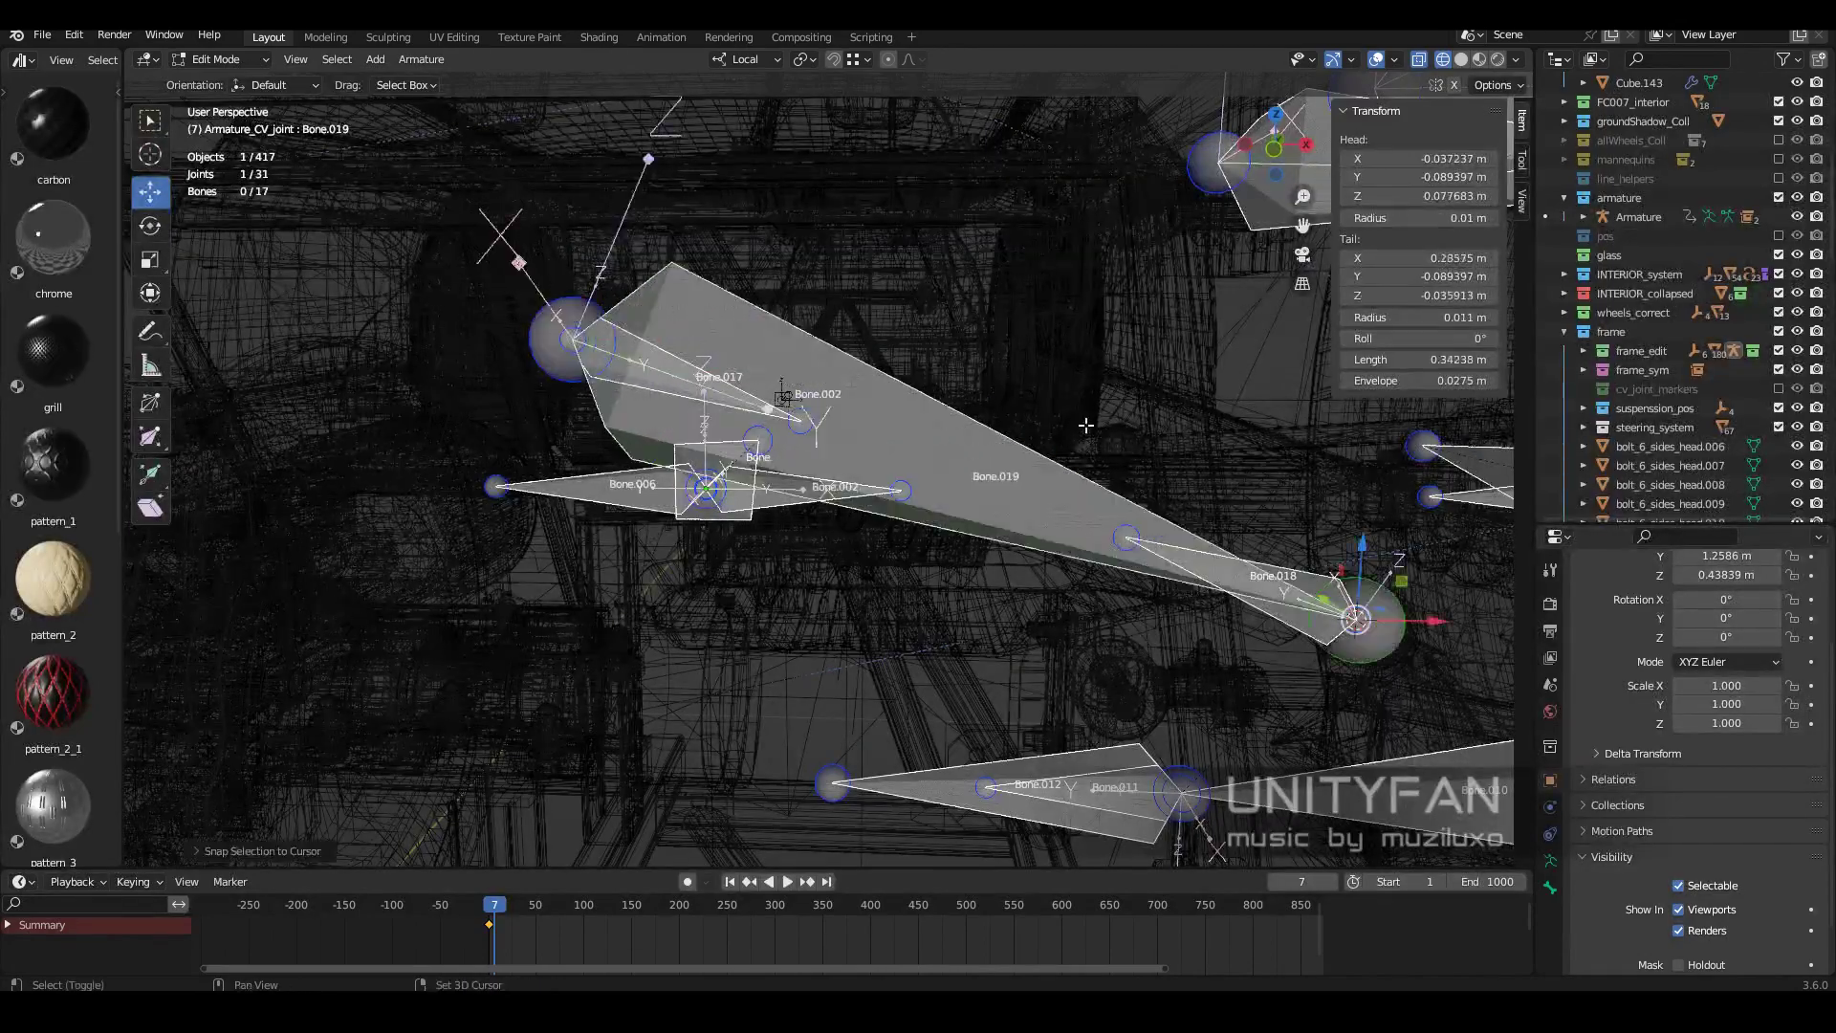
pyautogui.hotkey('alt', 'z')
pyautogui.press('z')
pyautogui.click(976, 635)
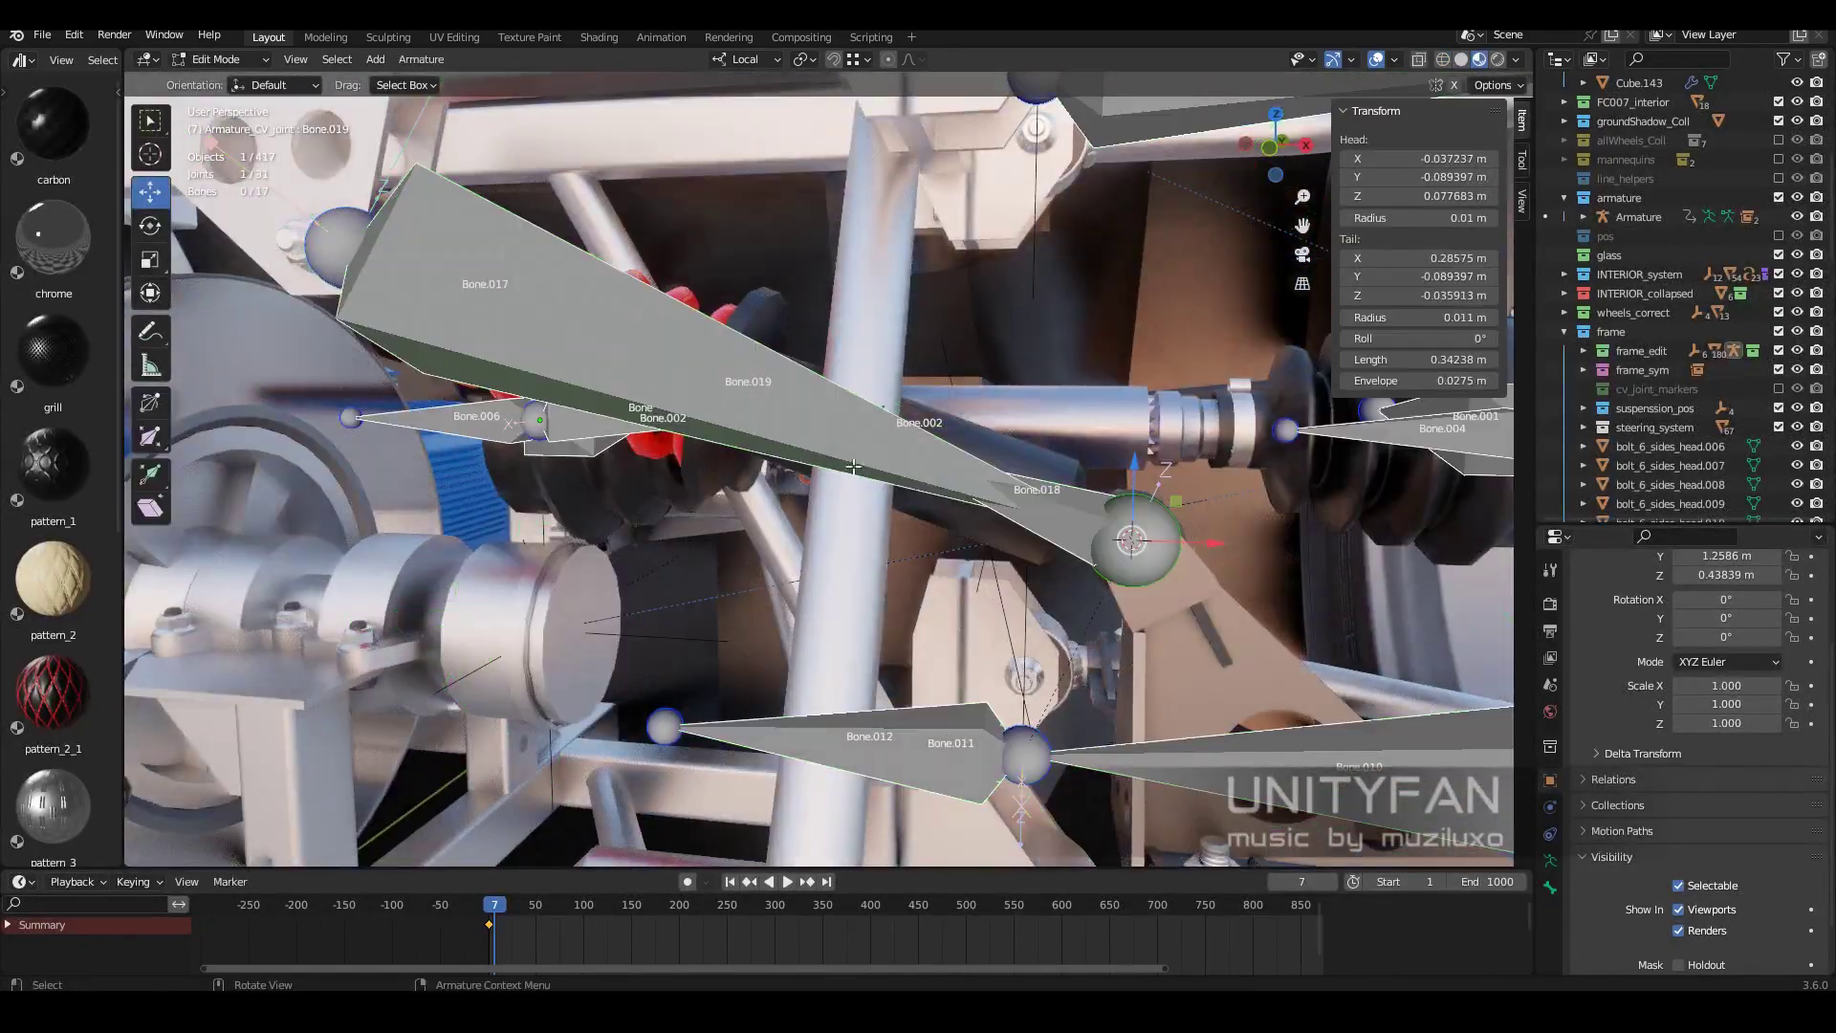
# Replace Bone.019's Stretch To with a fresh one targeting Armature_CV_joint's Bone.018.
pyautogui.click(218, 60)
pyautogui.click(215, 117)
pyautogui.click(1551, 914)
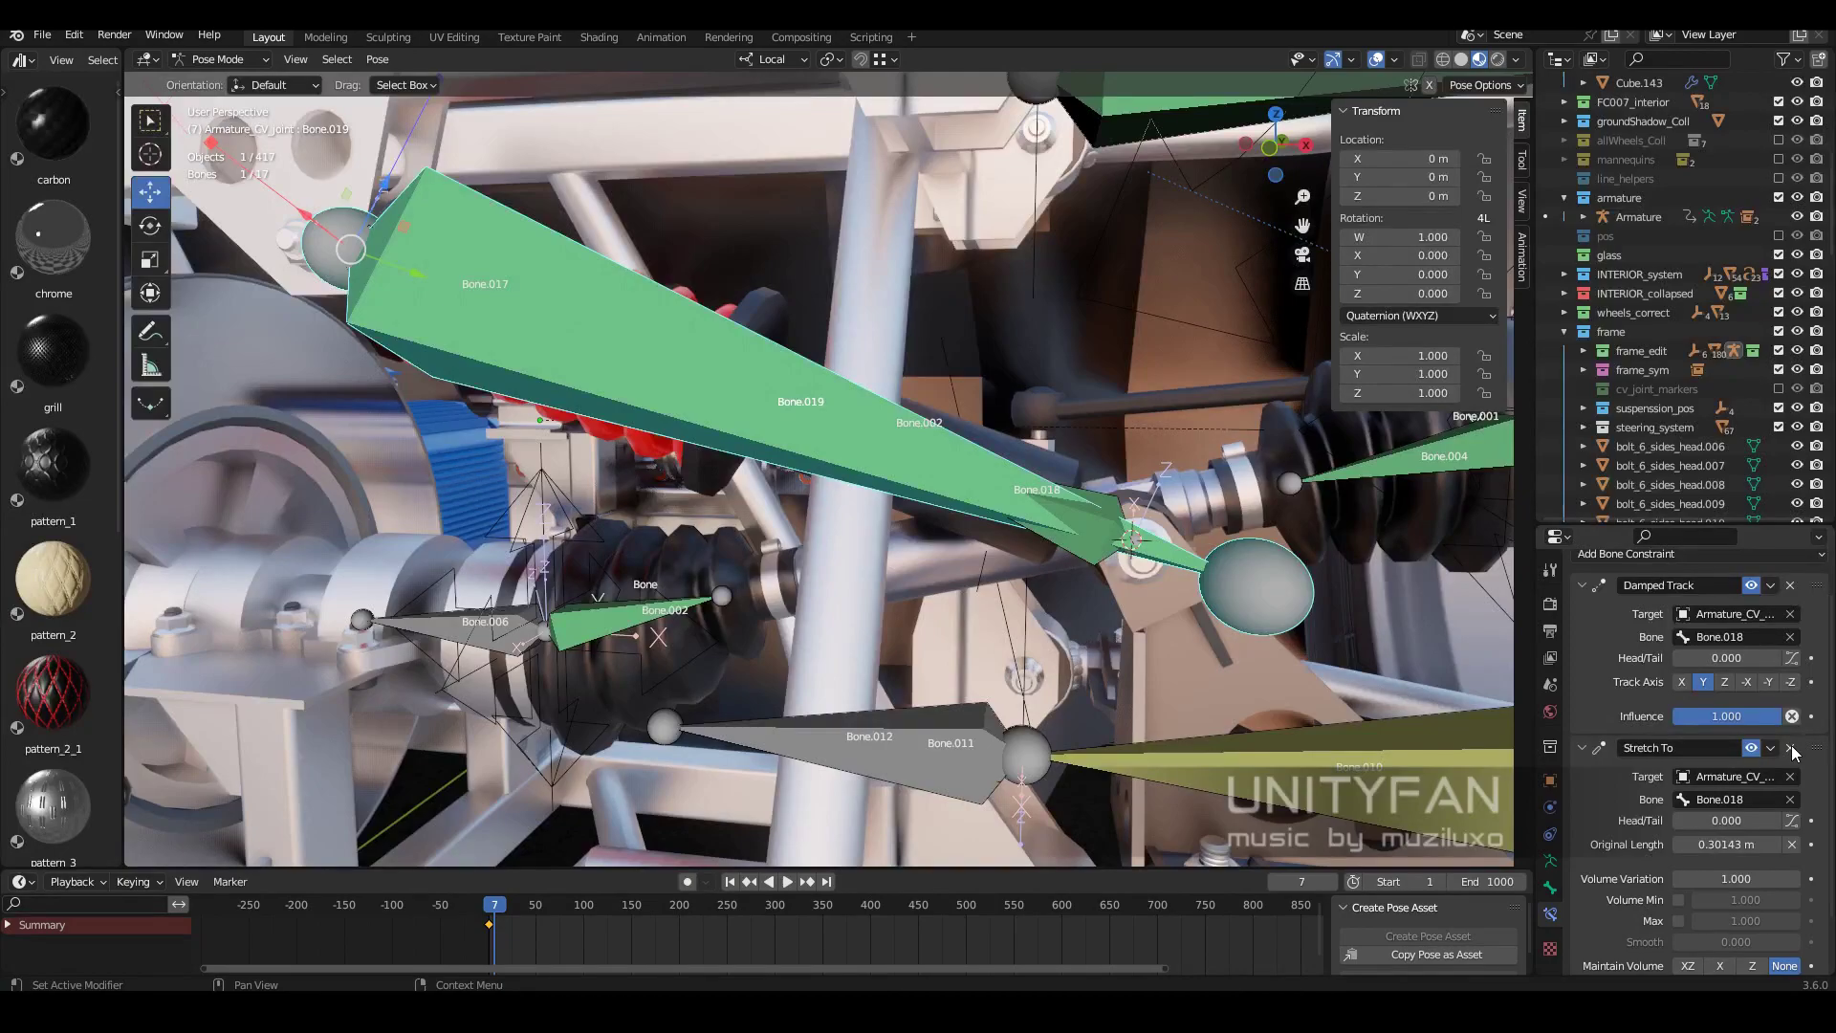
pyautogui.click(1683, 600)
pyautogui.click(1656, 746)
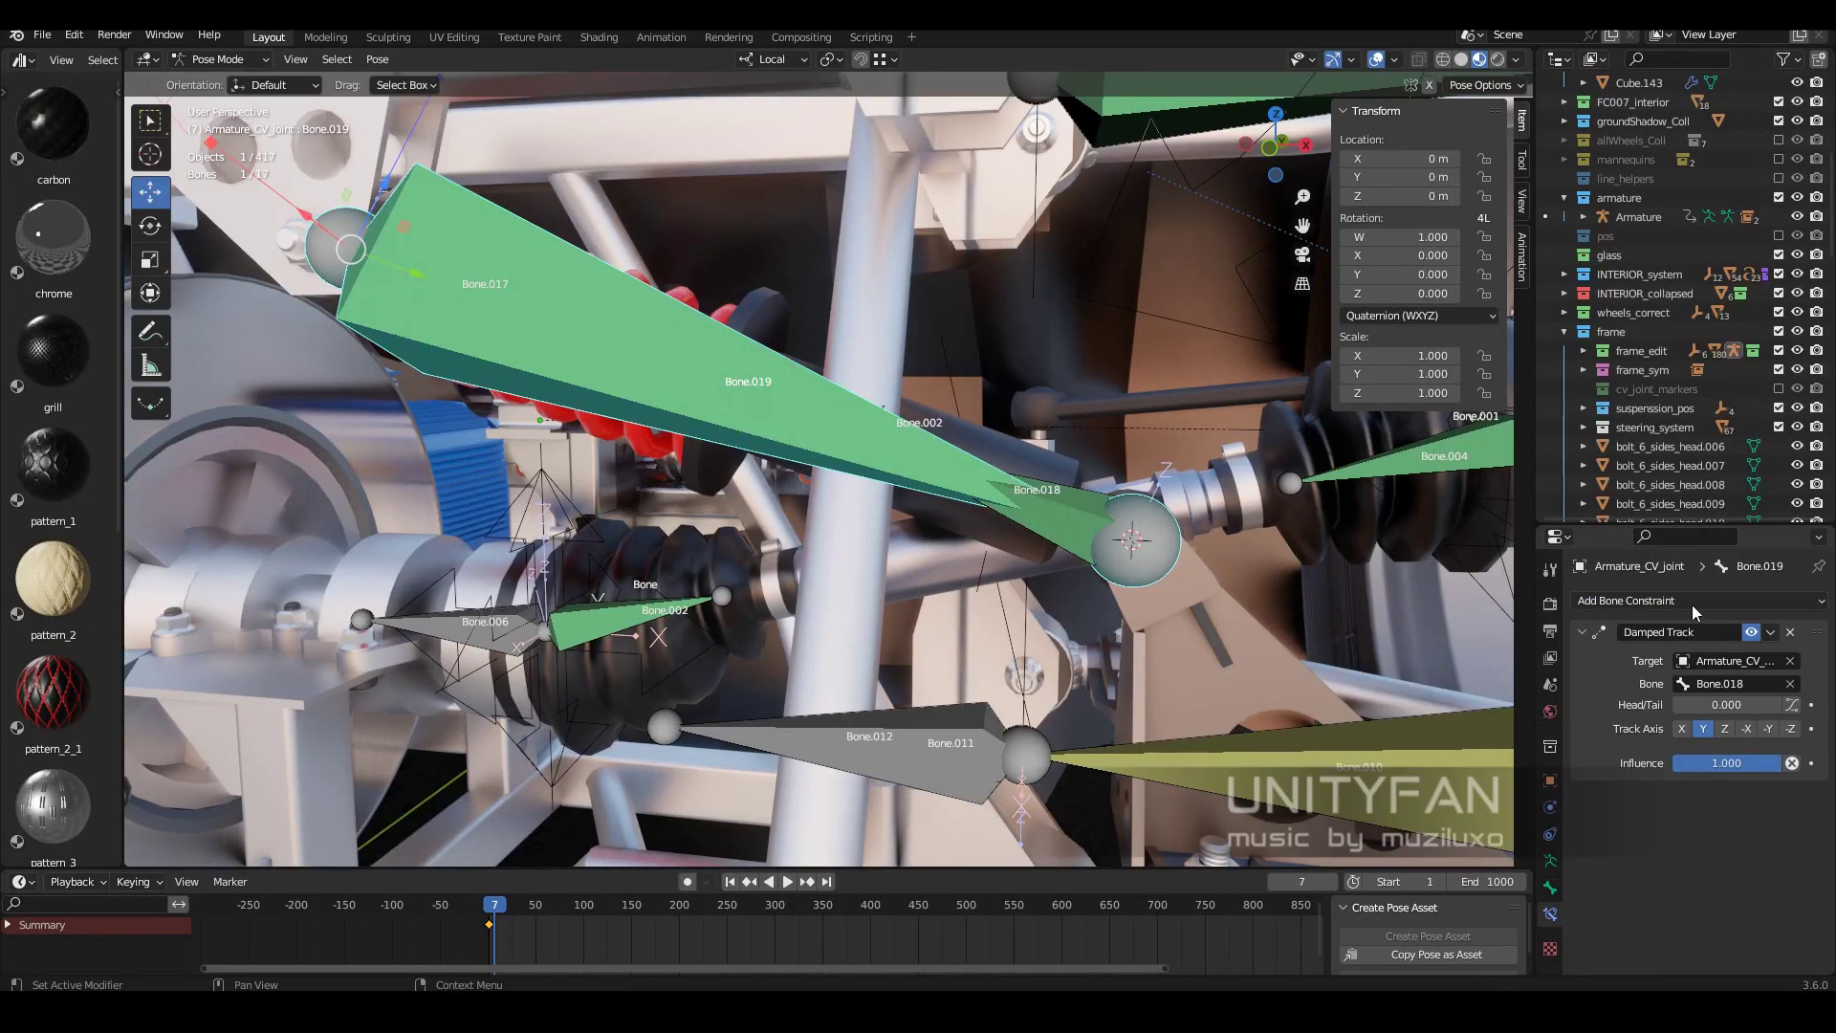
pyautogui.click(1691, 603)
pyautogui.click(1617, 759)
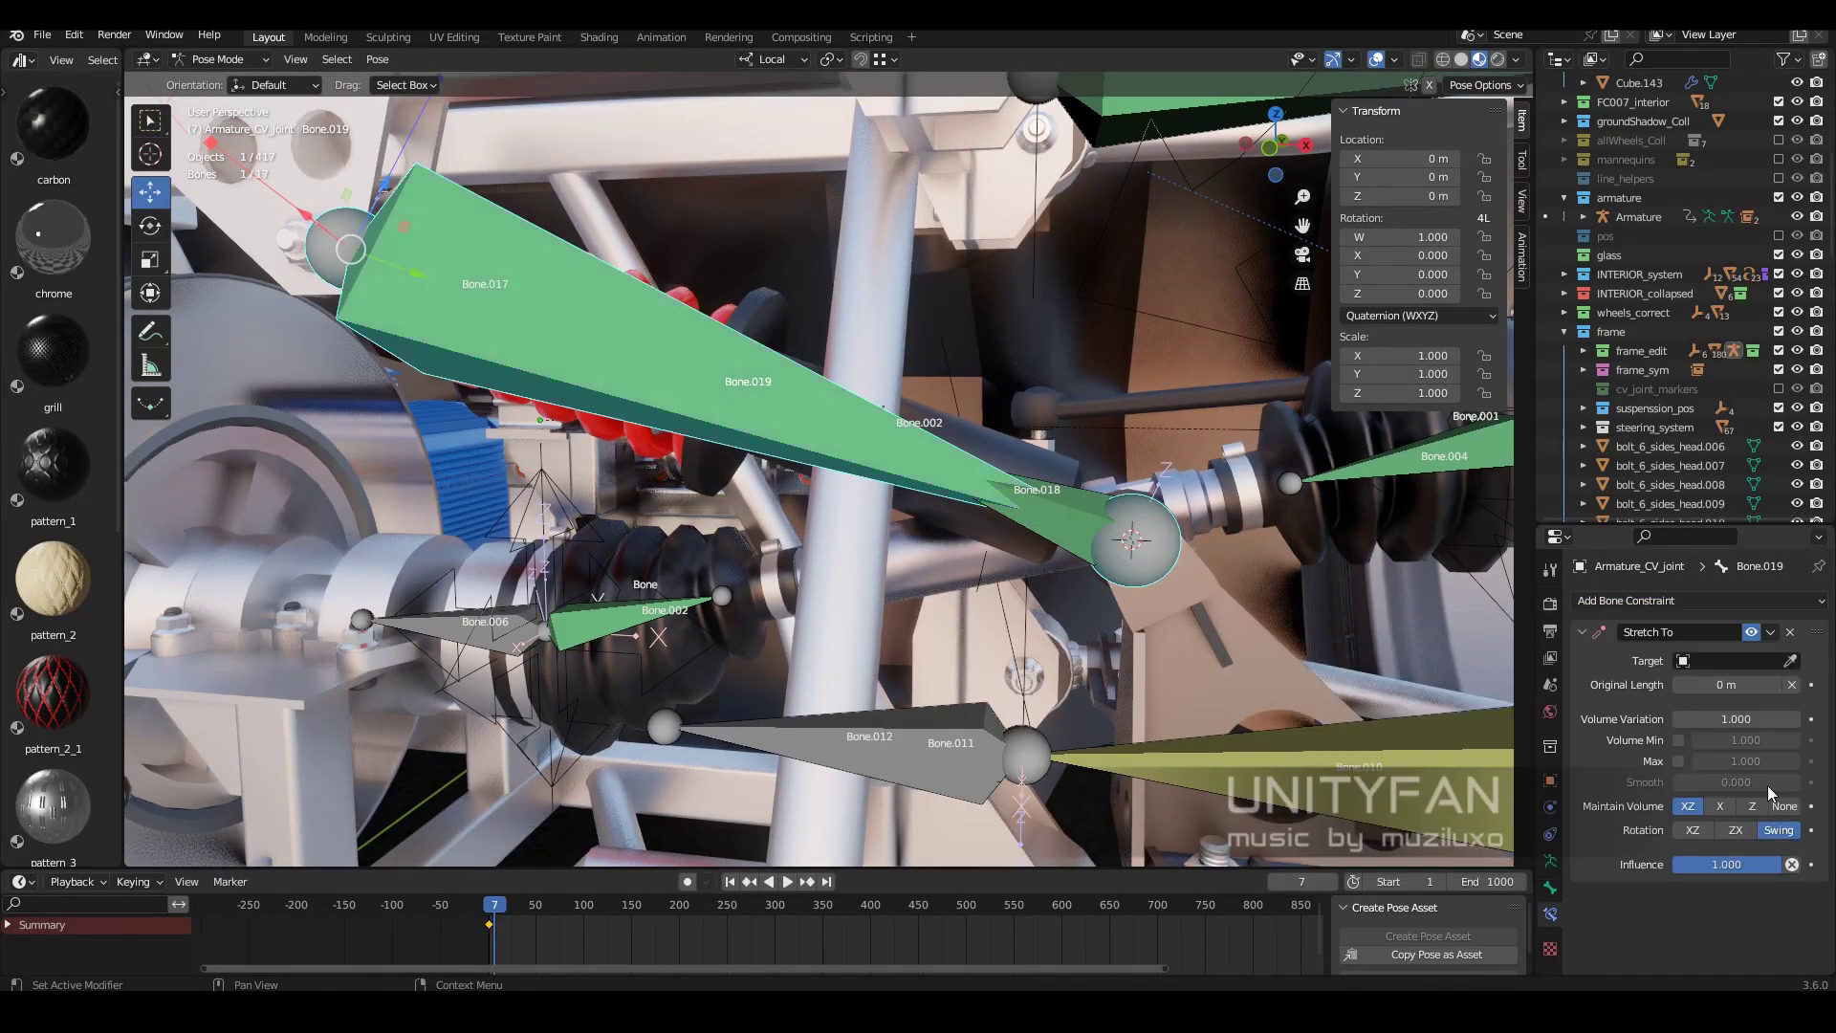
pyautogui.click(1733, 683)
pyautogui.write('18')
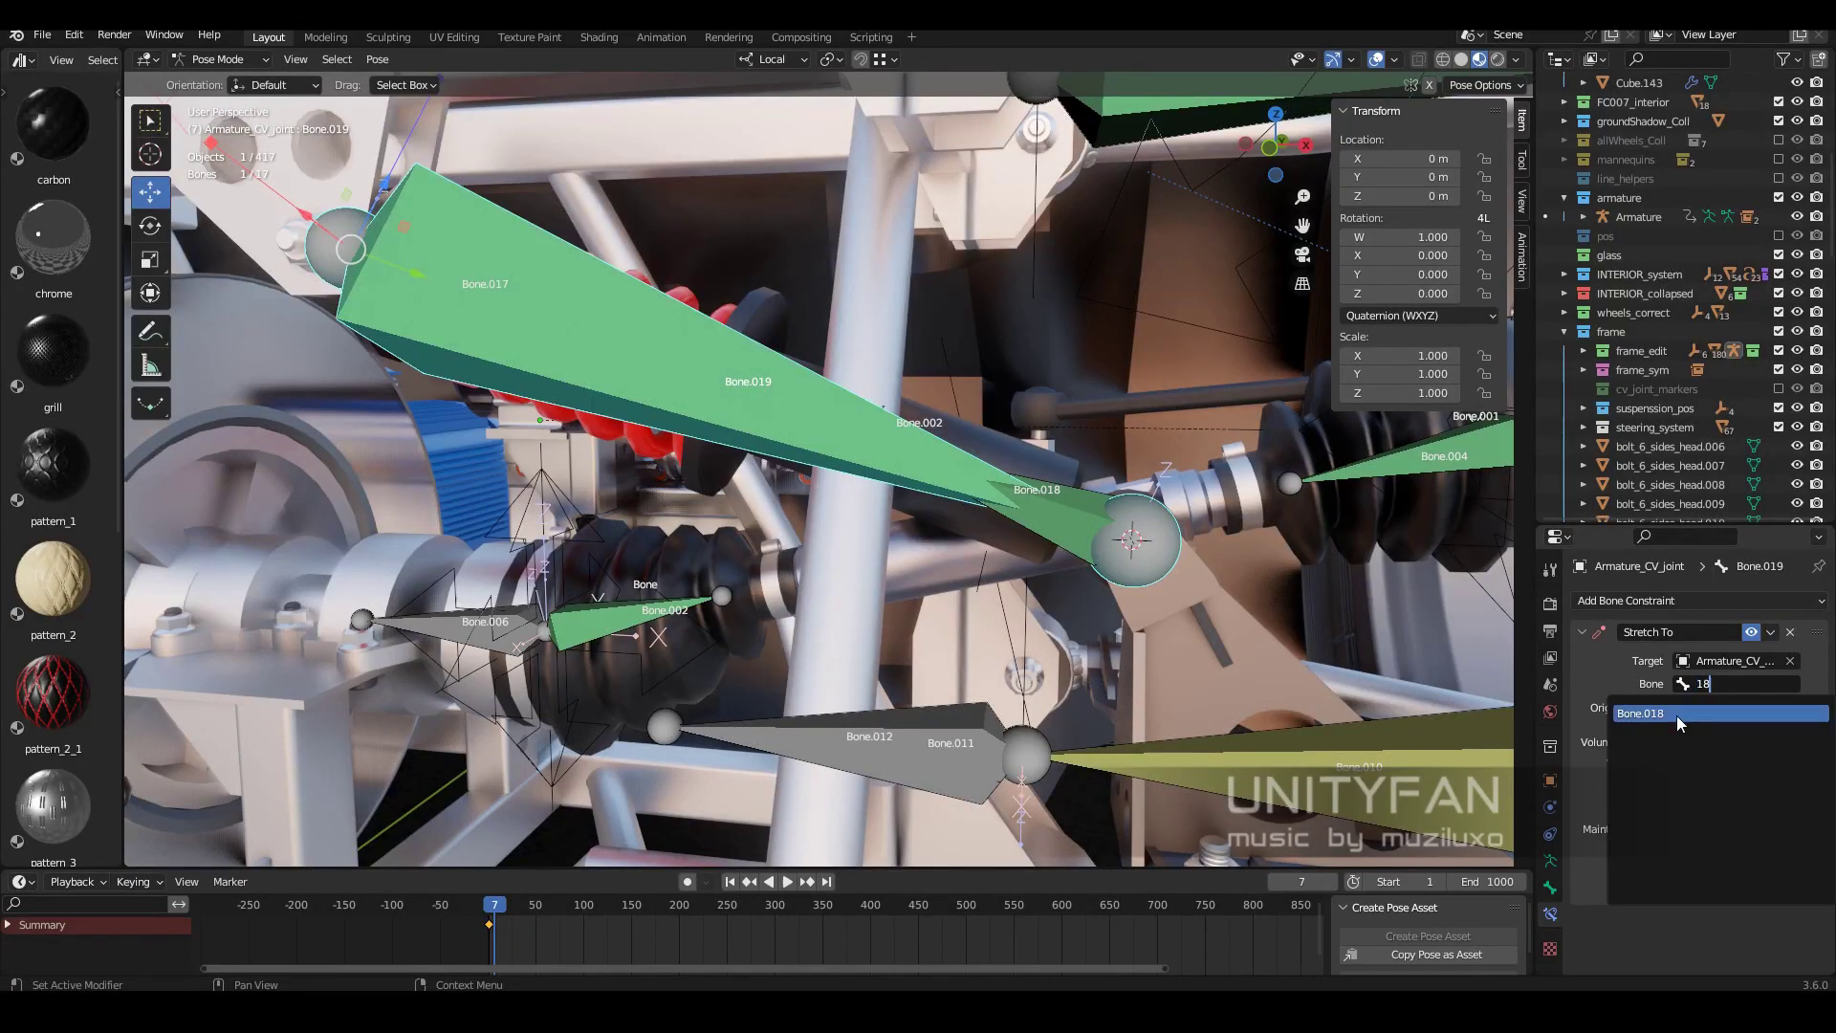
pyautogui.click(1677, 715)
# Scrub the timeline to frame 114 and back to frame 0 to test the spring.
pyautogui.hotkey('ctrl', 'Tab')
pyautogui.moveTo(938, 541); pyautogui.dragTo(864, 588, button='middle')
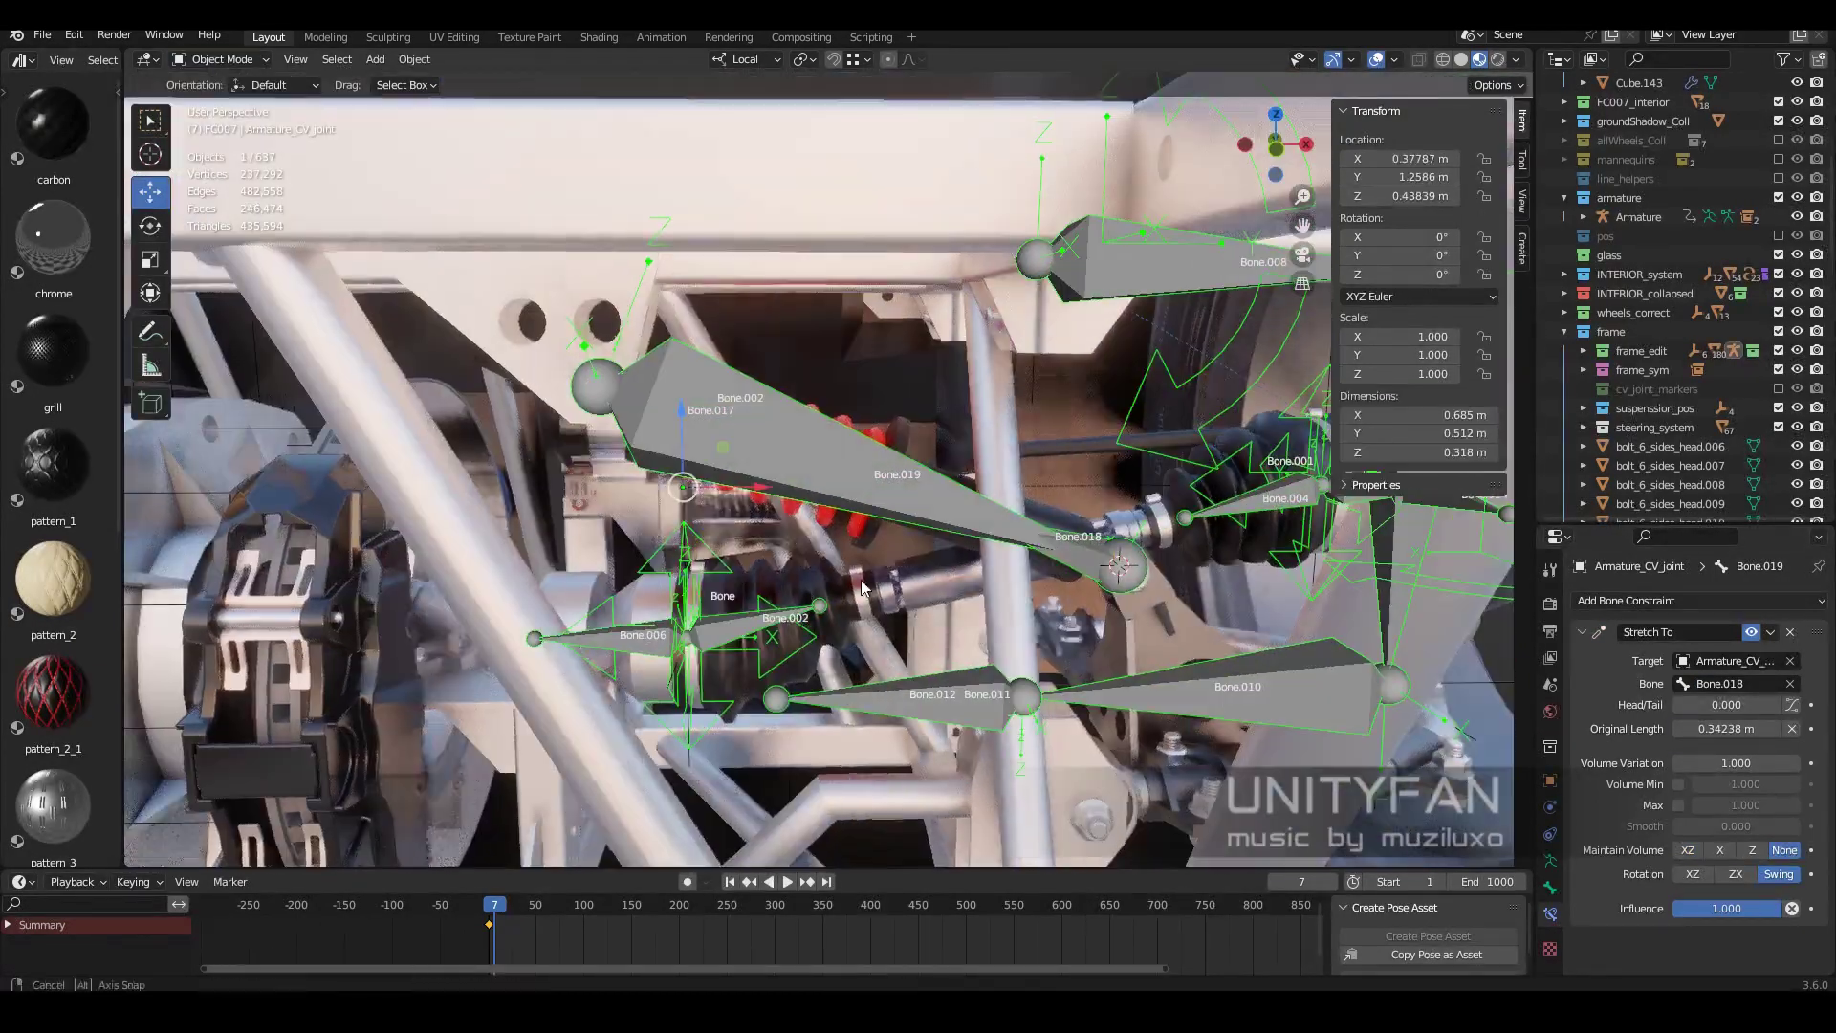
pyautogui.moveTo(738, 924); pyautogui.dragTo(597, 909)
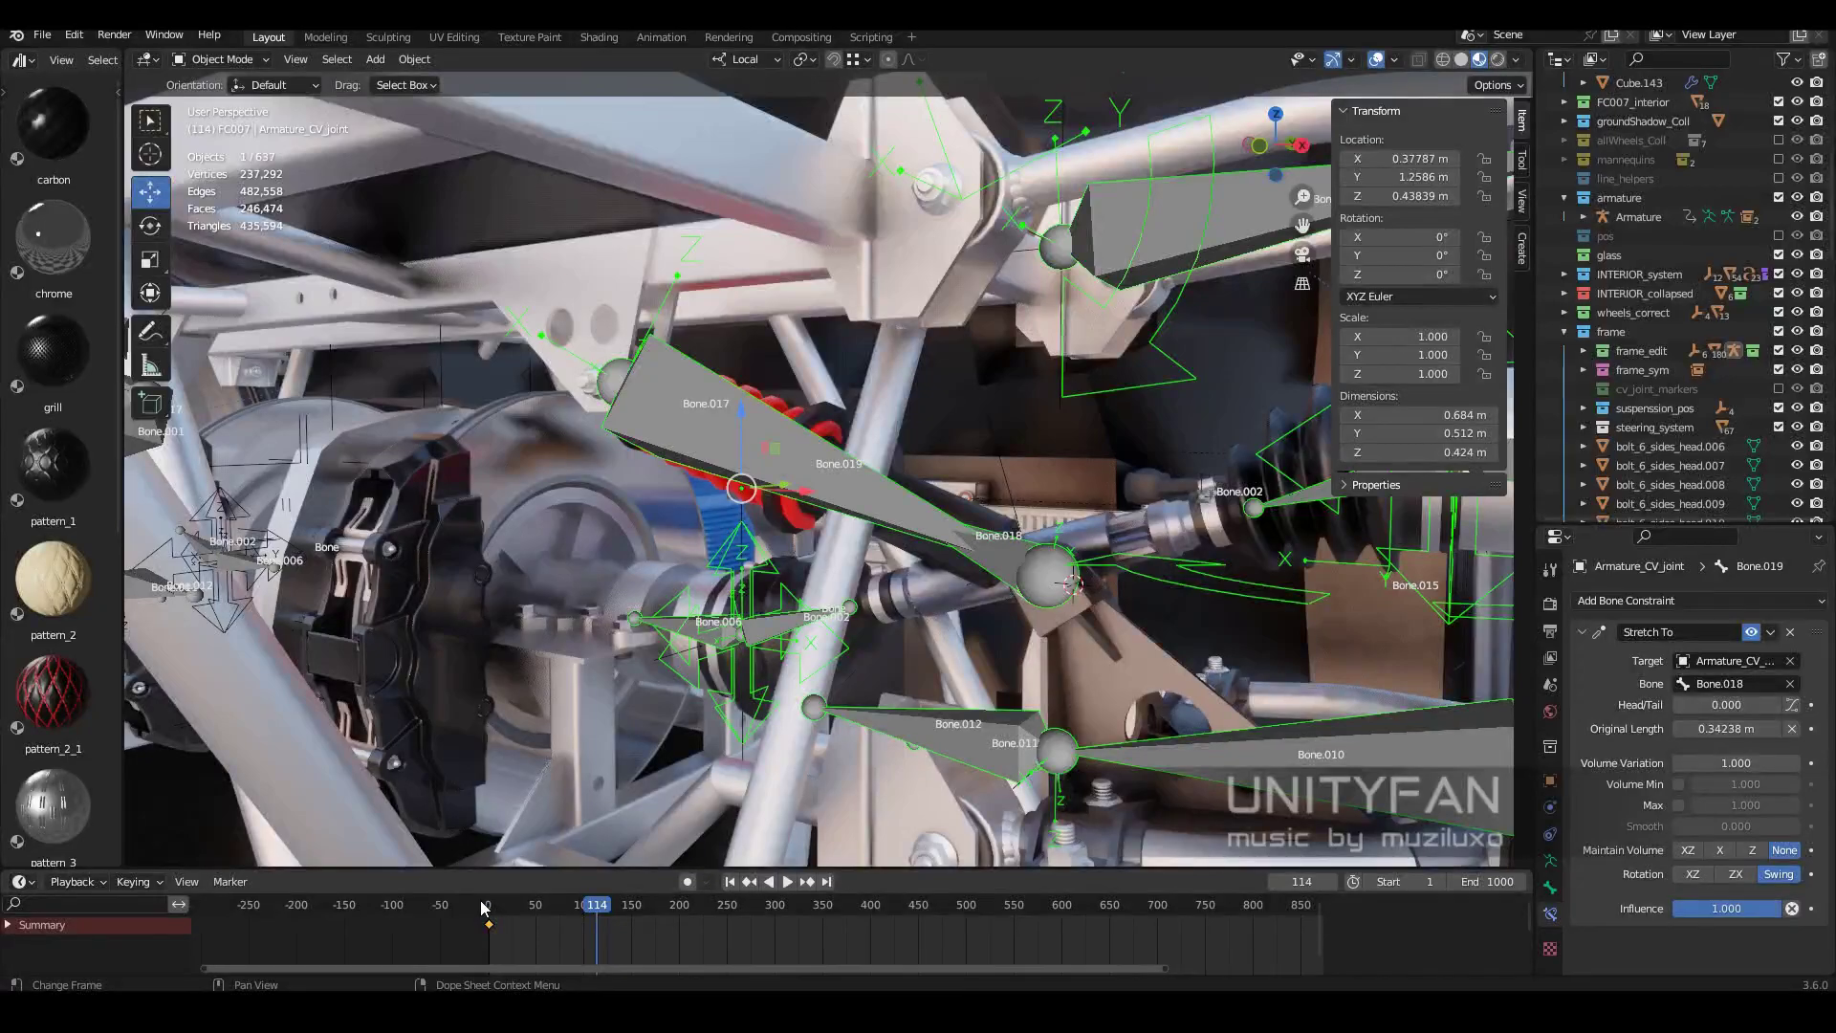
pyautogui.click(483, 909)
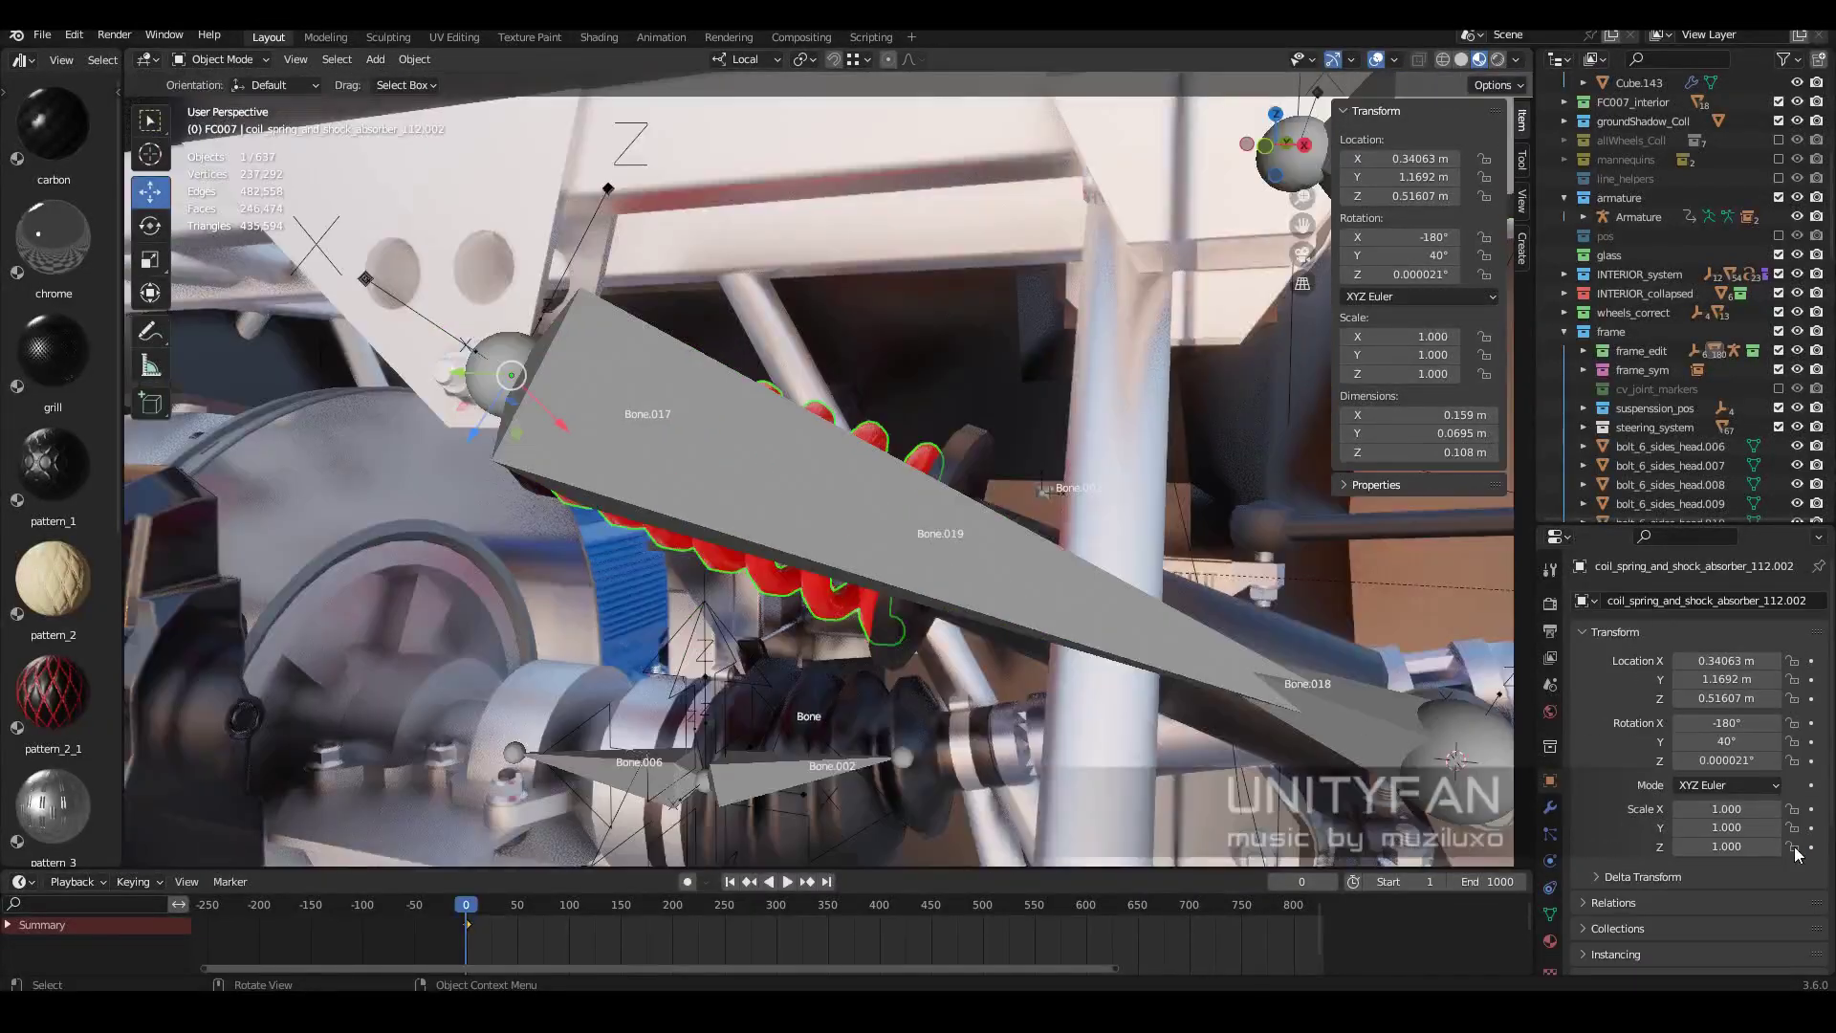
# Scrub through frames 56 and 252 and play the animation to watch the spring.
pyautogui.click(1551, 913)
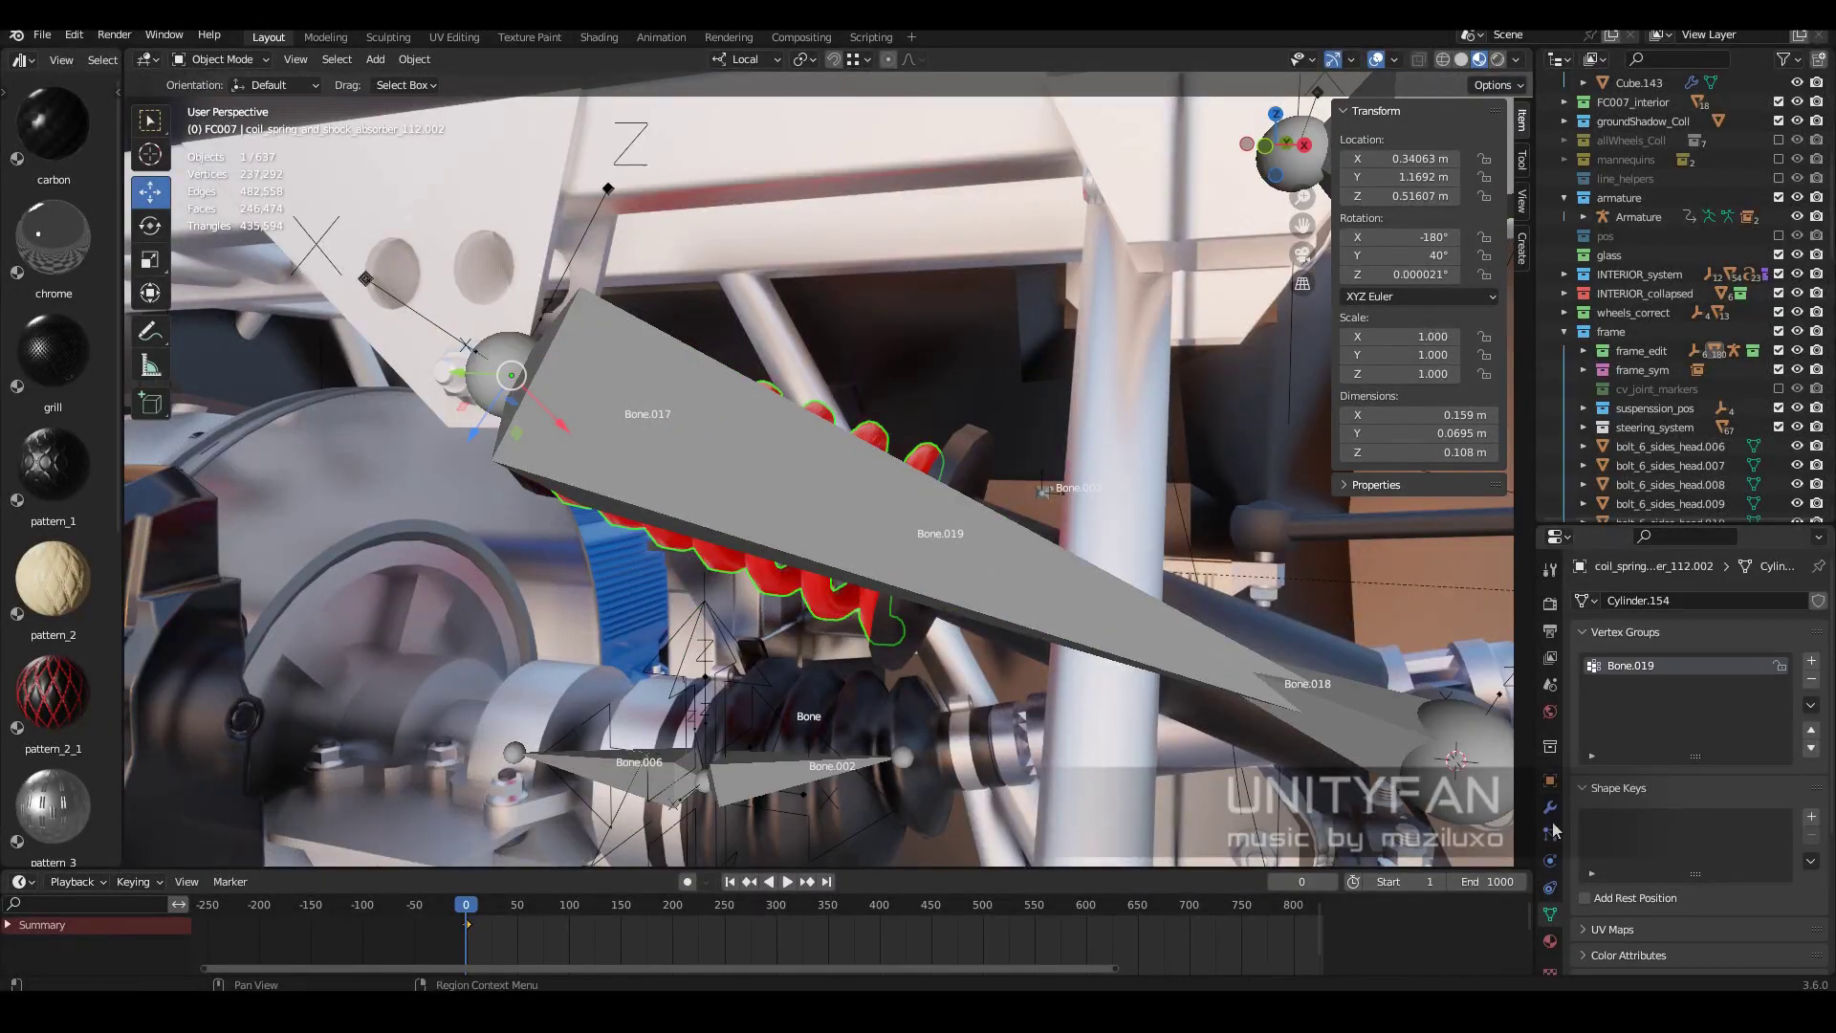
pyautogui.scroll(-3, 1554, 830)
pyautogui.scroll(-1, 926, 559)
pyautogui.scroll(-1, 926, 558)
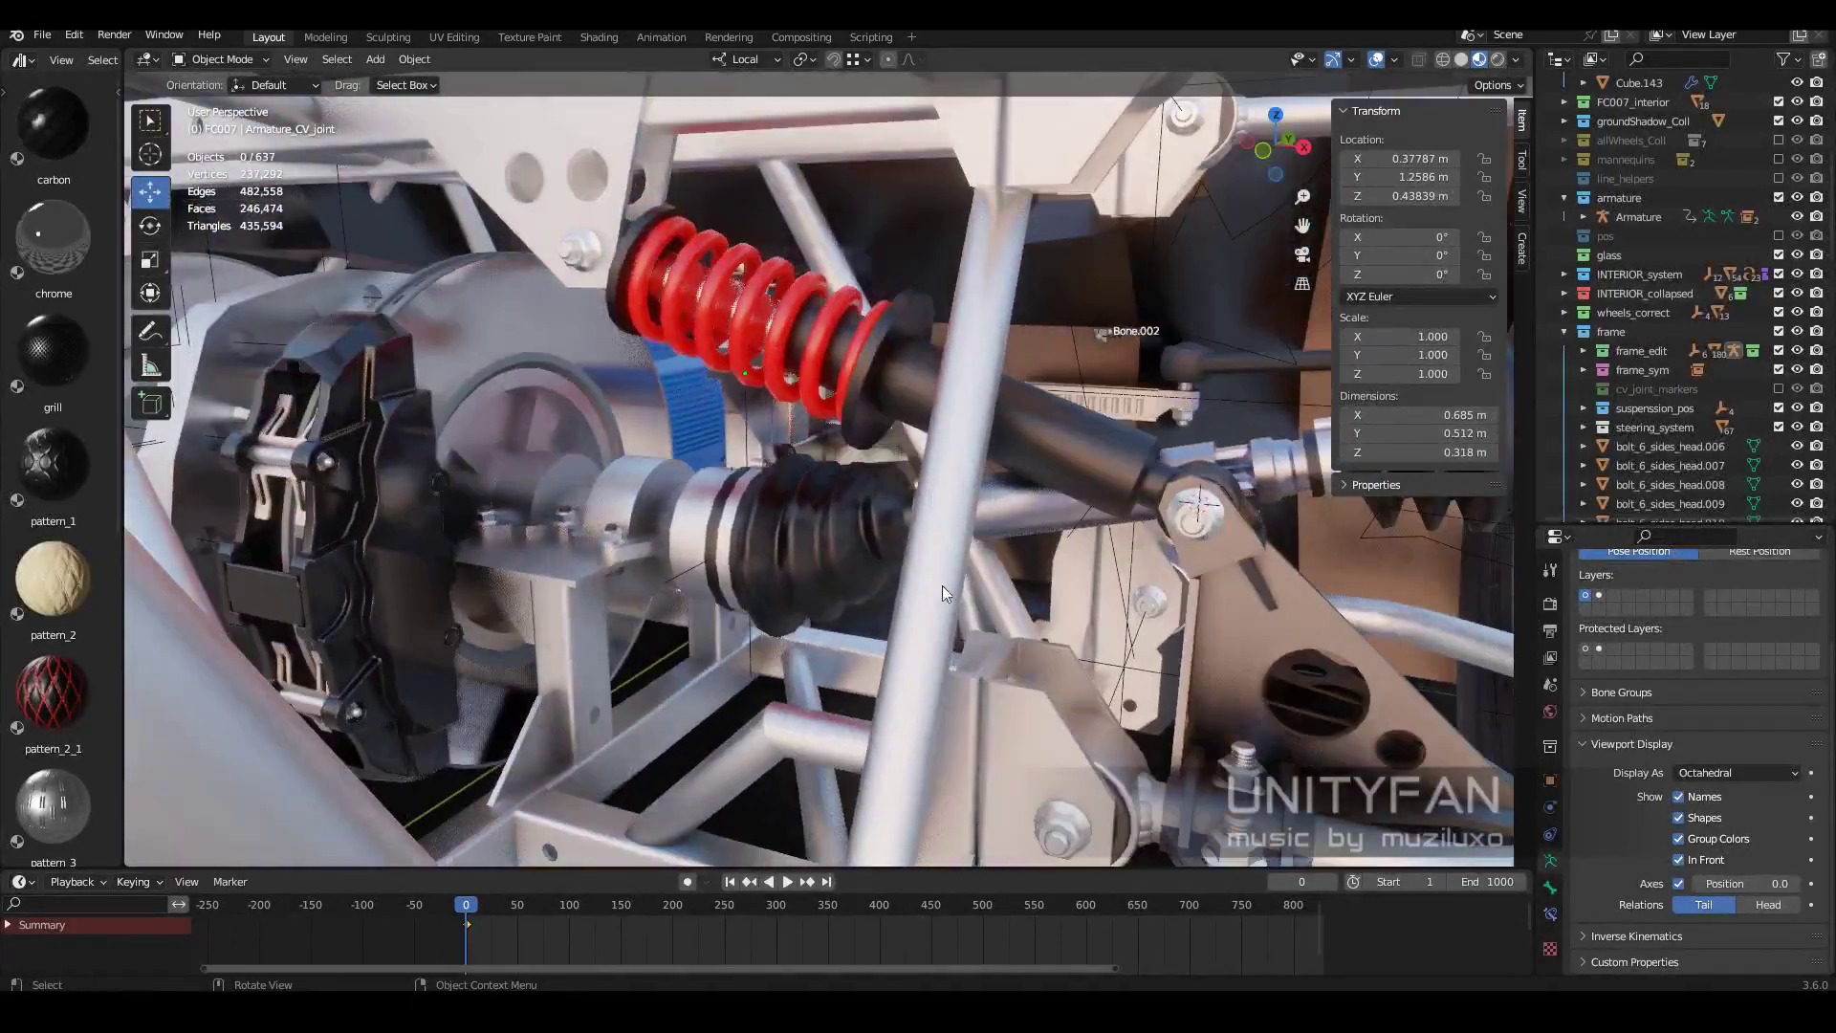
pyautogui.moveTo(641, 916); pyautogui.dragTo(691, 917)
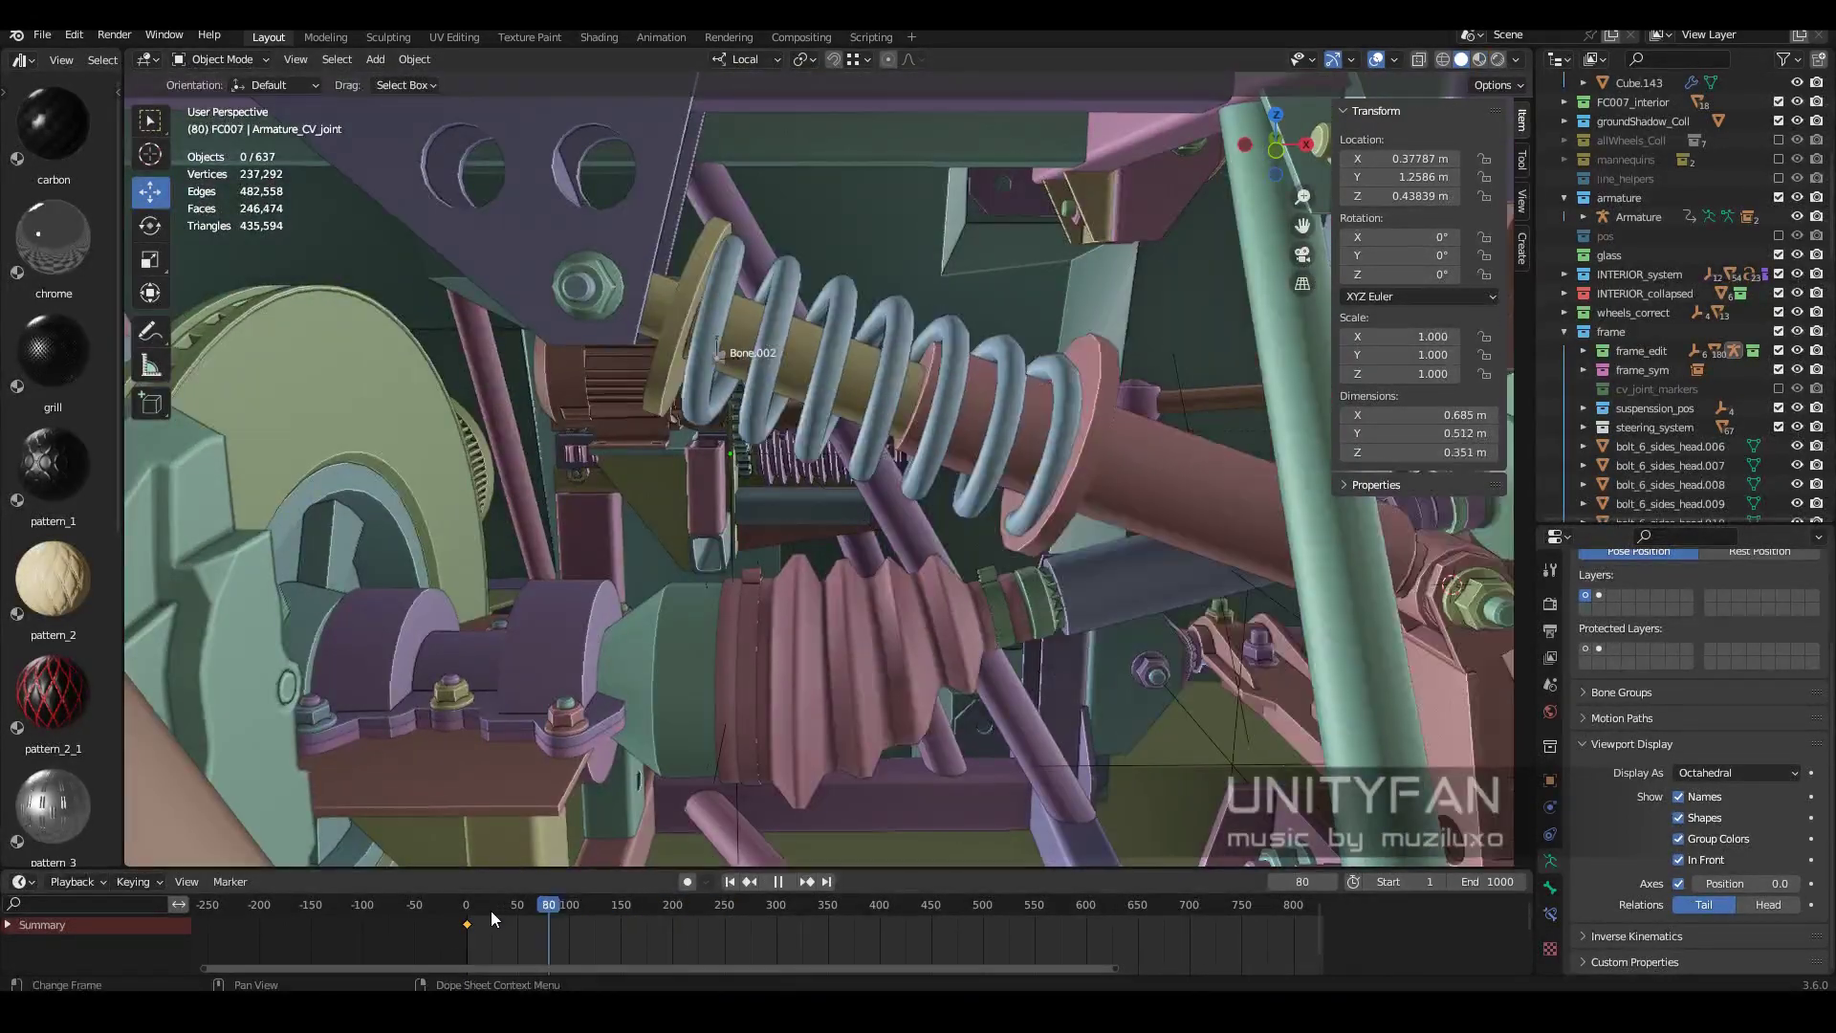
pyautogui.moveTo(491, 911)
pyautogui.mouseDown()
pyautogui.moveTo(458, 914)
pyautogui.moveTo(727, 926)
pyautogui.mouseUp()
pyautogui.moveTo(975, 467)
pyautogui.mouseDown(button='middle')
pyautogui.moveTo(855, 572)
pyautogui.moveTo(1042, 595)
pyautogui.mouseUp(button='middle')
pyautogui.press('space')
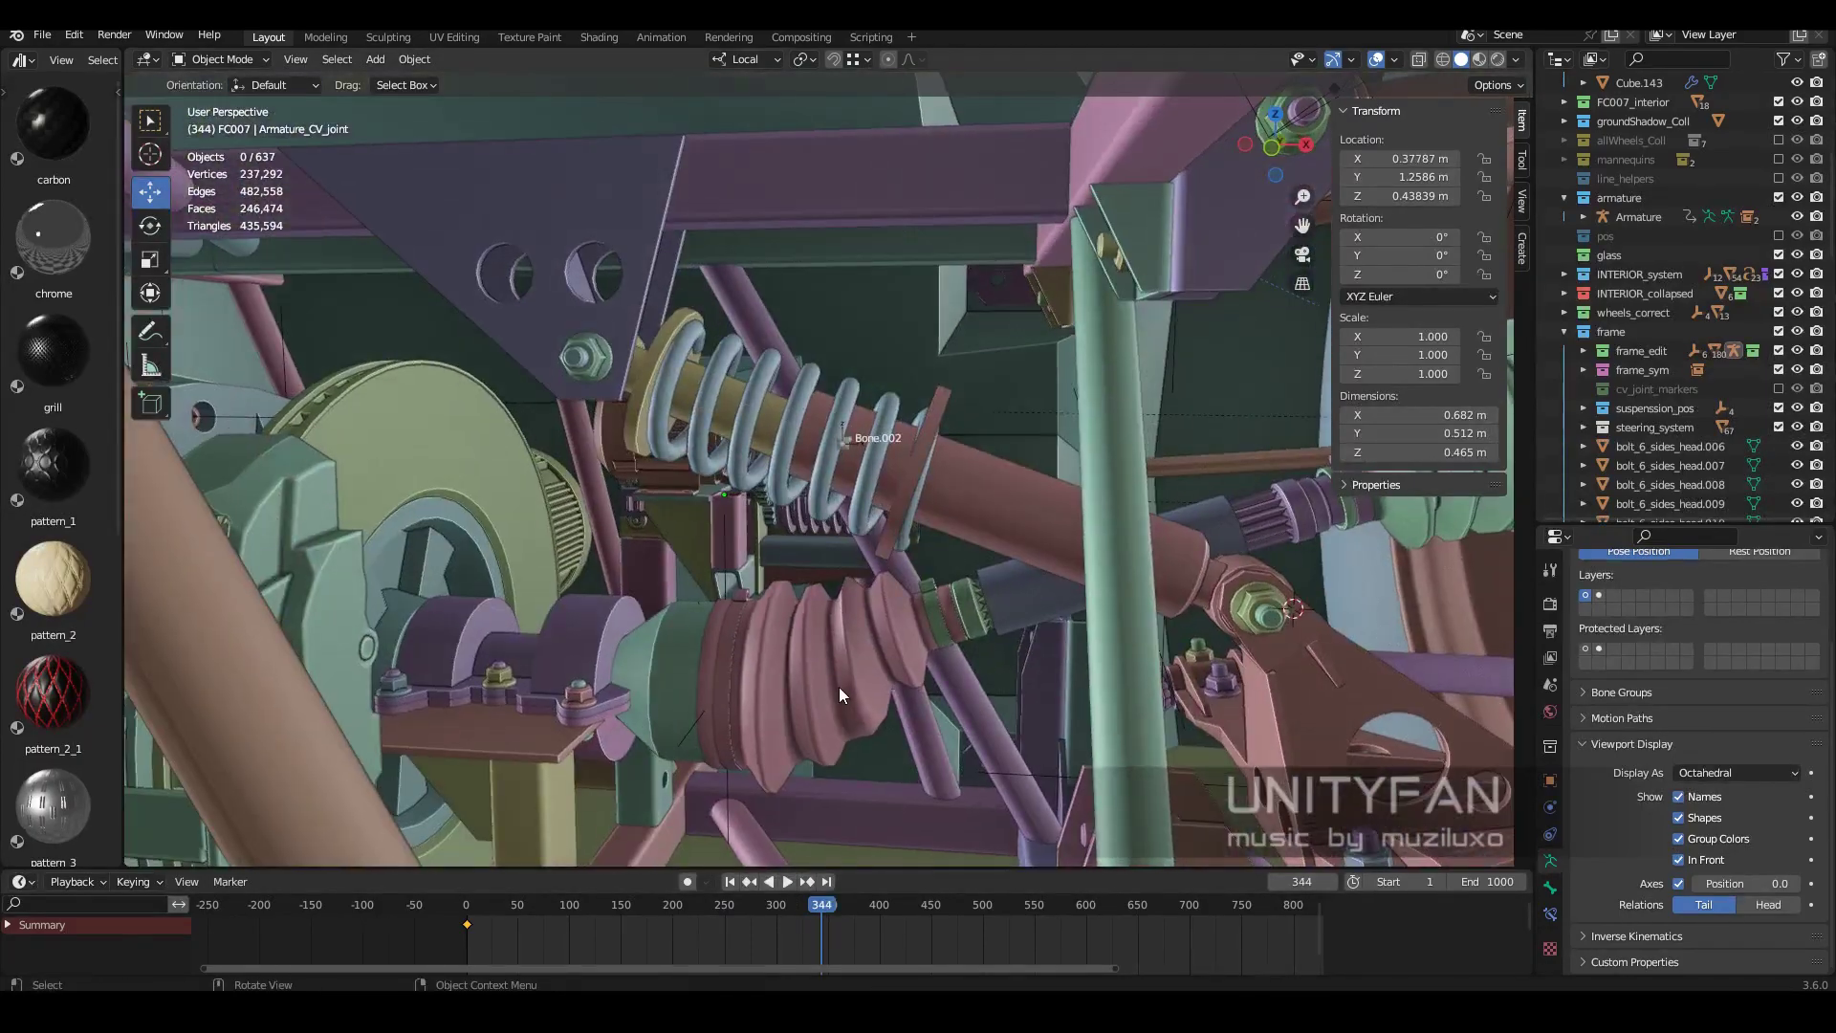
pyautogui.press('space')
# Enable the armature's second bone layer in Viewport Display.
pyautogui.moveTo(832, 574); pyautogui.dragTo(1169, 593, button='middle')
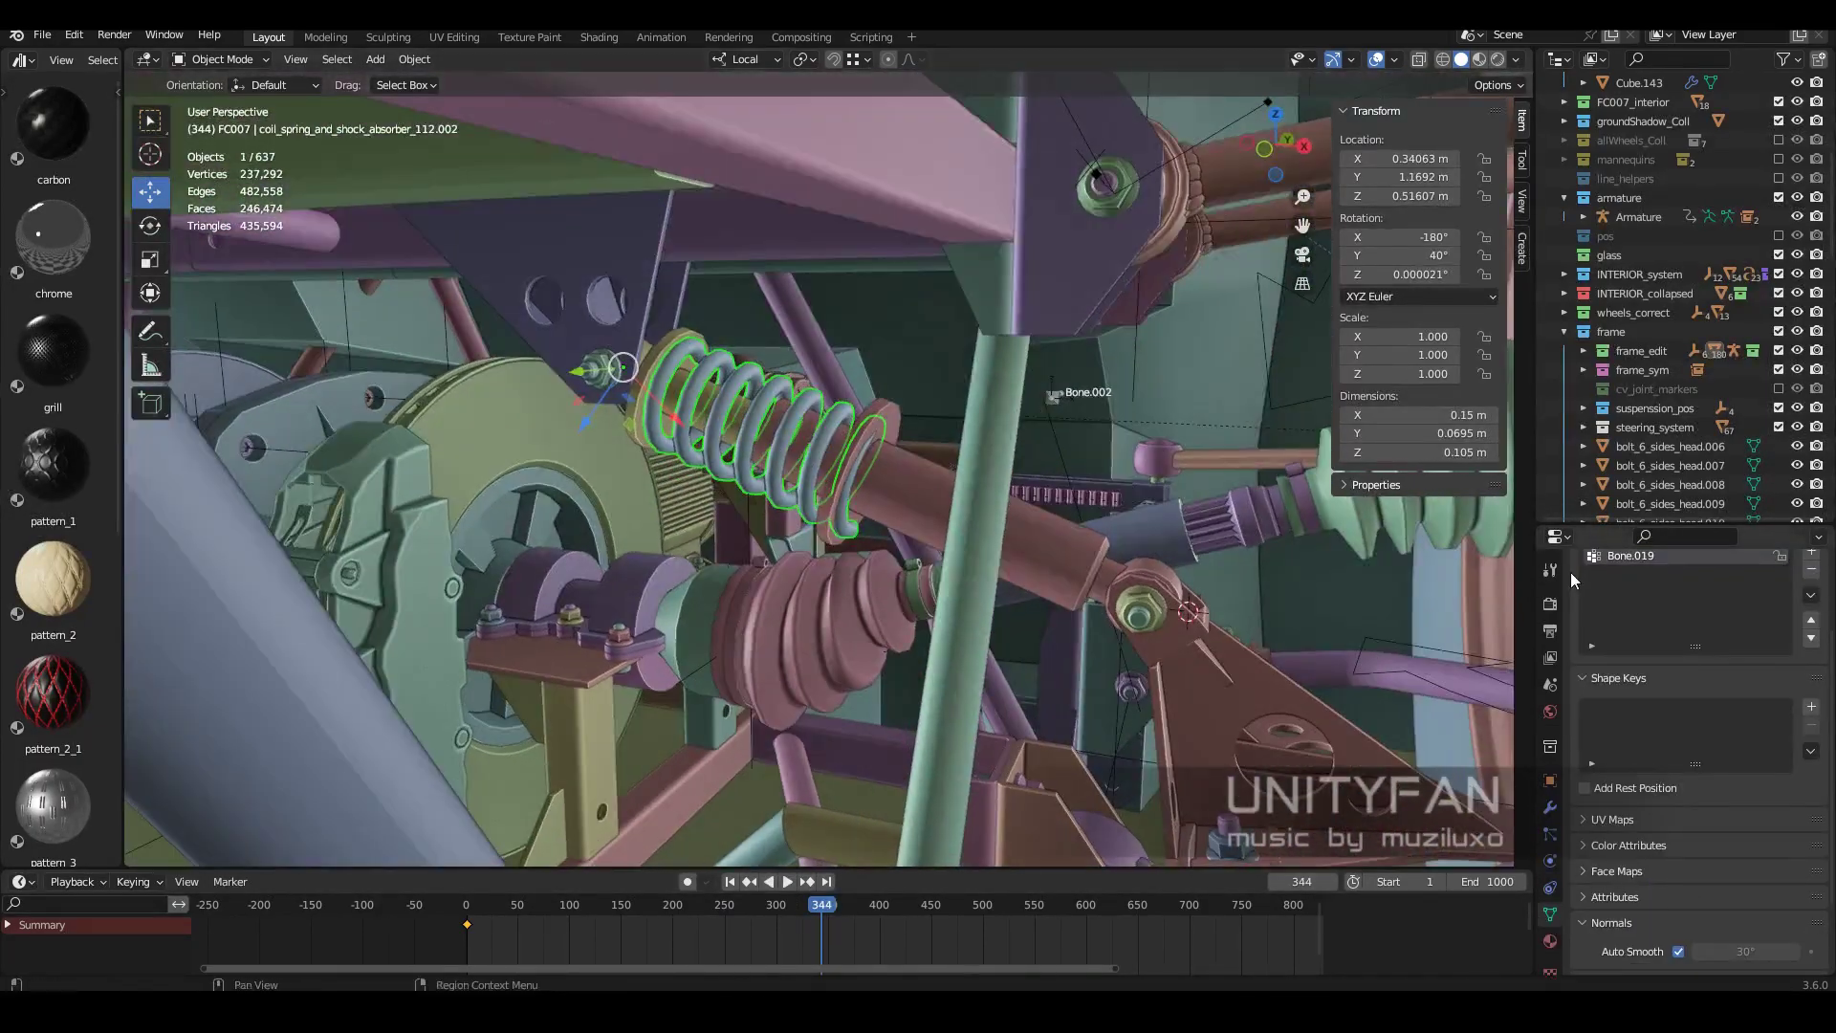
pyautogui.click(1169, 593)
pyautogui.click(1599, 595)
pyautogui.scroll(5, 1050, 567)
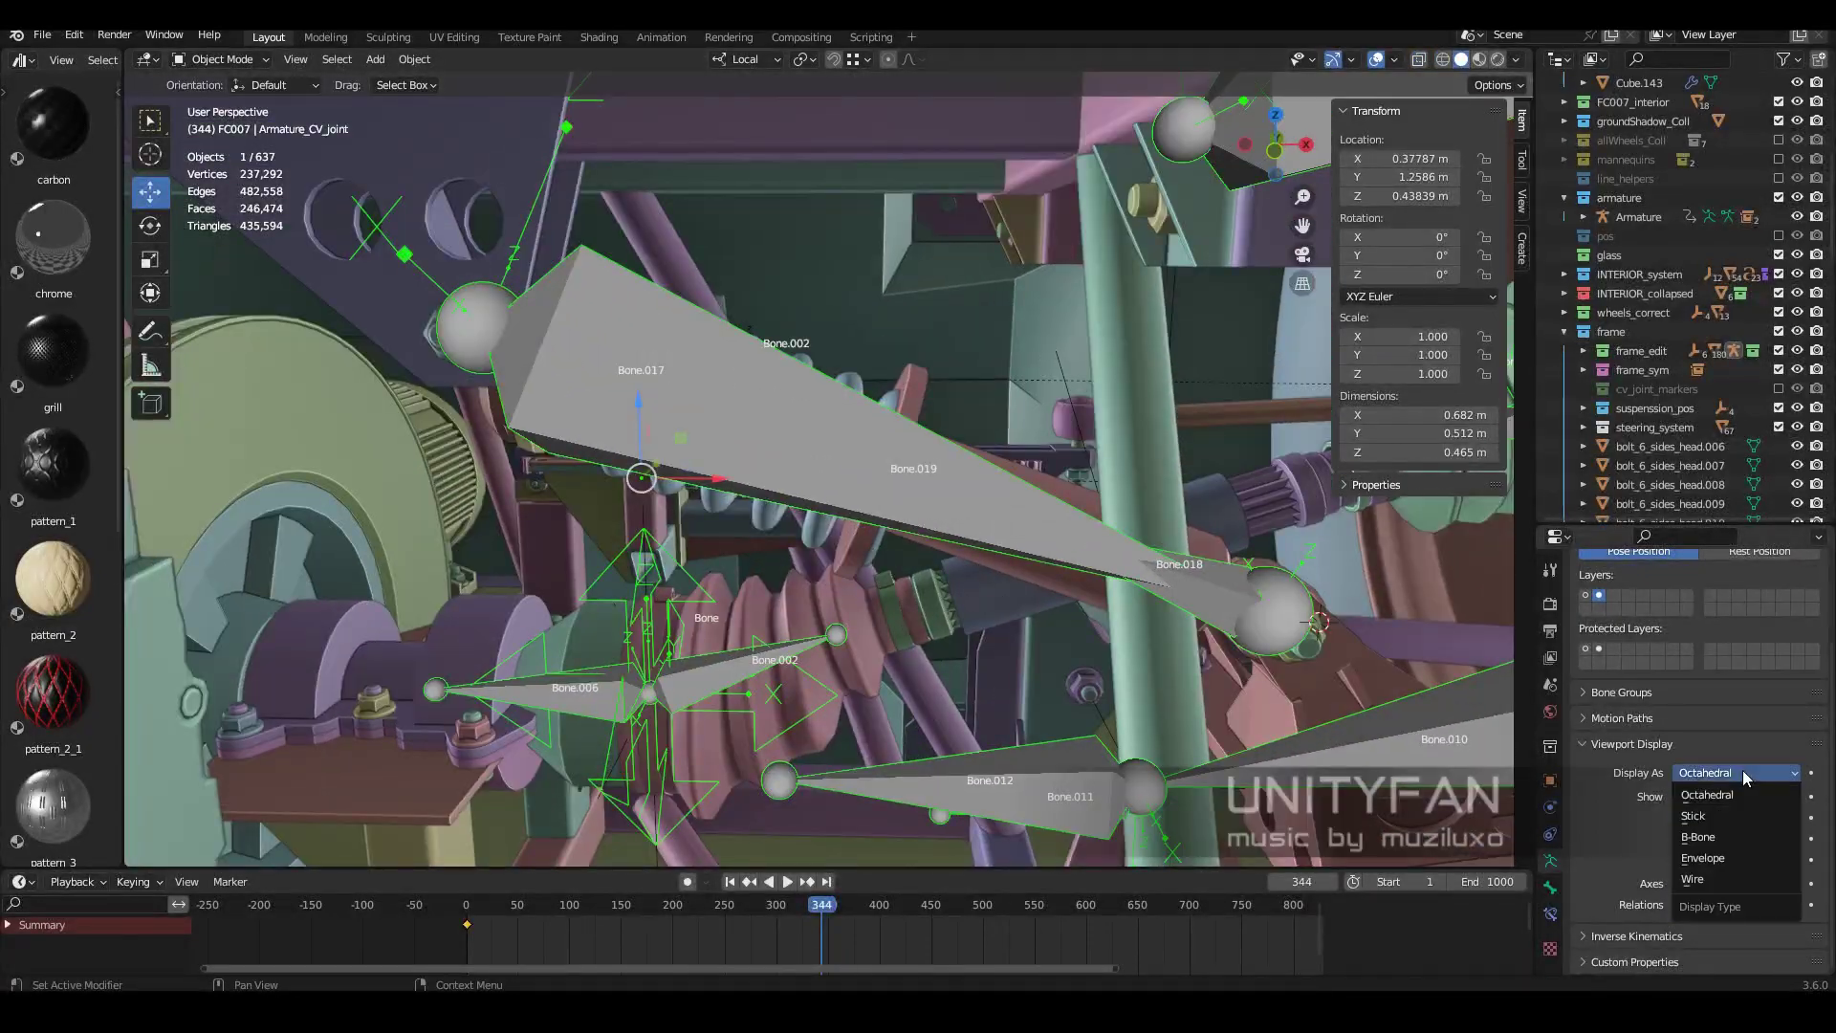
# Display the bones as Stick and check Bone.019's Stretch To constraint in Pose Mode.
pyautogui.click(1693, 816)
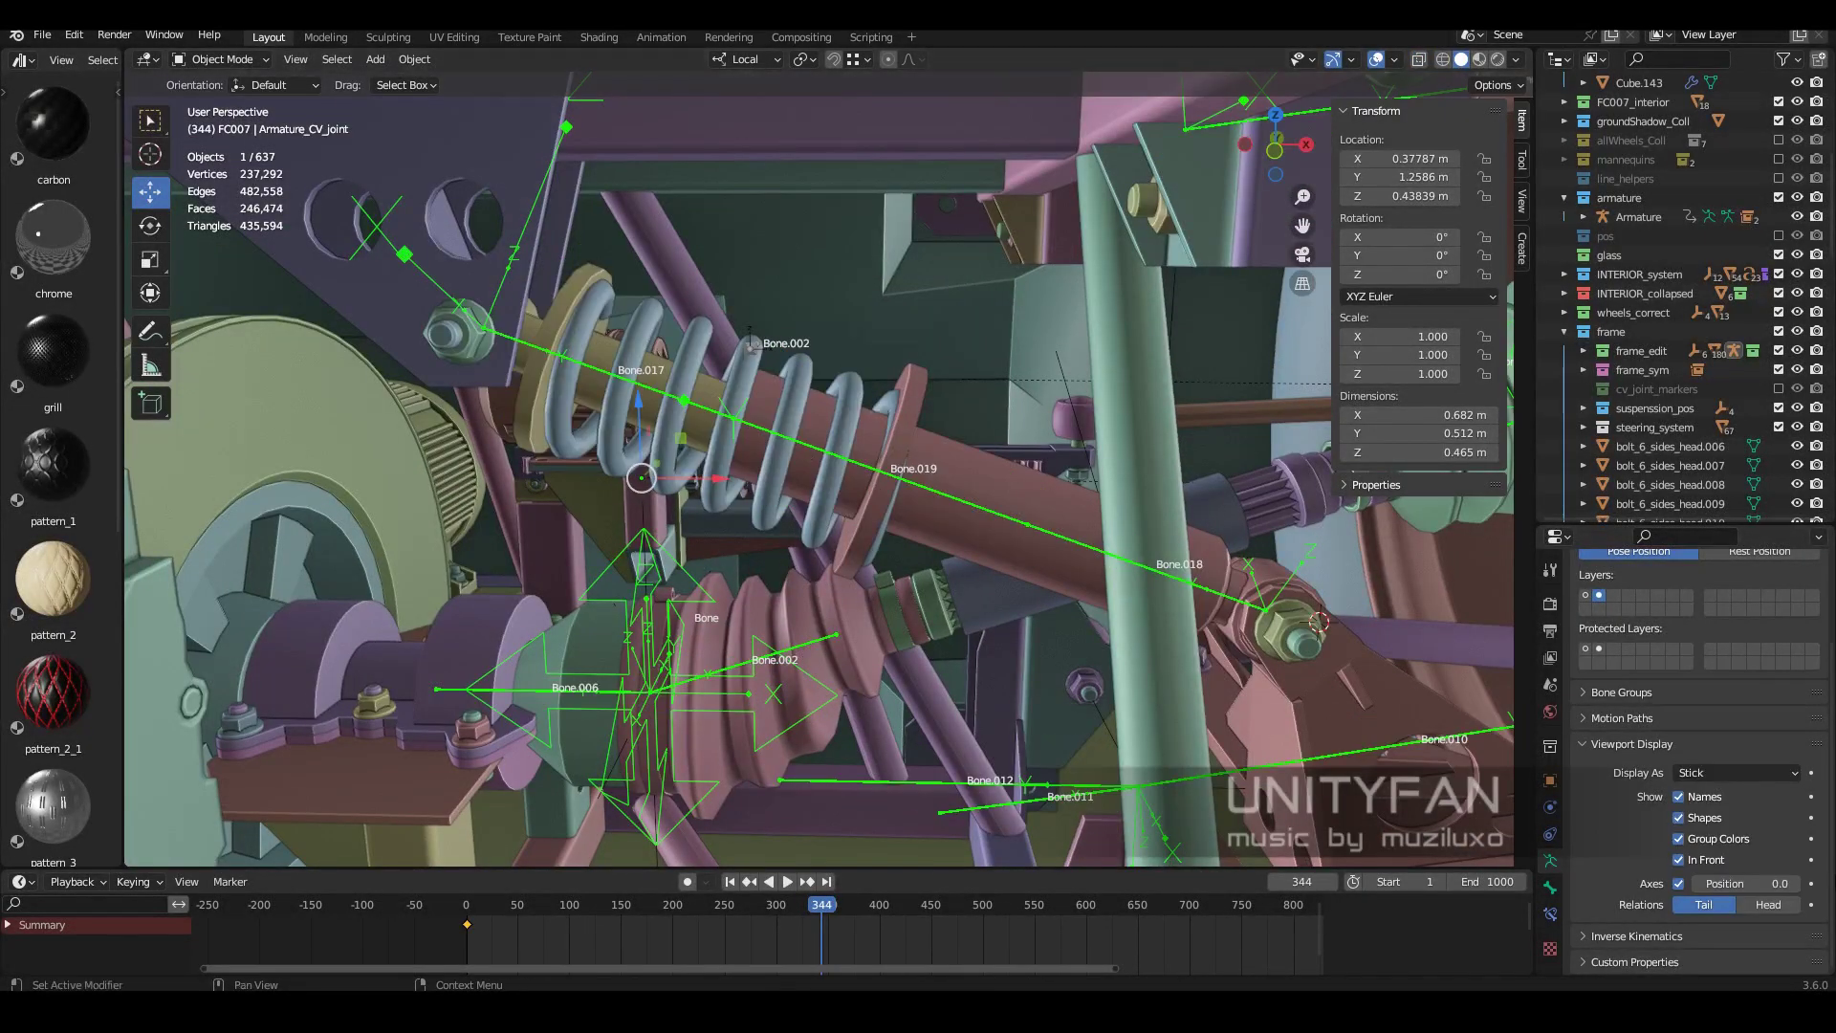
pyautogui.press('Tab')
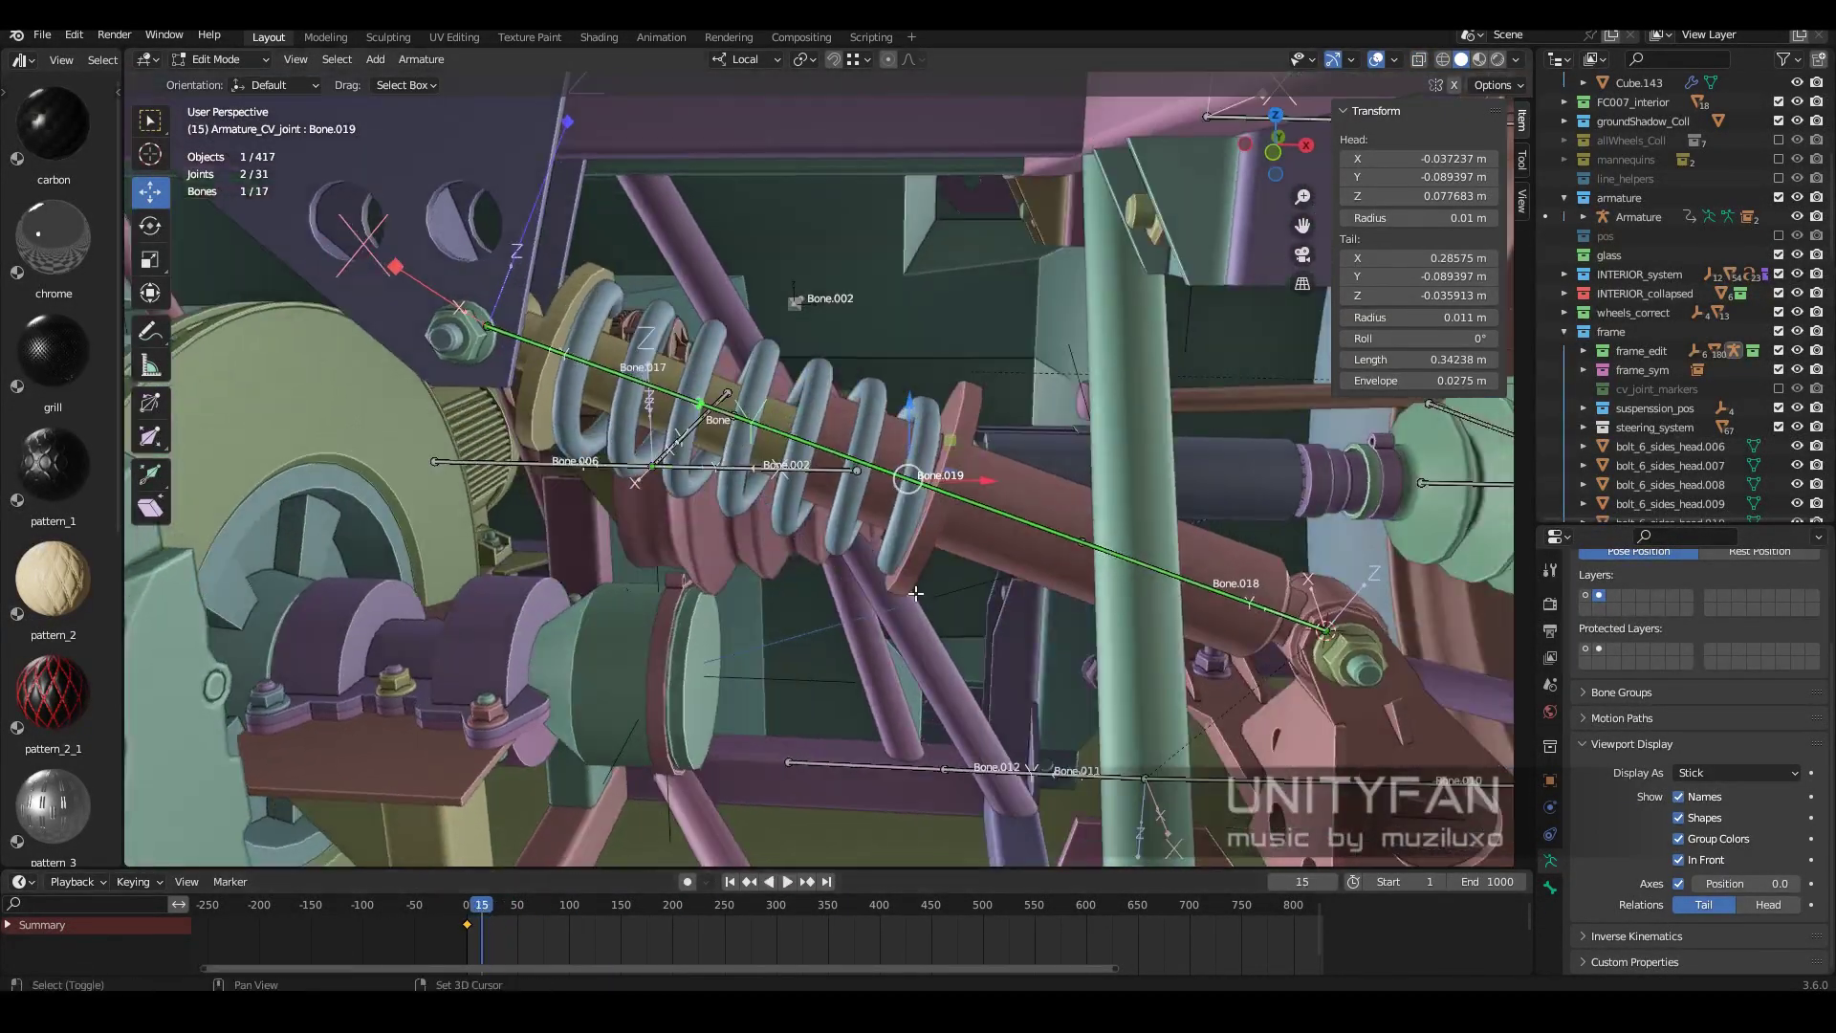
pyautogui.click(218, 60)
pyautogui.click(223, 123)
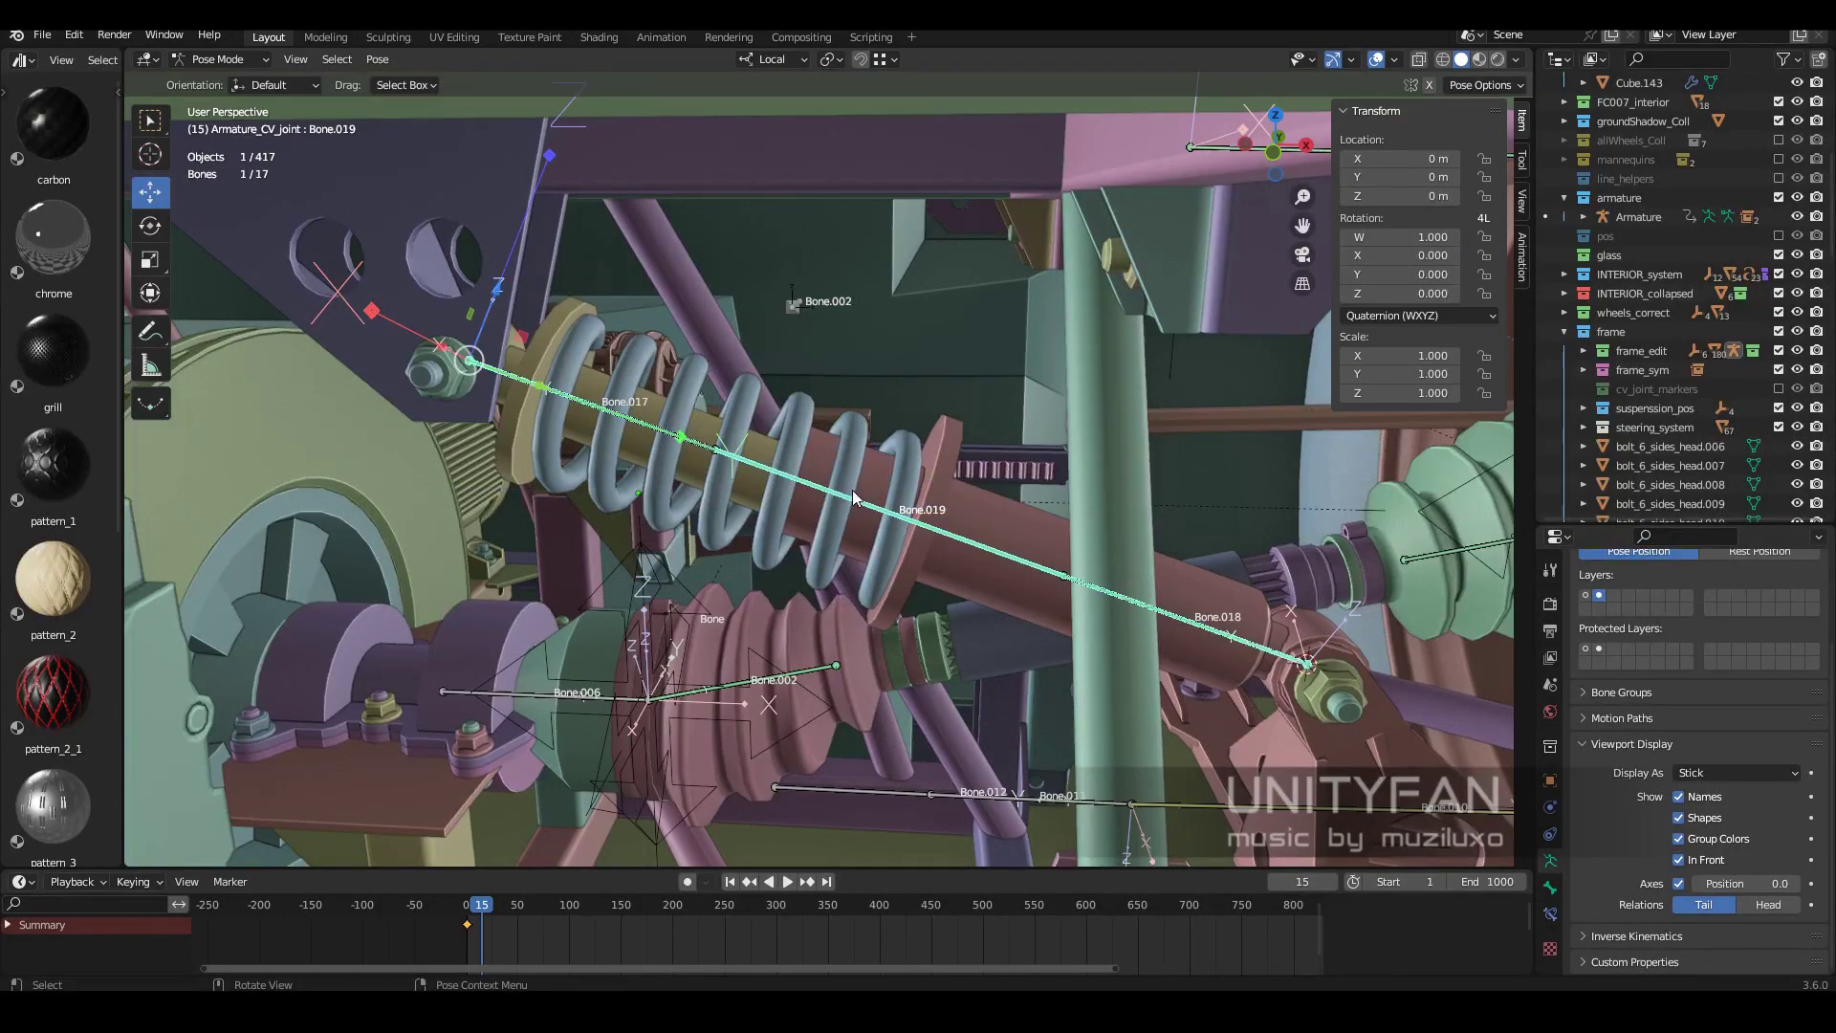
pyautogui.click(1548, 915)
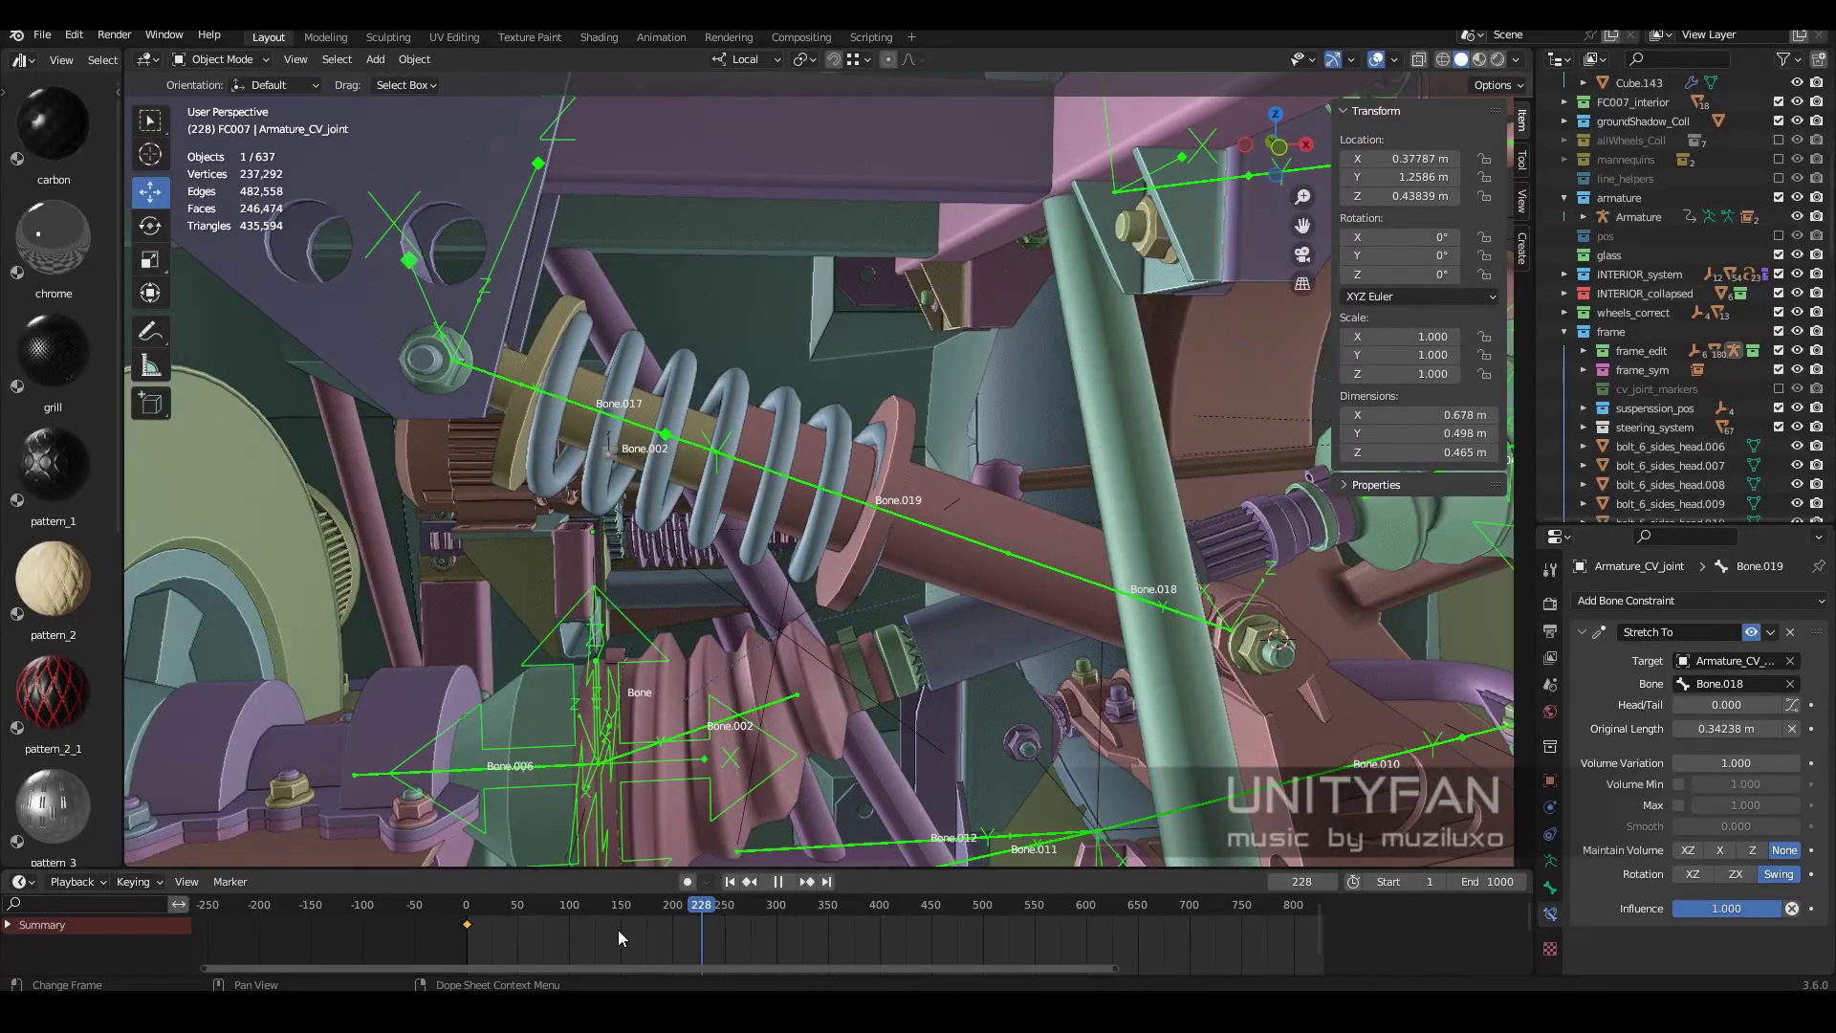
pyautogui.press('Escape')
# Move Bone.019 inside the coil spring at about 0.13 m, then select the spring.
pyautogui.moveTo(632, 535); pyautogui.dragTo(660, 559, button='middle')
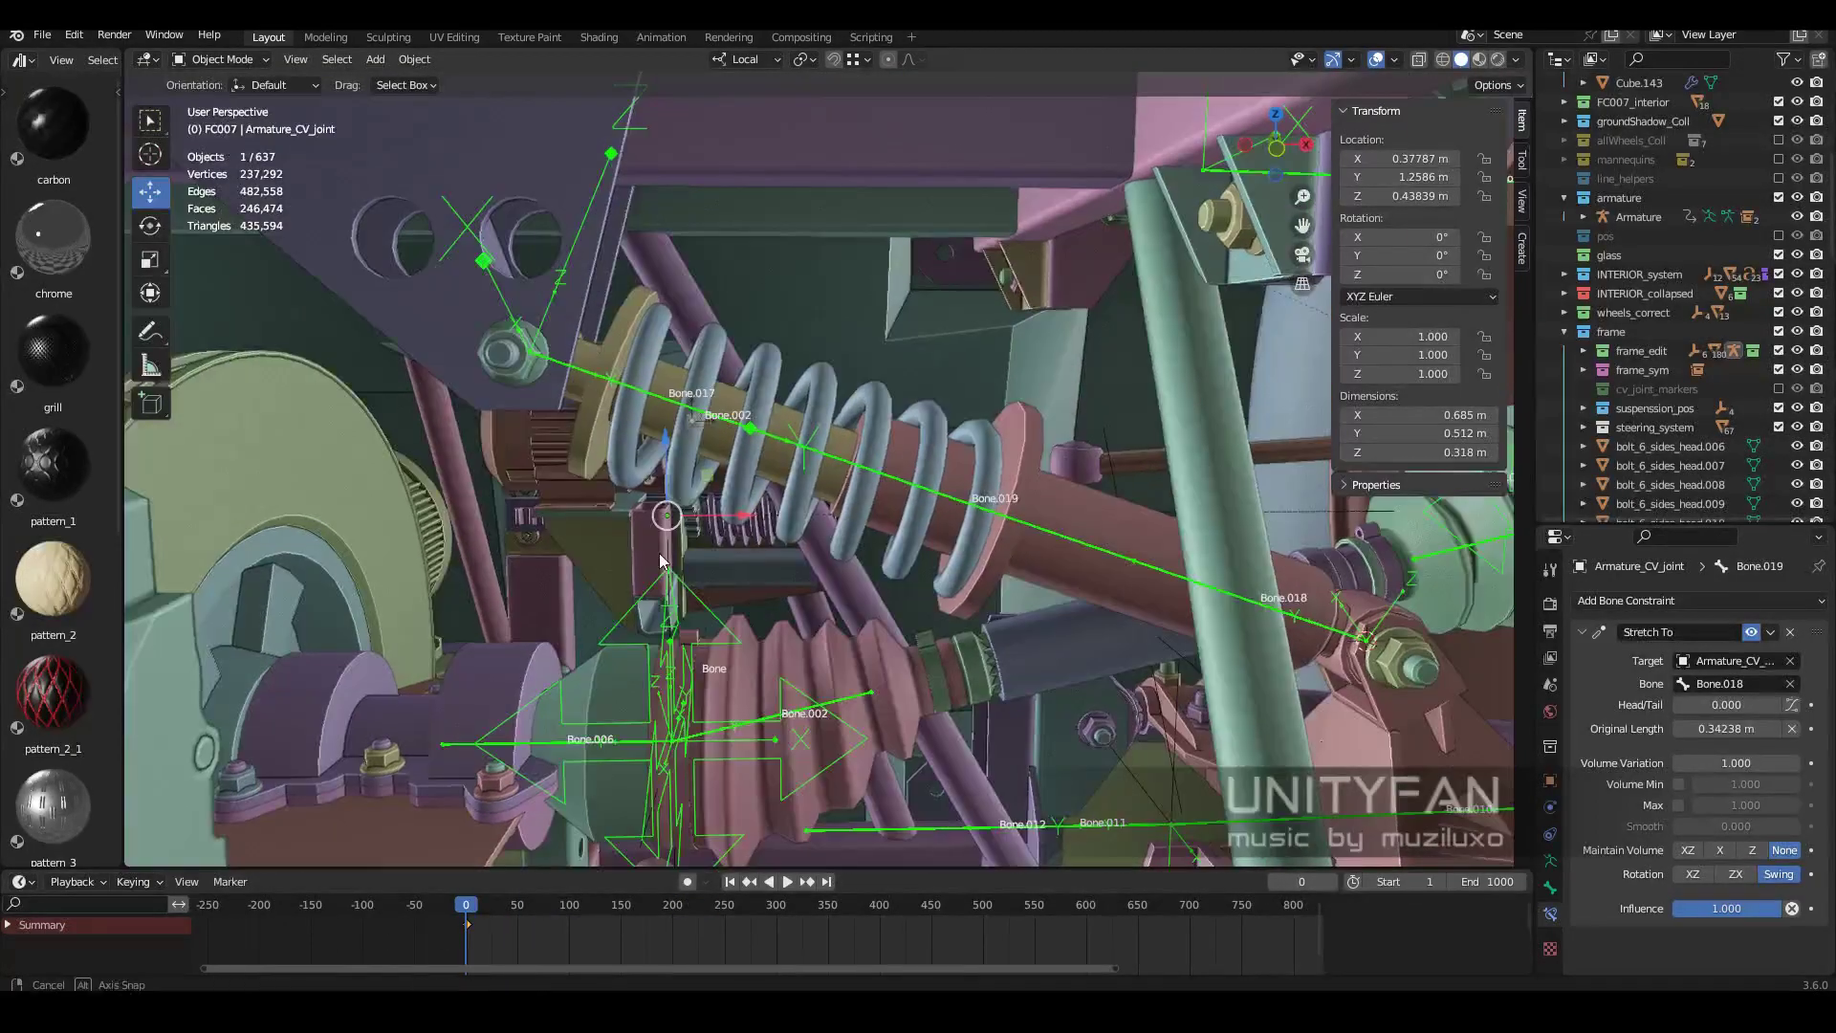
pyautogui.press('Tab')
pyautogui.moveTo(1021, 458); pyautogui.dragTo(1090, 500)
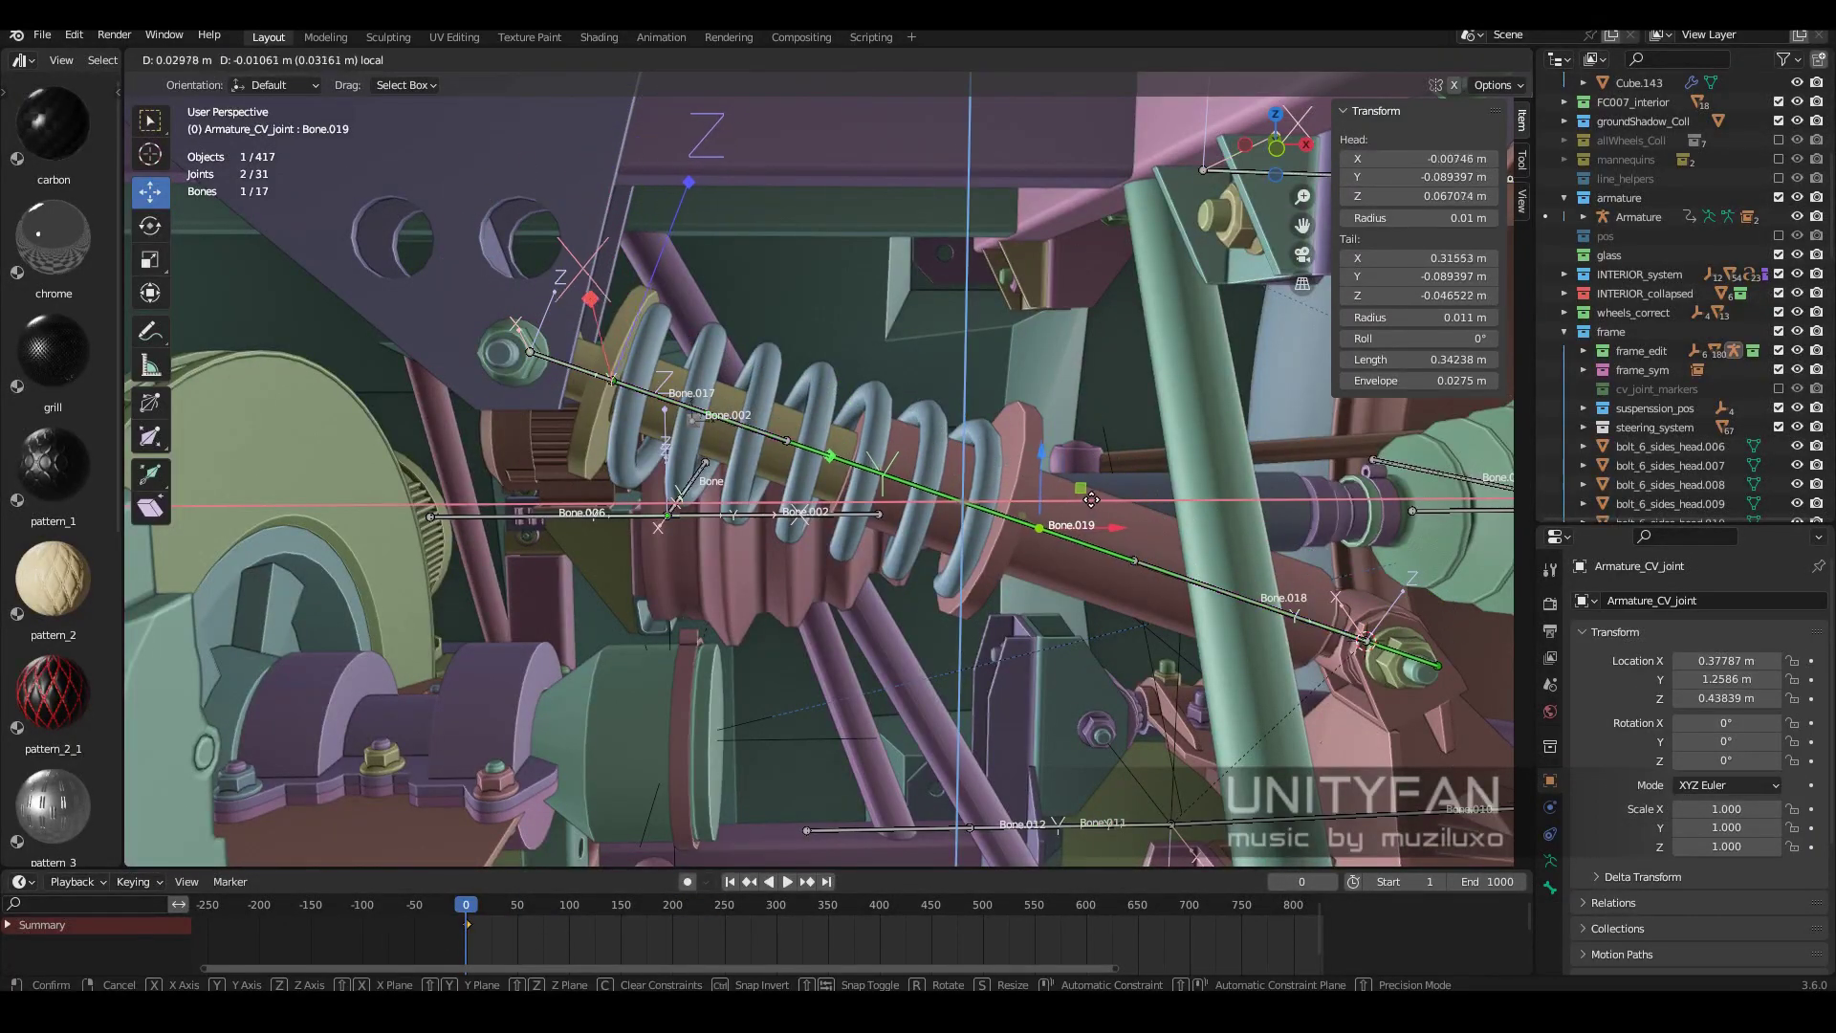
pyautogui.click(1114, 506)
pyautogui.moveTo(1114, 506); pyautogui.dragTo(1323, 649, button='middle')
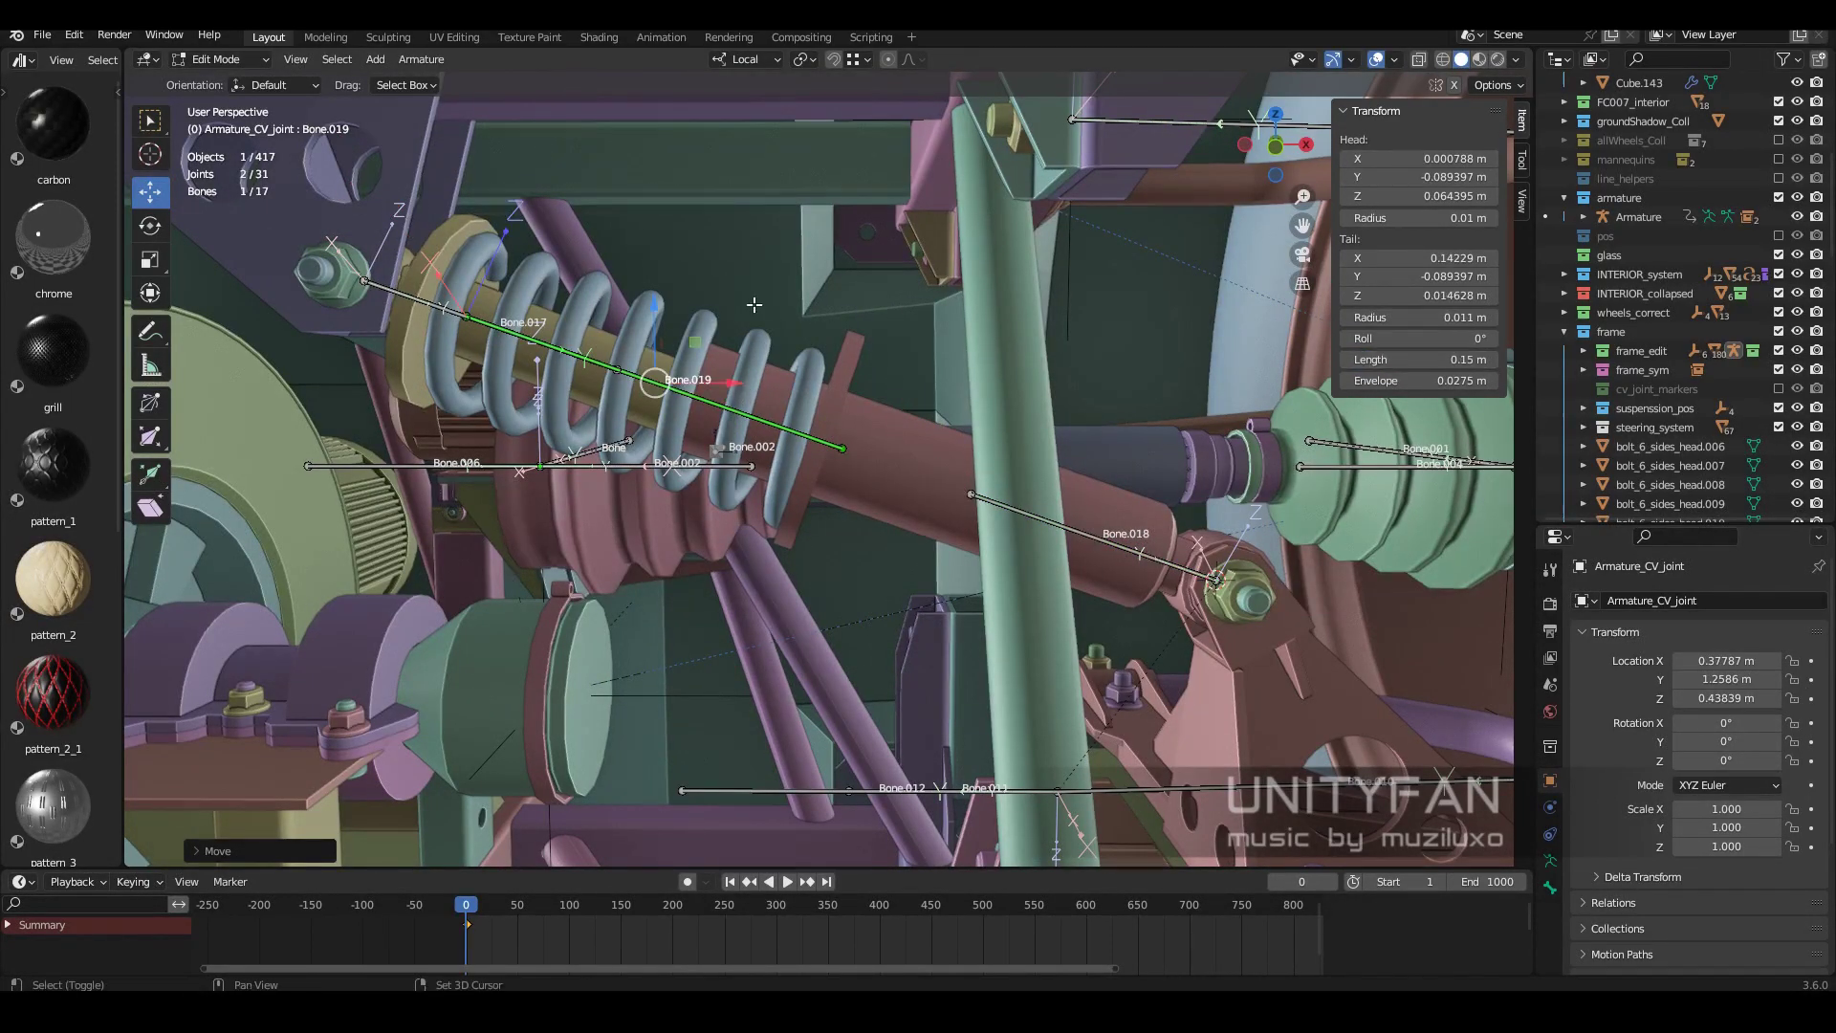
pyautogui.keyDown('shift'); pyautogui.moveTo(755, 304); pyautogui.dragTo(1471, 400, button='middle'); pyautogui.keyUp('shift')
pyautogui.press('Tab')
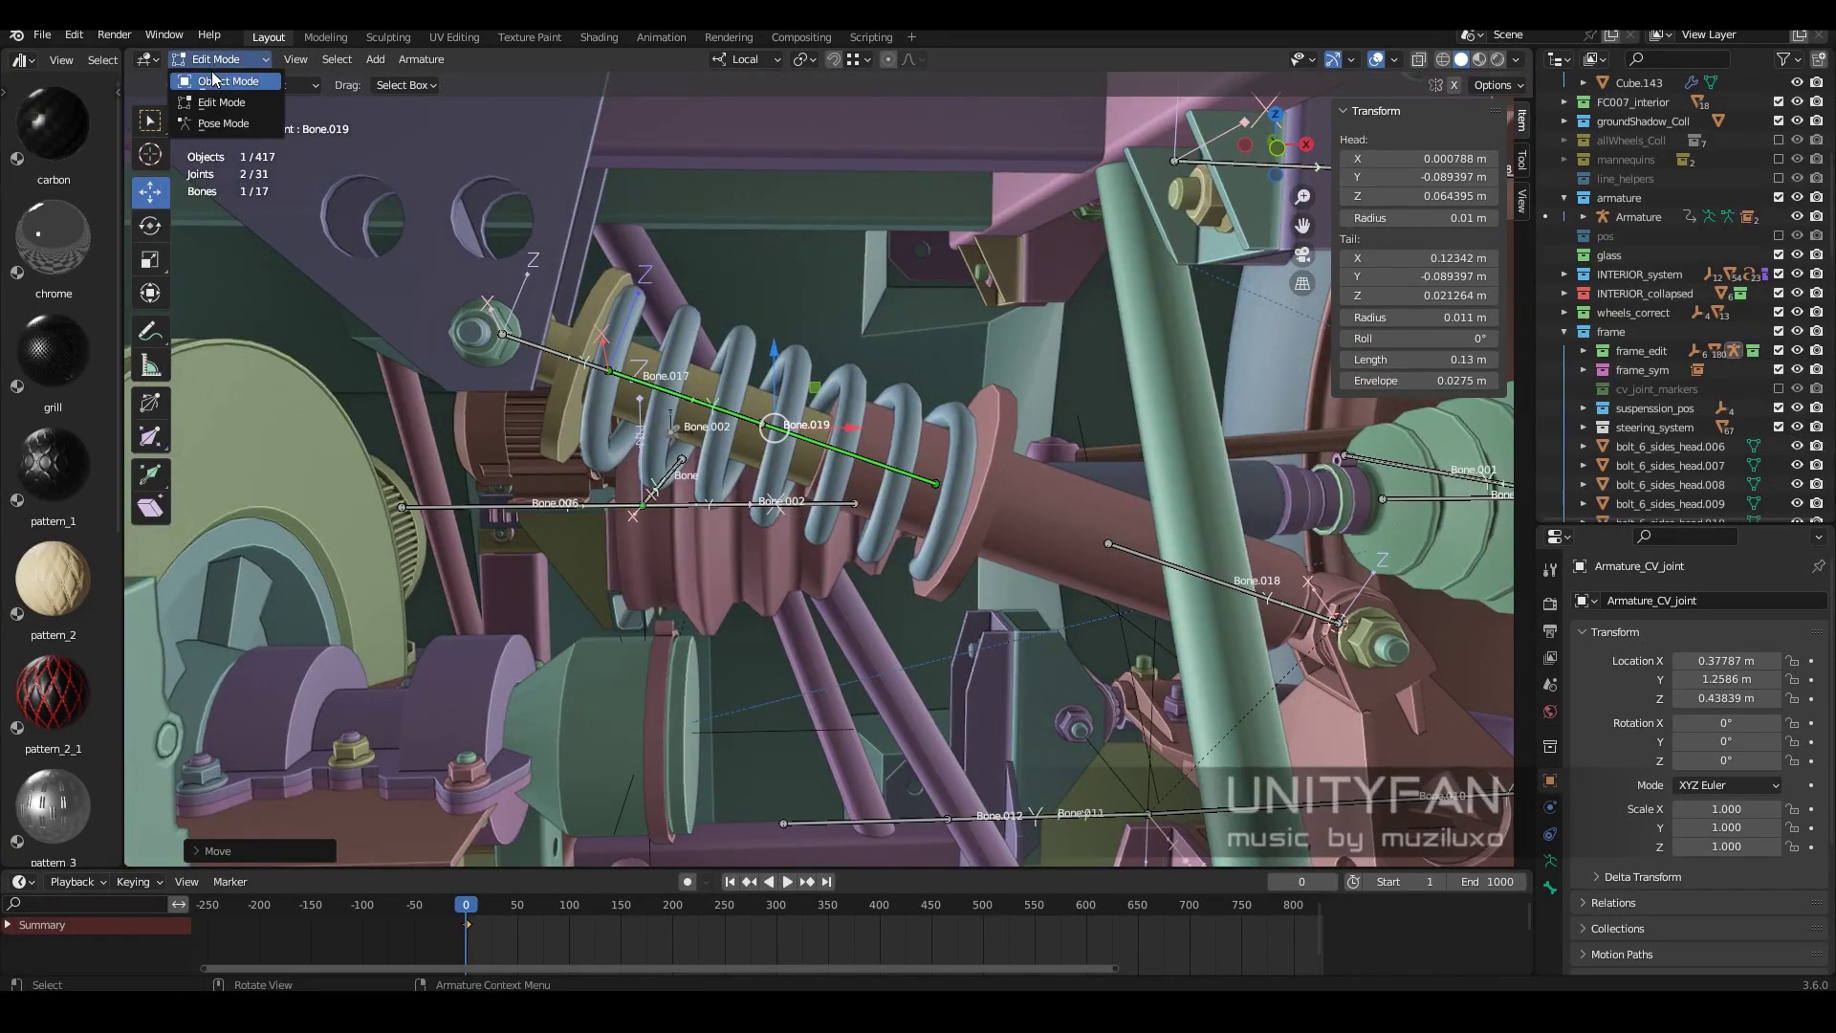
pyautogui.moveTo(811, 395); pyautogui.dragTo(947, 507, button='middle')
pyautogui.click(897, 513)
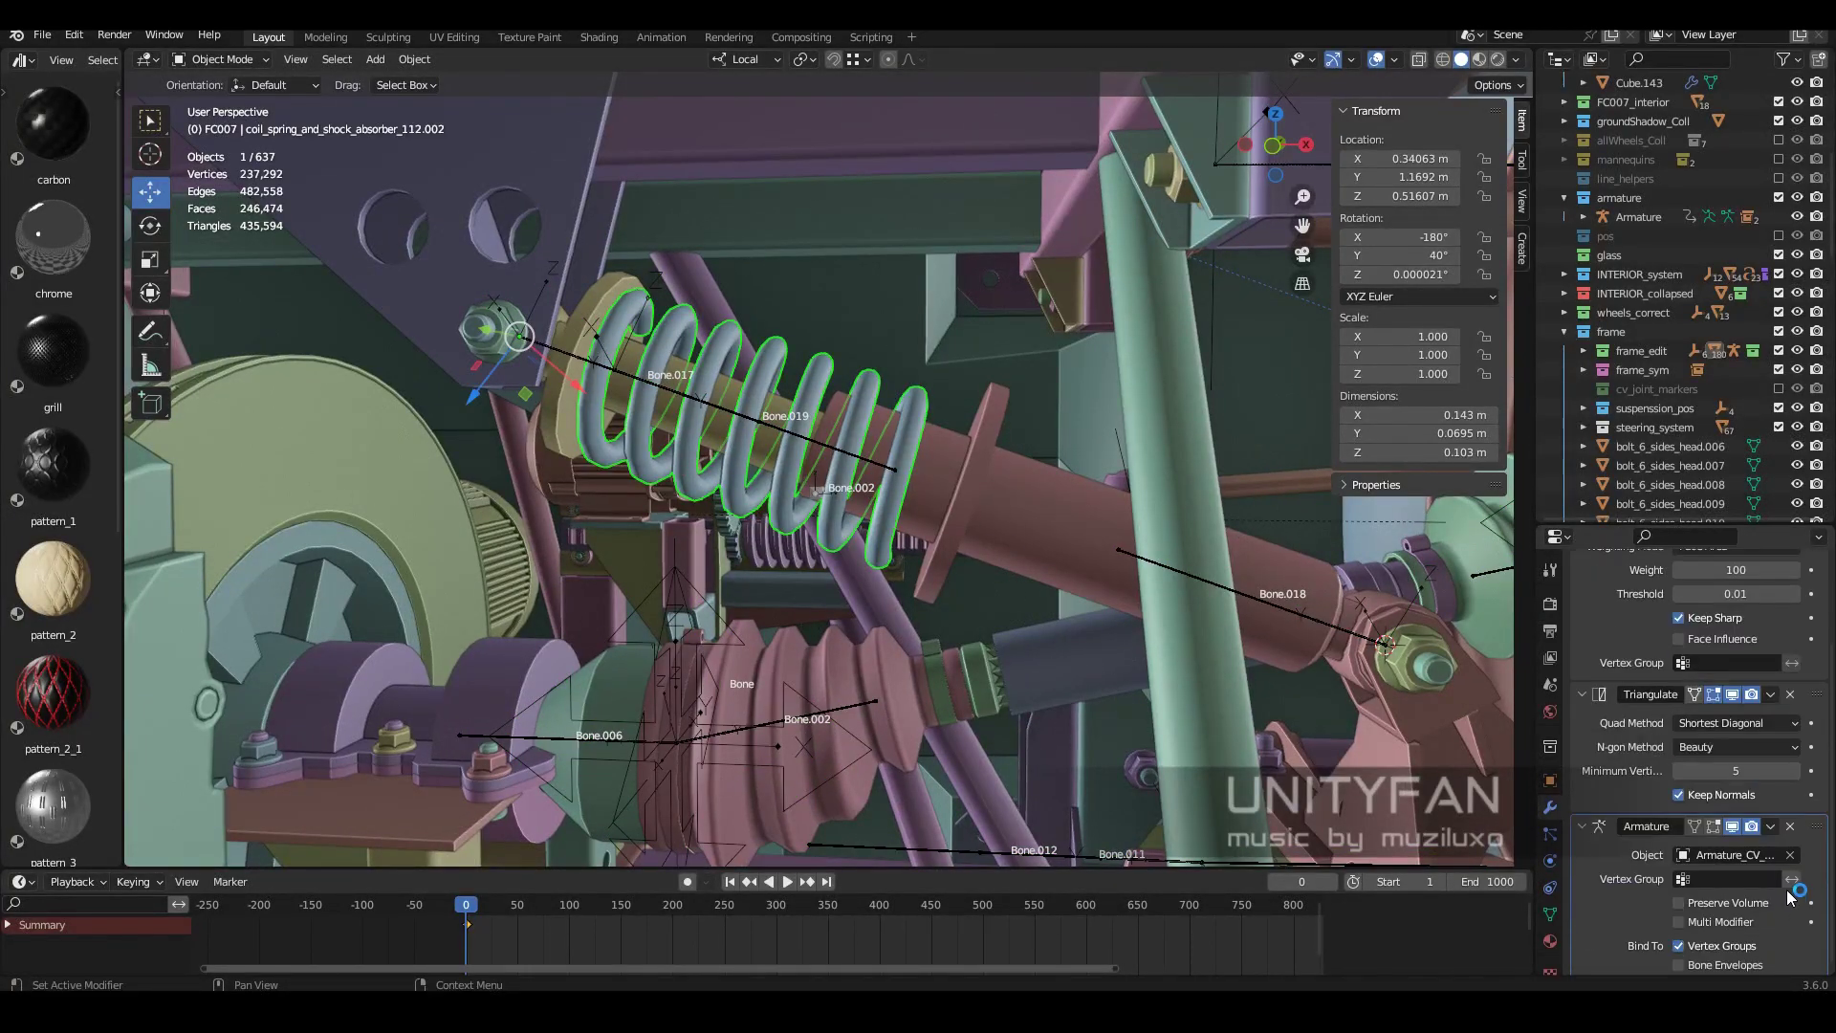
# Adjust the spring's Armature modifier binding and rename its vertex group to Bone.019.
pyautogui.scroll(-1, 1628, 815)
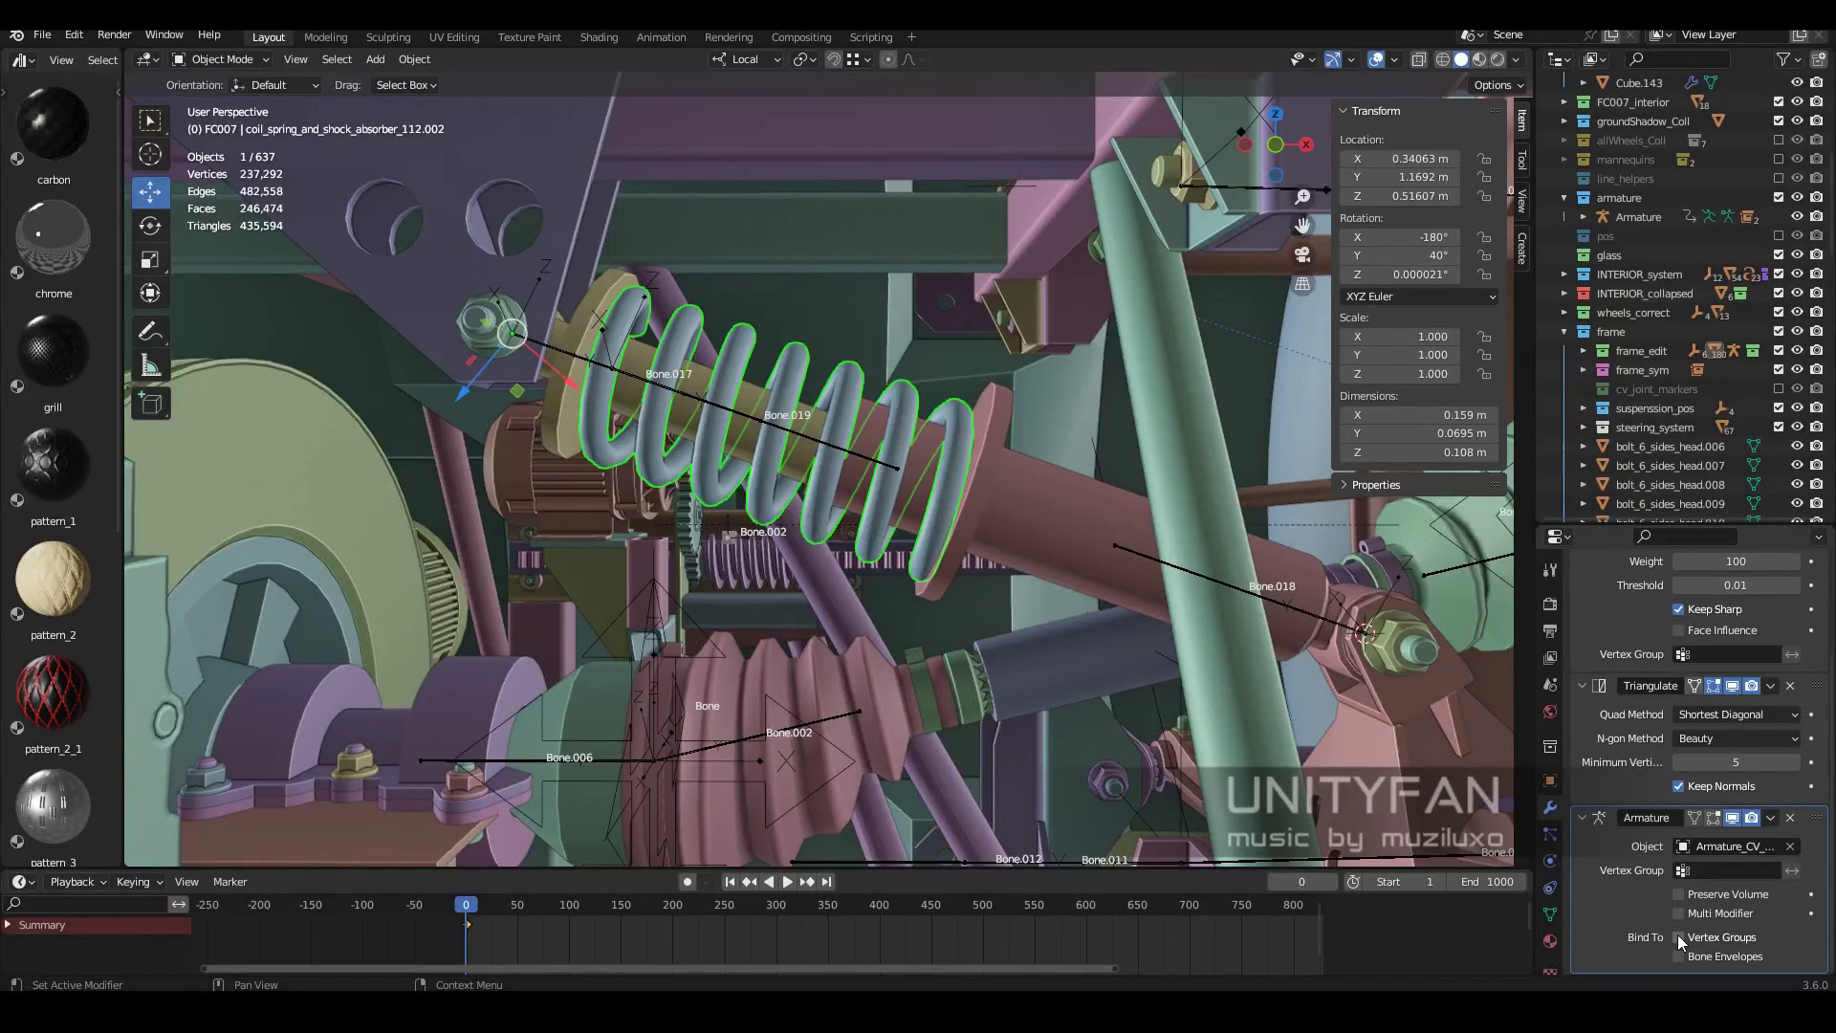
pyautogui.click(1790, 818)
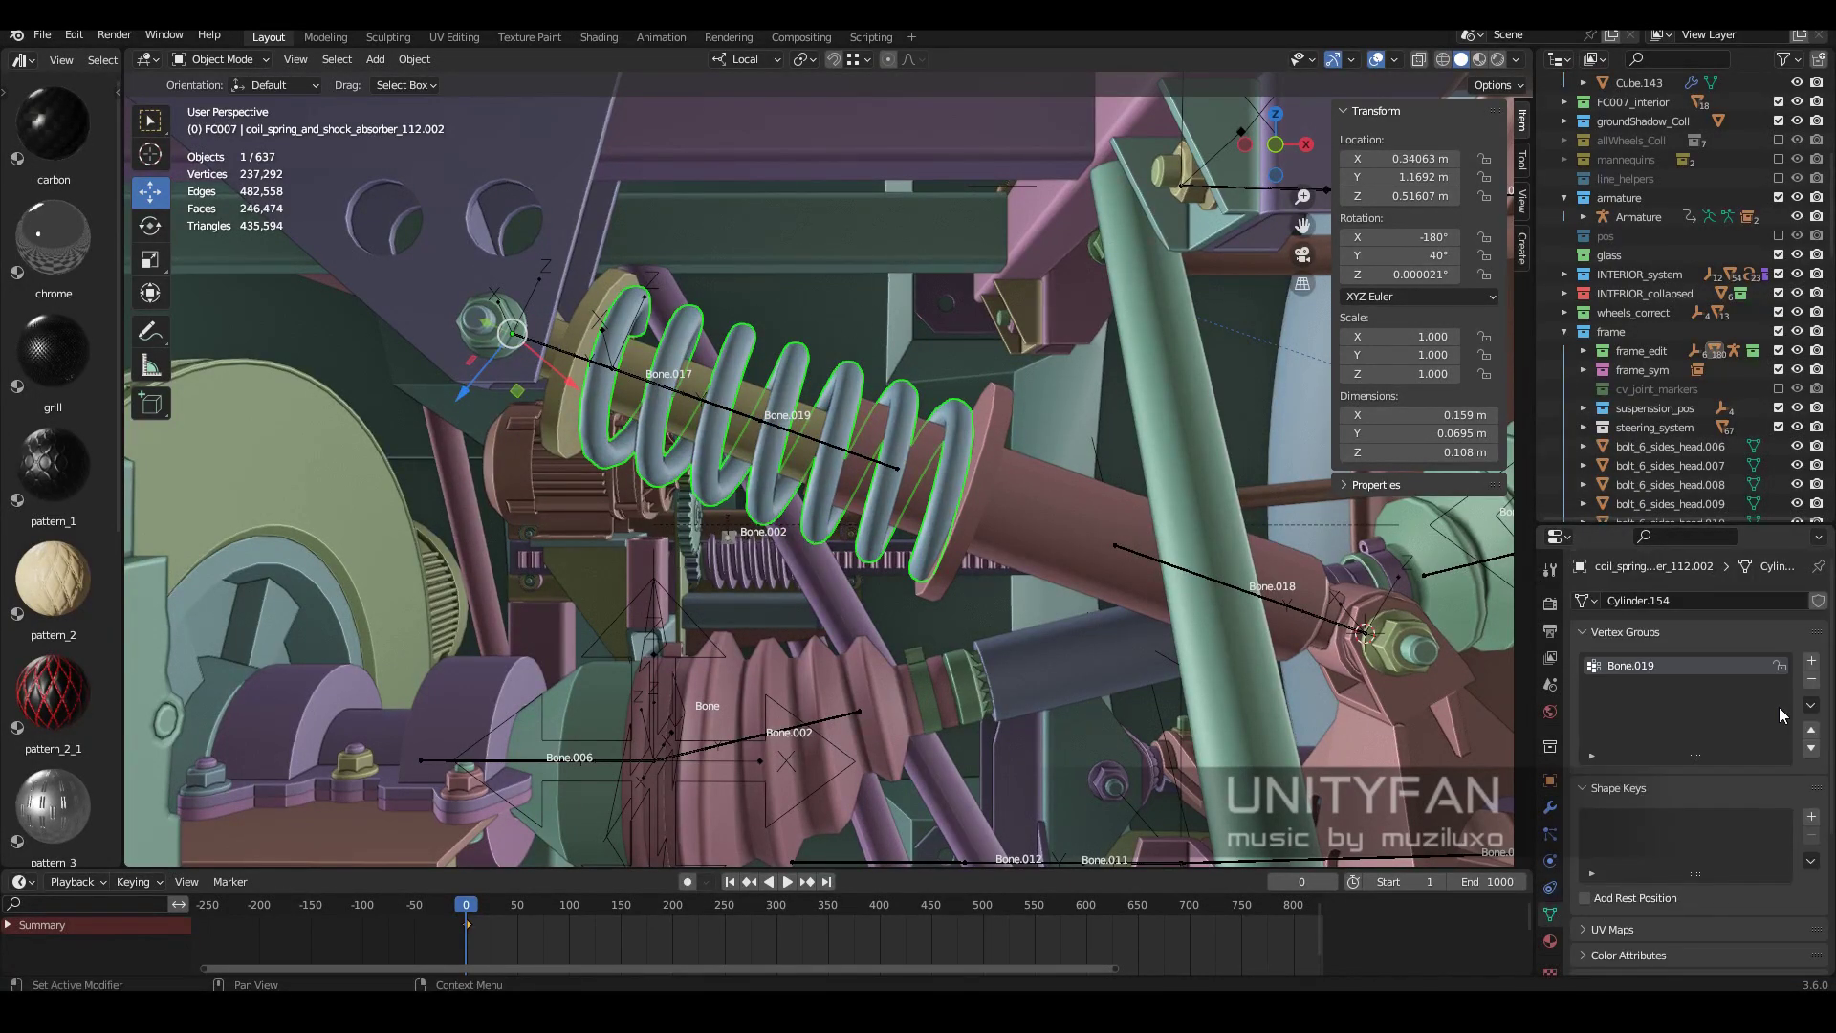
pyautogui.click(1551, 913)
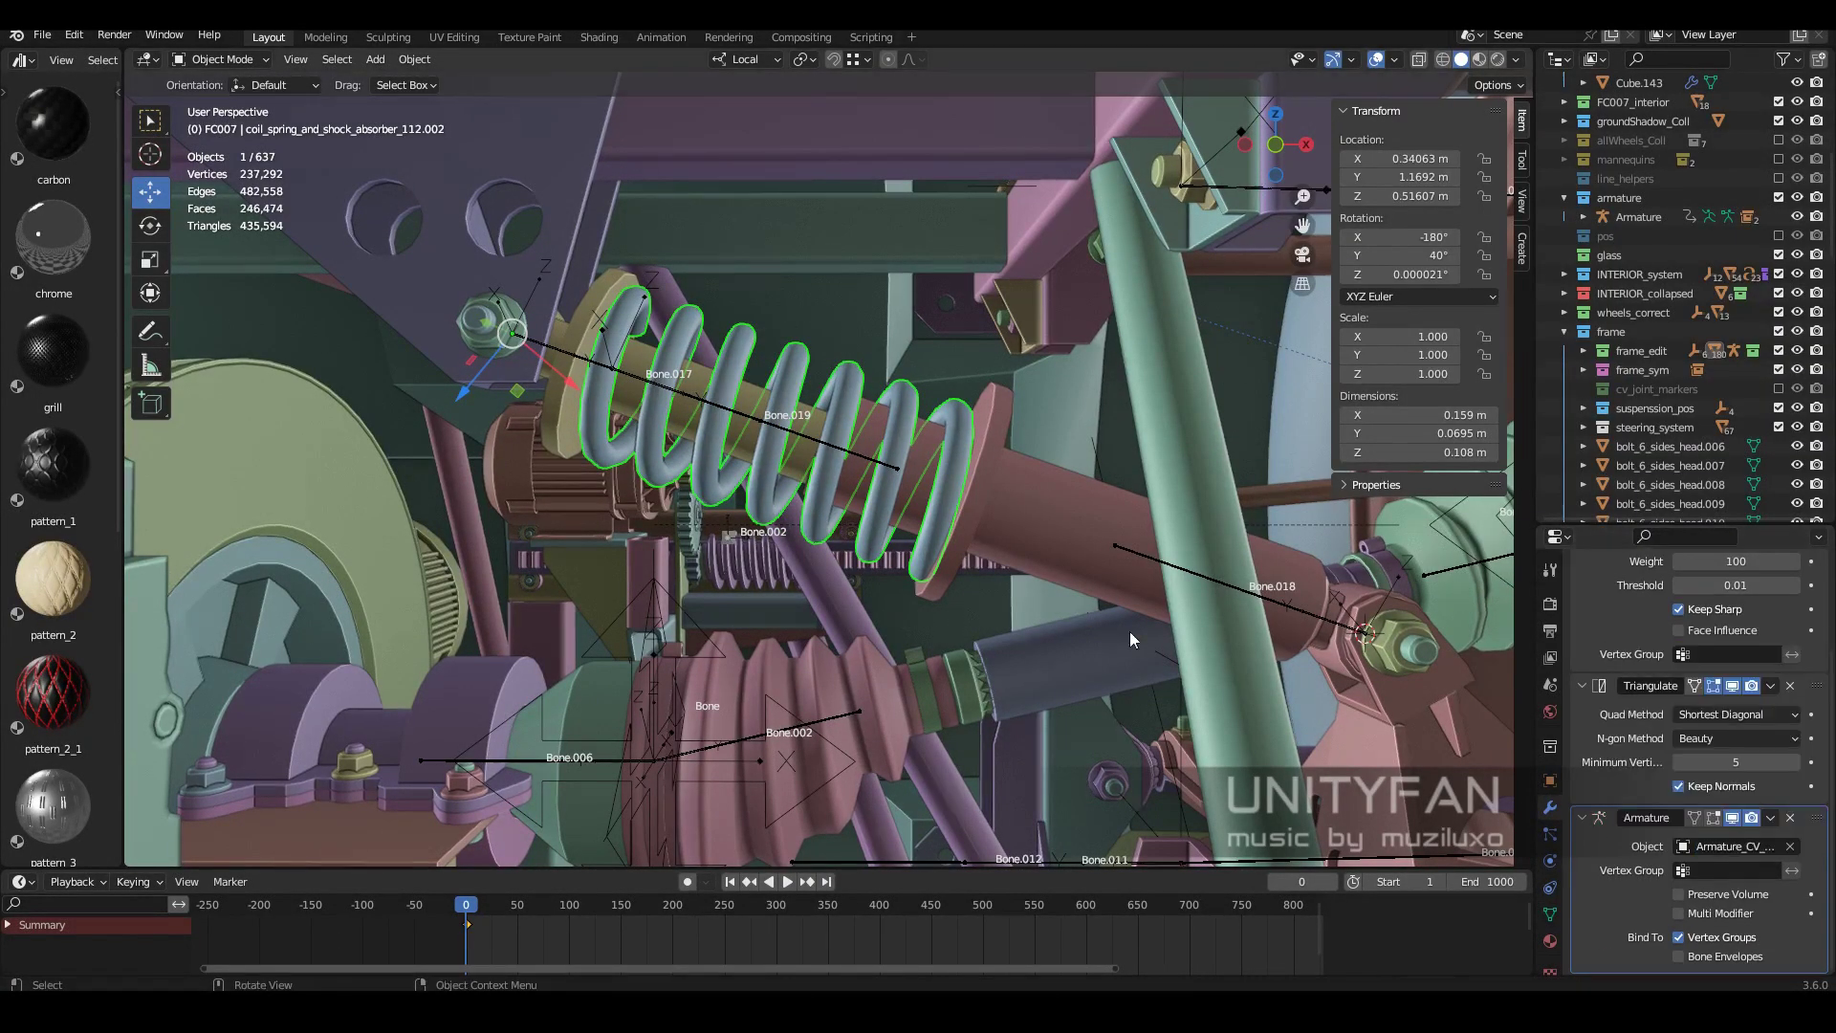
pyautogui.scroll(4, 1774, 652)
pyautogui.click(1812, 652)
pyautogui.doubleClick(1640, 657)
pyautogui.write('Bone.0')
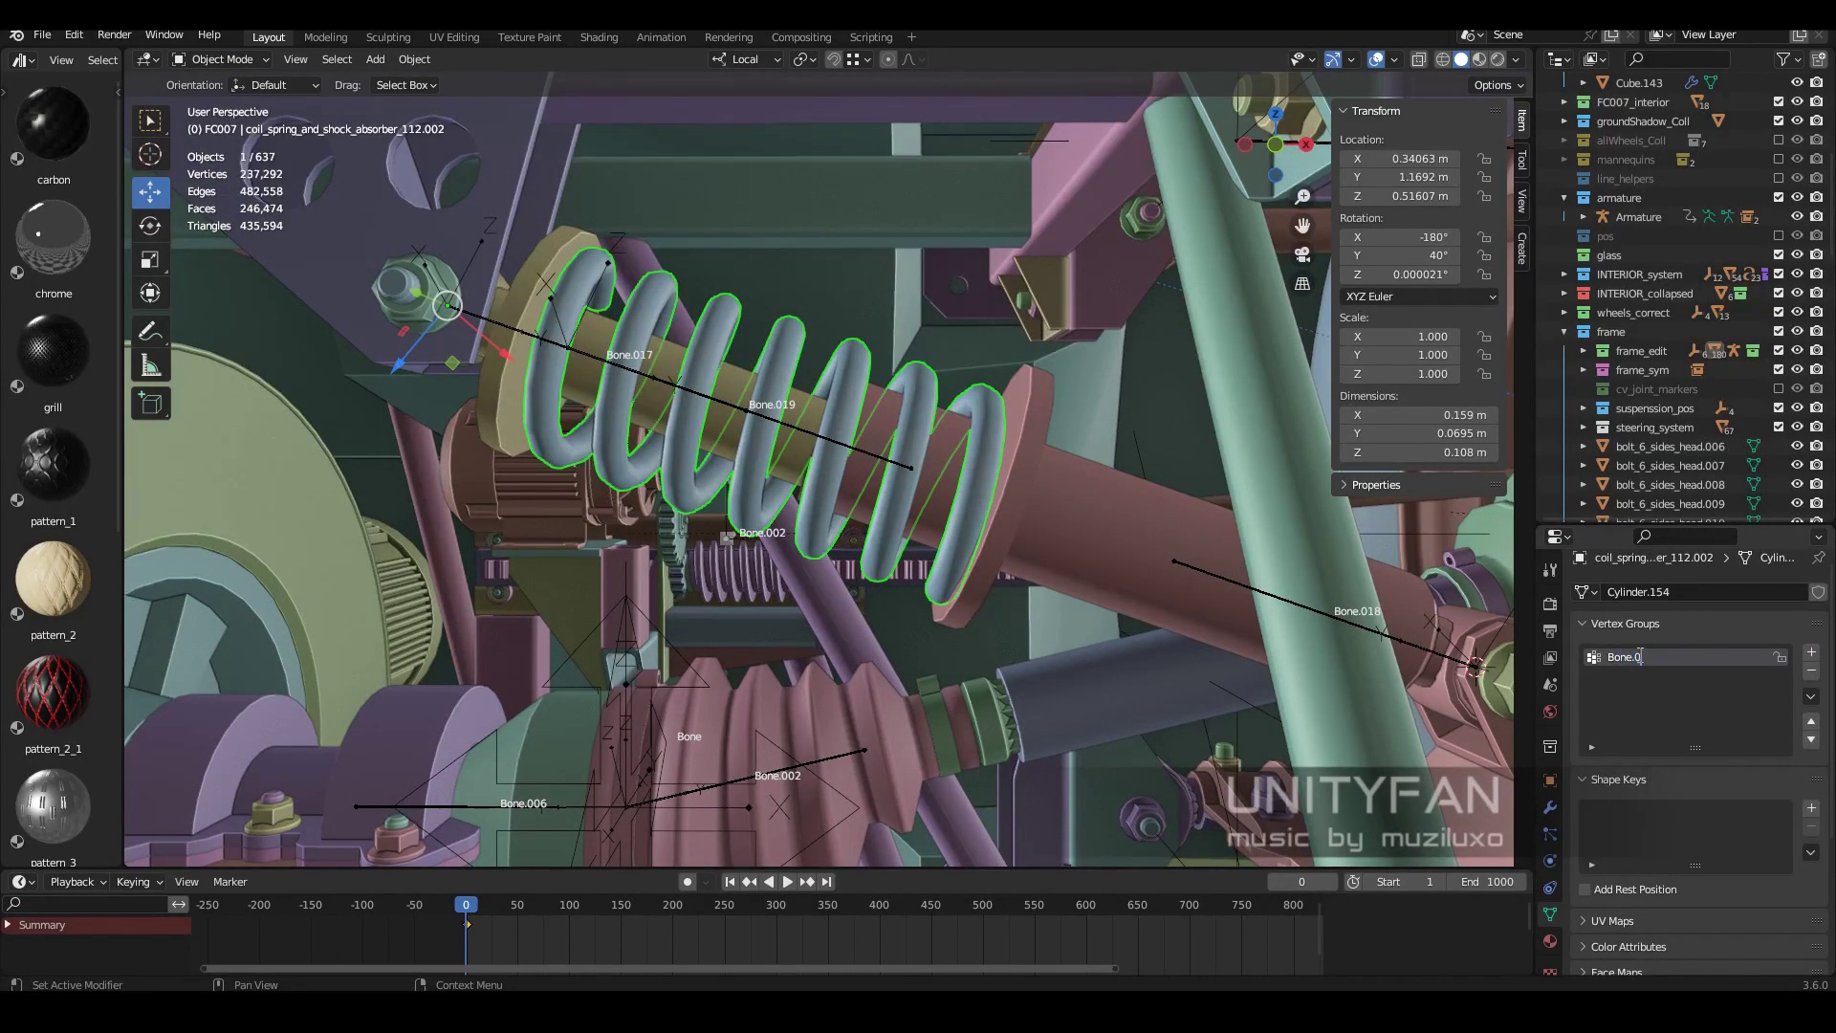
pyautogui.write('19')
pyautogui.press('Return')
# Clear the target bone of Bone.019's Stretch To constraint, ending in Pose Mode.
pyautogui.moveTo(921, 594); pyautogui.dragTo(895, 468, button='middle')
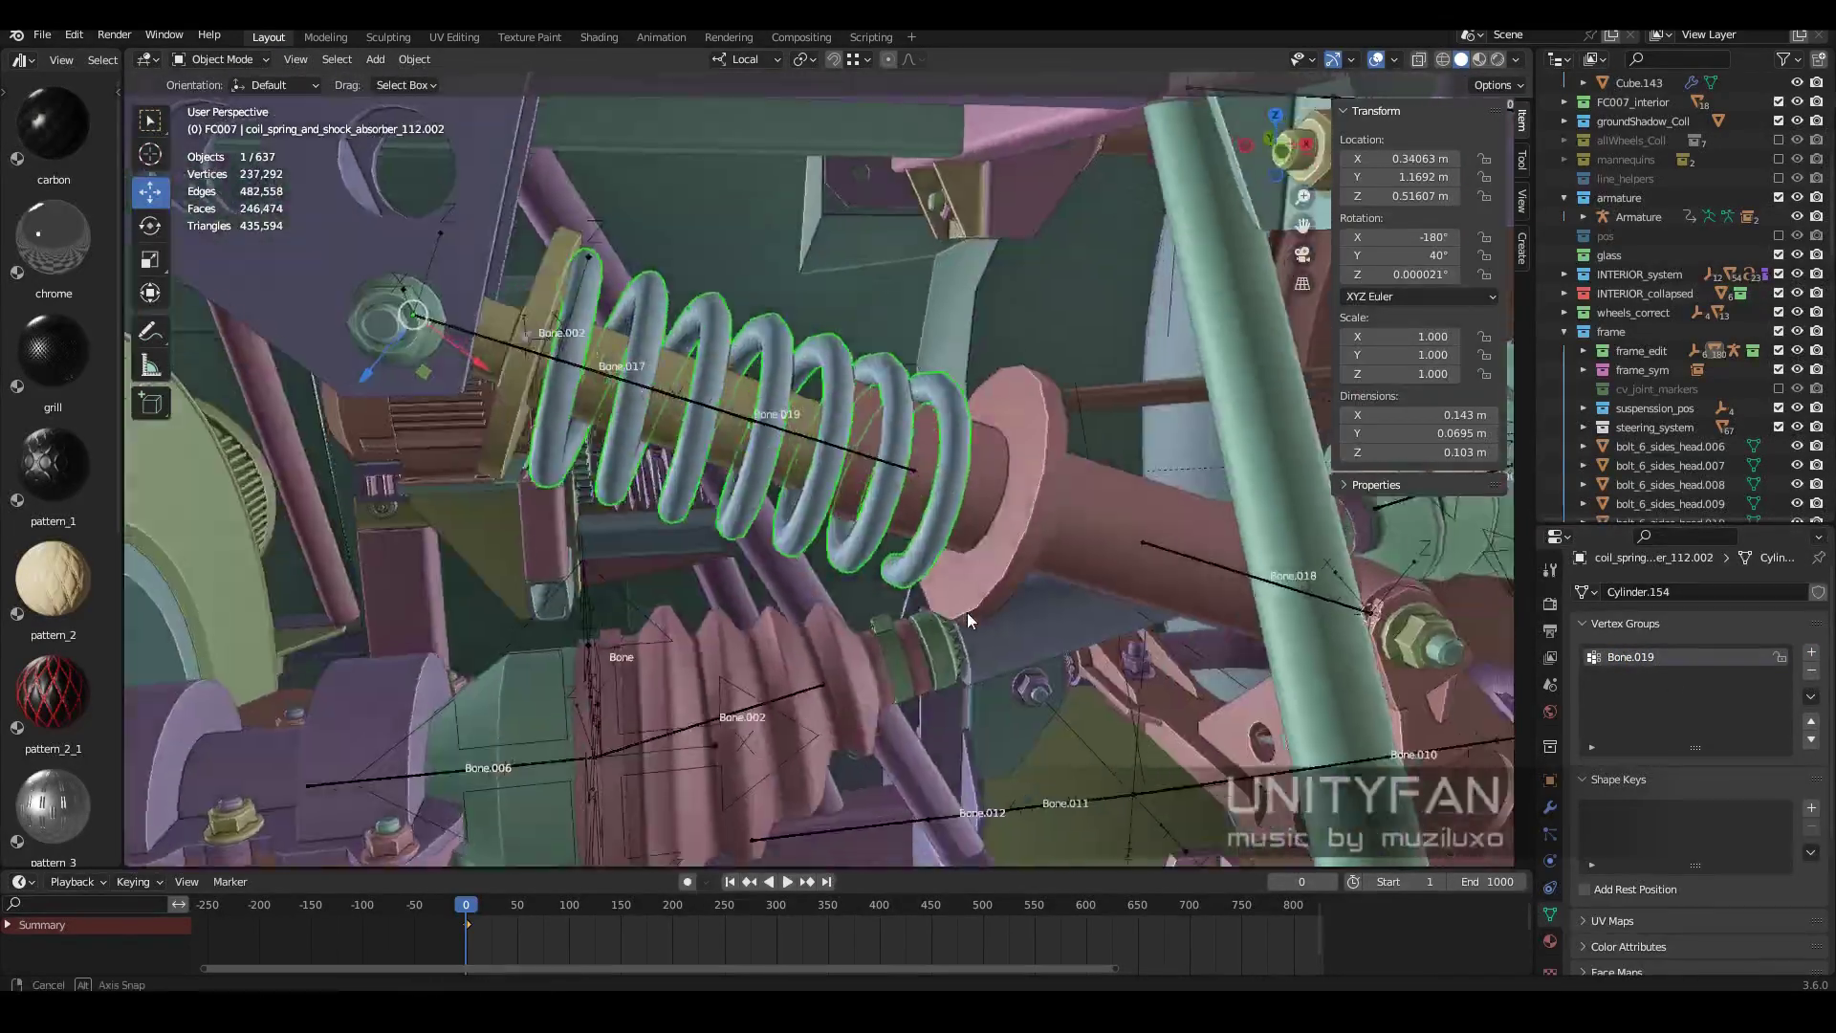
pyautogui.click(895, 468)
pyautogui.hotkey('ctrl', 'Tab')
pyautogui.click(1551, 913)
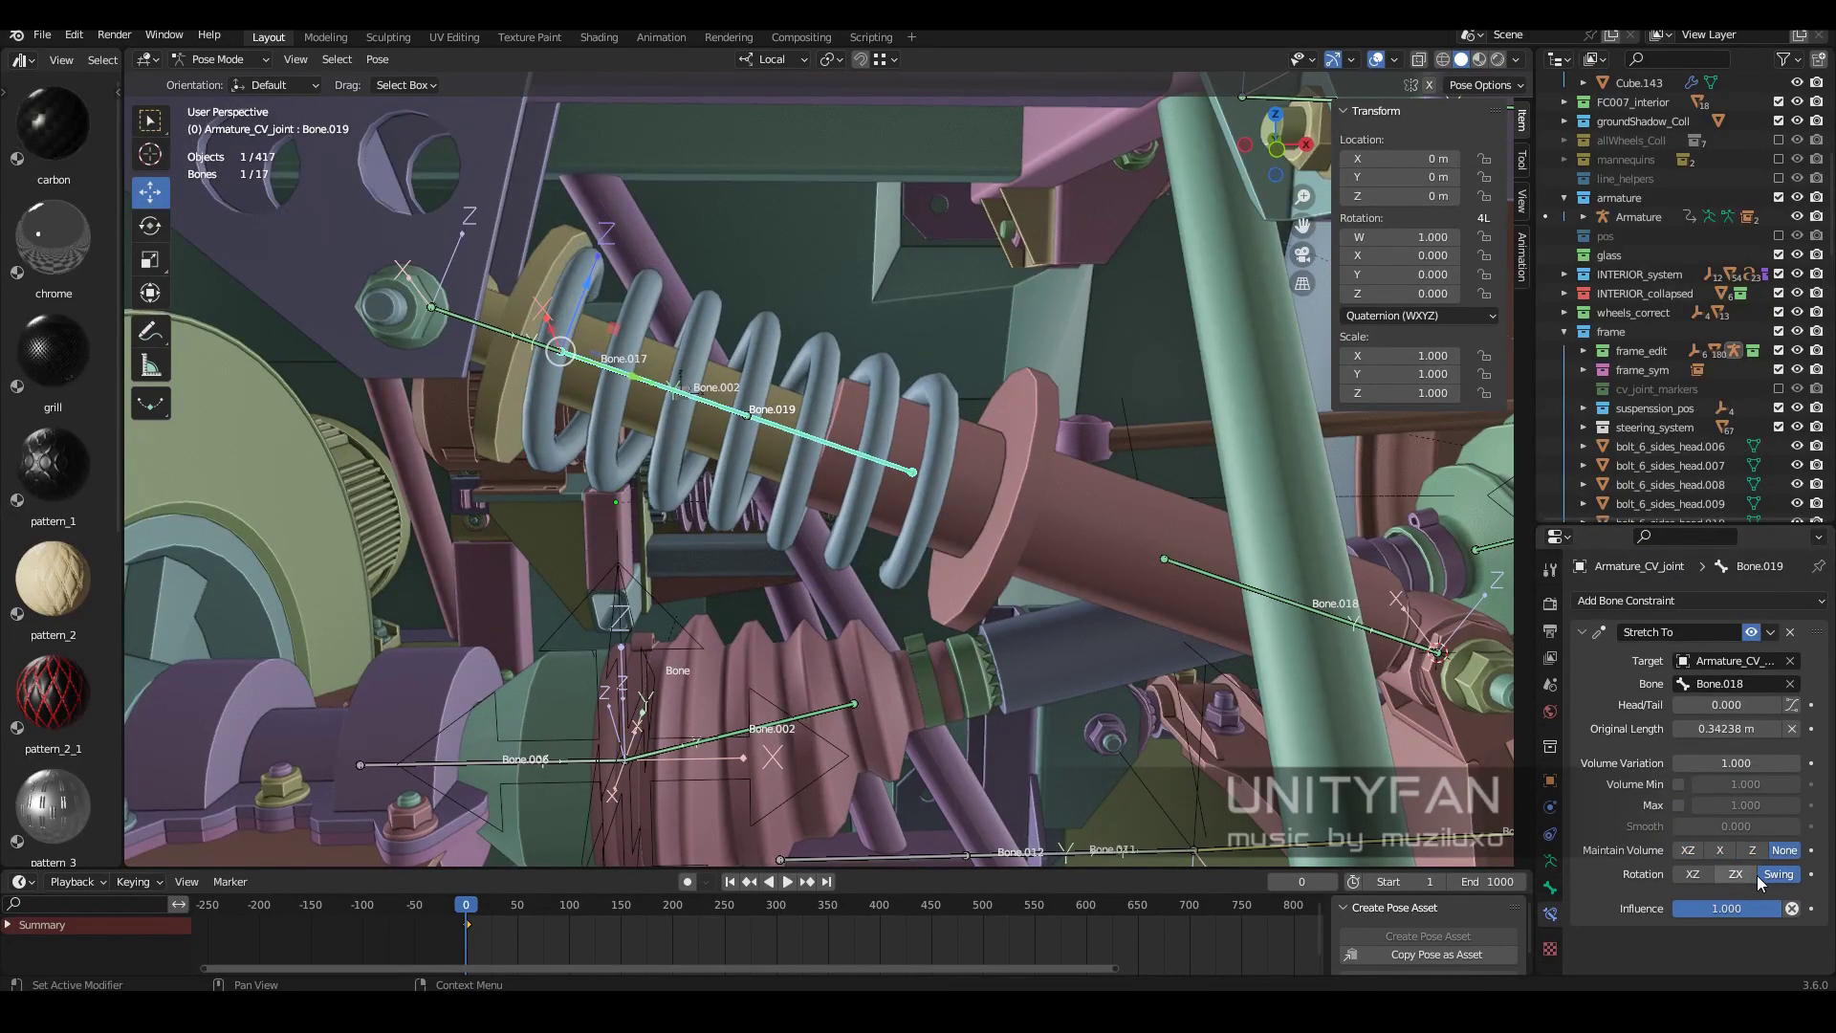
pyautogui.click(1753, 683)
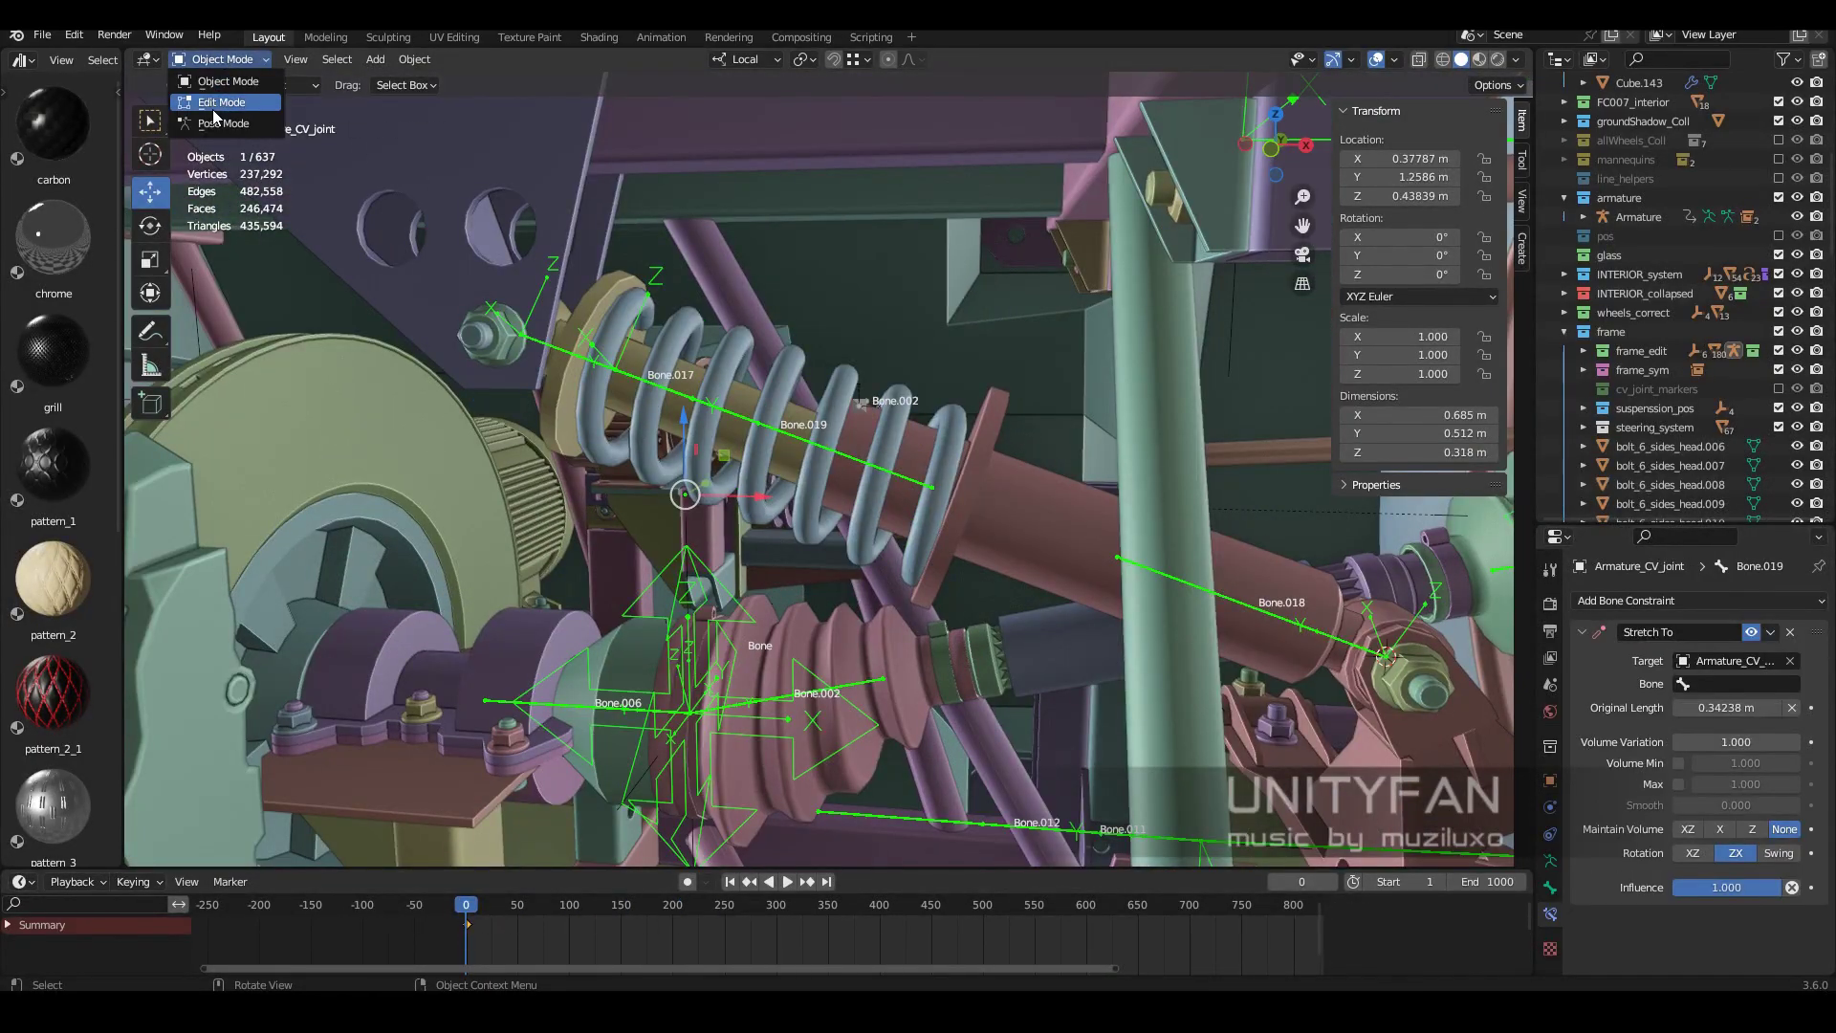
pyautogui.click(216, 105)
pyautogui.click(1553, 813)
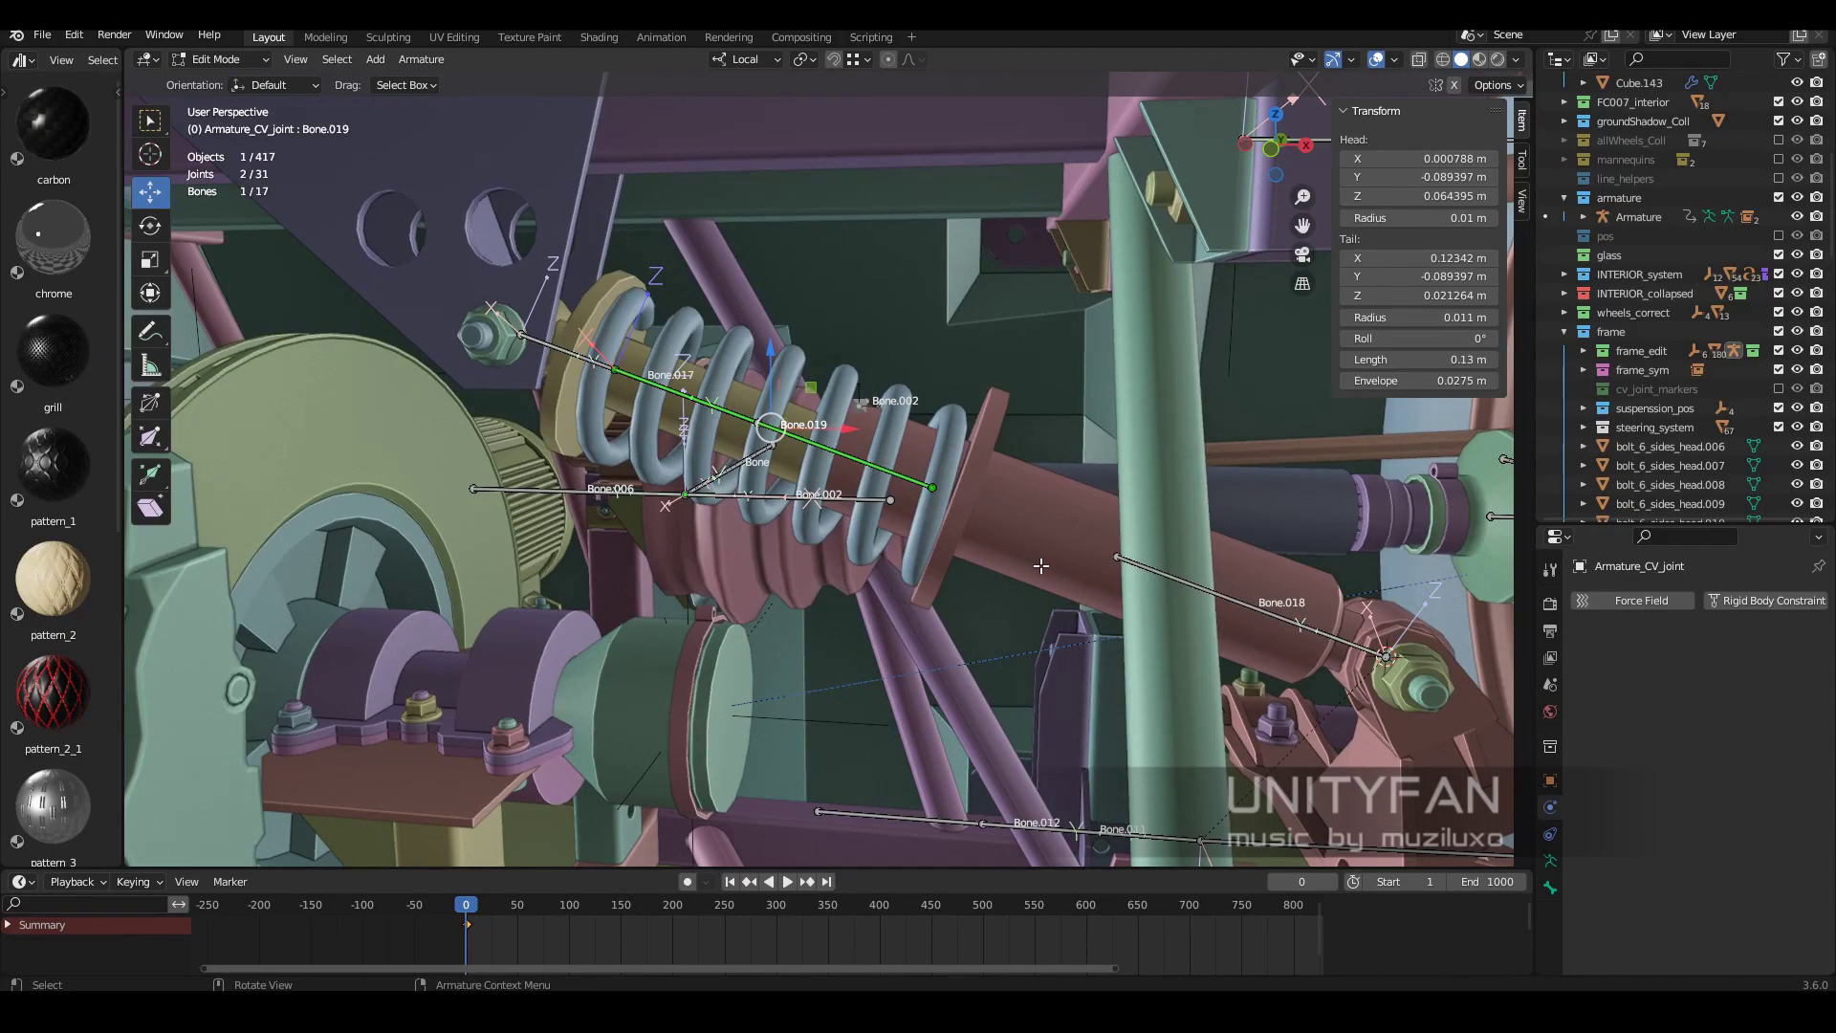
pyautogui.click(209, 125)
pyautogui.click(1550, 913)
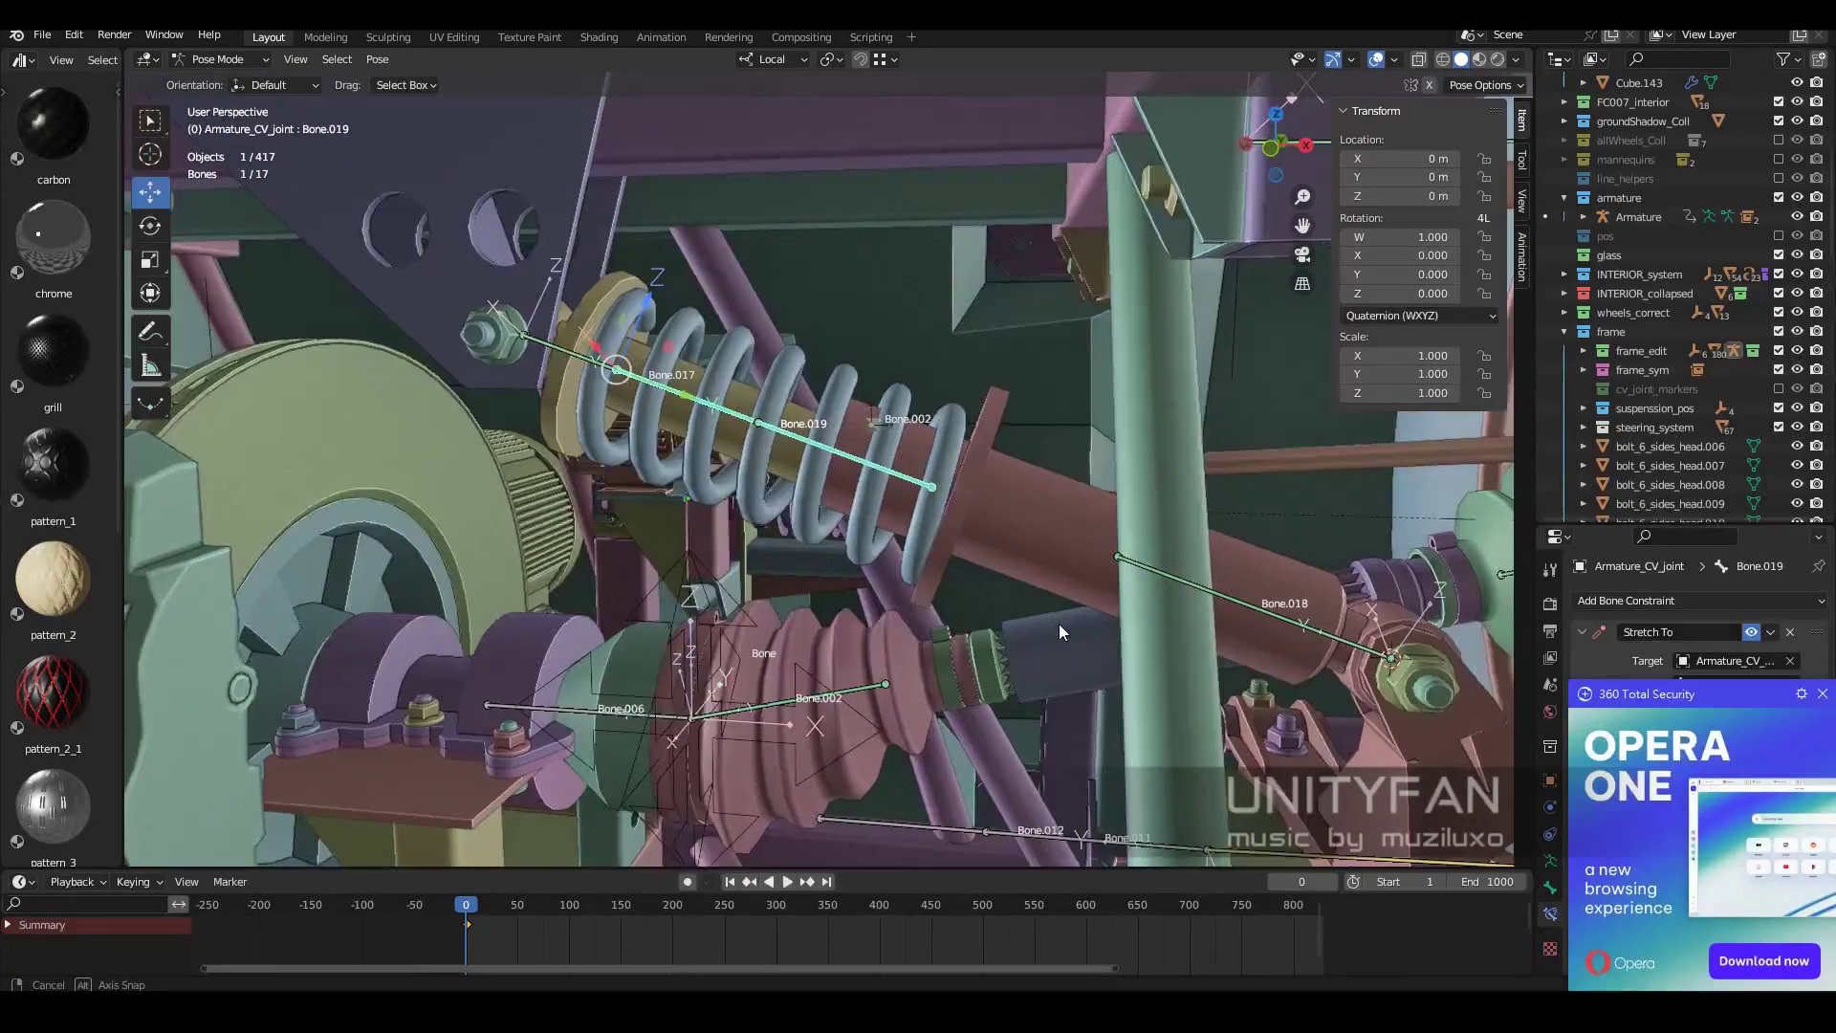
# Set Bone.018 as the target bone of Bone.019's Stretch To constraint.
pyautogui.moveTo(1213, 588); pyautogui.dragTo(1197, 576, button='middle')
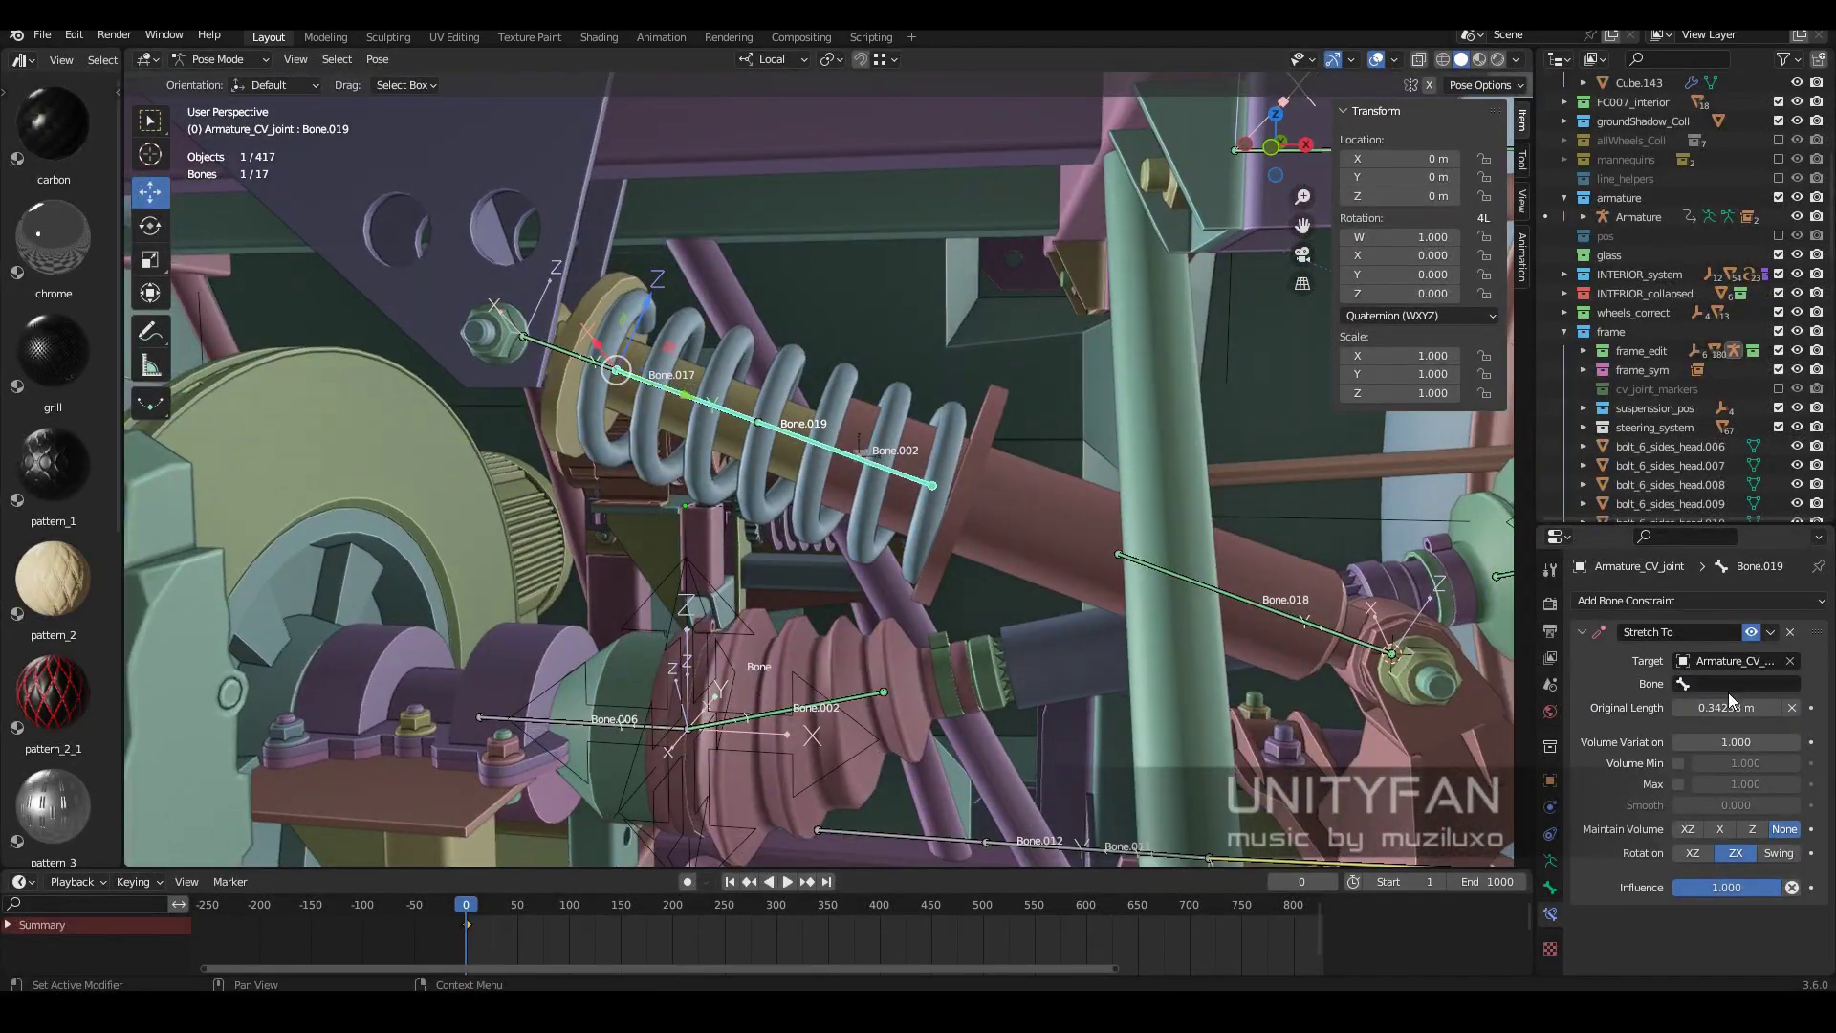
pyautogui.click(1732, 685)
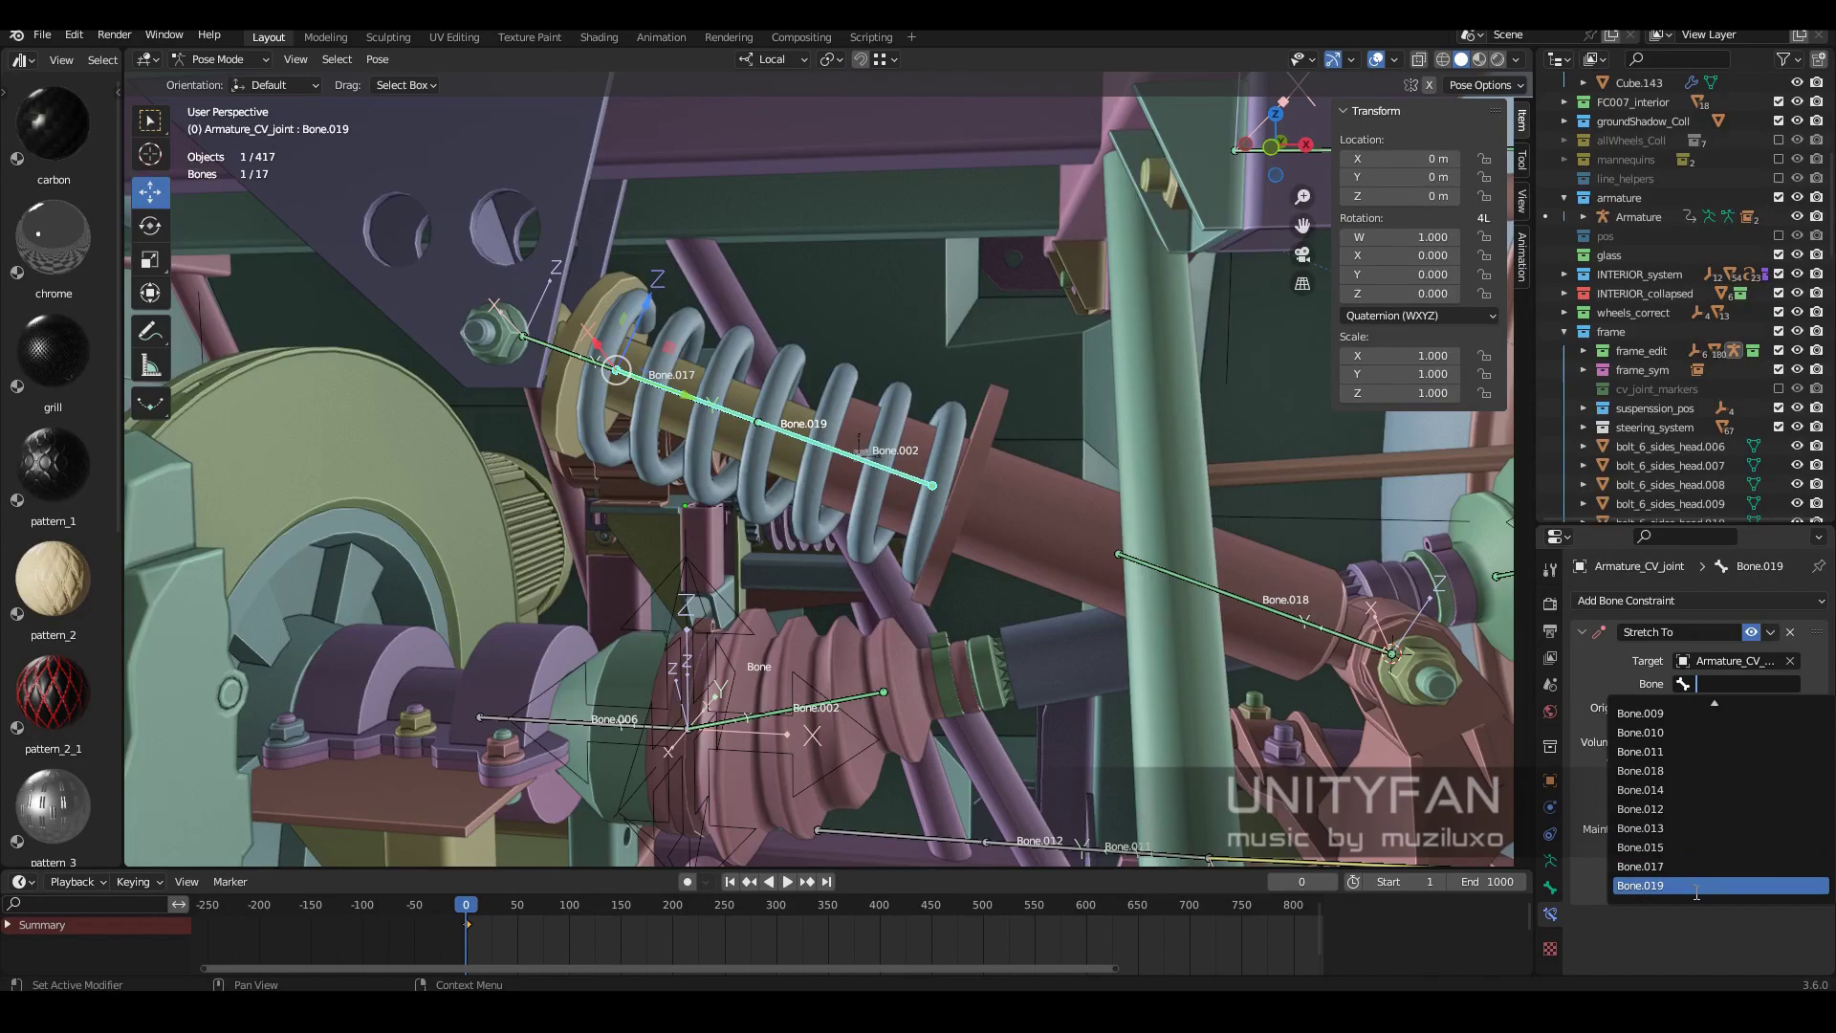
pyautogui.write('18')
pyautogui.click(1687, 733)
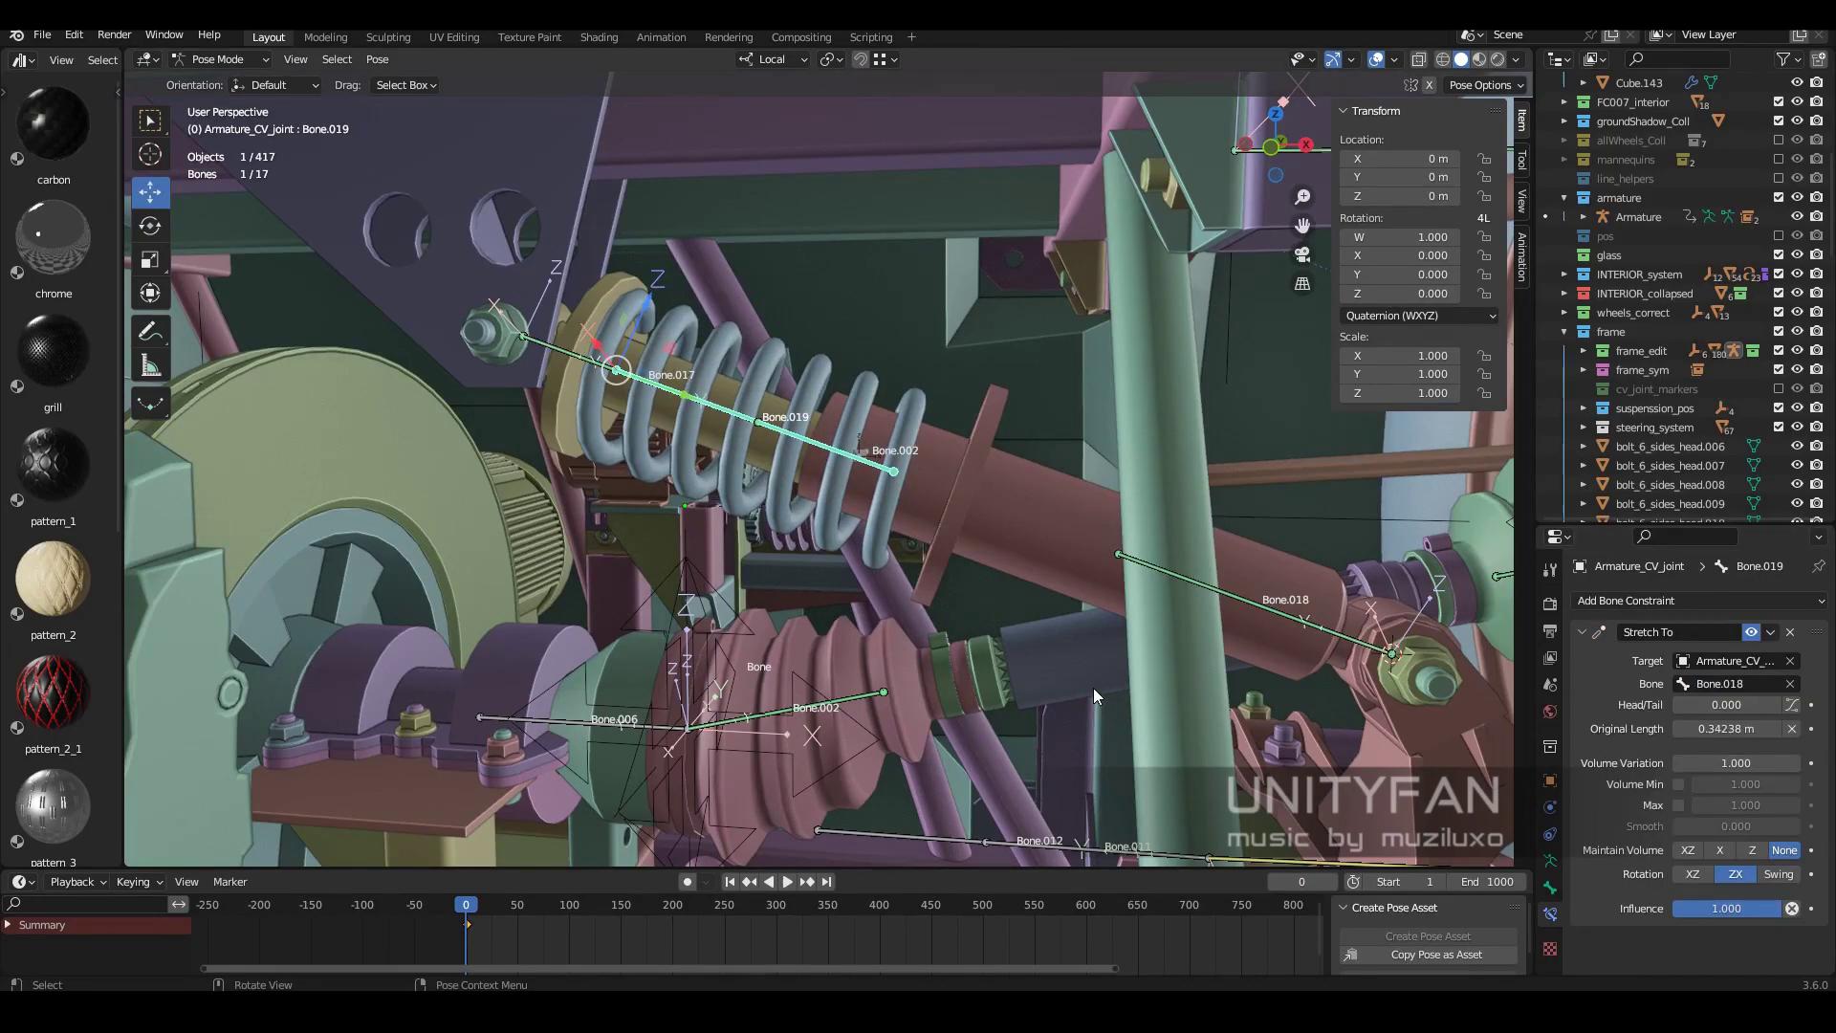
pyautogui.moveTo(1093, 687); pyautogui.dragTo(933, 531, button='middle')
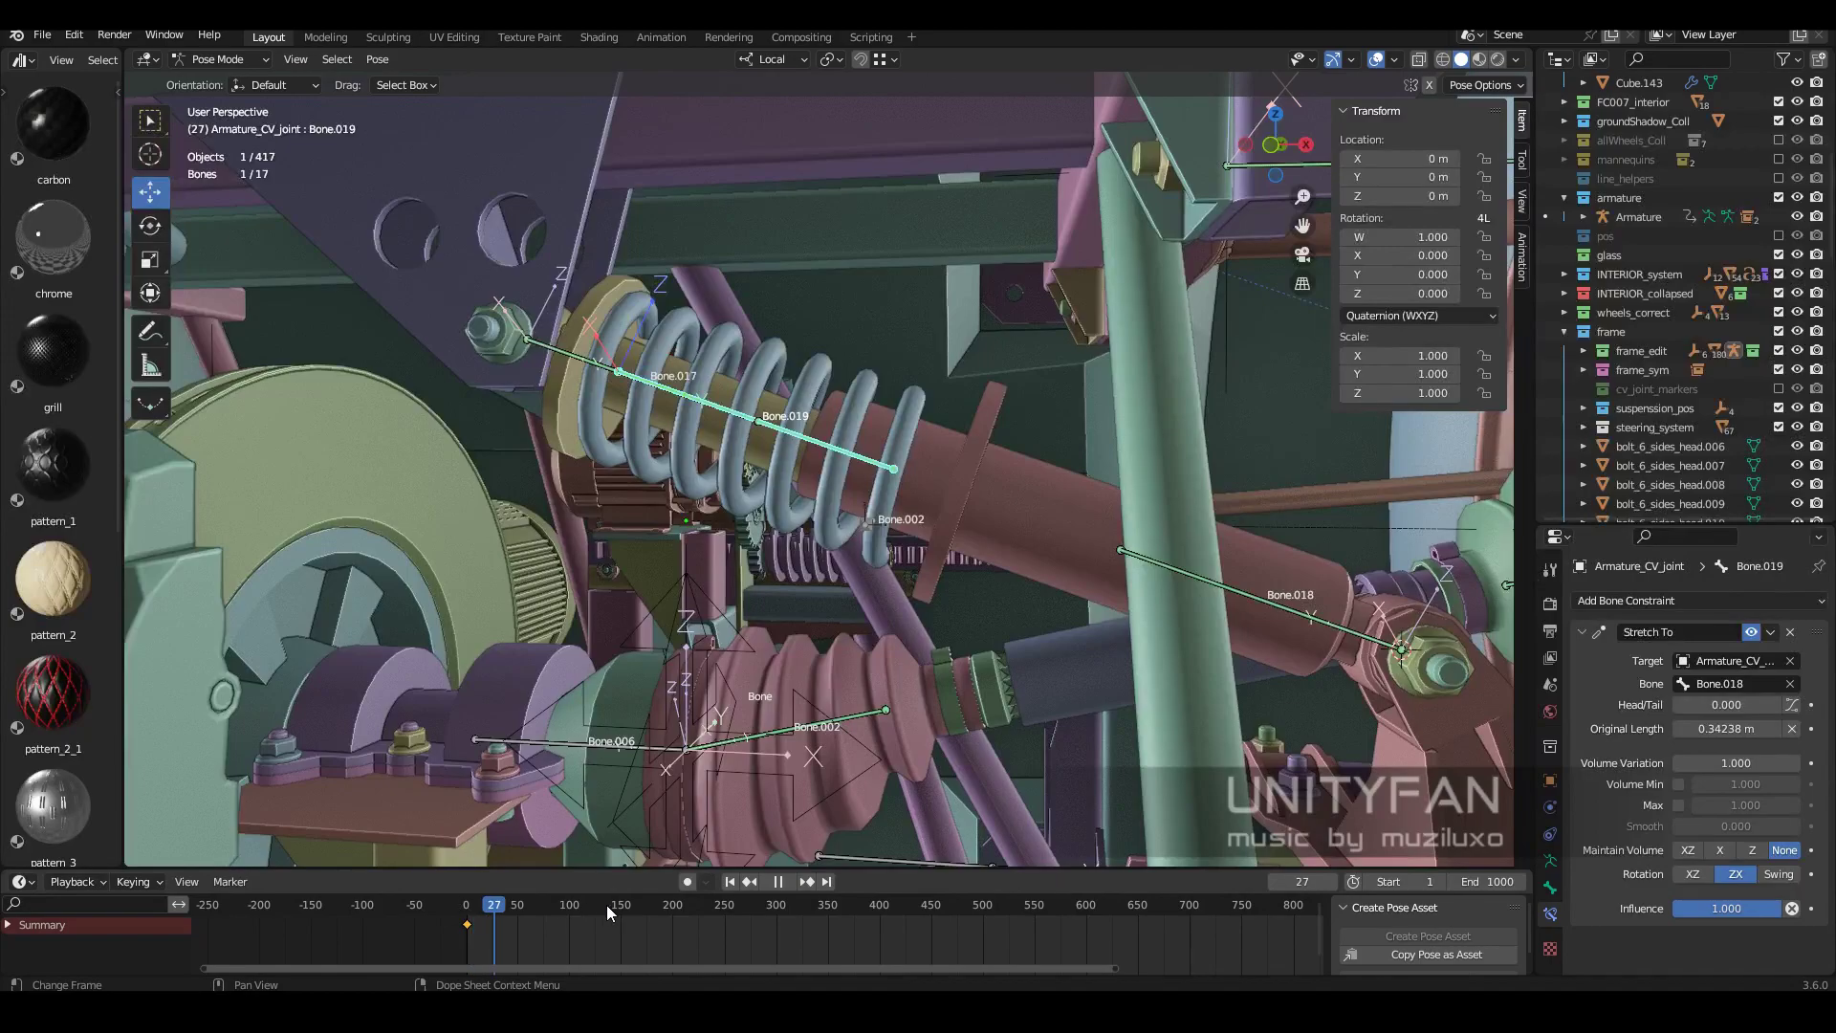
# Test the stretch by stopping playback and comparing rest positions in Edit Mode with Pose Mode.
pyautogui.press('Escape')
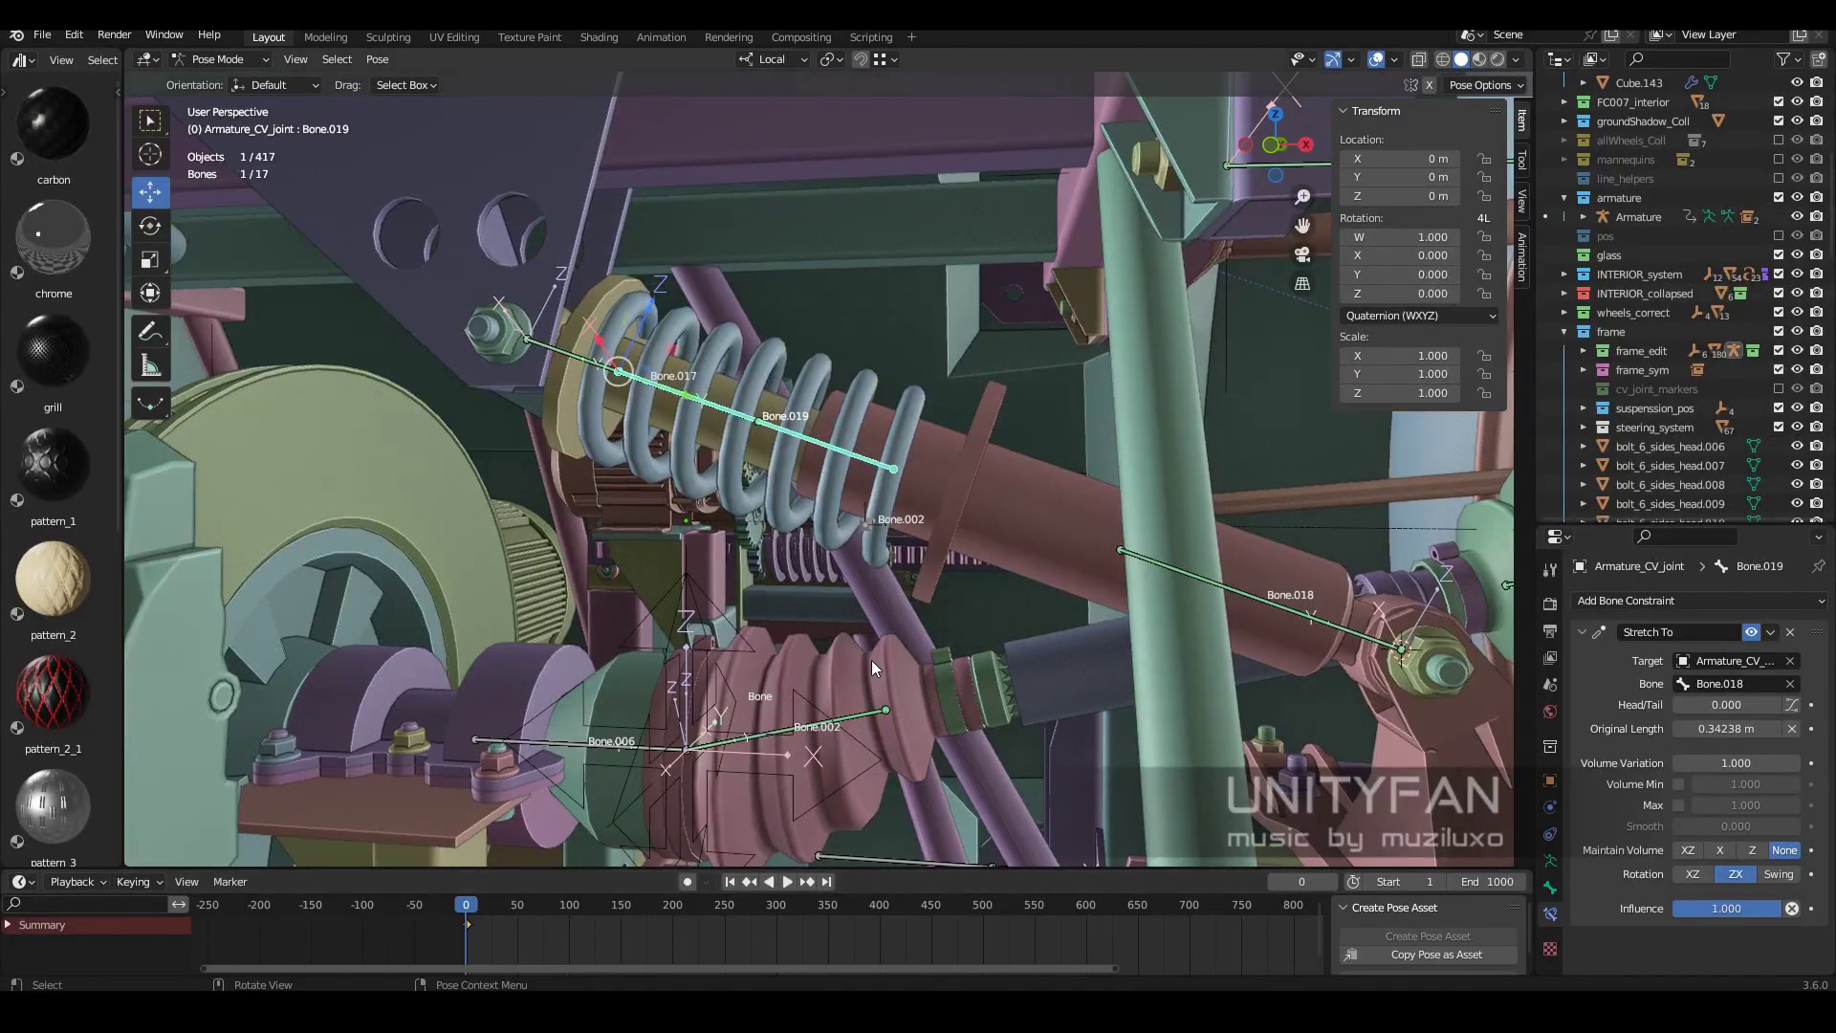
pyautogui.press('Tab')
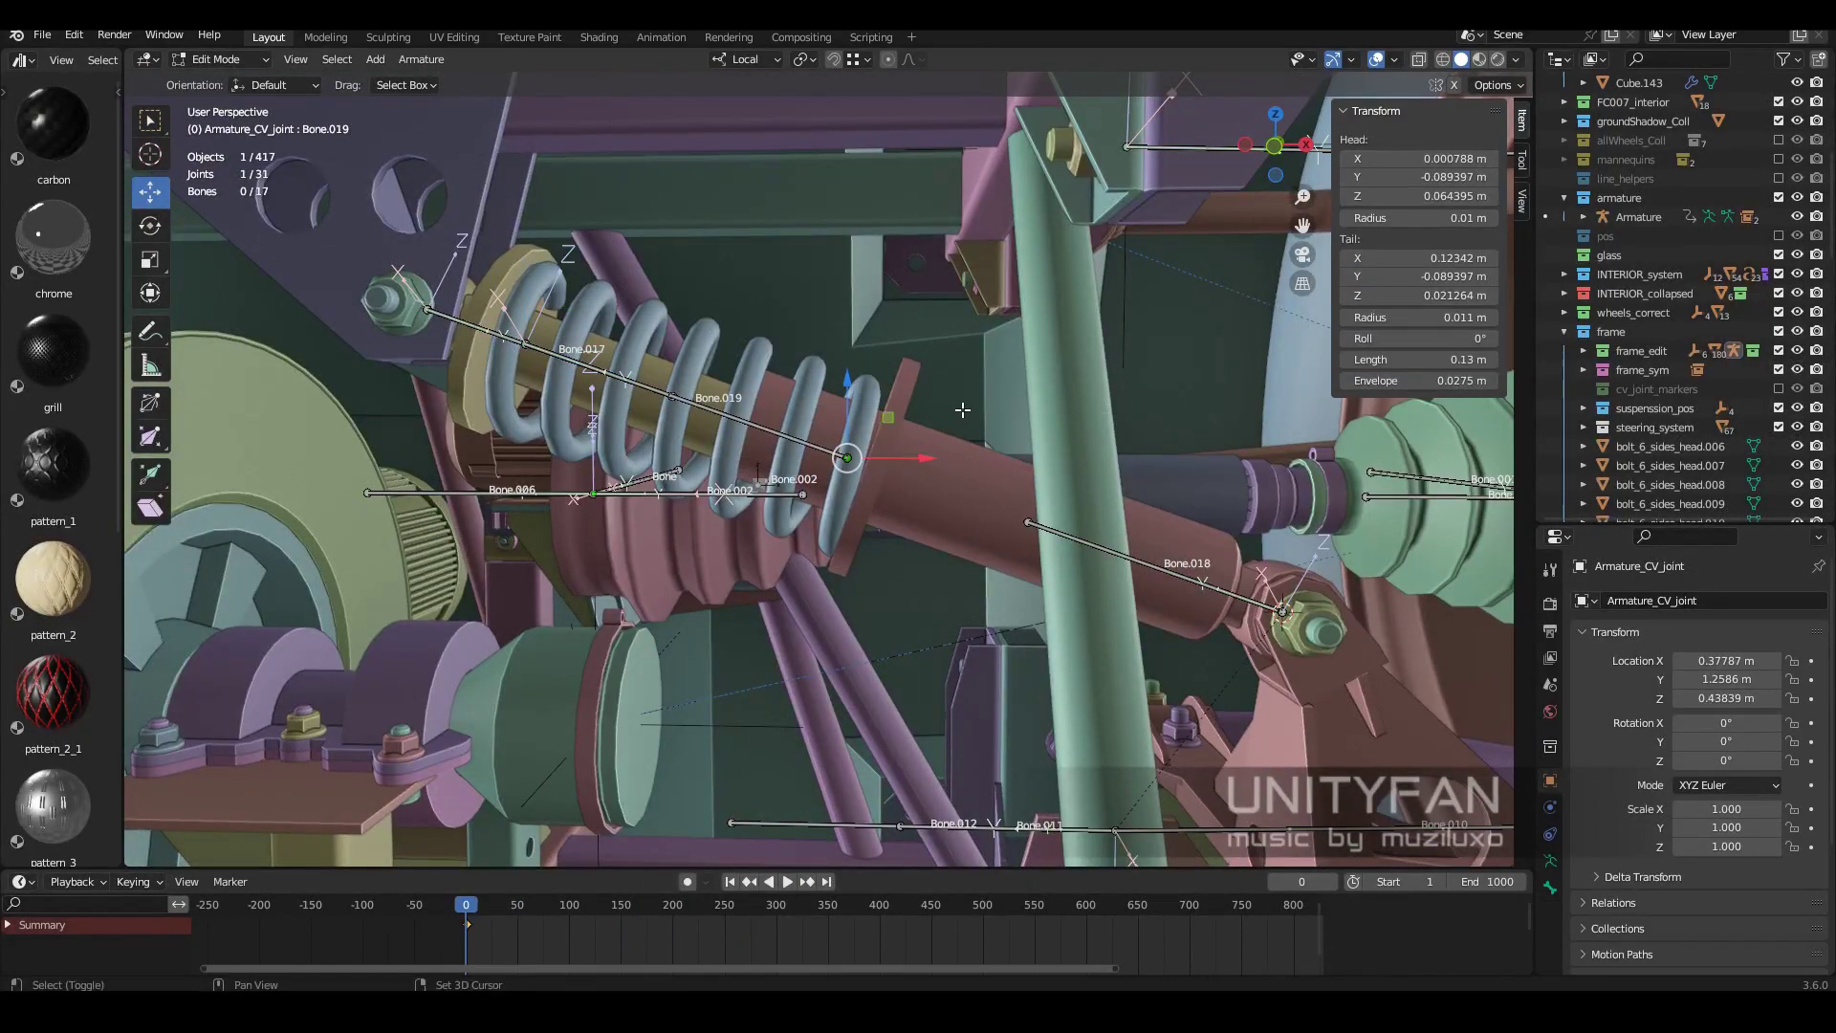
pyautogui.press('Tab')
pyautogui.press('Escape')
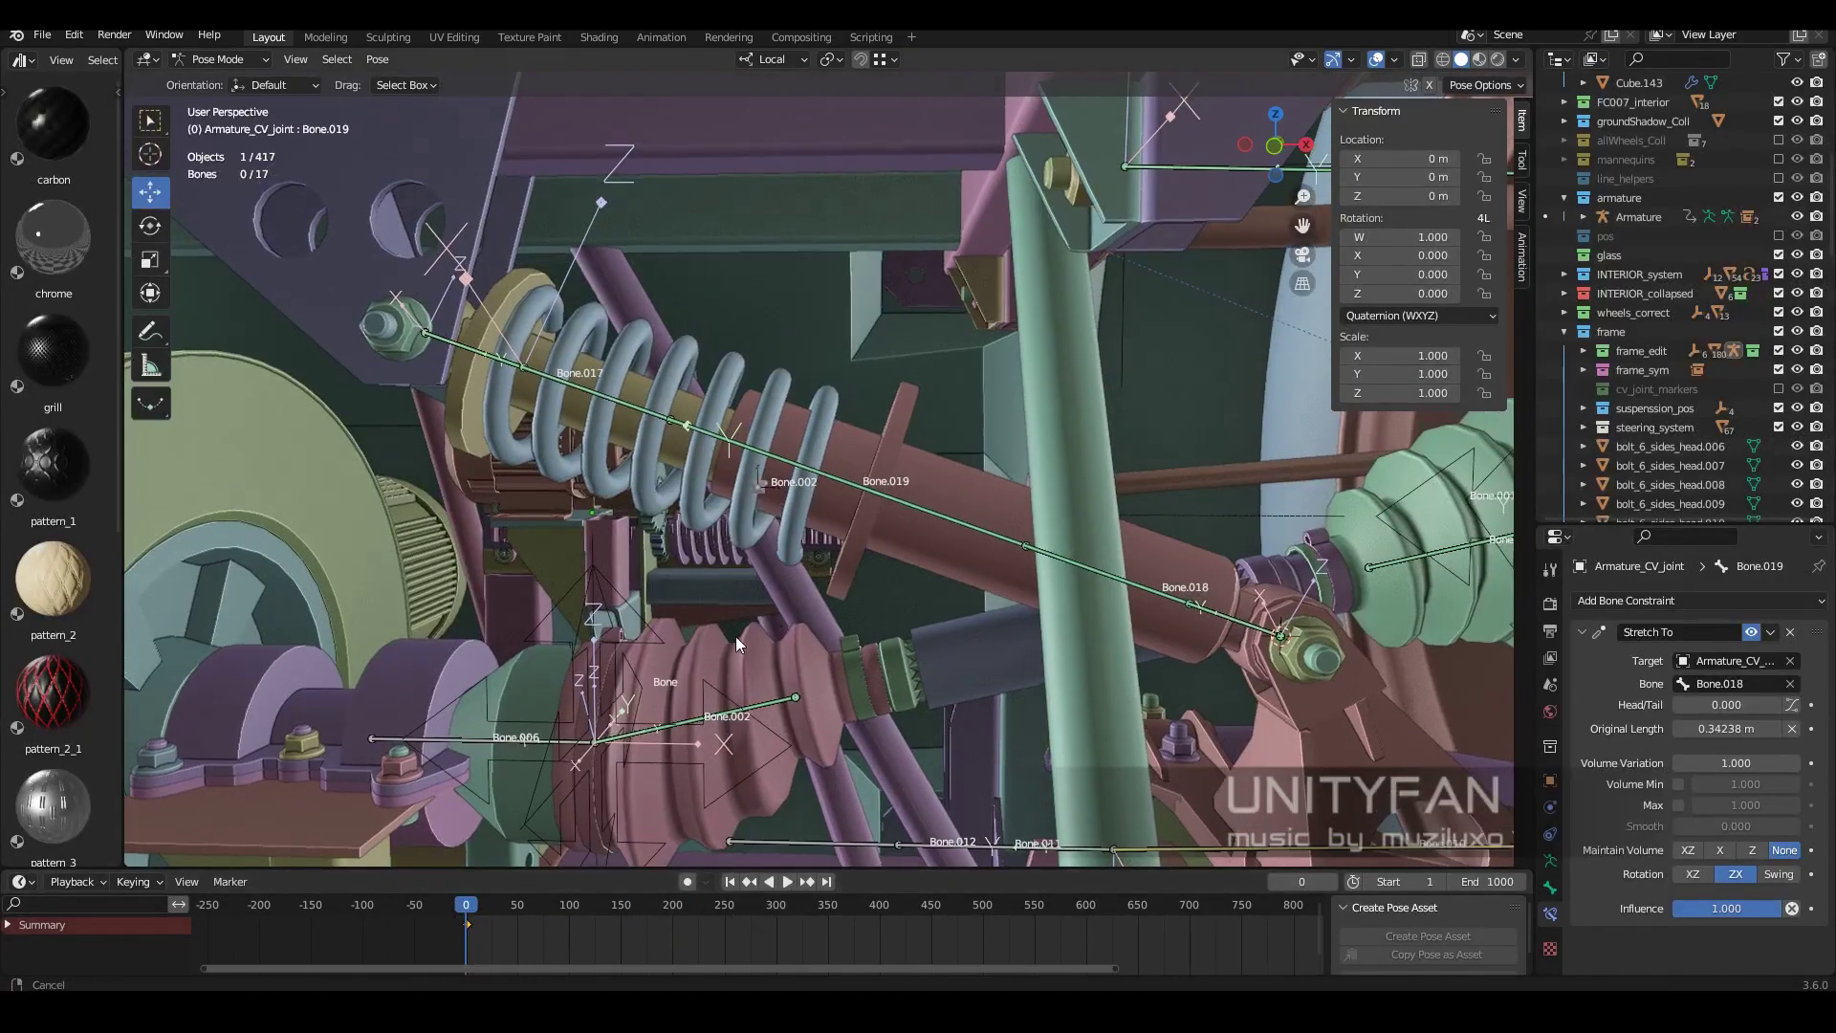
pyautogui.moveTo(842, 572)
pyautogui.mouseDown(button='middle')
pyautogui.moveTo(894, 609)
pyautogui.moveTo(590, 406)
pyautogui.mouseUp(button='middle')
pyautogui.press('Tab')
pyautogui.moveTo(887, 524)
pyautogui.mouseDown(button='middle')
pyautogui.moveTo(806, 507)
pyautogui.moveTo(565, 306)
pyautogui.moveTo(759, 496)
pyautogui.moveTo(861, 517)
pyautogui.mouseUp(button='middle')
pyautogui.hotkey('ctrl', 'Tab')
pyautogui.click(1626, 601)
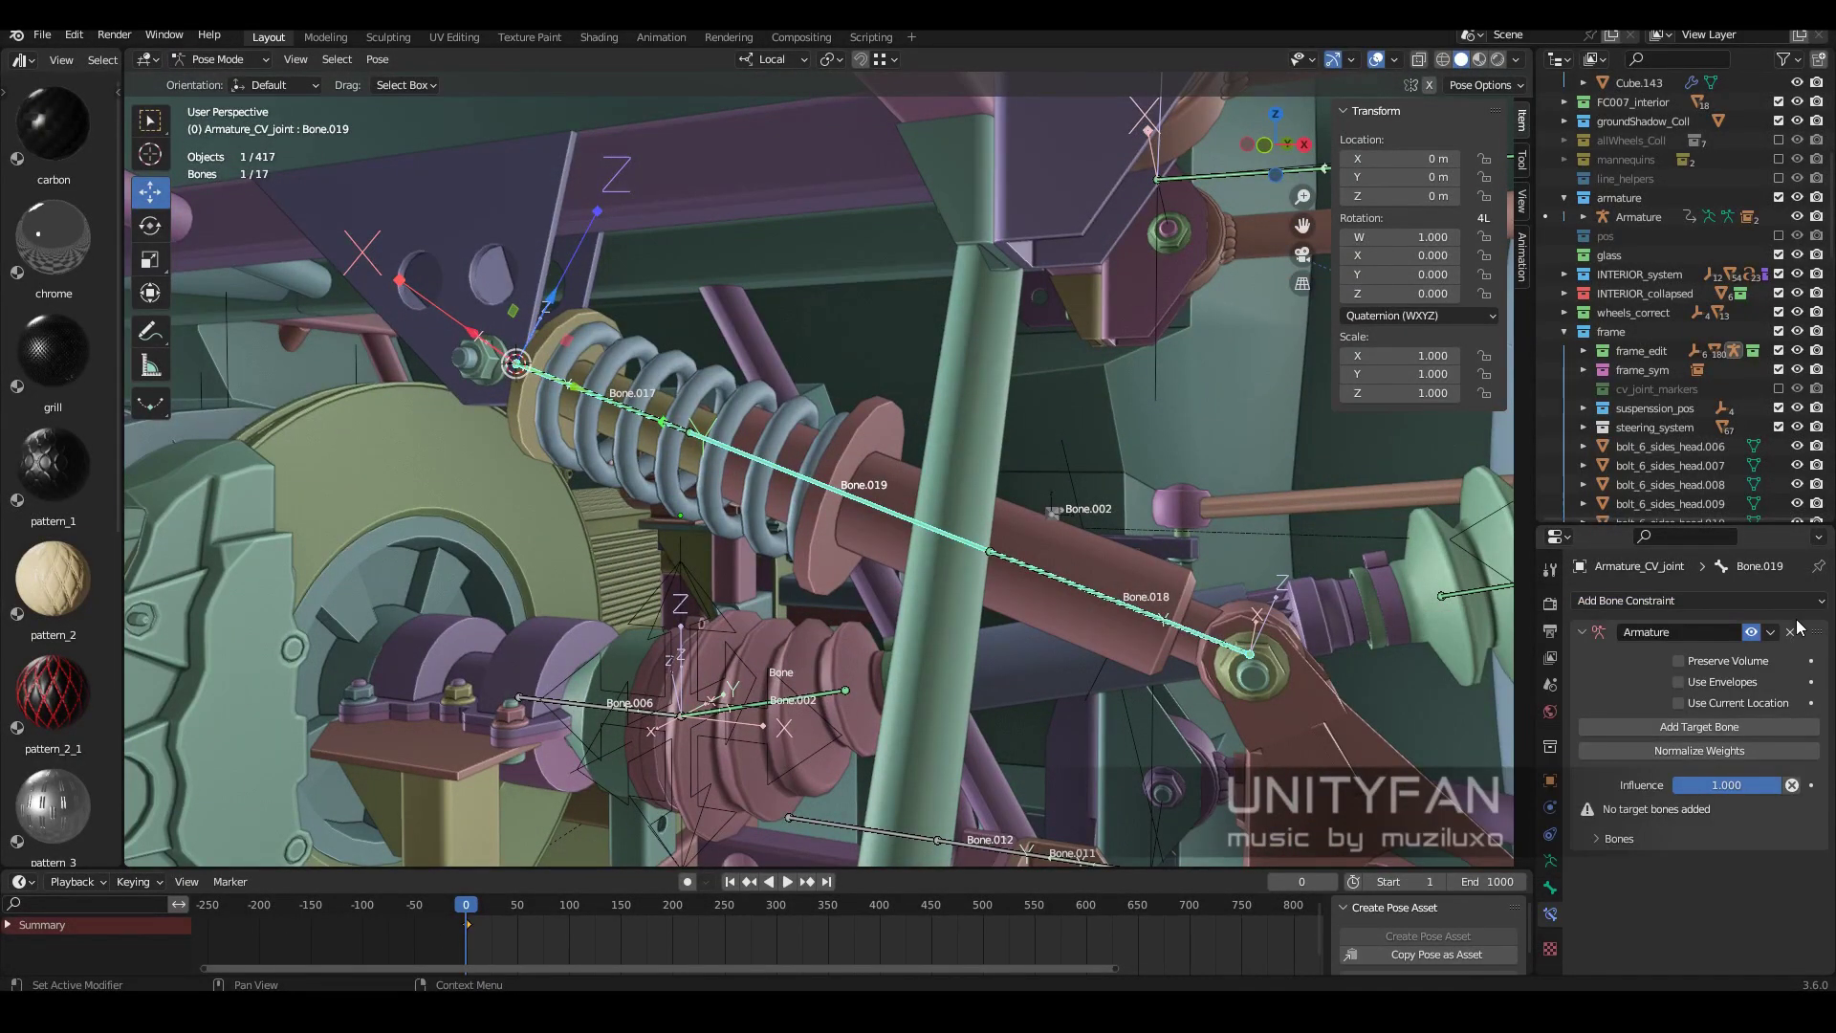
# Add a new Stretch To constraint to Bone.019 targeting Bone.018.
pyautogui.moveTo(1007, 563); pyautogui.dragTo(966, 545, button='middle')
pyautogui.click(1626, 601)
pyautogui.click(1635, 759)
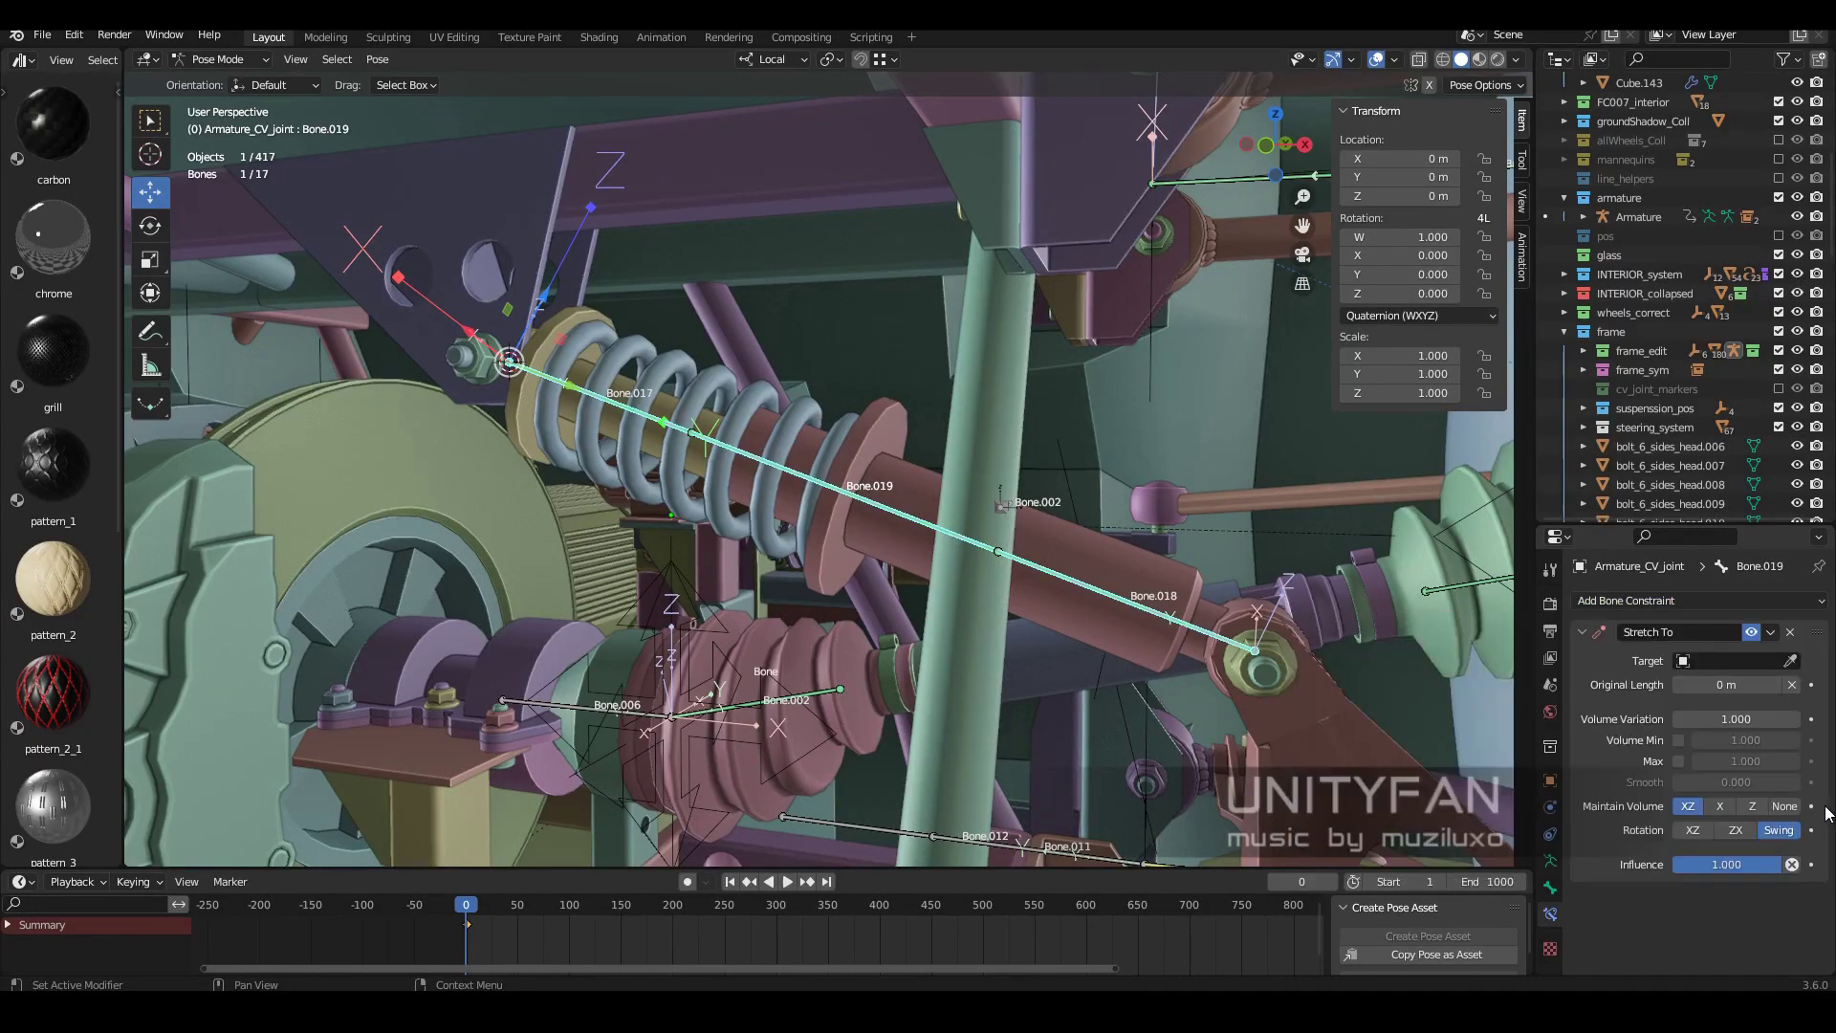
pyautogui.click(1725, 685)
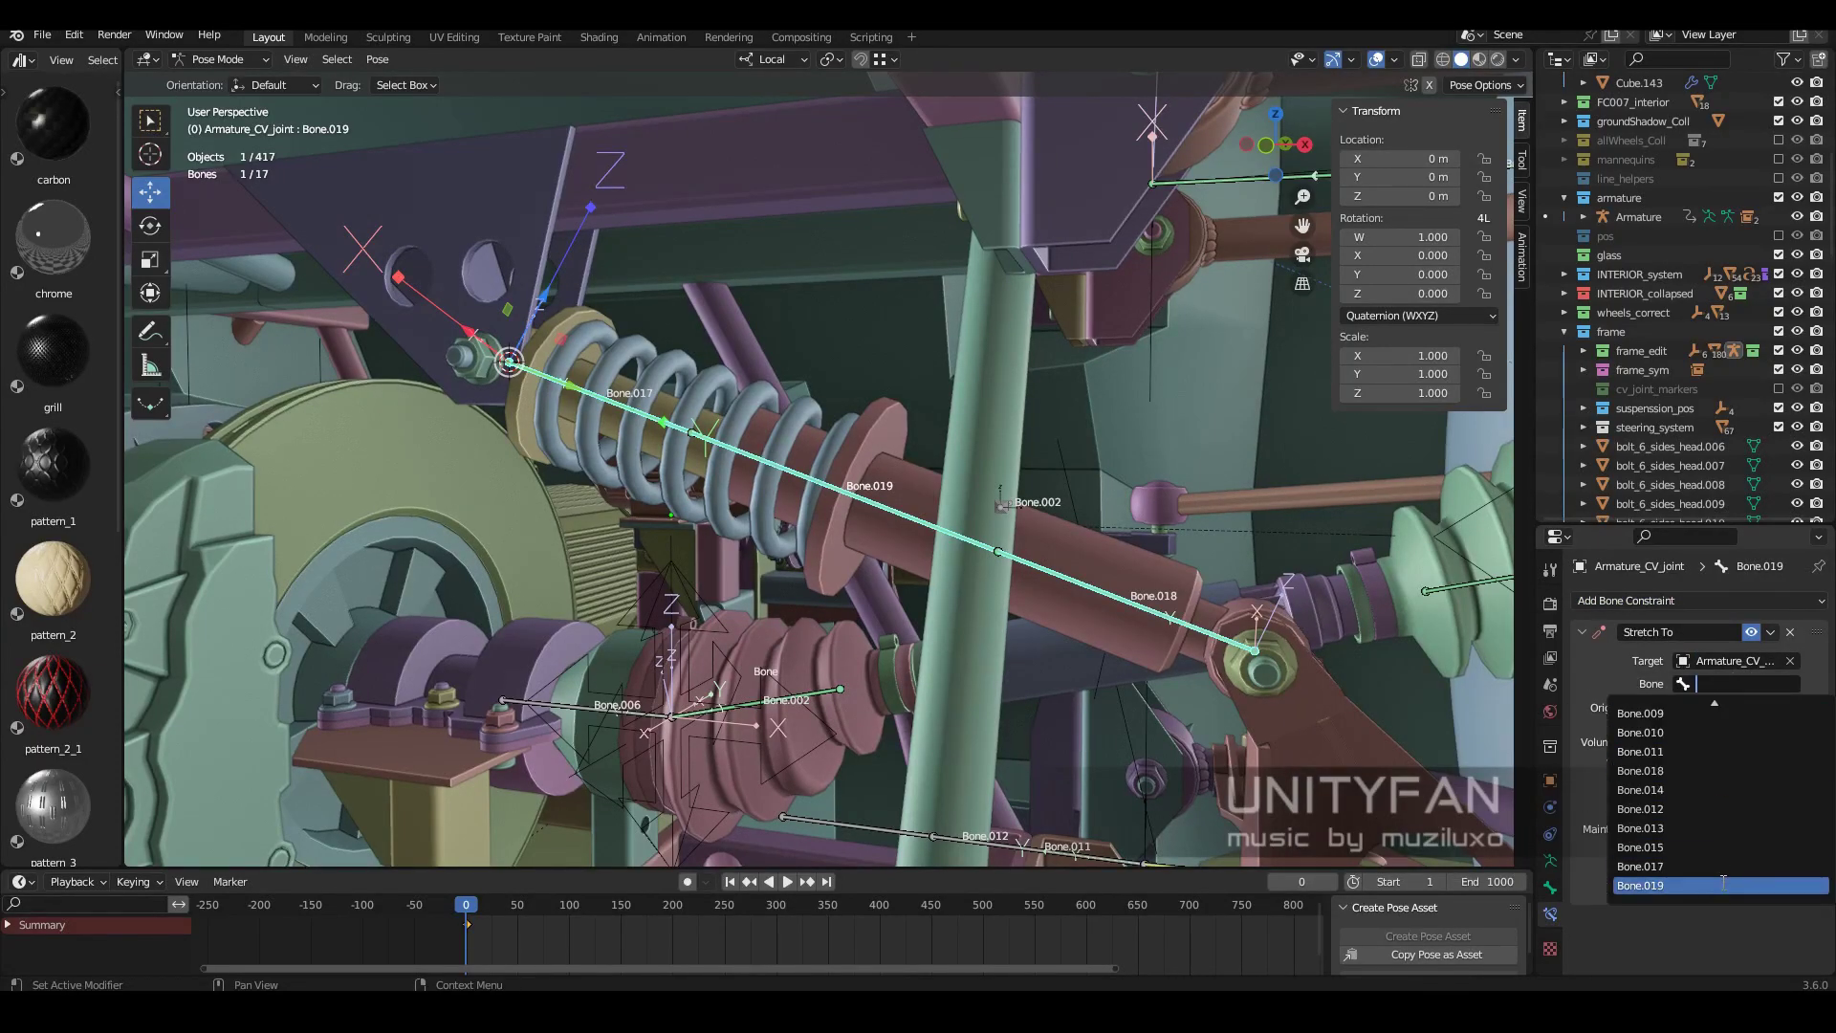
pyautogui.write('1')
pyautogui.click(1696, 712)
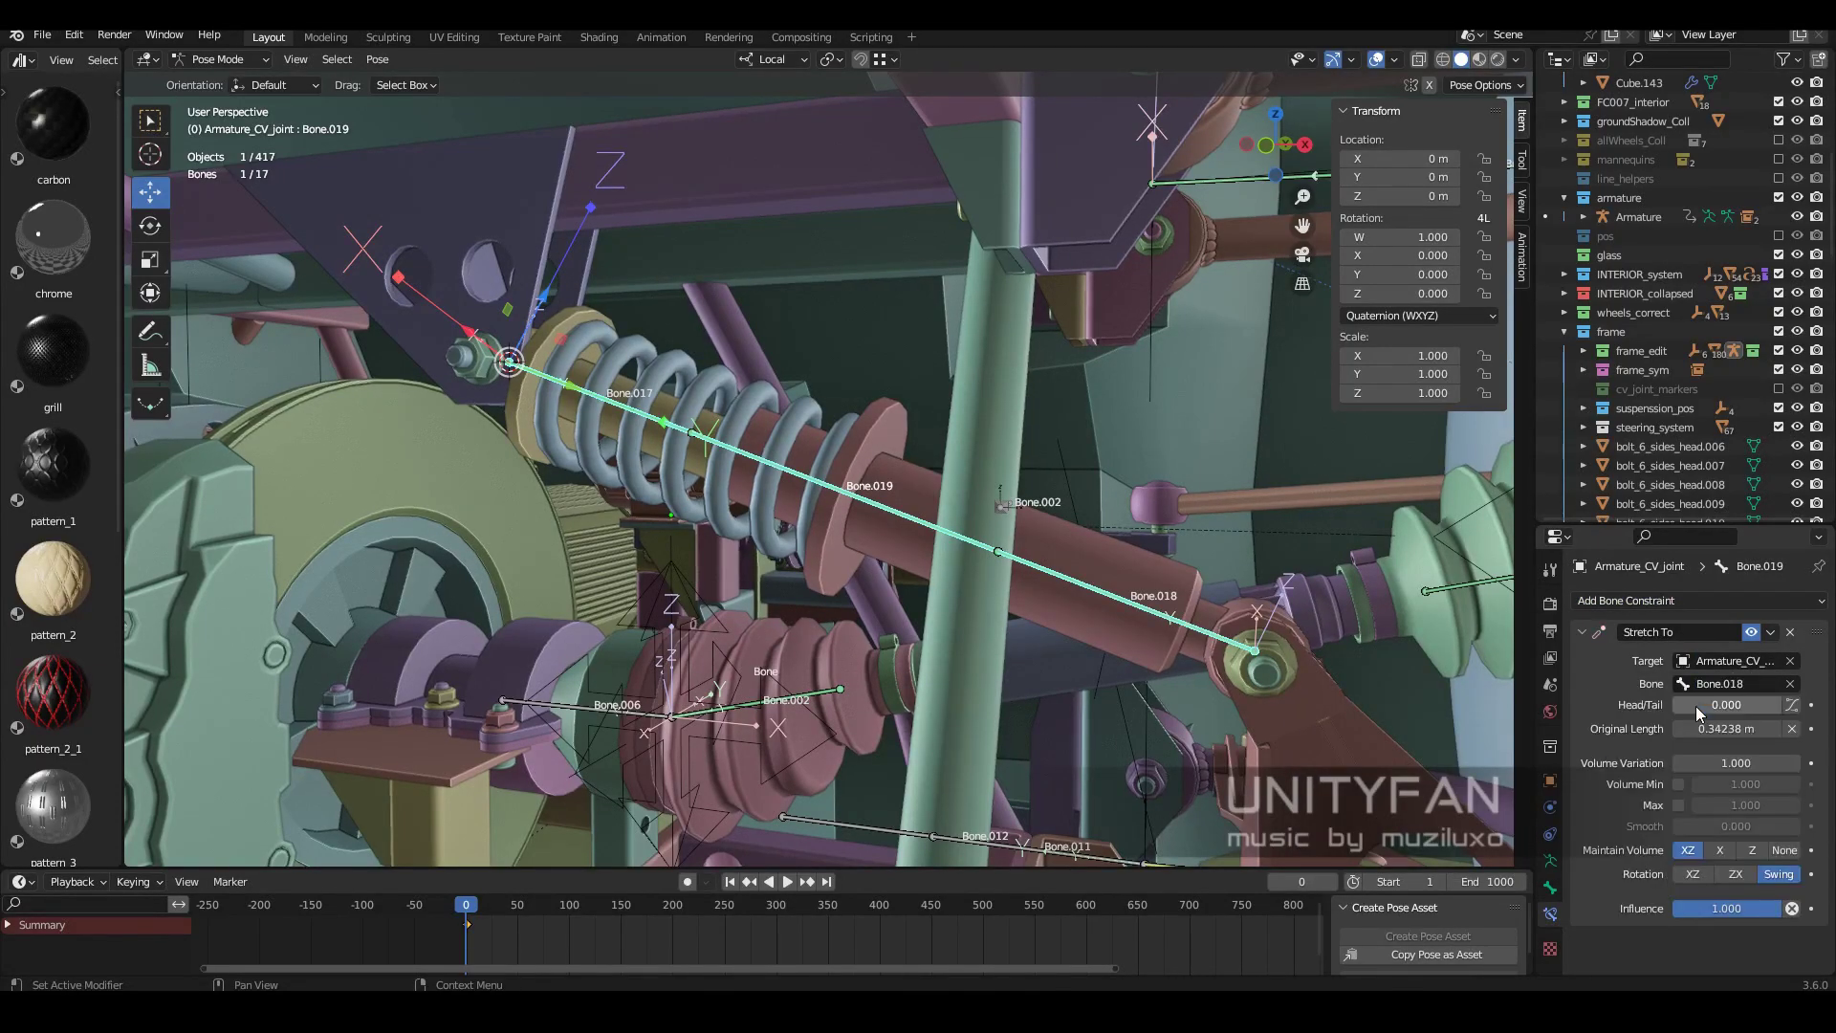
# Select the coil spring and set its Armature modifier Object to Armature_CV_joint.
pyautogui.hotkey('ctrl', 'Tab')
pyautogui.click(717, 526)
pyautogui.moveTo(717, 526); pyautogui.dragTo(991, 520, button='middle')
pyautogui.click(1550, 808)
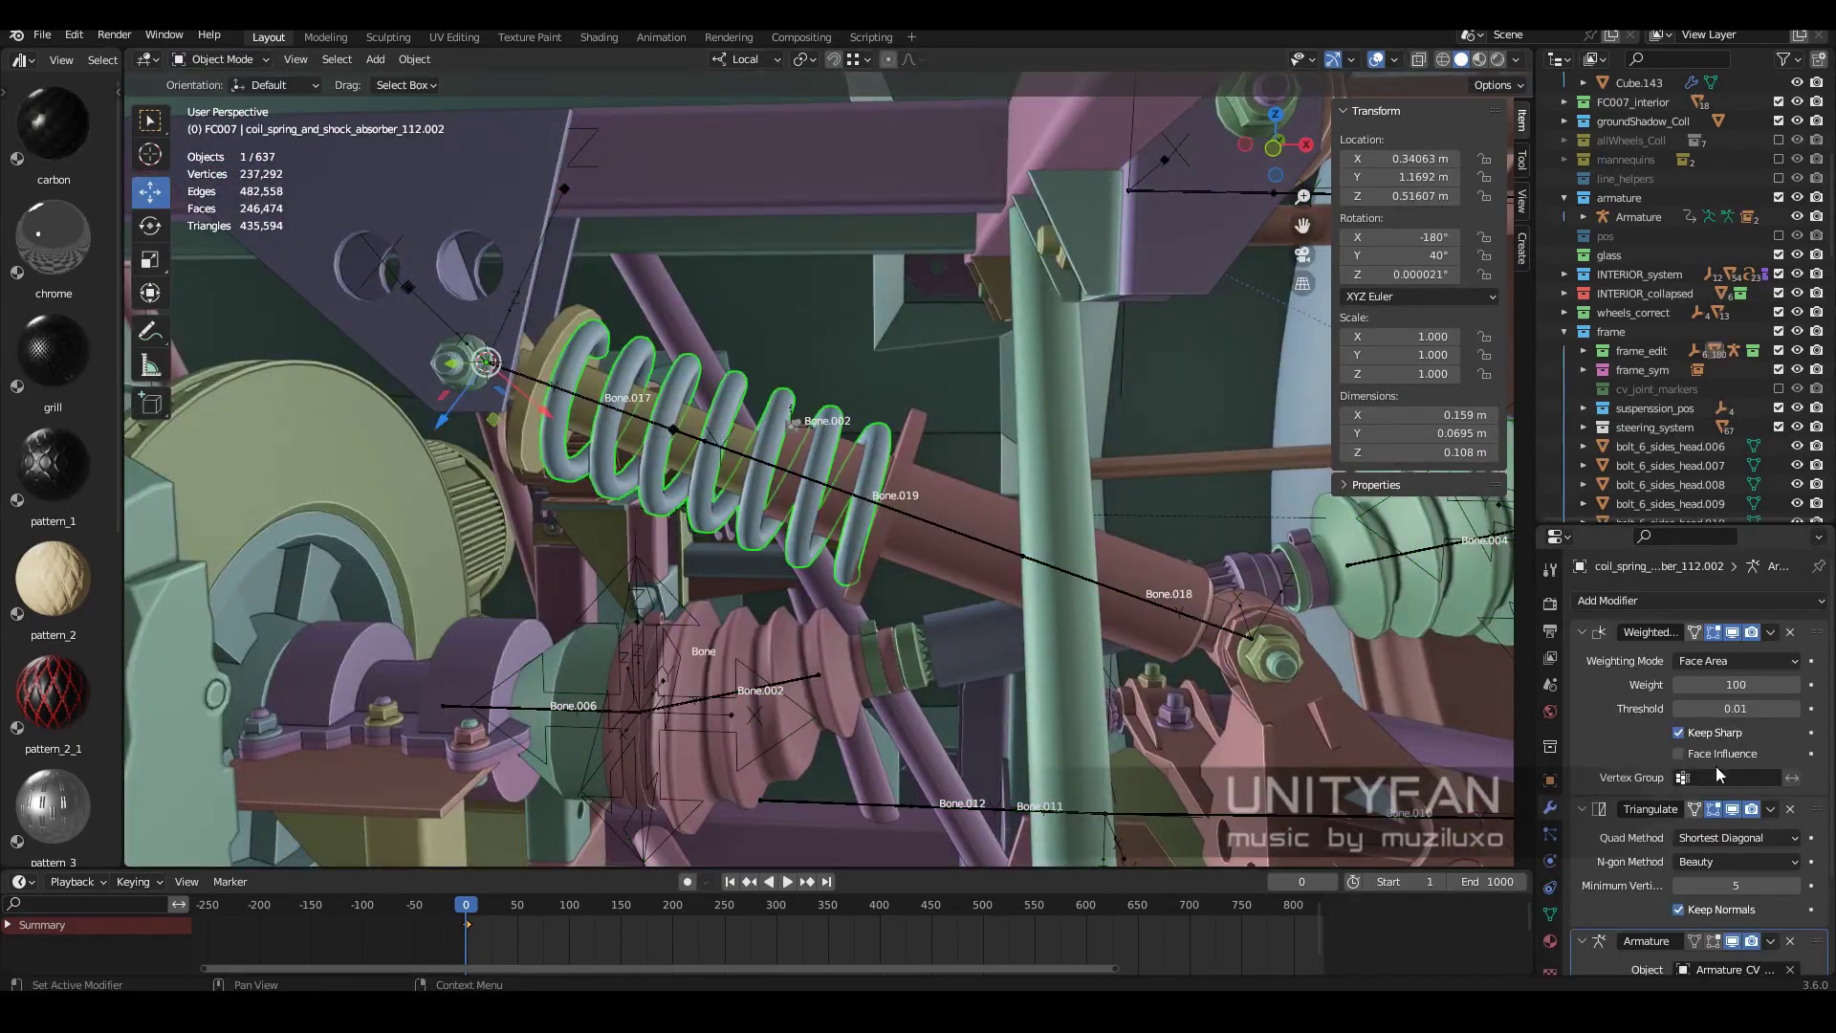
pyautogui.click(1790, 846)
pyautogui.click(651, 760)
pyautogui.click(741, 908)
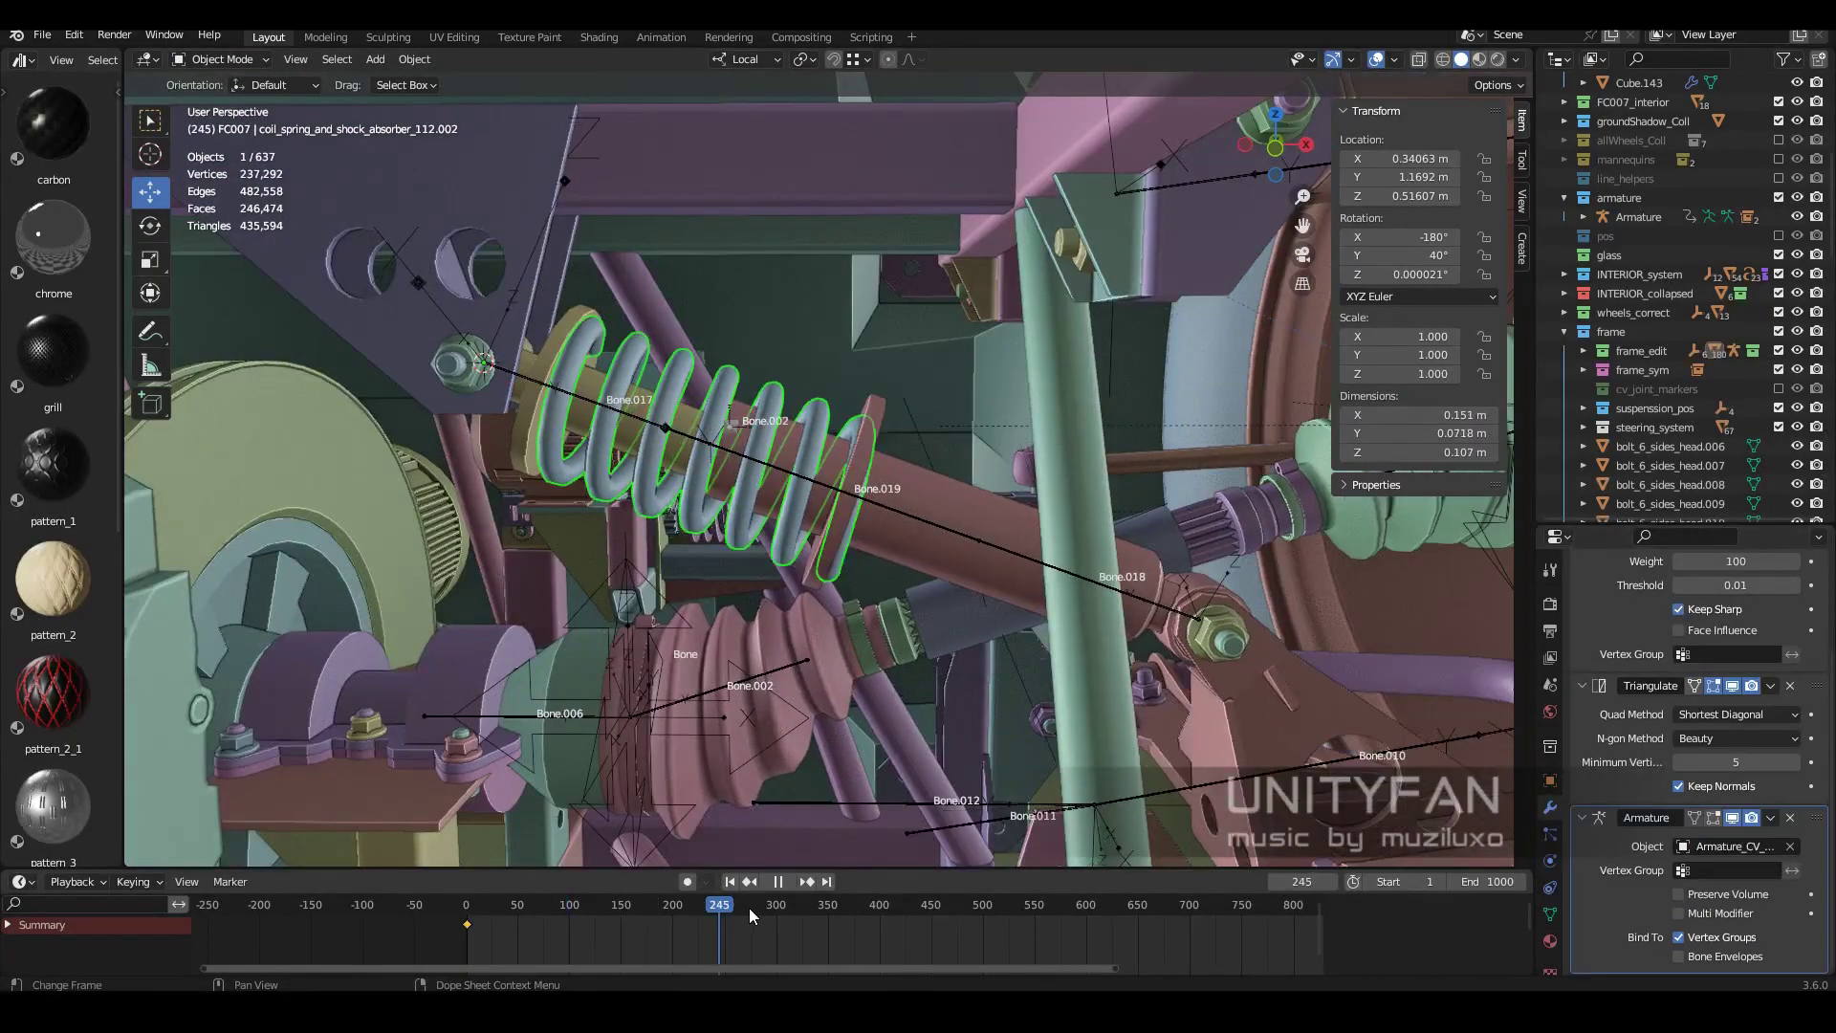
# Play the animation twice to check the spring deformation, returning to the first frame.
pyautogui.press('space')
pyautogui.moveTo(853, 767)
pyautogui.mouseDown(button='middle')
pyautogui.moveTo(962, 662)
pyautogui.moveTo(891, 579)
pyautogui.mouseUp(button='middle')
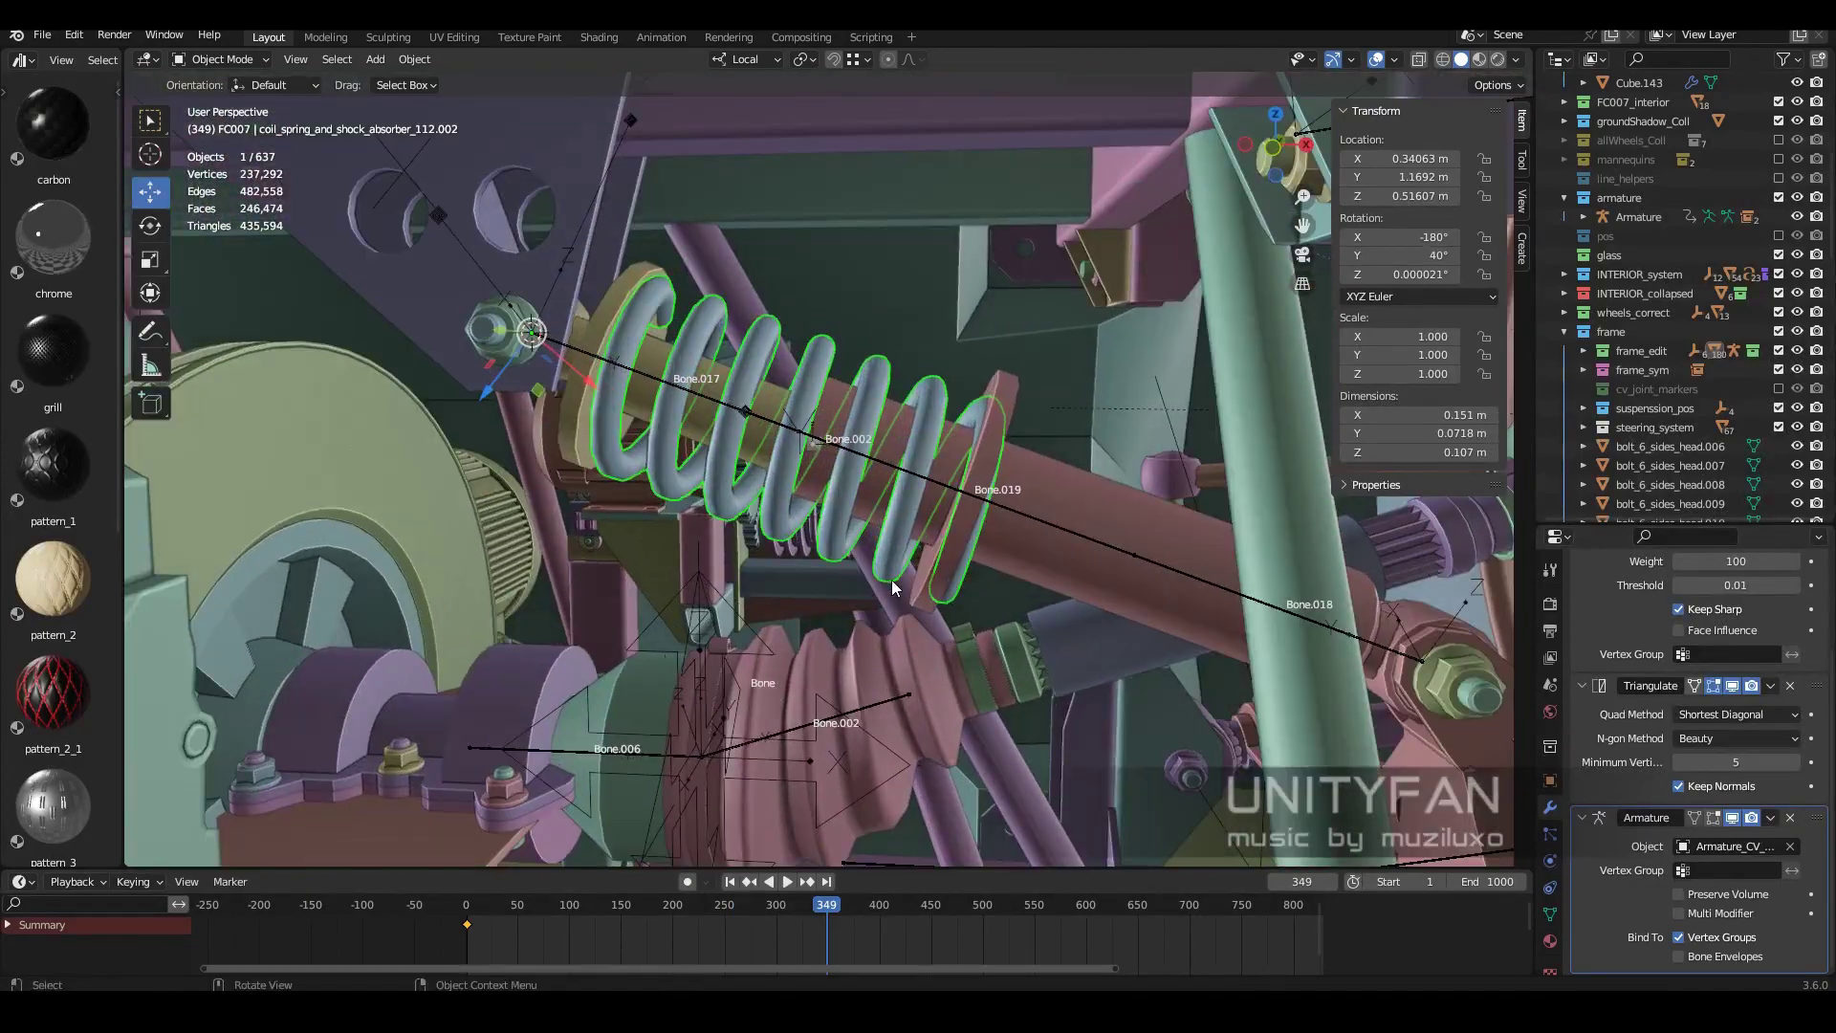
pyautogui.press('space')
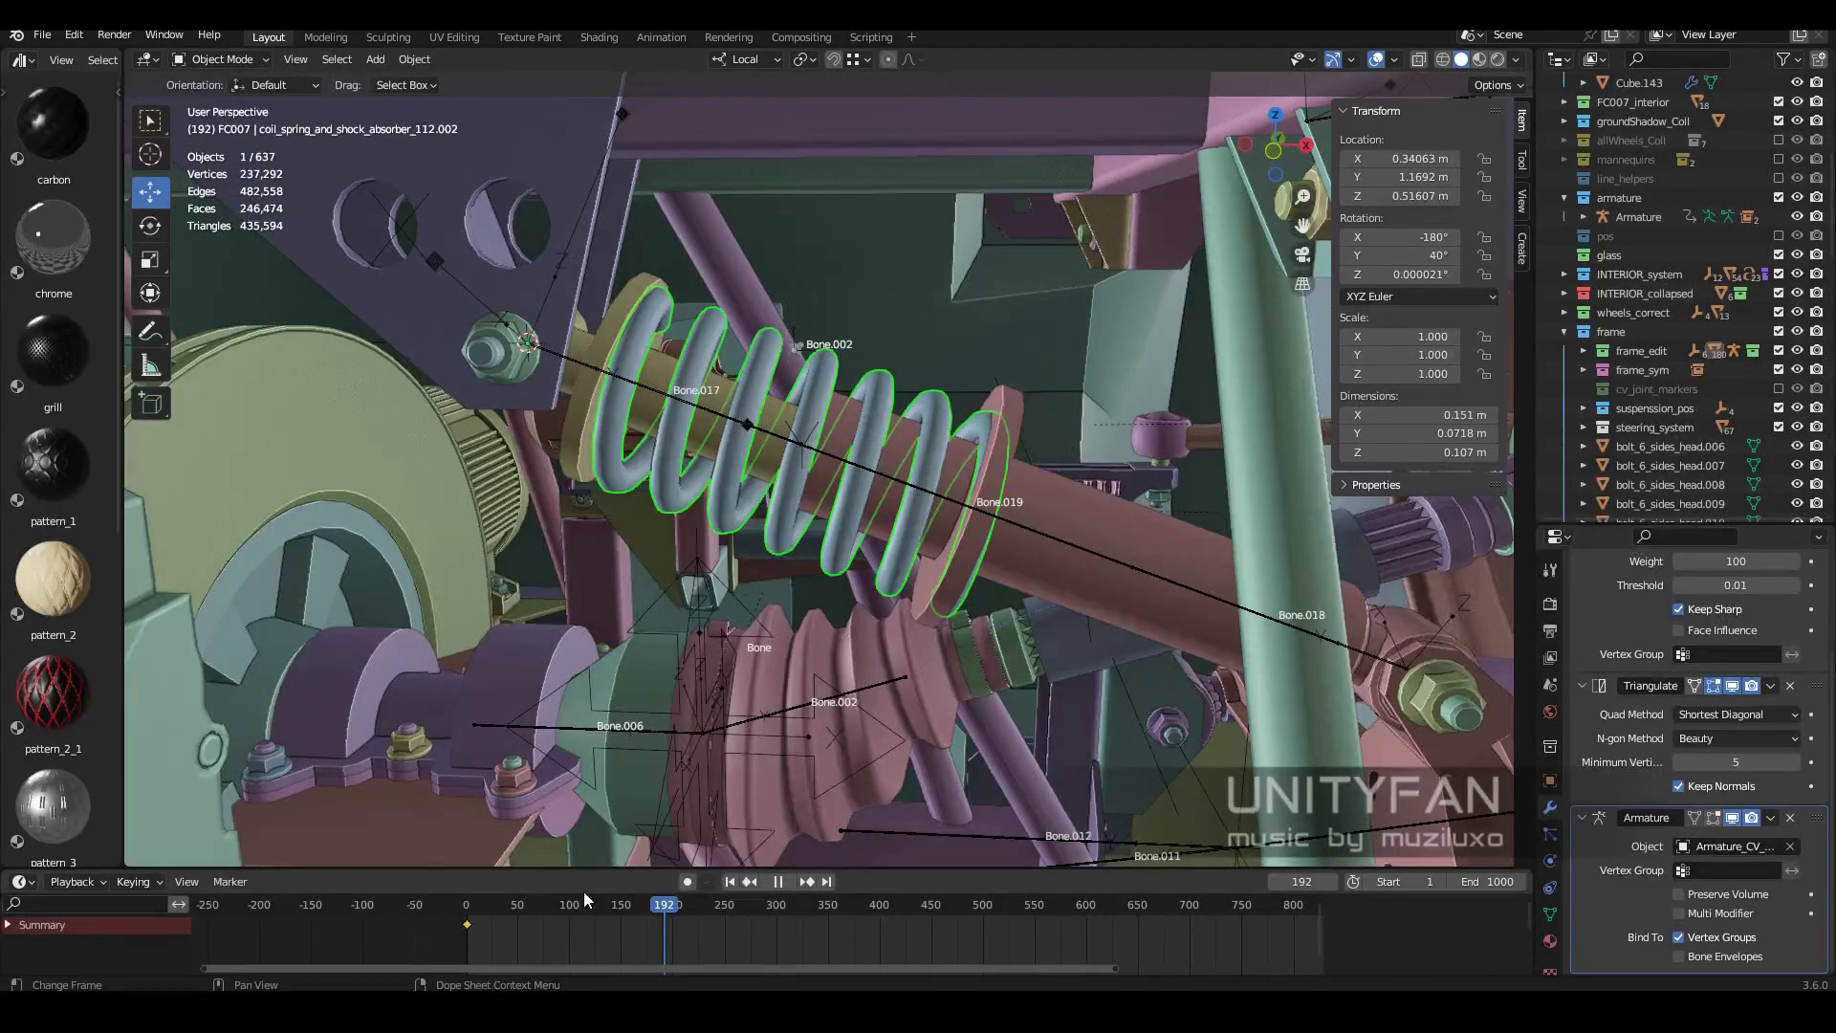
pyautogui.press('Escape')
pyautogui.scroll(5, 1613, 839)
pyautogui.scroll(-3, 1787, 911)
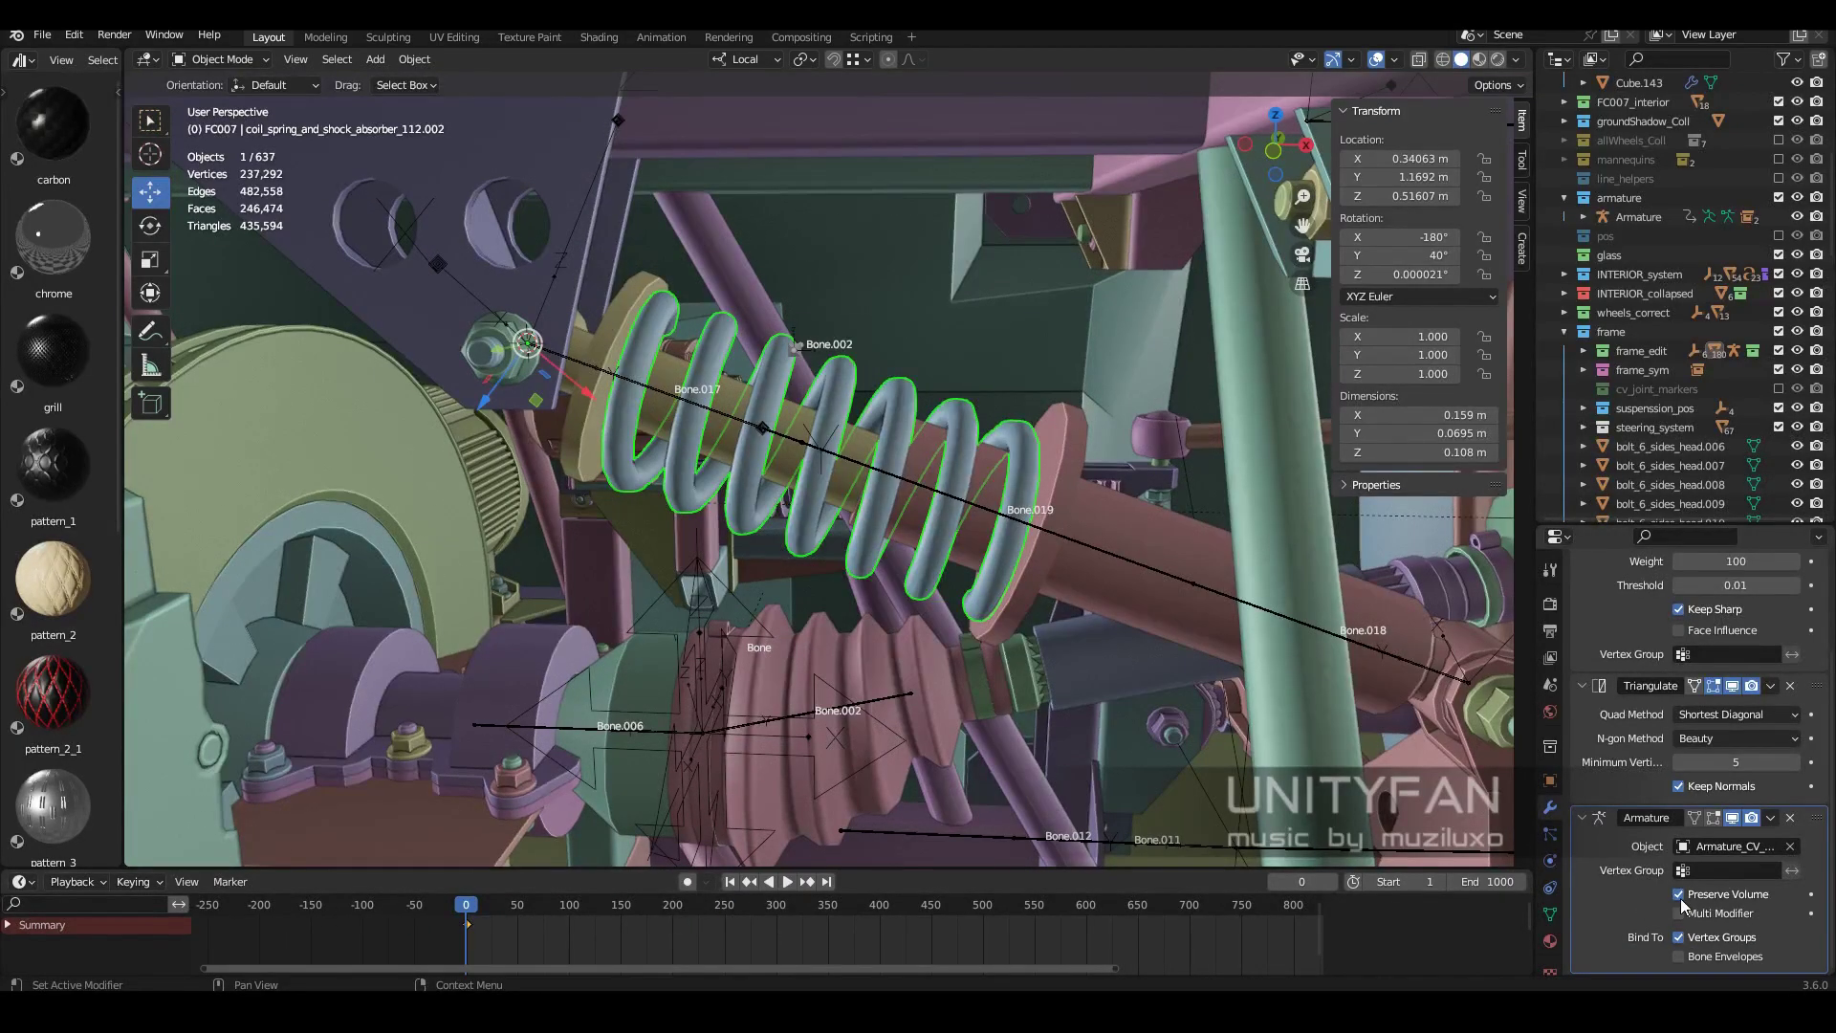
pyautogui.press('space')
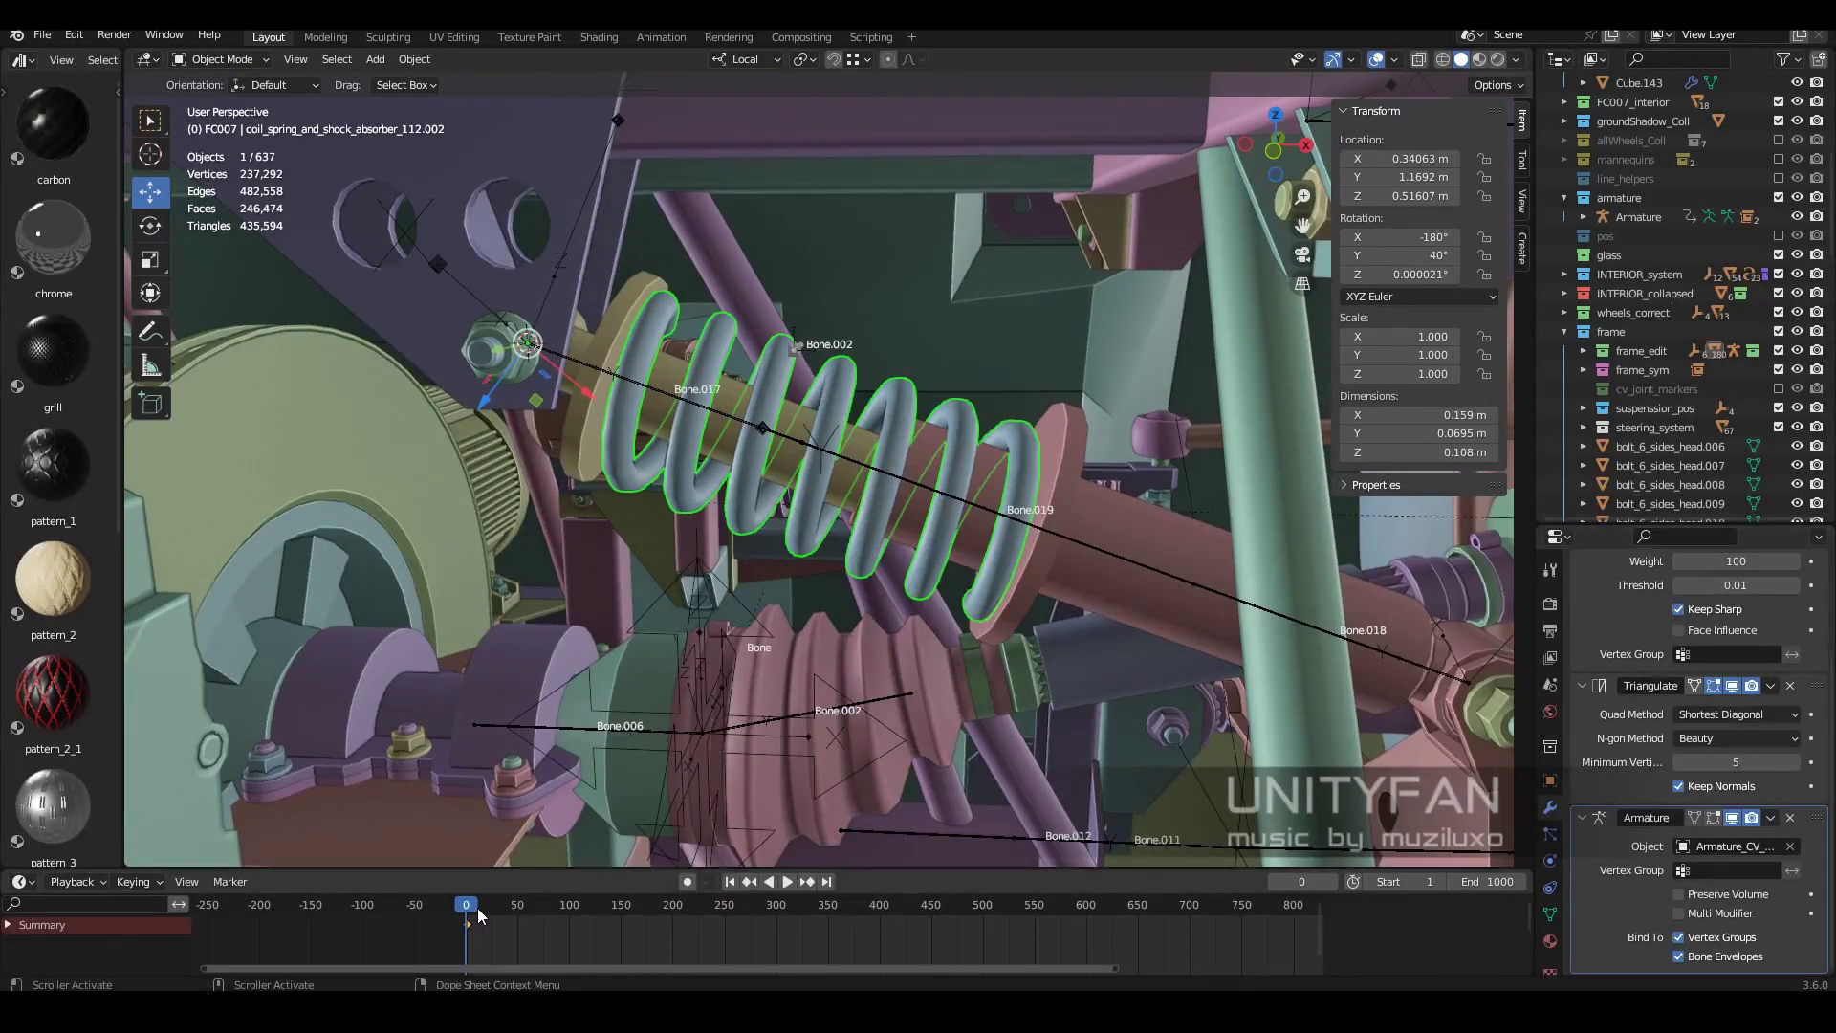
pyautogui.press('space')
pyautogui.press('Escape')
# Select the suspension armature in Pose Mode and show Bone.019's bone constraints.
pyautogui.click(861, 467)
pyautogui.hotkey('ctrl', 'Tab')
pyautogui.click(1550, 914)
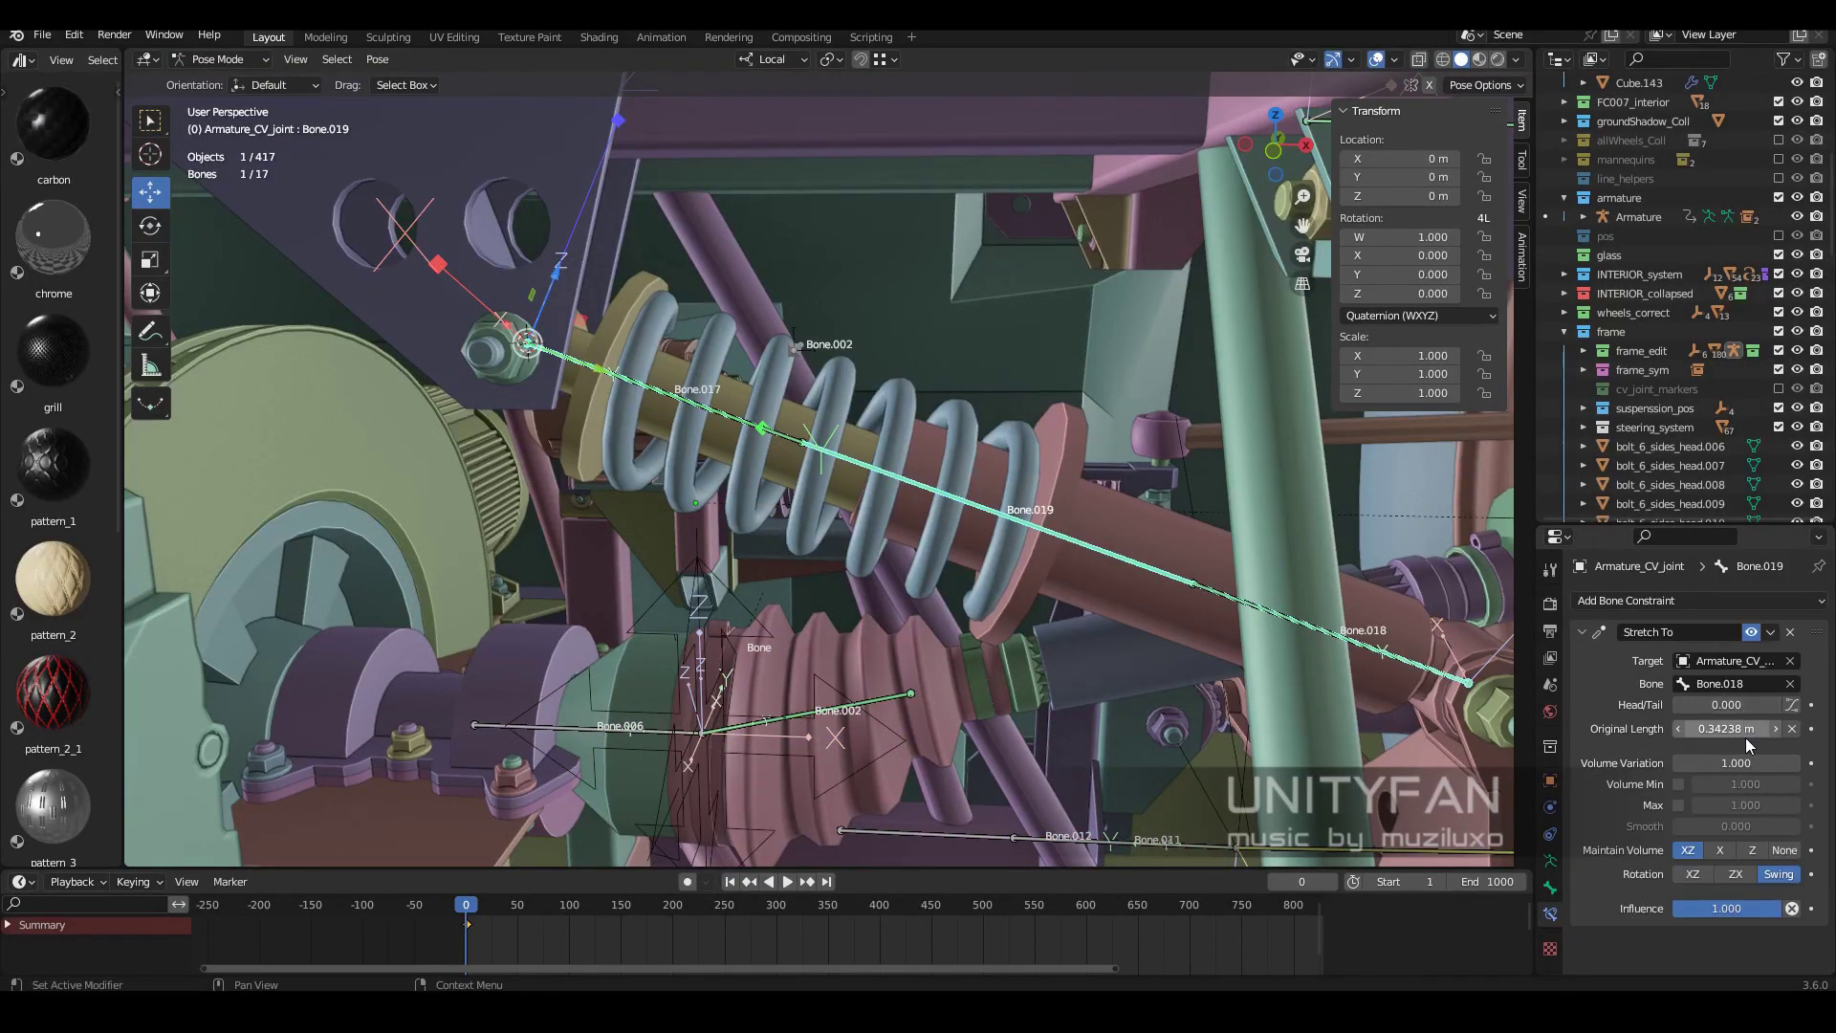
# Try a different Head/Tail value on Bone.019's Stretch To constraint, then orbit back to the spring.
pyautogui.moveTo(1726, 705)
pyautogui.mouseDown()
pyautogui.moveTo(1770, 705)
pyautogui.moveTo(1695, 704)
pyautogui.moveTo(1795, 761)
pyautogui.mouseUp()
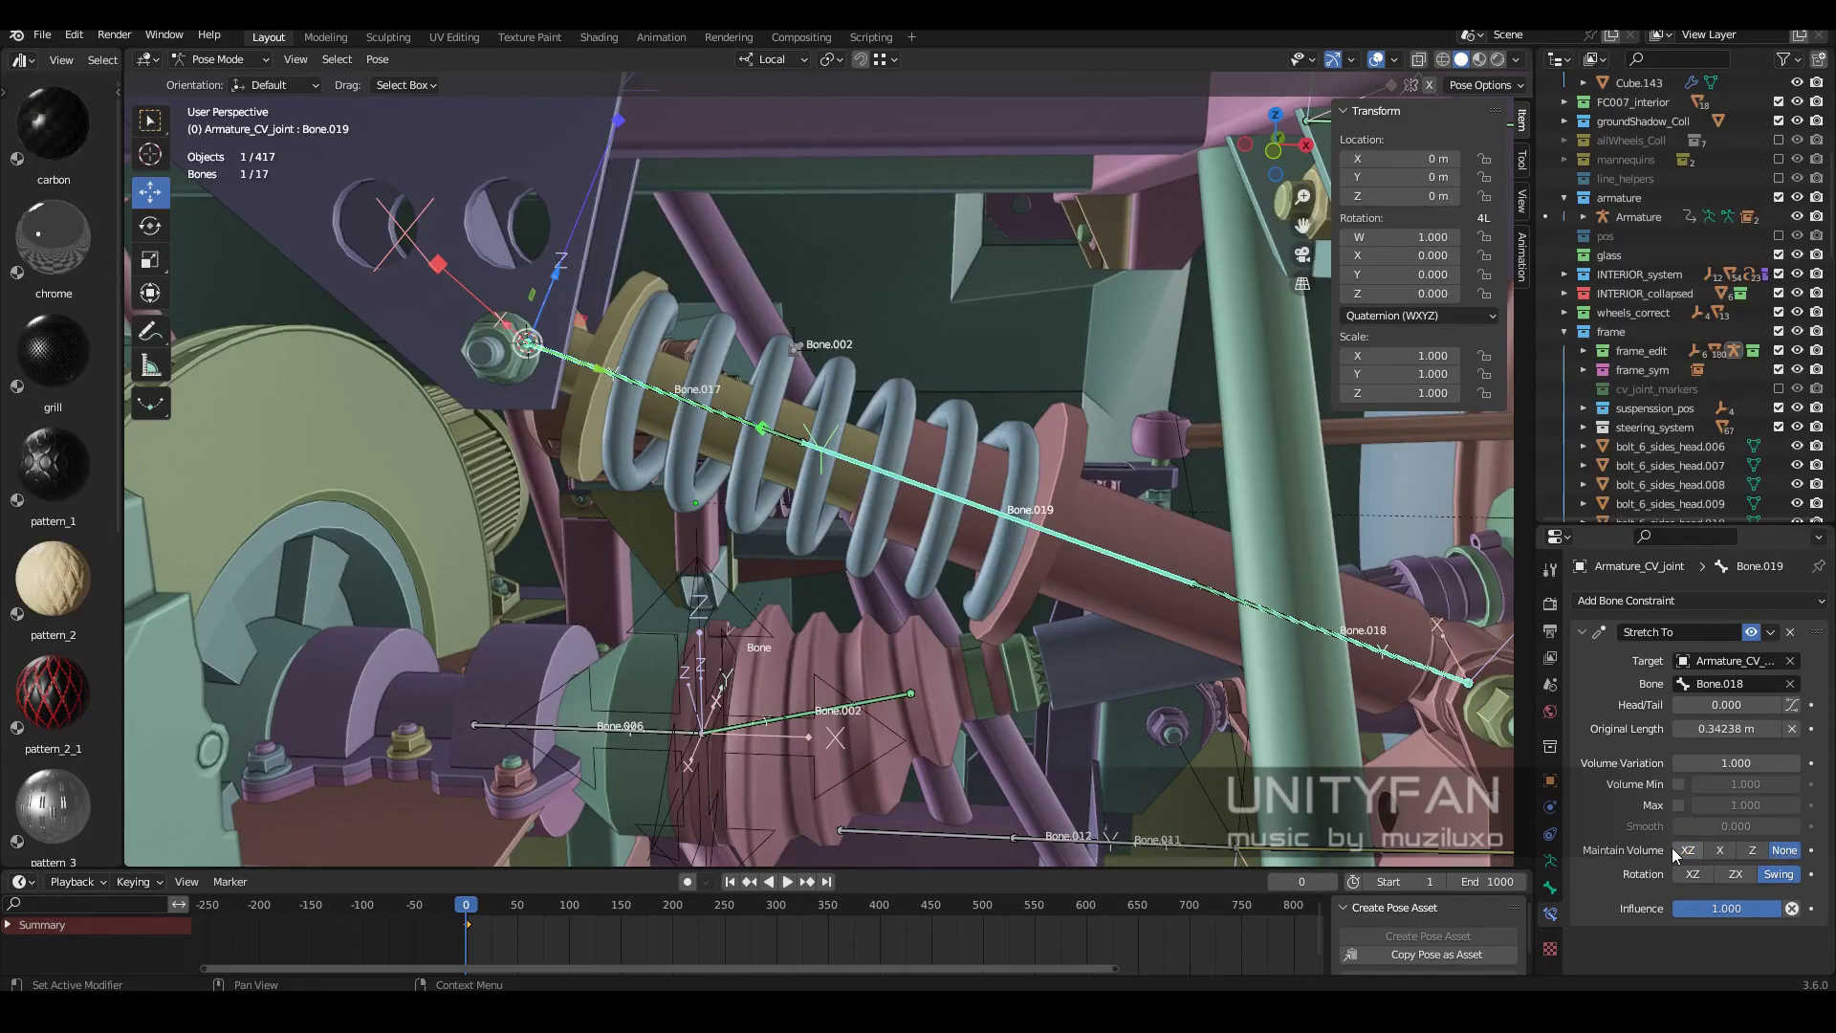
pyautogui.scroll(-5, 926, 607)
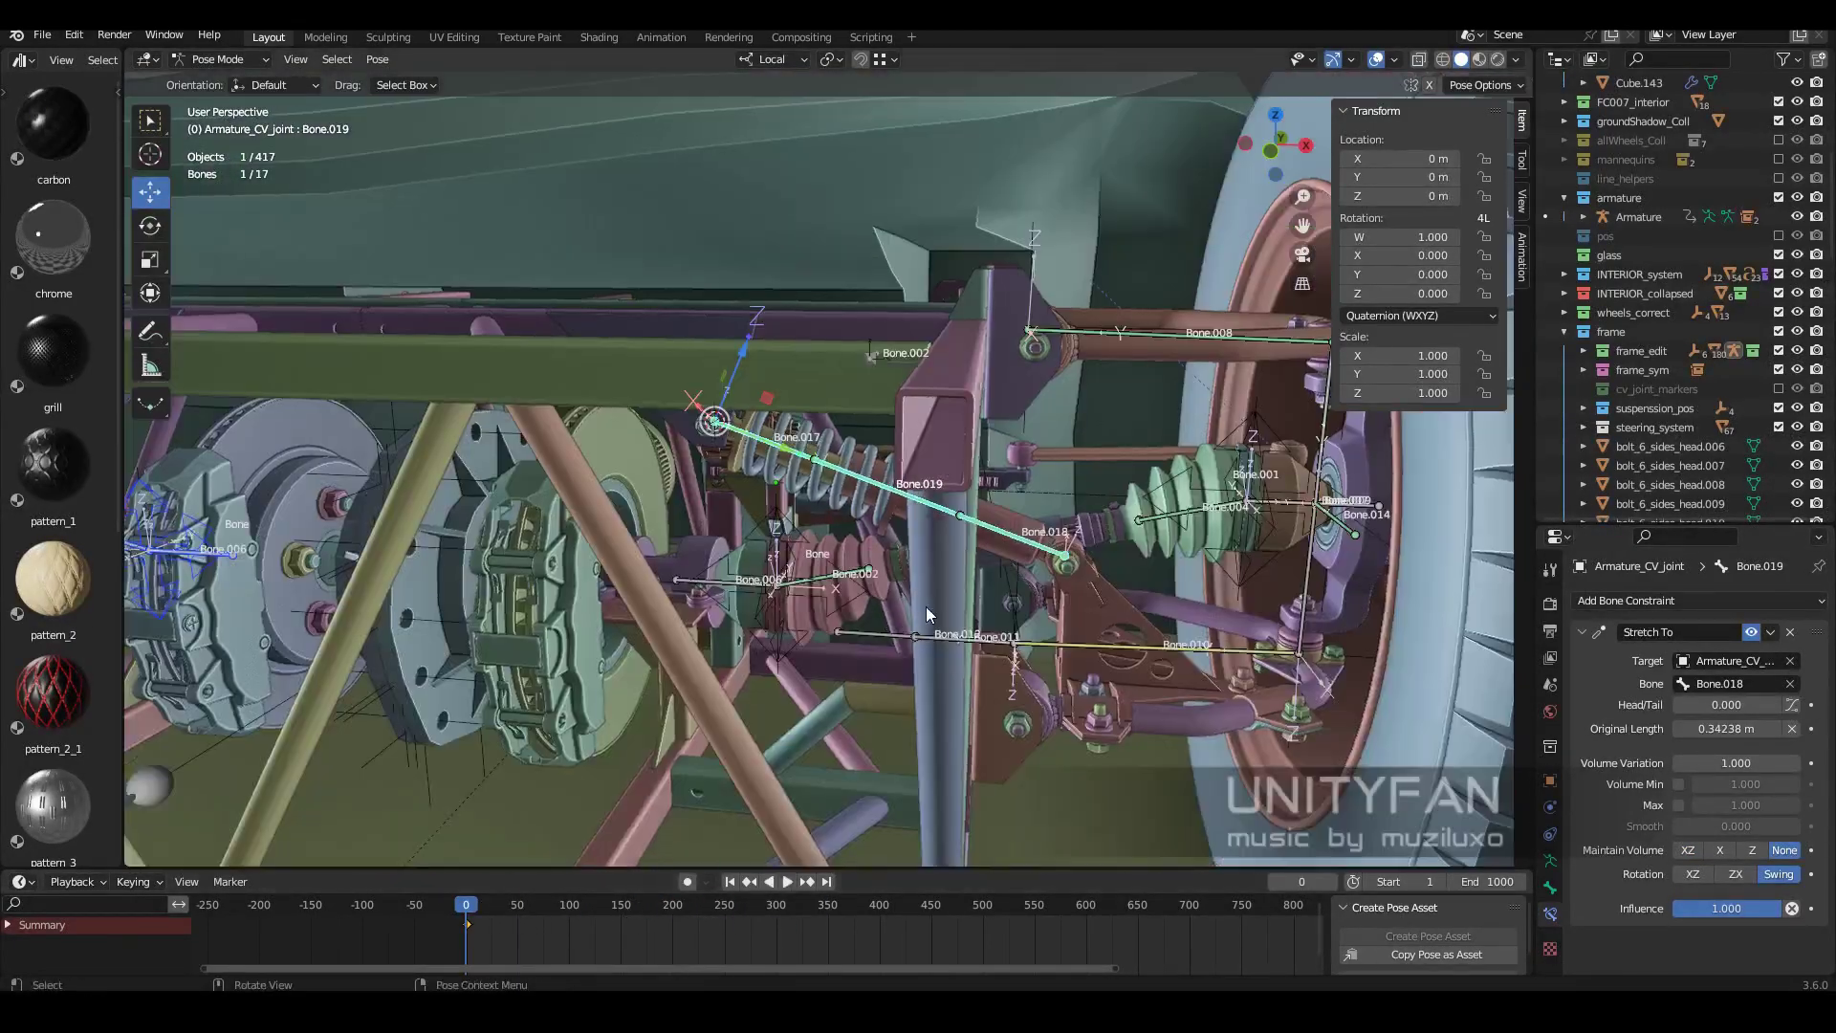
pyautogui.moveTo(926, 606)
pyautogui.mouseDown(button='middle')
pyautogui.moveTo(864, 552)
pyautogui.moveTo(953, 572)
pyautogui.moveTo(812, 579)
pyautogui.moveTo(986, 658)
pyautogui.mouseUp(button='middle')
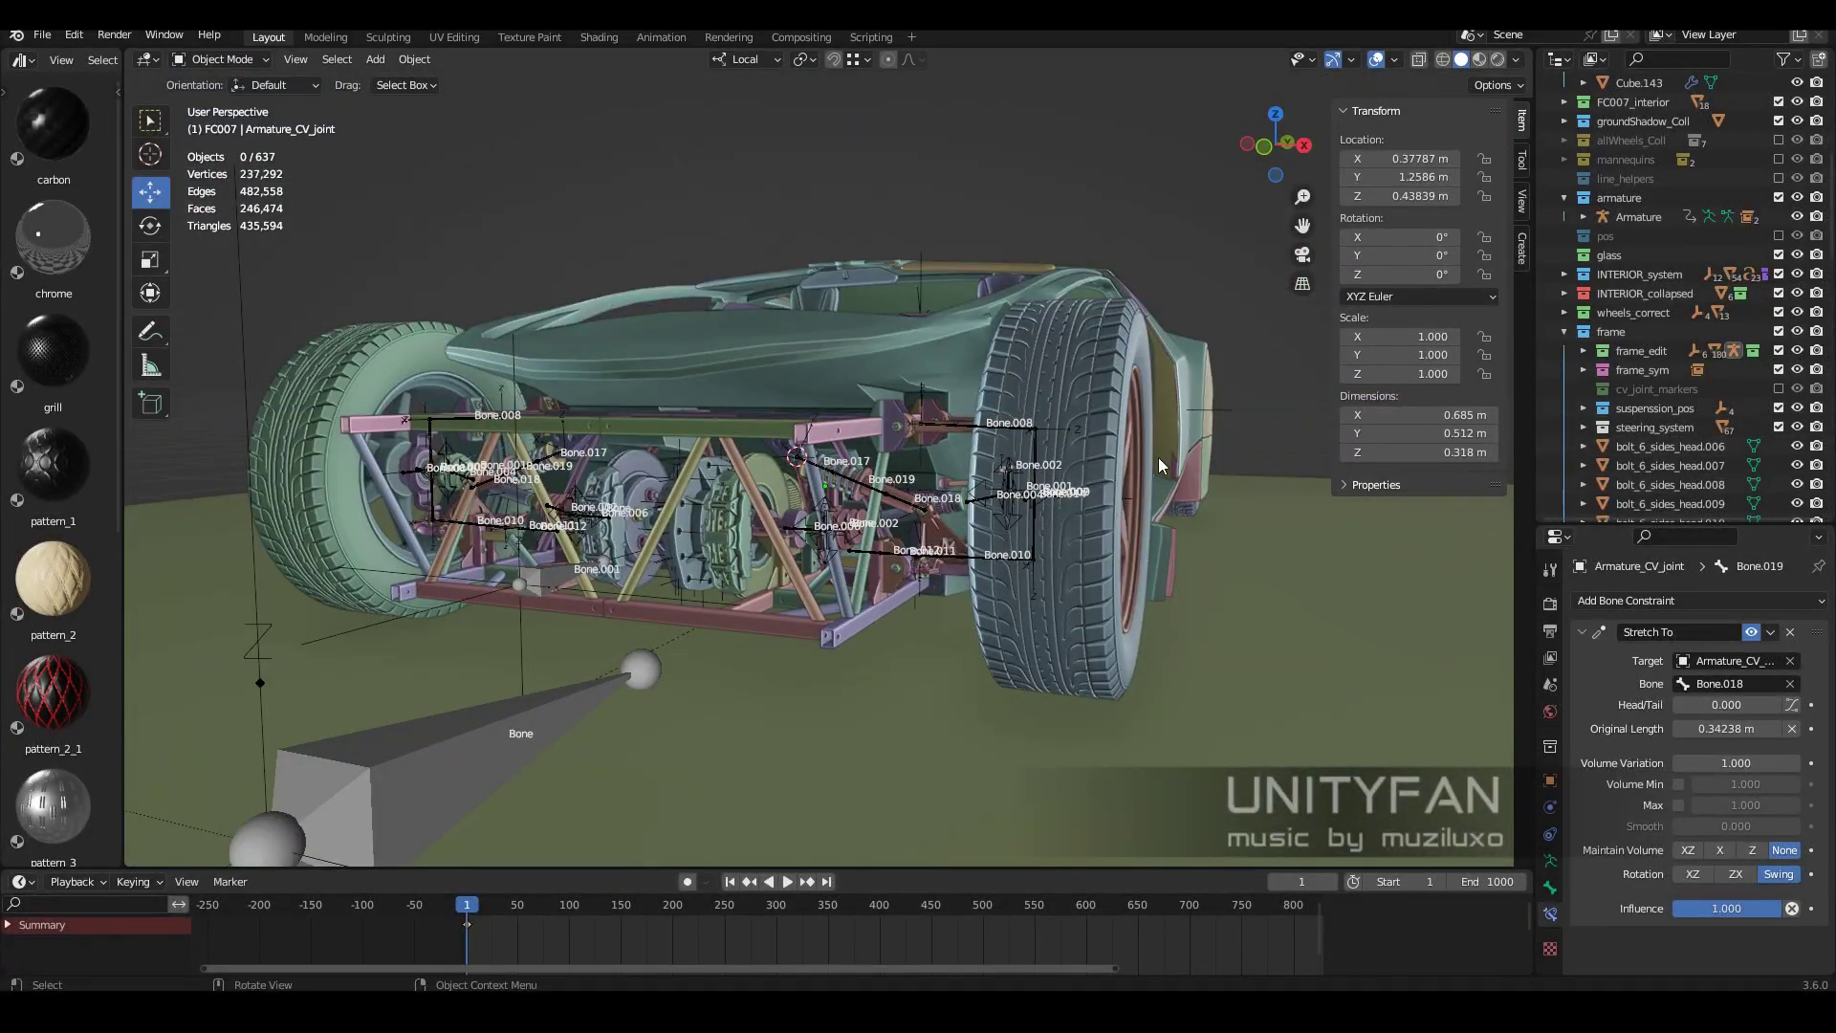
# Frame the frame_edit object, hide bones and overlays, and close the N sidebar.
pyautogui.click(907, 496)
pyautogui.press('KP_Decimal')
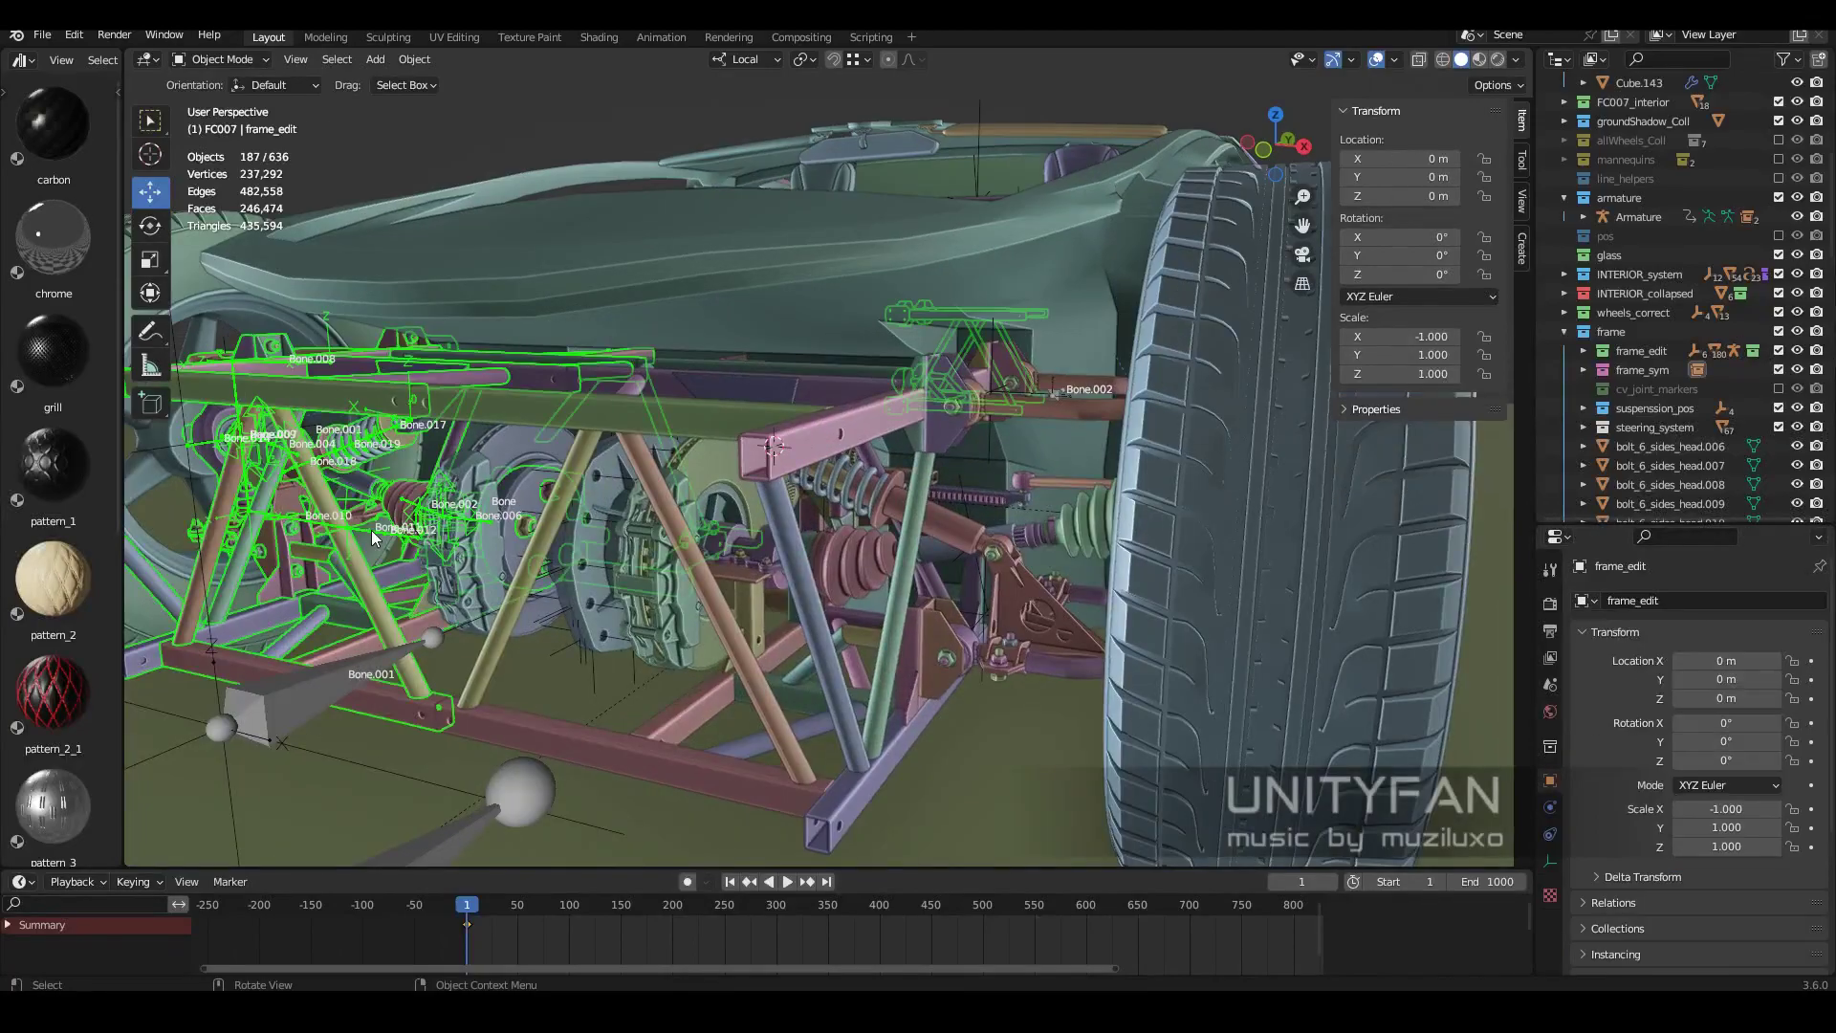
pyautogui.hotkey('shift', 'alt', 'z')
pyautogui.moveTo(373, 537)
pyautogui.mouseDown(button='middle')
pyautogui.moveTo(926, 486)
pyautogui.moveTo(894, 568)
pyautogui.mouseUp(button='middle')
pyautogui.press('n')
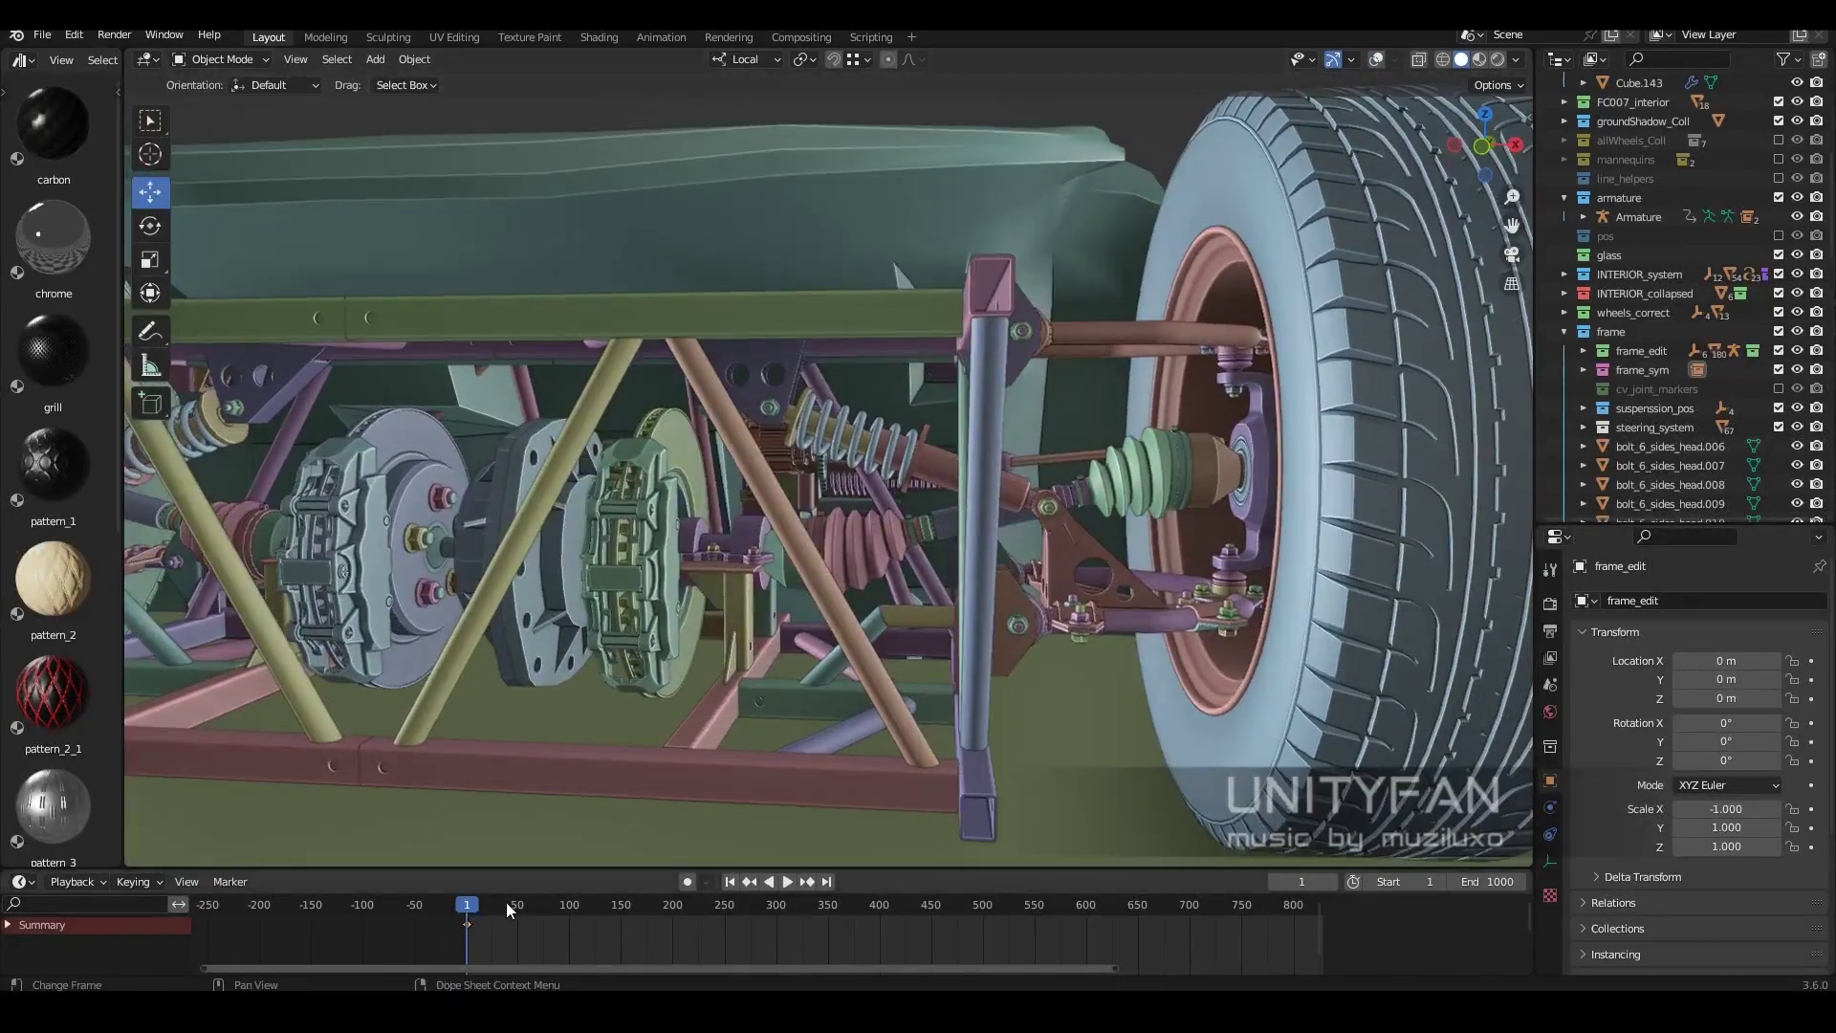
# Play, replay and scrub the suspension animation while orbiting close to the spring.
pyautogui.press('space')
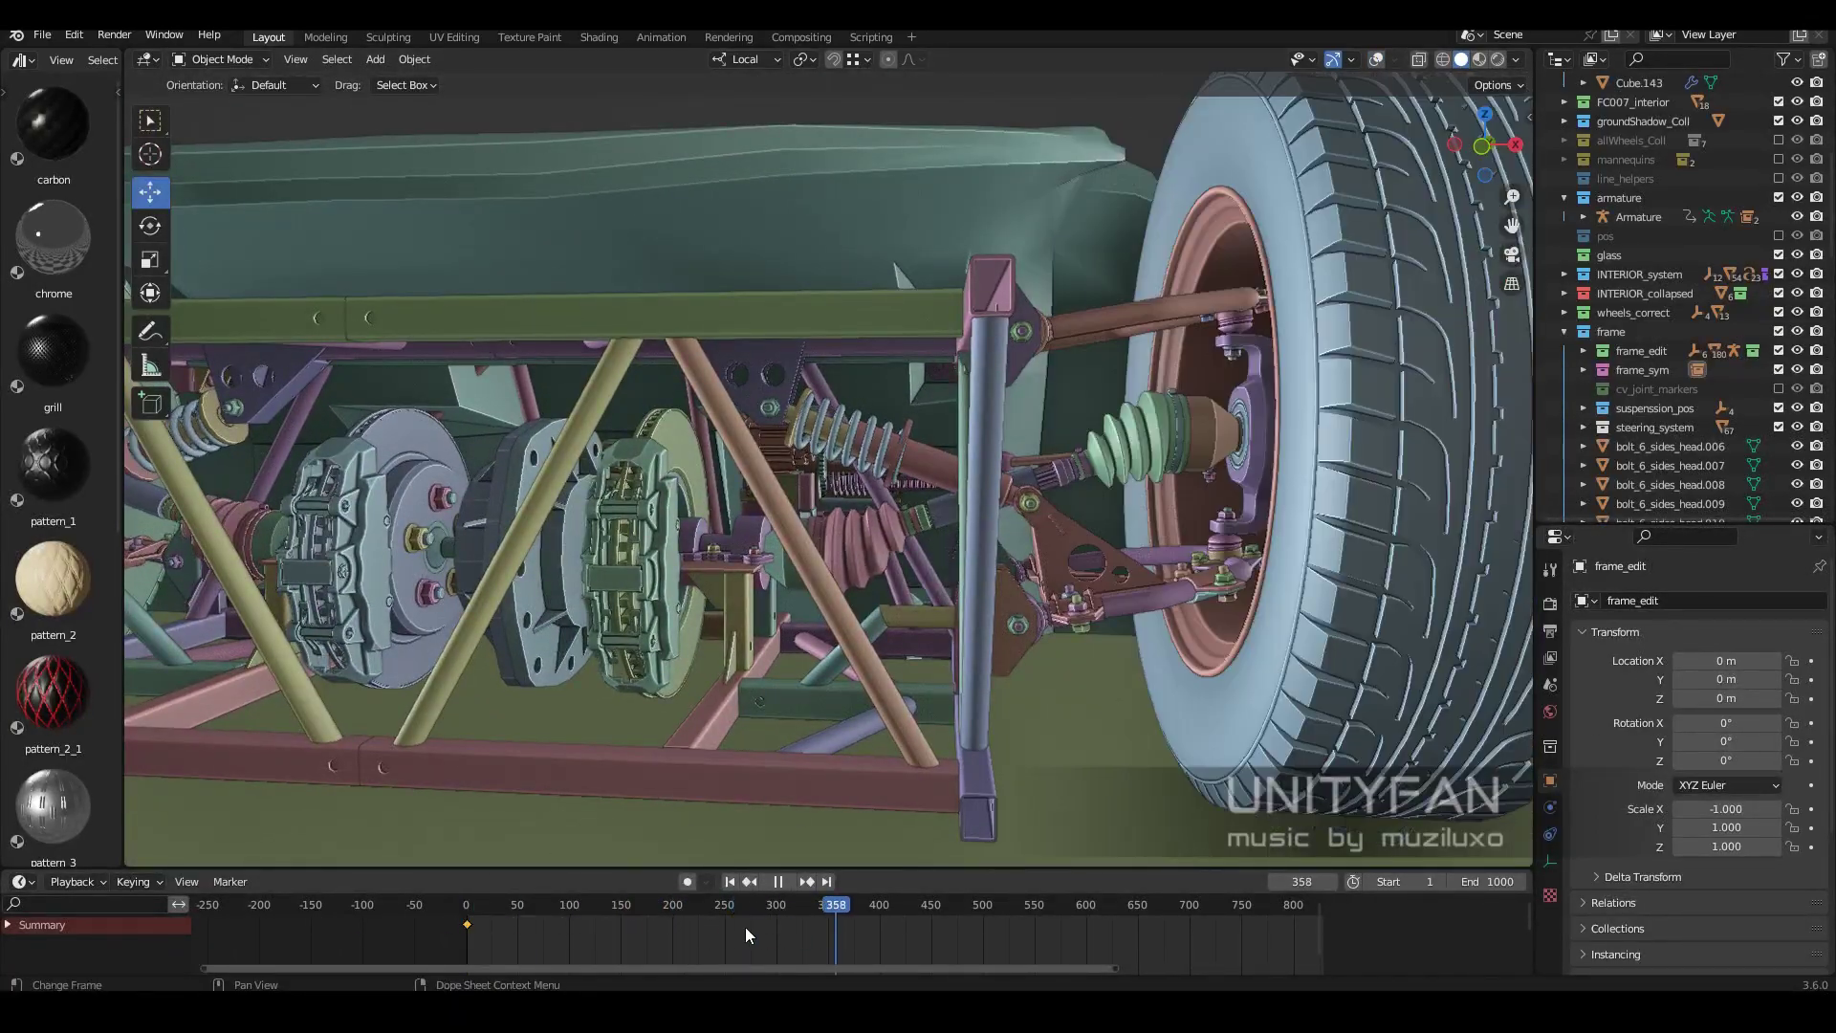
pyautogui.press('Escape')
pyautogui.moveTo(989, 781)
pyautogui.mouseDown(button='middle')
pyautogui.moveTo(1167, 624)
pyautogui.moveTo(1062, 484)
pyautogui.moveTo(928, 508)
pyautogui.moveTo(995, 603)
pyautogui.mouseUp(button='middle')
pyautogui.scroll(-6, 928, 508)
pyautogui.press('space')
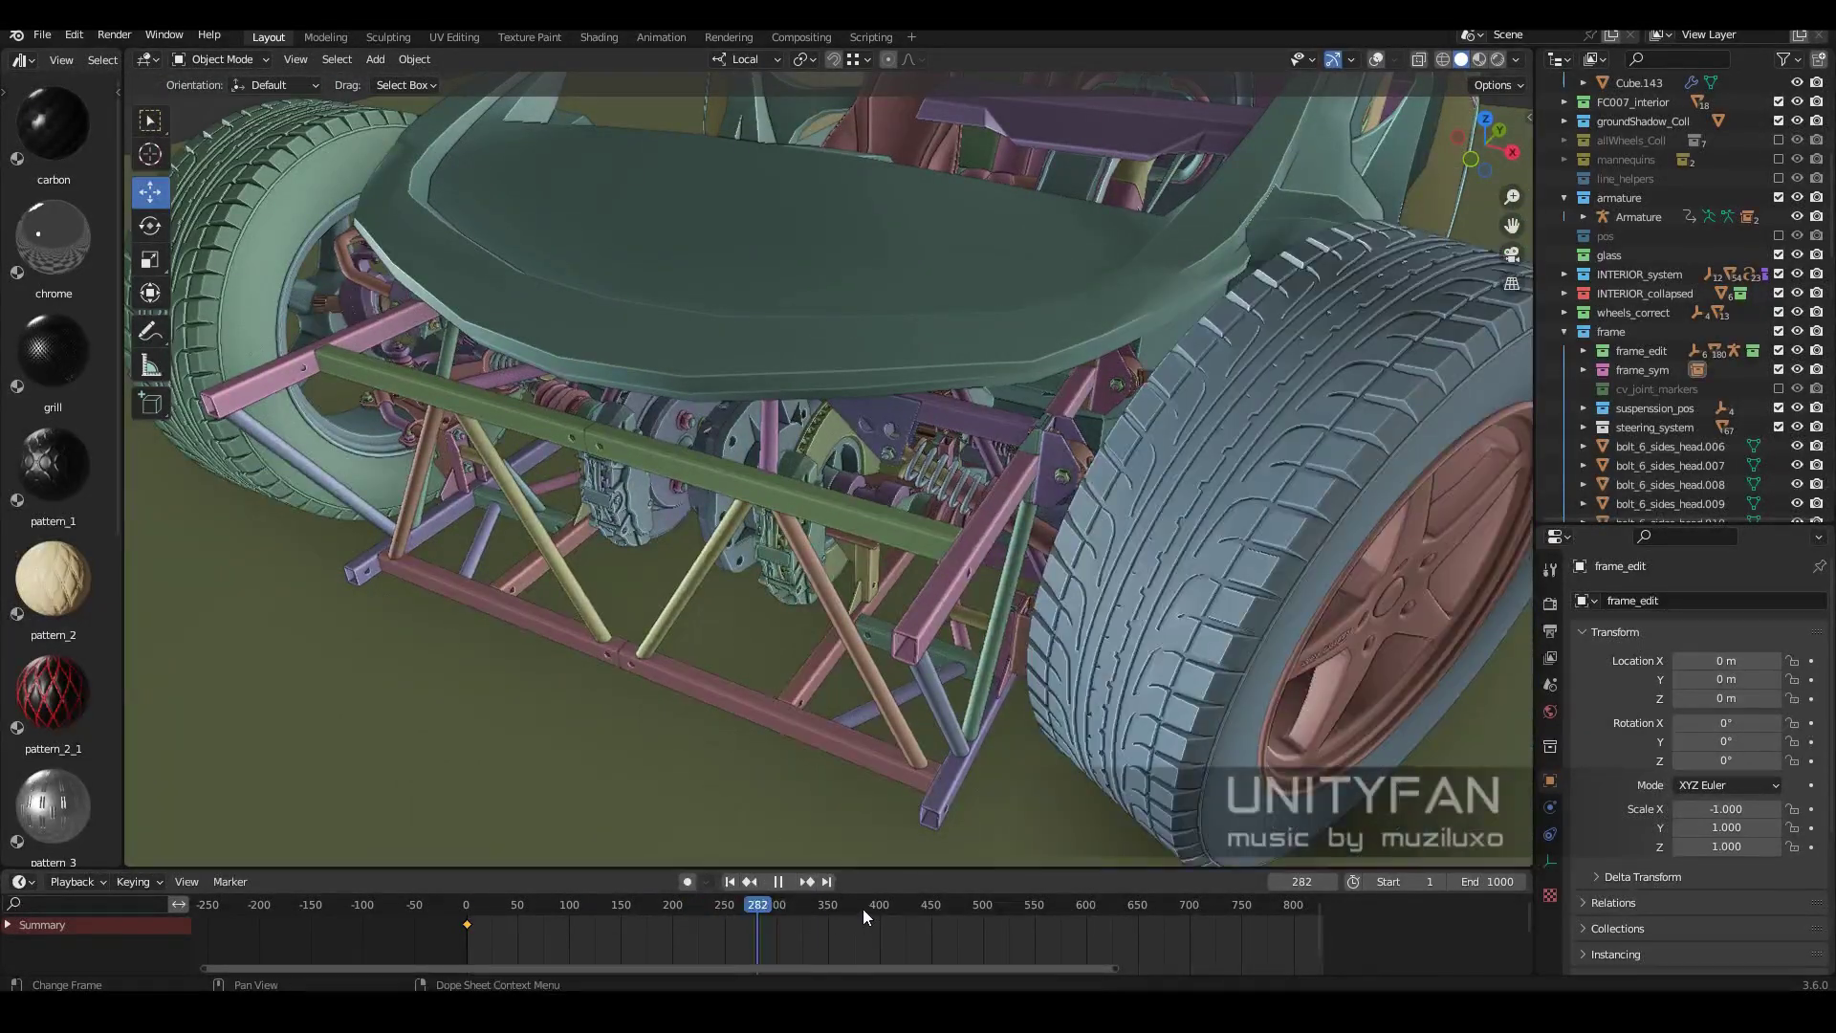
pyautogui.moveTo(919, 813)
pyautogui.mouseDown(button='middle')
pyautogui.moveTo(987, 703)
pyautogui.moveTo(1064, 652)
pyautogui.mouseUp(button='middle')
pyautogui.scroll(4, 987, 703)
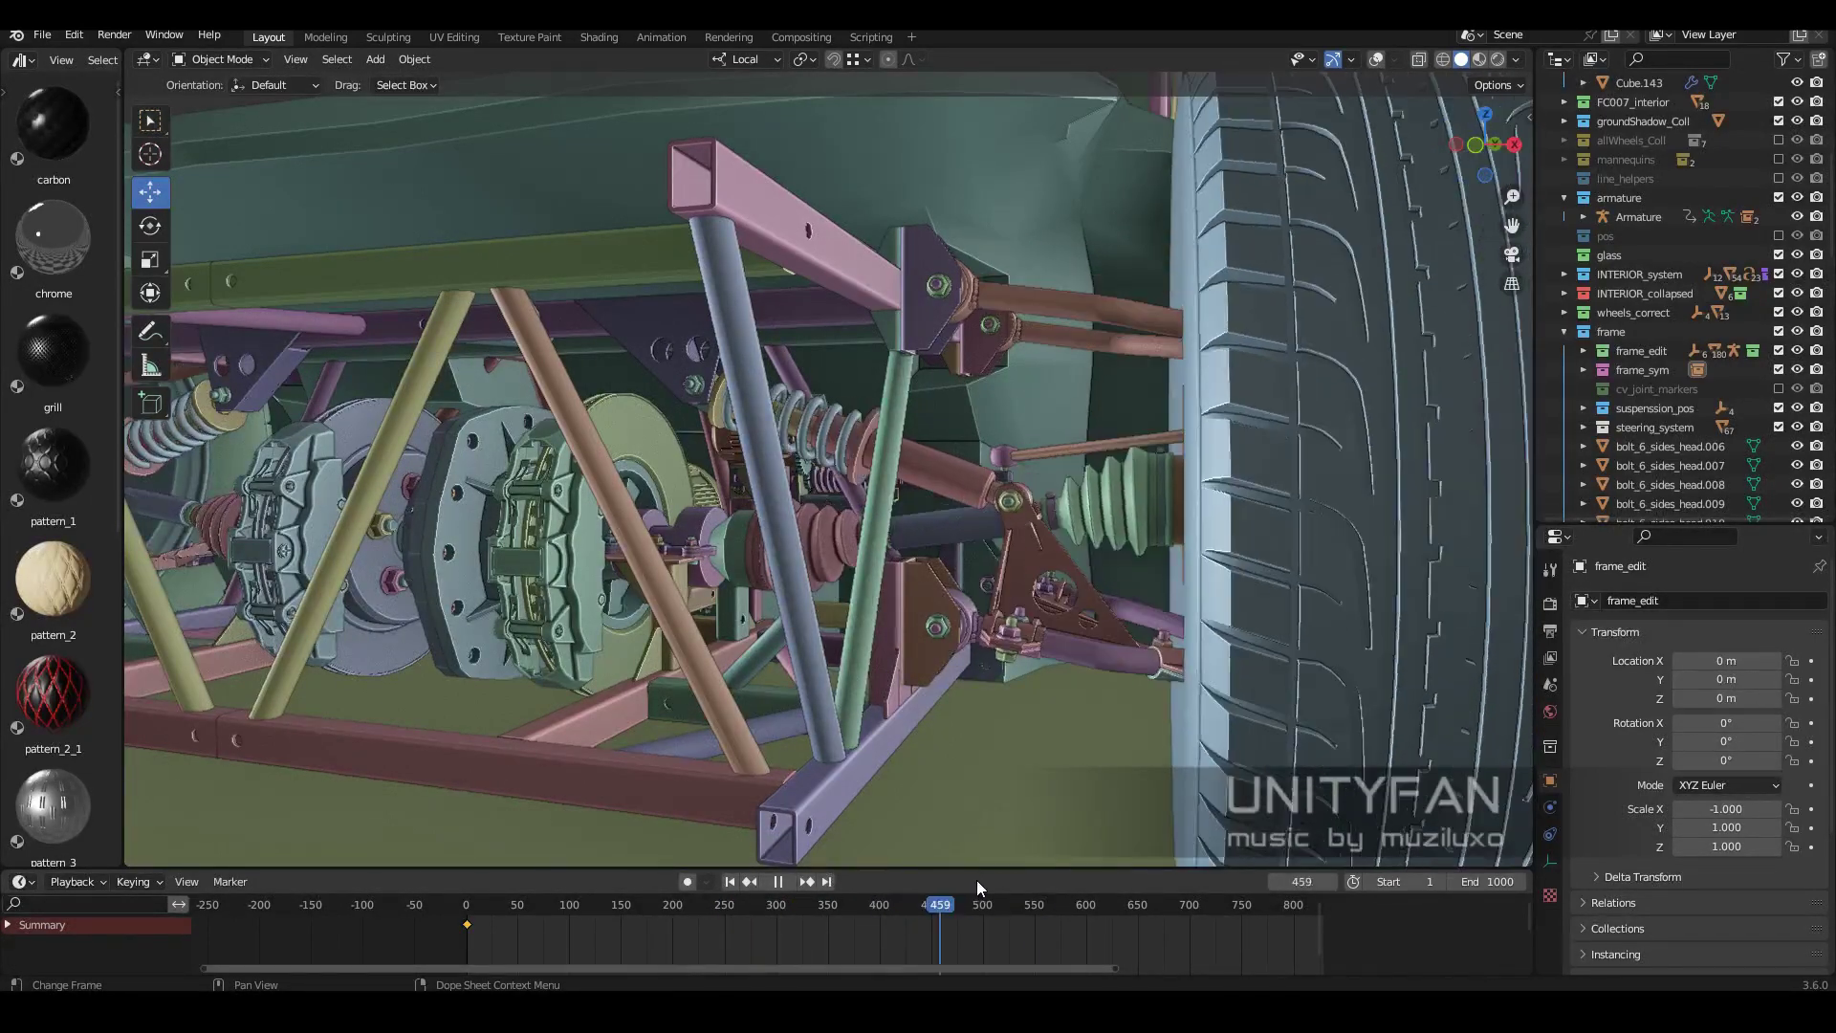
pyautogui.moveTo(978, 880)
pyautogui.mouseDown()
pyautogui.moveTo(829, 868)
pyautogui.moveTo(803, 884)
pyautogui.mouseUp()
pyautogui.press('space')
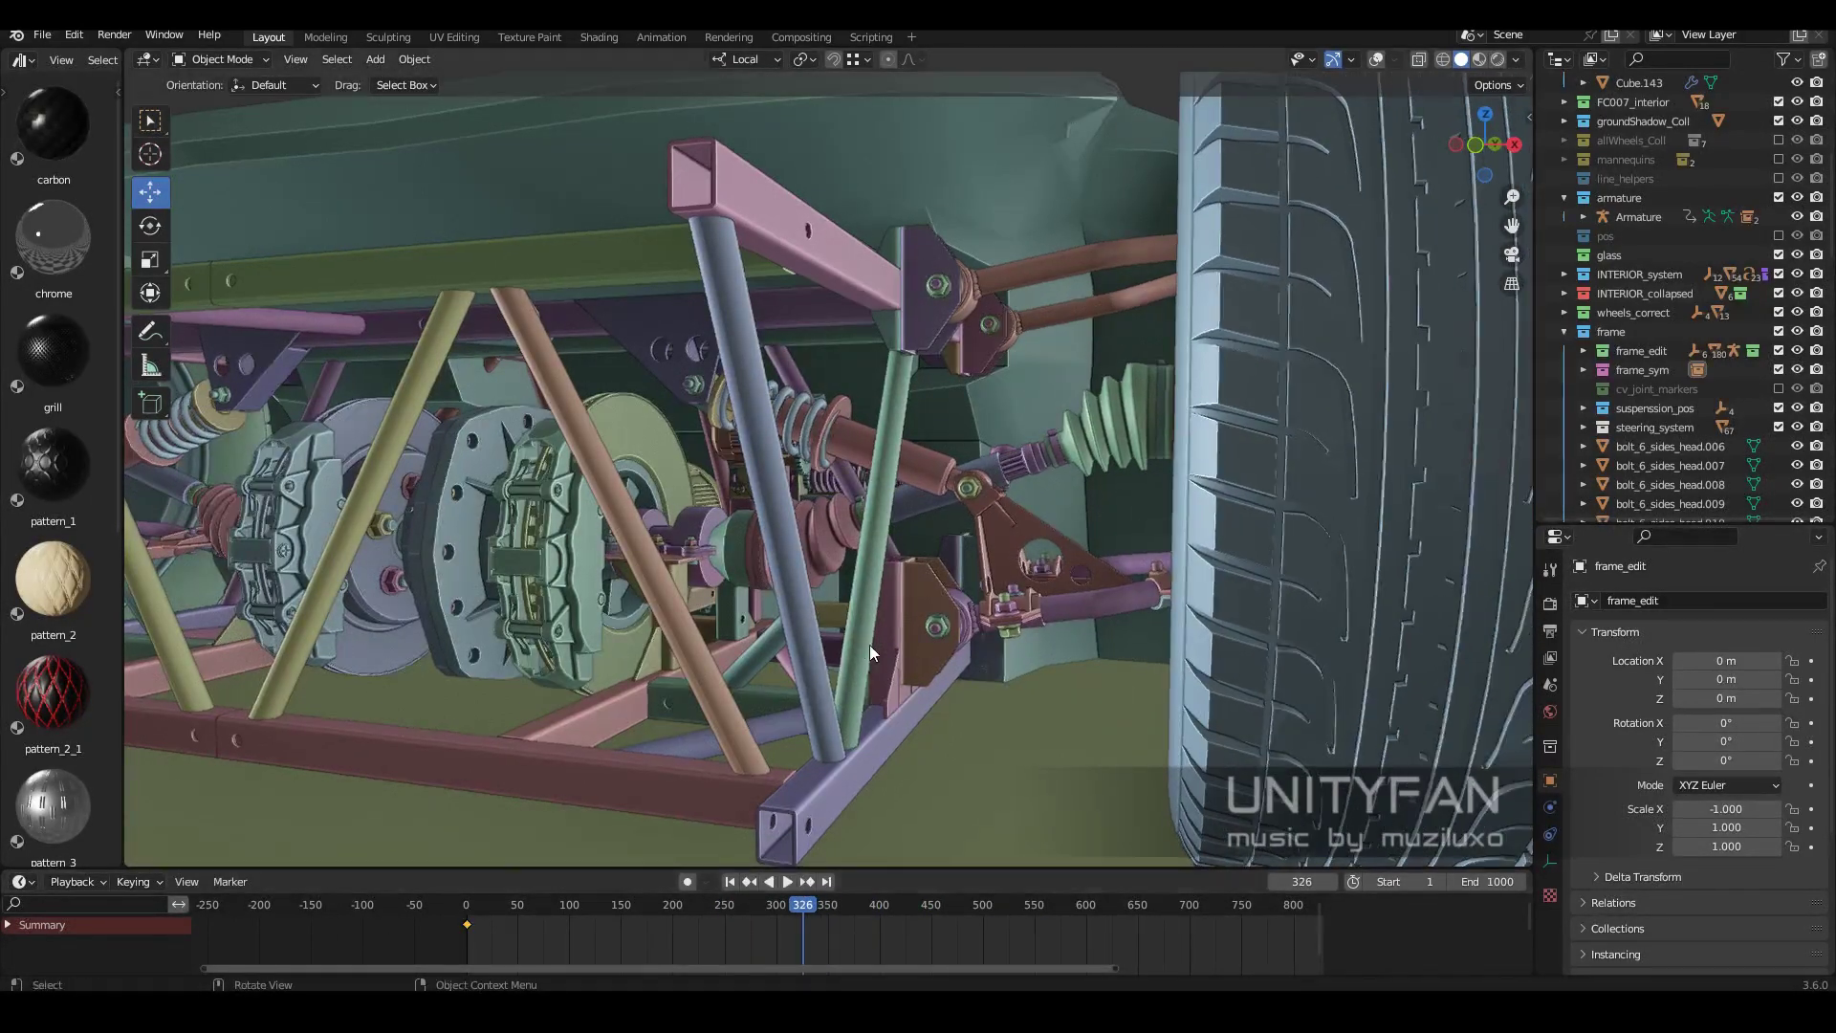
# Orbit out to see the whole car, then centre the view on the tire.
pyautogui.moveTo(869, 645); pyautogui.dragTo(882, 657, button='middle')
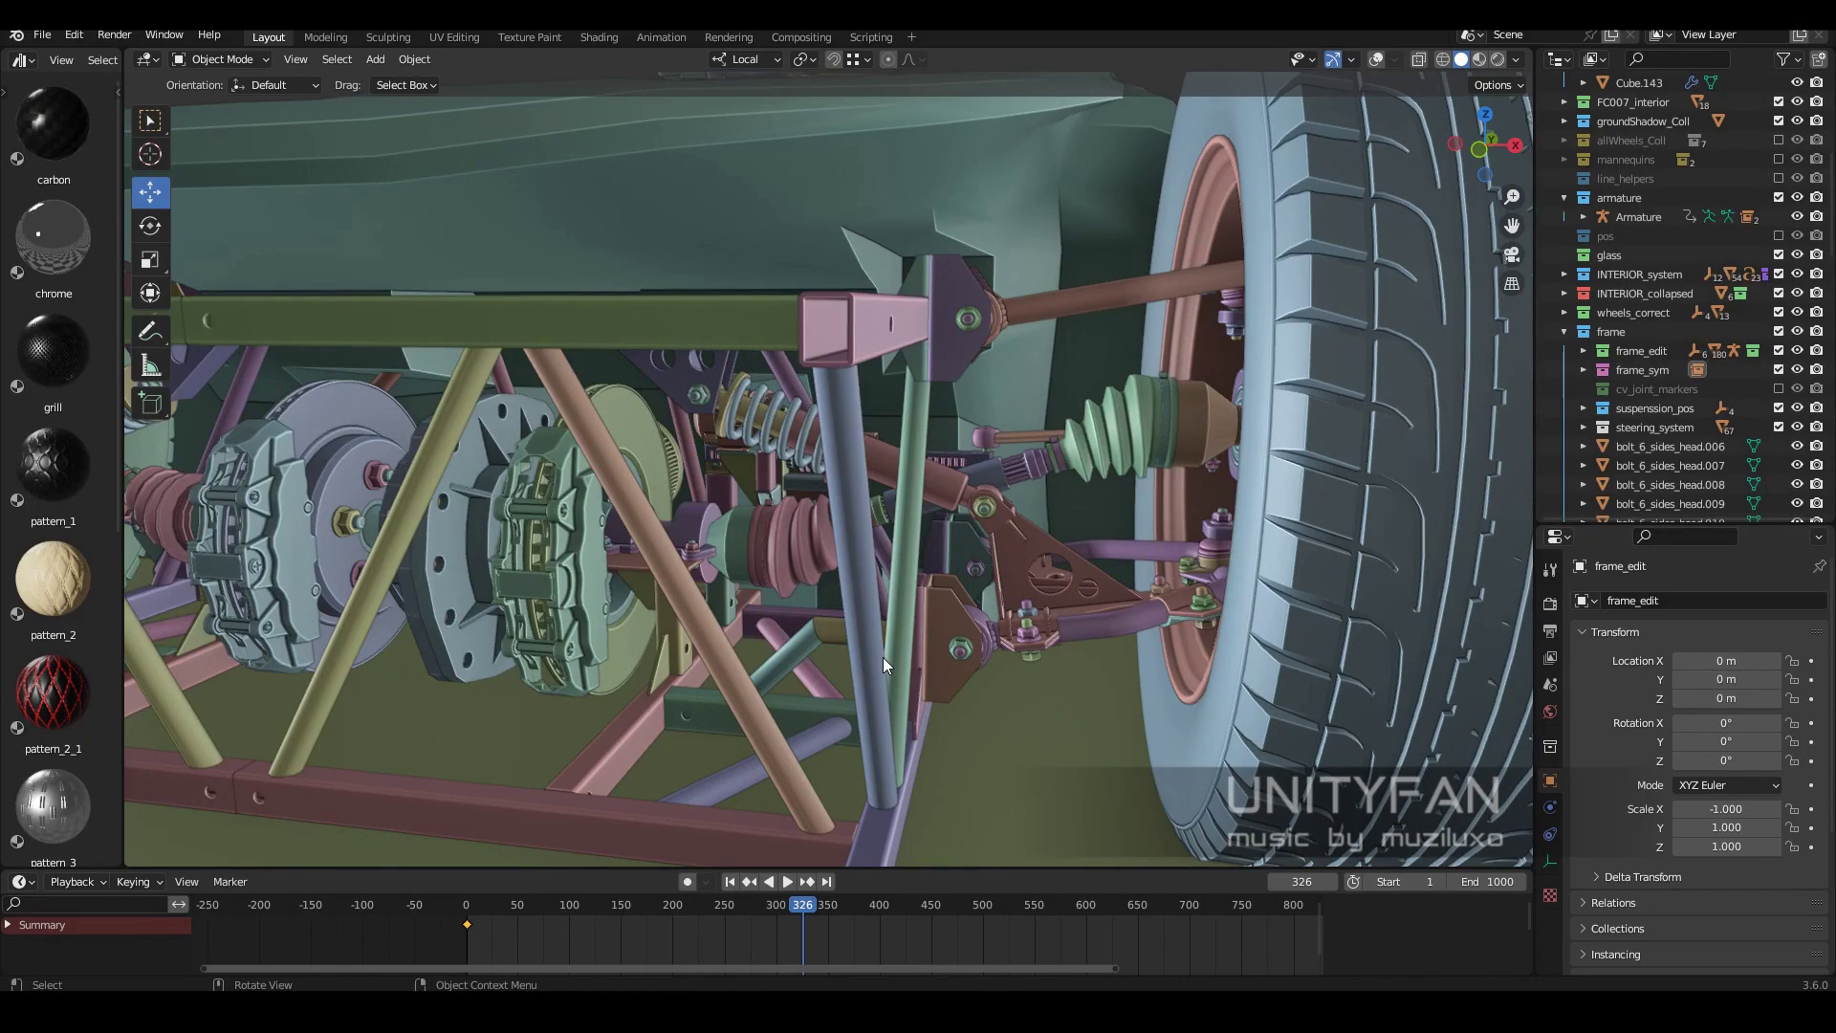
pyautogui.scroll(-5, 913, 628)
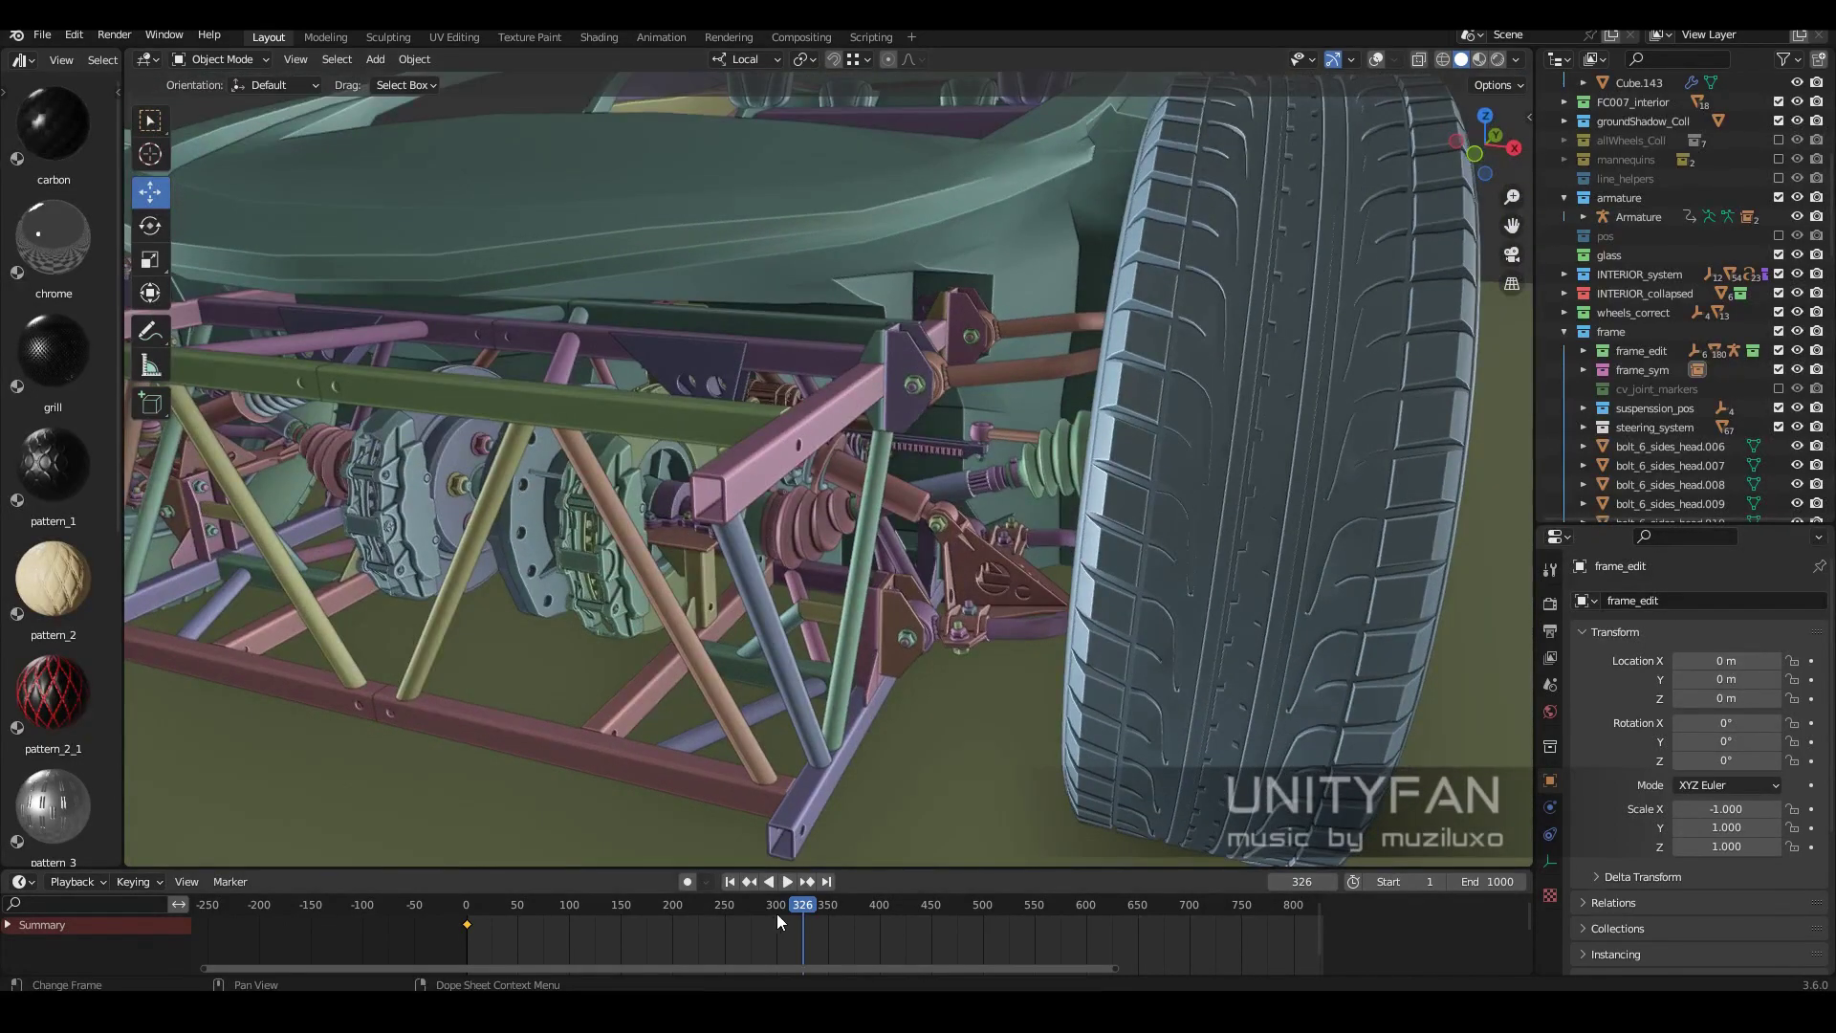
pyautogui.moveTo(777, 914); pyautogui.dragTo(543, 904)
pyautogui.moveTo(727, 612); pyautogui.dragTo(874, 690, button='middle')
pyautogui.click(875, 690)
pyautogui.press('KP_Decimal')
# Zoom in and set the viewport shading colour to Single grey.
pyautogui.scroll(2, 813, 630)
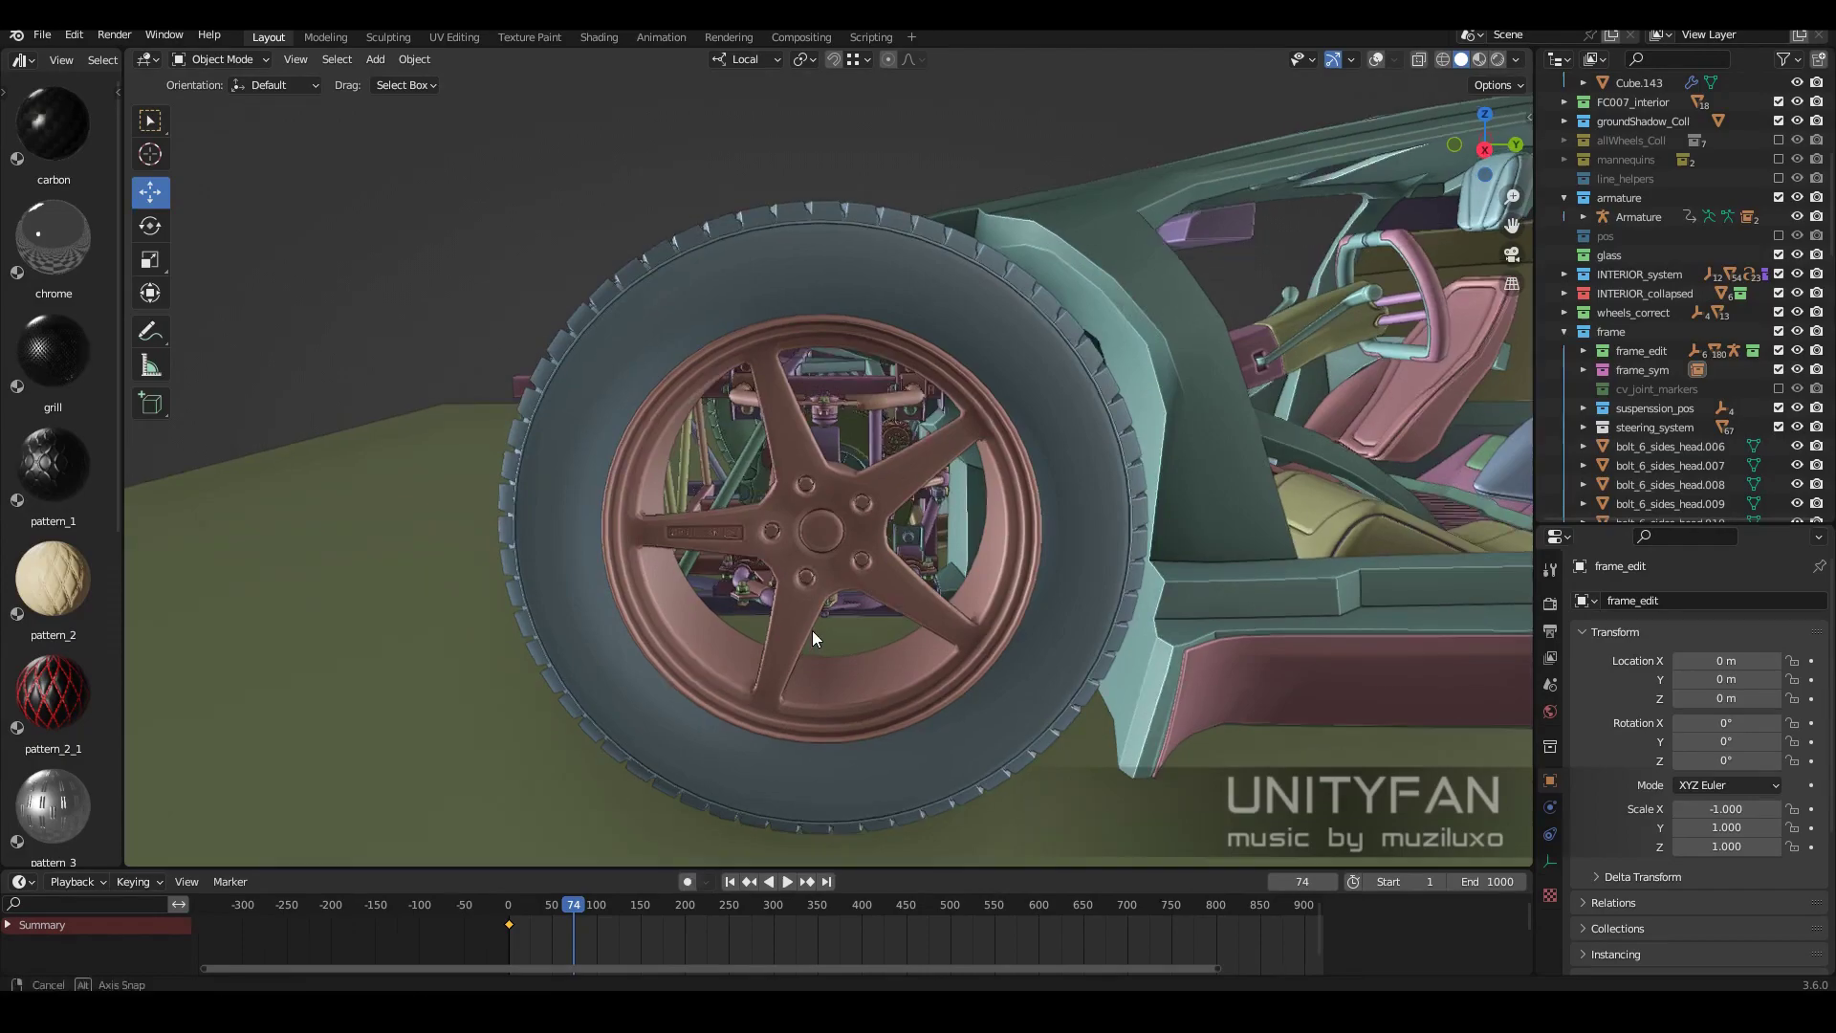
pyautogui.scroll(2, 949, 582)
pyautogui.scroll(3, 1108, 662)
pyautogui.scroll(2, 1111, 662)
pyautogui.scroll(2, 1115, 660)
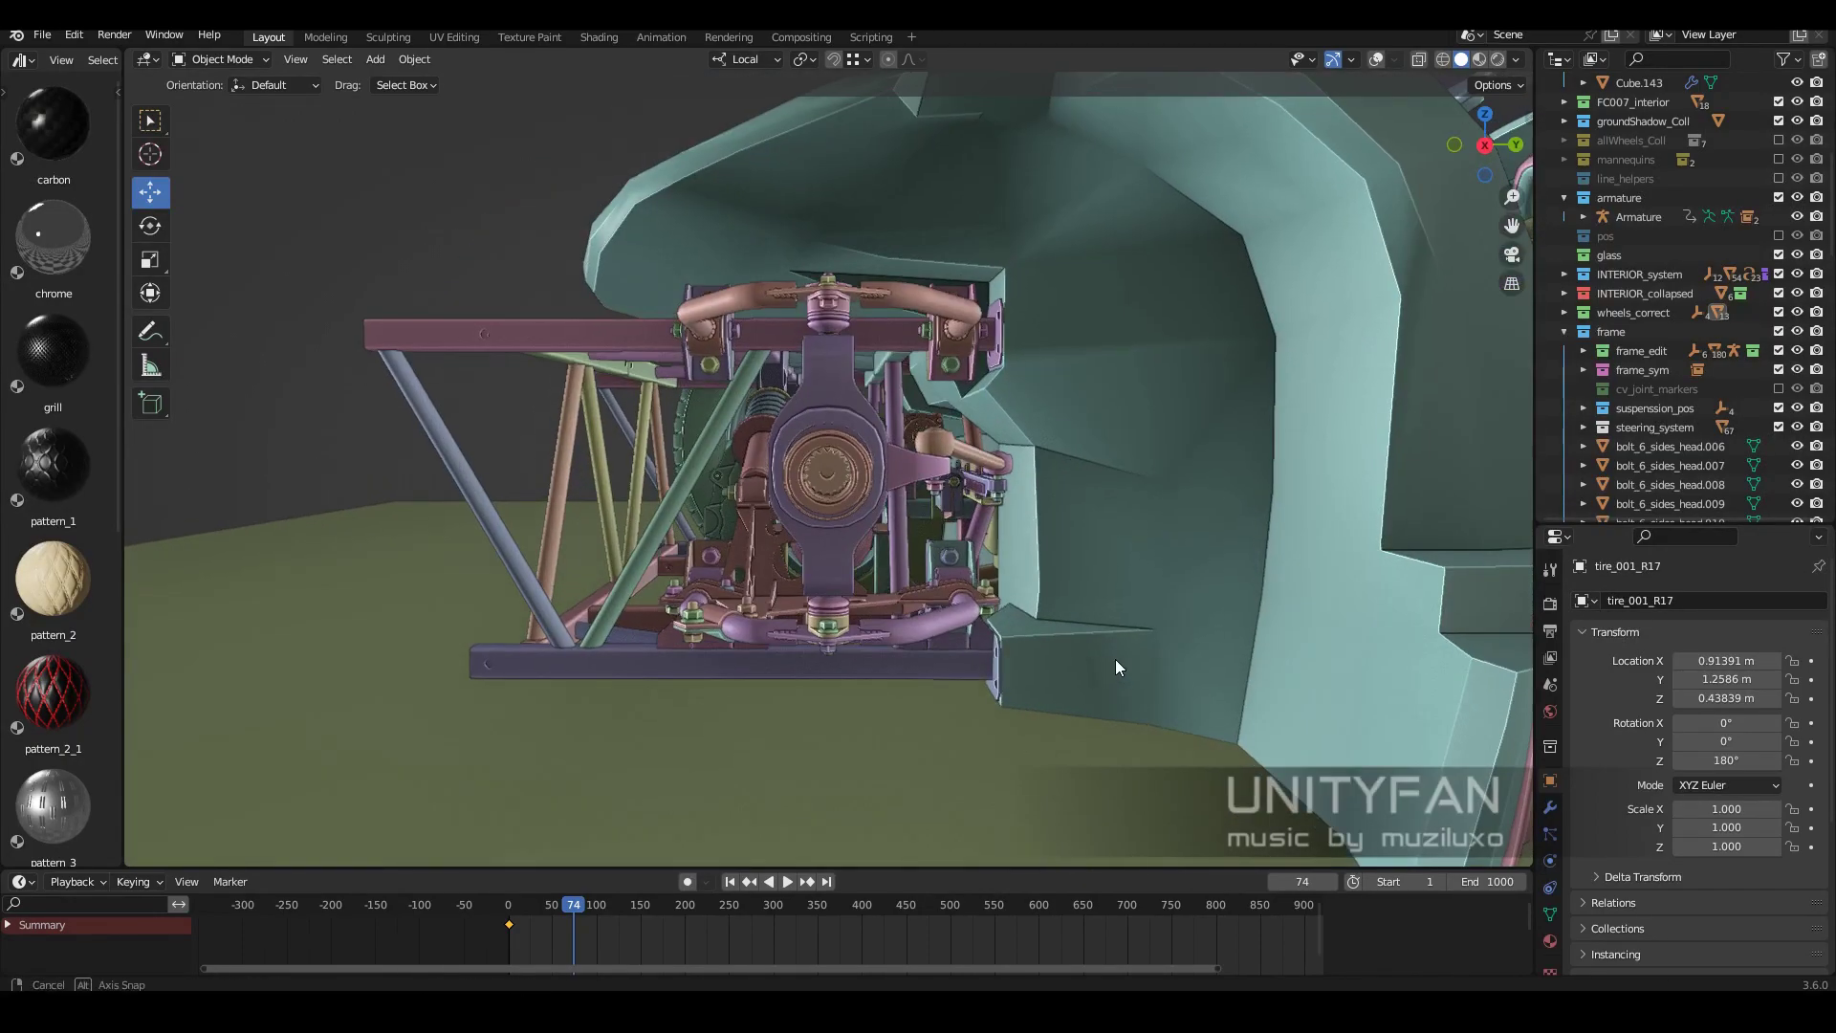
pyautogui.click(1516, 59)
pyautogui.click(1451, 317)
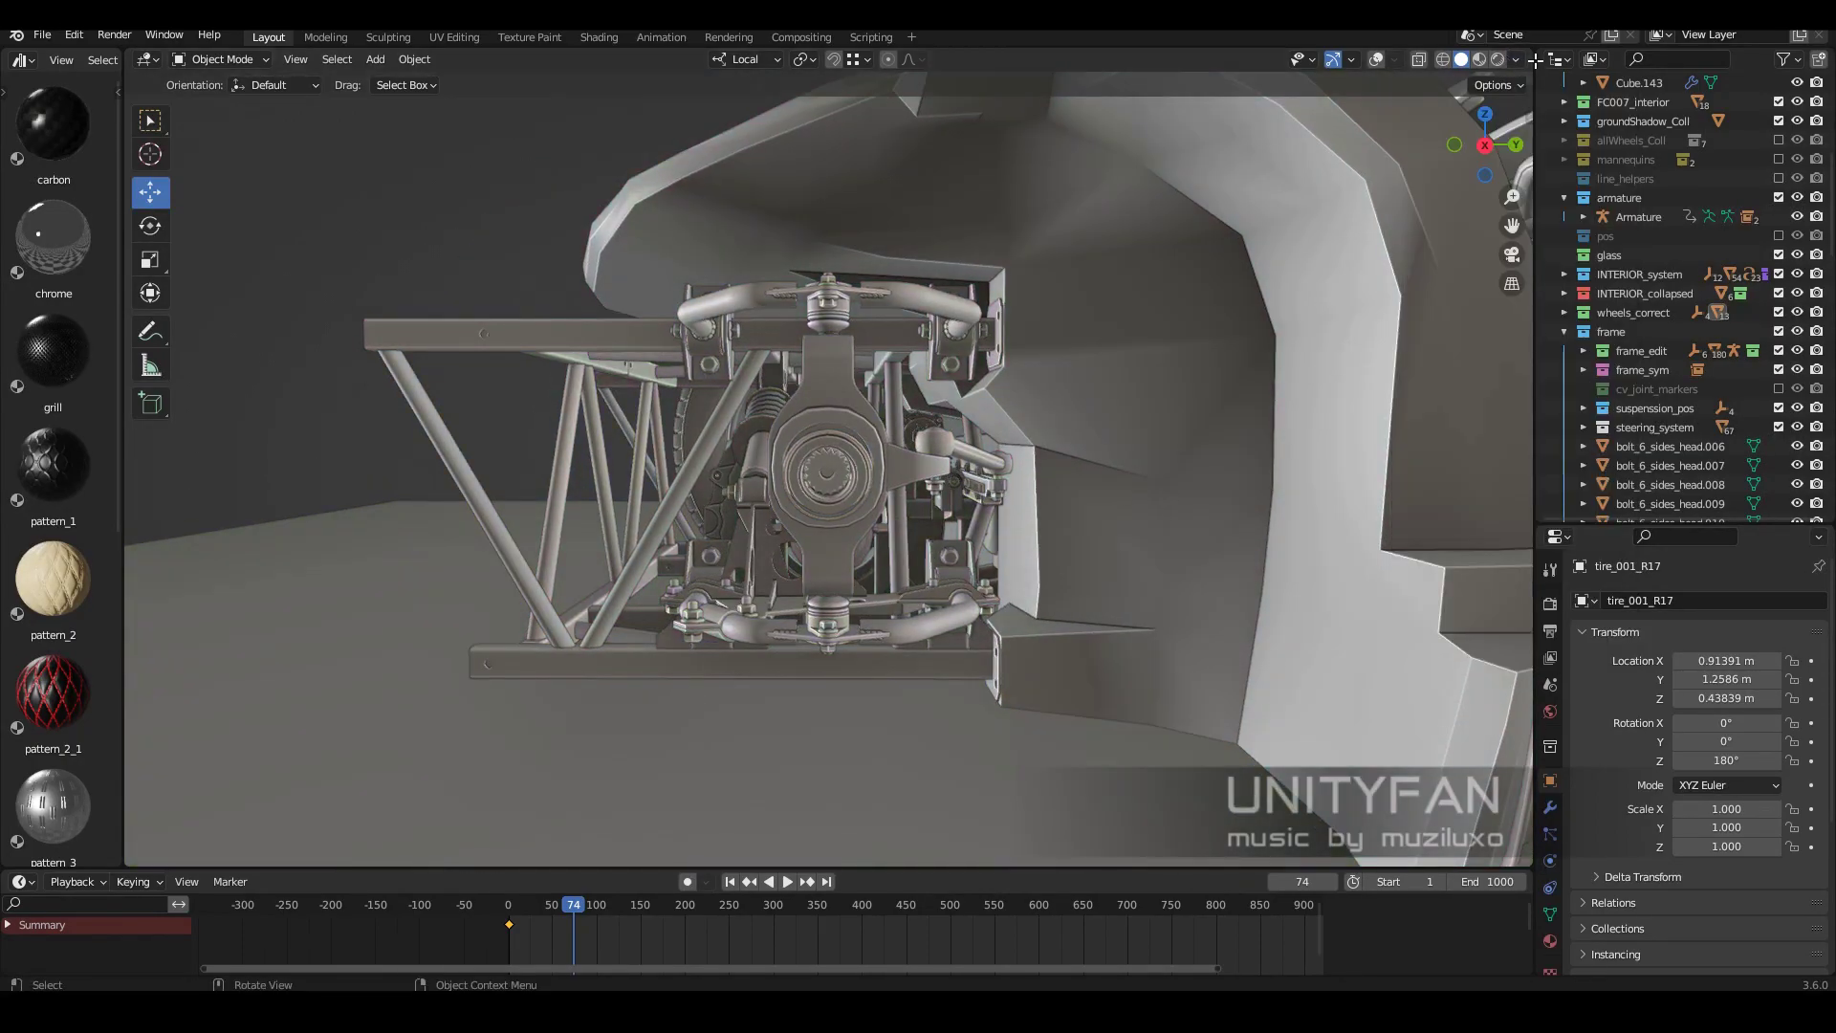
# Split the viewport, render the right view, return to frame 0, and orbit both views frontally.
pyautogui.moveTo(1535, 59); pyautogui.dragTo(1250, 530)
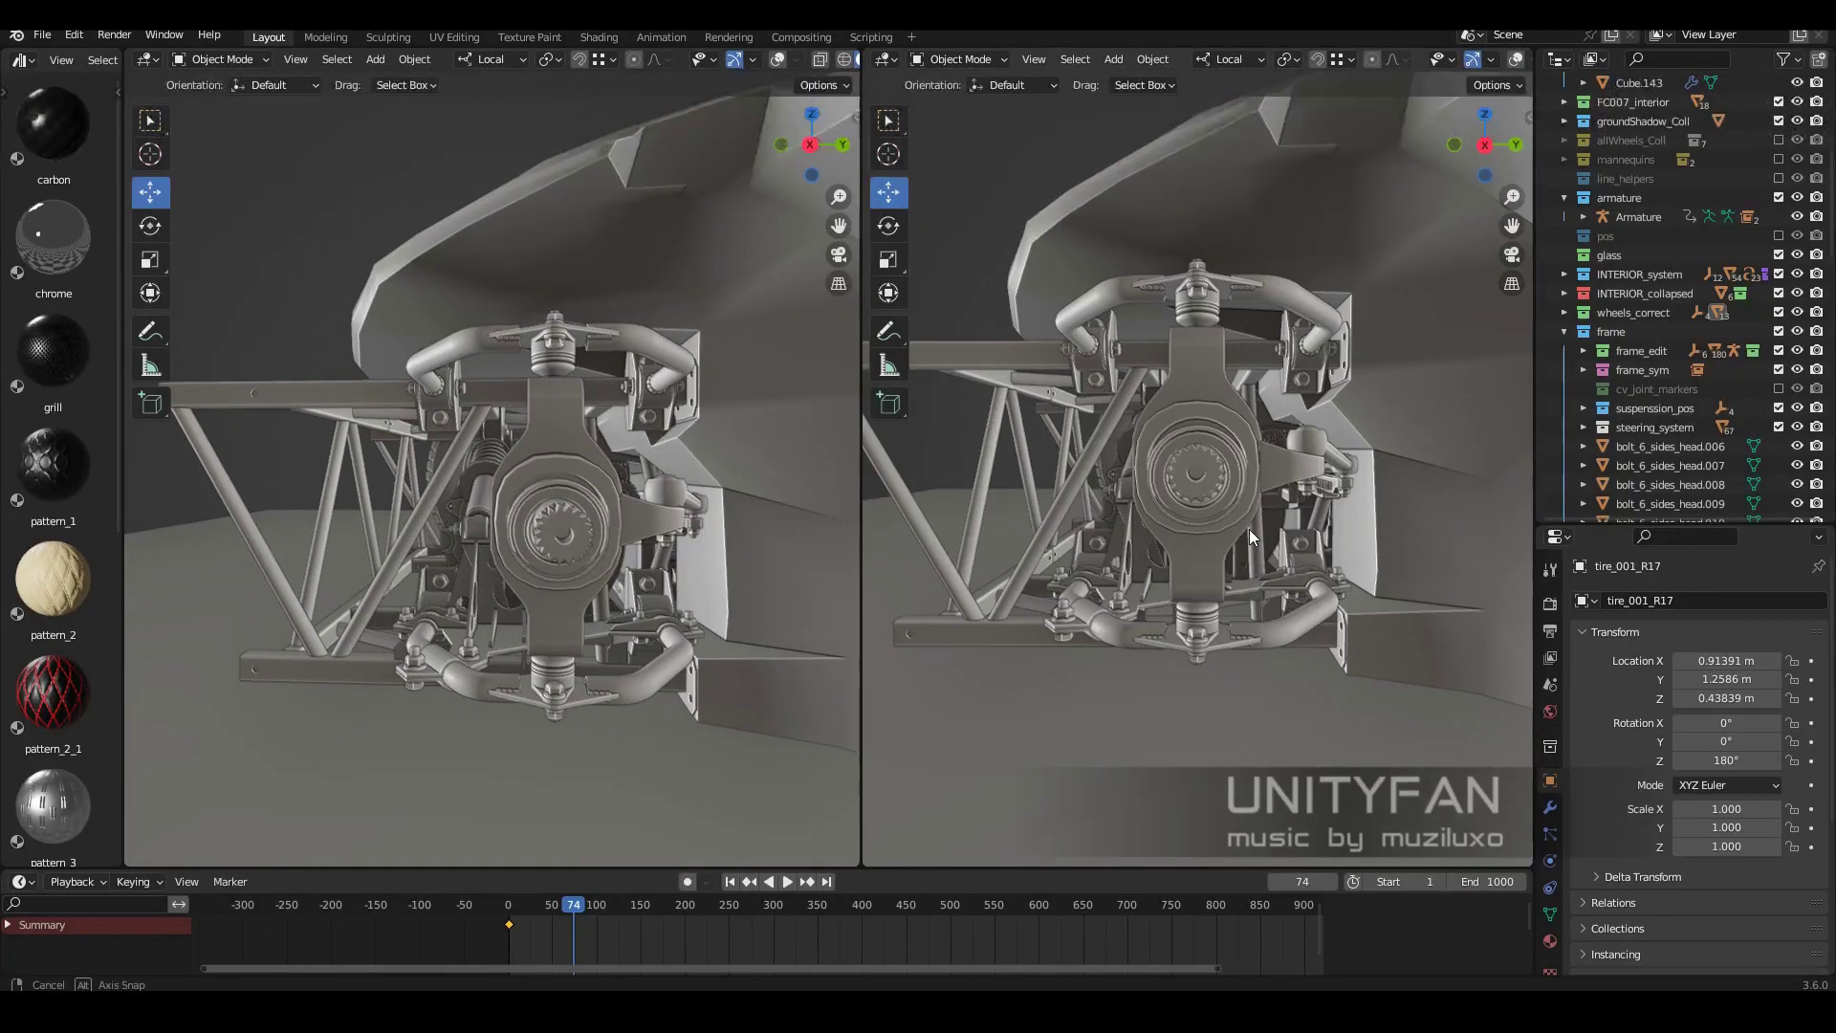
pyautogui.click(1167, 469)
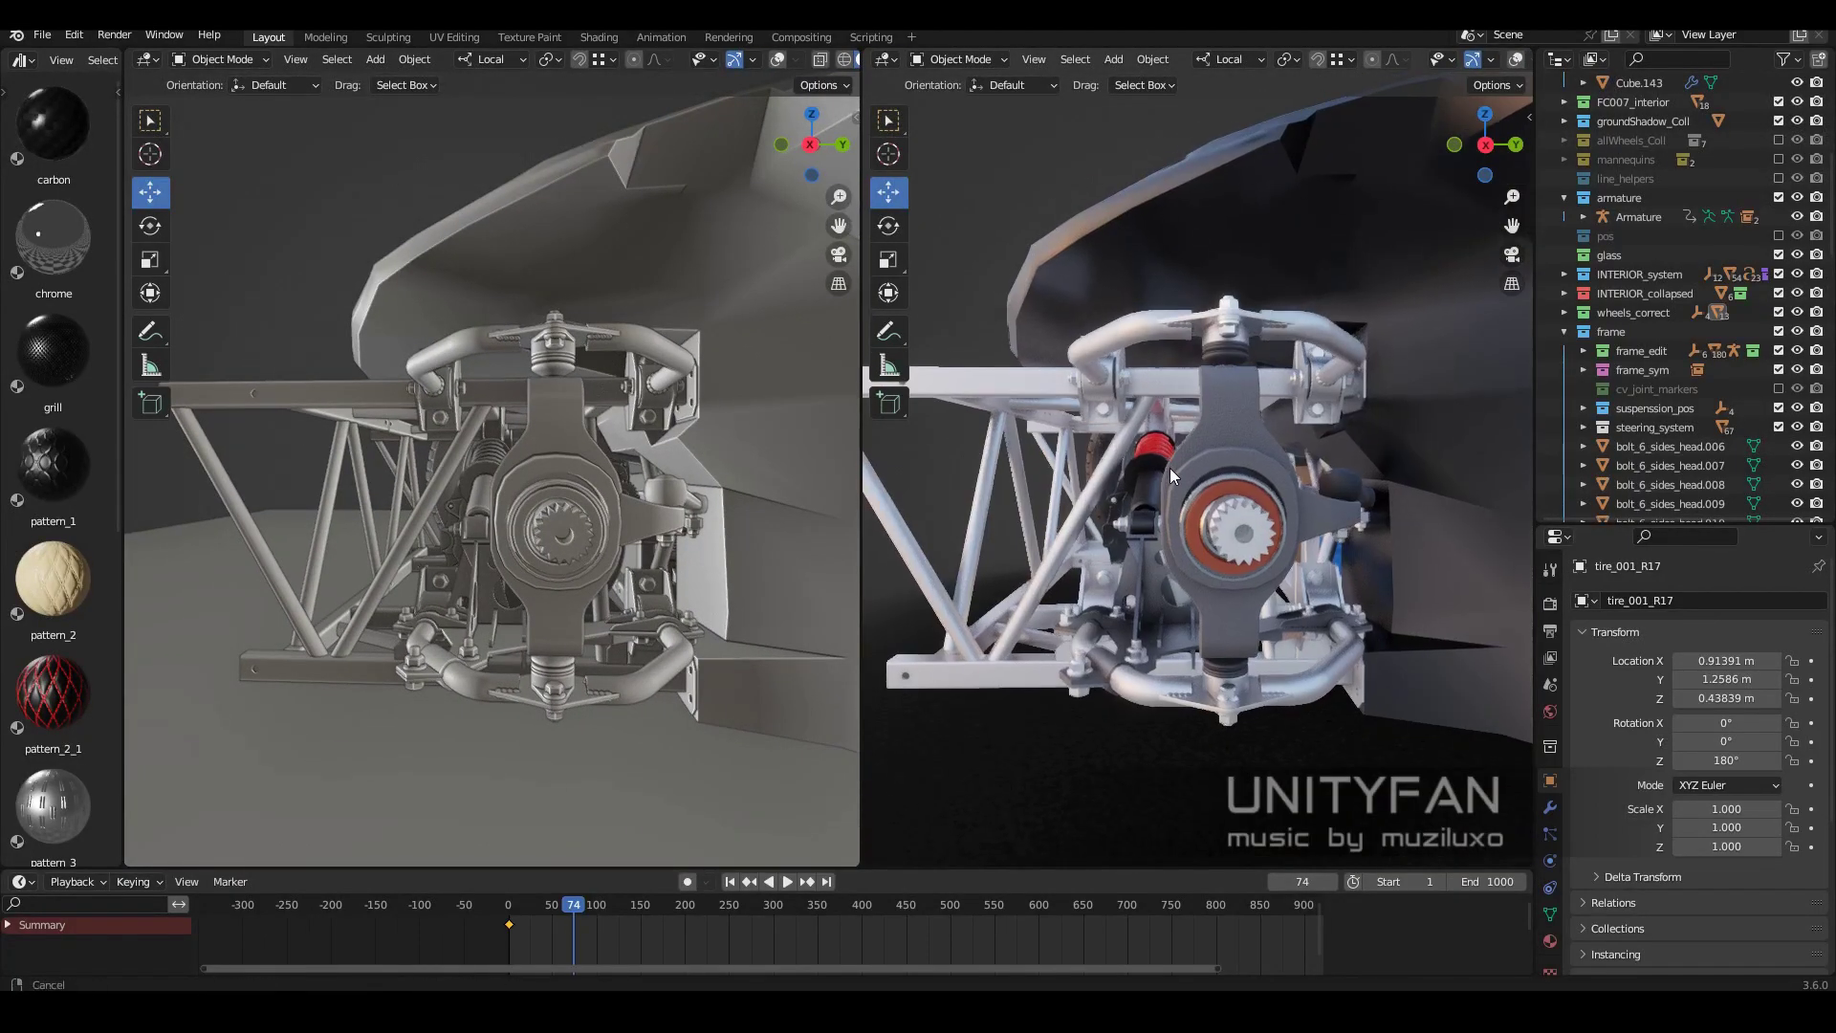
pyautogui.moveTo(555, 899); pyautogui.dragTo(508, 899)
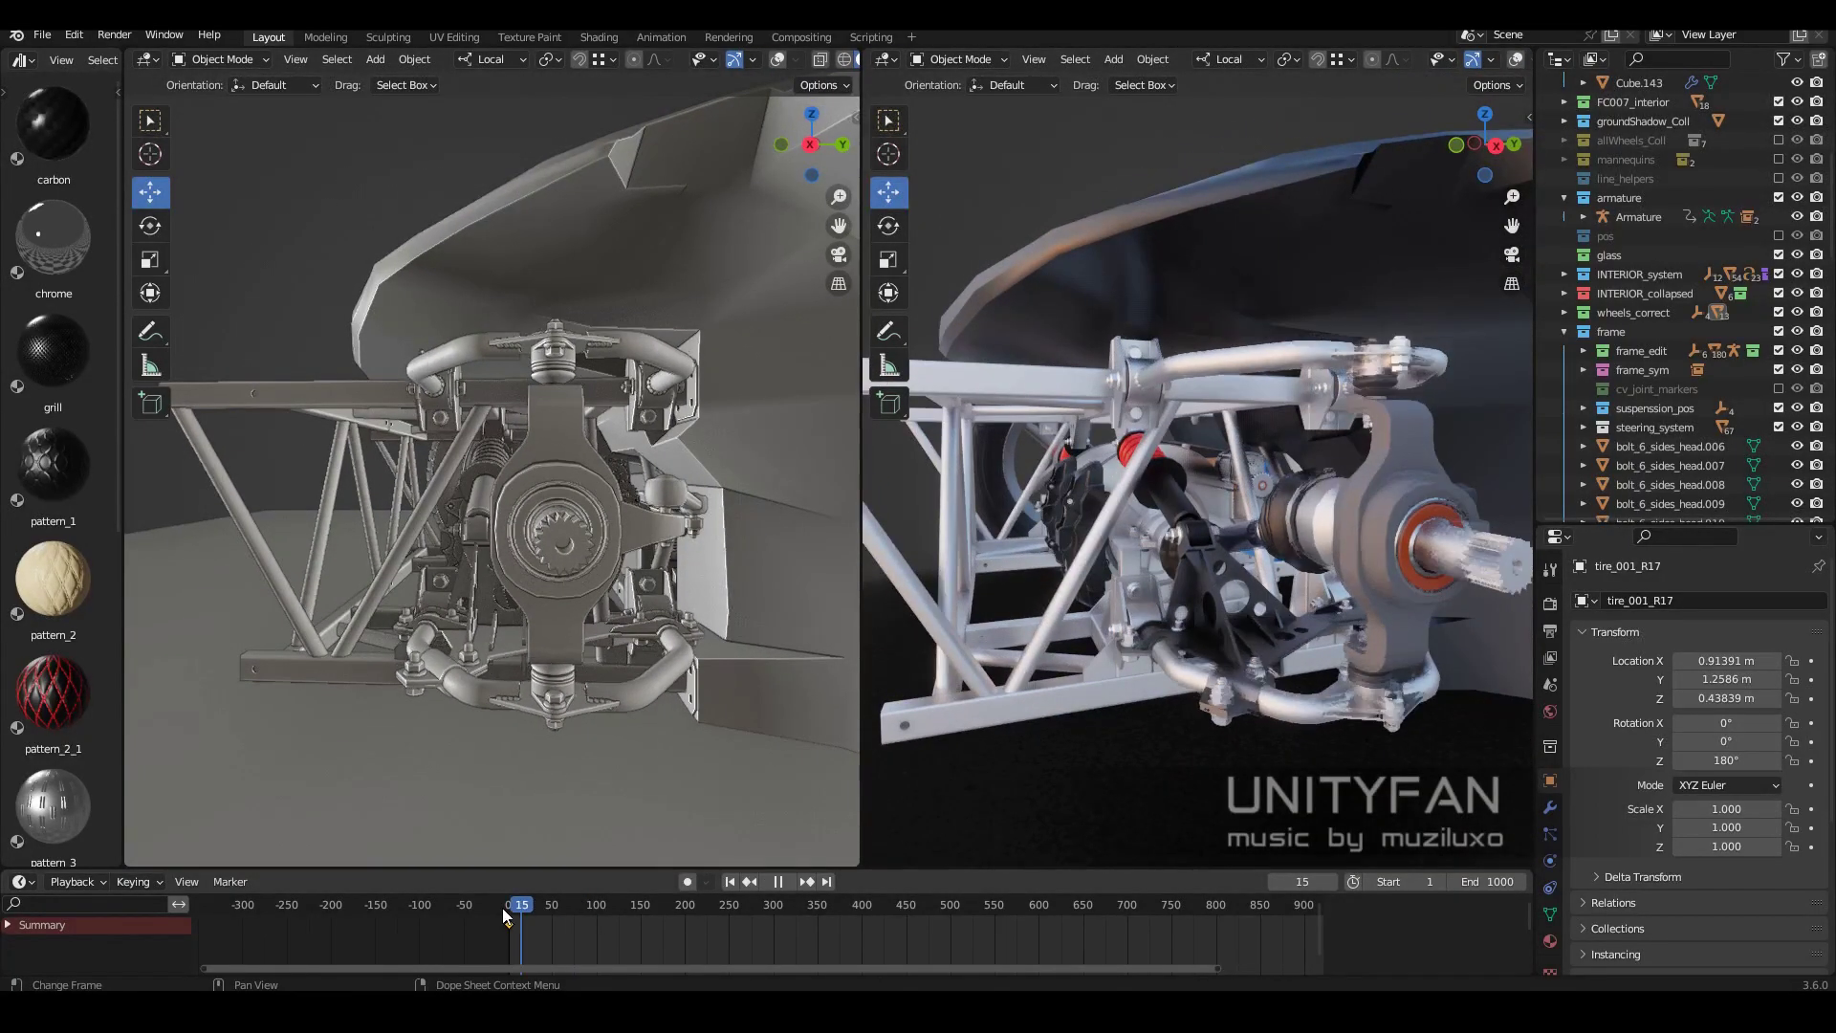
pyautogui.moveTo(1050, 605); pyautogui.dragTo(1232, 623, button='middle')
pyautogui.moveTo(459, 546); pyautogui.dragTo(497, 537, button='middle')
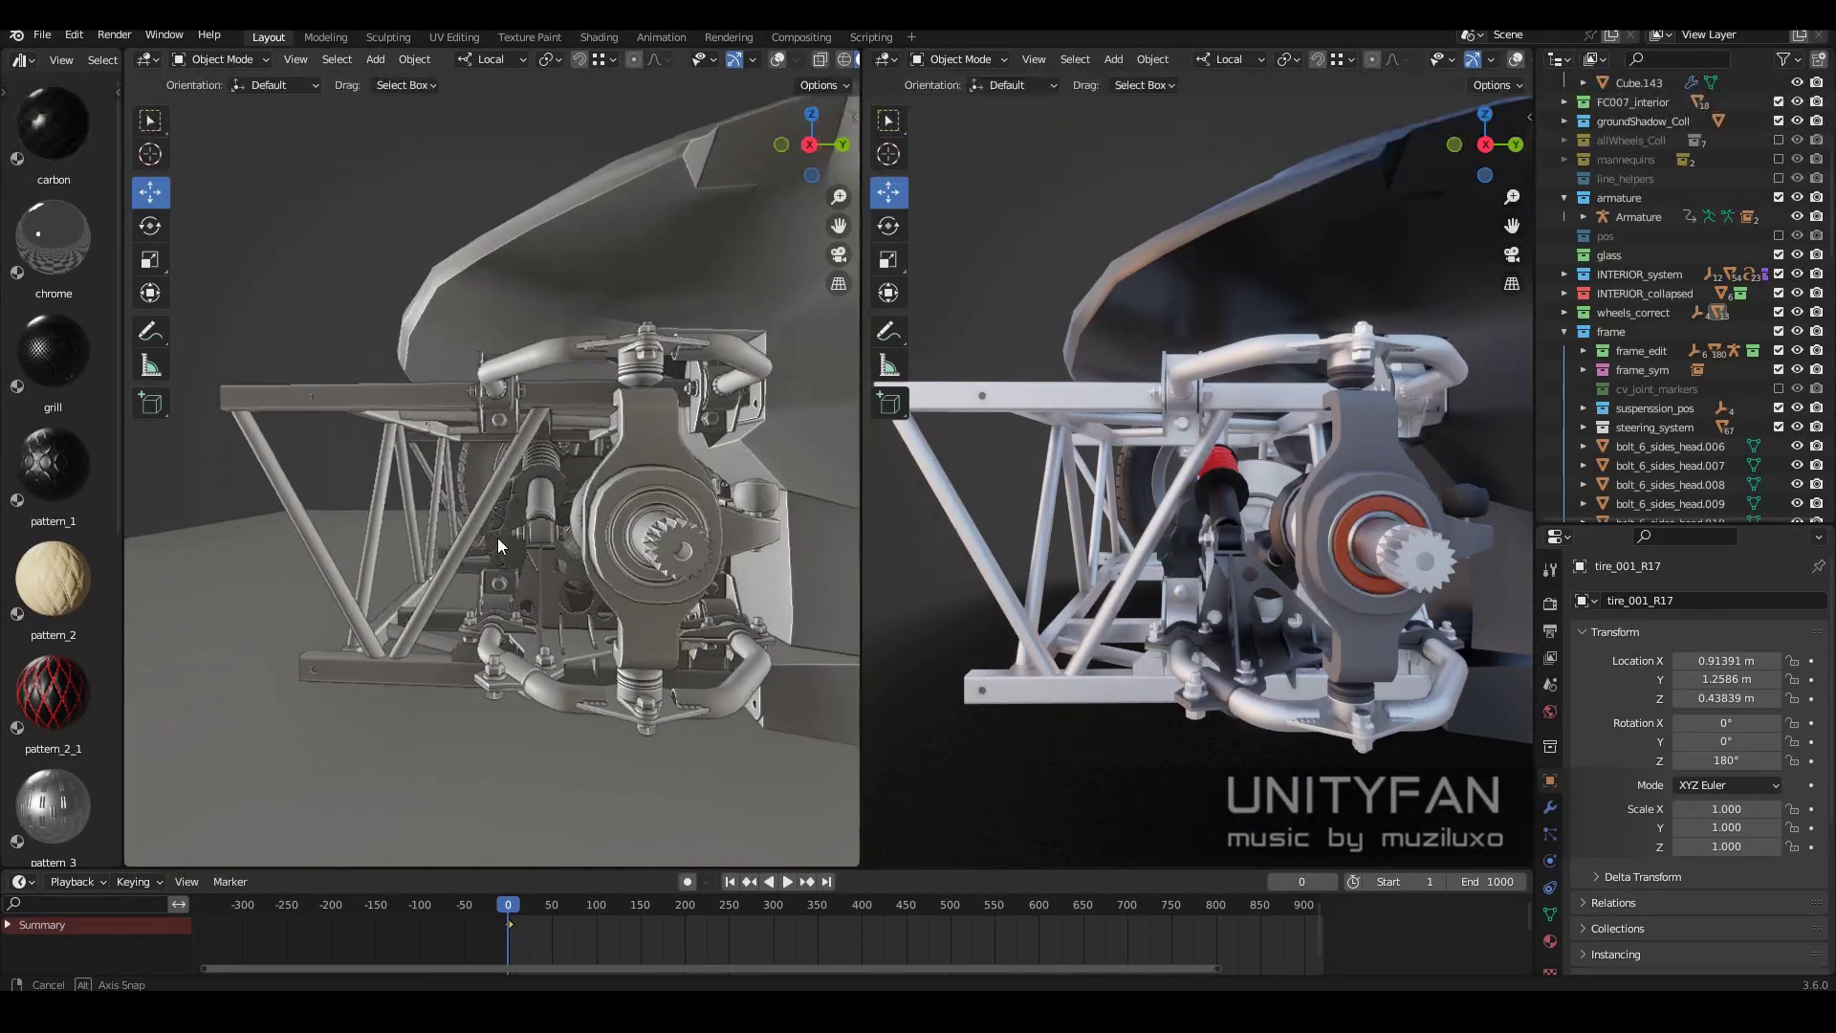
pyautogui.moveTo(1243, 574); pyautogui.dragTo(1460, 507, button='middle')
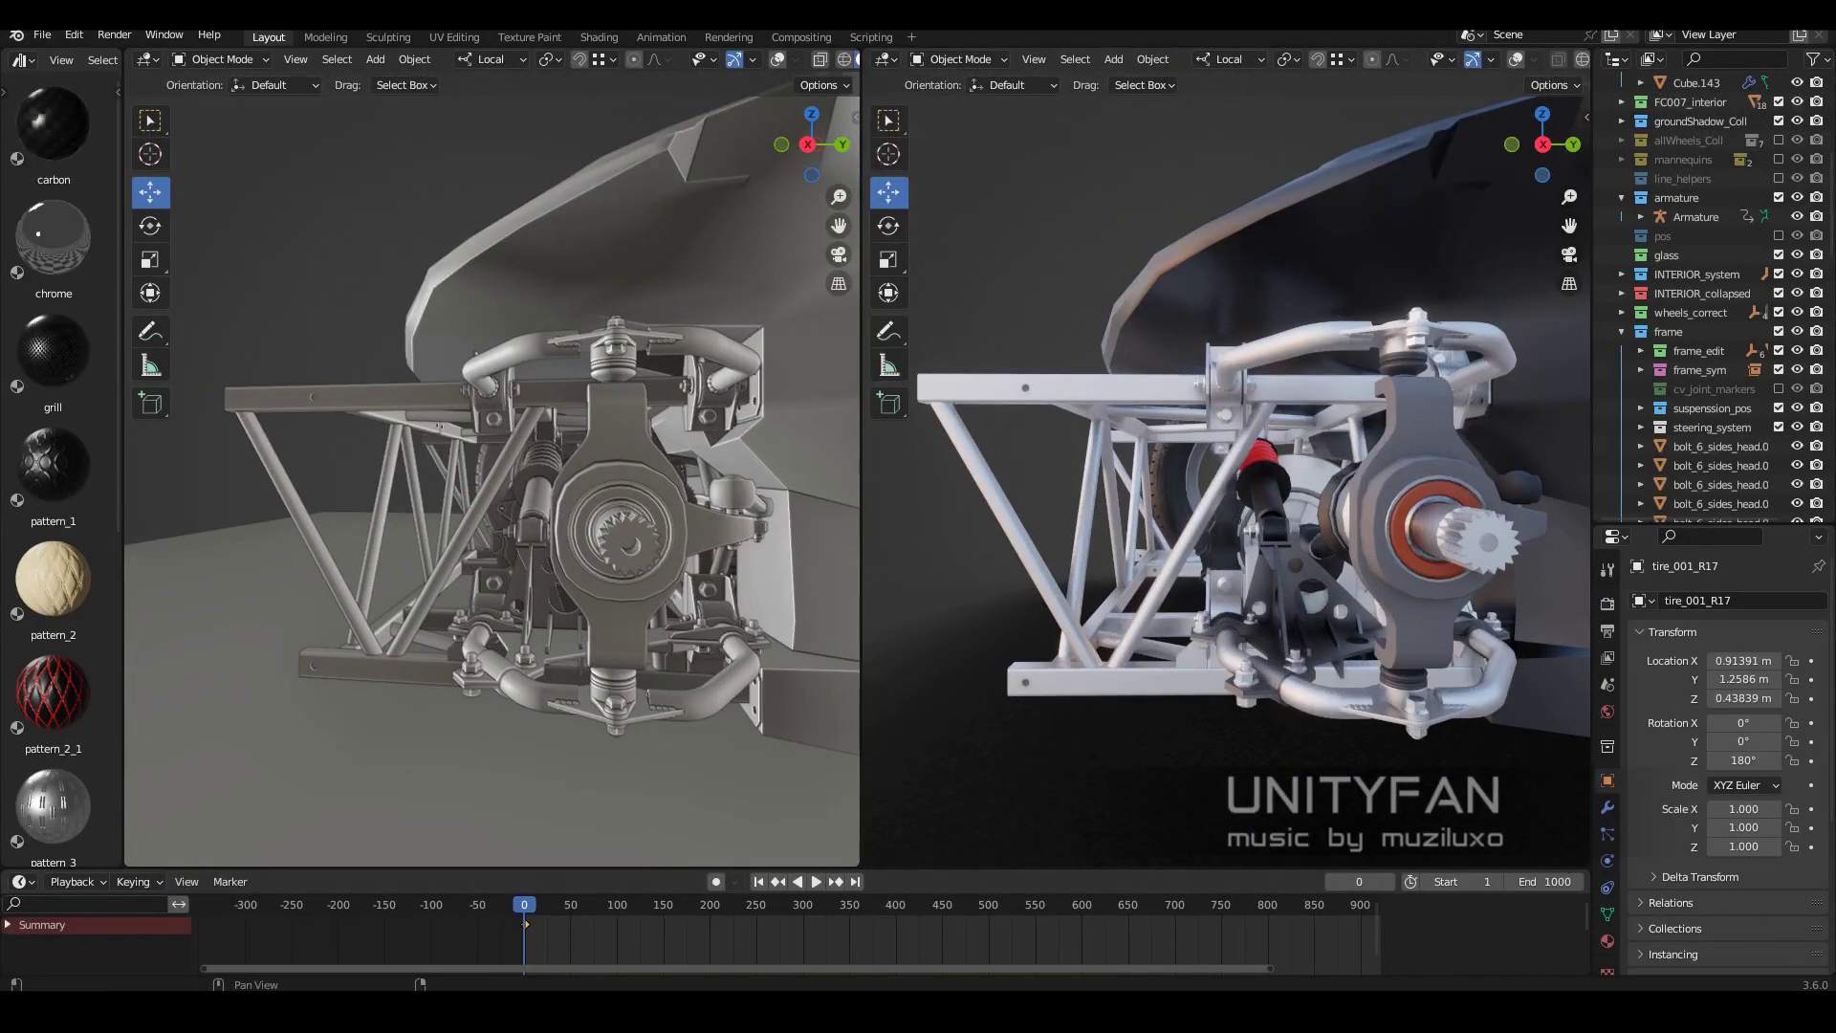